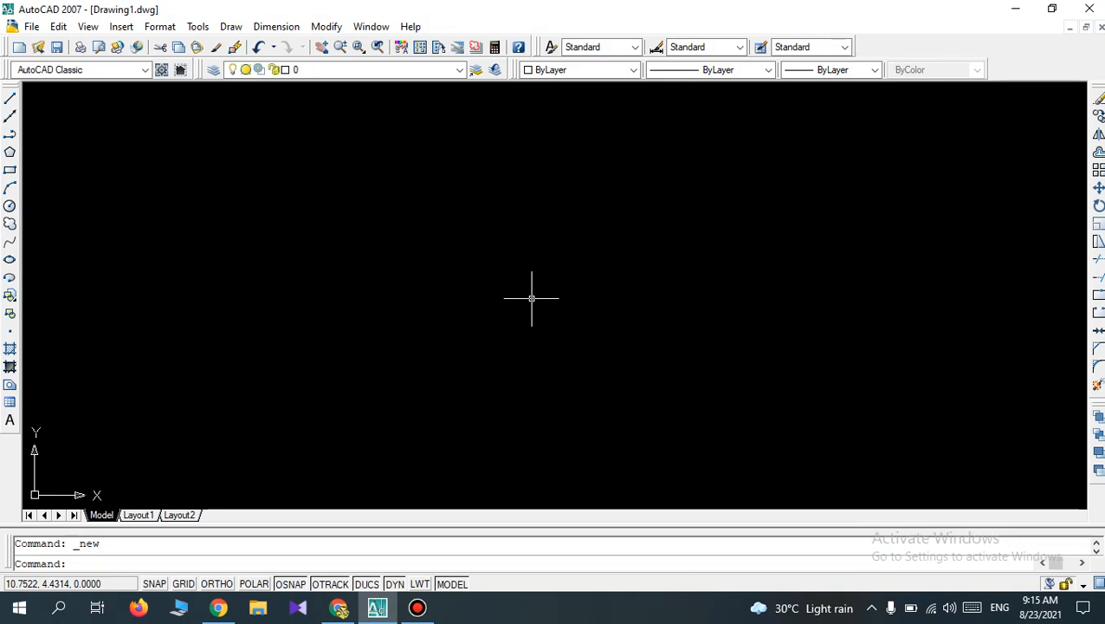
pyautogui.click(32, 27)
pyautogui.click(33, 26)
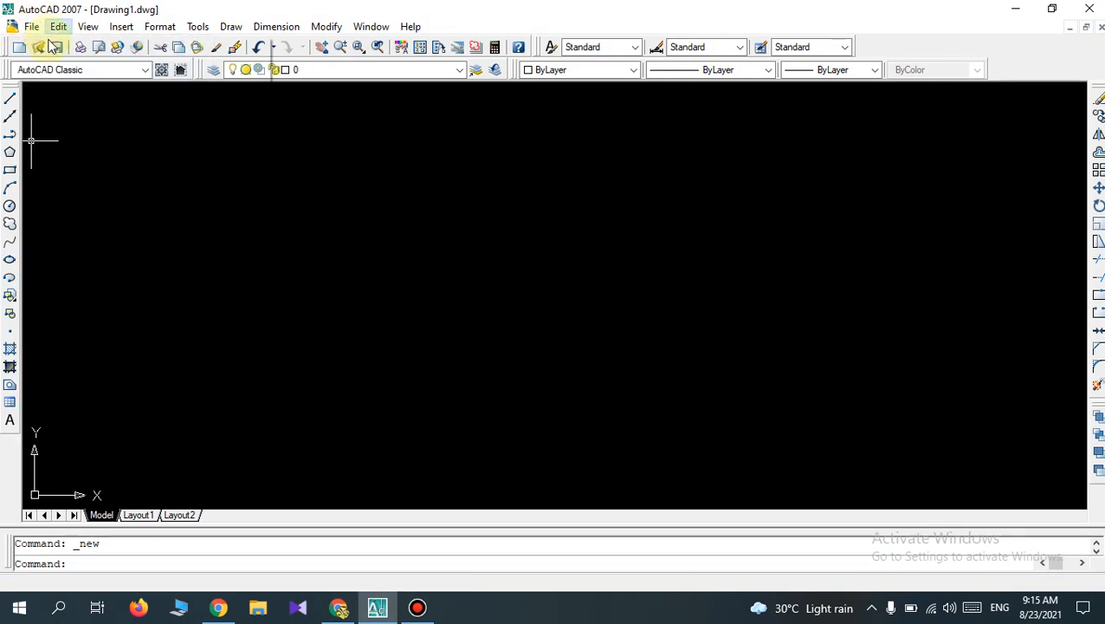
pyautogui.click(58, 26)
pyautogui.click(12, 24)
pyautogui.click(31, 27)
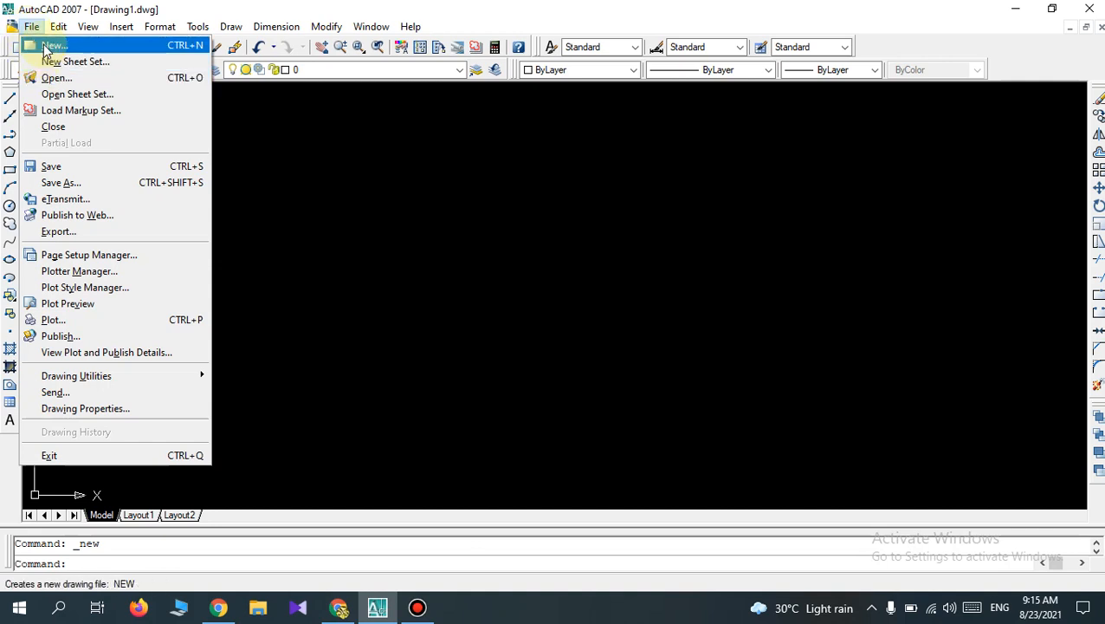
pyautogui.click(45, 50)
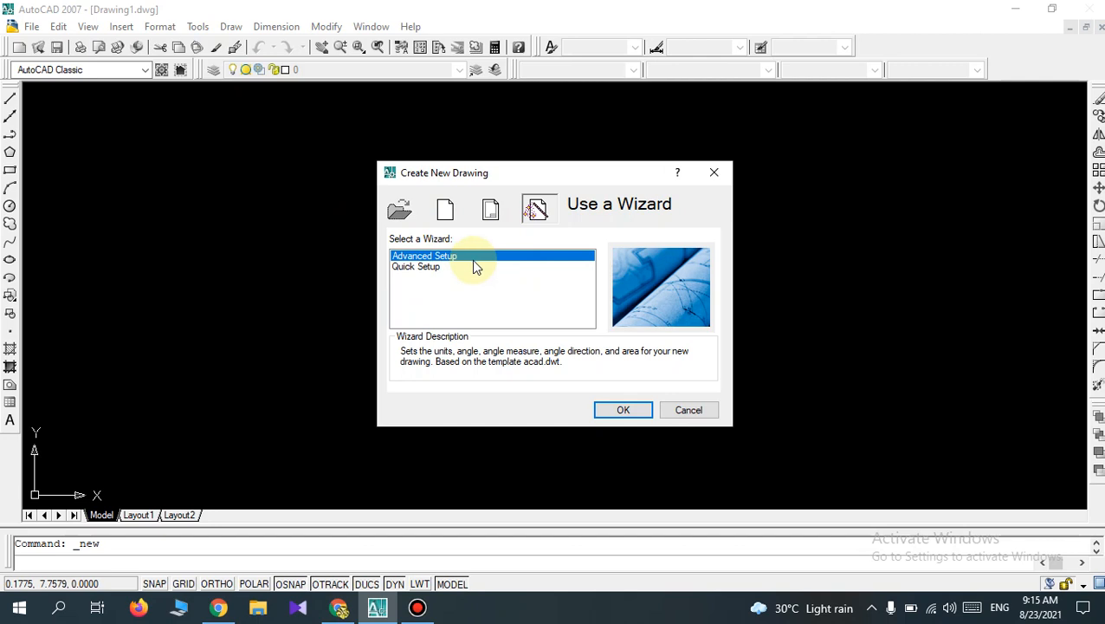
pyautogui.click(719, 176)
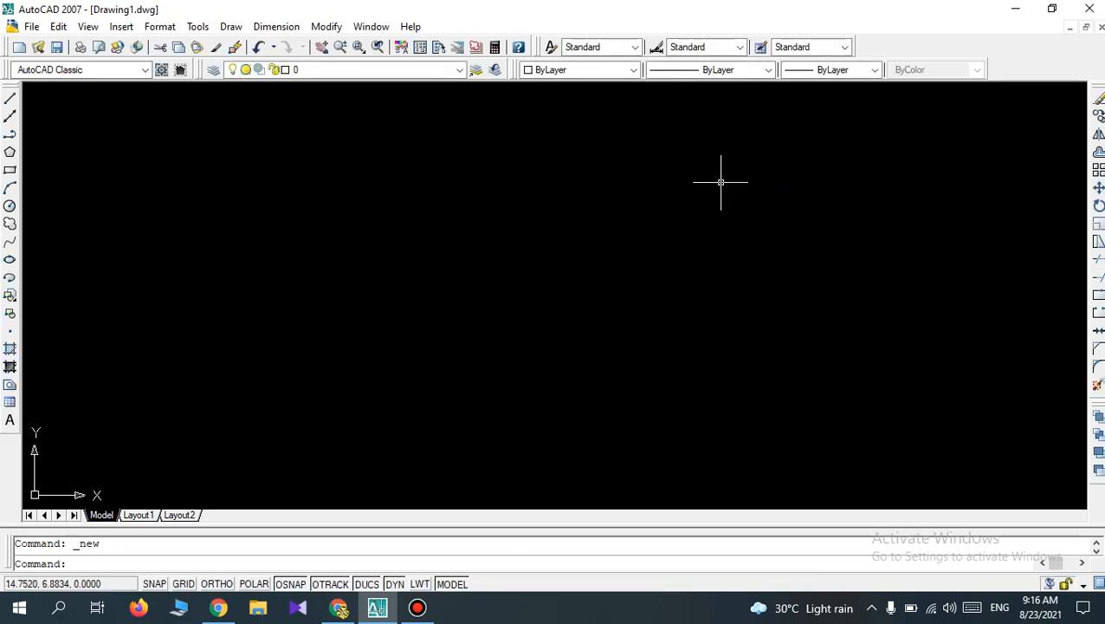
# Set the STARTUP system variable to 1.
pyautogui.click(721, 182)
pyautogui.write('star')
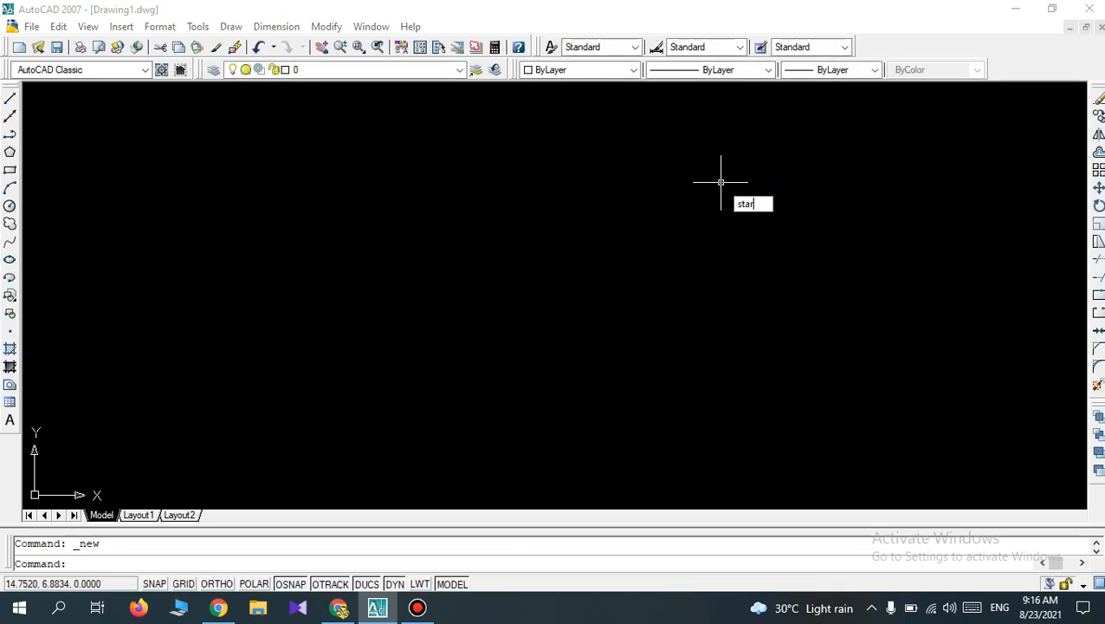
pyautogui.write('tup')
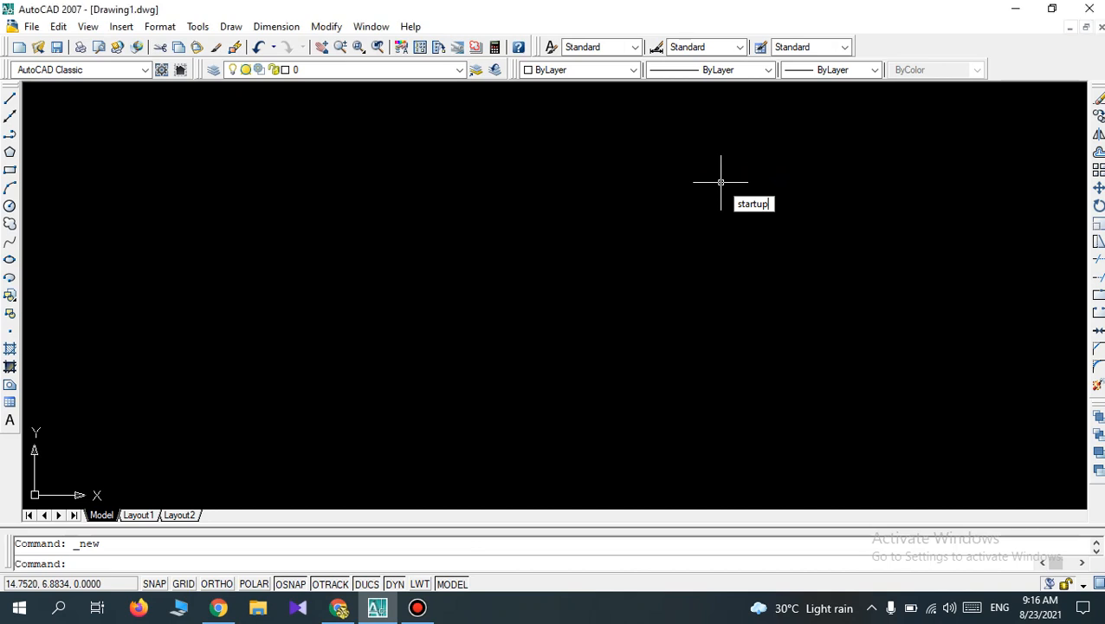
pyautogui.press('Return')
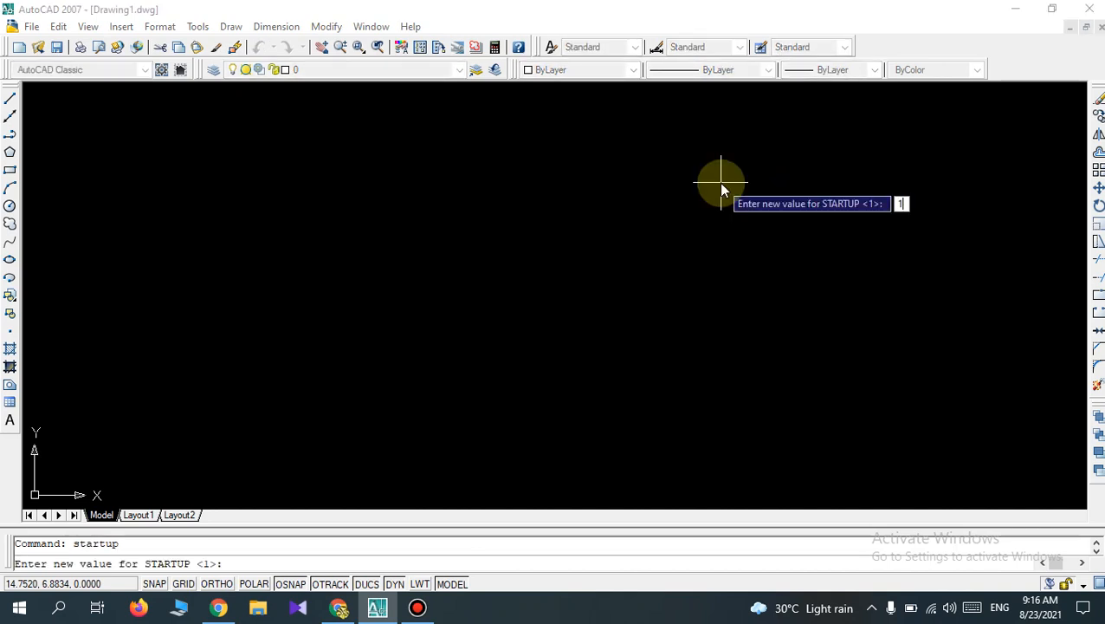
pyautogui.press('Return')
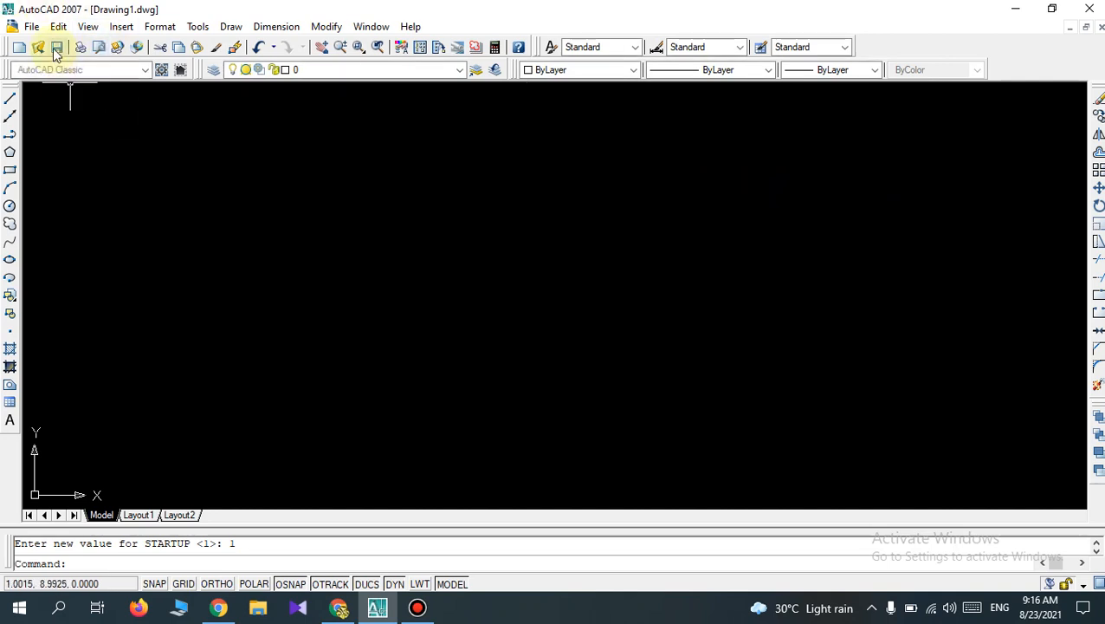
# Create a new drawing with the Advanced Setup wizard, using decimal units of measurement with precision 0.
pyautogui.click(31, 26)
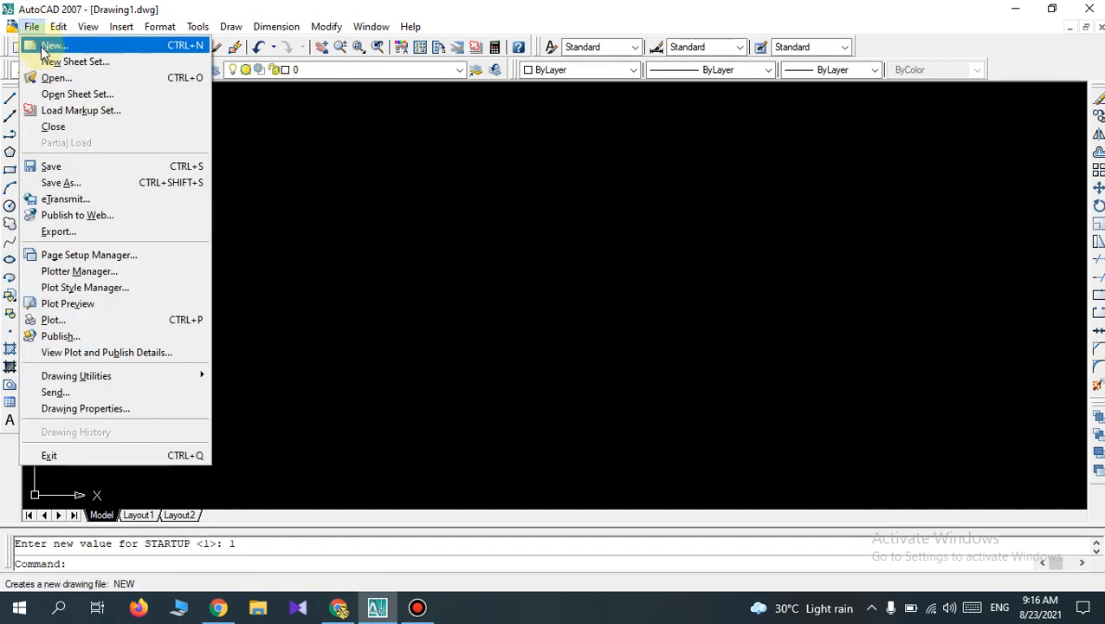
pyautogui.click(40, 44)
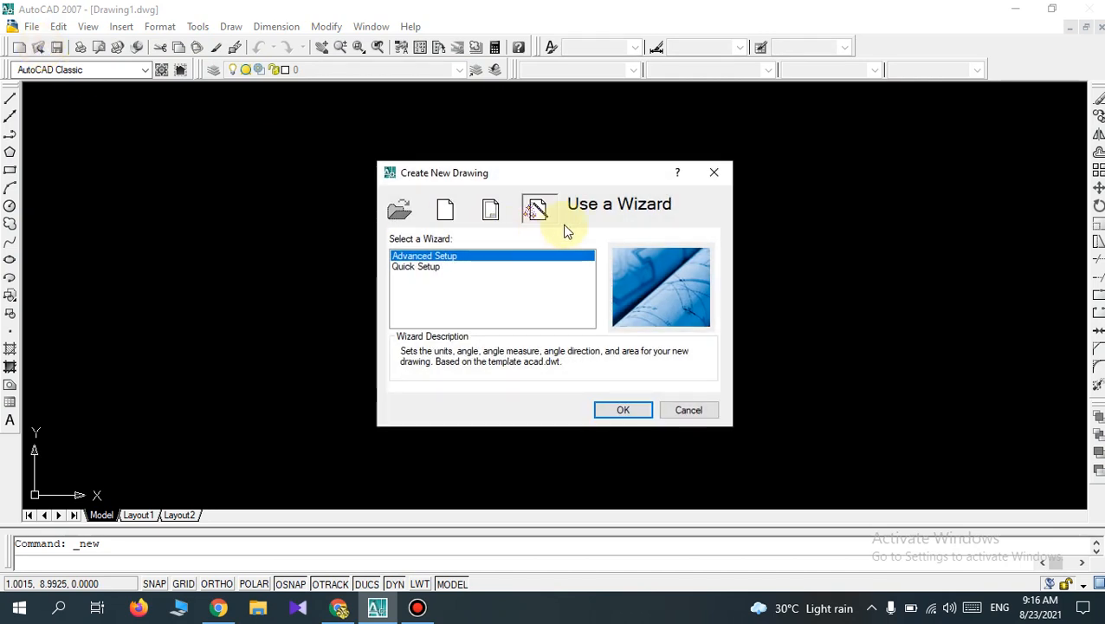
pyautogui.click(620, 413)
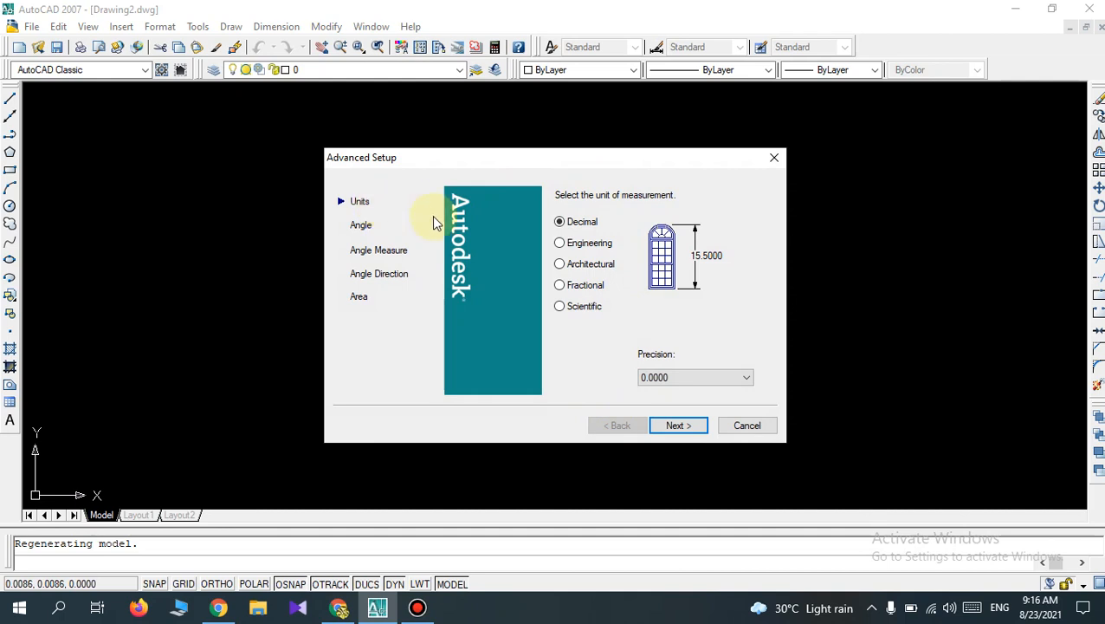
pyautogui.click(745, 381)
pyautogui.click(695, 391)
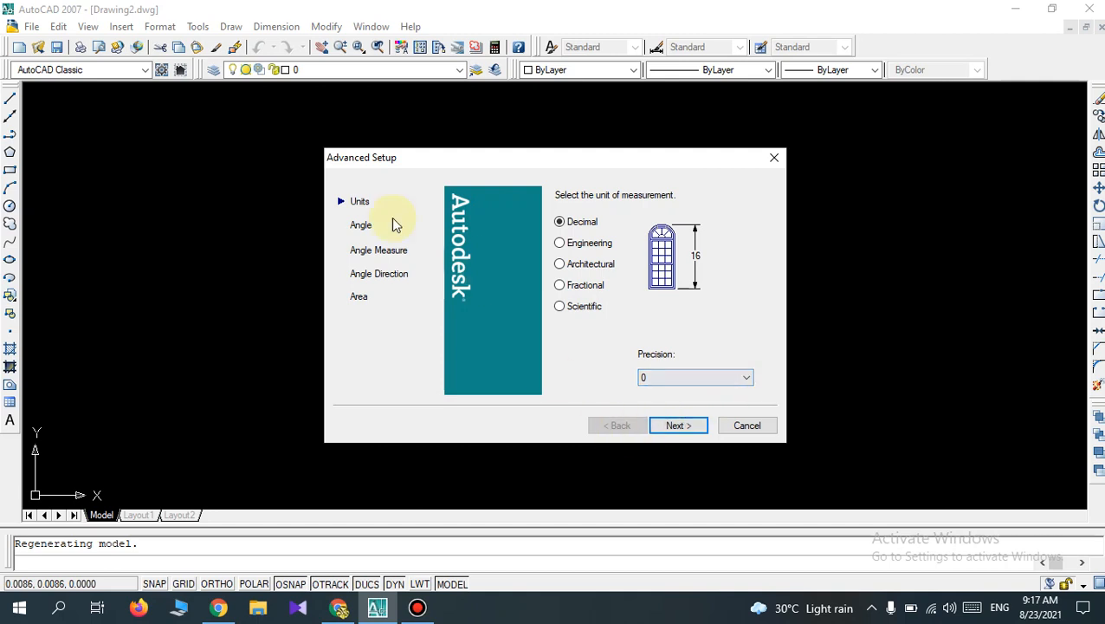
pyautogui.click(678, 426)
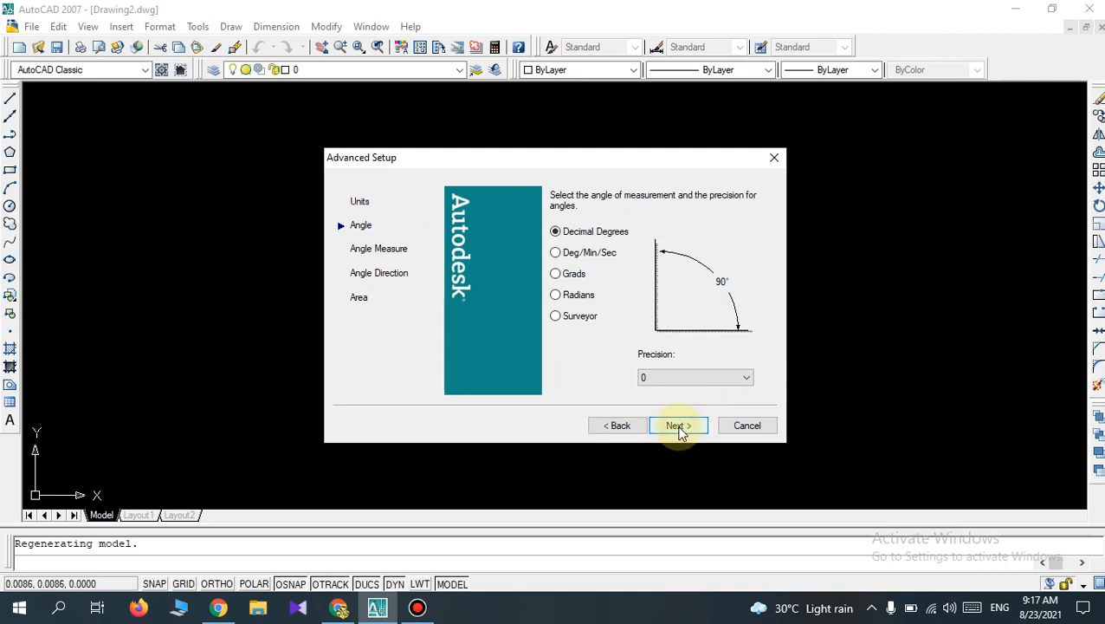
# Switch to the Google Meet call, mute the speaking participant for everyone and admit the person waiting to join.
pyautogui.click(337, 607)
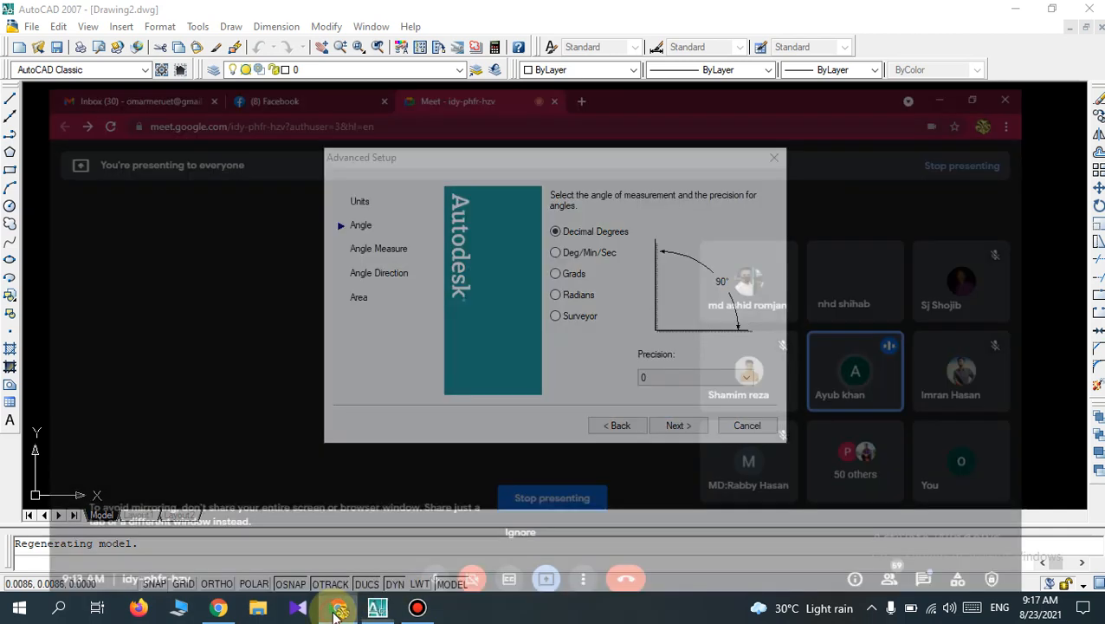
pyautogui.click(703, 163)
pyautogui.click(699, 165)
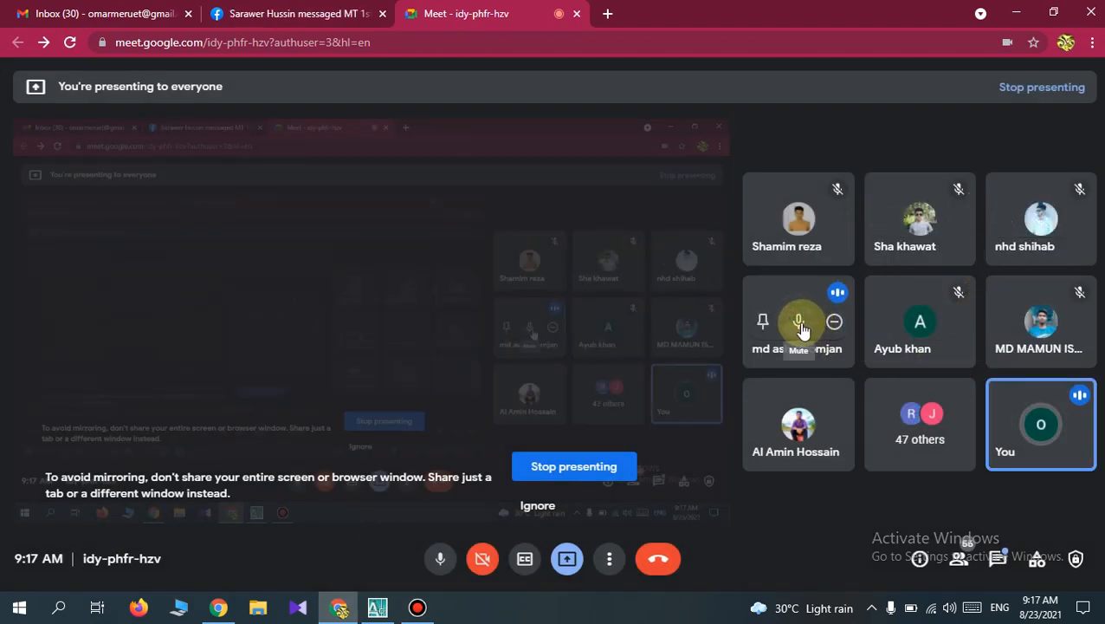
pyautogui.click(799, 328)
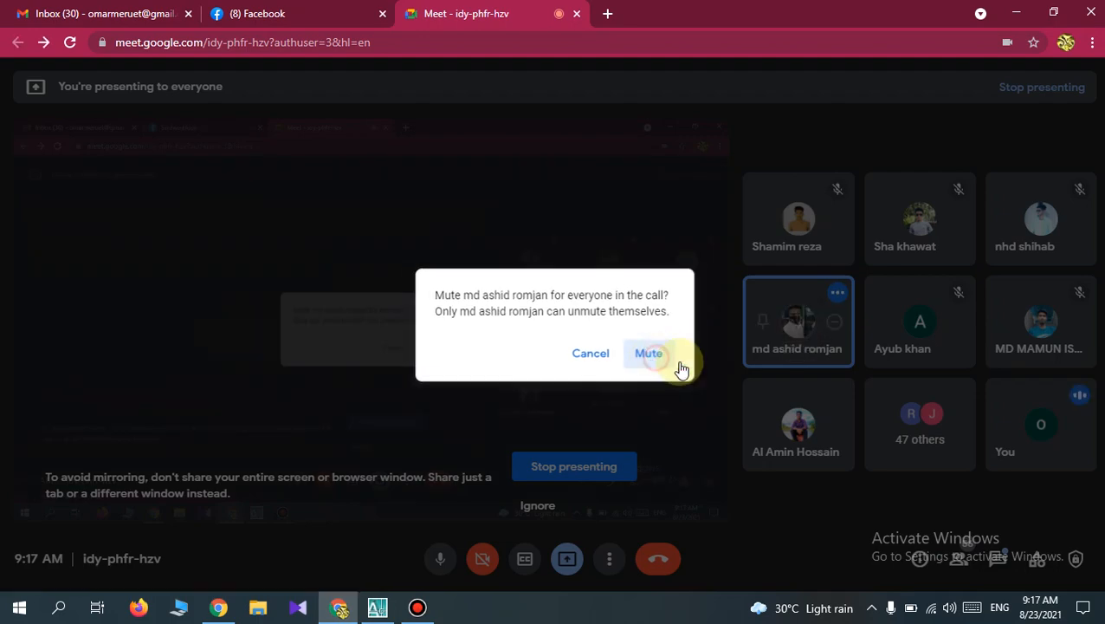
pyautogui.click(672, 362)
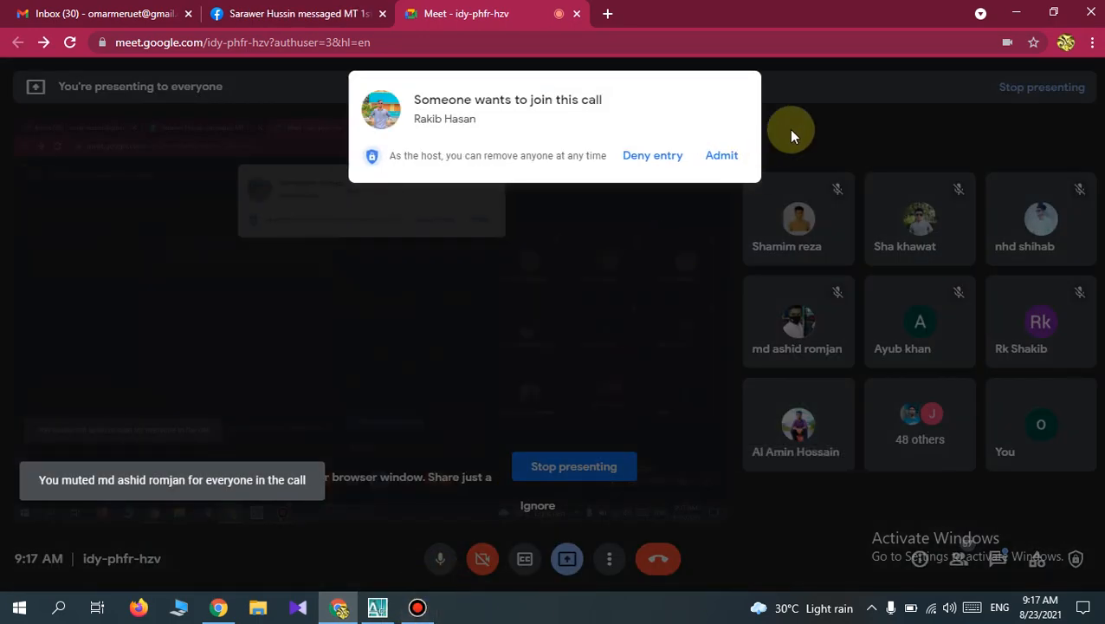
pyautogui.click(721, 156)
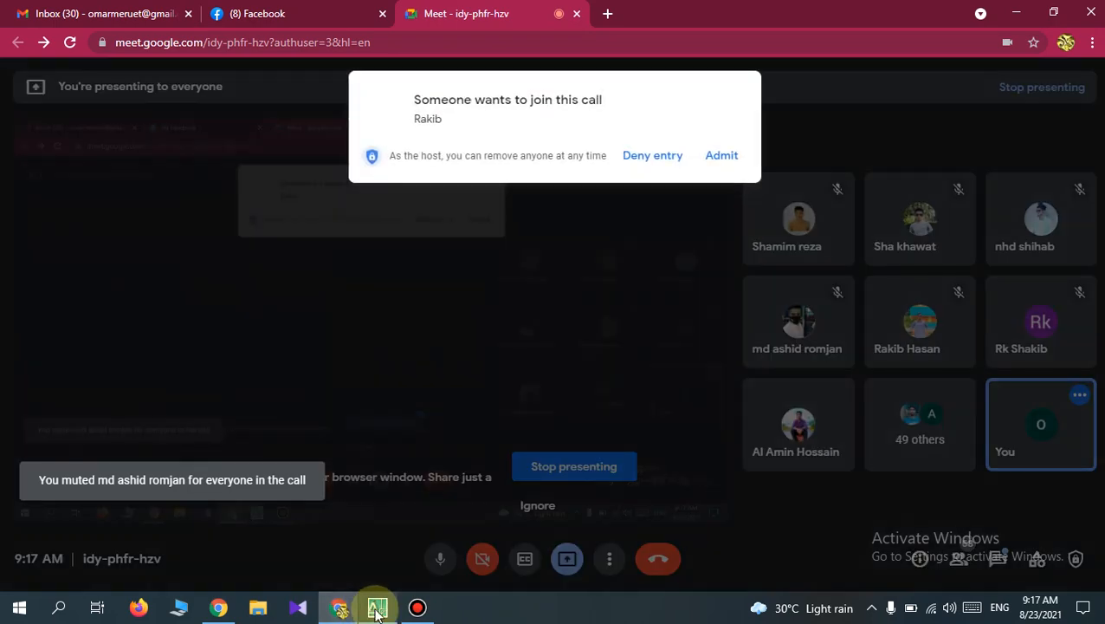
pyautogui.click(720, 155)
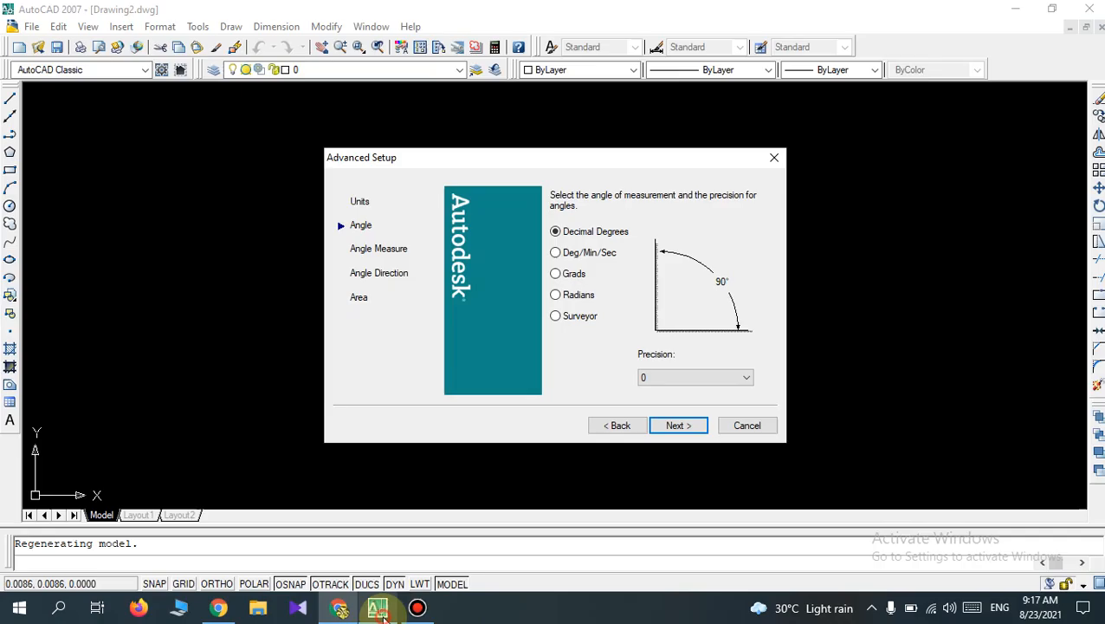
# Return to AutoCAD and accept decimal degrees with precision 0, East as the angle measurement direction and counter-clockwise orientation.
pyautogui.click(377, 607)
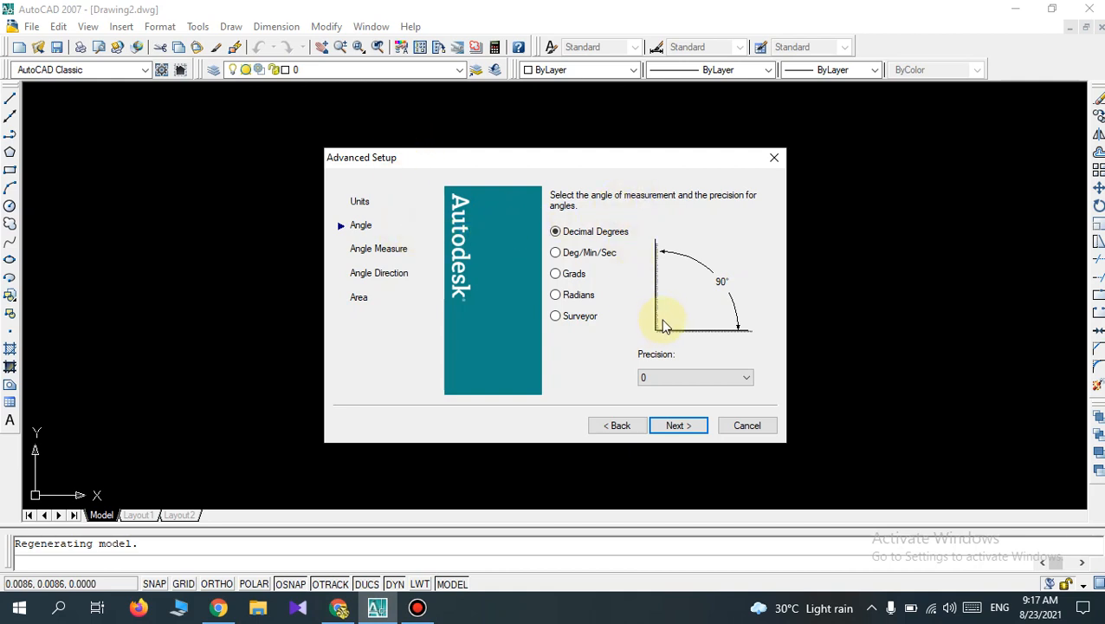
pyautogui.click(680, 425)
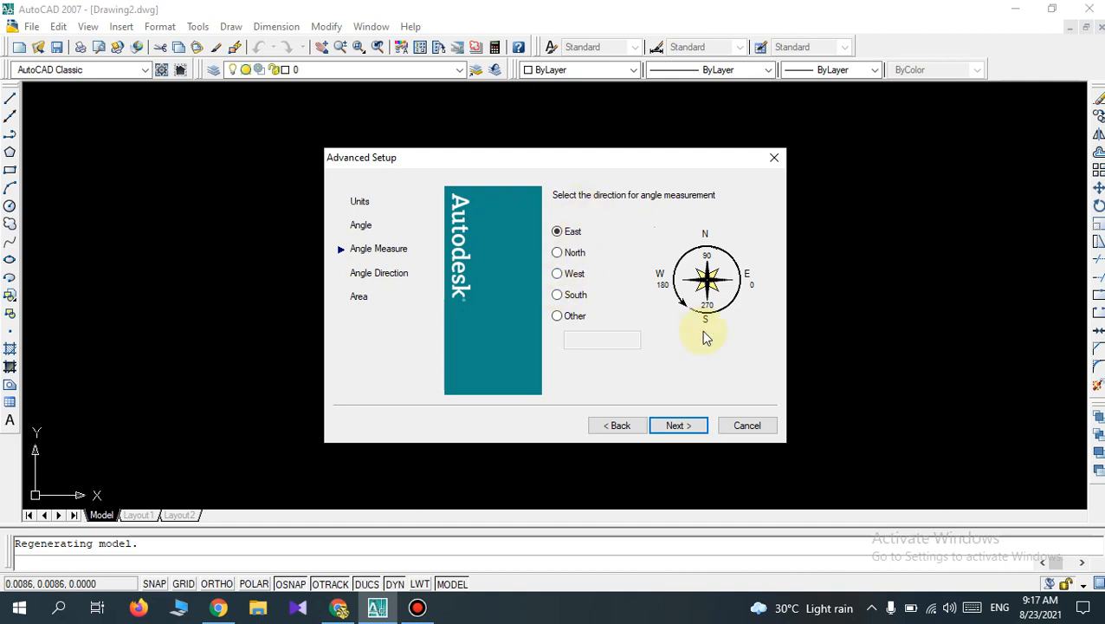
pyautogui.click(679, 430)
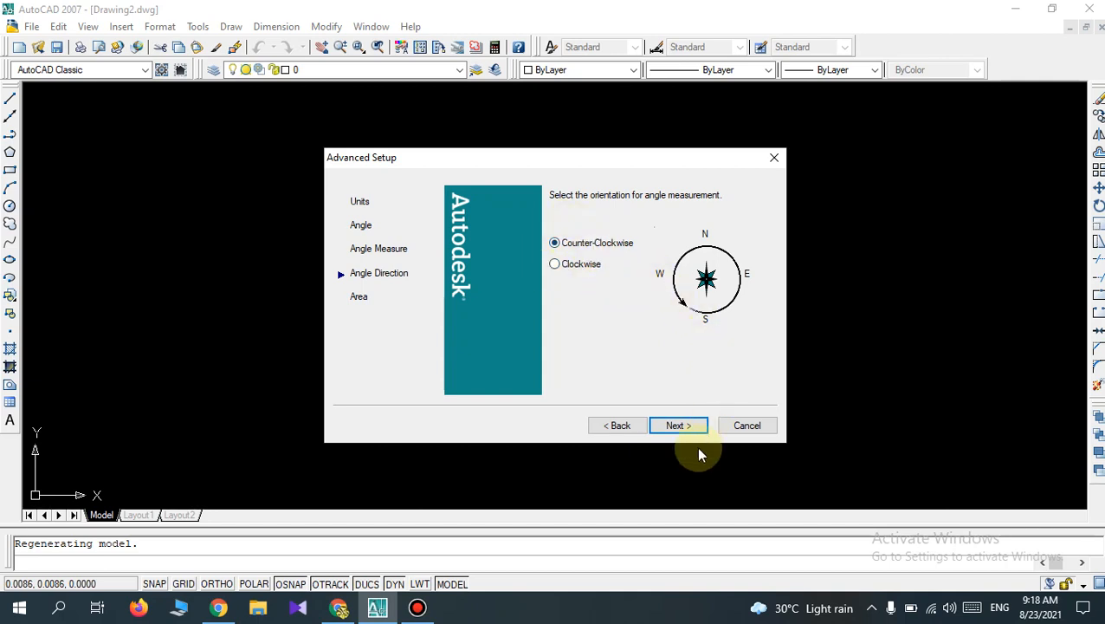
pyautogui.click(675, 429)
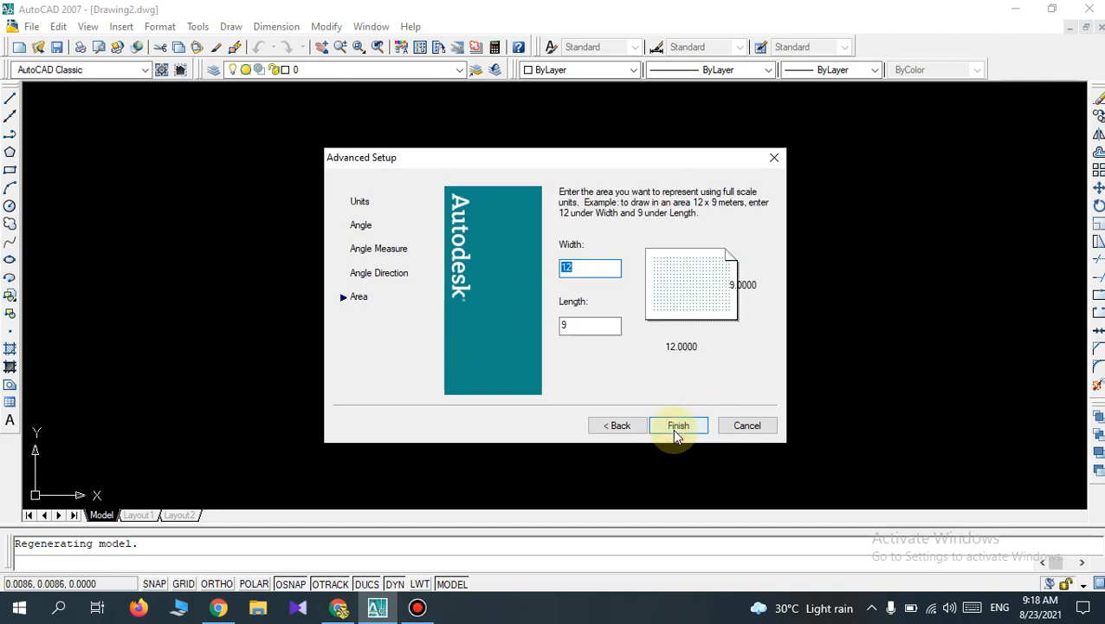
# Set the drawing area to width 210 and length 297, and finish the Advanced Setup wizard.
pyautogui.click(581, 271)
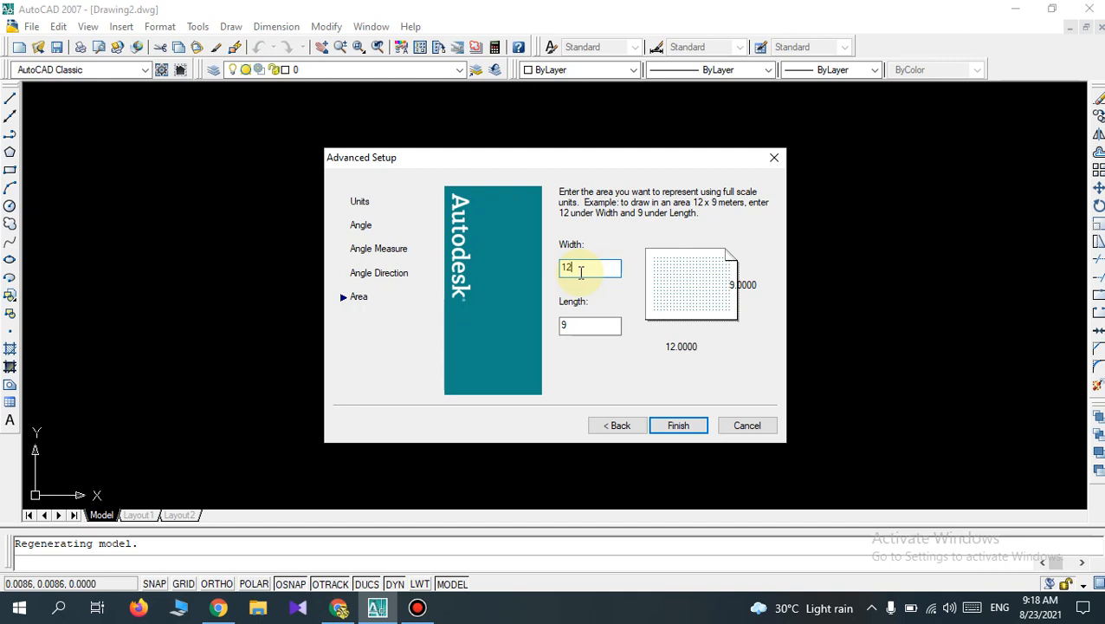
pyautogui.press('BackSpace')
pyautogui.press('BackSpace')
pyautogui.write('210')
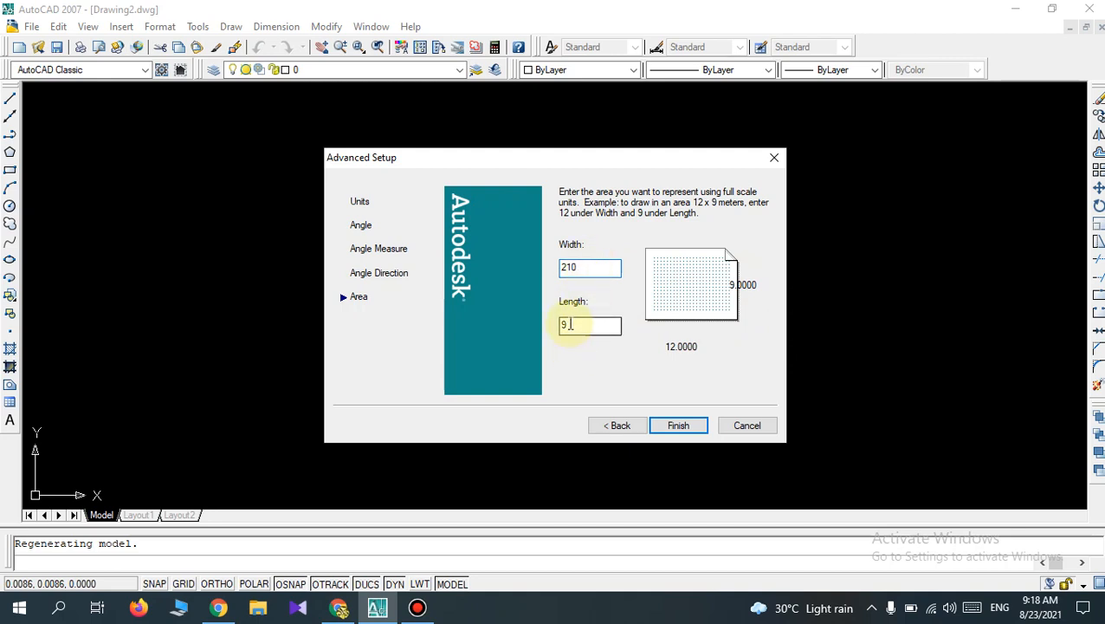
pyautogui.click(567, 325)
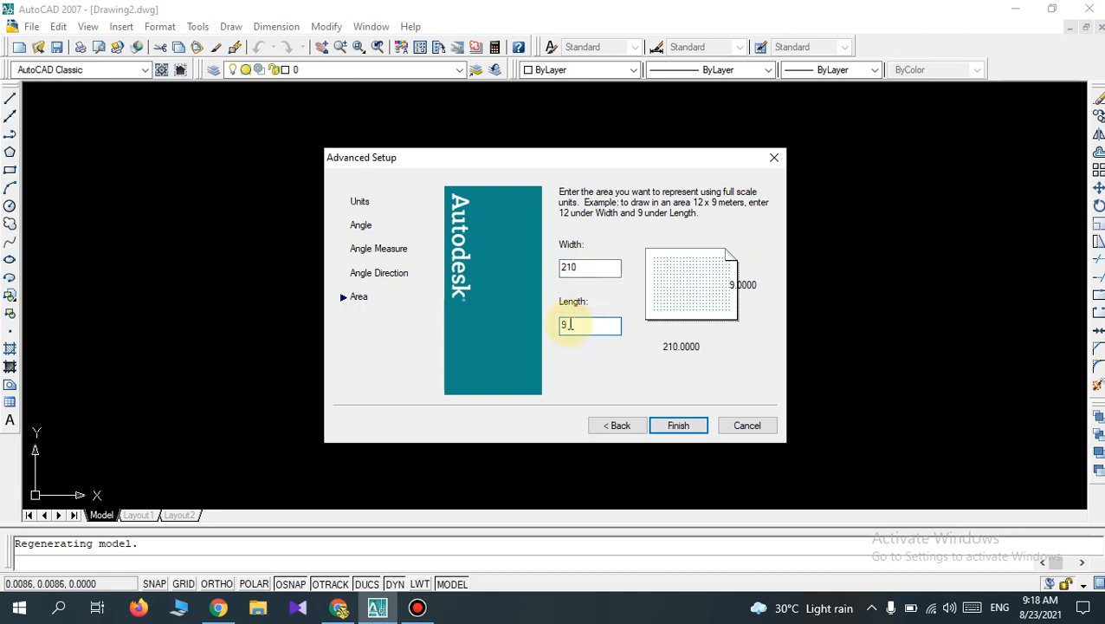
pyautogui.press('BackSpace')
pyautogui.write('2')
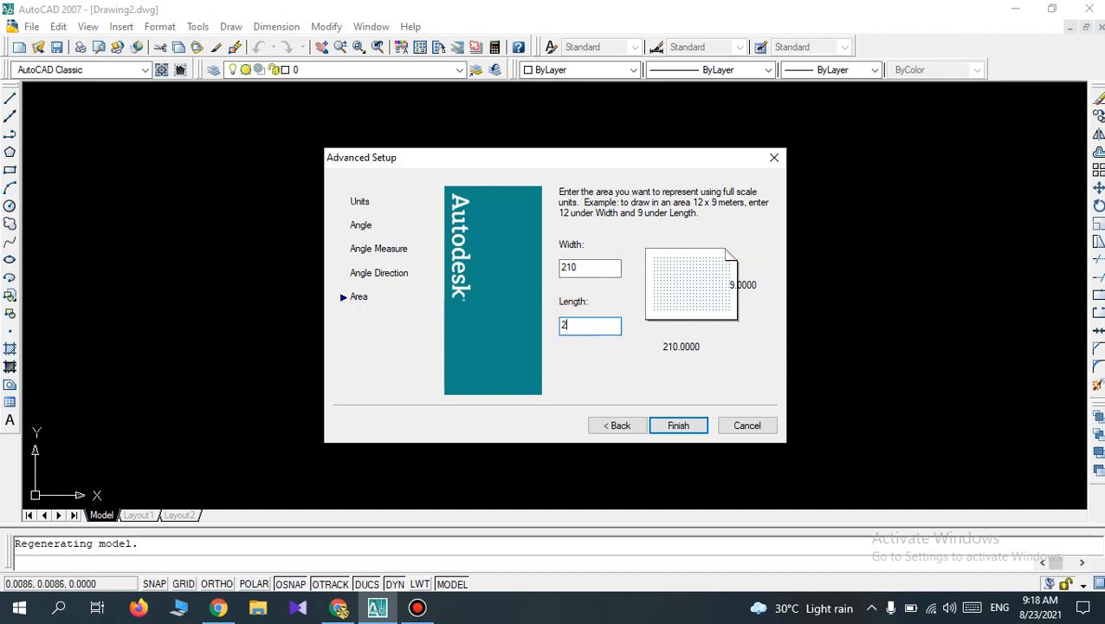
pyautogui.write('97')
pyautogui.click(605, 271)
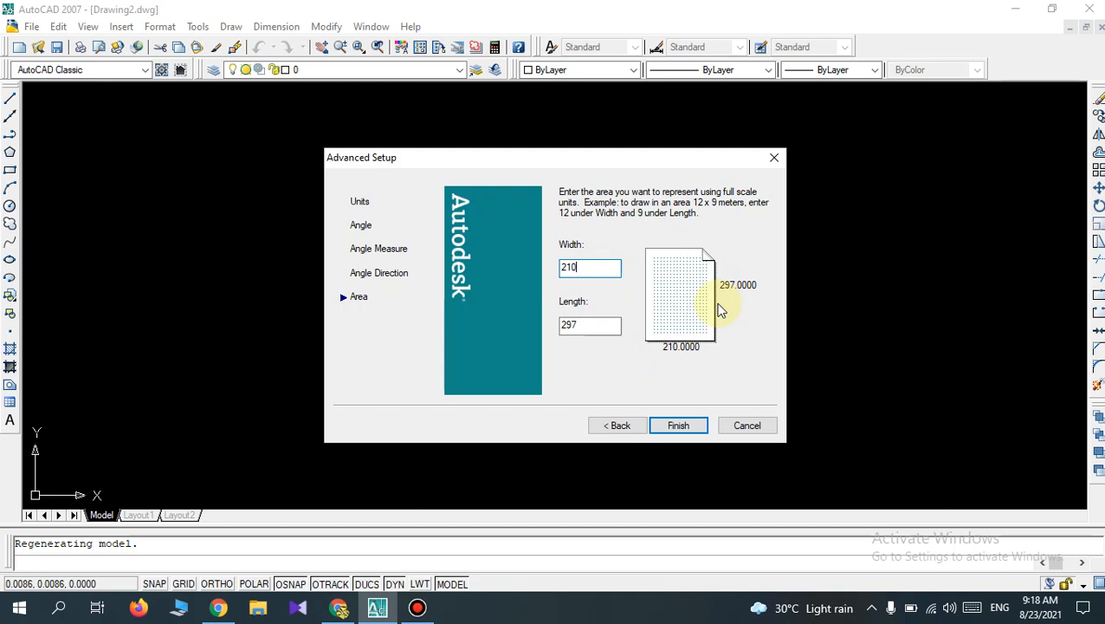
pyautogui.click(680, 425)
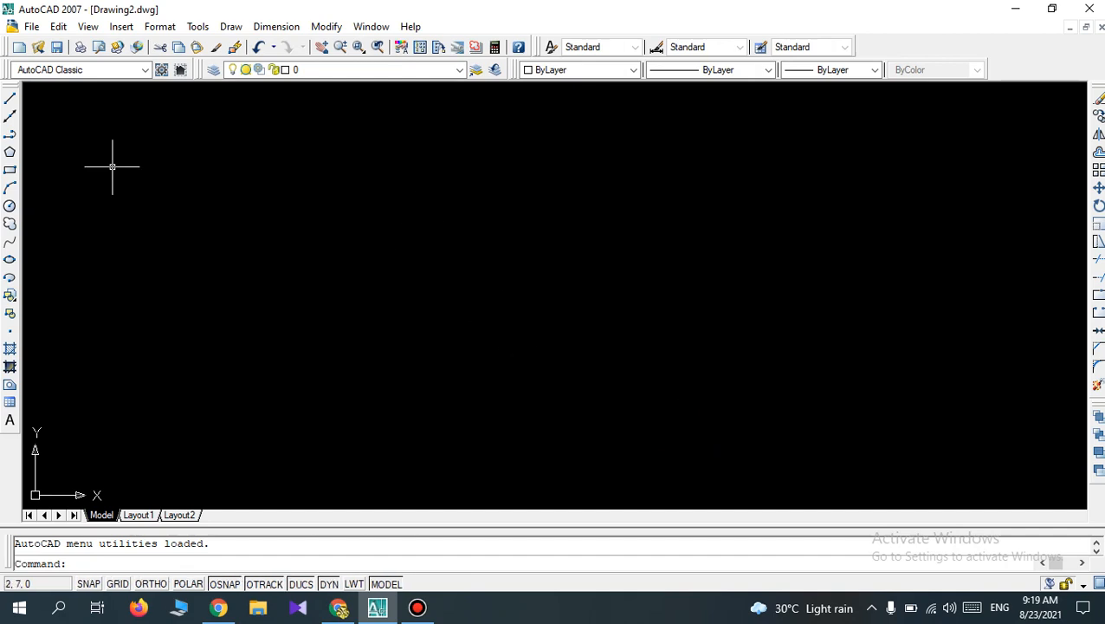
# Set the drawing units' insertion scale to Millimeters.
pyautogui.click(150, 32)
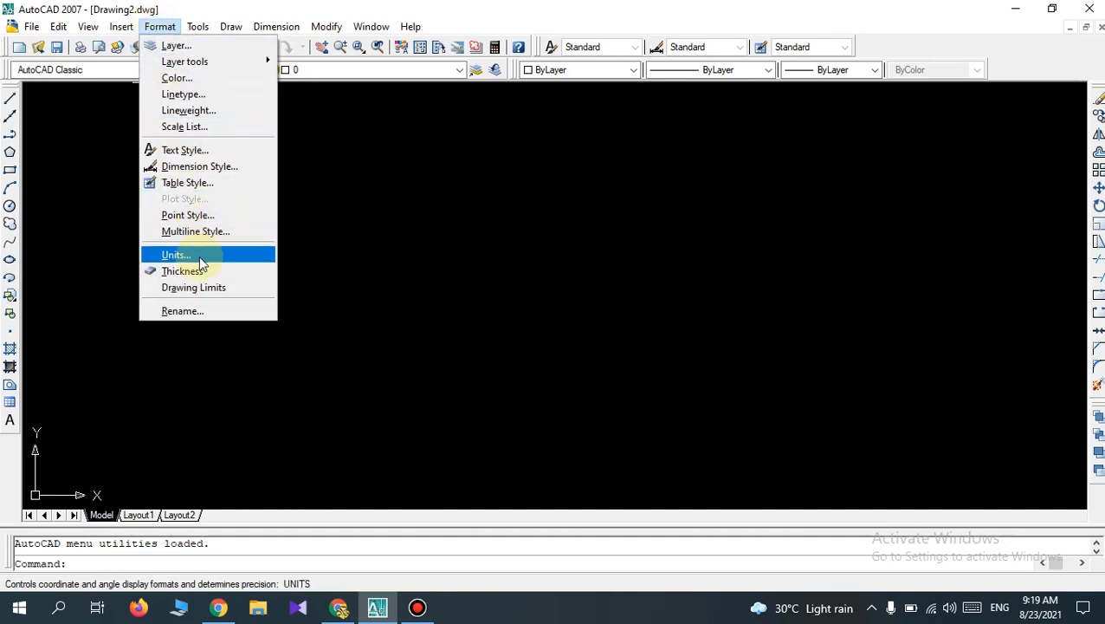
pyautogui.click(199, 258)
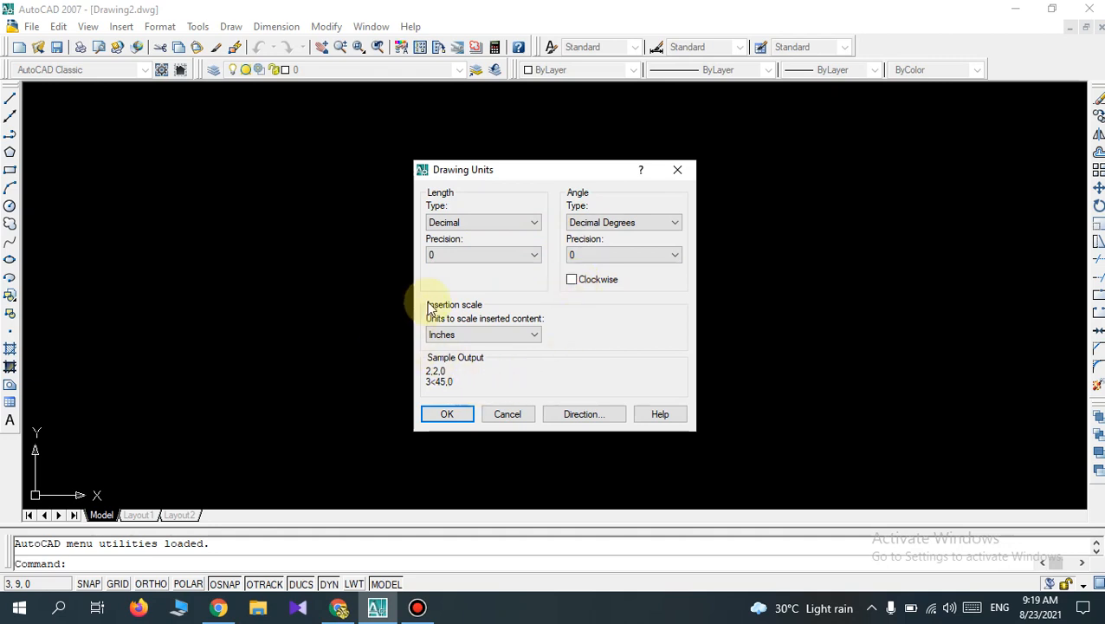
pyautogui.click(535, 338)
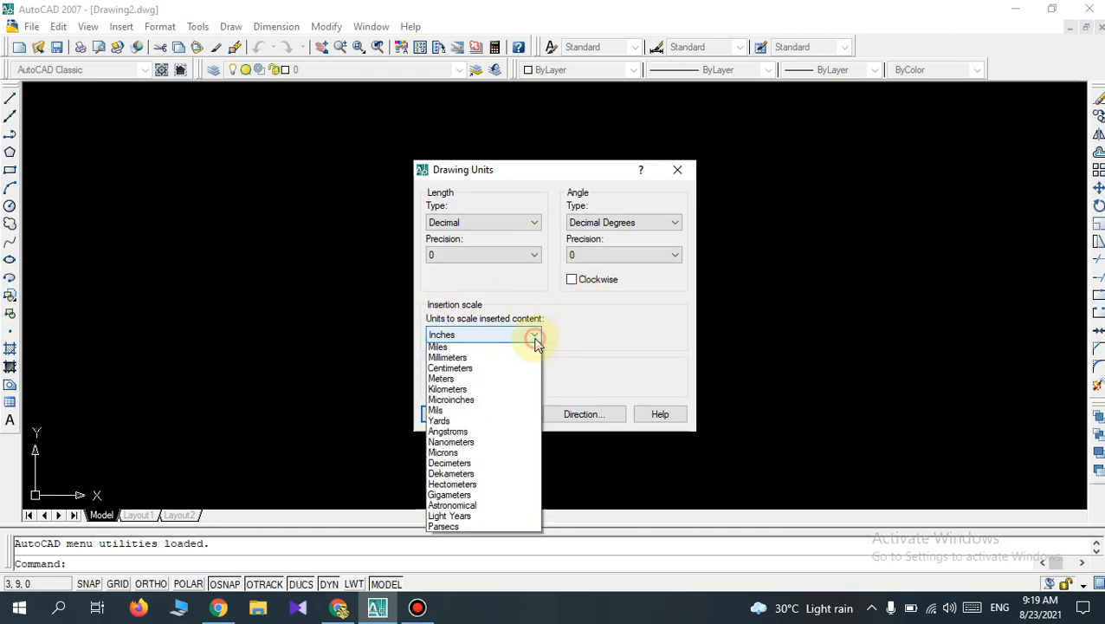
pyautogui.click(485, 391)
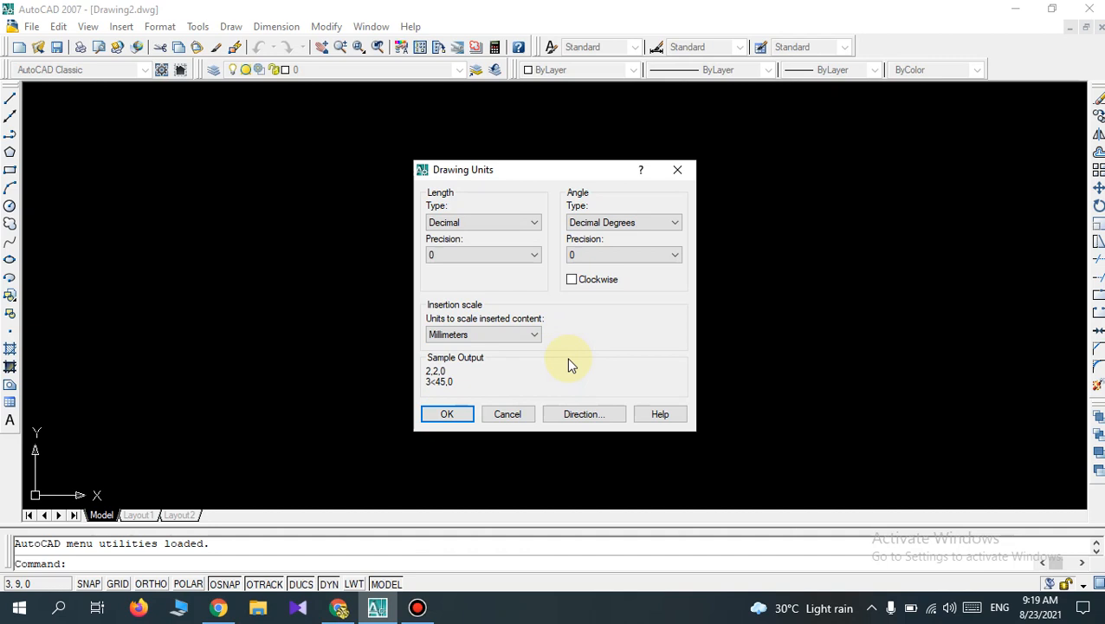
pyautogui.click(459, 414)
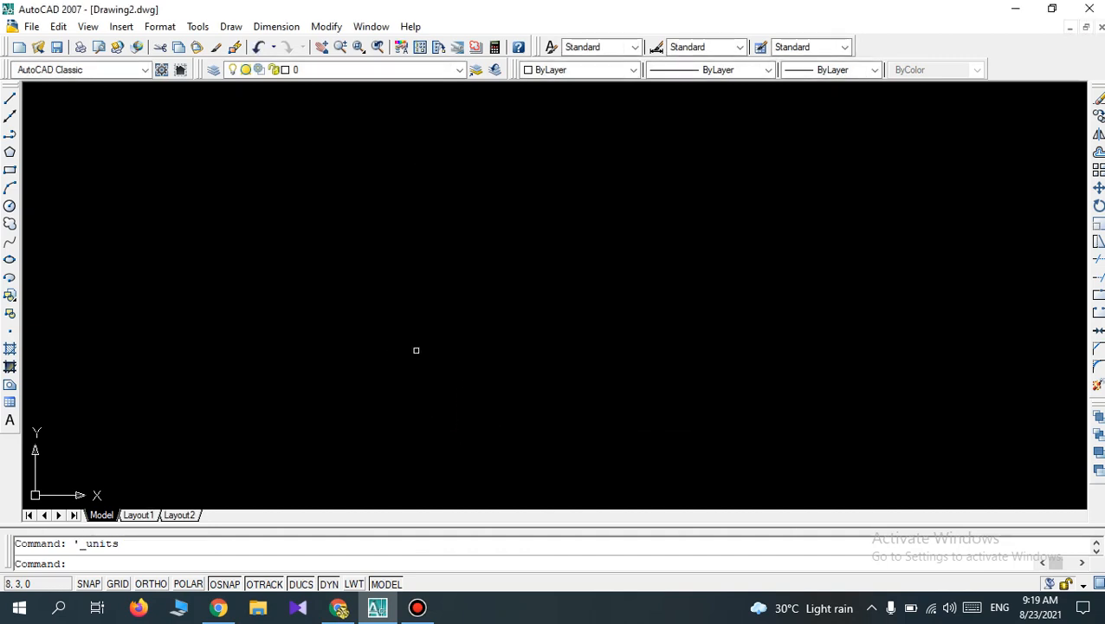
# Review the drawing's unit settings and close them without making changes.
pyautogui.click(160, 28)
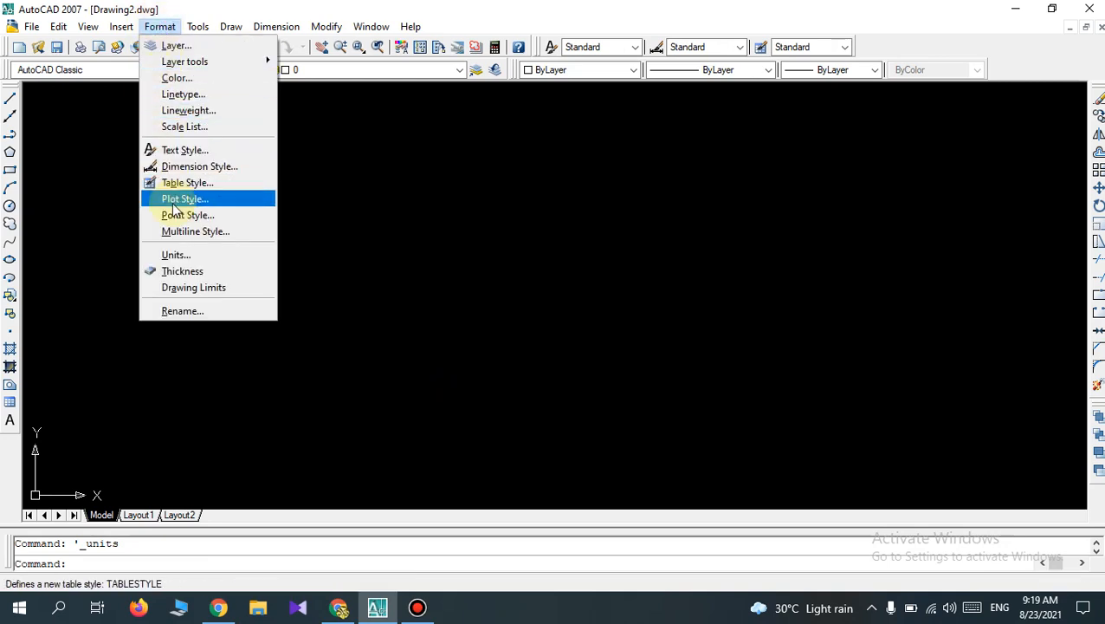
pyautogui.click(177, 256)
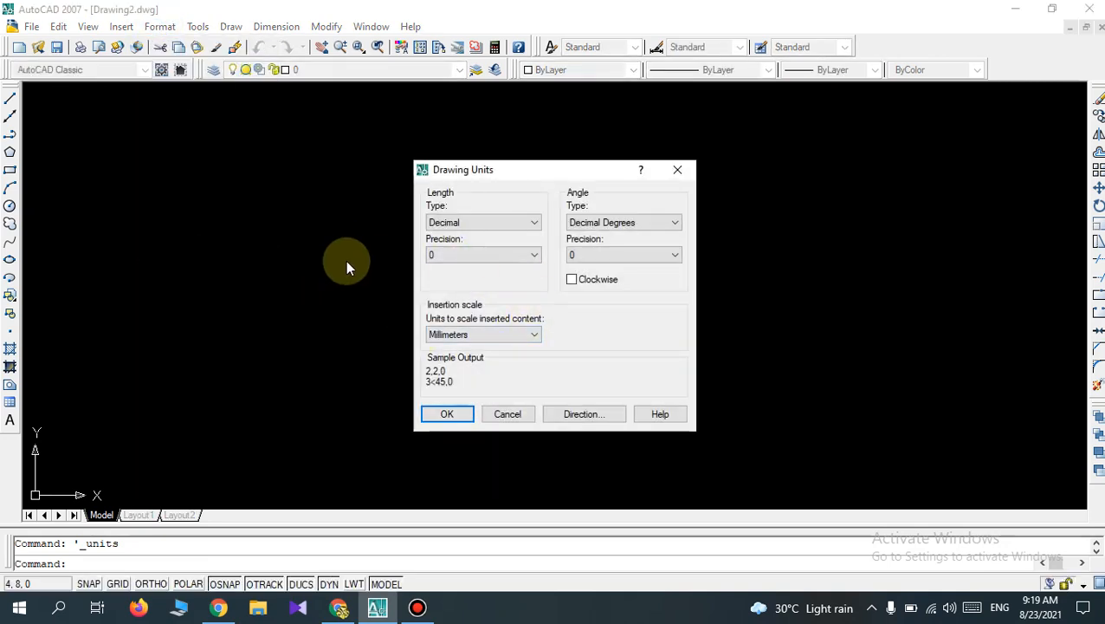
pyautogui.click(676, 170)
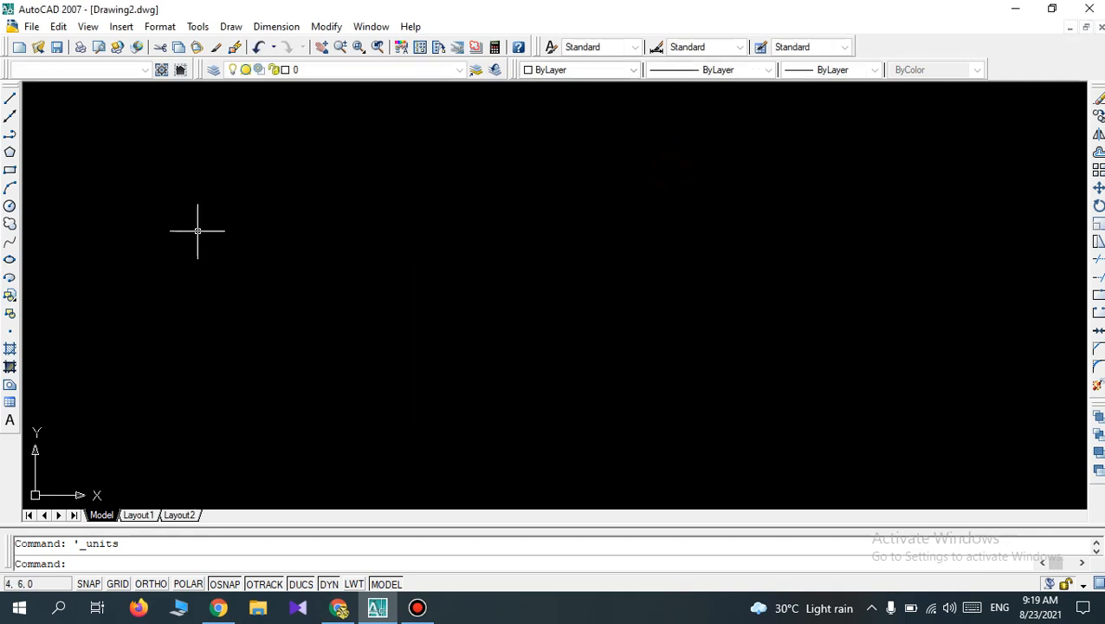
# Set the model space drawing limits to lower left corner 0,0 and upper right corner 210,297.
pyautogui.click(160, 26)
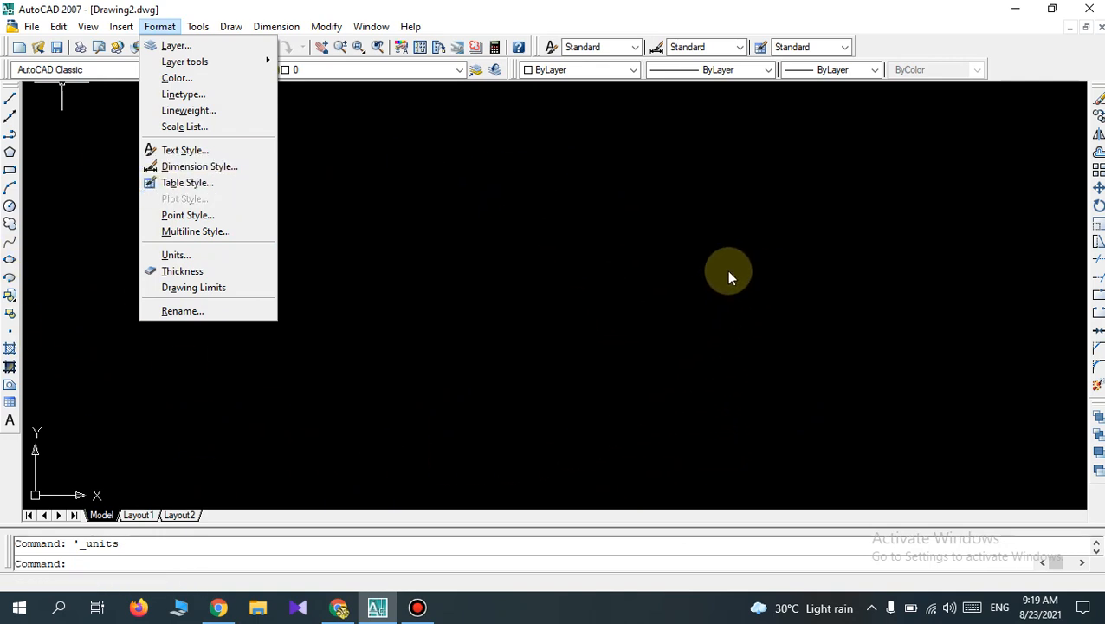
pyautogui.click(190, 295)
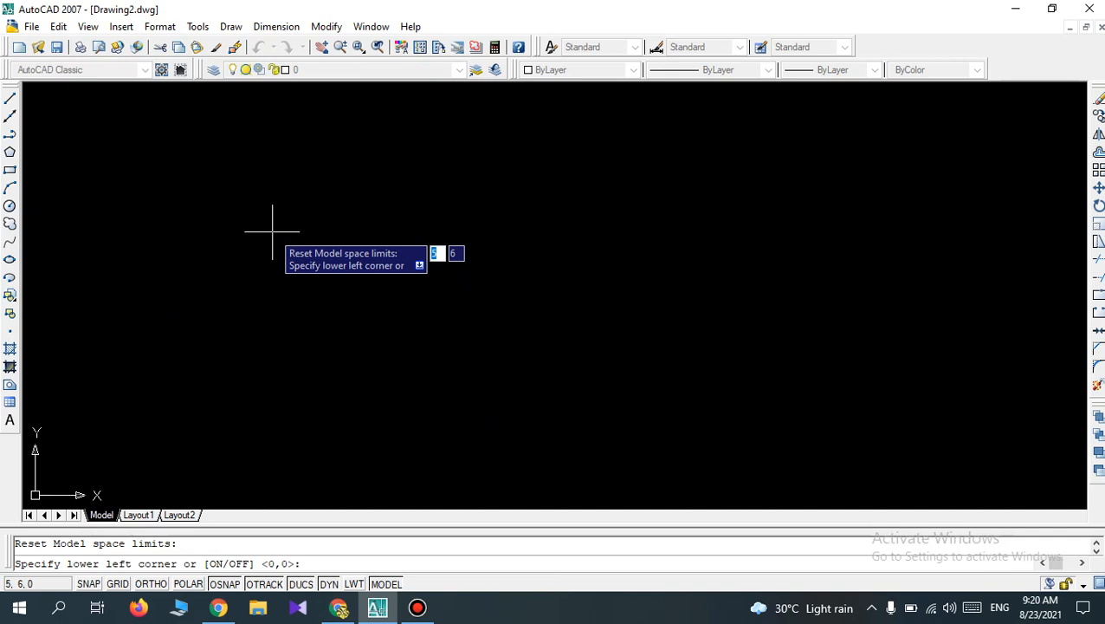
pyautogui.write('0')
pyautogui.press('Tab')
pyautogui.write('0')
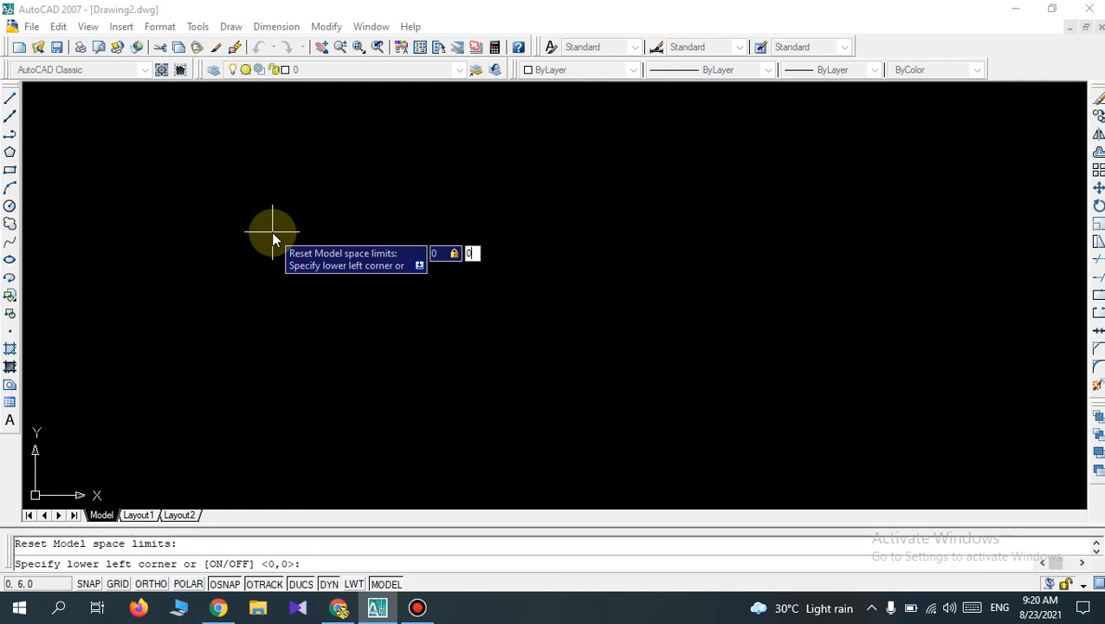
pyautogui.press('Return')
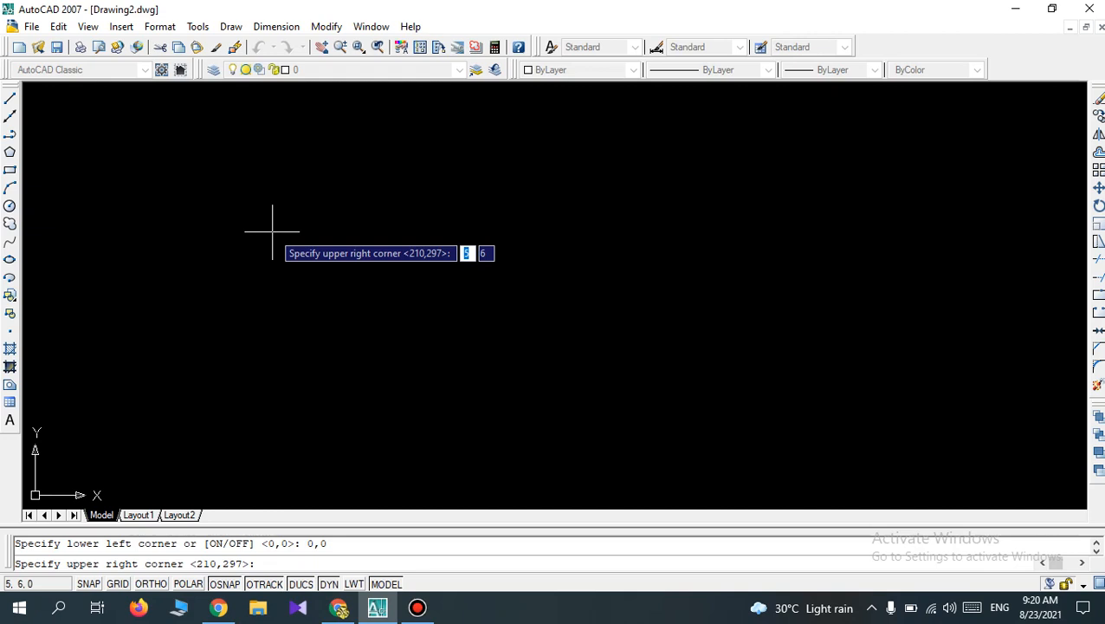
pyautogui.write('21')
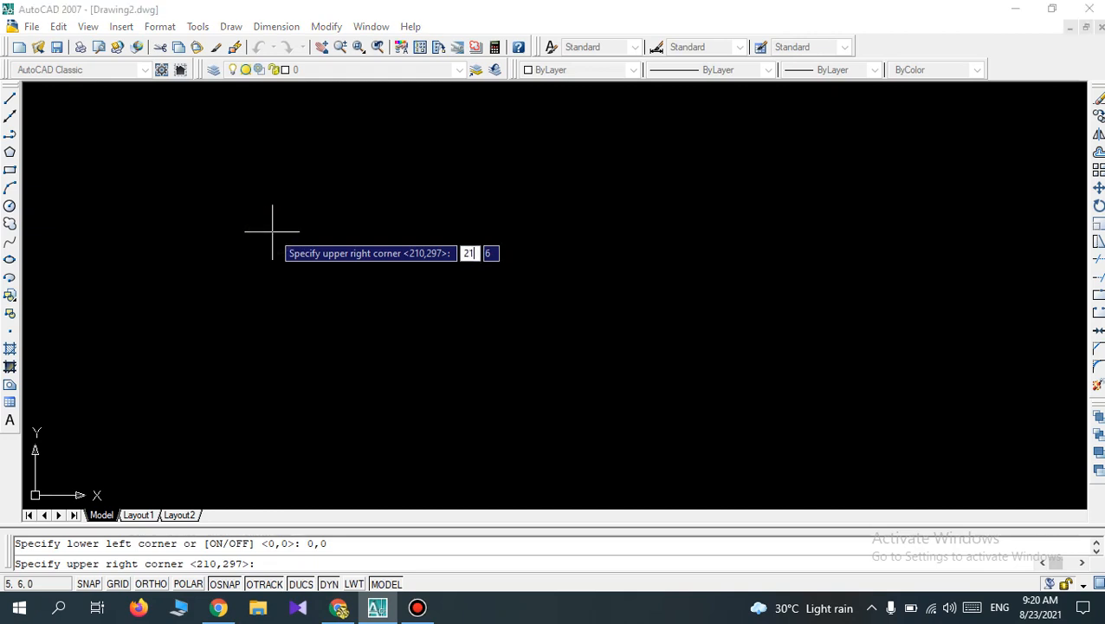
pyautogui.write('0')
pyautogui.press('Tab')
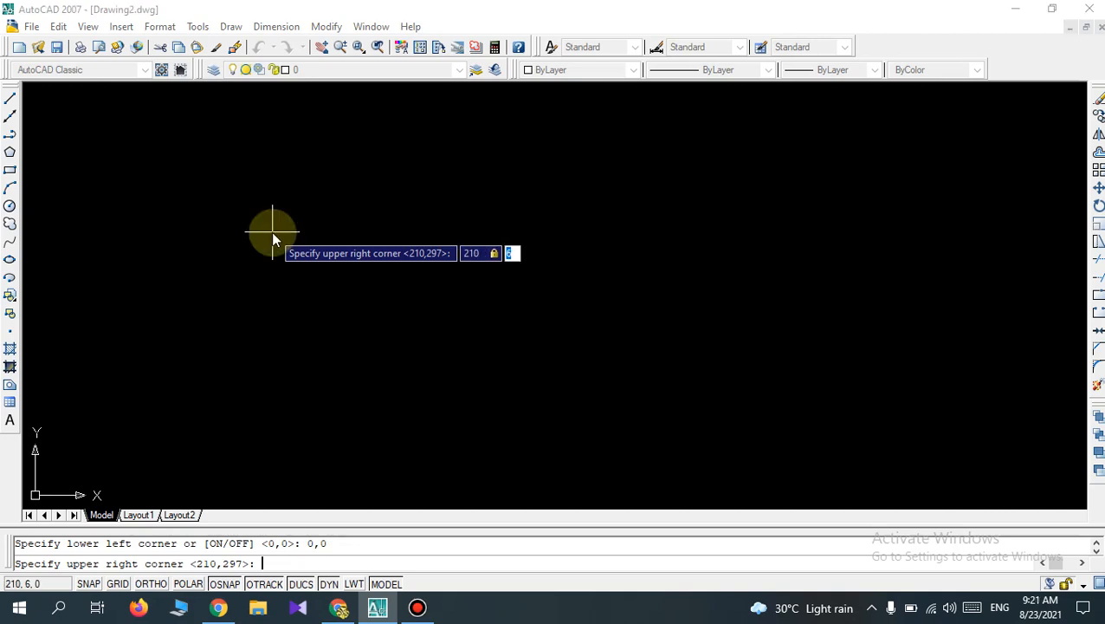
pyautogui.write('297')
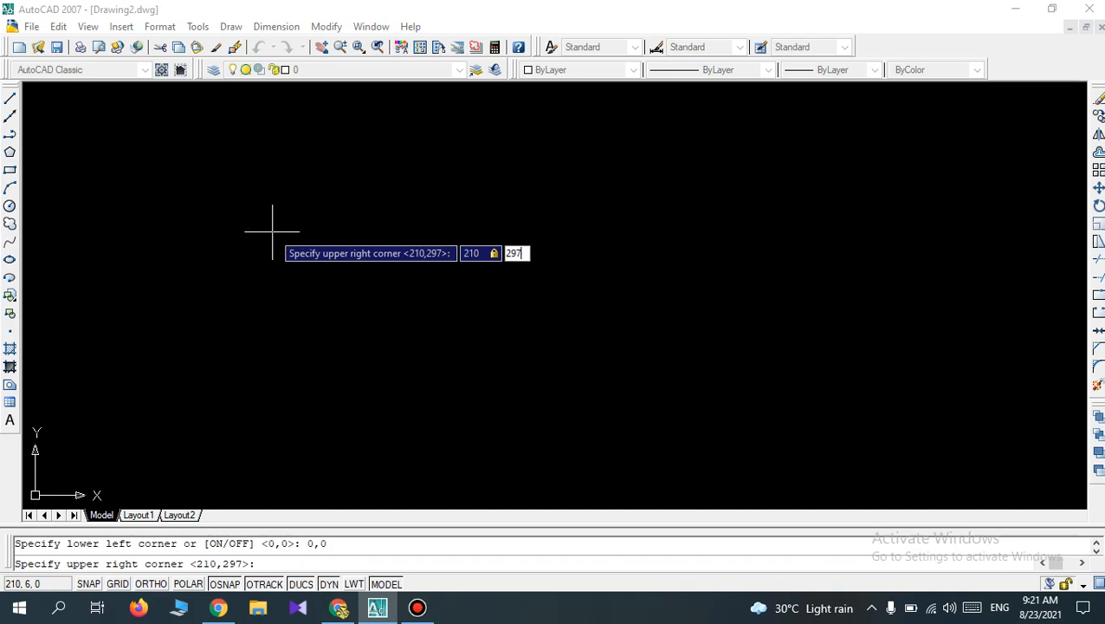
pyautogui.press('Return')
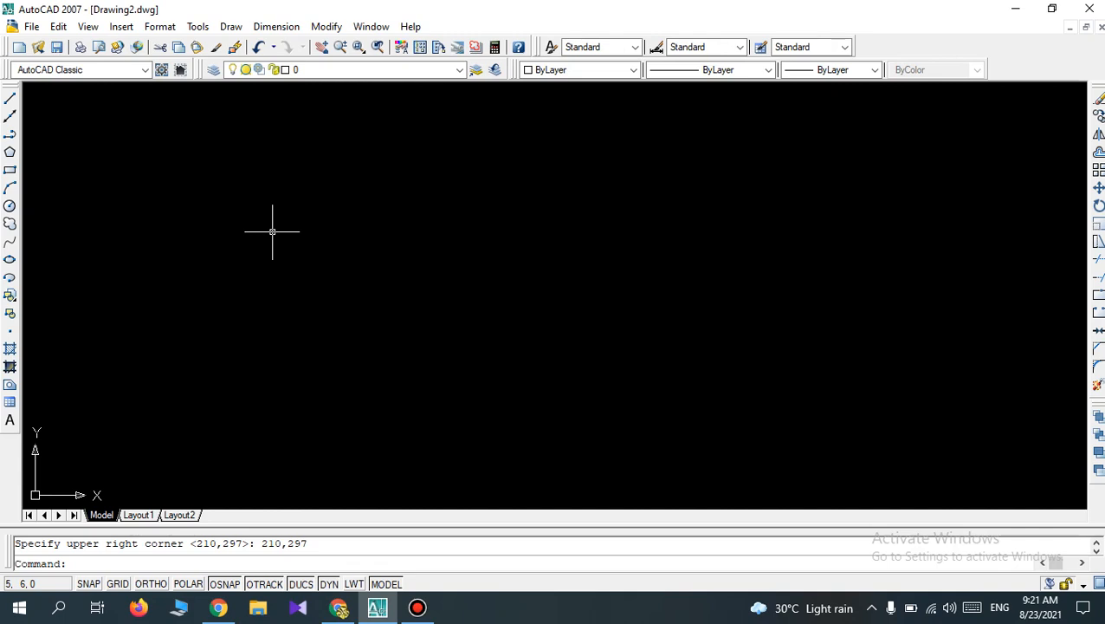
# Zoom the view with the All option to show the full drawing limits.
pyautogui.click(272, 232)
pyautogui.write('z')
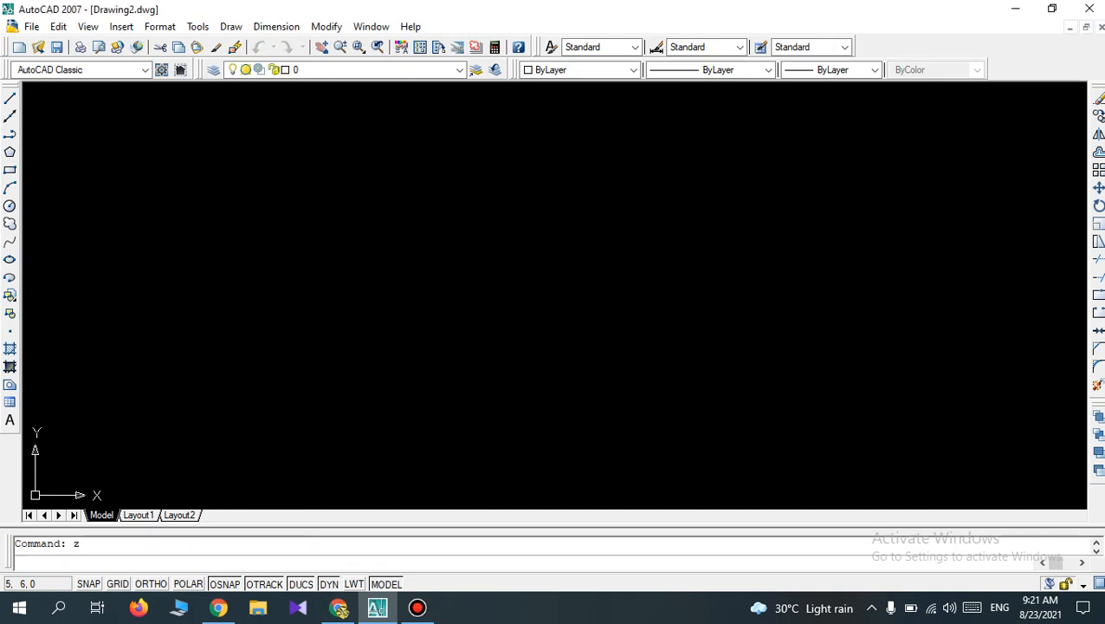
pyautogui.press('Return')
pyautogui.write('a')
pyautogui.press('Return')
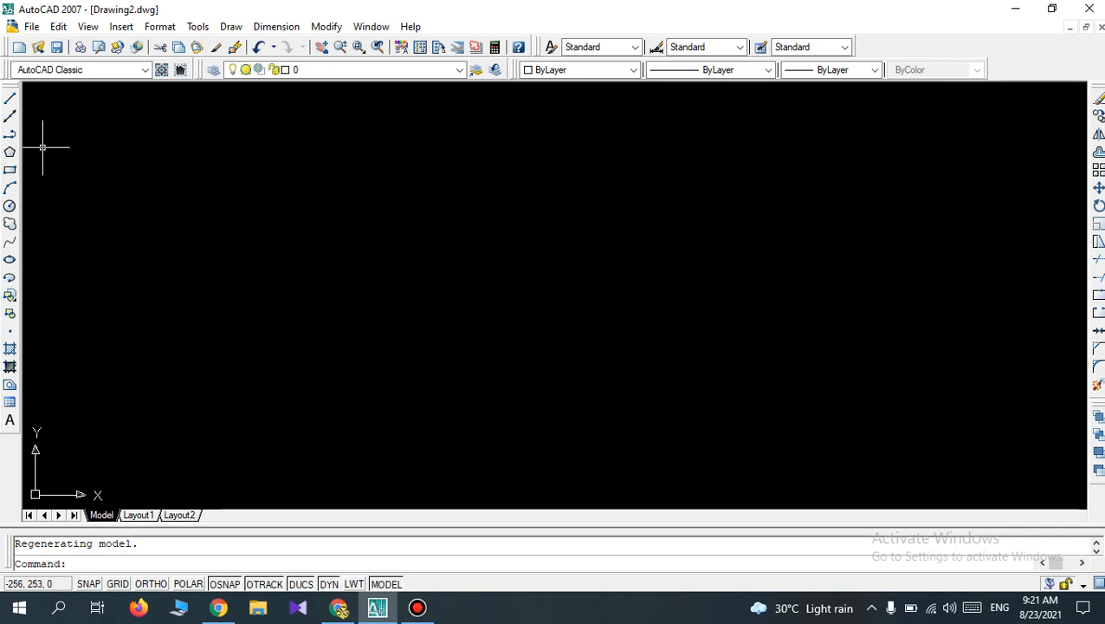
# Draw a horizontal line 200 long to the right with Ortho on, starting from a free point in the drawing area.
pyautogui.click(10, 98)
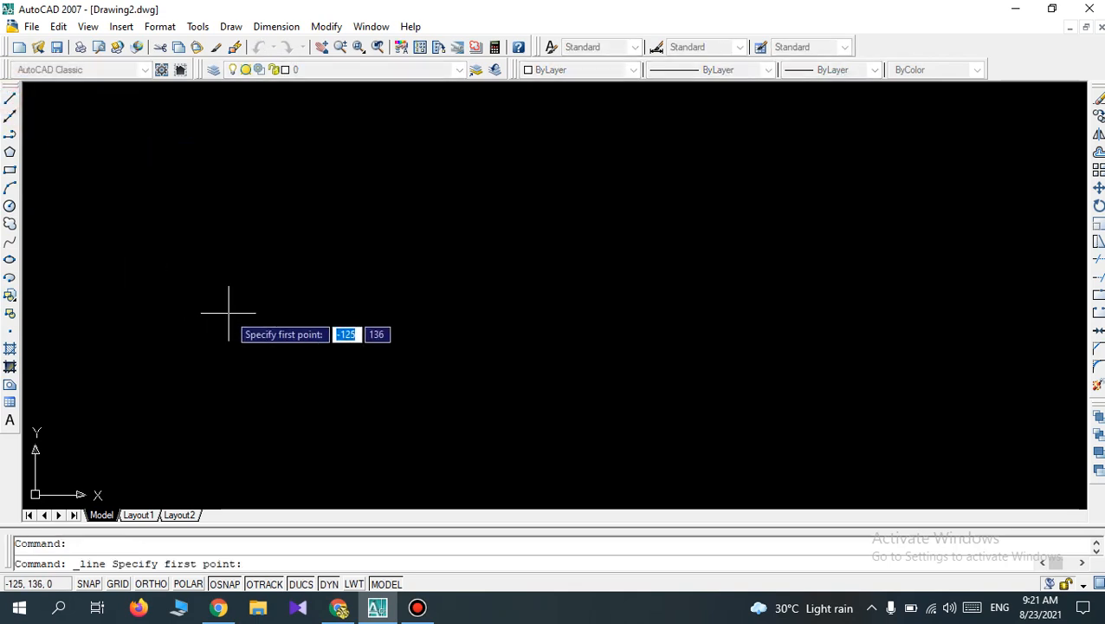
pyautogui.click(211, 276)
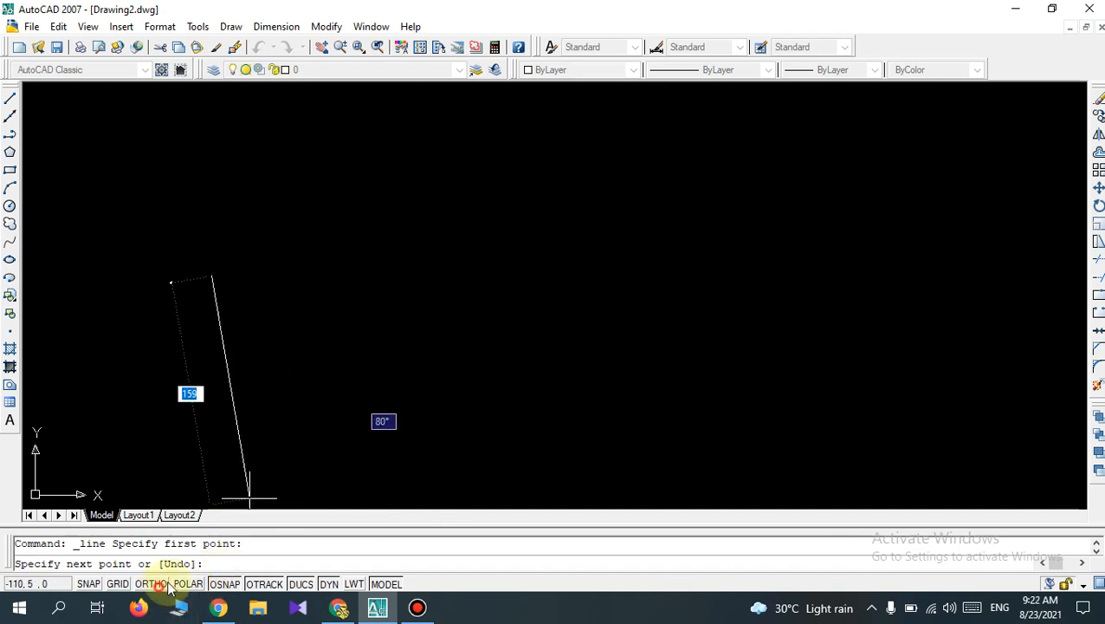
pyautogui.press('F8')
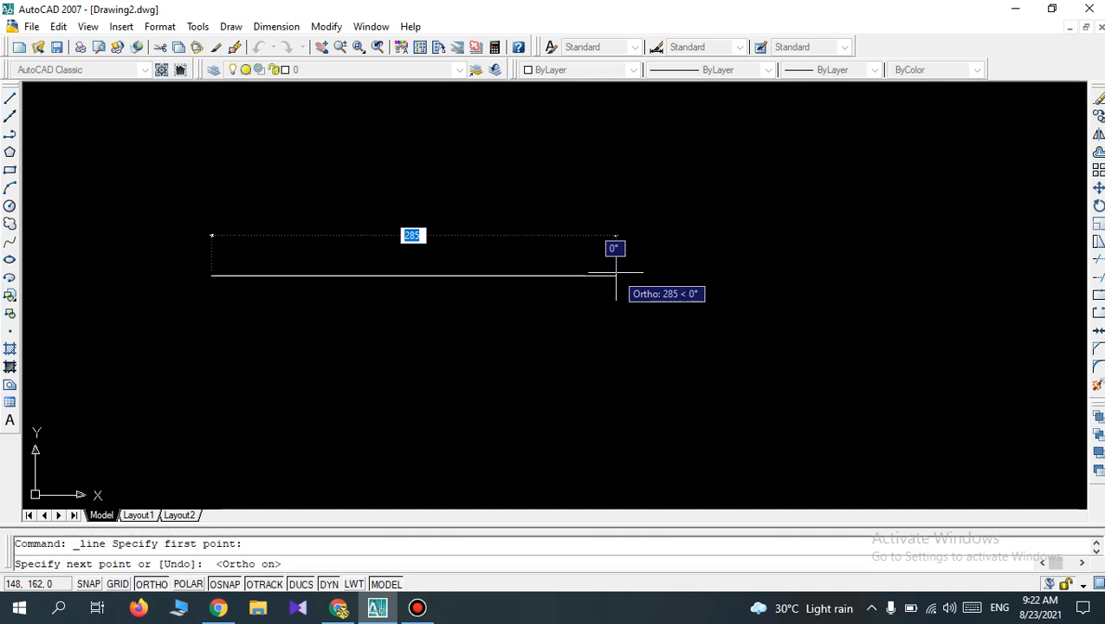
pyautogui.write('2')
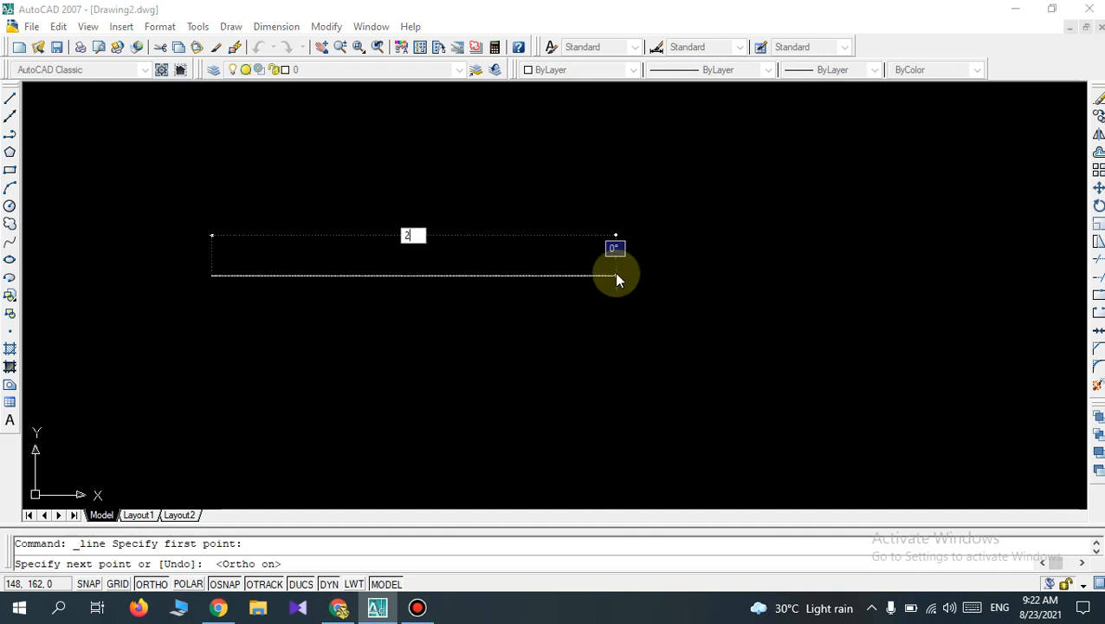
pyautogui.write('00')
pyautogui.press('Return')
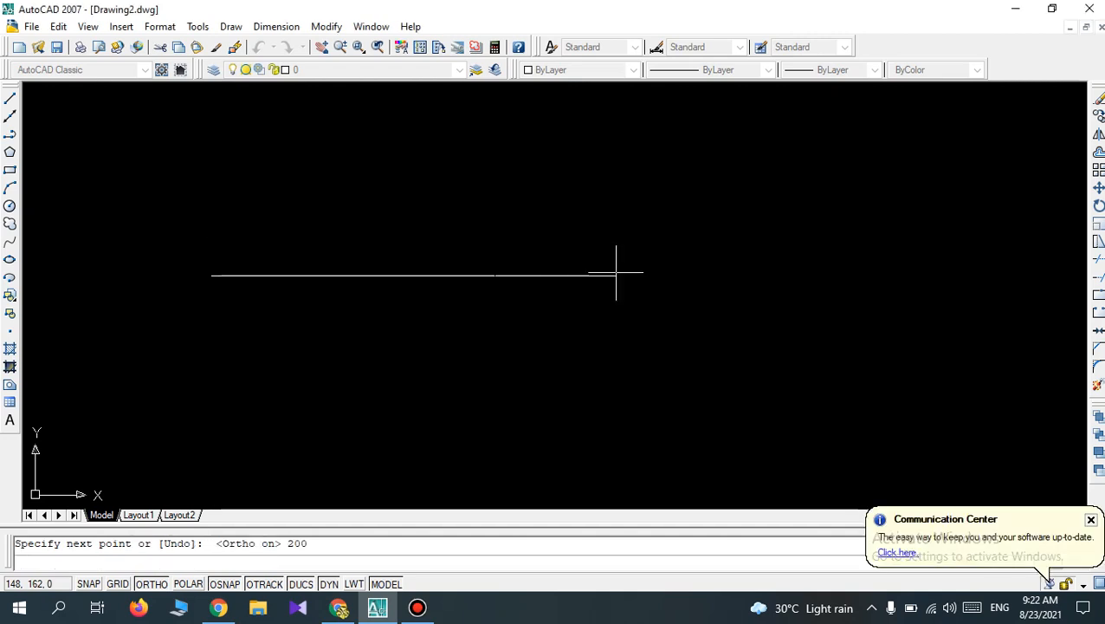
# Turn Ortho off and continue from the horizontal line's right end with a 200-long segment at 30 degrees, rising to the right.
pyautogui.scroll(2, 572, 248)
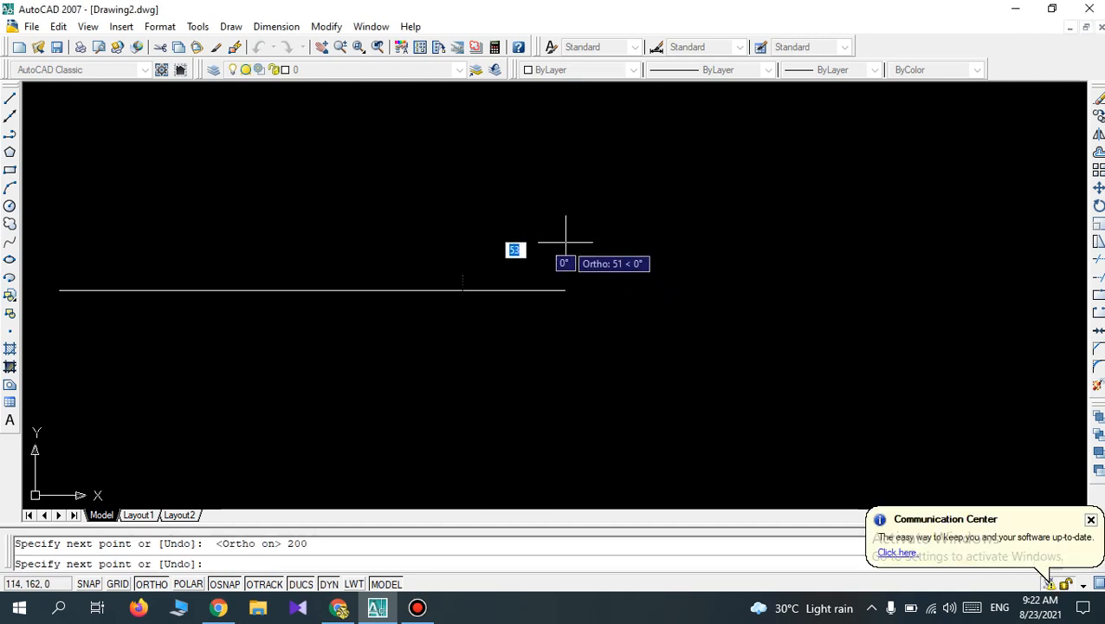
pyautogui.scroll(-5, 482, 250)
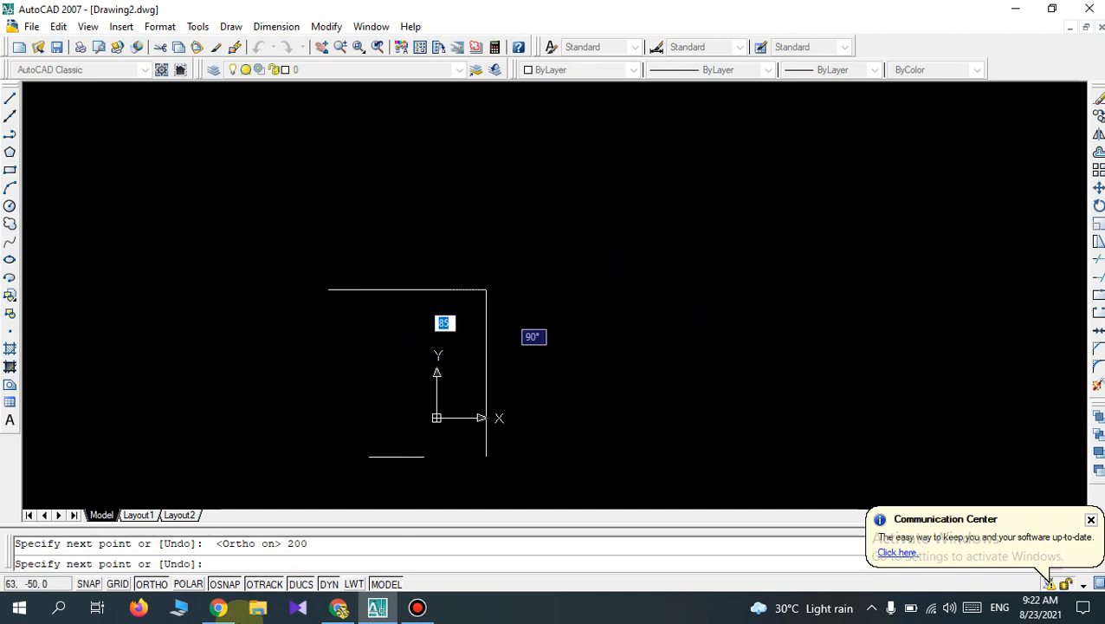
pyautogui.click(151, 584)
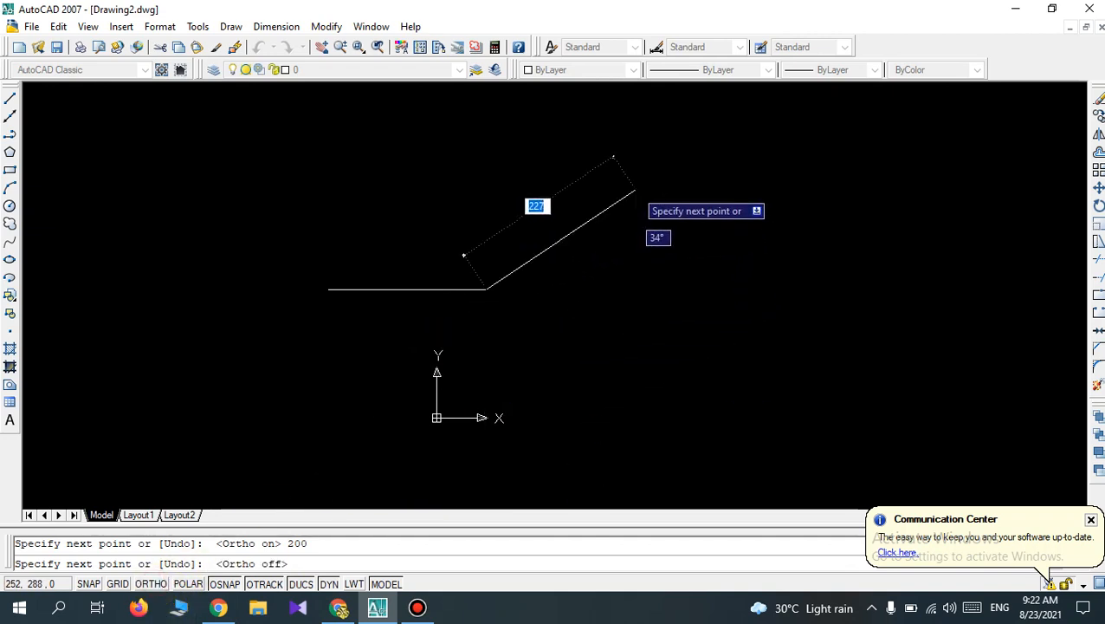
pyautogui.click(635, 190)
pyautogui.write('2')
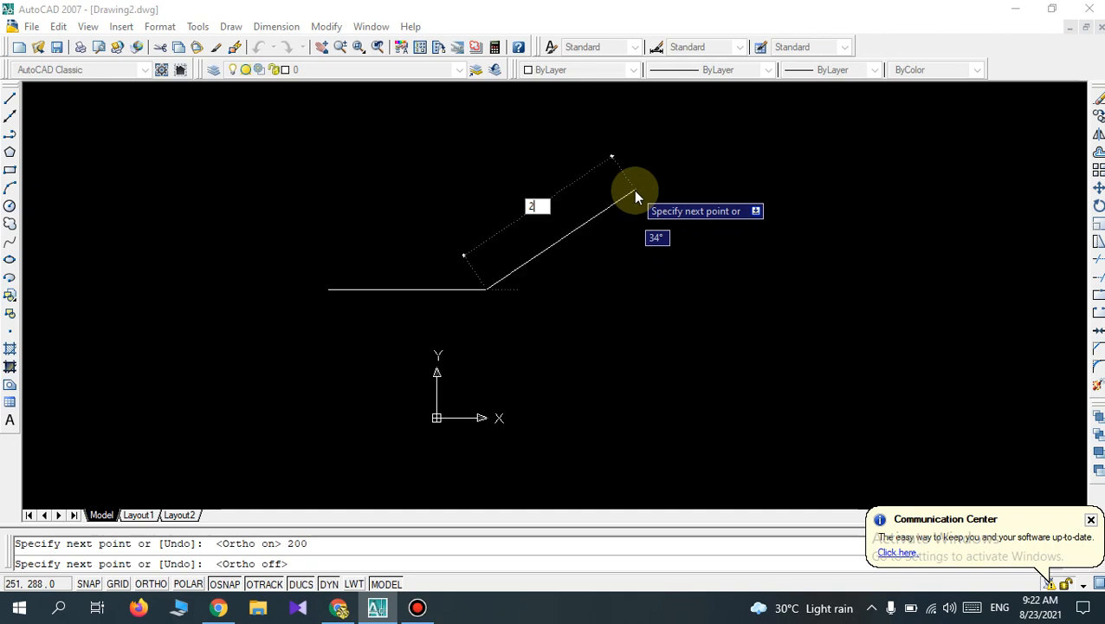
pyautogui.write('00')
pyautogui.press('Tab')
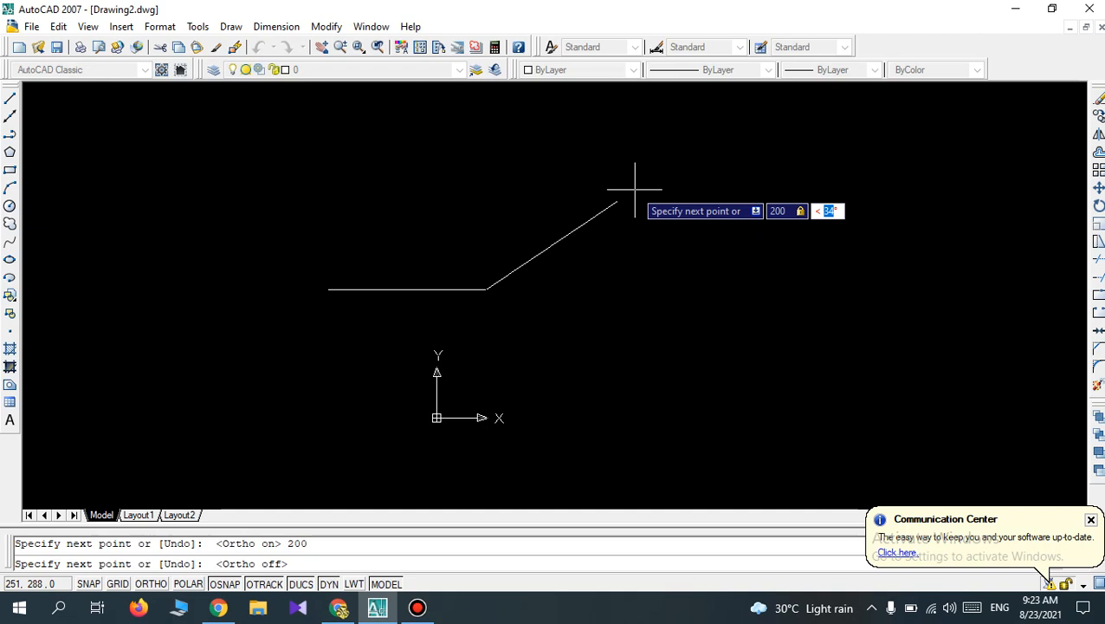
pyautogui.write('3')
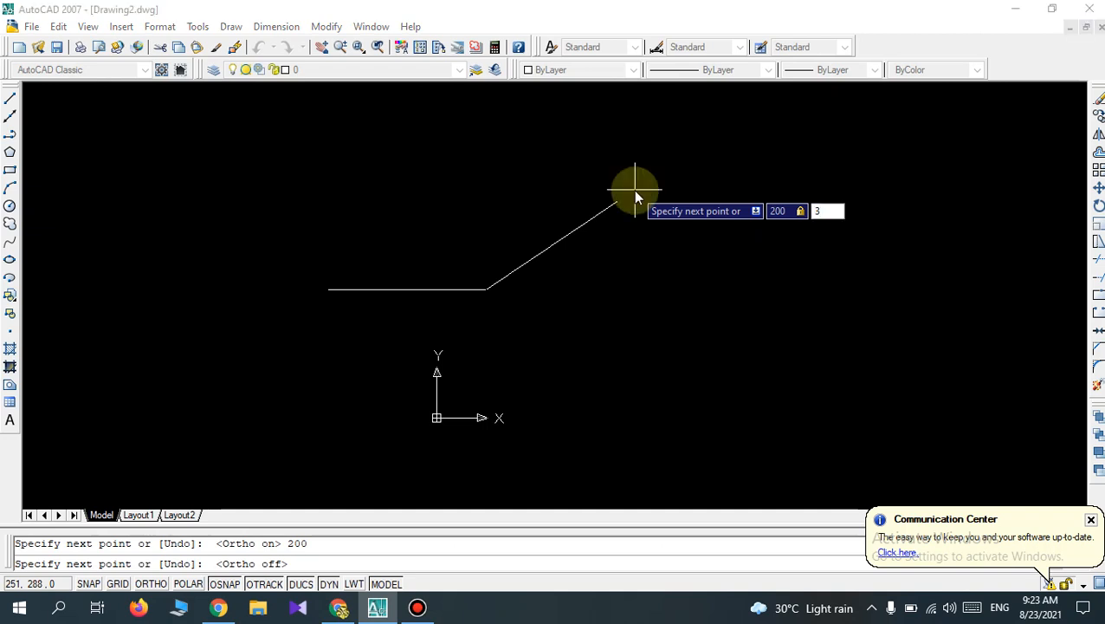
pyautogui.write('0')
pyautogui.press('BackSpace')
pyautogui.press('BackSpace')
pyautogui.write('<')
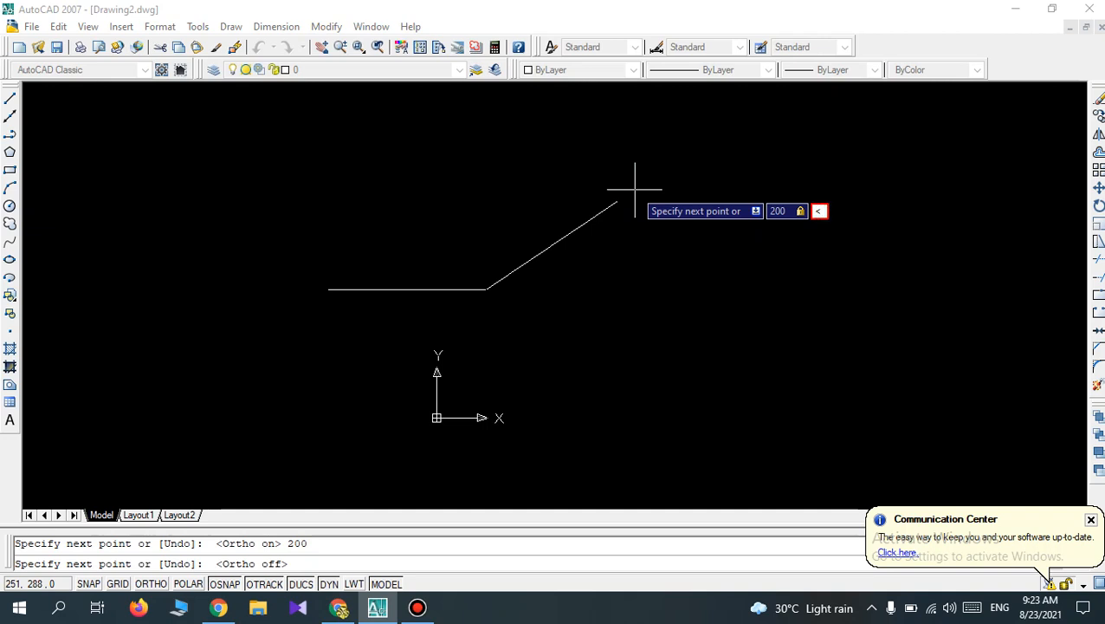
pyautogui.write('30')
pyautogui.press('Return')
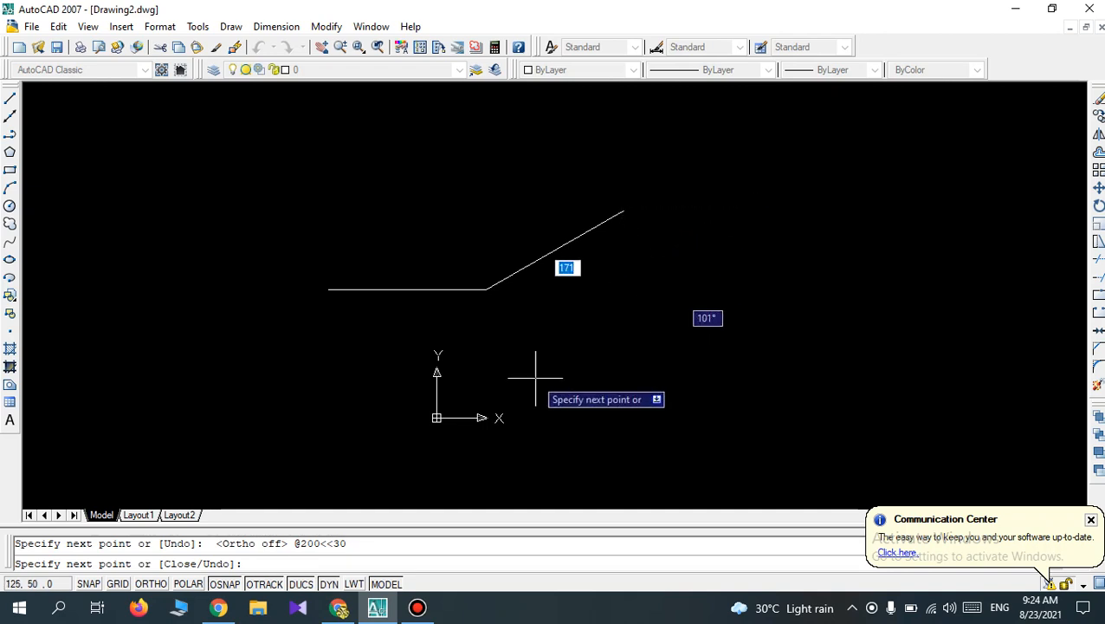
# Turn Ortho back on and continue the outline with segments 74 to the right and 124 downward.
pyautogui.click(151, 584)
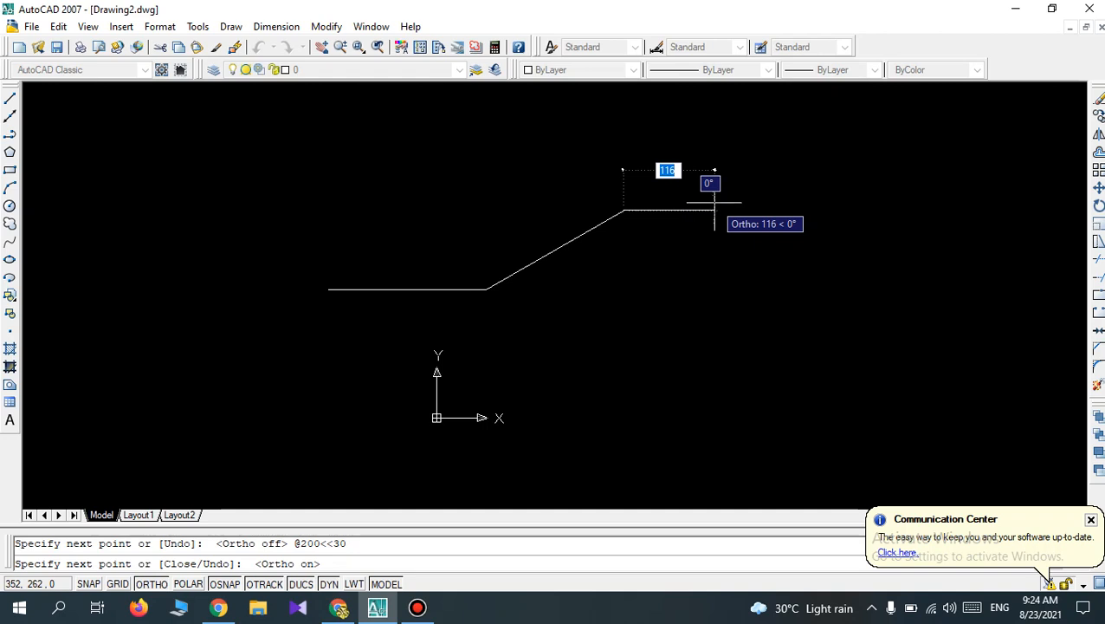
pyautogui.write('74')
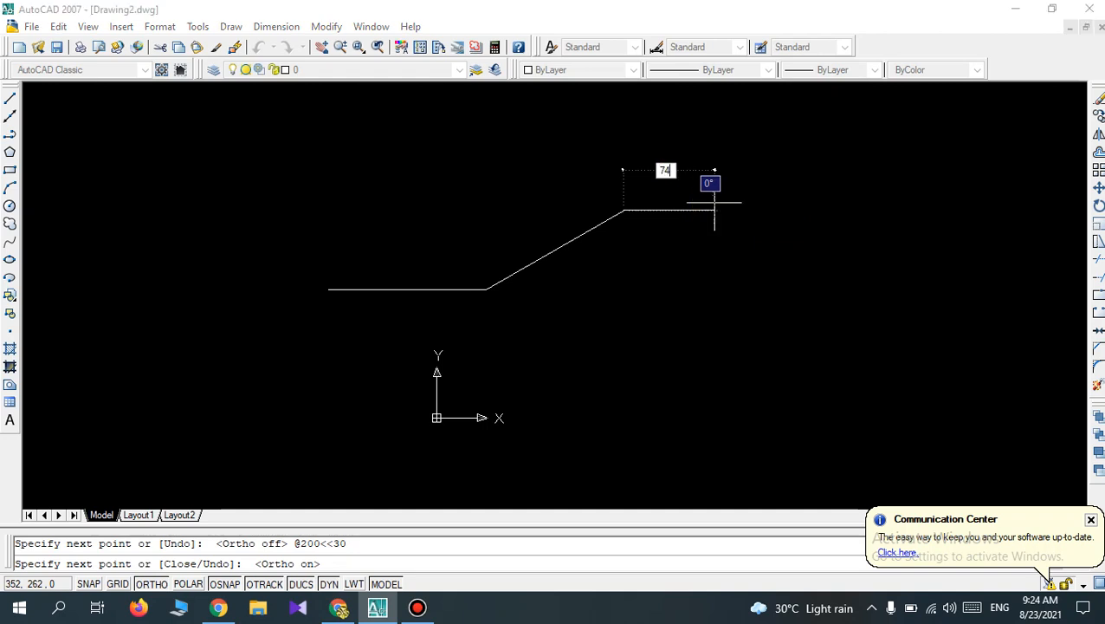
pyautogui.press('Return')
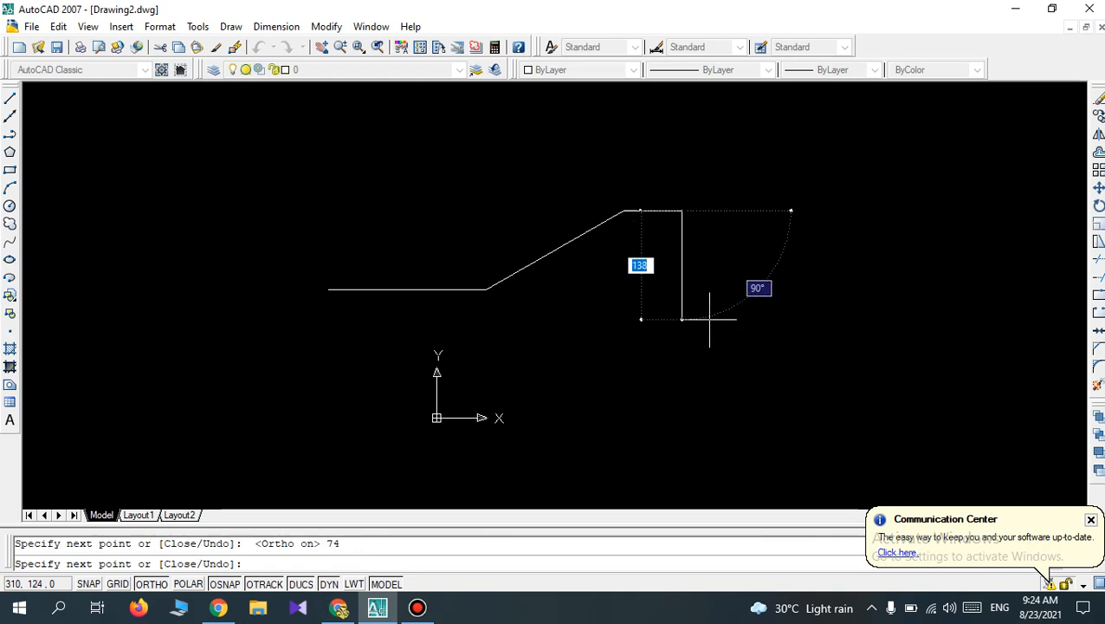
pyautogui.write('12')
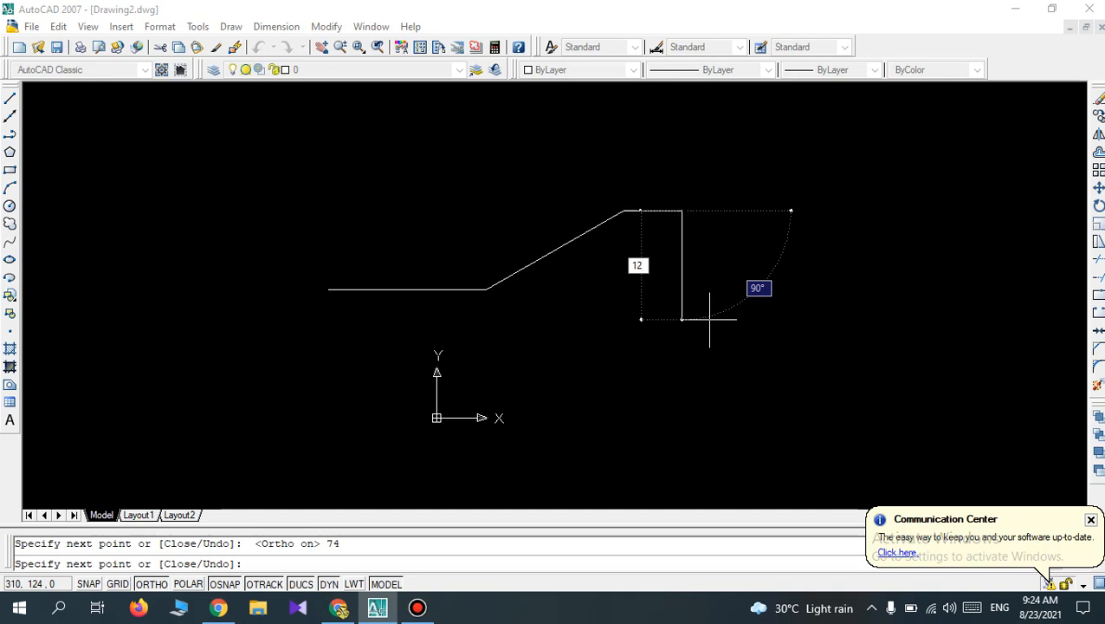
pyautogui.write('4')
pyautogui.press('Return')
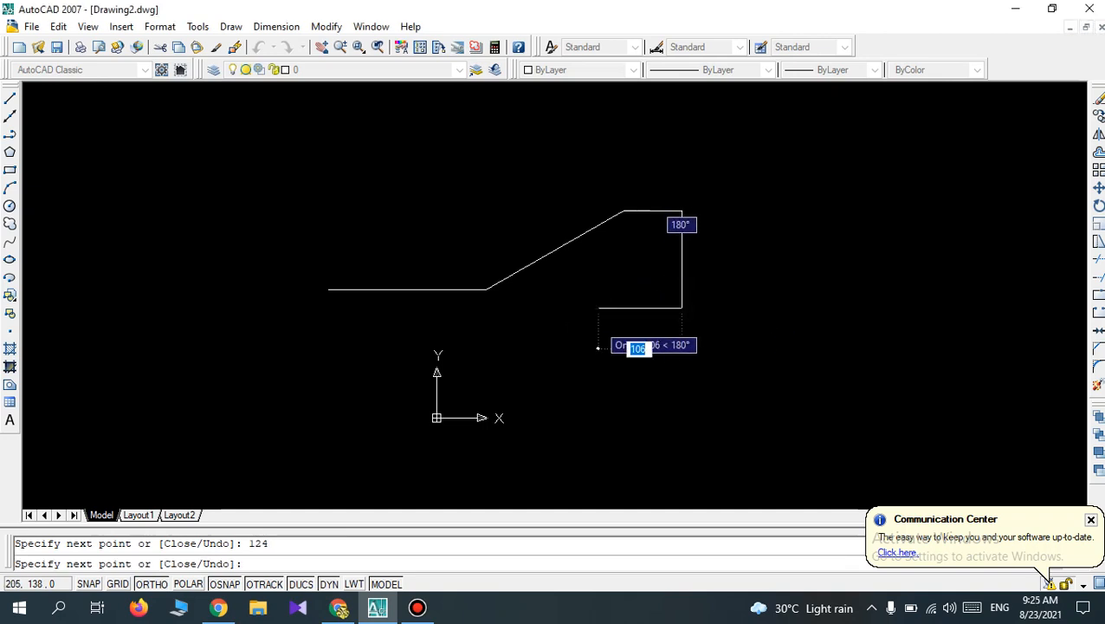
# Continue the outline from the 124-long vertical edge with segments 80 to the left, 50 downward and 80 to the right.
pyautogui.write('80')
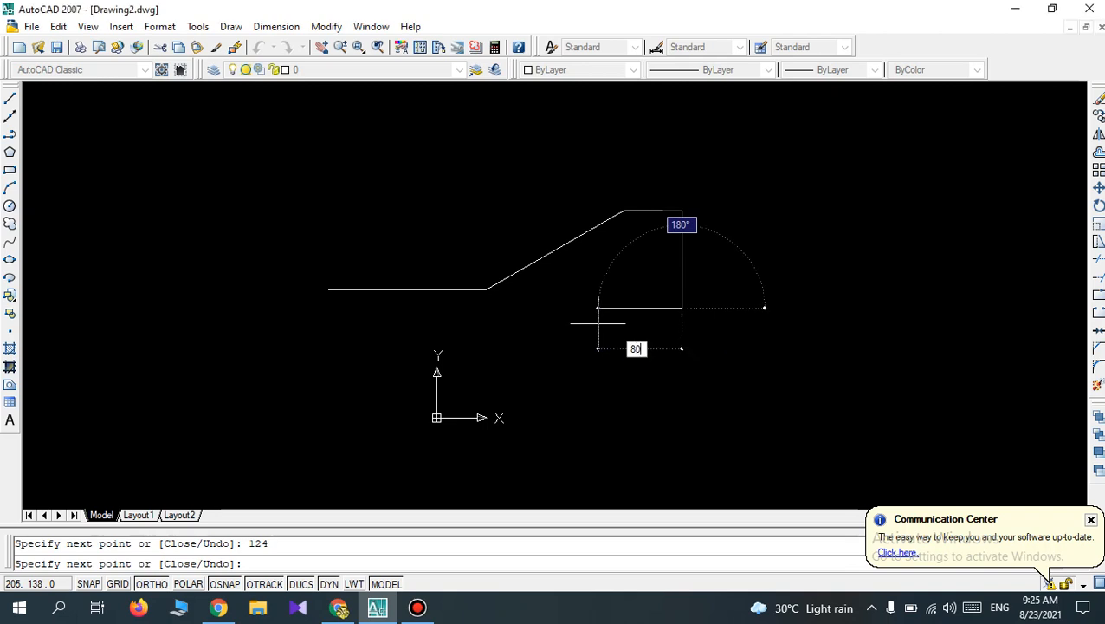
pyautogui.press('Return')
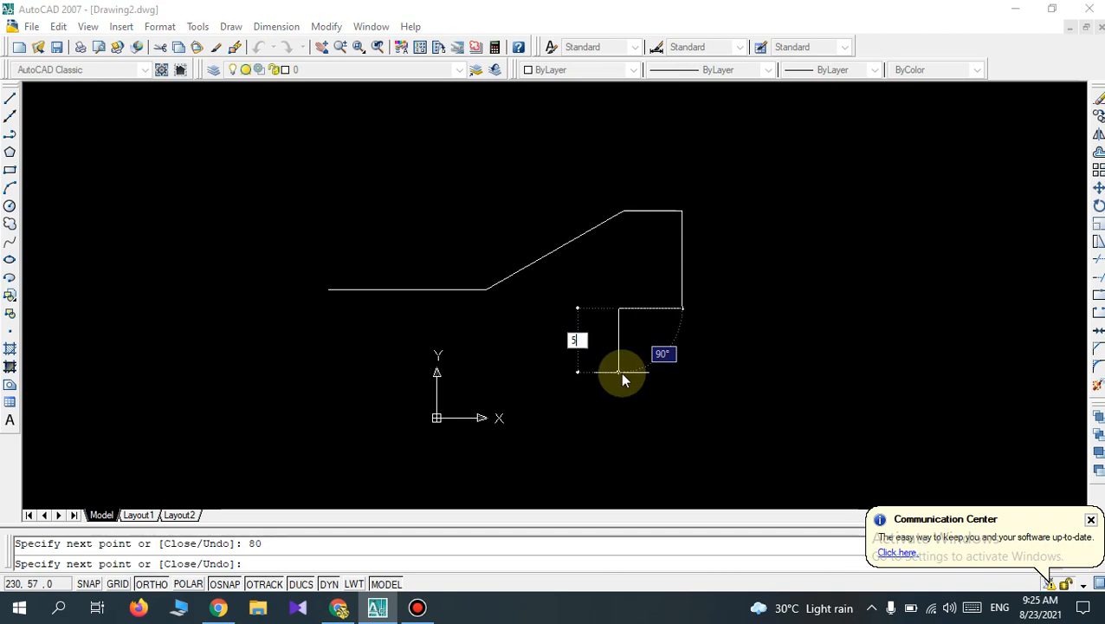
pyautogui.write('50')
pyautogui.press('Return')
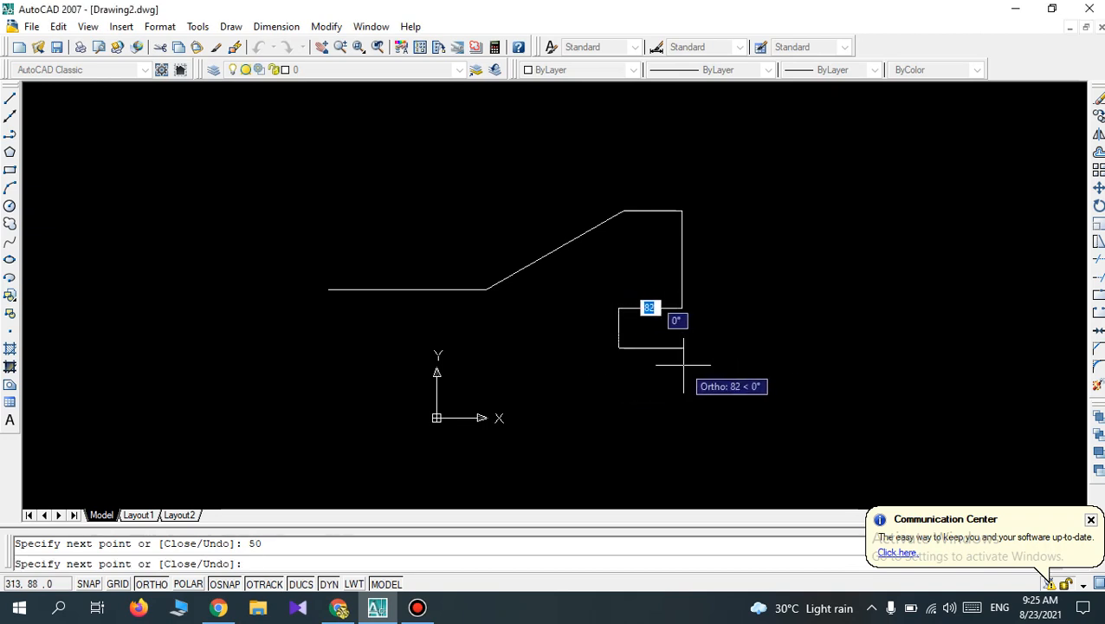
pyautogui.write('80')
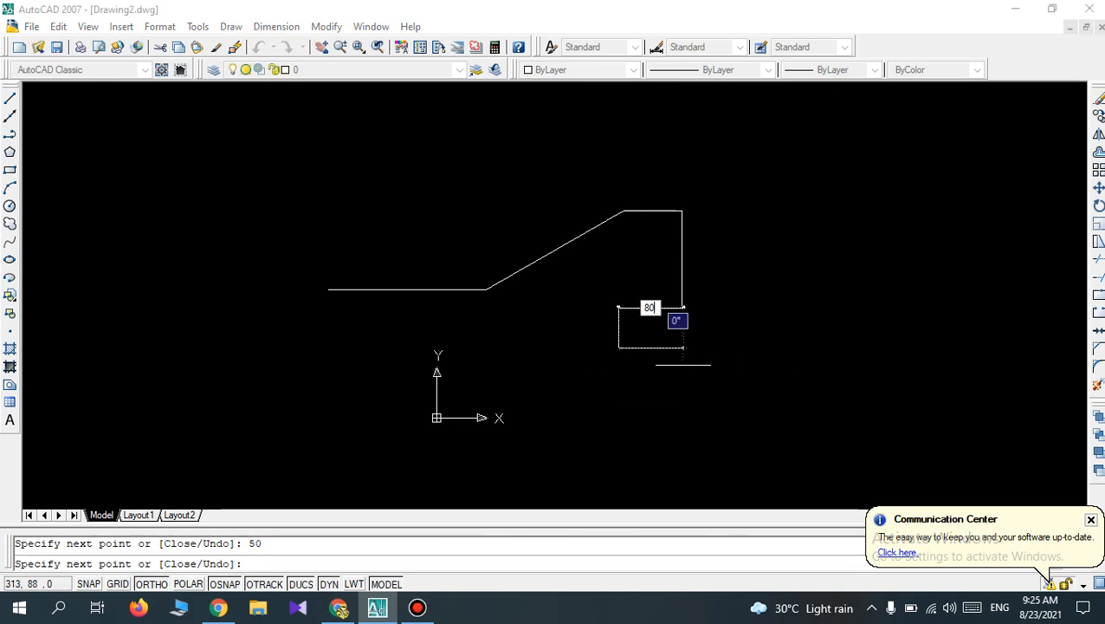
pyautogui.press('Return')
# Continue the outline with segments 124 downward and 74 to the left, and end the line there.
pyautogui.scroll(-2, 697, 414)
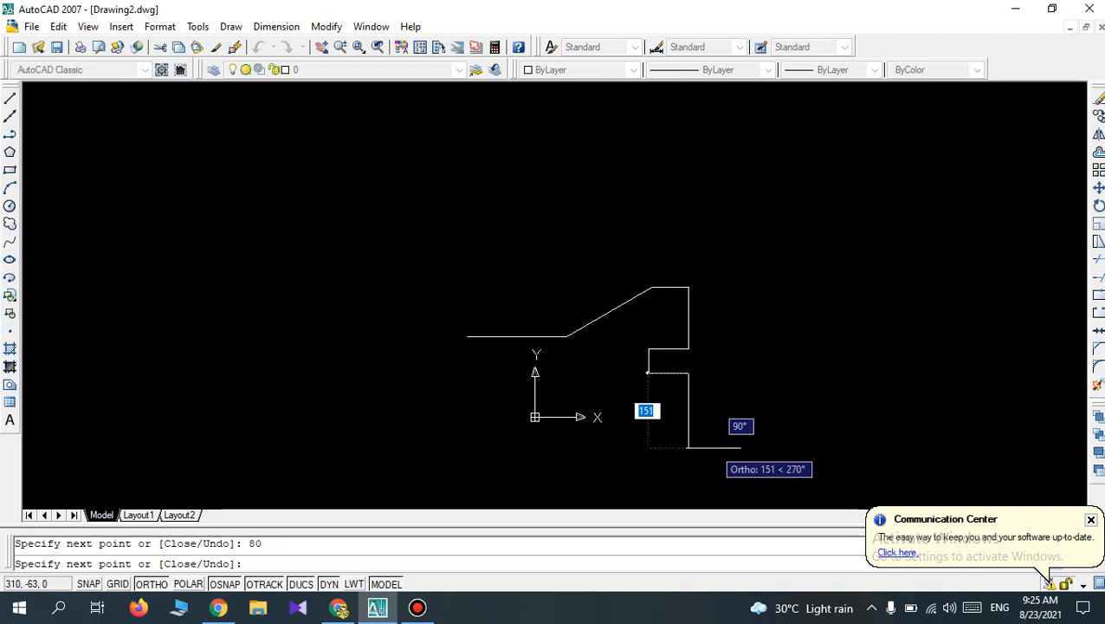
pyautogui.write('124')
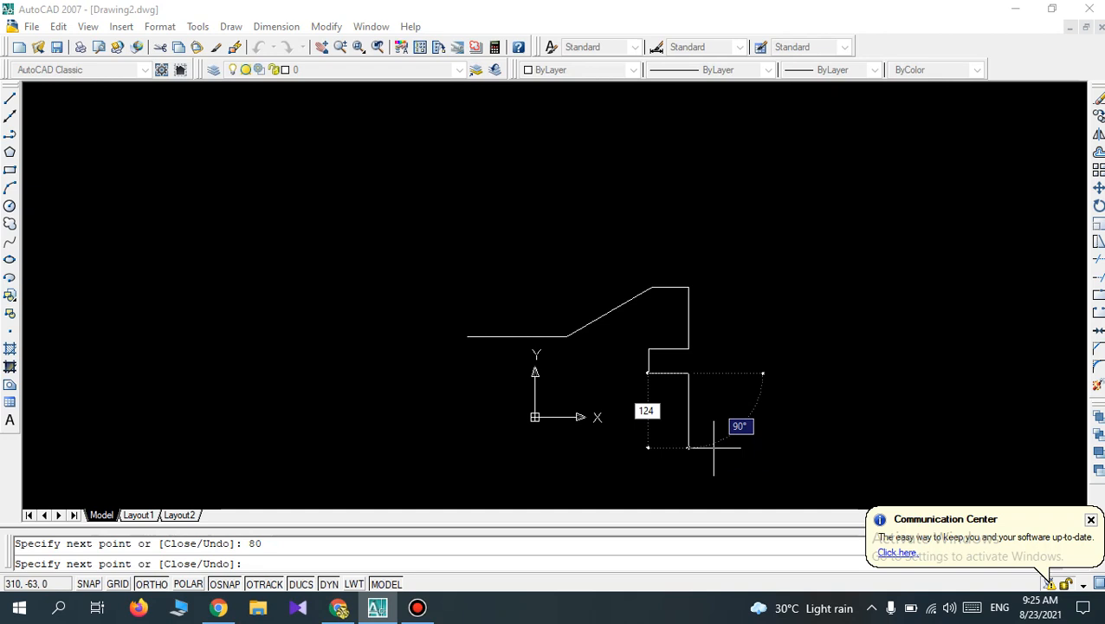
pyautogui.press('Return')
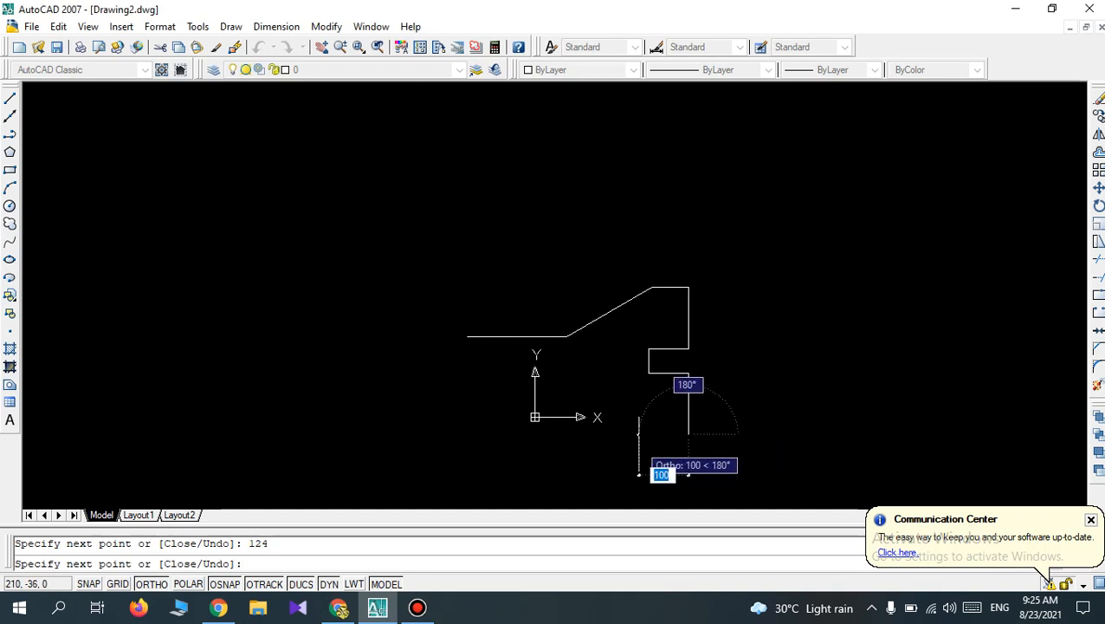
pyautogui.write('7')
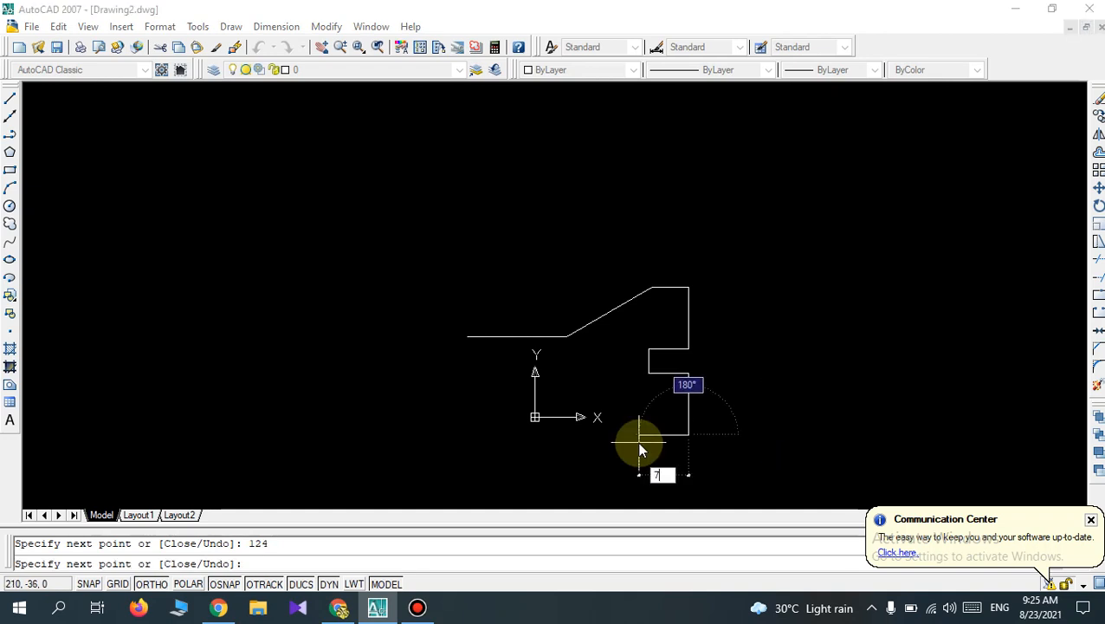
pyautogui.write('4')
pyautogui.press('Return')
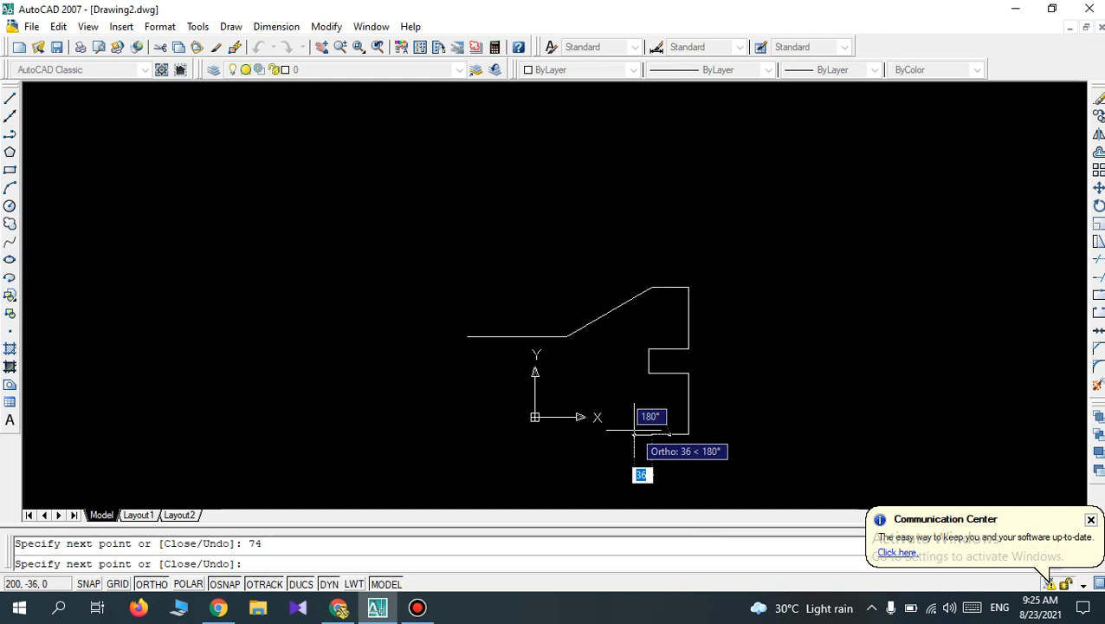
pyautogui.press('Return')
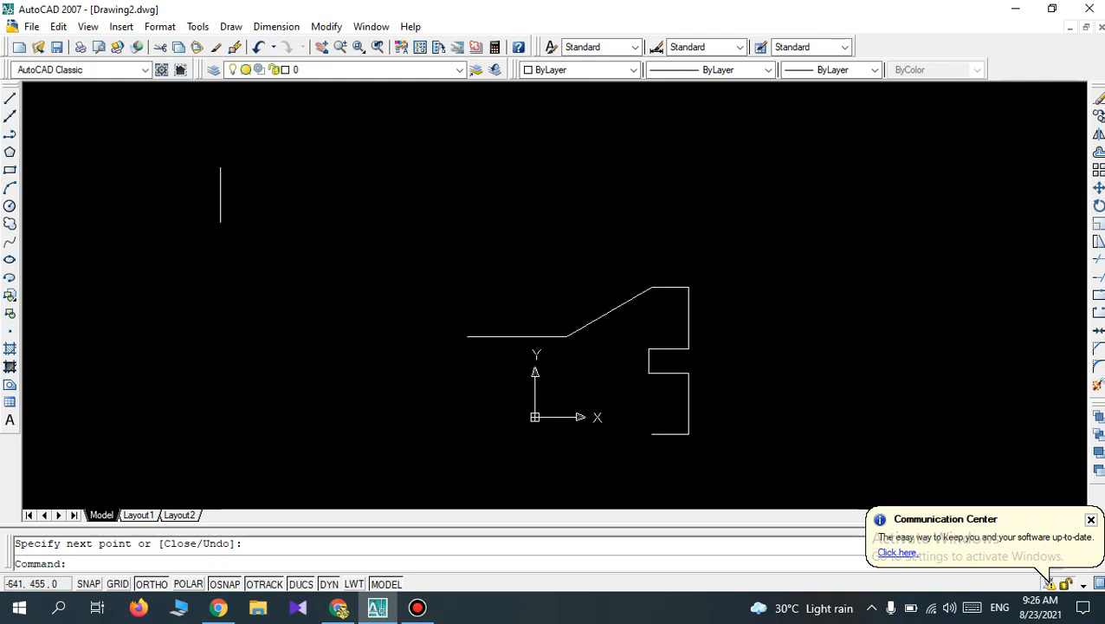
# Turn off the UCS icon's Origin display so the icon sits in the corner of the drawing area.
pyautogui.click(89, 27)
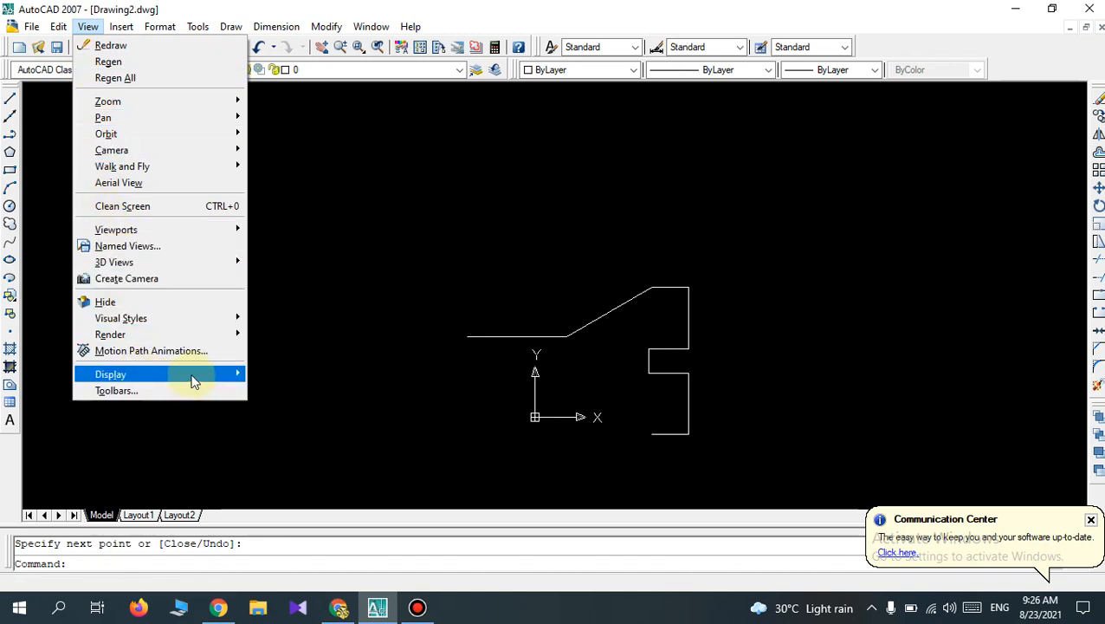
pyautogui.moveTo(237, 375)
pyautogui.moveTo(284, 374)
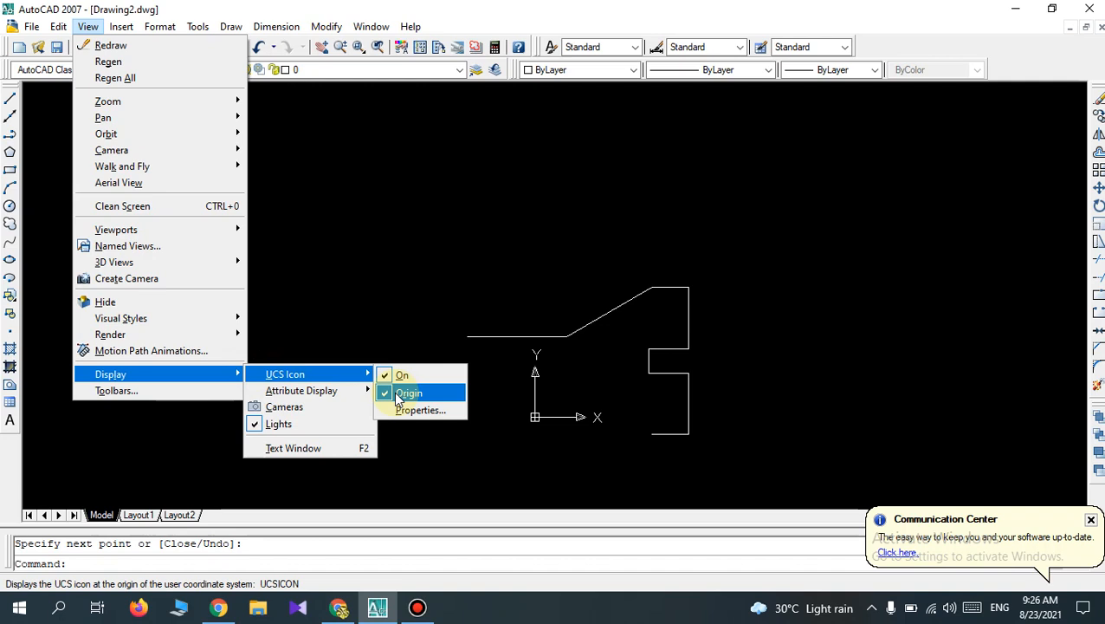
pyautogui.click(400, 394)
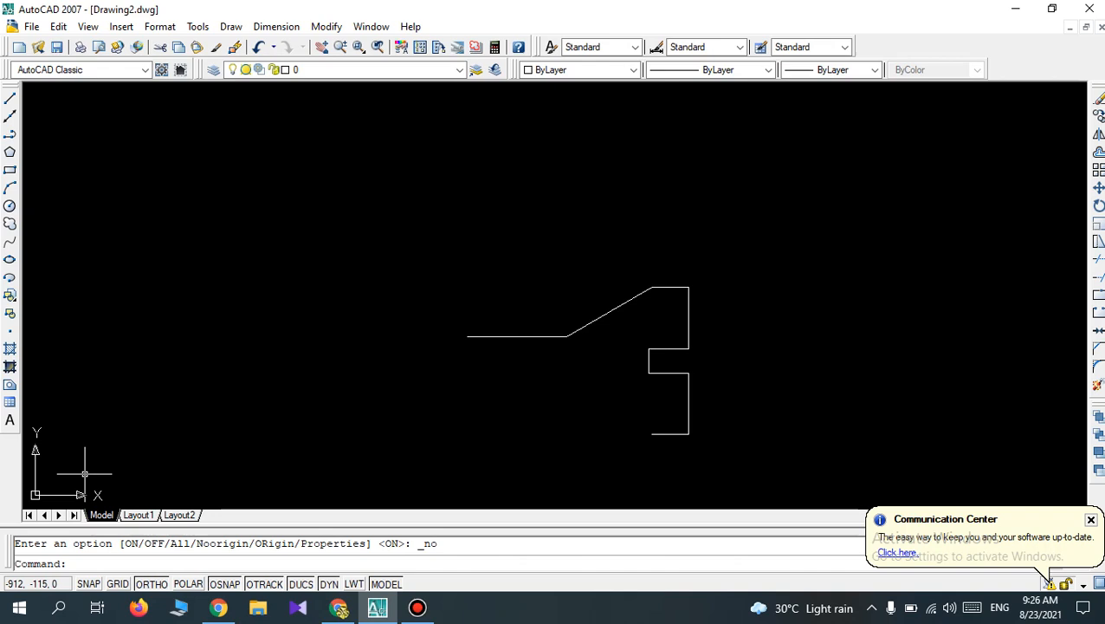
pyautogui.click(88, 26)
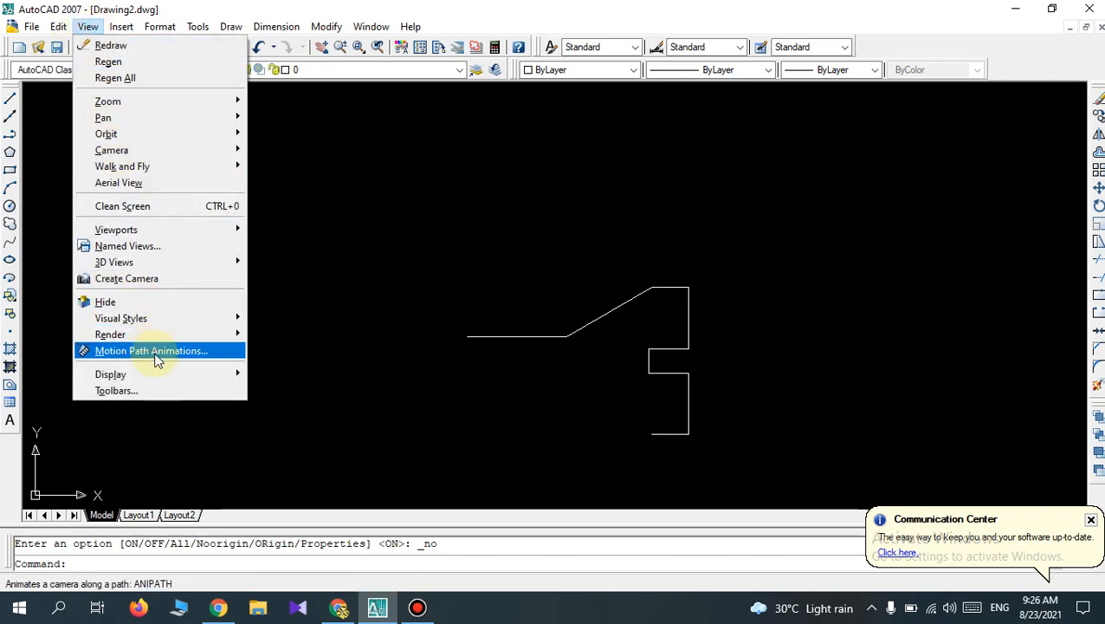
pyautogui.moveTo(181, 376)
pyautogui.moveTo(355, 373)
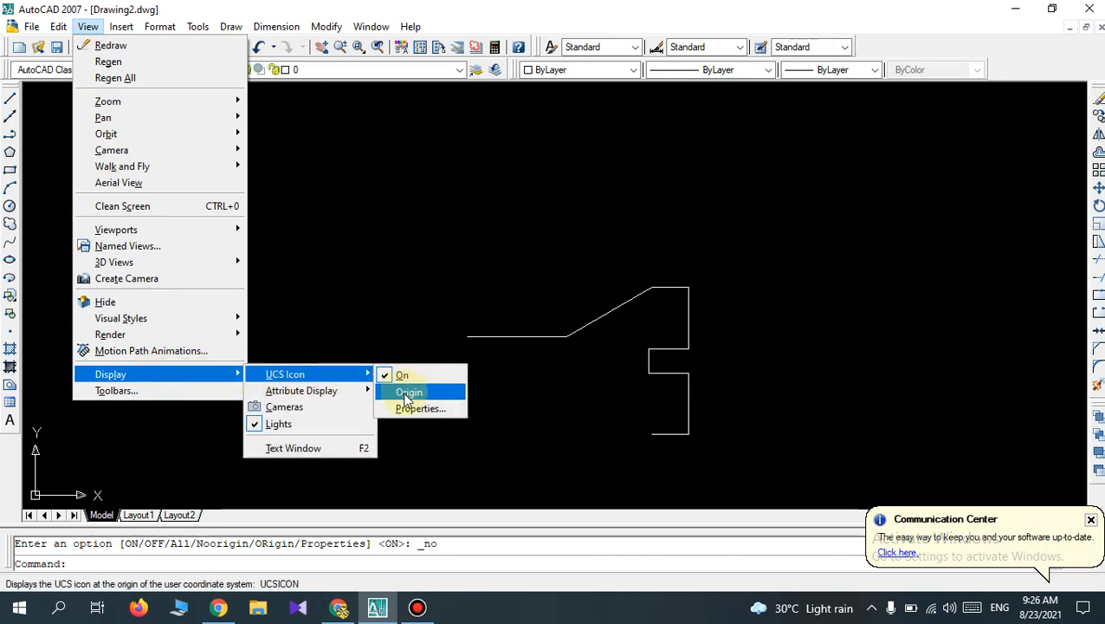
pyautogui.click(407, 234)
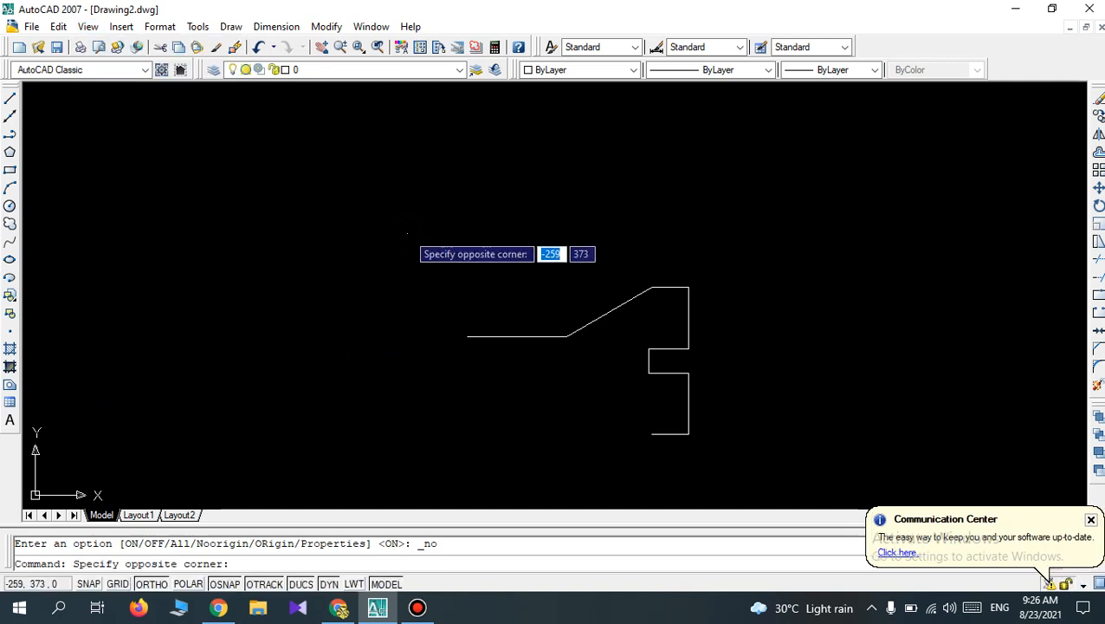
pyautogui.press('Escape')
# Zoom the view with the All option to fit the whole outline.
pyautogui.scroll(-2, 408, 230)
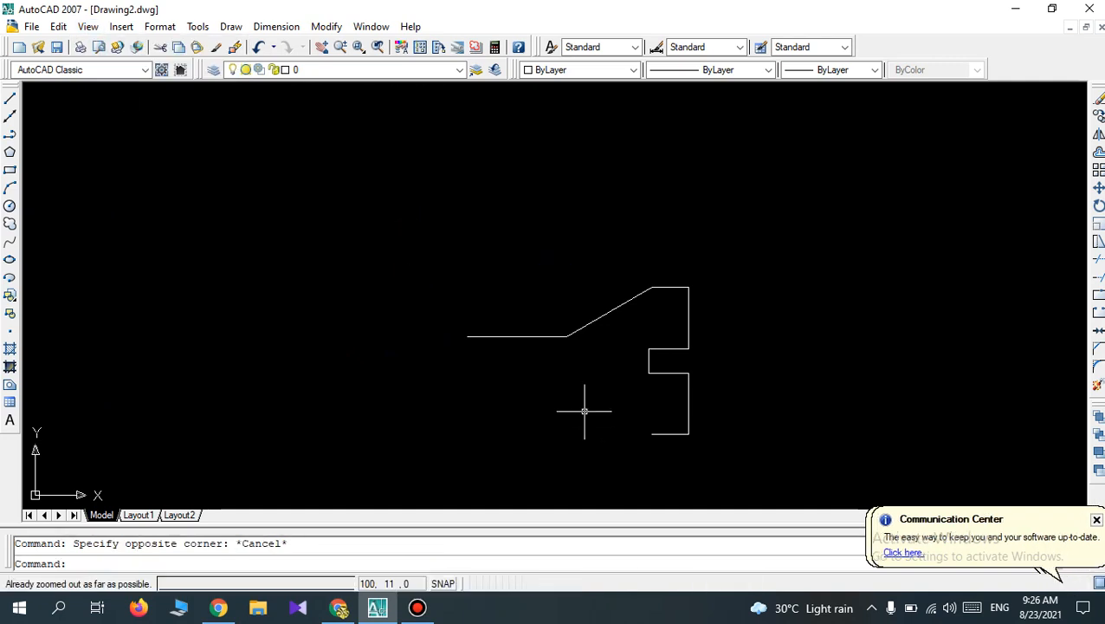
pyautogui.scroll(2, 584, 413)
pyautogui.scroll(-3, 585, 413)
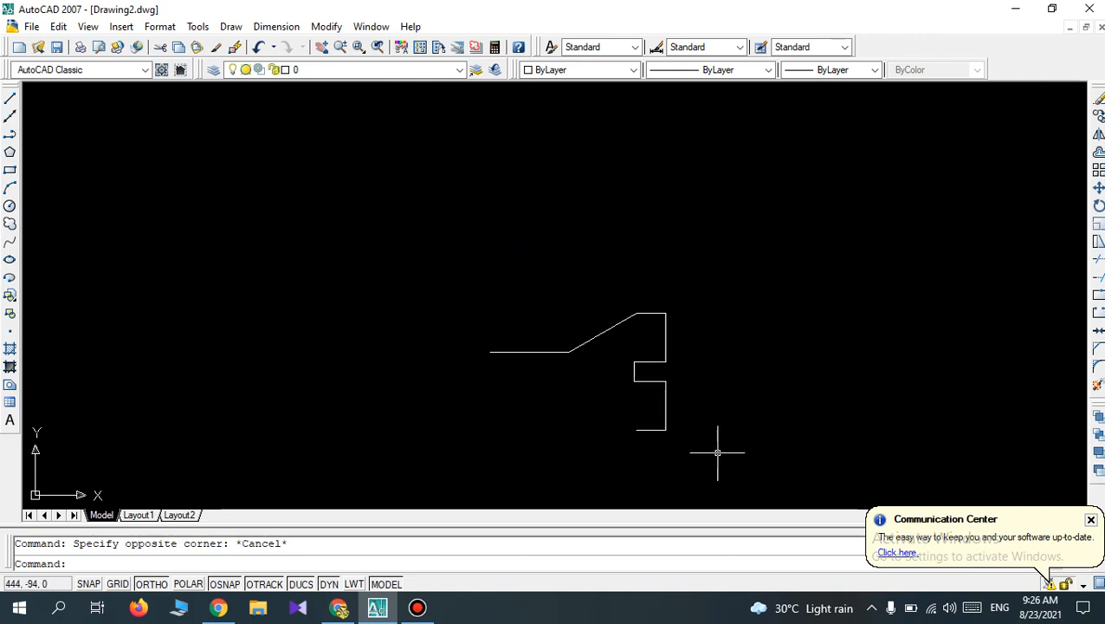
pyautogui.write('z')
pyautogui.press('Return')
pyautogui.write('a')
pyautogui.press('Return')
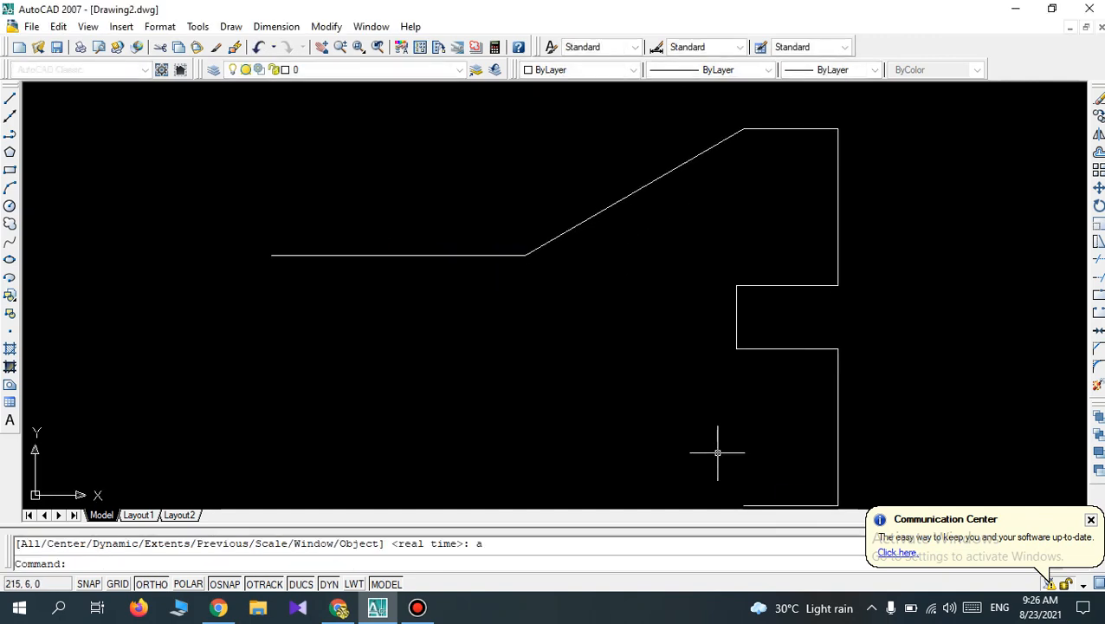
# Draw a line 200 long at 150 degrees from the open left end of the outline's lowest 74-long edge.
pyautogui.scroll(-4, 597, 215)
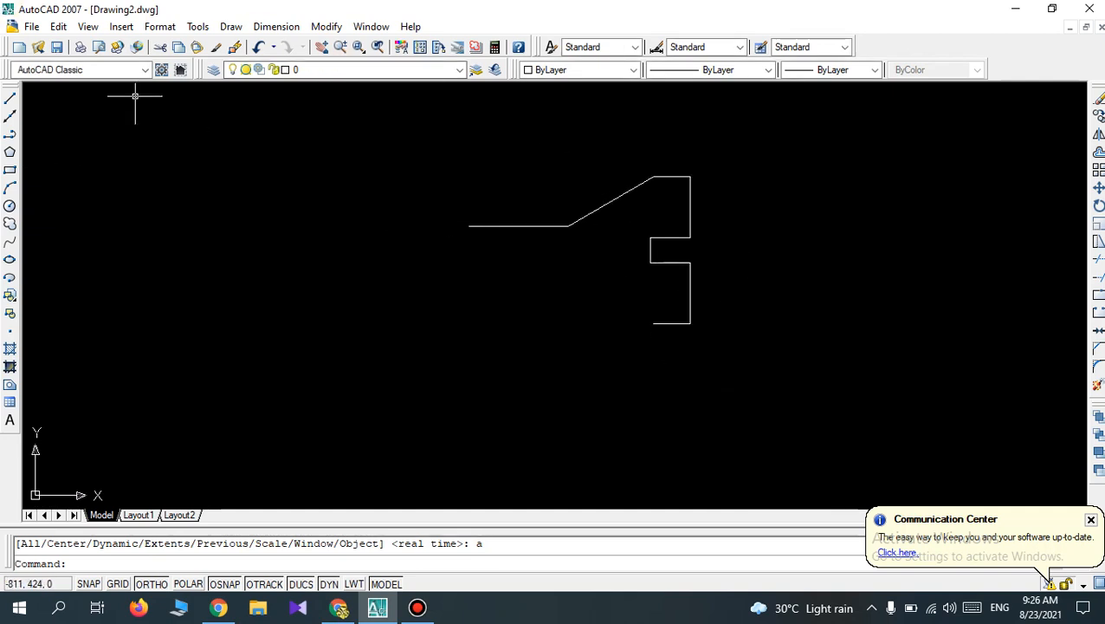
pyautogui.click(10, 98)
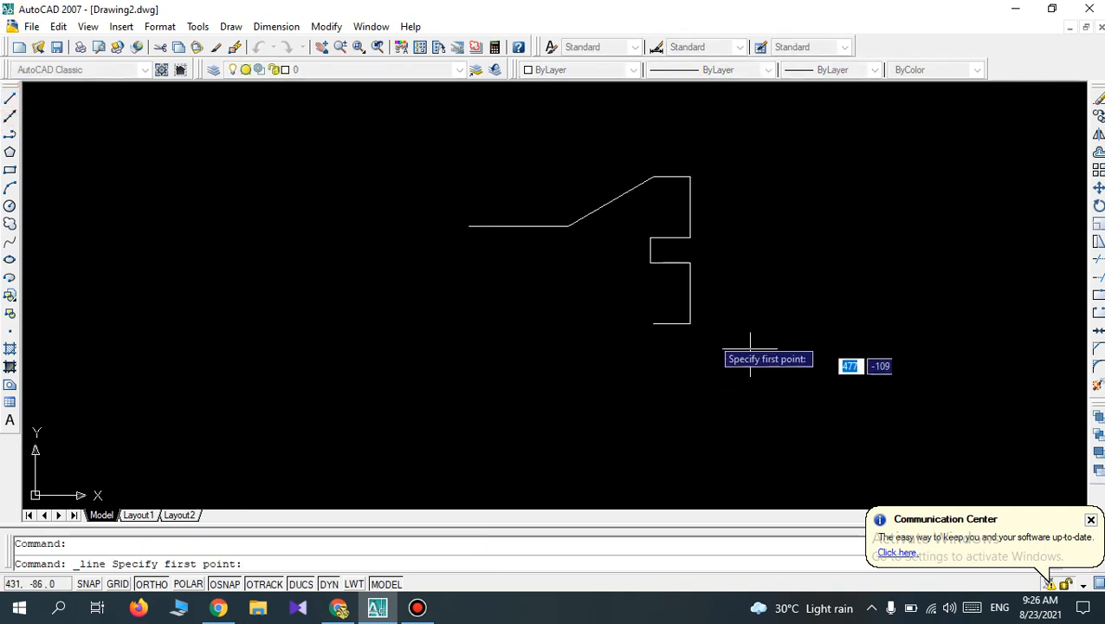
pyautogui.click(654, 322)
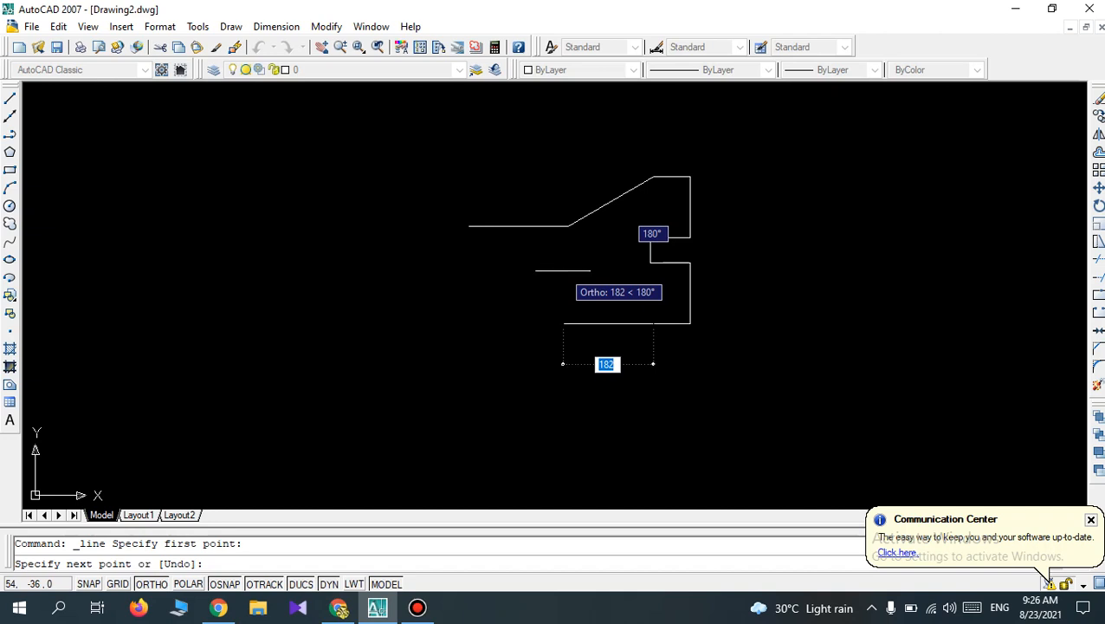
pyautogui.write('200')
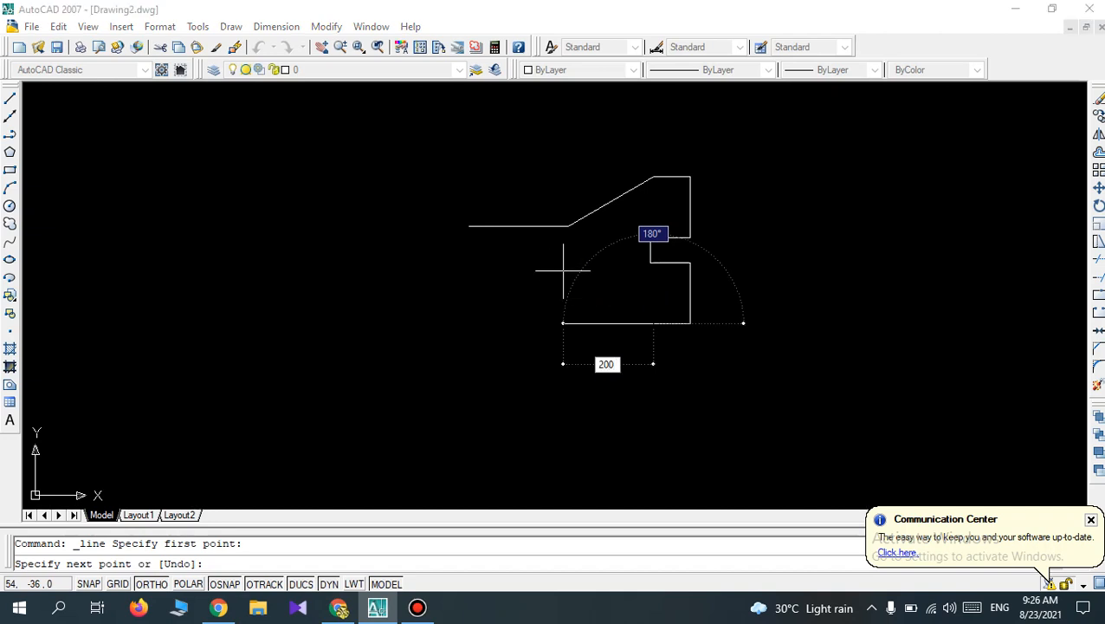
pyautogui.press('Tab')
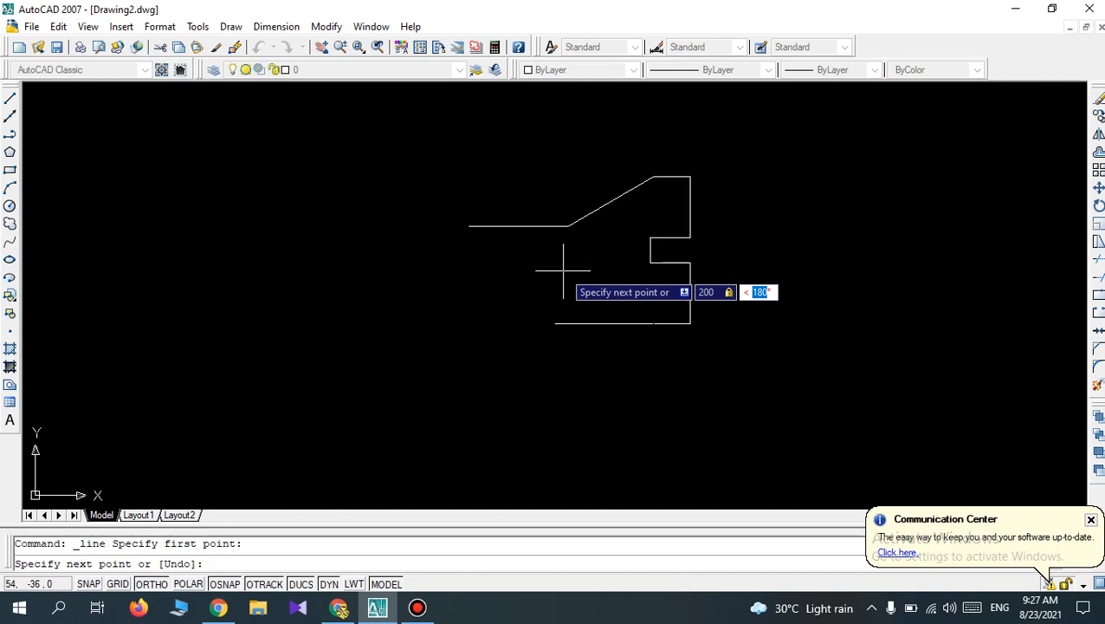
pyautogui.write('15')
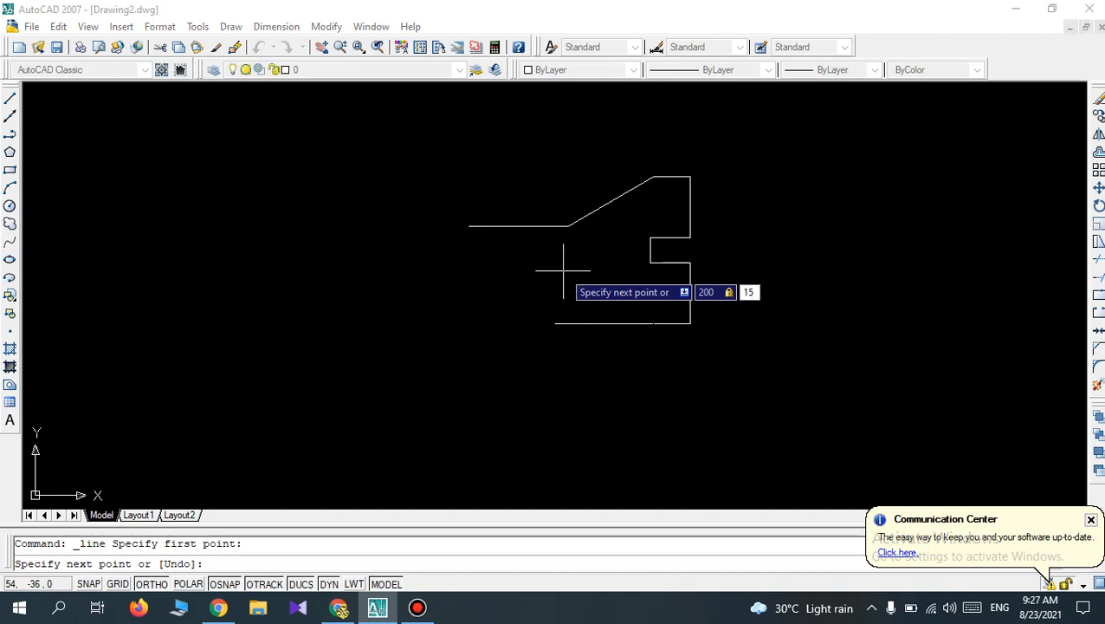
pyautogui.press('BackSpace')
pyautogui.press('BackSpace')
pyautogui.write('<150')
pyautogui.press('Return')
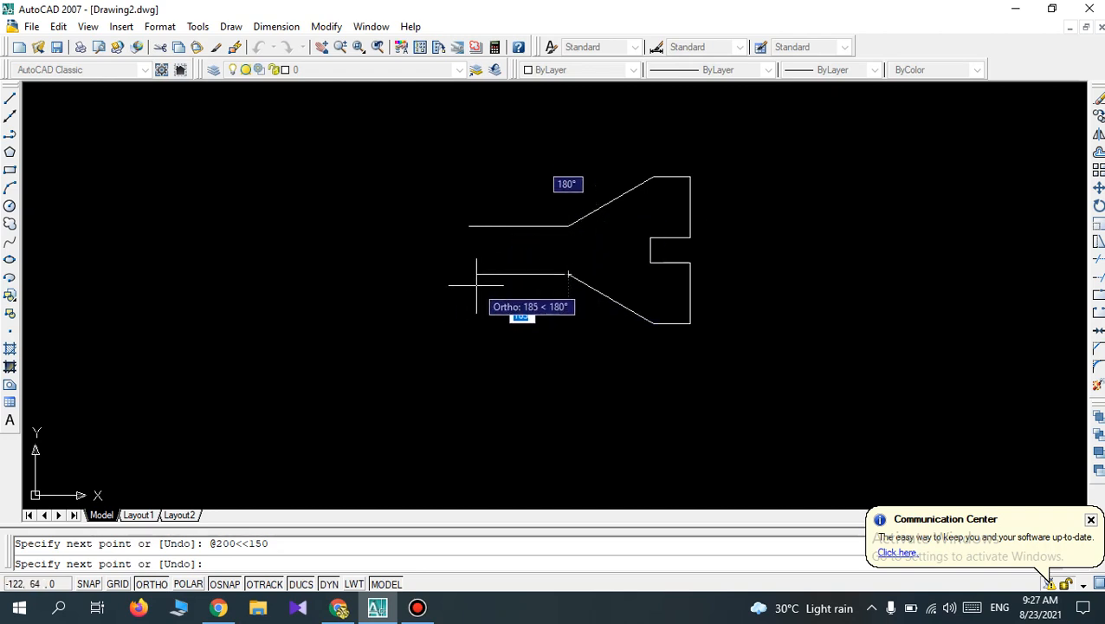
# Continue with a 200-long segment to the left, and close the outline up to the upper horizontal line's left endpoint.
pyautogui.write('200')
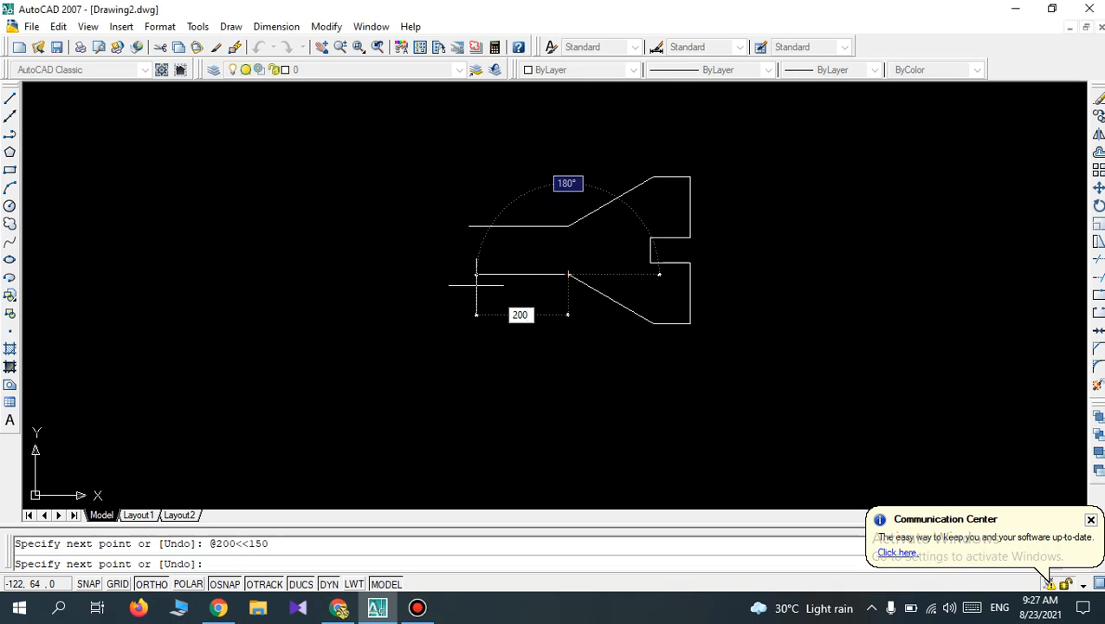
pyautogui.press('Return')
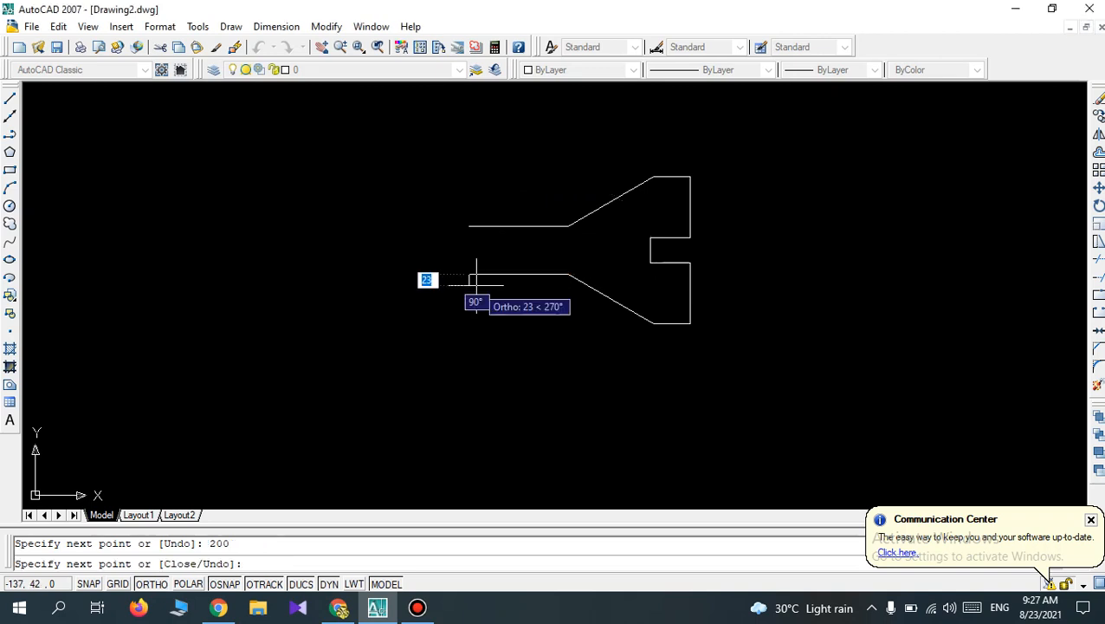
pyautogui.click(468, 226)
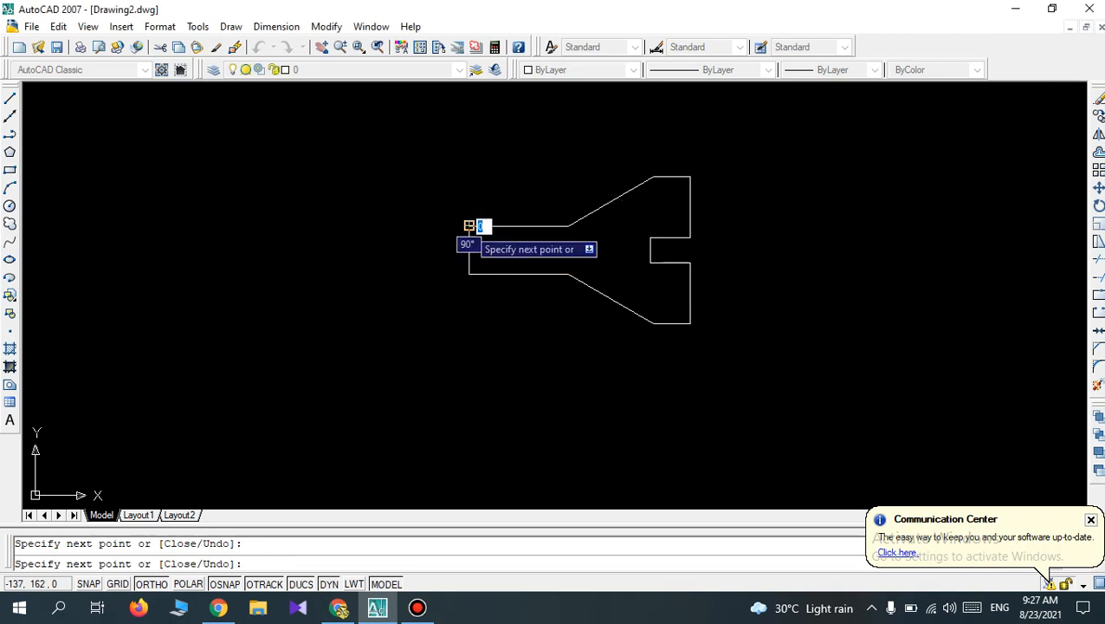
pyautogui.press('Return')
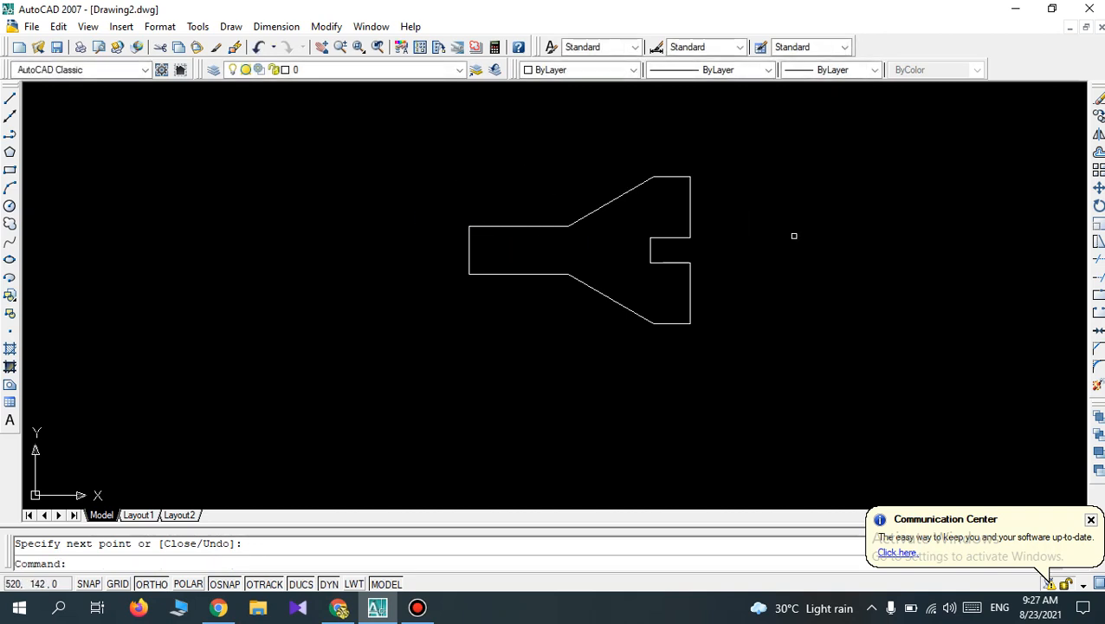
# Modify the Standard dimension style's overrides, setting the arrow size to 10 and the center mark size to 0.1.
pyautogui.scroll(2, 862, 186)
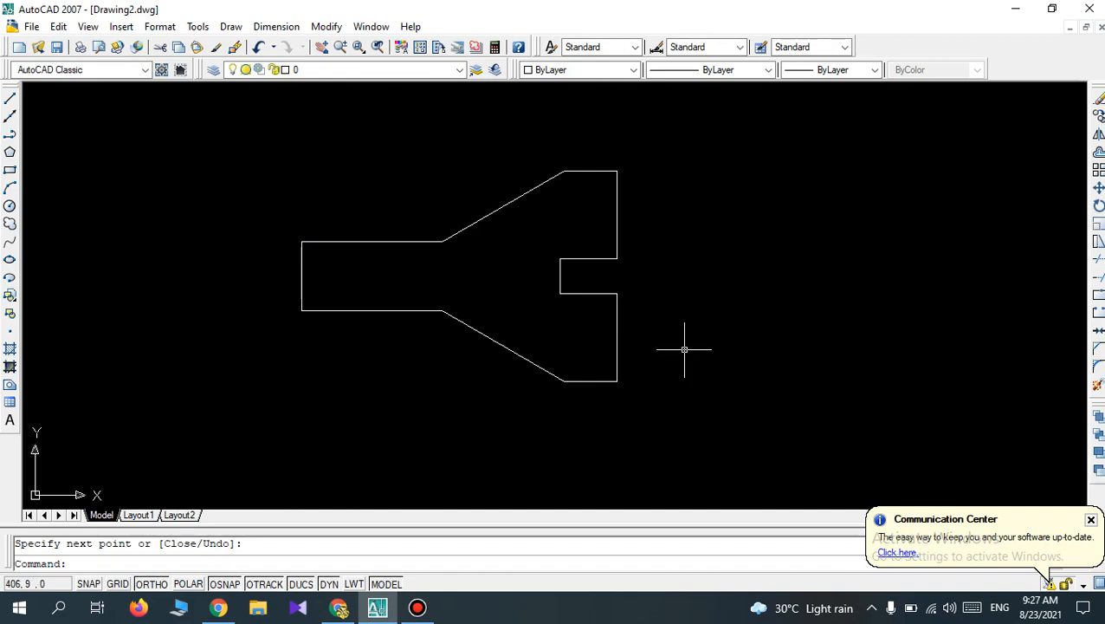
pyautogui.scroll(2, 684, 349)
pyautogui.scroll(-3, 684, 349)
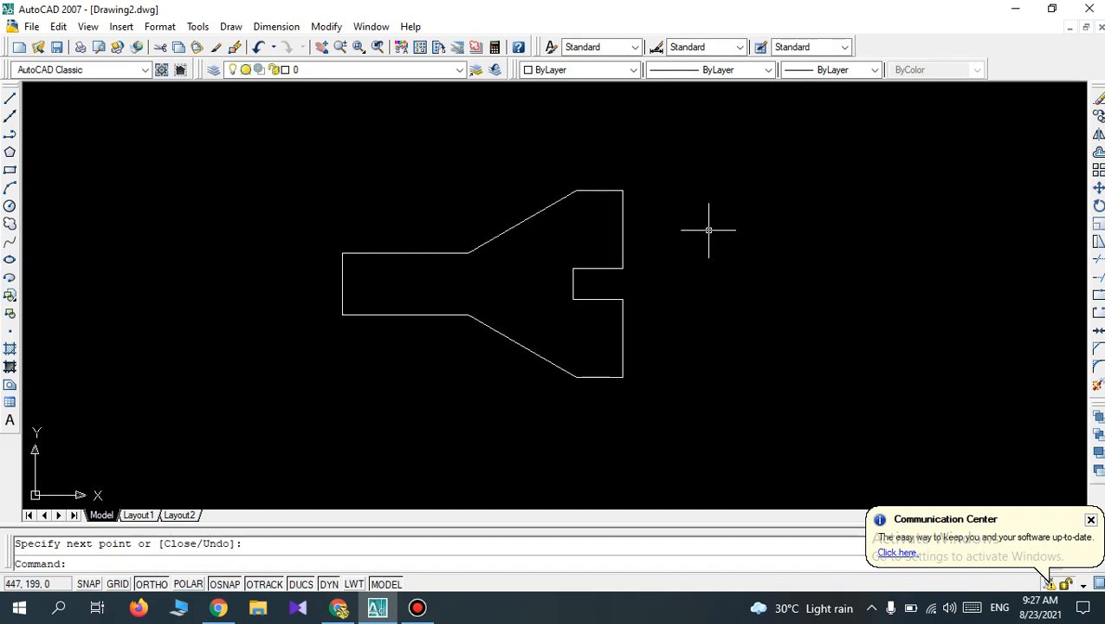
pyautogui.click(279, 31)
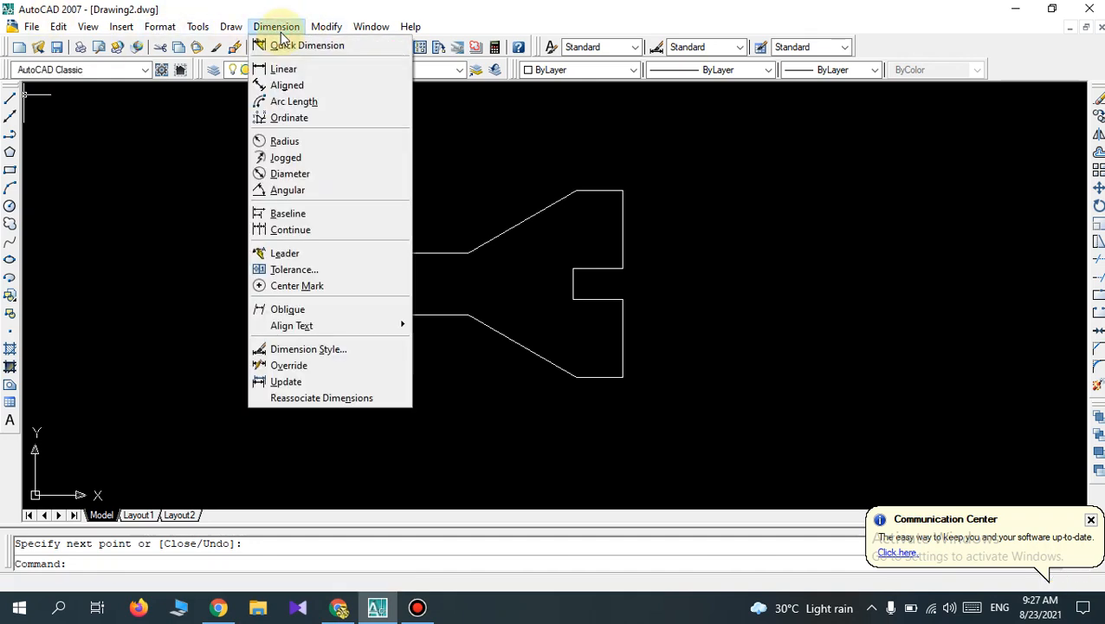
pyautogui.click(289, 351)
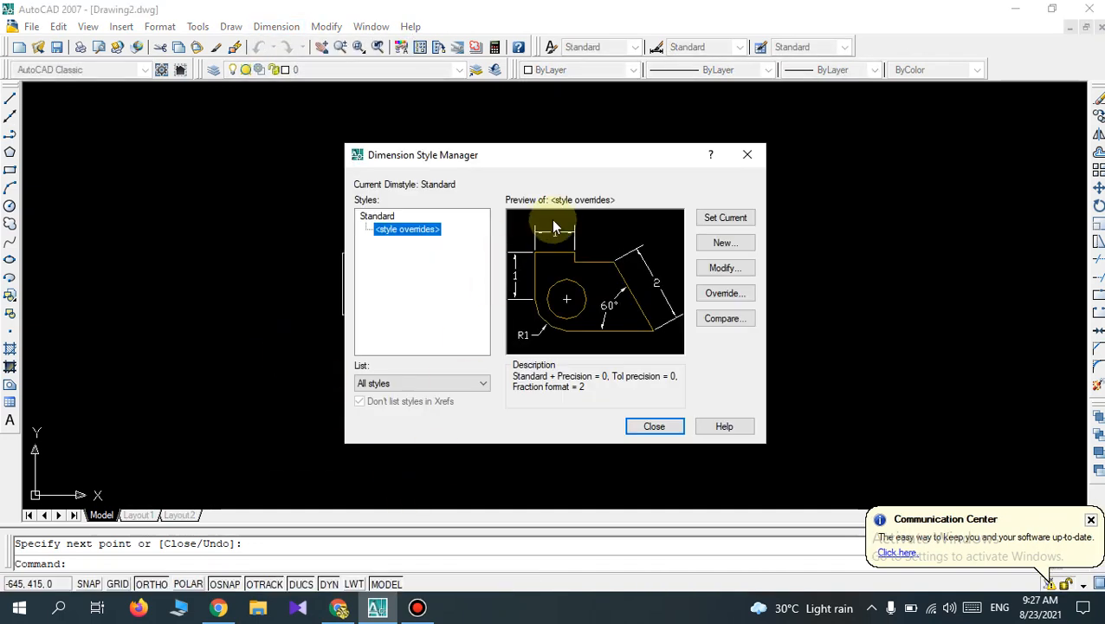
pyautogui.click(730, 270)
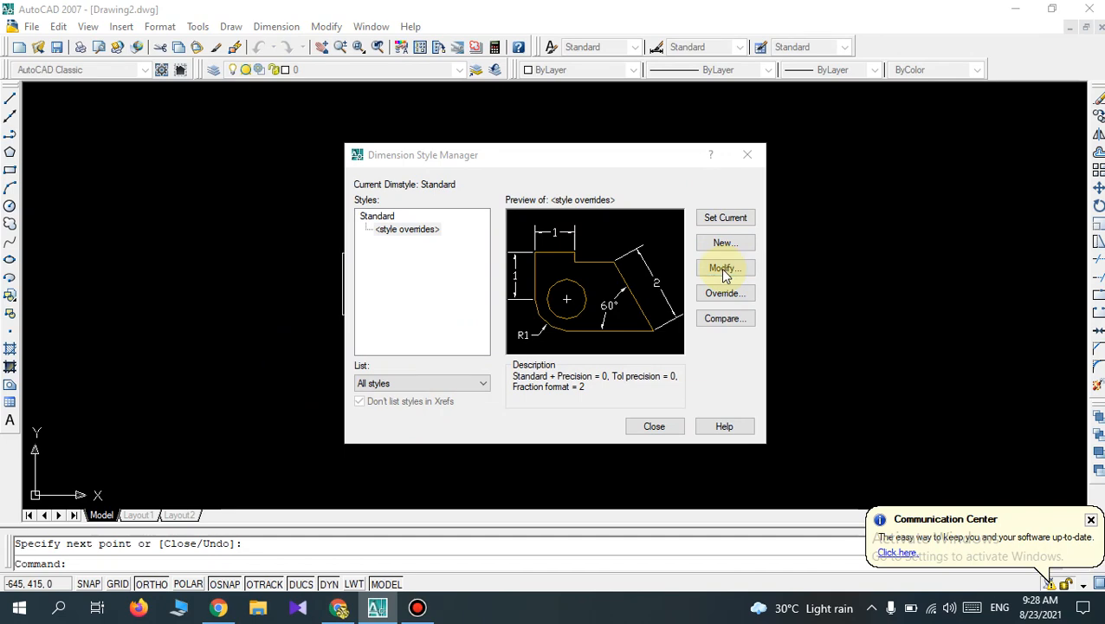
pyautogui.click(346, 148)
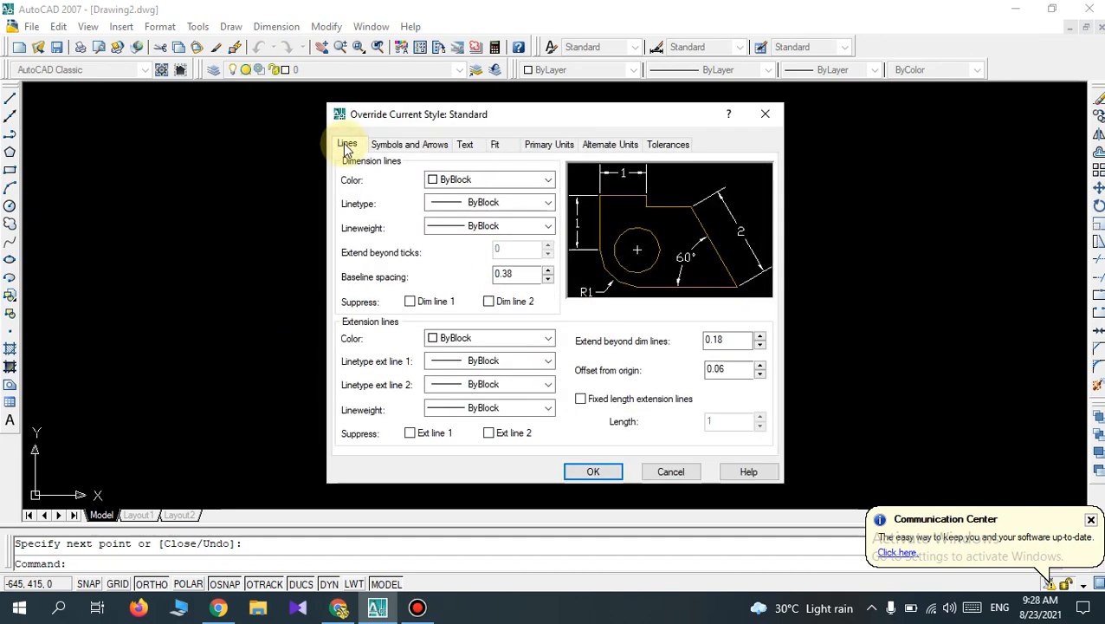
pyautogui.click(404, 148)
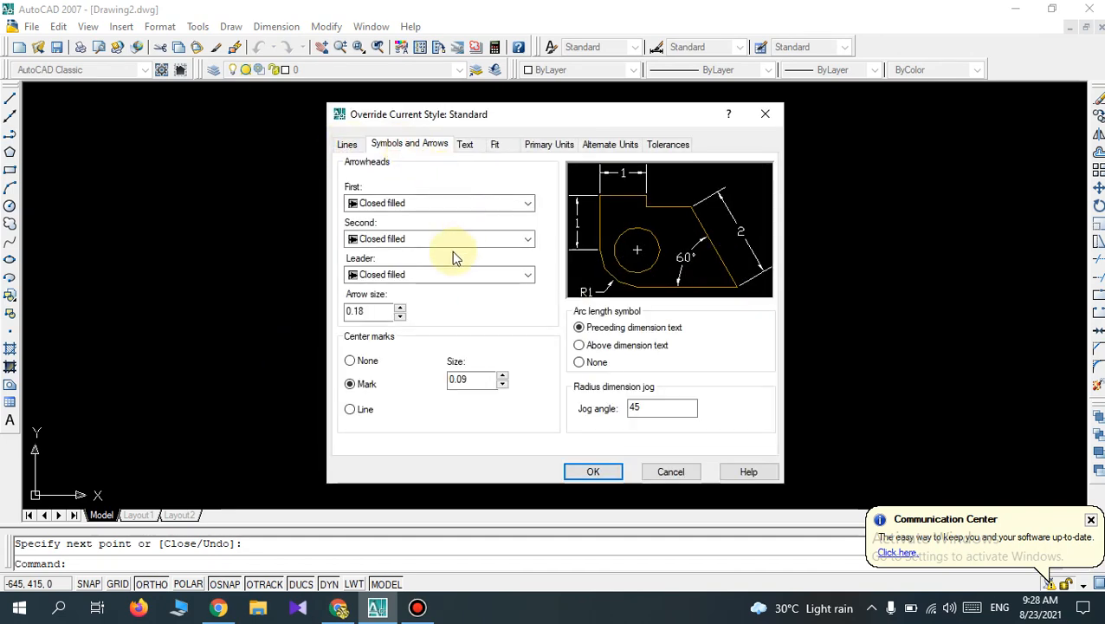
pyautogui.moveTo(367, 314); pyautogui.dragTo(351, 311)
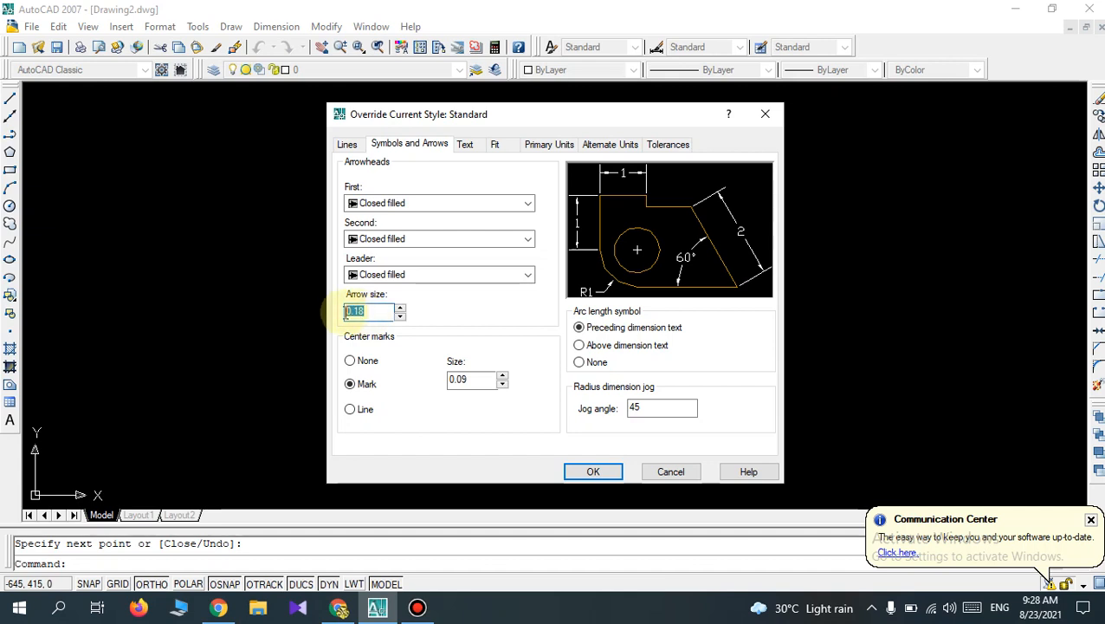
pyautogui.write('1')
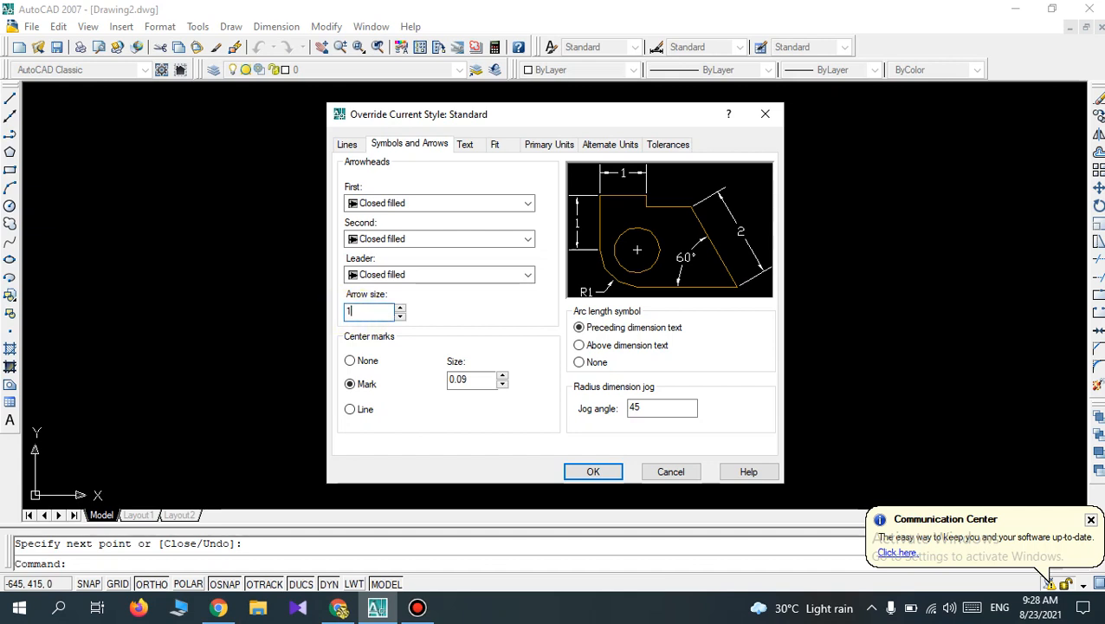
pyautogui.write('0')
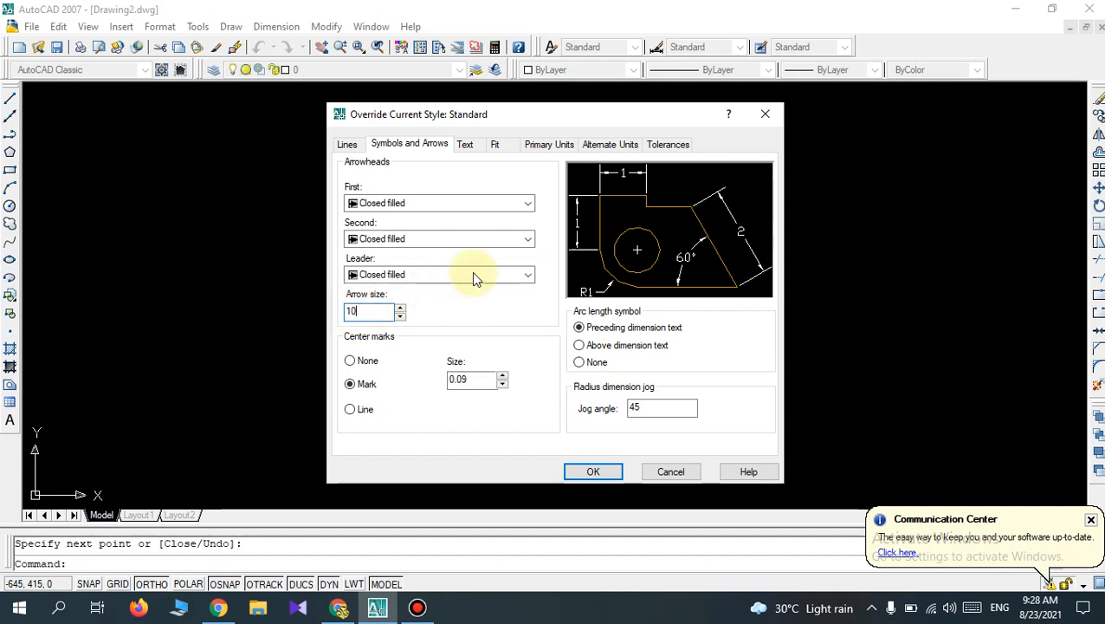
pyautogui.click(470, 379)
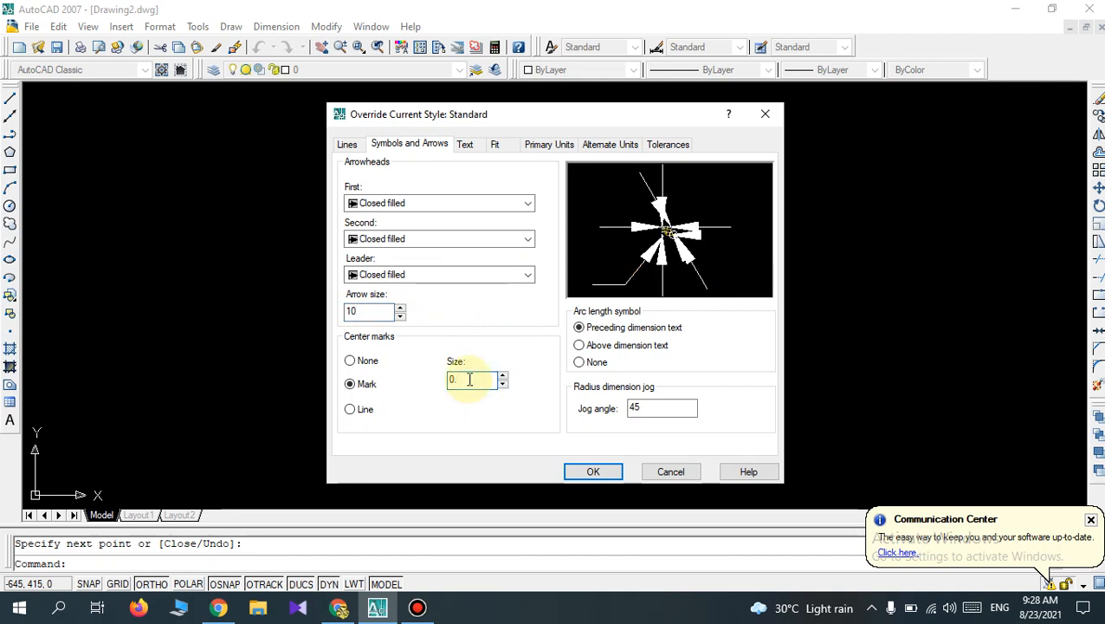
pyautogui.write('.1')
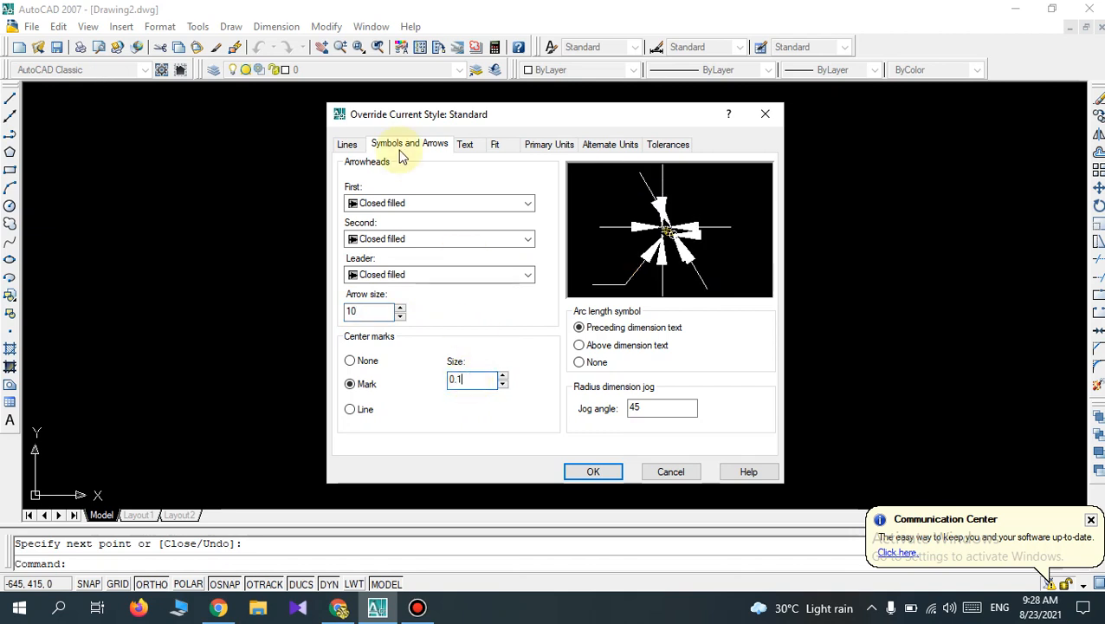
# Set the dimension text height to 12 in the style overrides, and apply the overrides as the current style.
pyautogui.click(466, 147)
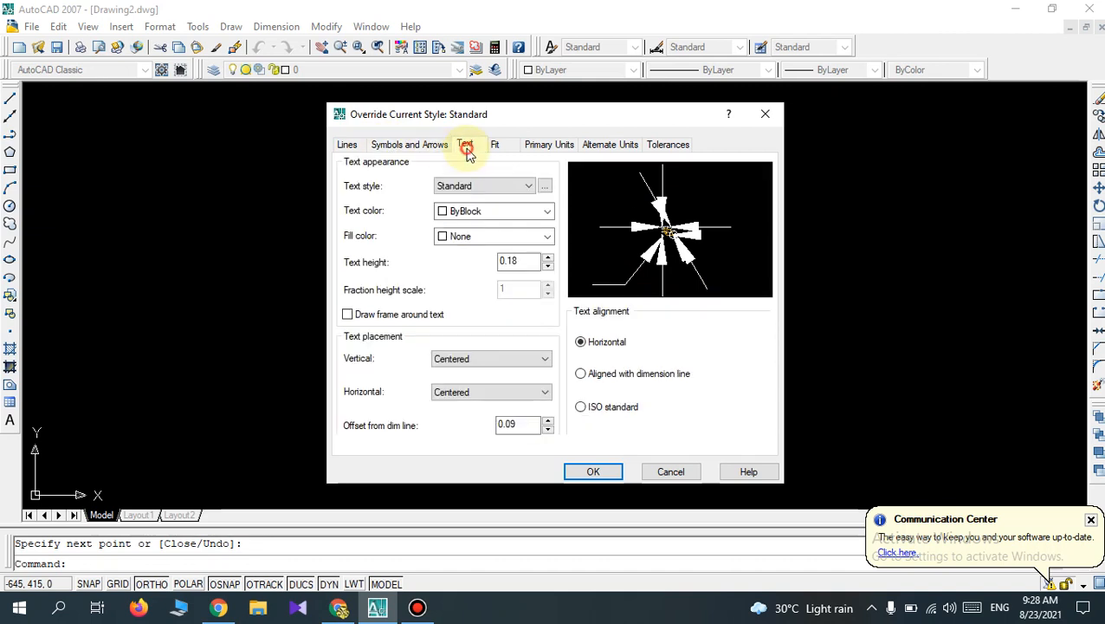
pyautogui.click(516, 263)
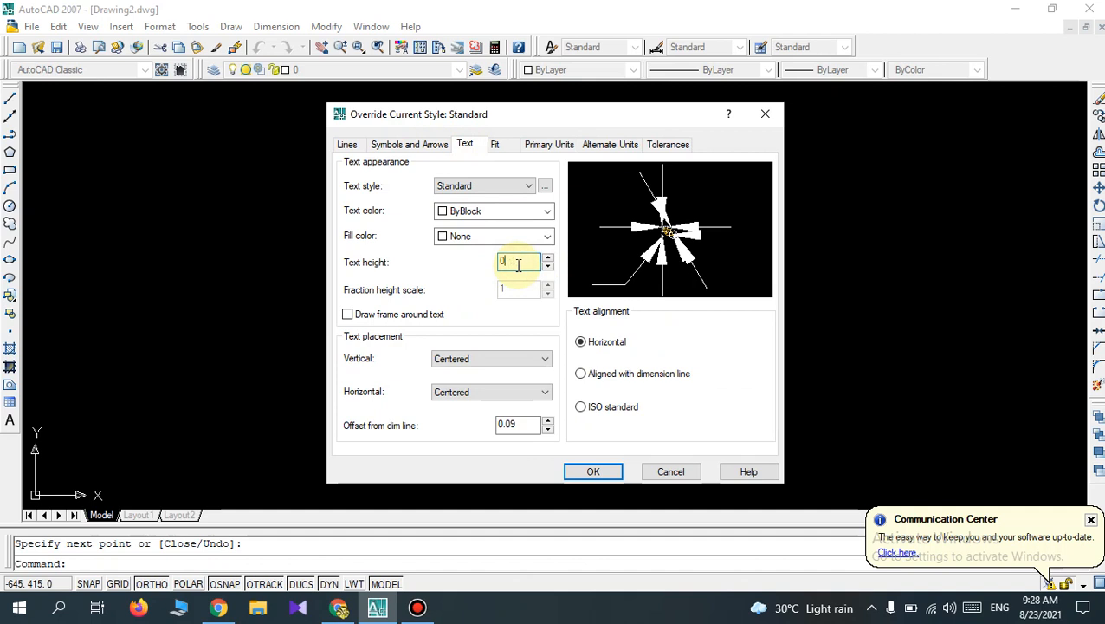
pyautogui.write('12')
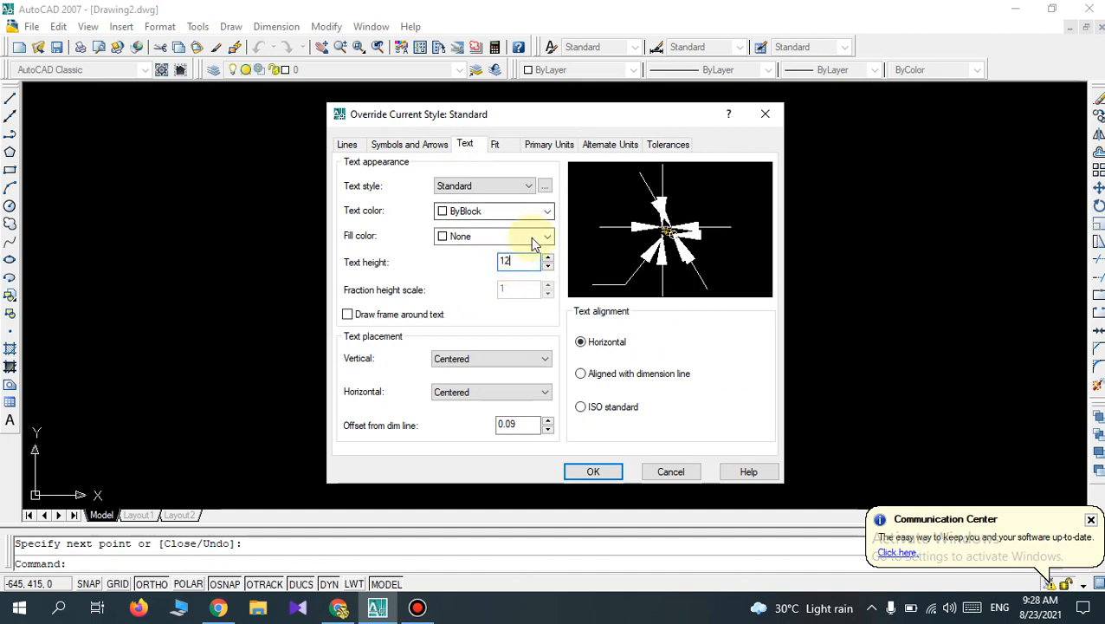
pyautogui.click(494, 145)
pyautogui.click(547, 144)
pyautogui.click(600, 149)
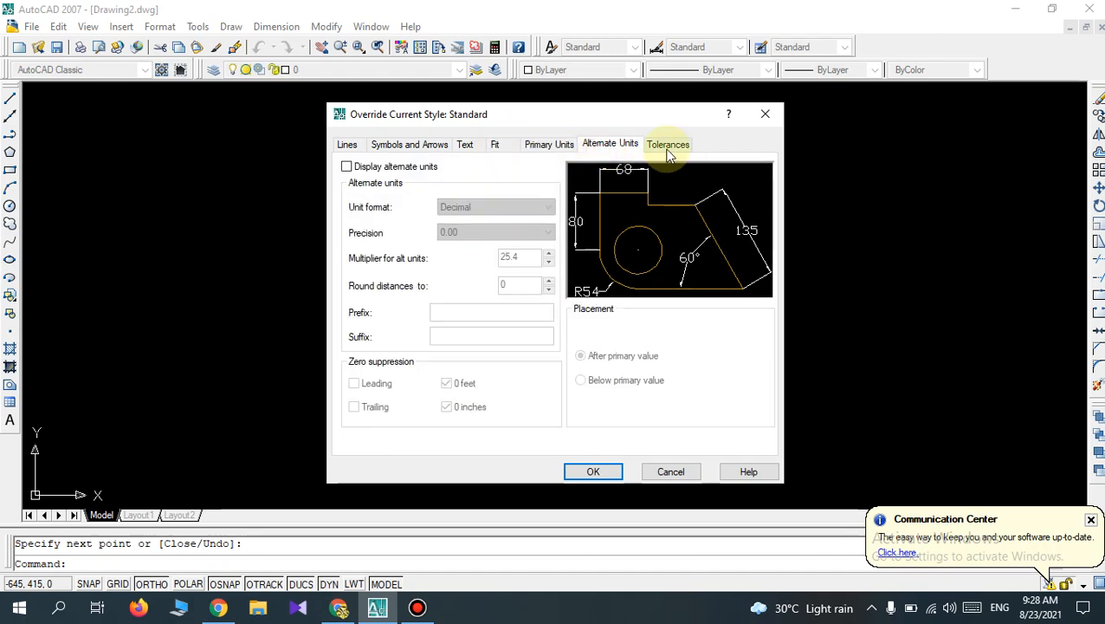
pyautogui.click(666, 145)
pyautogui.click(600, 473)
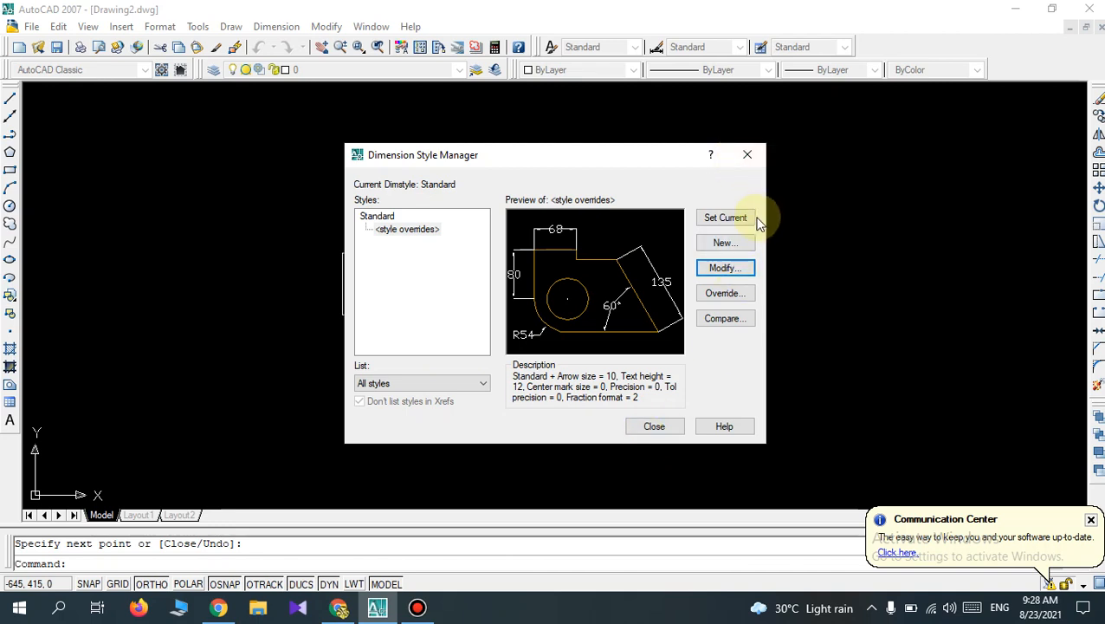
pyautogui.click(715, 223)
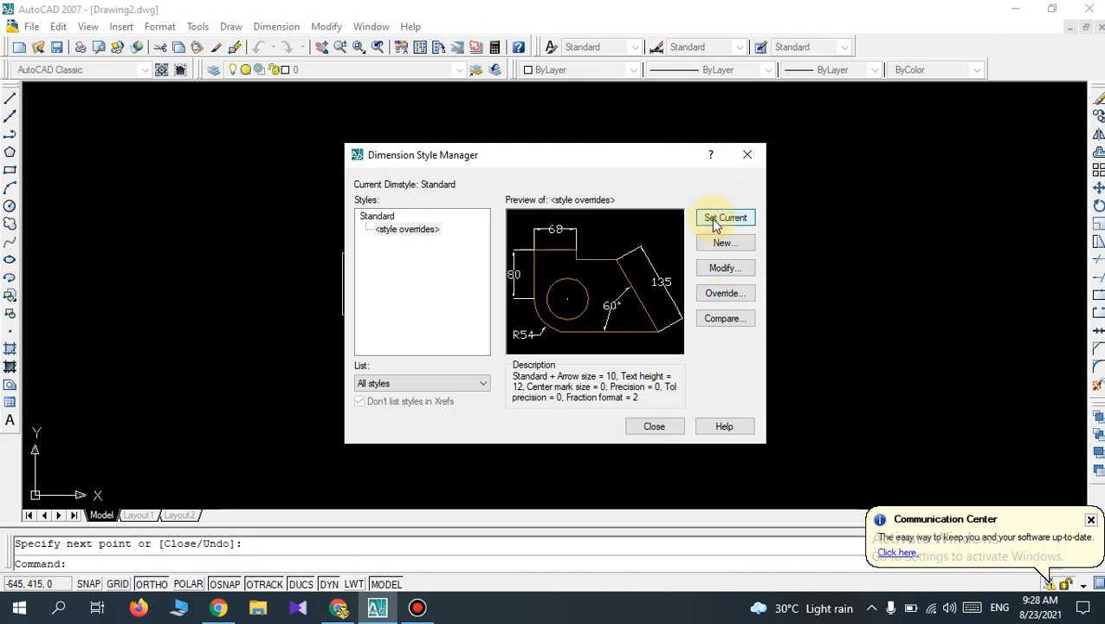
pyautogui.click(660, 426)
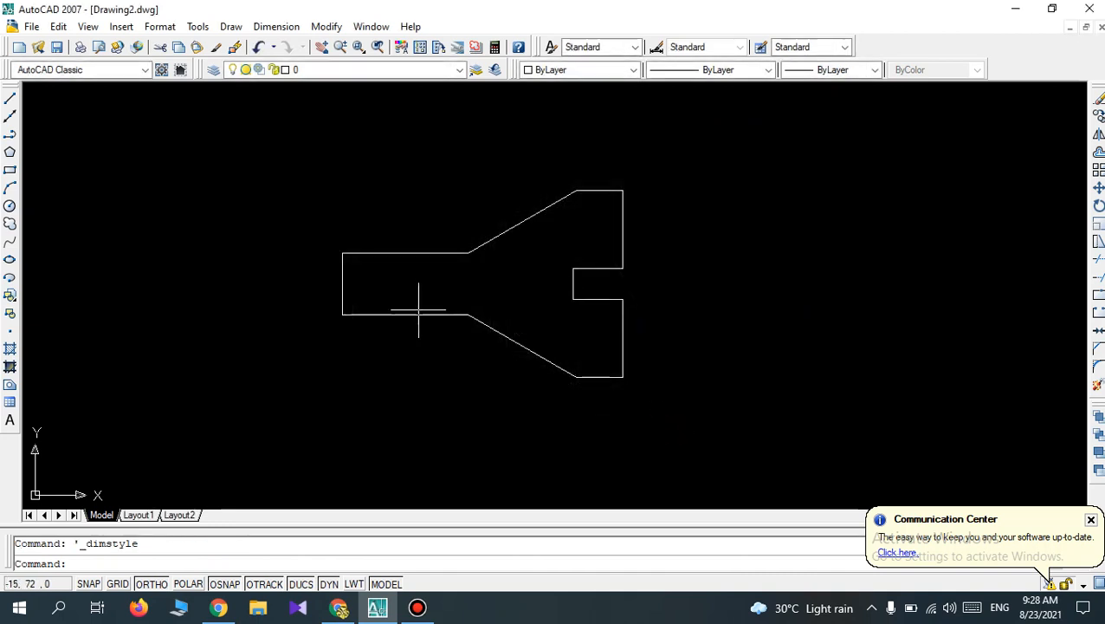
# Add a linear dimension above the upper horizontal edge of the outline's narrow left section.
pyautogui.click(289, 27)
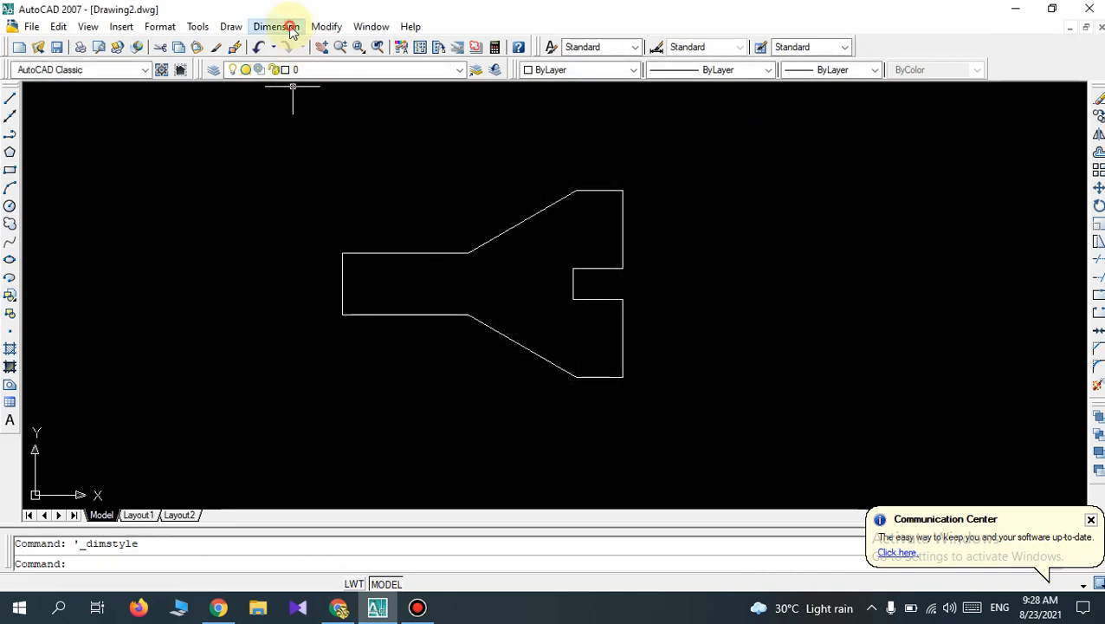
pyautogui.click(294, 67)
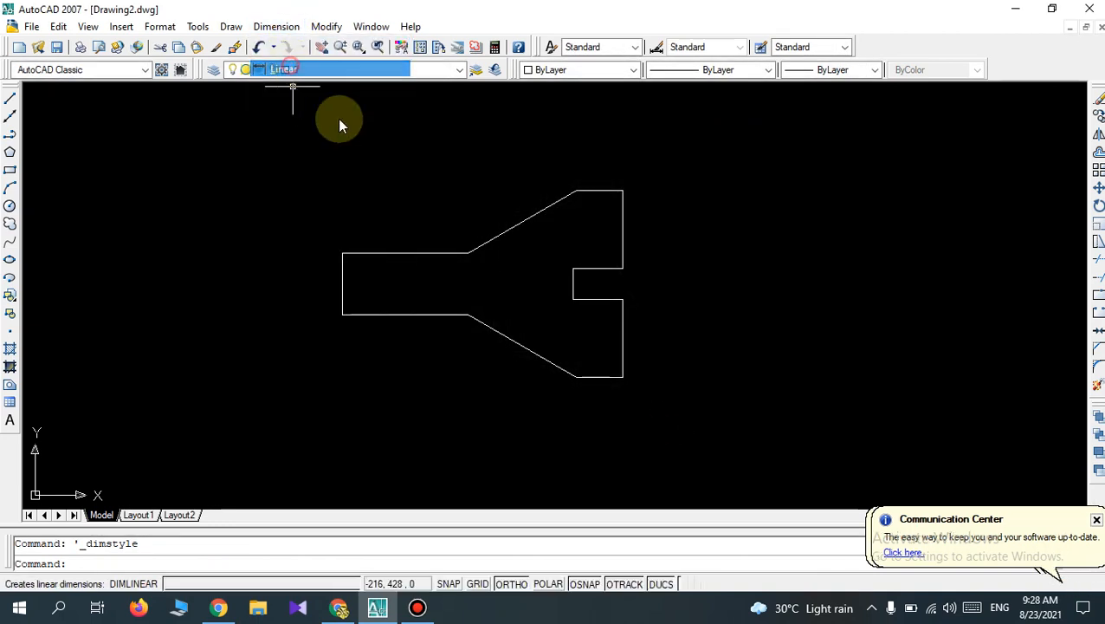
pyautogui.click(343, 253)
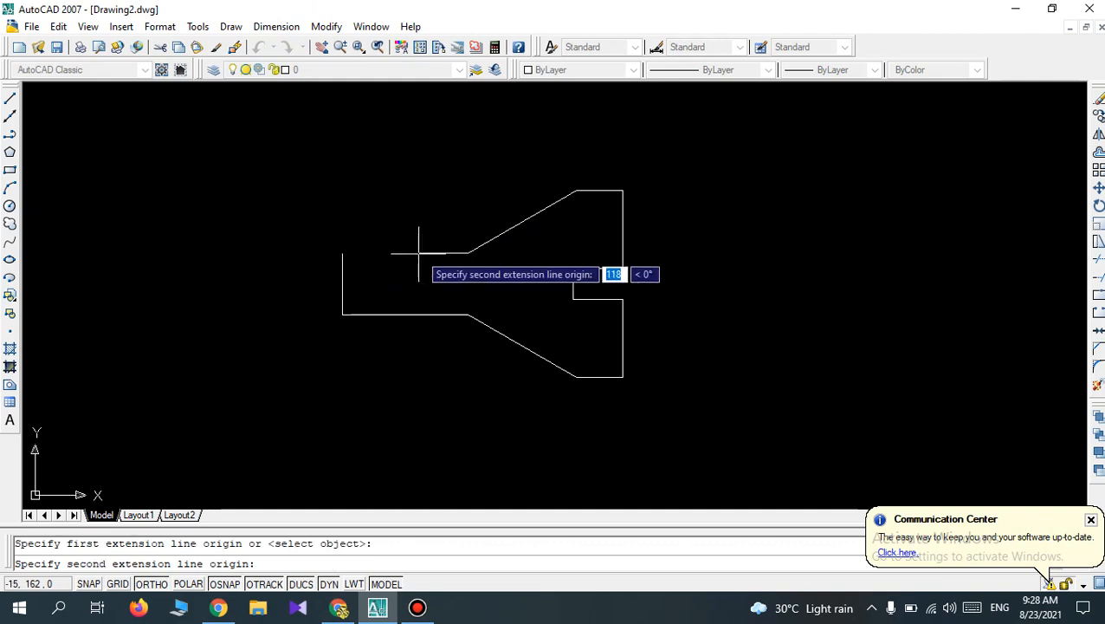
pyautogui.click(467, 253)
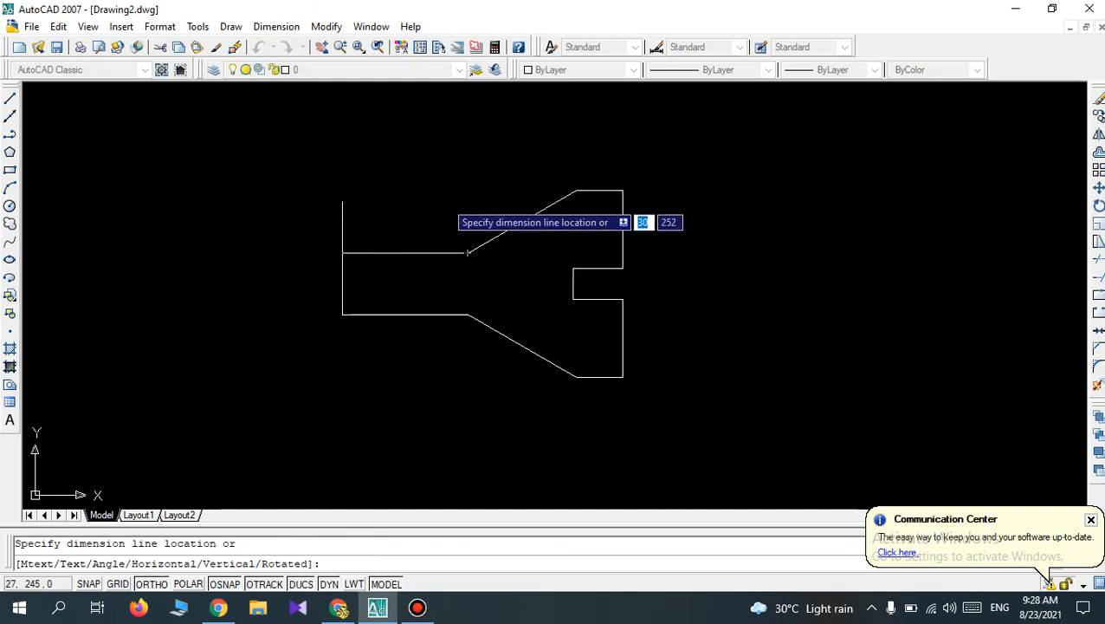
pyautogui.click(444, 201)
pyautogui.scroll(2, 515, 179)
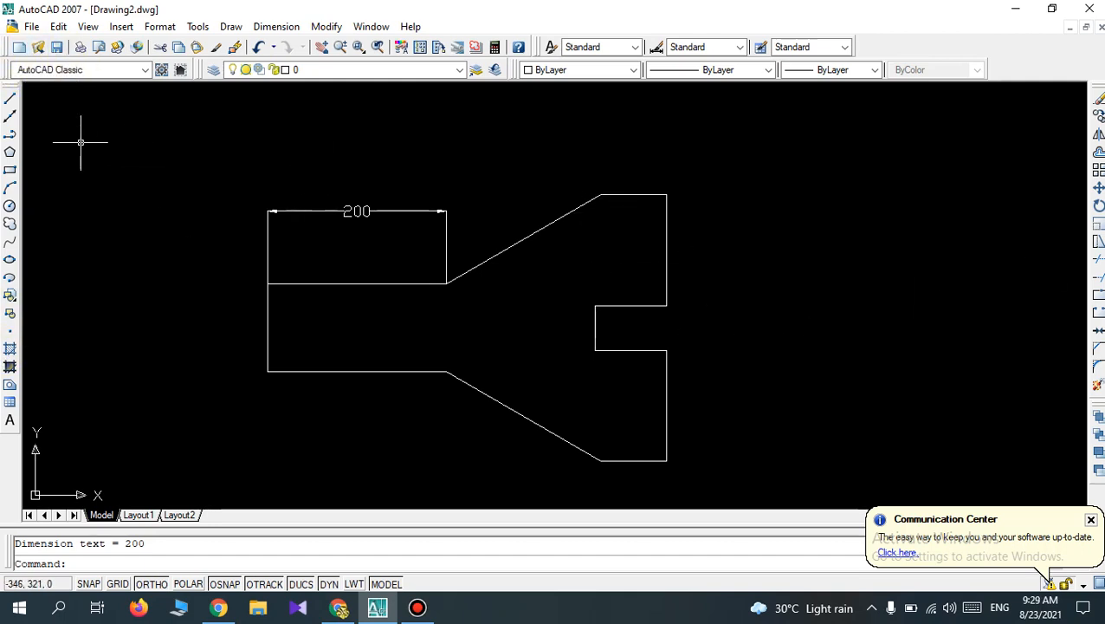
# Add a linear dimension above the short topmost horizontal edge of the outline's wide right section.
pyautogui.press('Return')
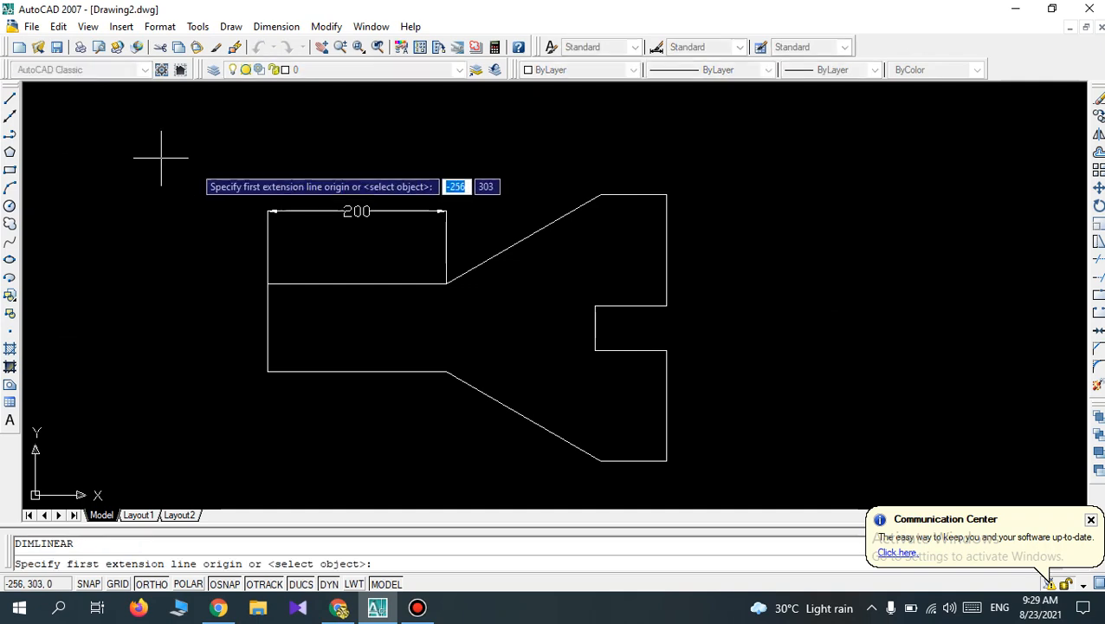
pyautogui.click(600, 194)
pyautogui.click(667, 194)
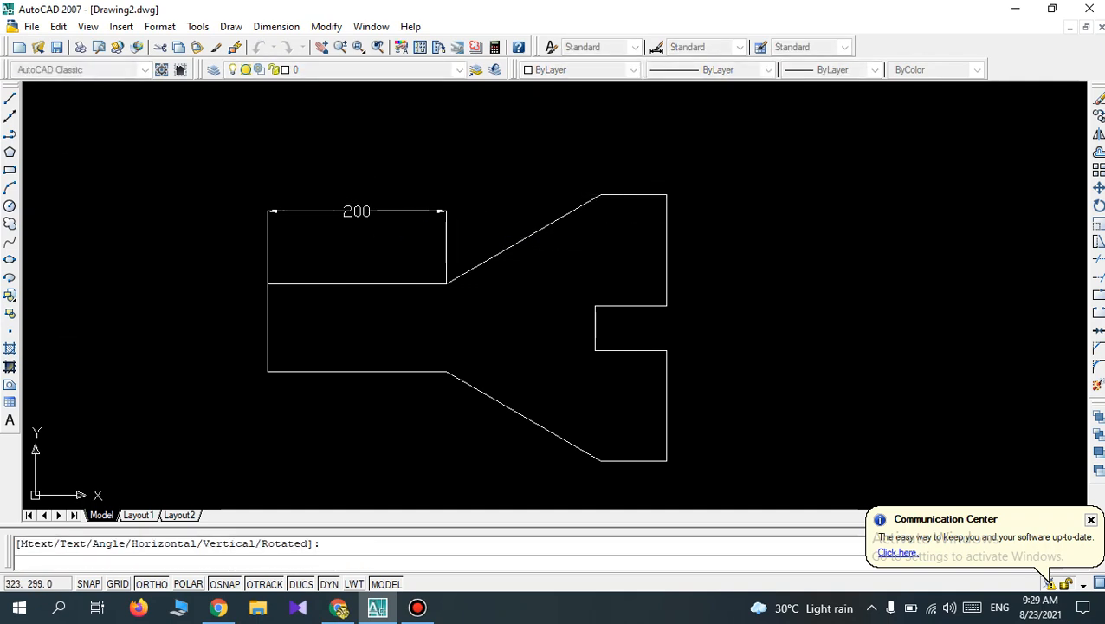
pyautogui.click(673, 162)
# Add a vertical linear dimension to the right of the outline's upper right vertical edge, above the notch.
pyautogui.press('Return')
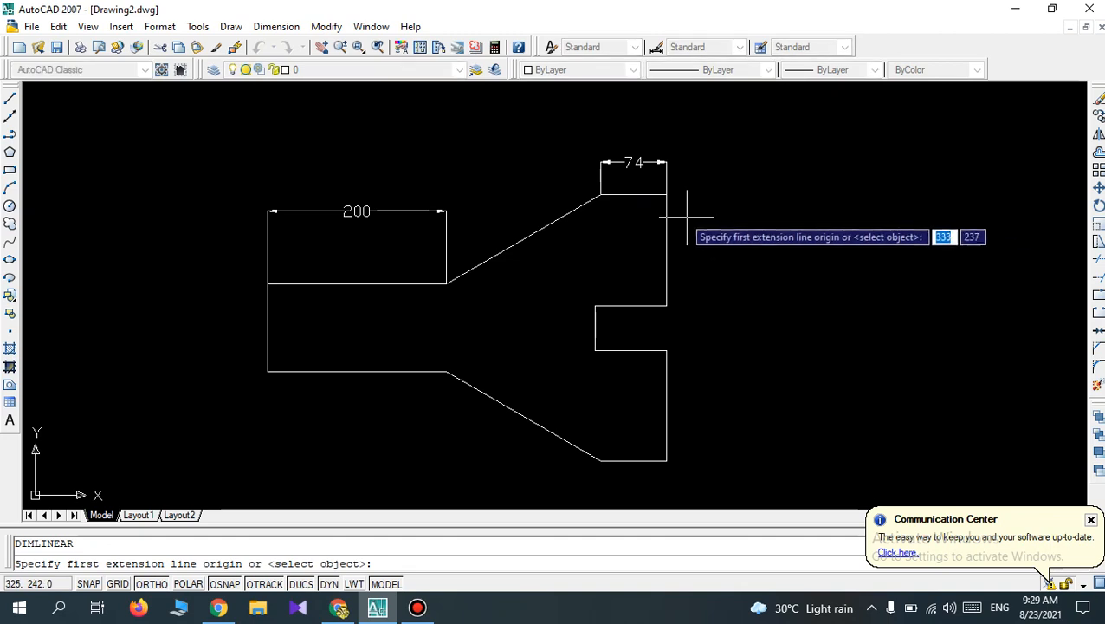
pyautogui.click(667, 194)
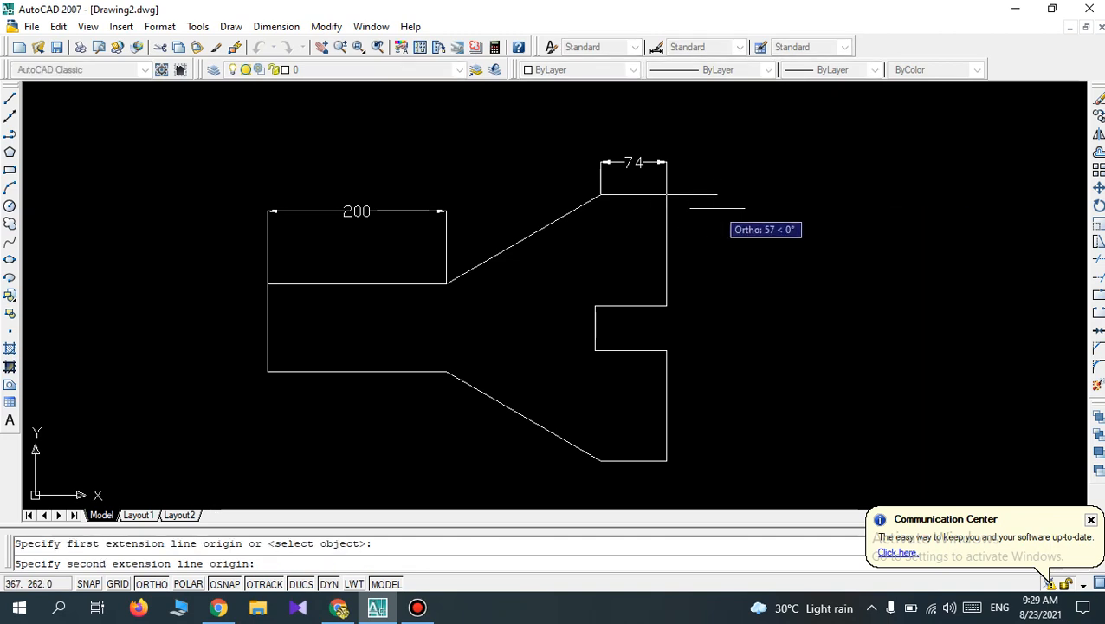
pyautogui.click(667, 305)
pyautogui.click(731, 294)
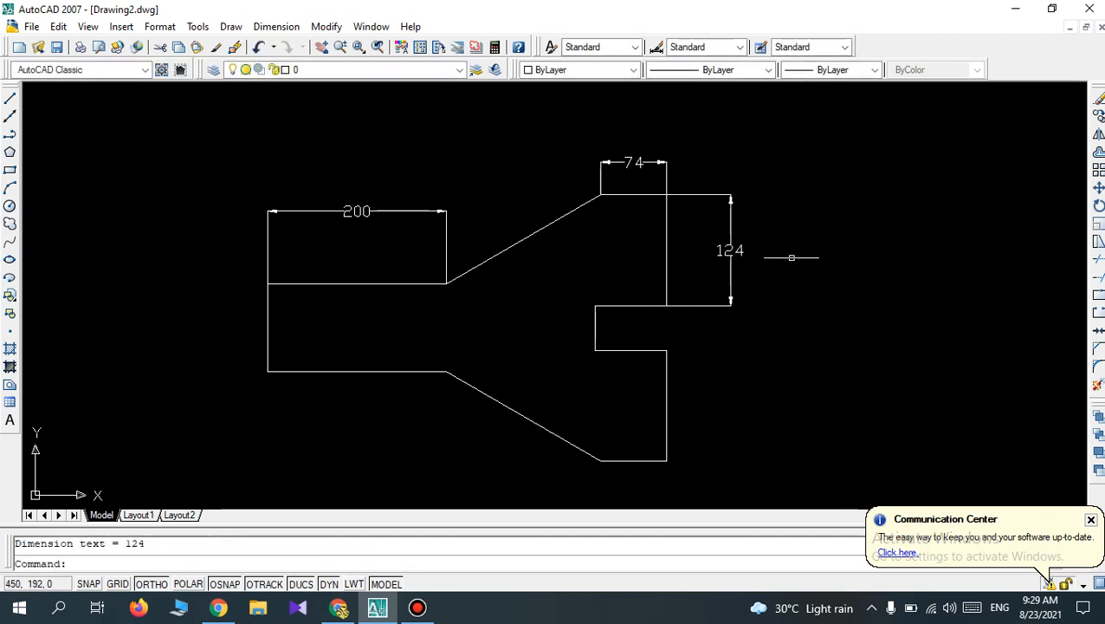
# Dimension the notch's depth with a linear dimension placed just above its upper horizontal edge.
pyautogui.press('Return')
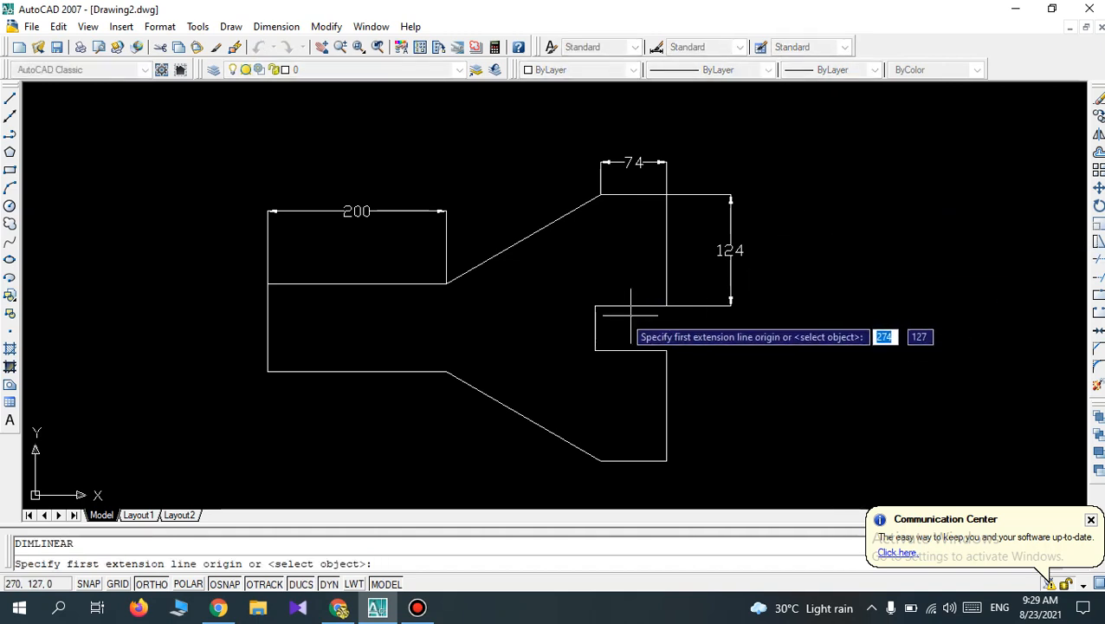
pyautogui.click(595, 306)
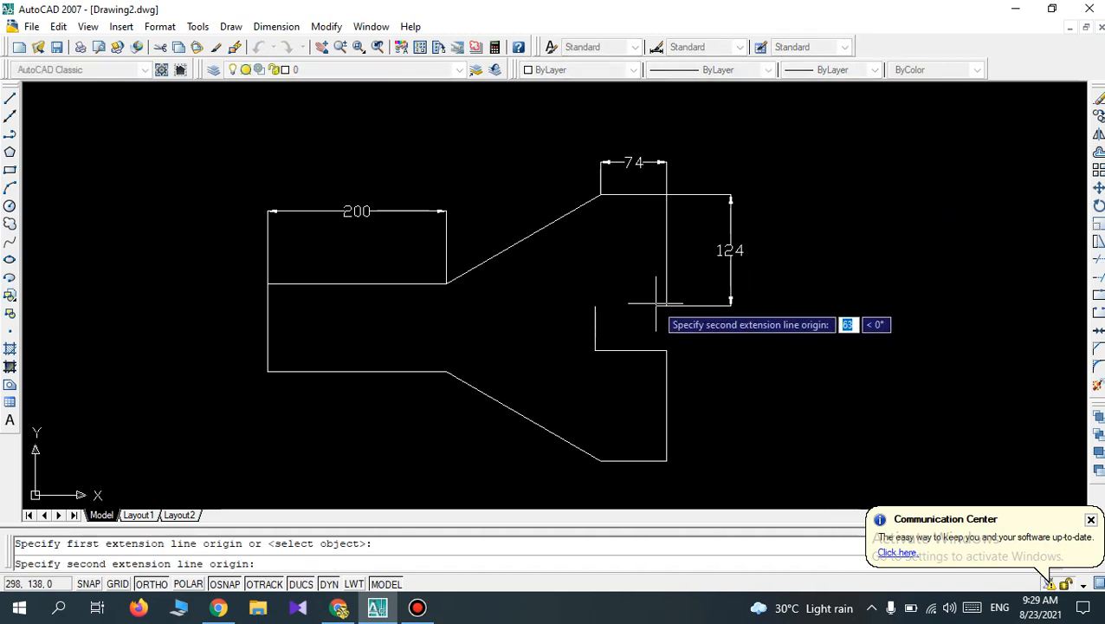
pyautogui.click(666, 305)
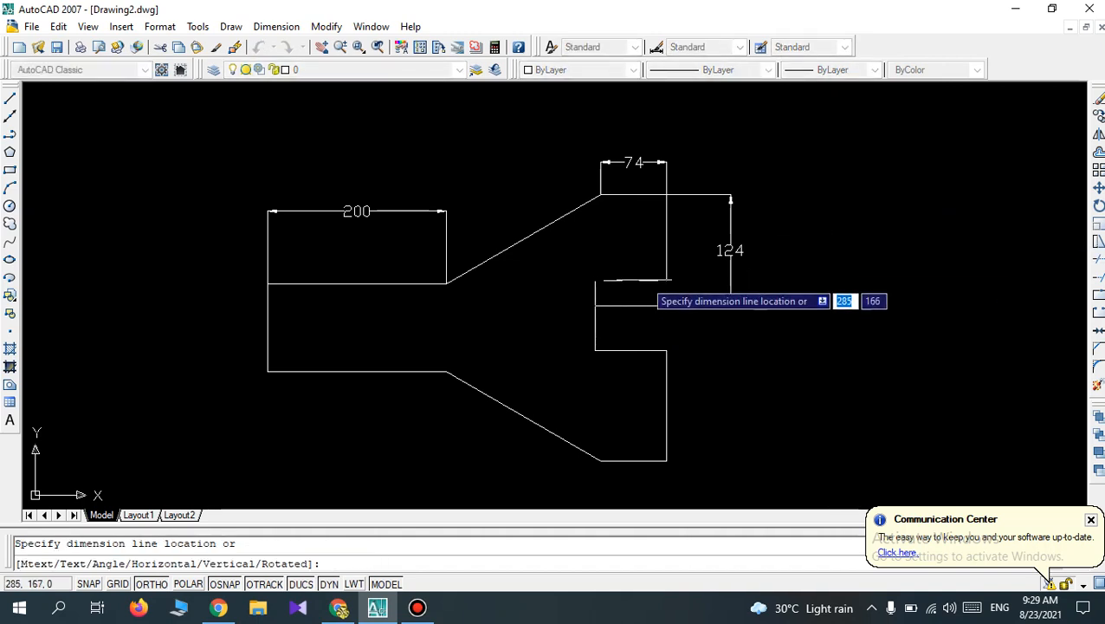
pyautogui.click(635, 280)
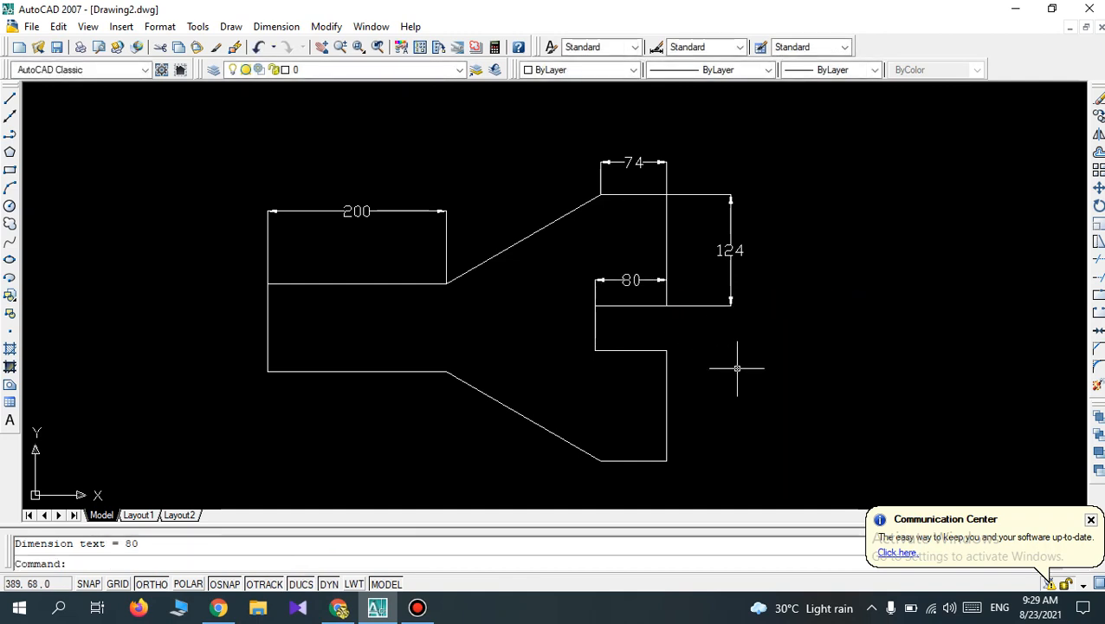
# Dimension the notch's height with a vertical linear dimension placed just to the left of its inner vertical edge.
pyautogui.press('Return')
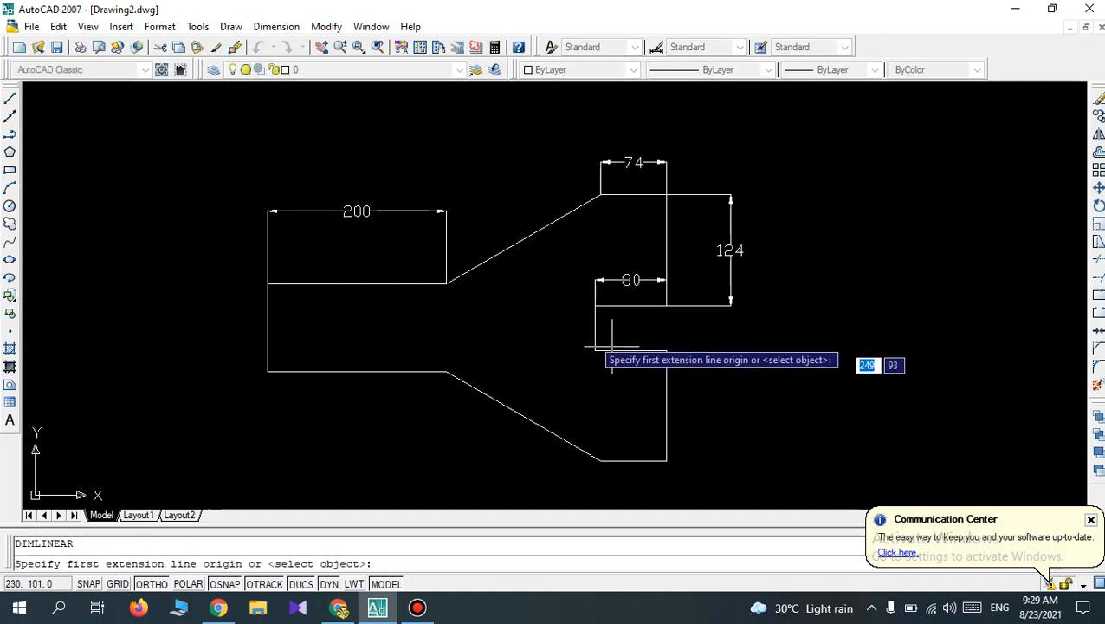
pyautogui.click(595, 304)
pyautogui.click(595, 351)
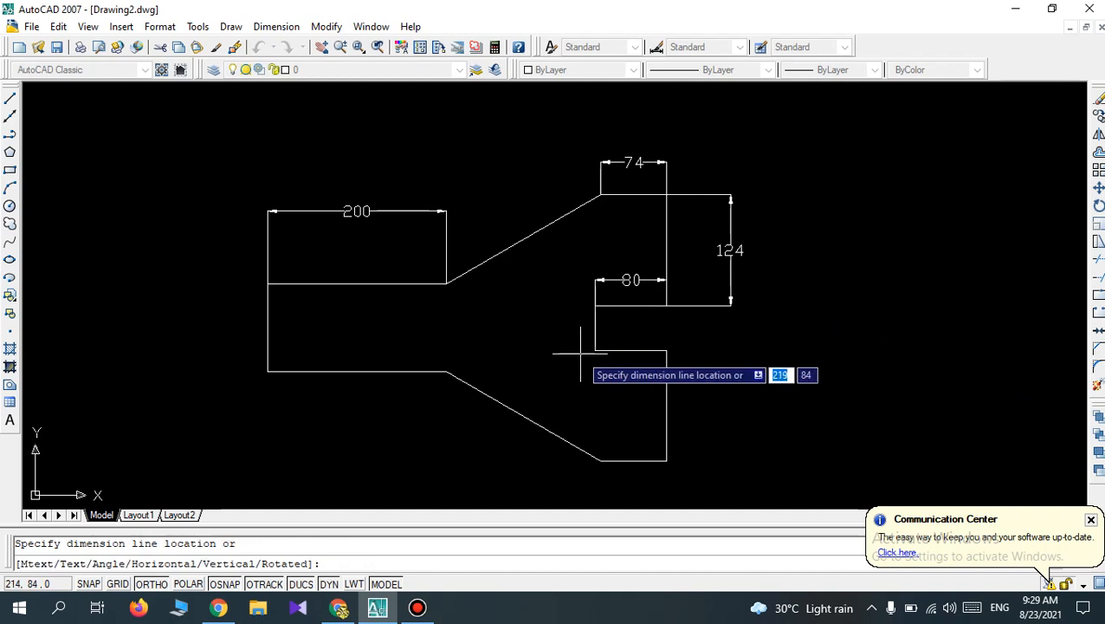
pyautogui.click(566, 336)
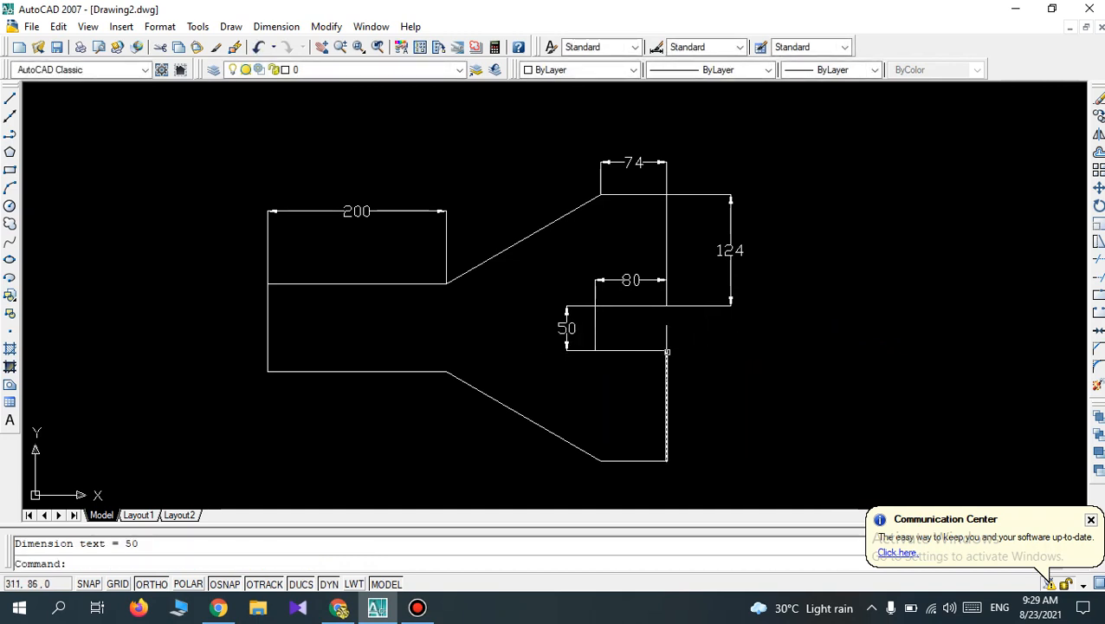
# Add a vertical linear dimension to the right of the outline's lower right vertical edge, below the notch.
pyautogui.click(667, 352)
pyautogui.press('Escape')
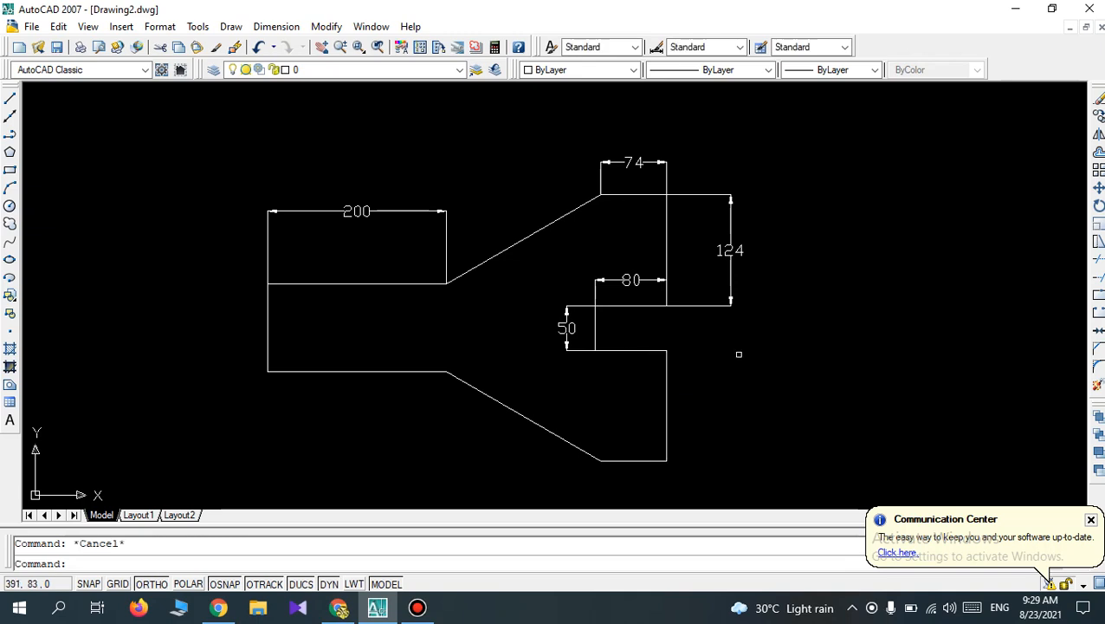
pyautogui.press('Return')
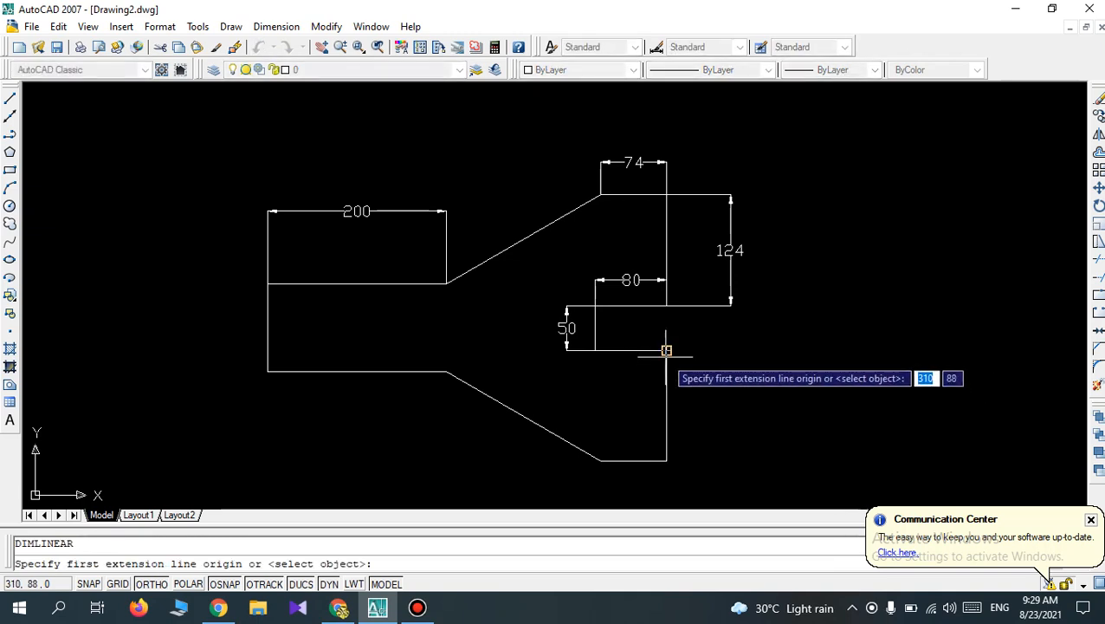
pyautogui.click(666, 351)
pyautogui.click(666, 460)
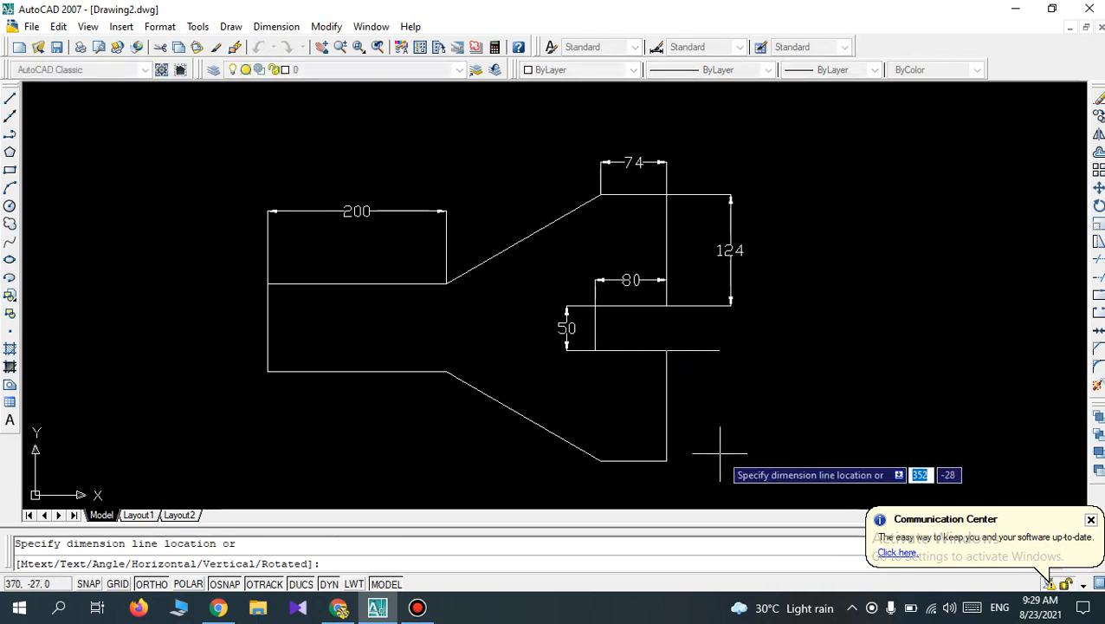
pyautogui.click(729, 445)
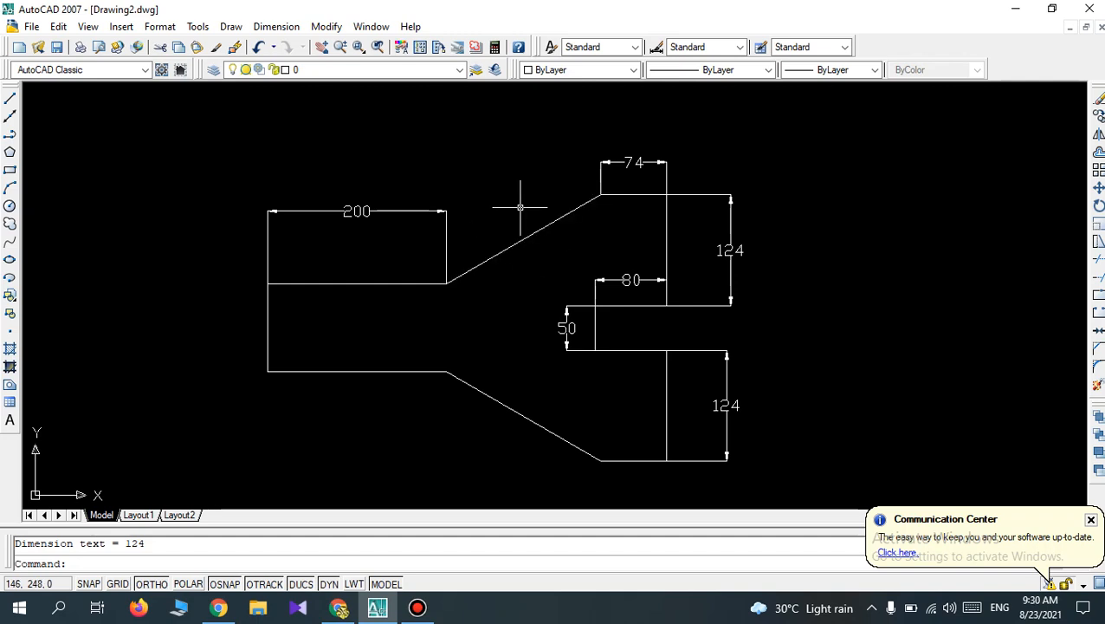
pyautogui.click(278, 29)
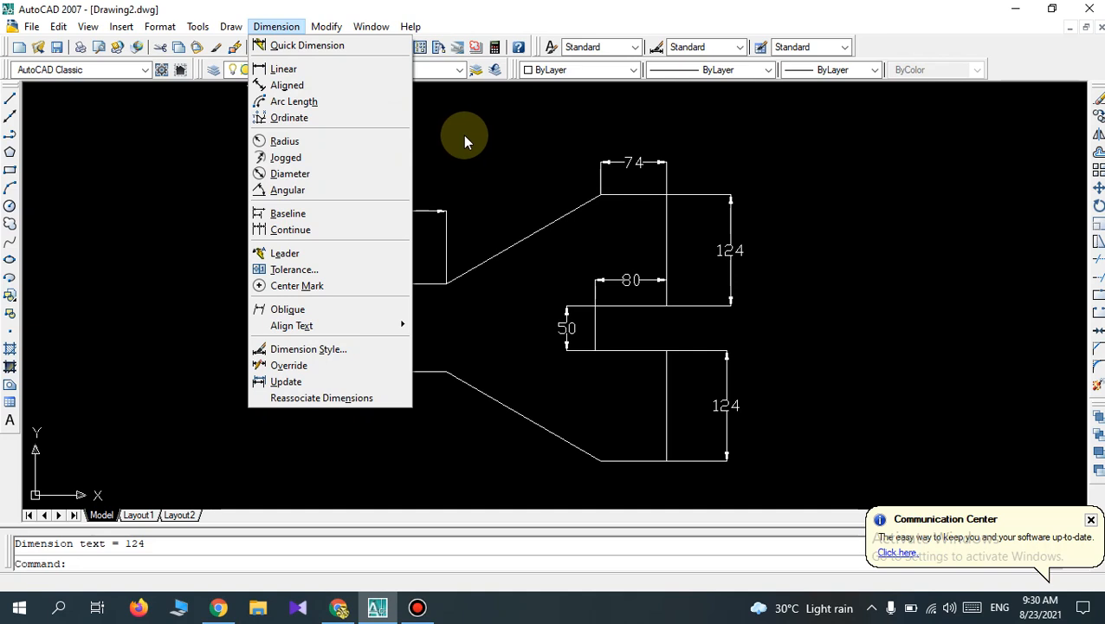
pyautogui.press('Escape')
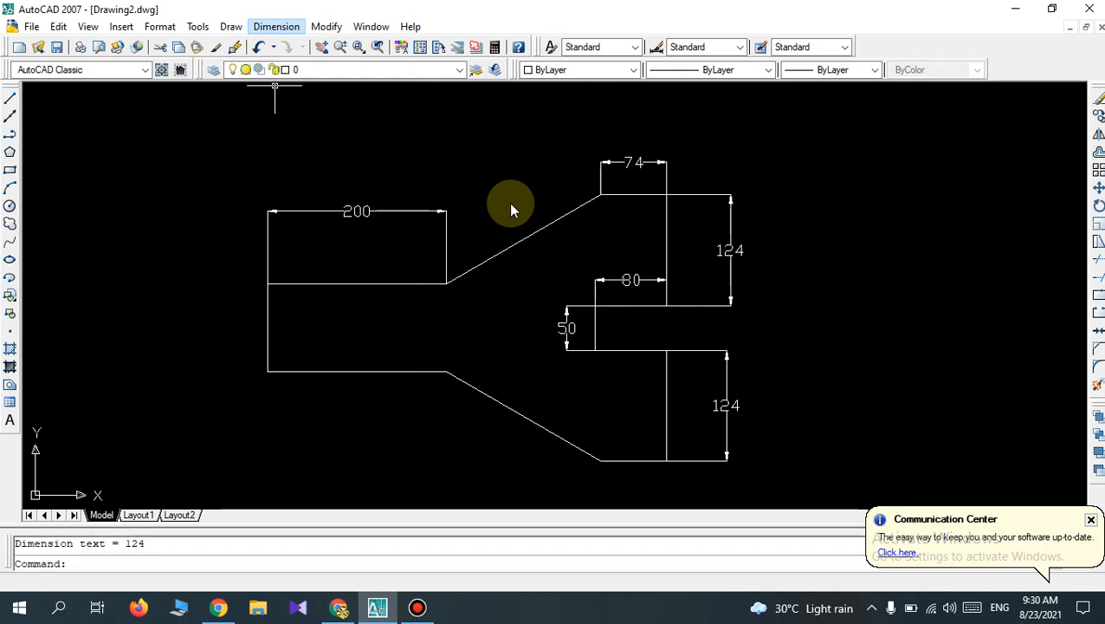
# Delete the linear dimension above the upper edge of the outline's narrow left section.
pyautogui.click(472, 242)
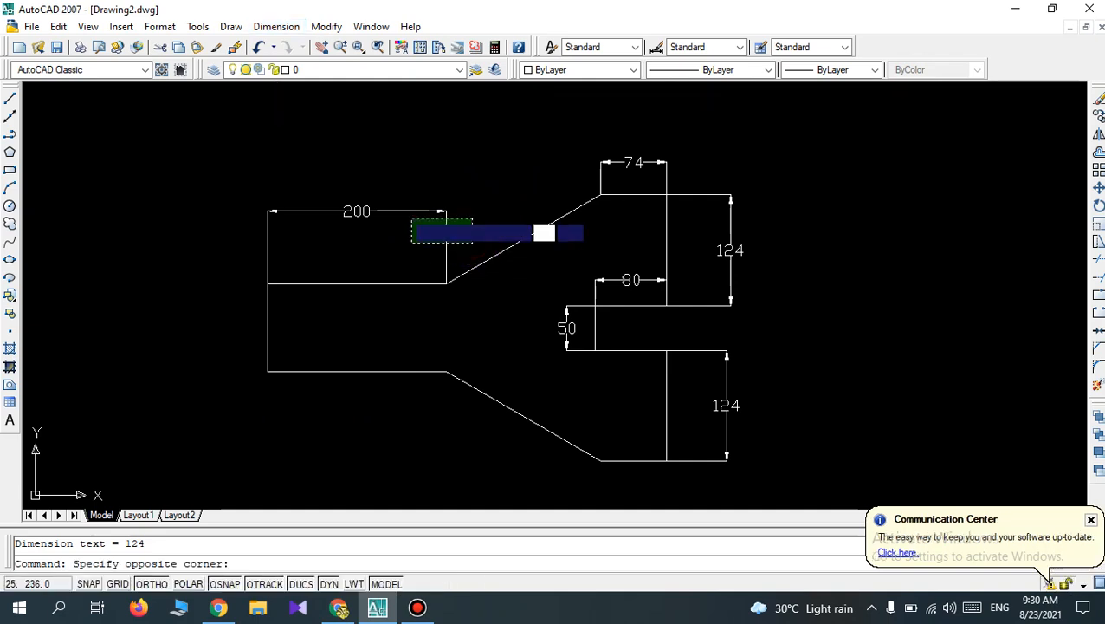
pyautogui.click(400, 206)
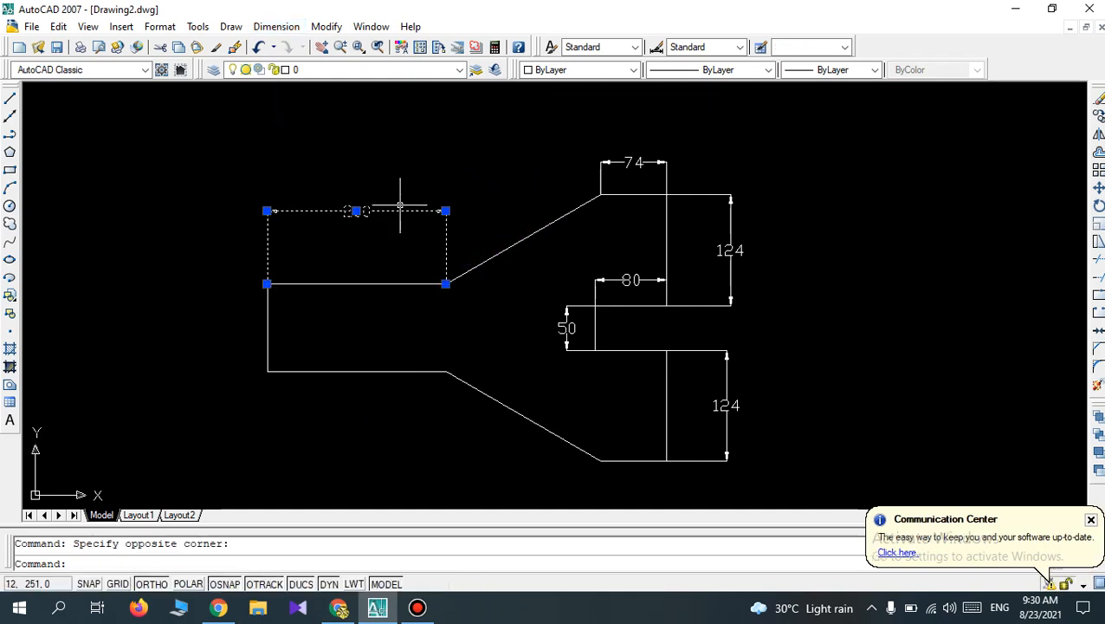
pyautogui.press('Delete')
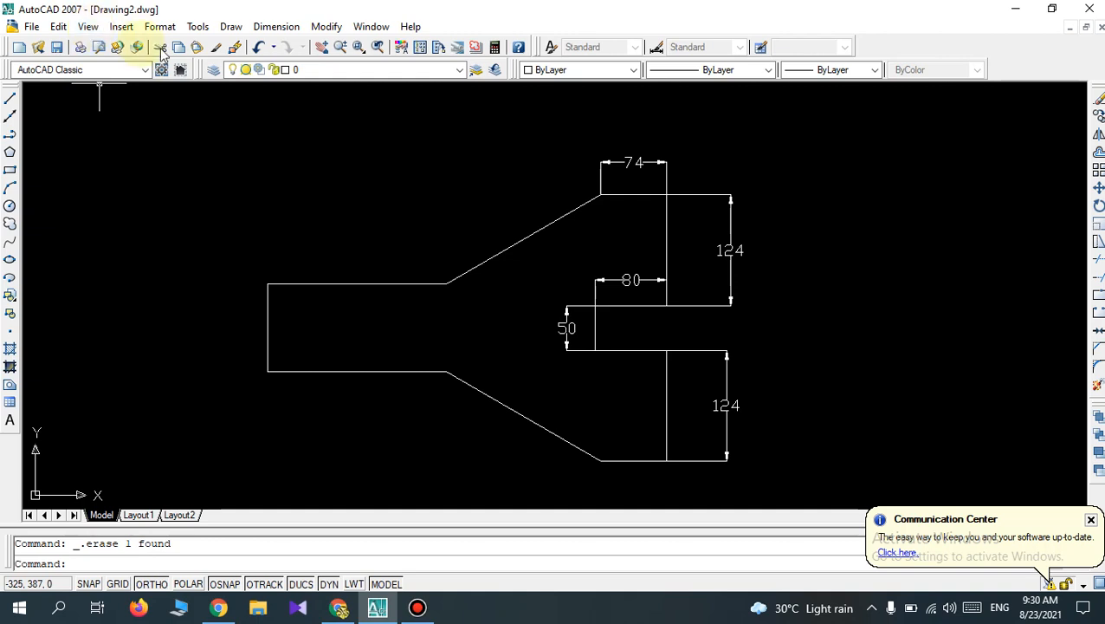
# Dimension the upper edge of the narrow left section again with a linear dimension placed closer above the edge.
pyautogui.click(269, 27)
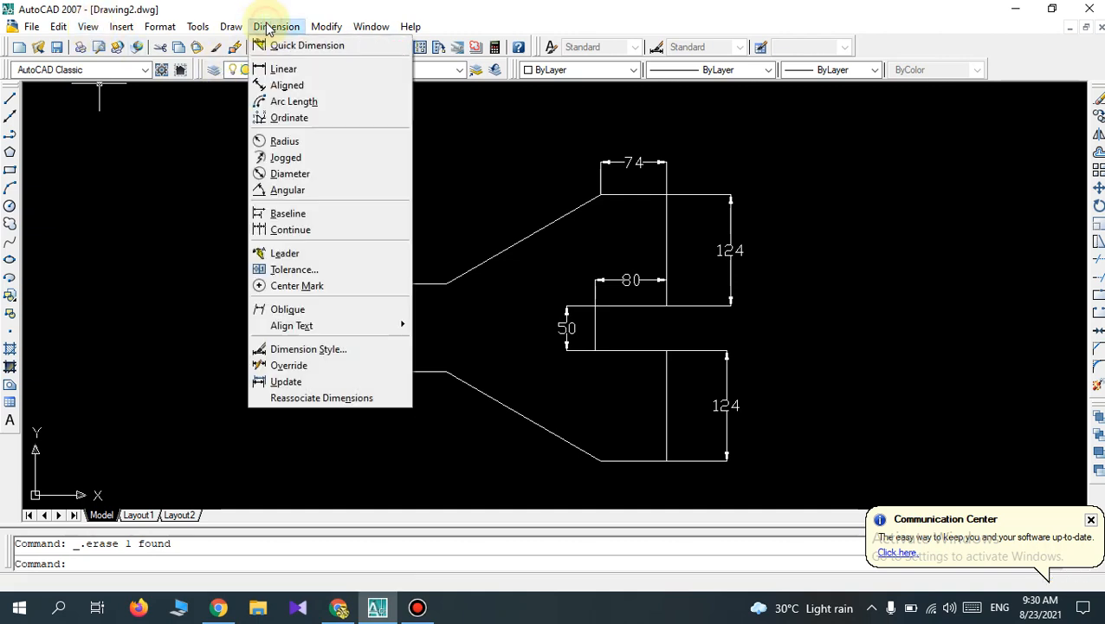
pyautogui.click(278, 72)
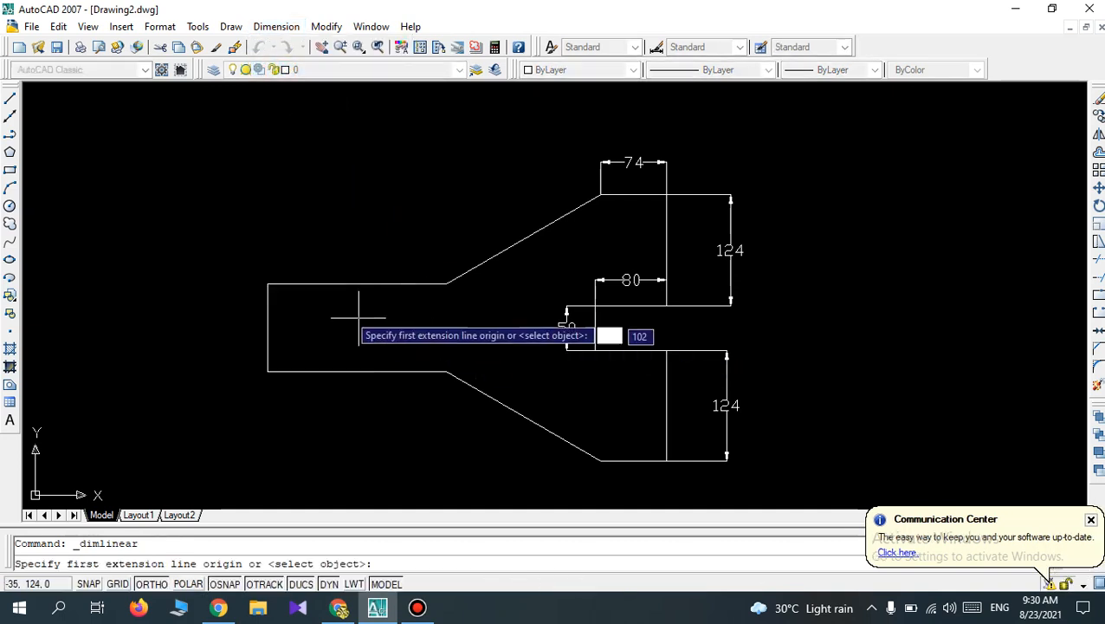
pyautogui.click(266, 284)
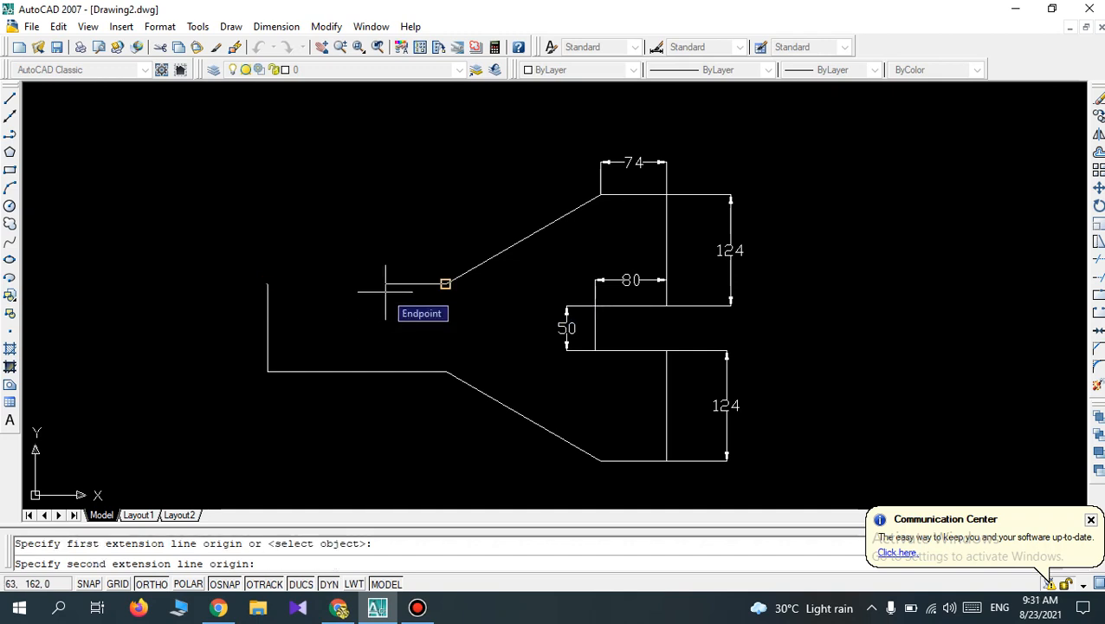
pyautogui.click(446, 284)
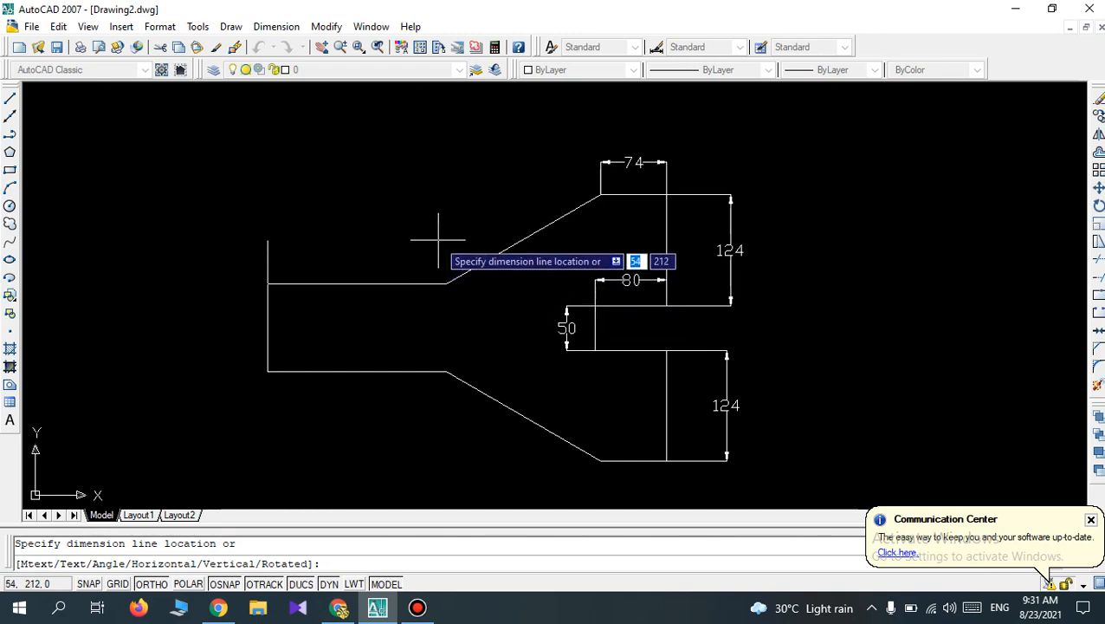
pyautogui.click(430, 239)
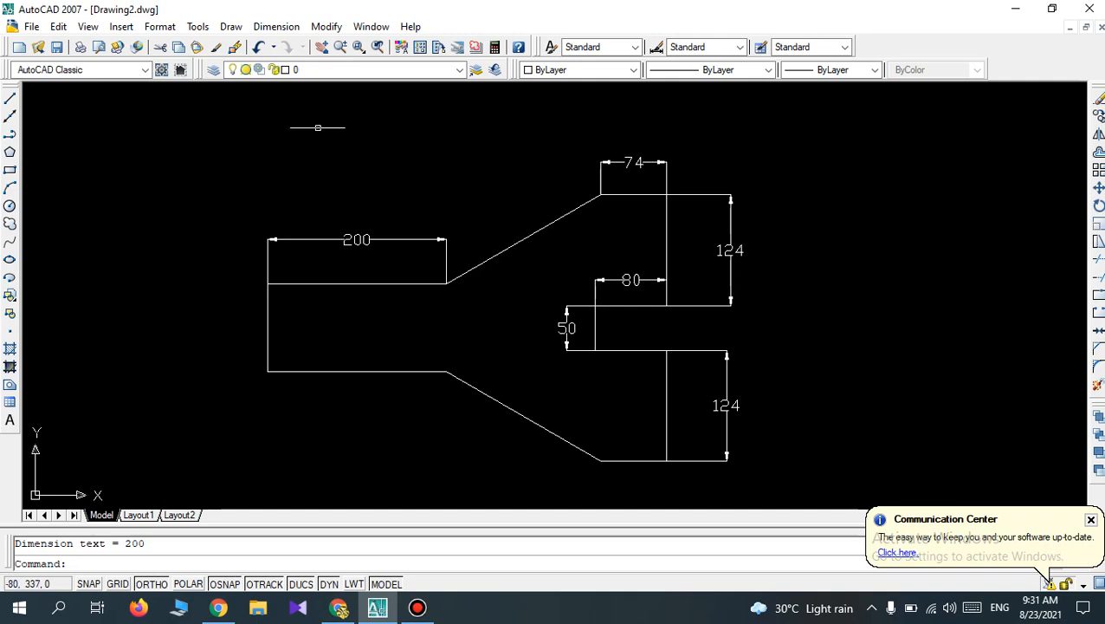
# Add an aligned dimension parallel to and above the upper sloping edge, from the bend to the topmost corner.
pyautogui.click(277, 27)
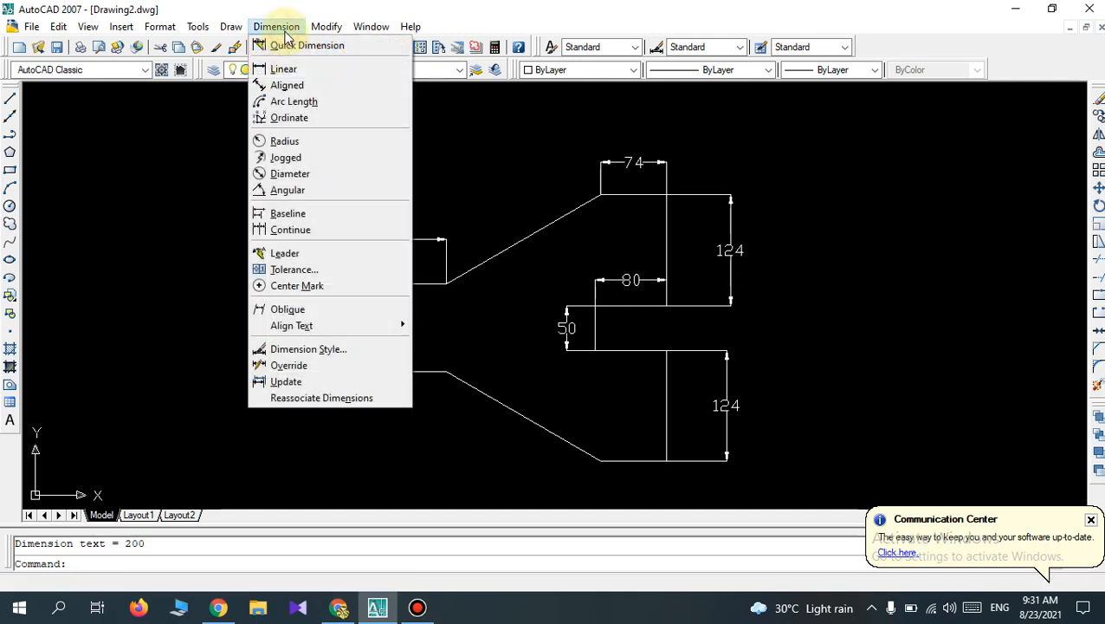
pyautogui.click(296, 90)
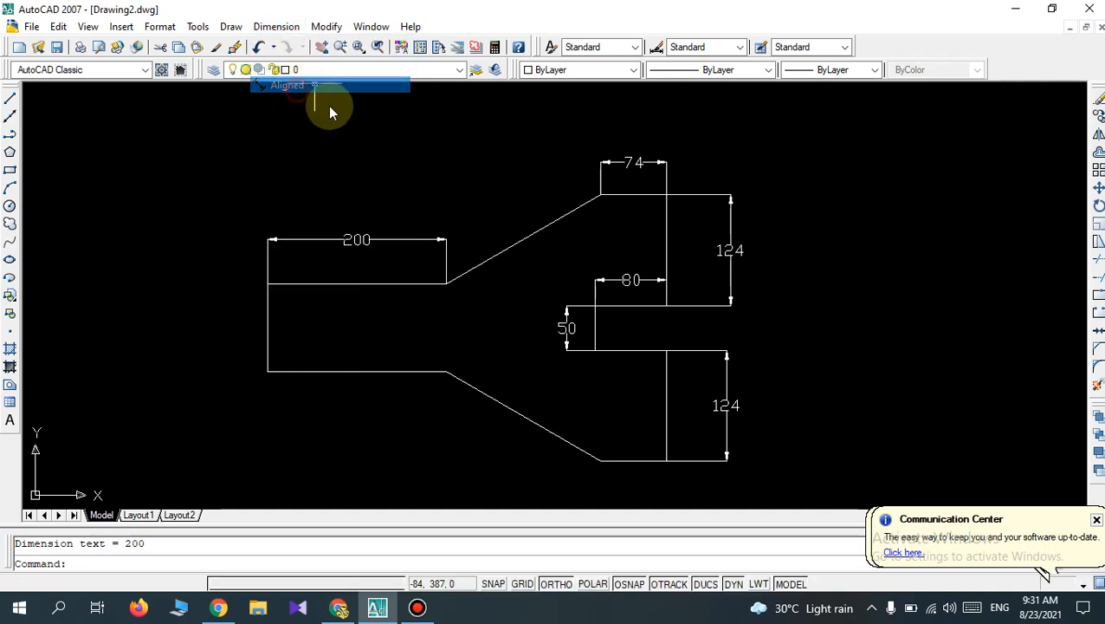
pyautogui.click(446, 283)
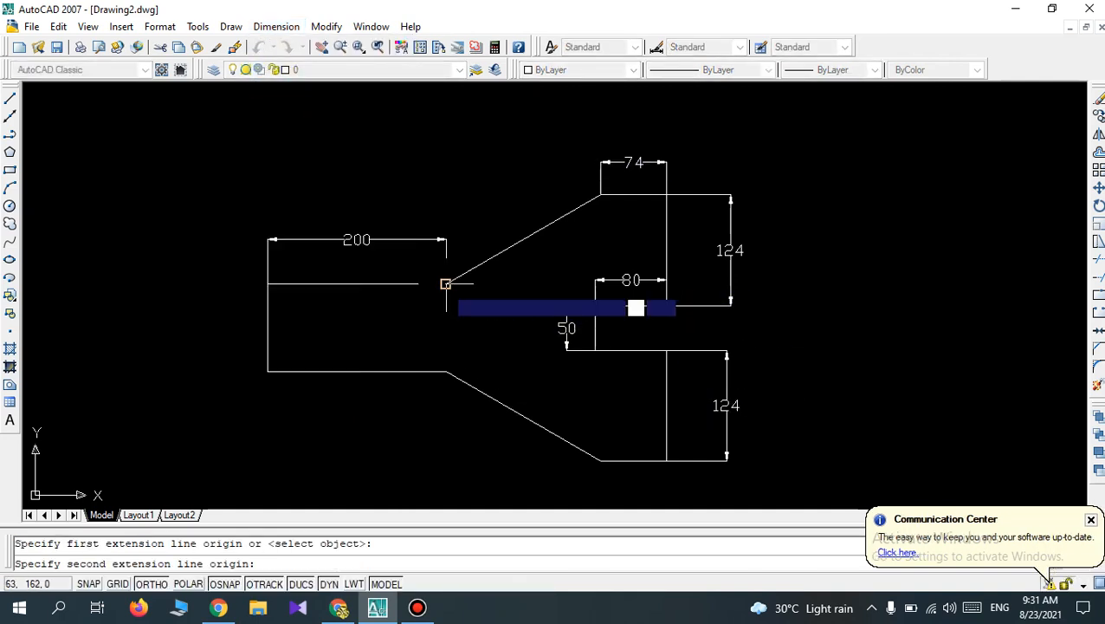
pyautogui.click(600, 194)
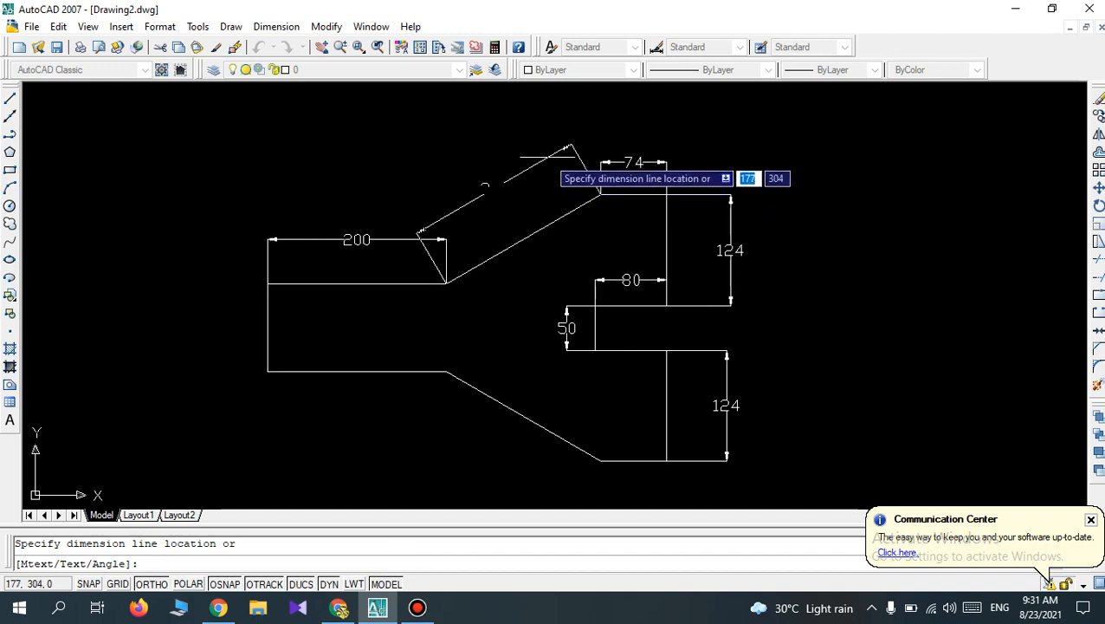
pyautogui.click(547, 160)
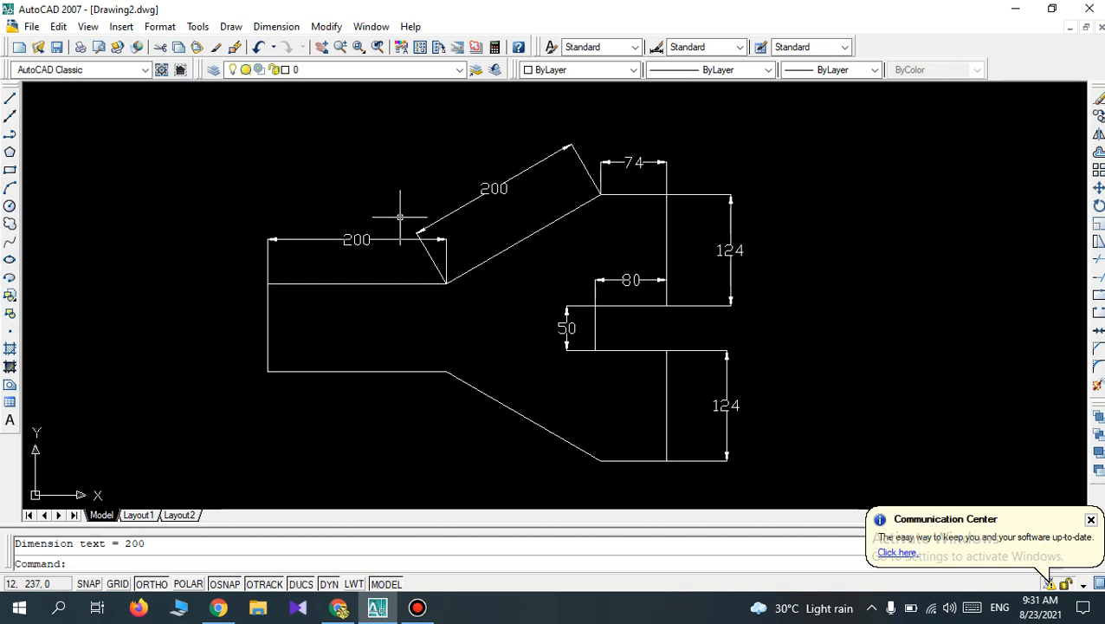
# Draw a horizontal reference line about 39 mm long to the right from the upper bend, where the sloping edge starts.
pyautogui.click(10, 99)
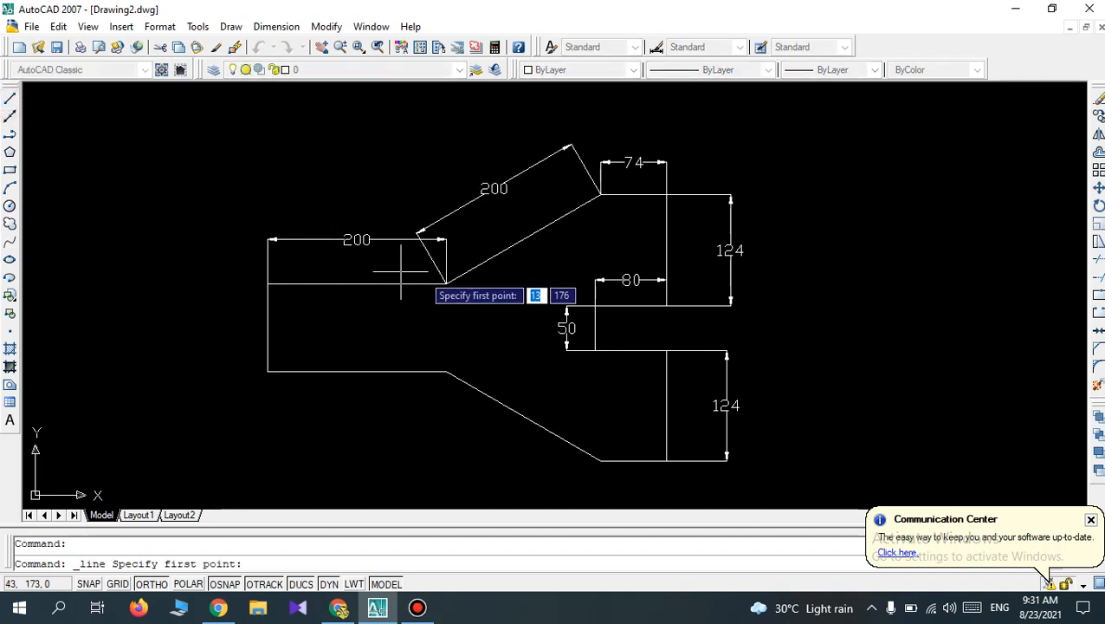
pyautogui.click(445, 284)
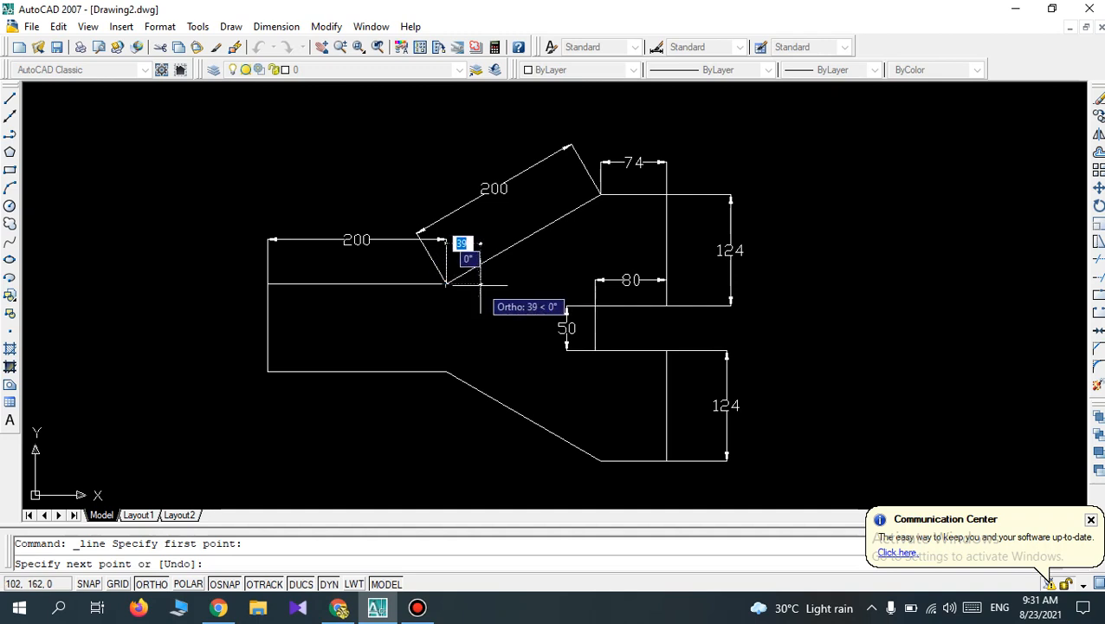
pyautogui.click(480, 284)
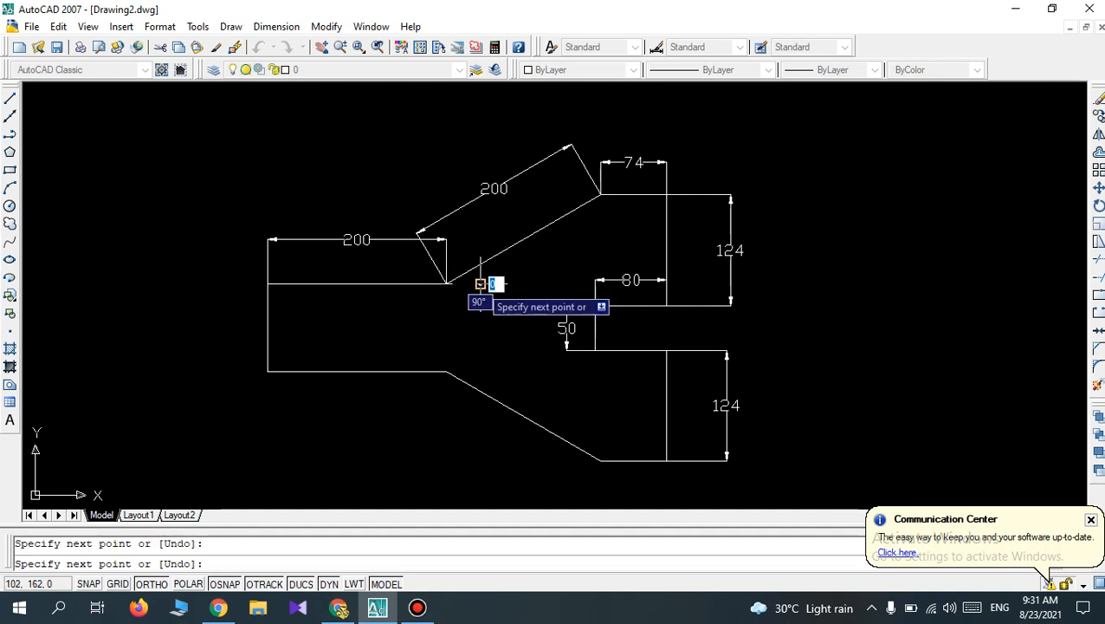
pyautogui.press('Return')
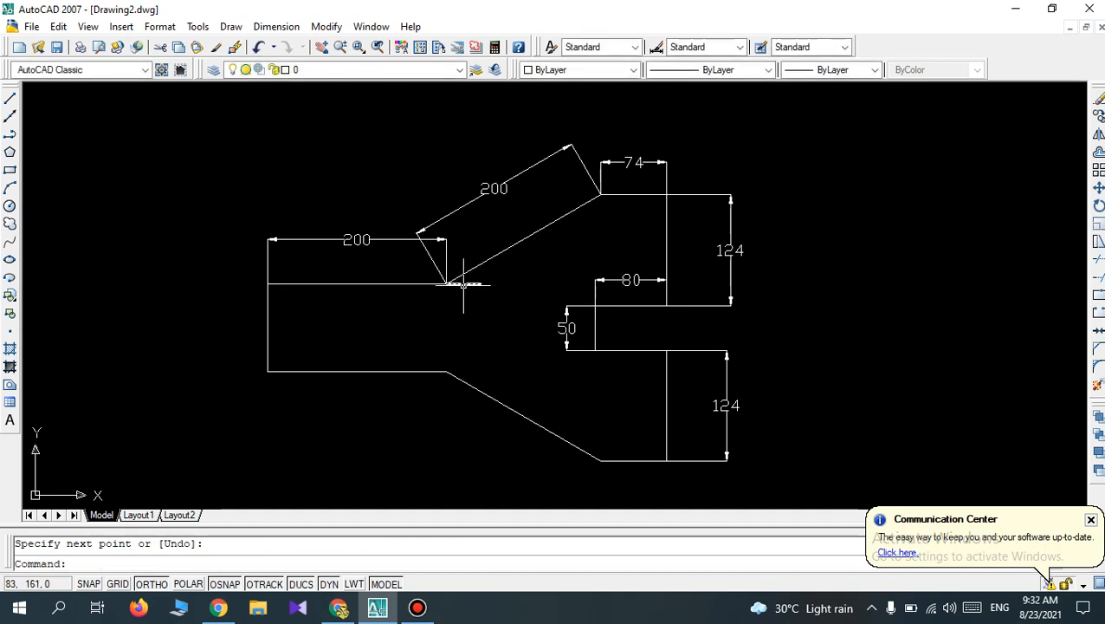
# Add an angular dimension between the upper sloping edge and the short horizontal reference line, placed near the line's free end.
pyautogui.click(273, 27)
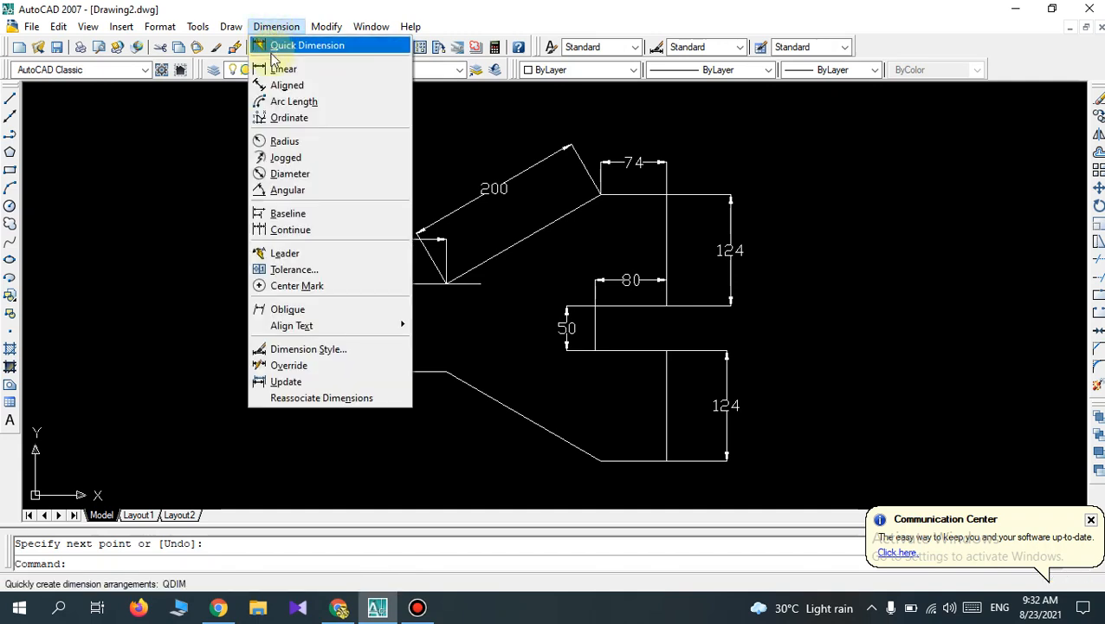
pyautogui.click(289, 190)
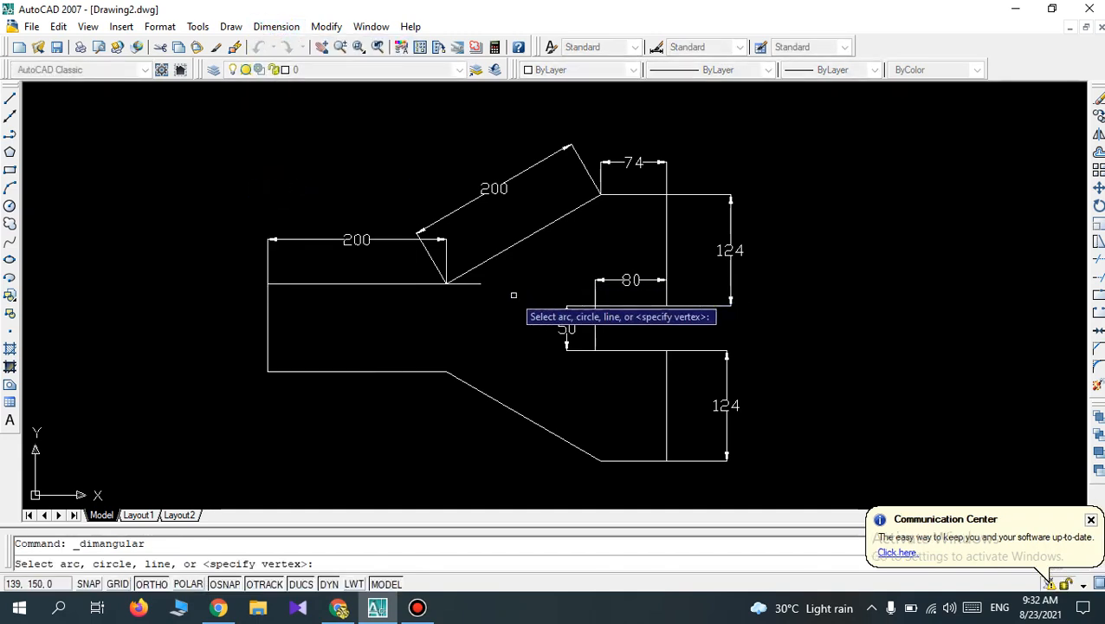
pyautogui.click(461, 272)
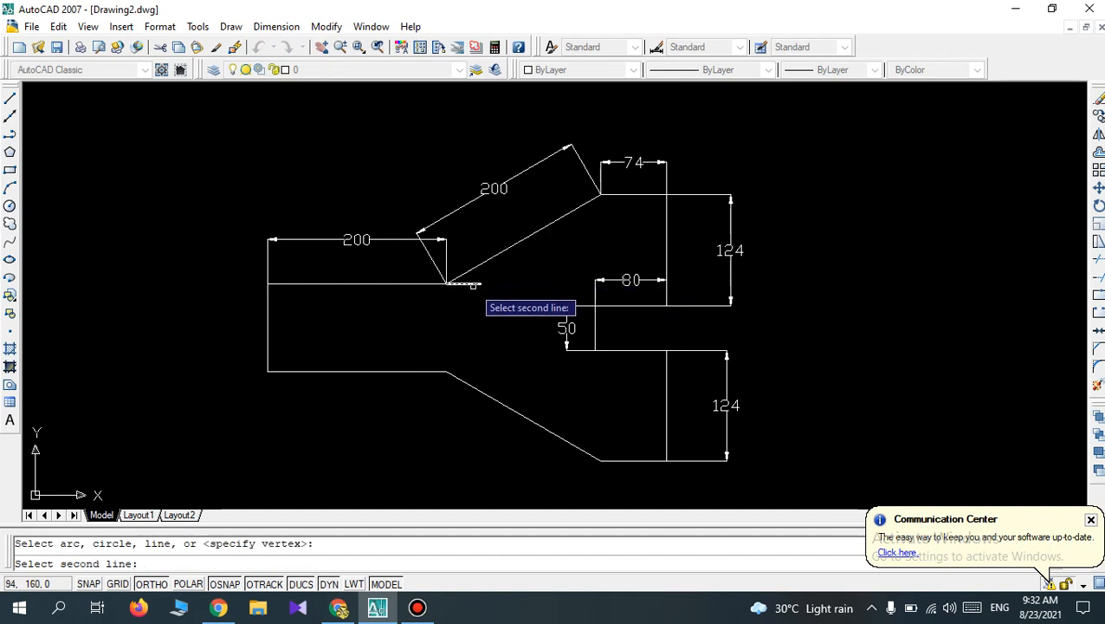
pyautogui.click(468, 284)
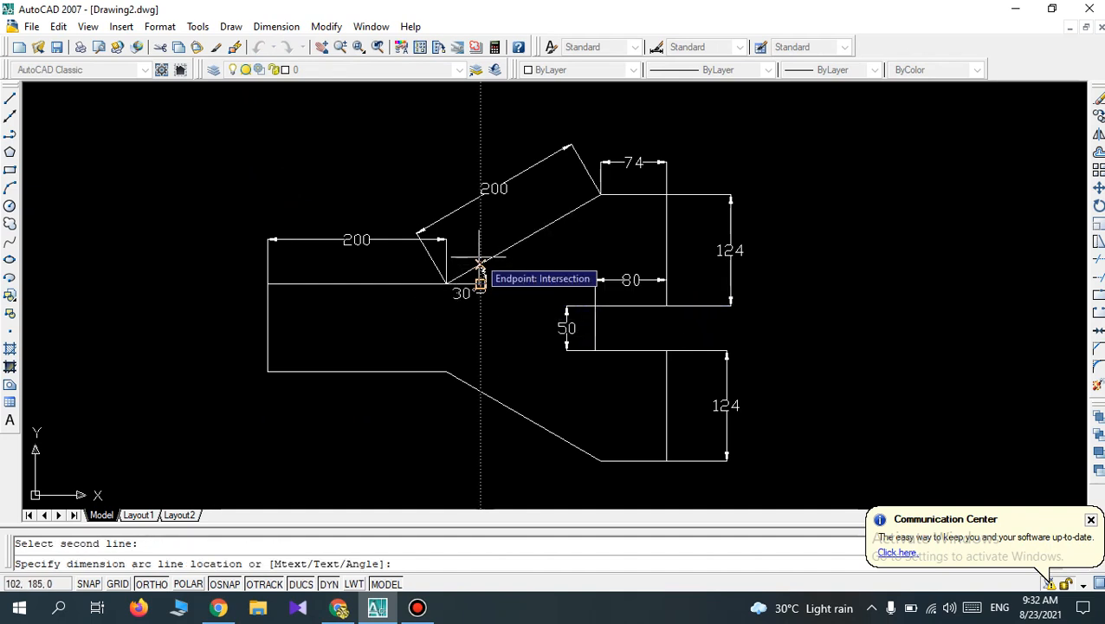
pyautogui.click(482, 288)
pyautogui.scroll(3, 530, 328)
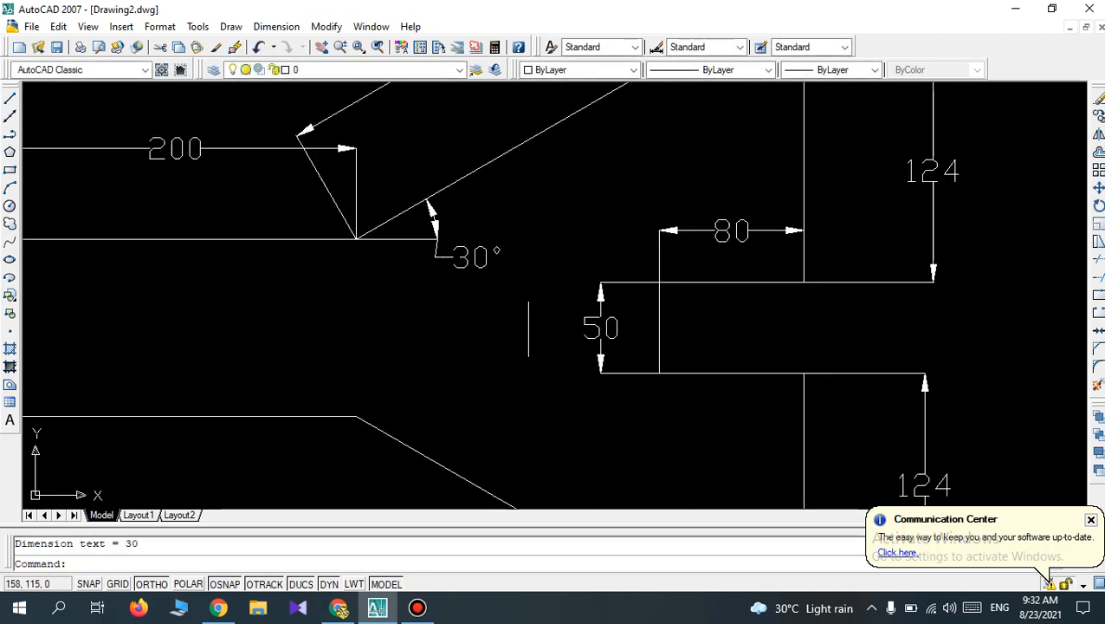
pyautogui.scroll(3, 501, 202)
pyautogui.scroll(2, 504, 284)
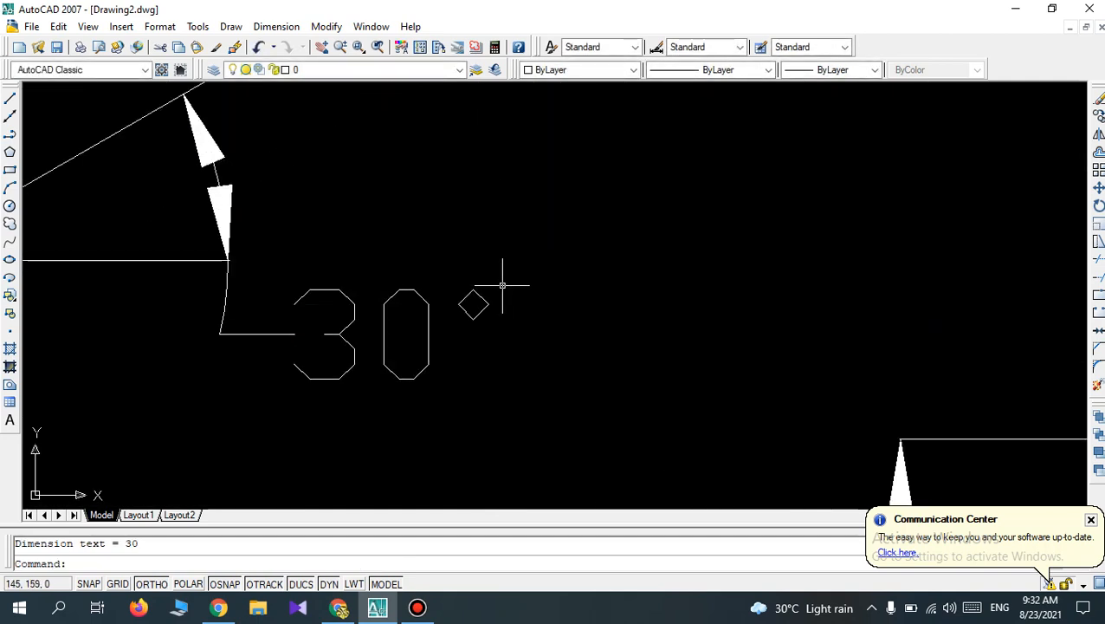
pyautogui.scroll(-10, 501, 287)
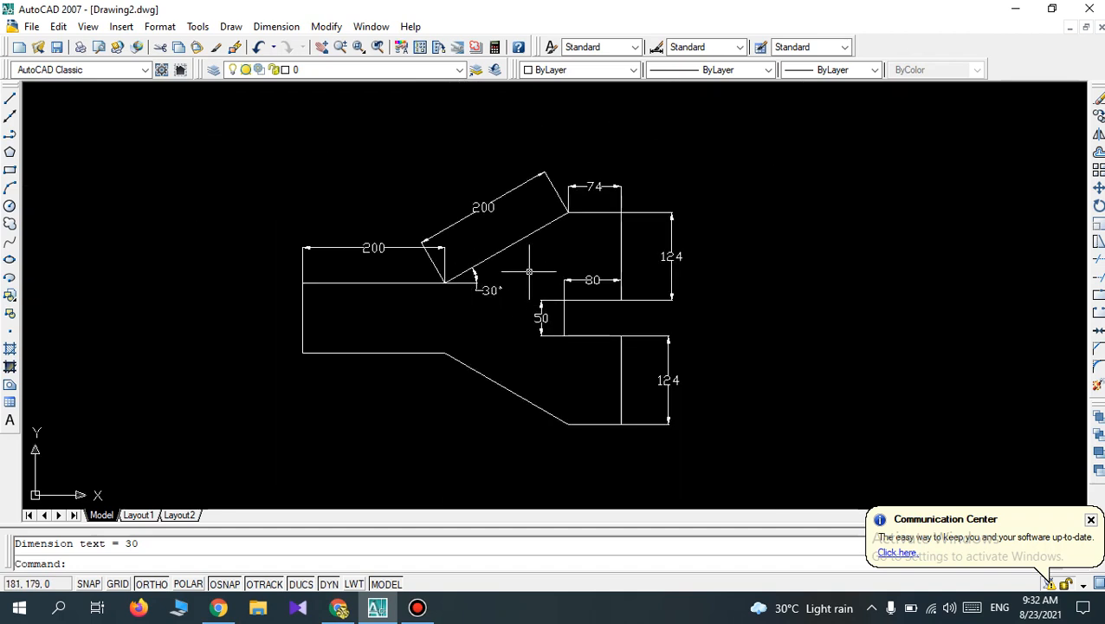
# Draw a horizontal reference line about 34 mm long to the right from the lower bend, where the lower sloping edge starts.
pyautogui.scroll(2, 528, 271)
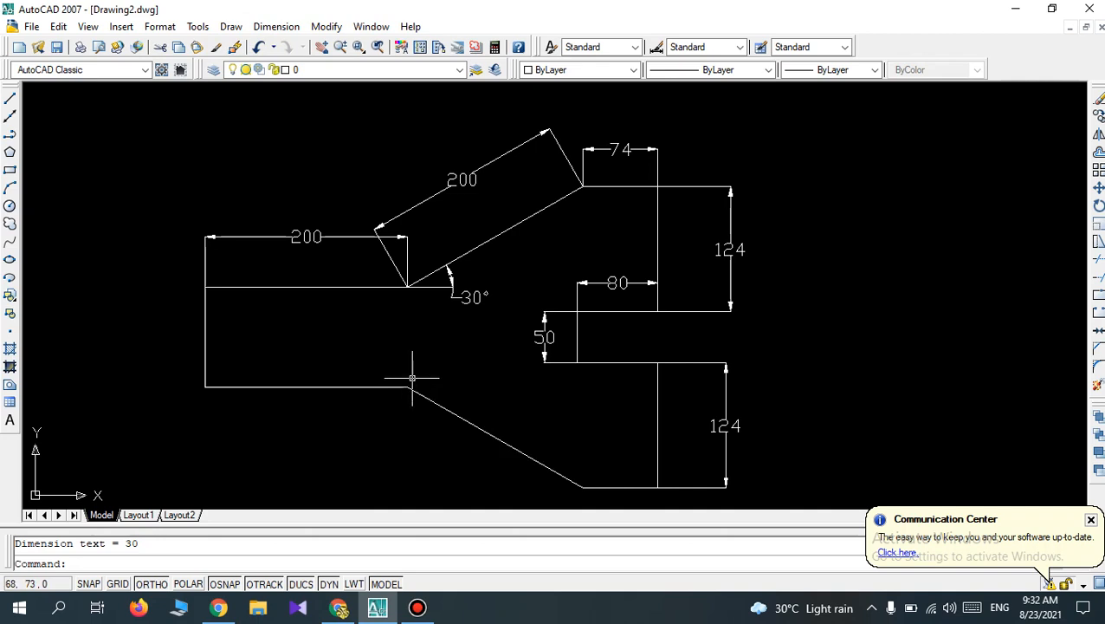
pyautogui.click(10, 98)
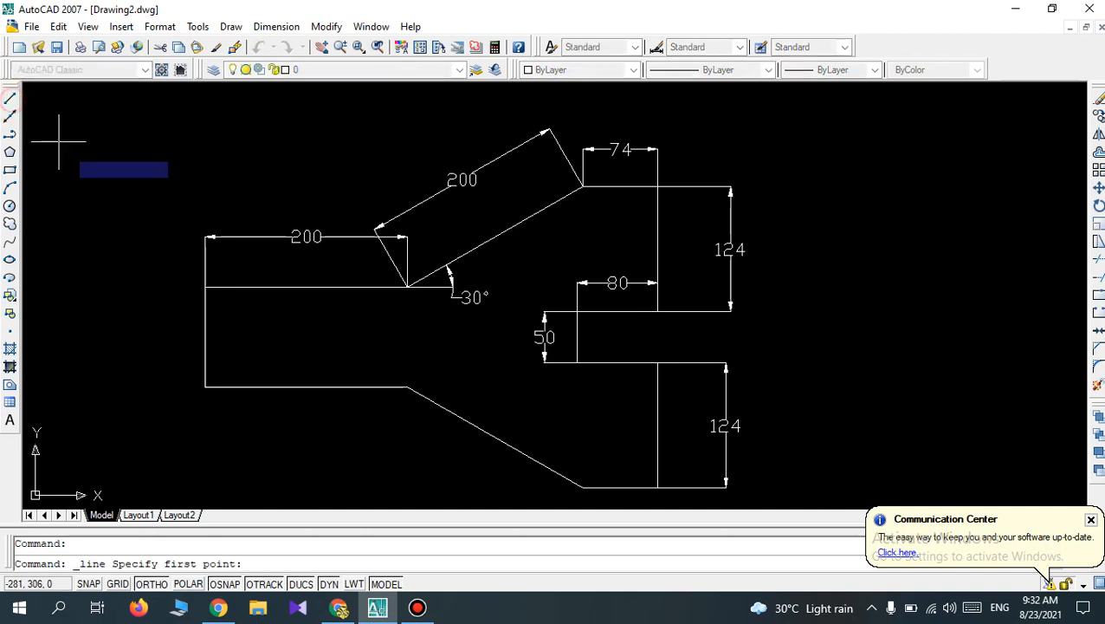
pyautogui.click(407, 386)
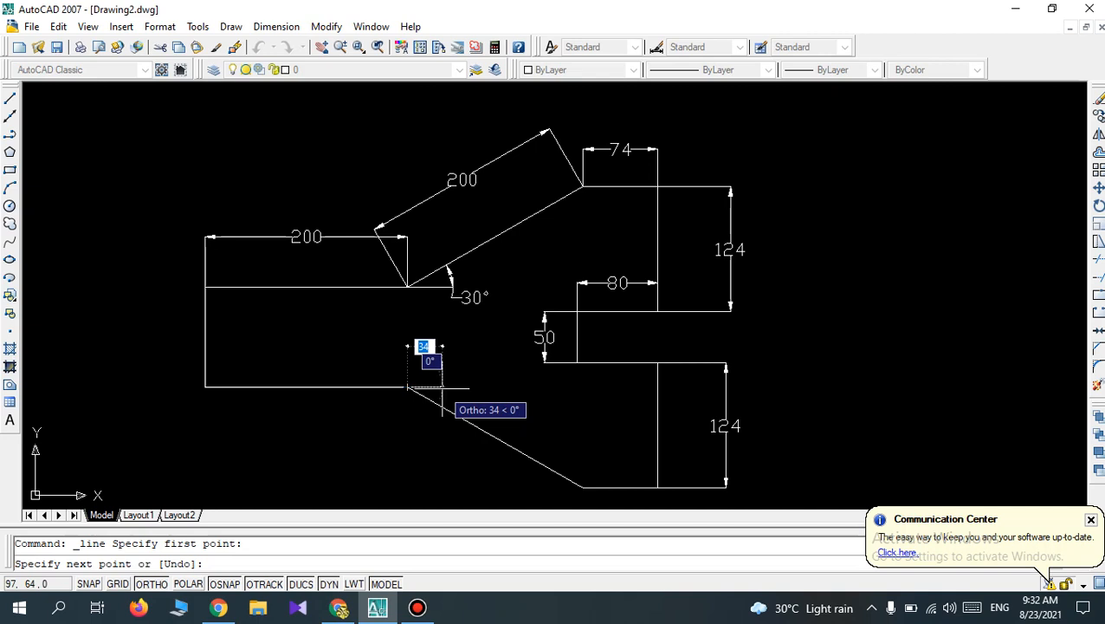
pyautogui.click(442, 386)
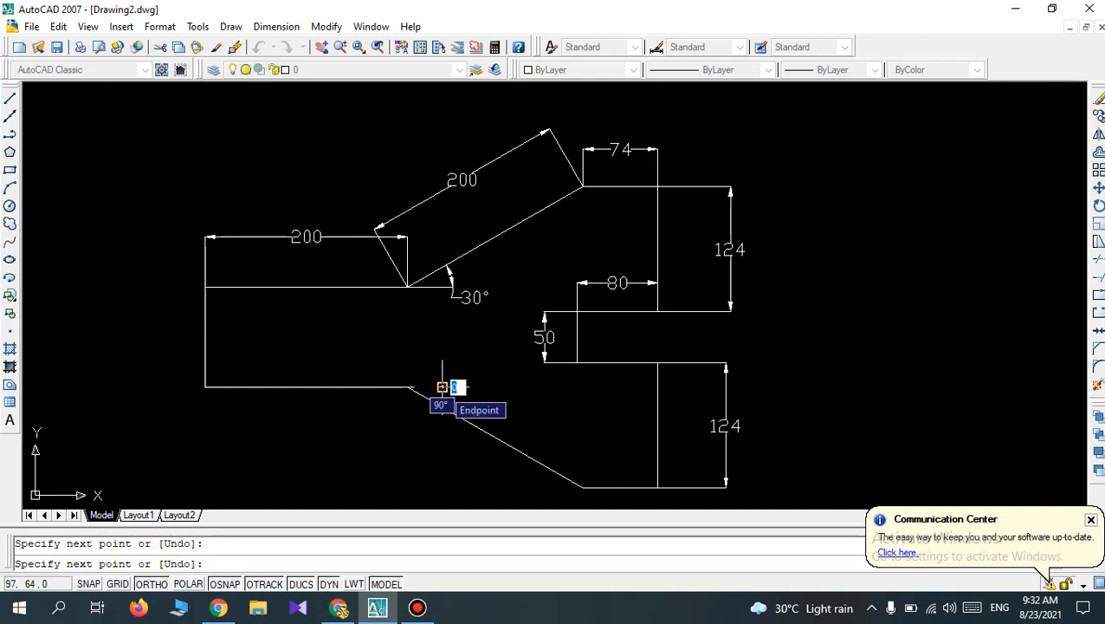
pyautogui.press('Return')
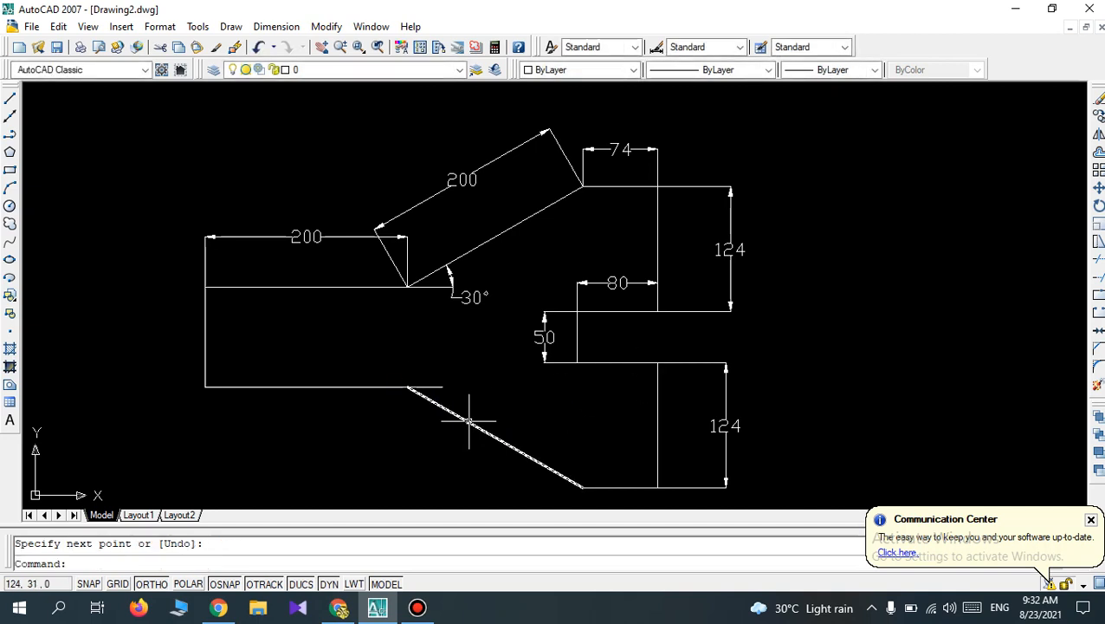
# Add an angular dimension between the lower reference line and the lower sloping edge, placing its arc below the bend on the obtuse side.
pyautogui.click(270, 28)
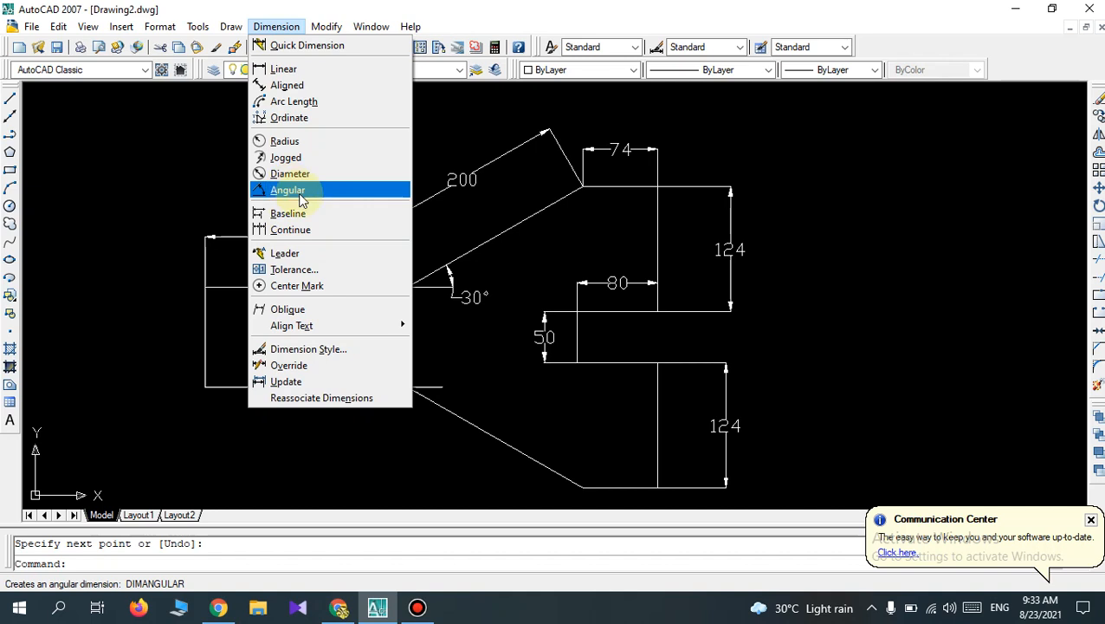
pyautogui.click(301, 198)
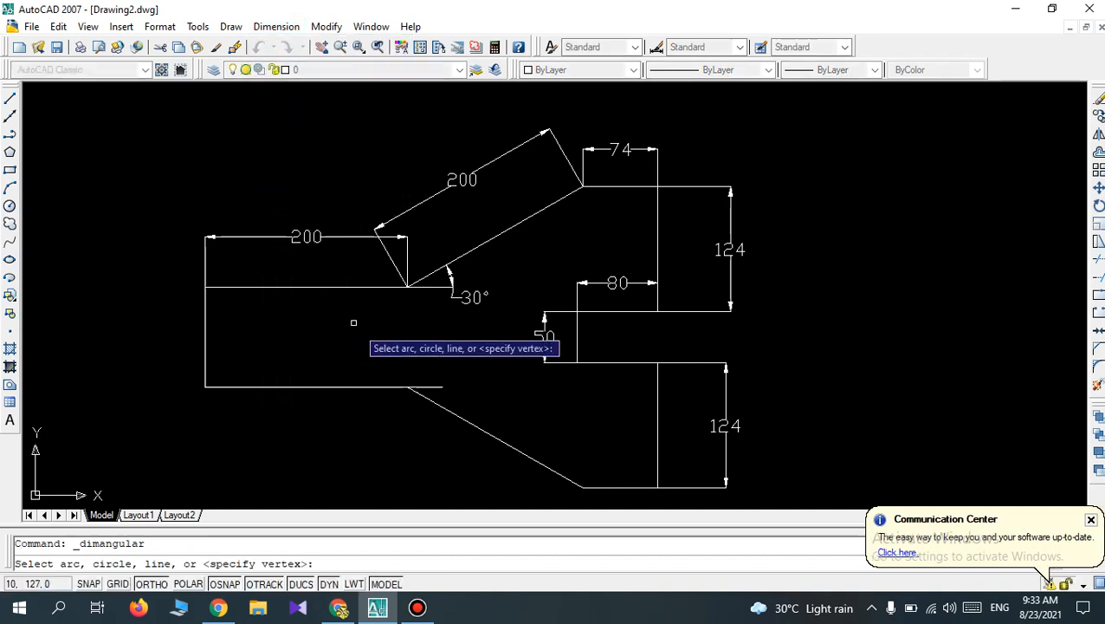
pyautogui.click(435, 386)
pyautogui.click(430, 398)
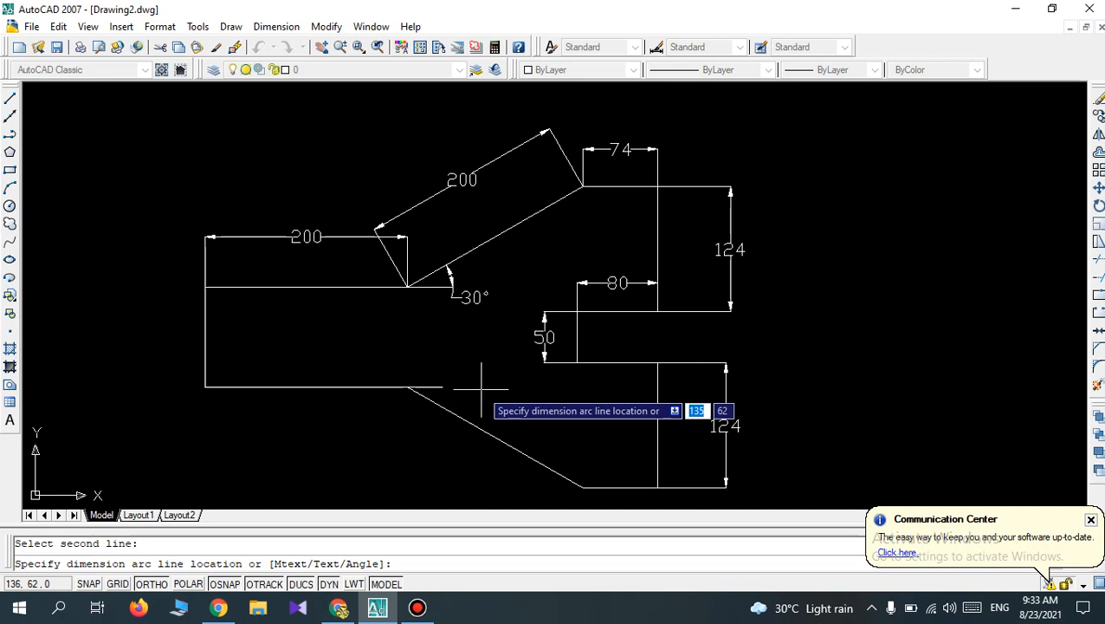
pyautogui.click(419, 426)
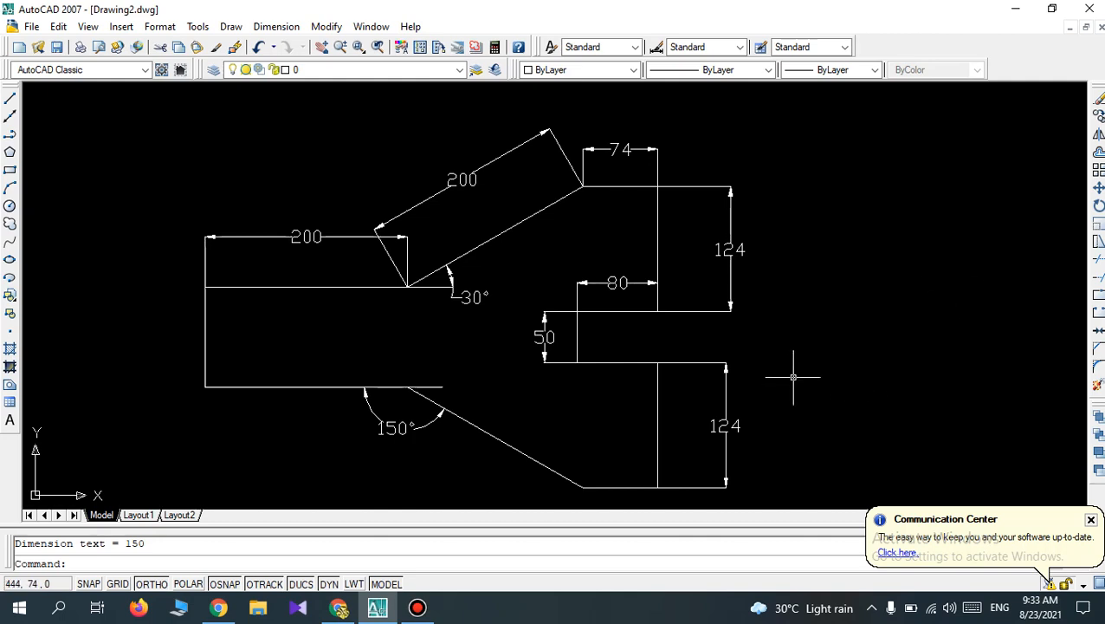
# Undo all dimensions and both reference lines until only the bare outline remains.
pyautogui.hotkey('ctrl', 'z')
pyautogui.hotkey('ctrl', 'z')
pyautogui.hotkey('ctrl', 'z')
pyautogui.hotkey('ctrl', 'z')
pyautogui.hotkey('ctrl', 'z')
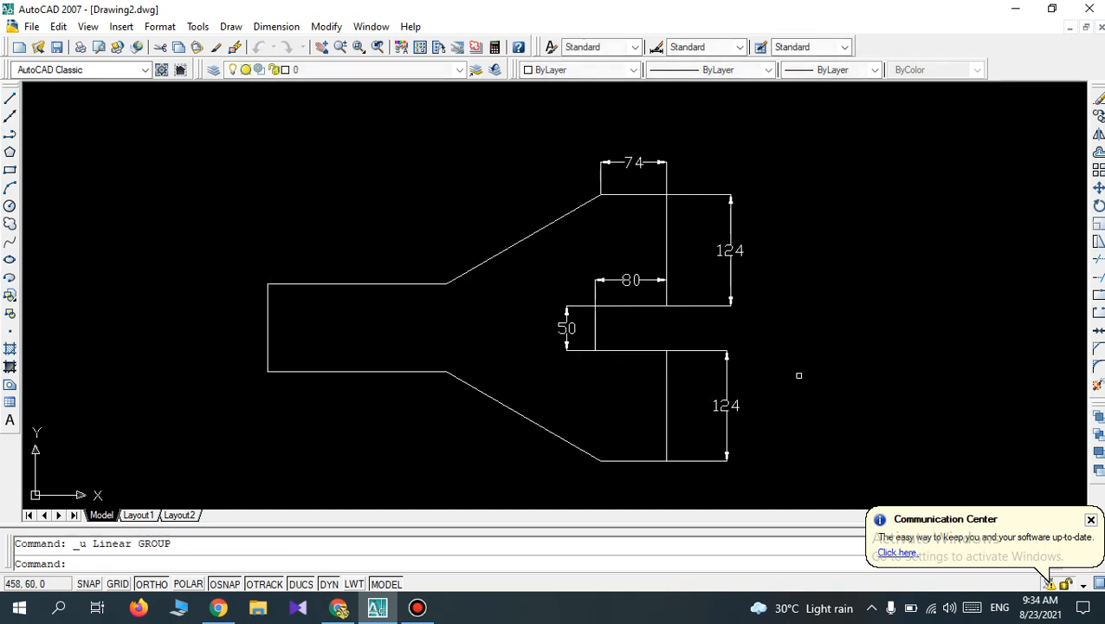
pyautogui.hotkey('ctrl', 'z')
pyautogui.hotkey('ctrl', 'z')
pyautogui.hotkey('ctrl', 'z')
pyautogui.hotkey('ctrl', 'z')
pyautogui.hotkey('ctrl', 'z')
pyautogui.hotkey('ctrl', 'z')
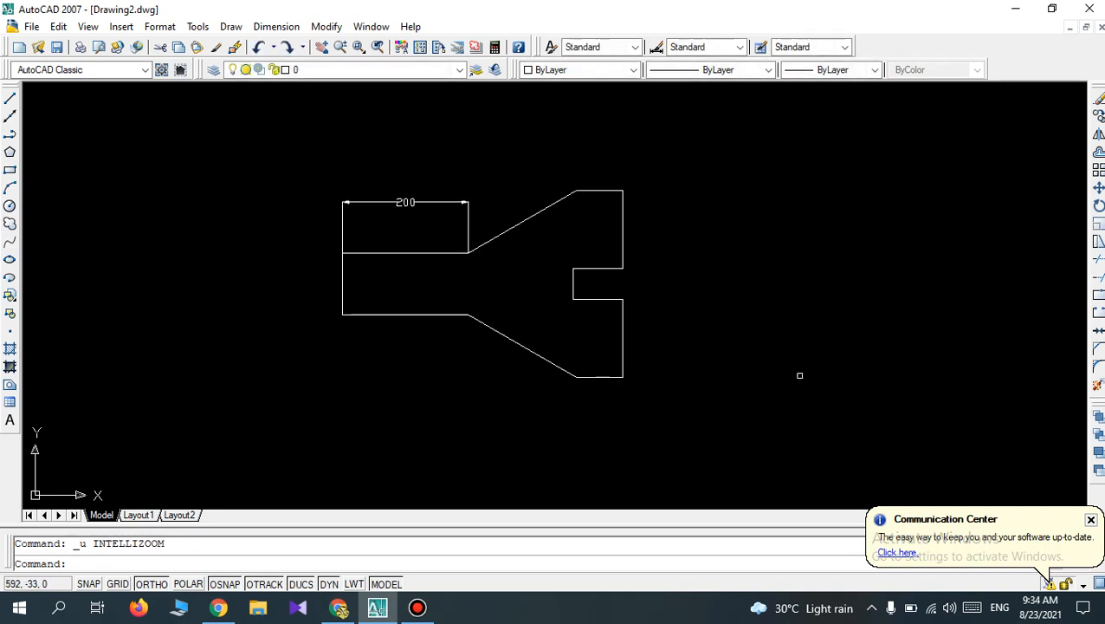
pyautogui.hotkey('ctrl', 'z')
pyautogui.scroll(1, 799, 375)
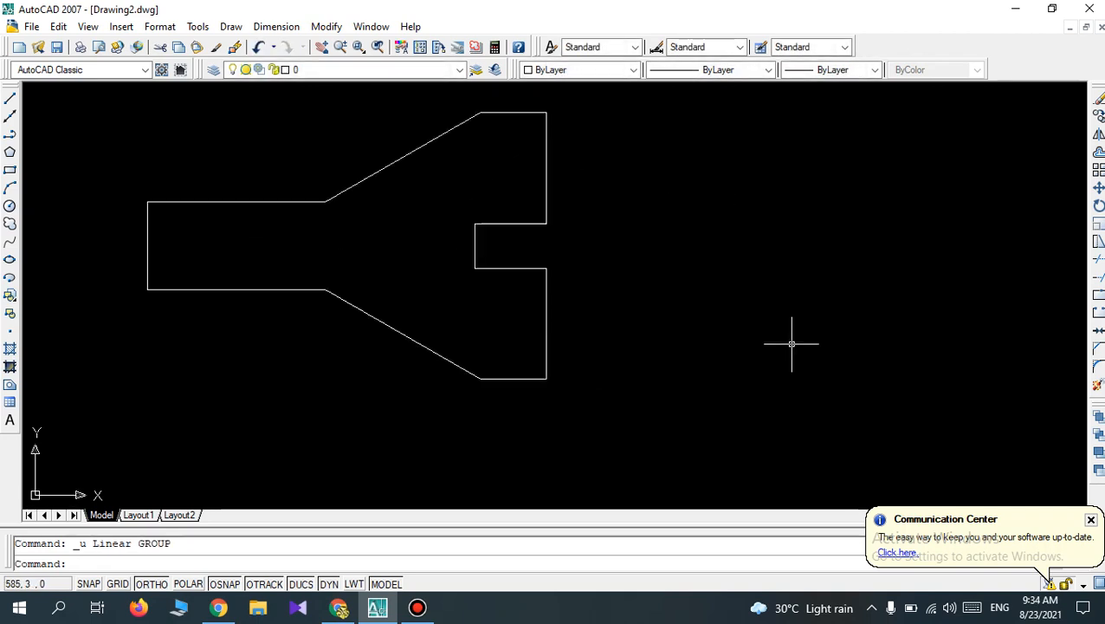
pyautogui.scroll(-1, 791, 344)
pyautogui.scroll(1, 777, 345)
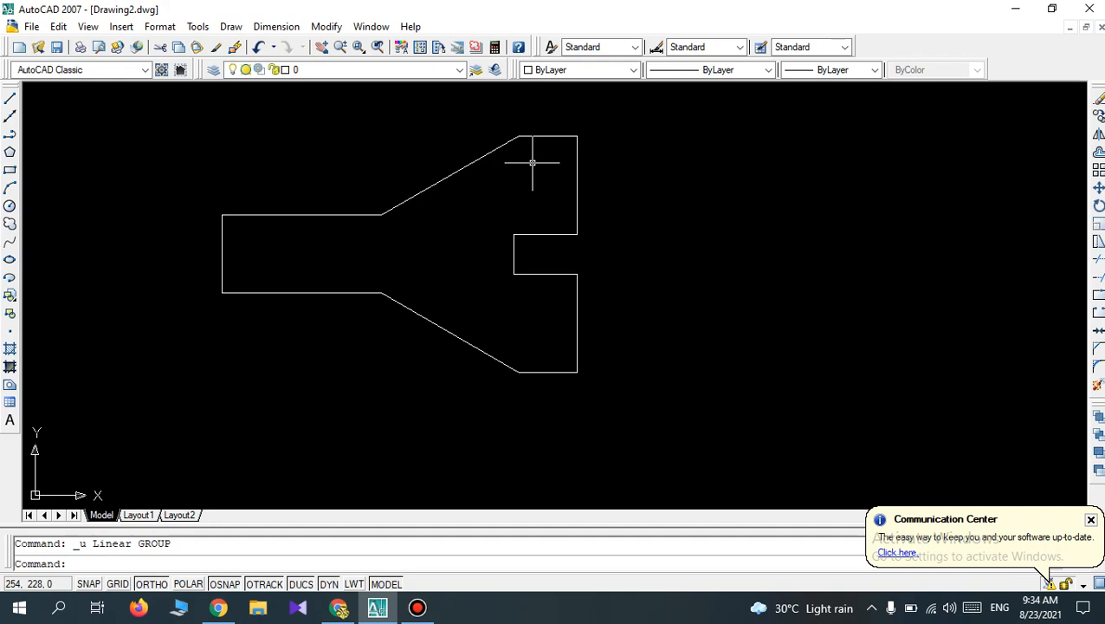
# Review the line, arrowhead and text settings of the Standard dimension style's overrides, including arrow size and text height.
pyautogui.click(267, 27)
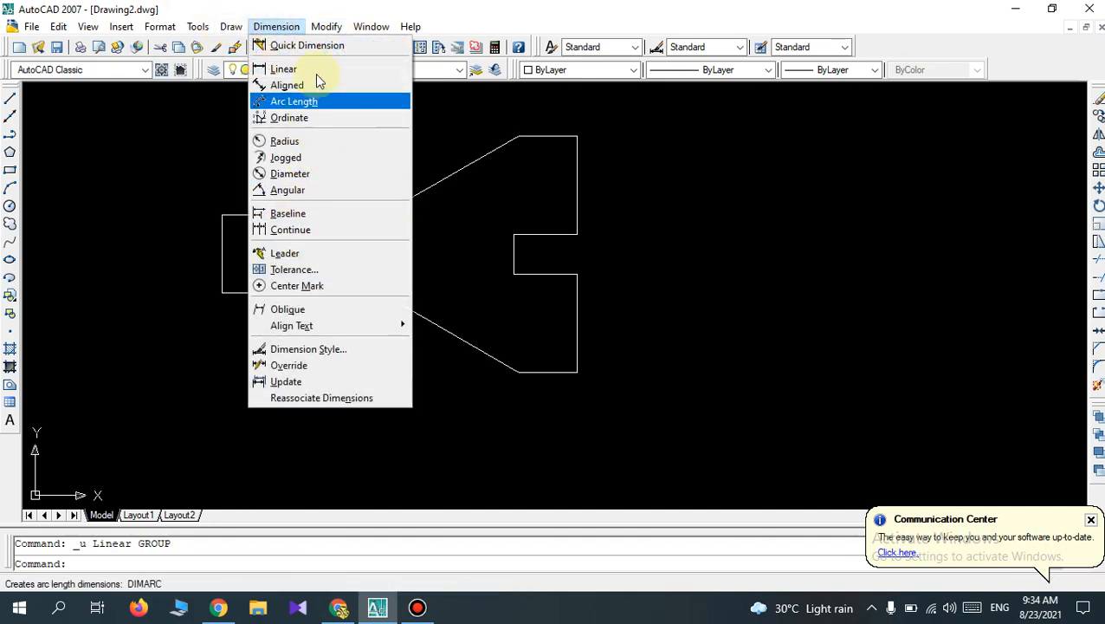
pyautogui.click(327, 358)
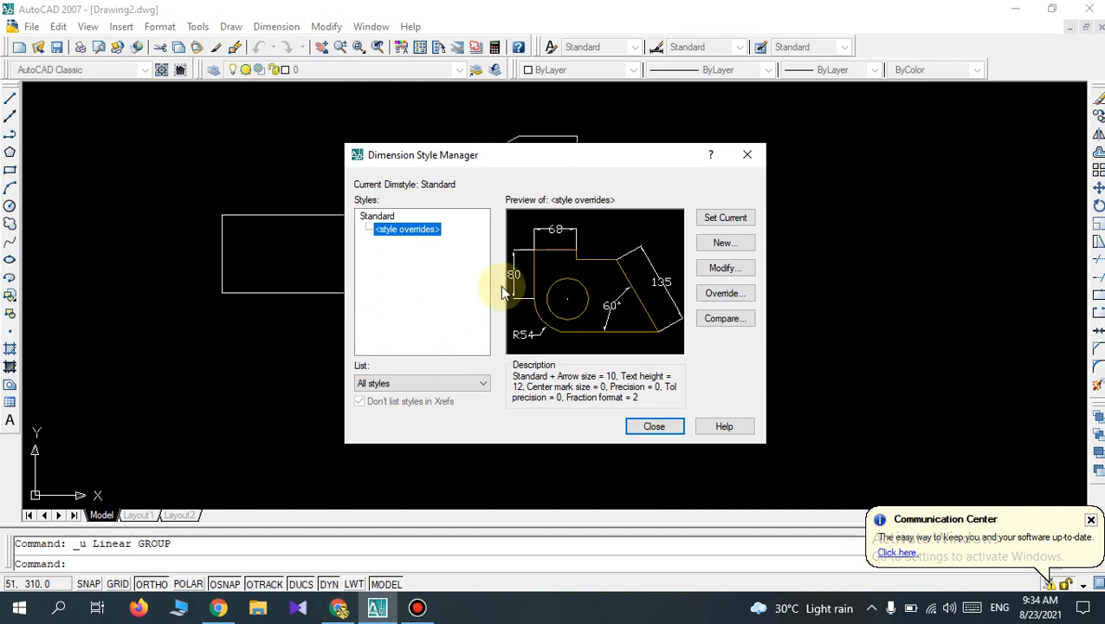
pyautogui.click(731, 270)
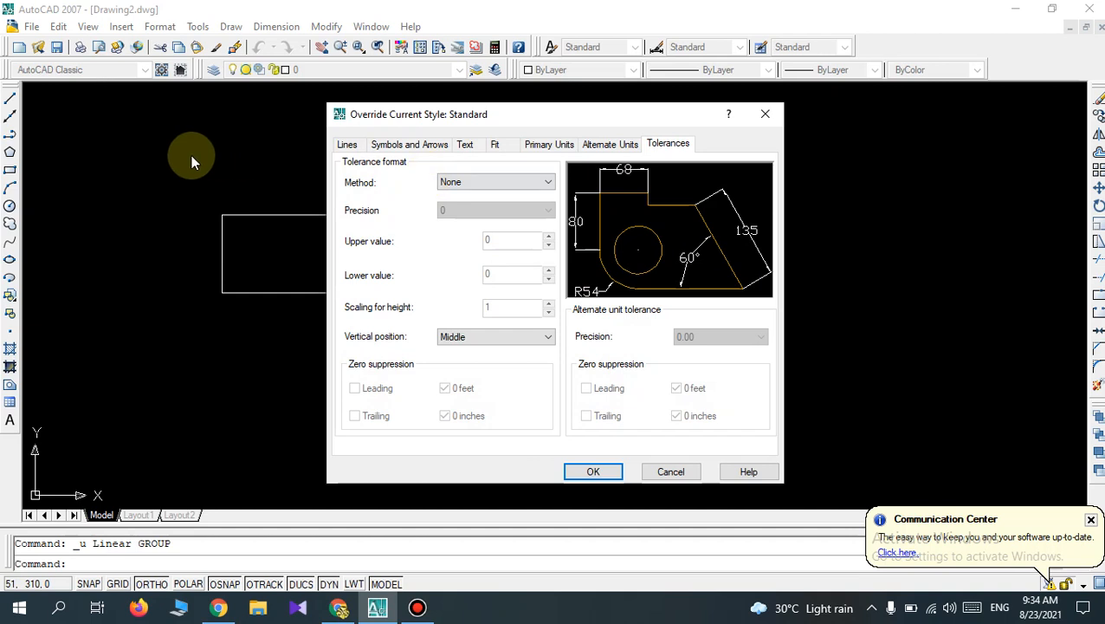
pyautogui.click(347, 144)
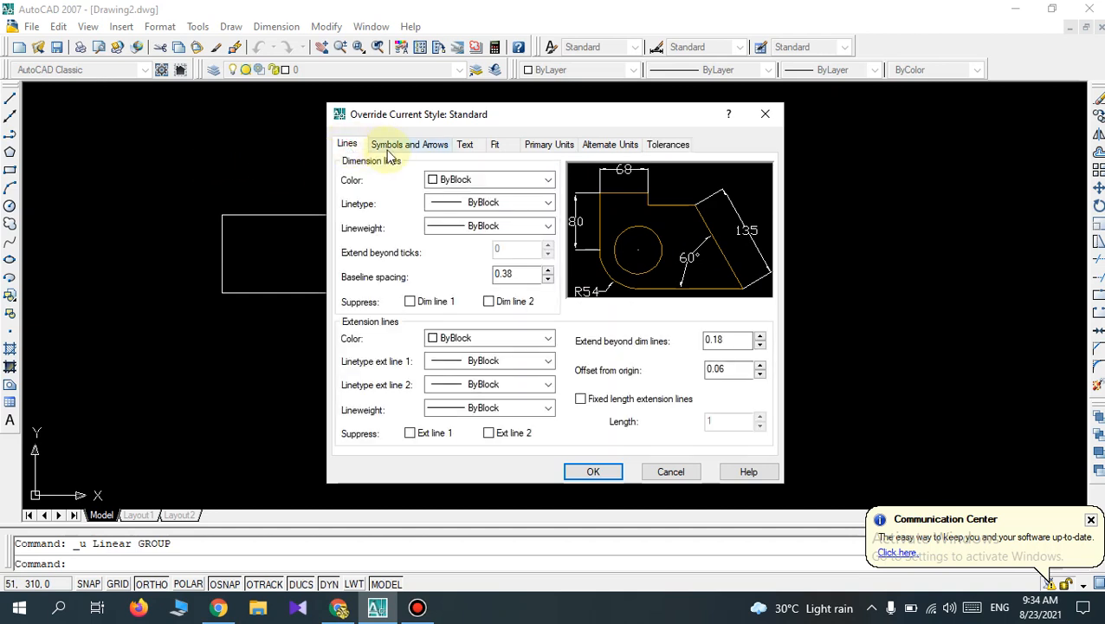
pyautogui.click(388, 149)
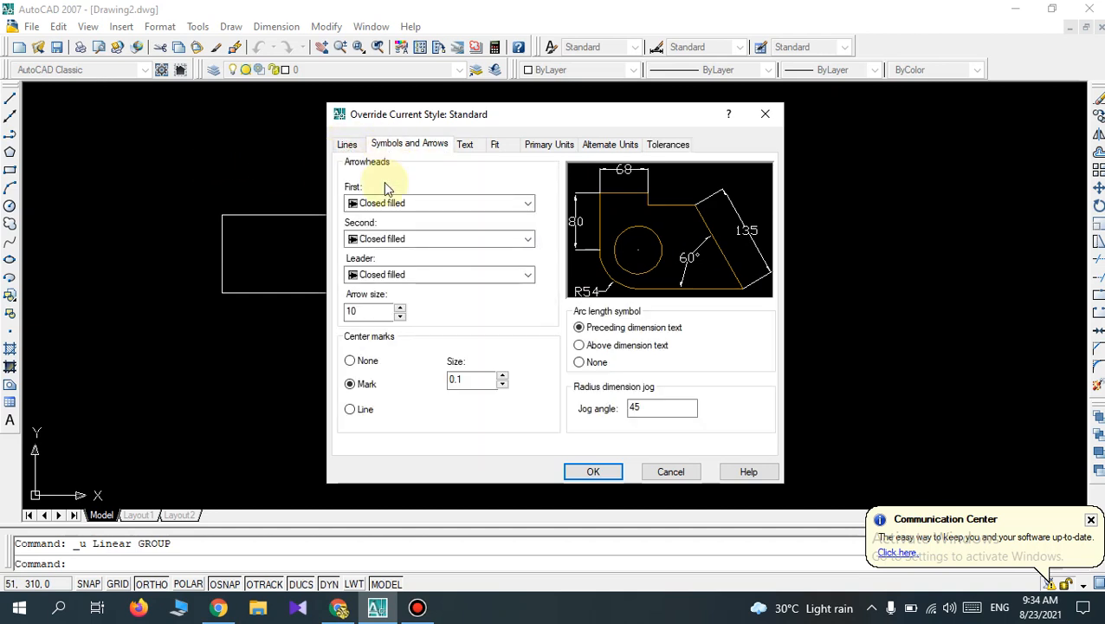
pyautogui.click(367, 313)
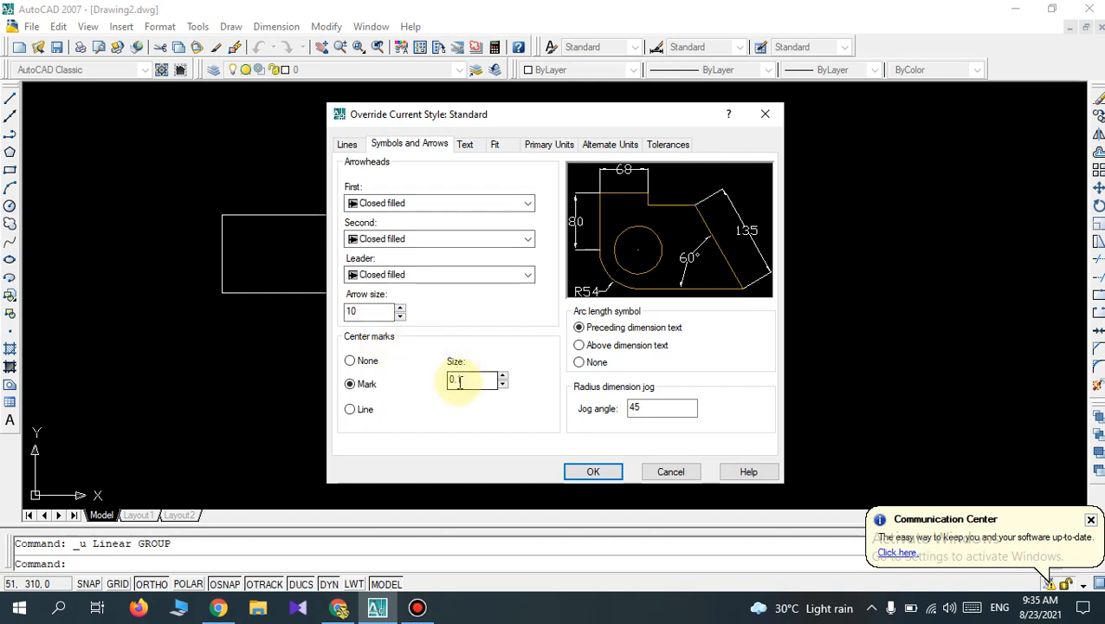
pyautogui.click(472, 147)
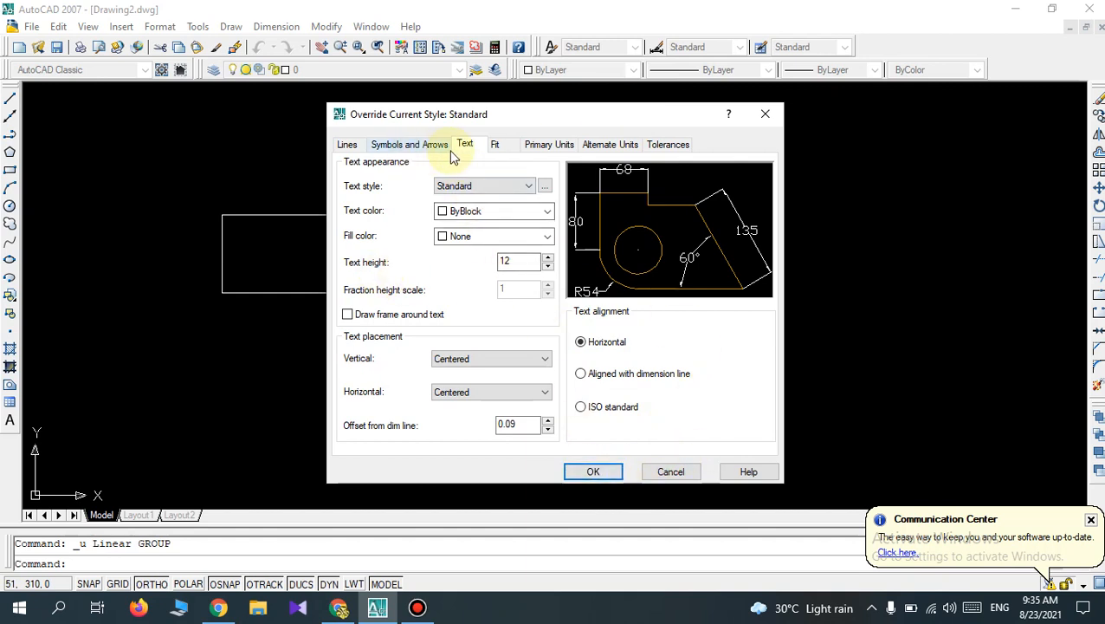
pyautogui.click(594, 472)
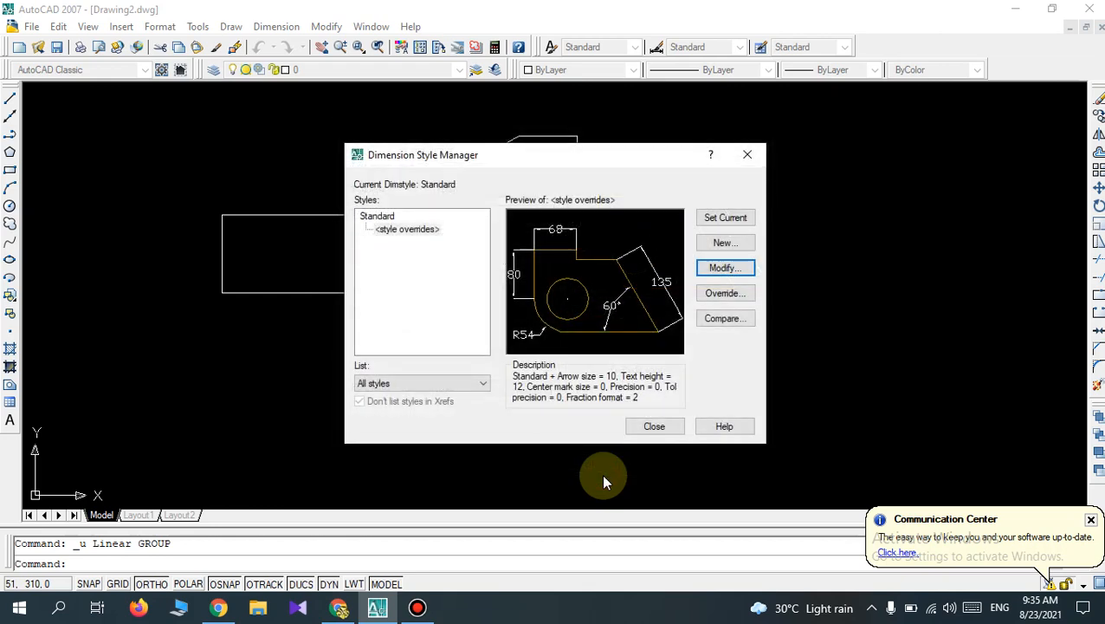
# Recheck the text height of the Standard style overrides, set the overrides as current and leave the Dimension Style Manager.
pyautogui.click(743, 272)
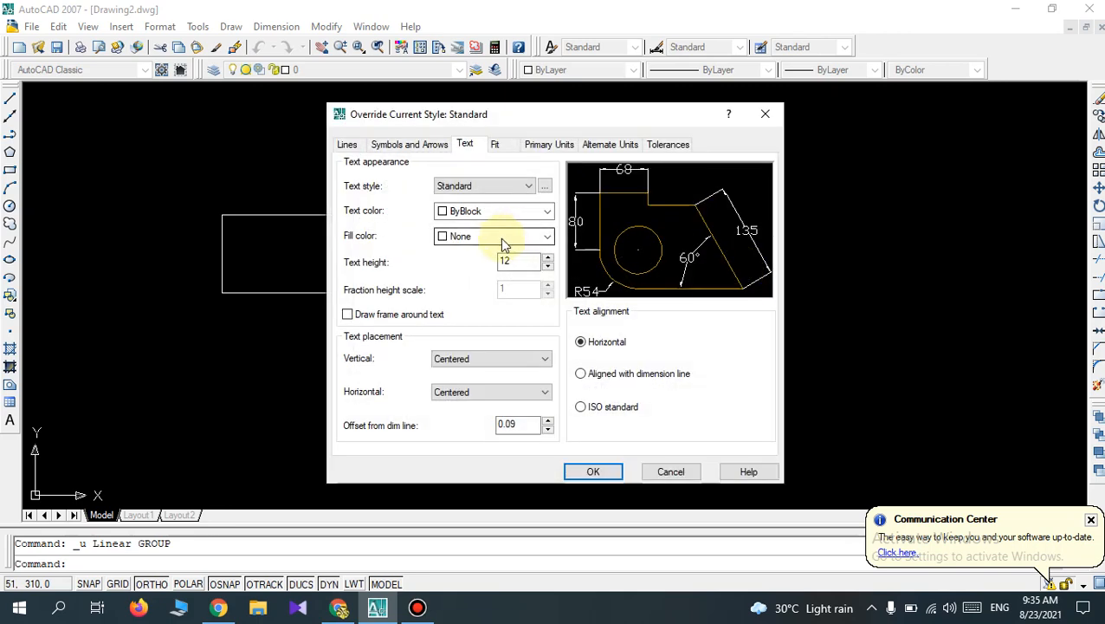
pyautogui.click(504, 261)
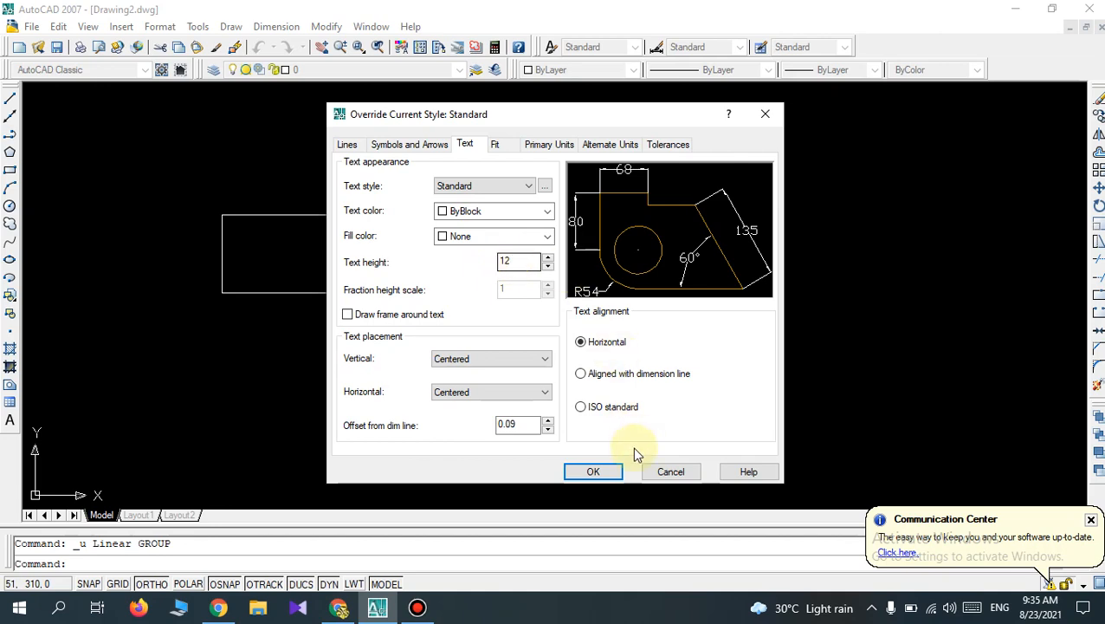
pyautogui.click(592, 470)
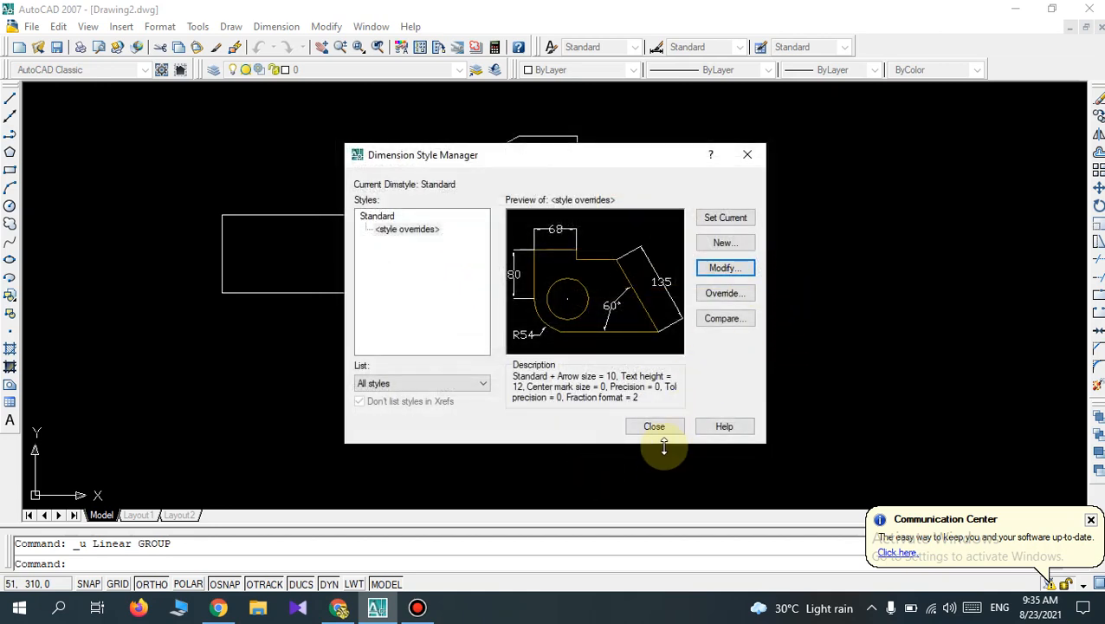
pyautogui.click(726, 220)
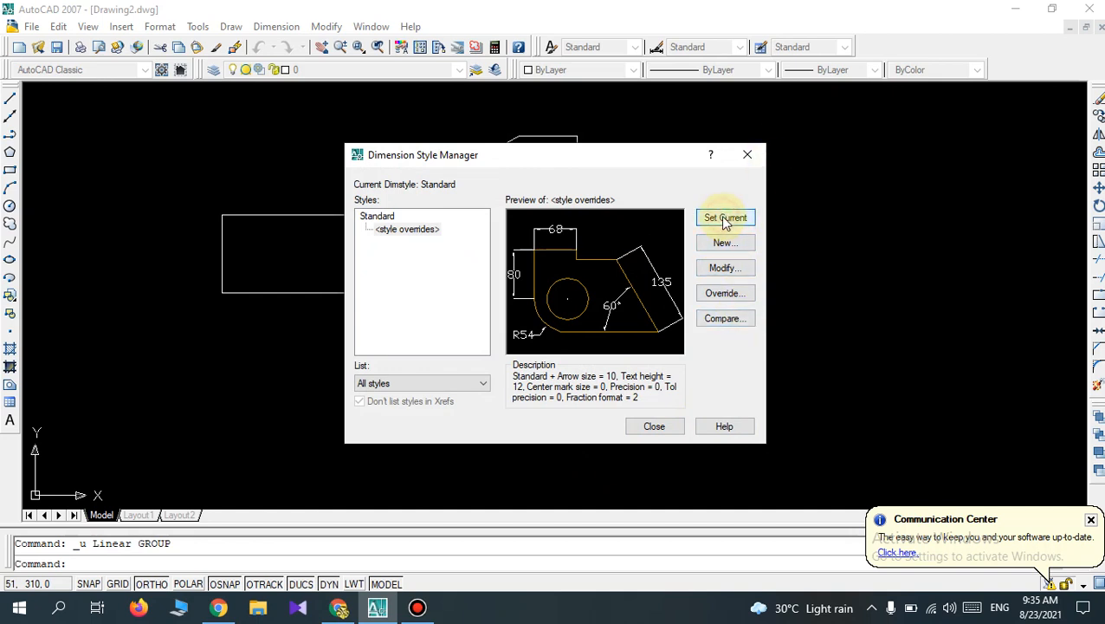
pyautogui.click(655, 426)
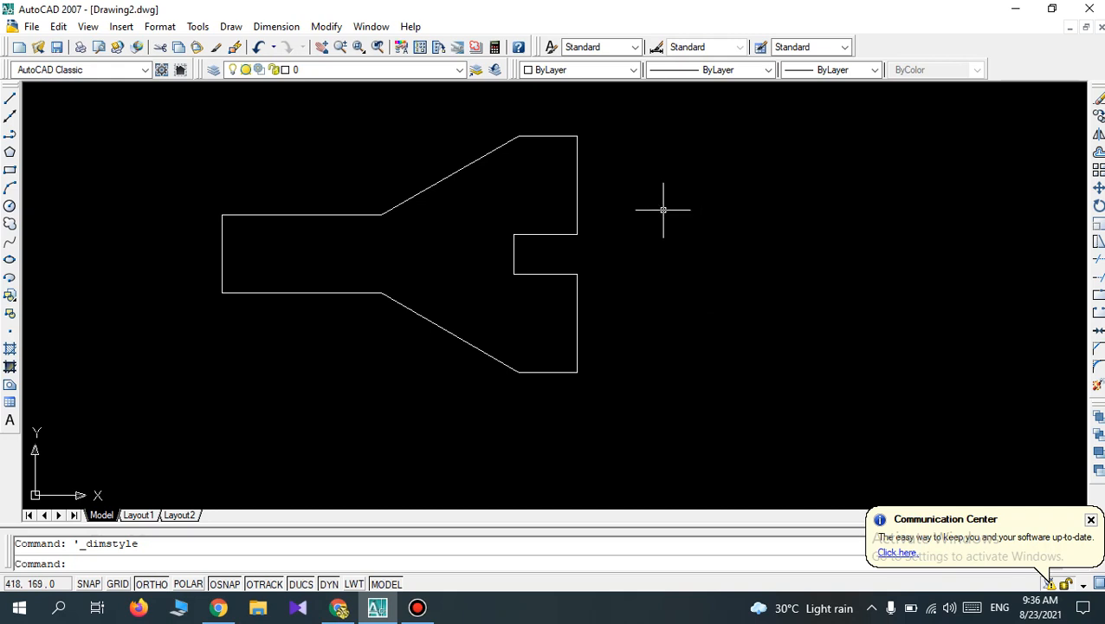
pyautogui.press('Escape')
pyautogui.scroll(-2, 663, 209)
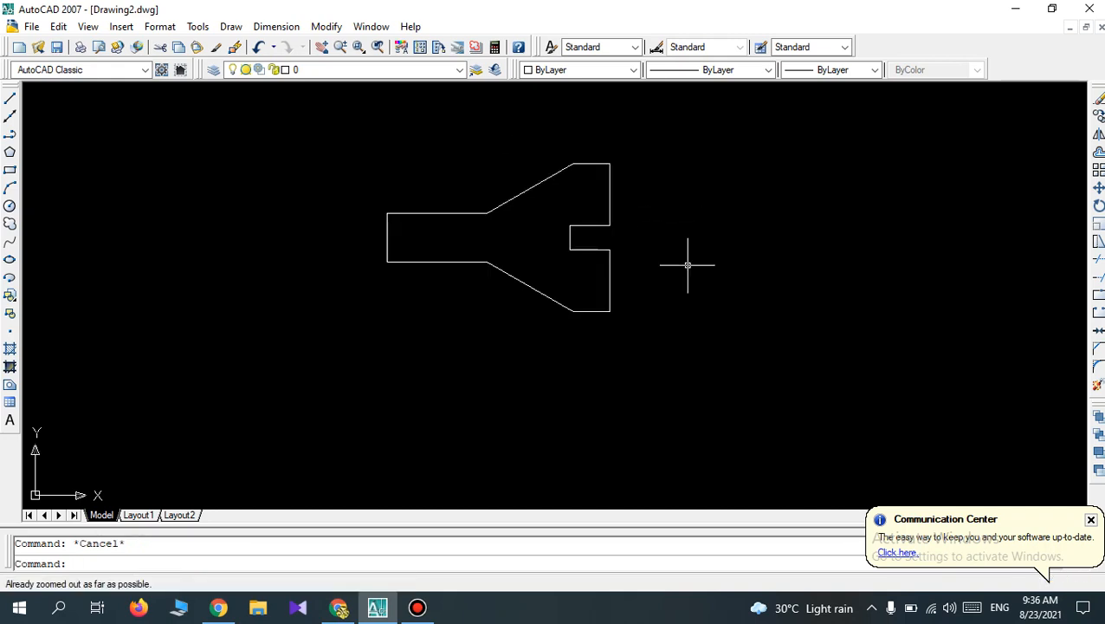
pyautogui.scroll(-1, 697, 186)
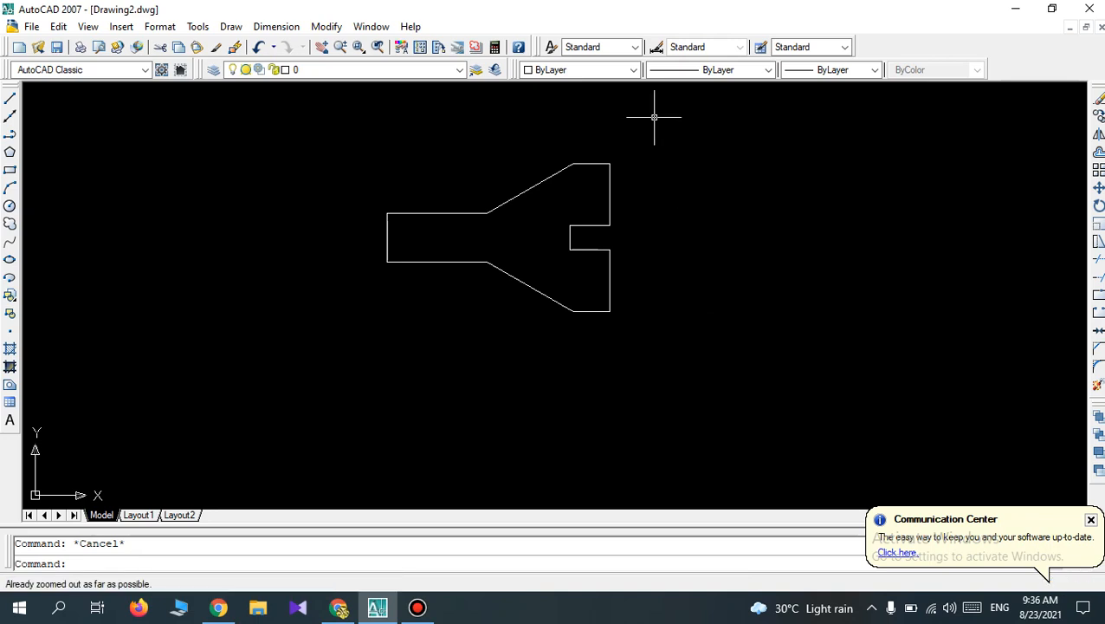
pyautogui.scroll(1, 658, 117)
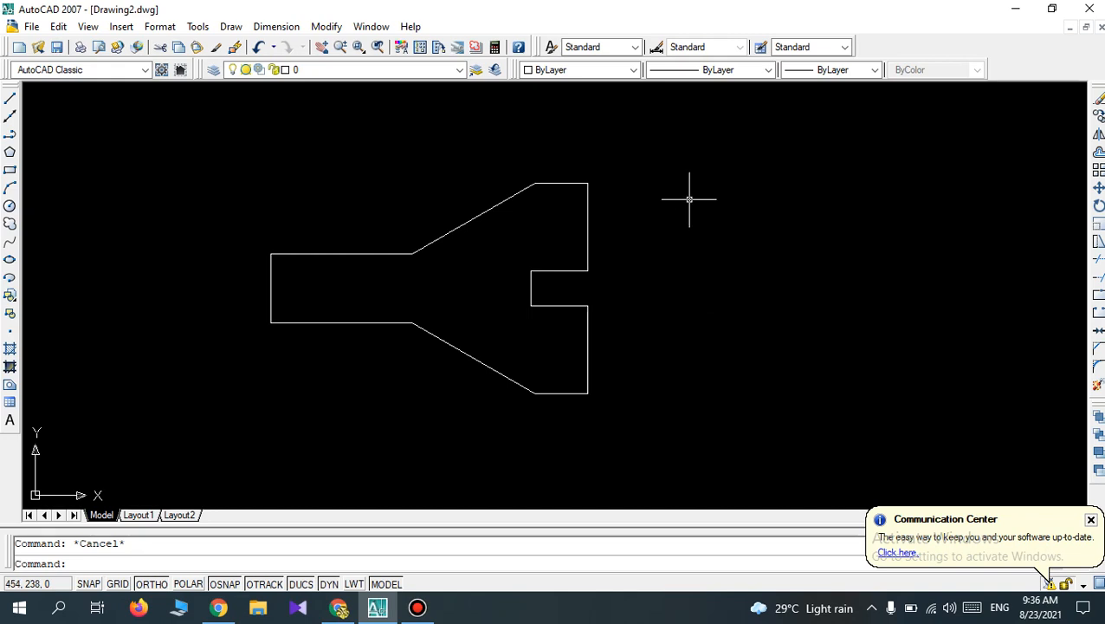
pyautogui.scroll(-2, 689, 200)
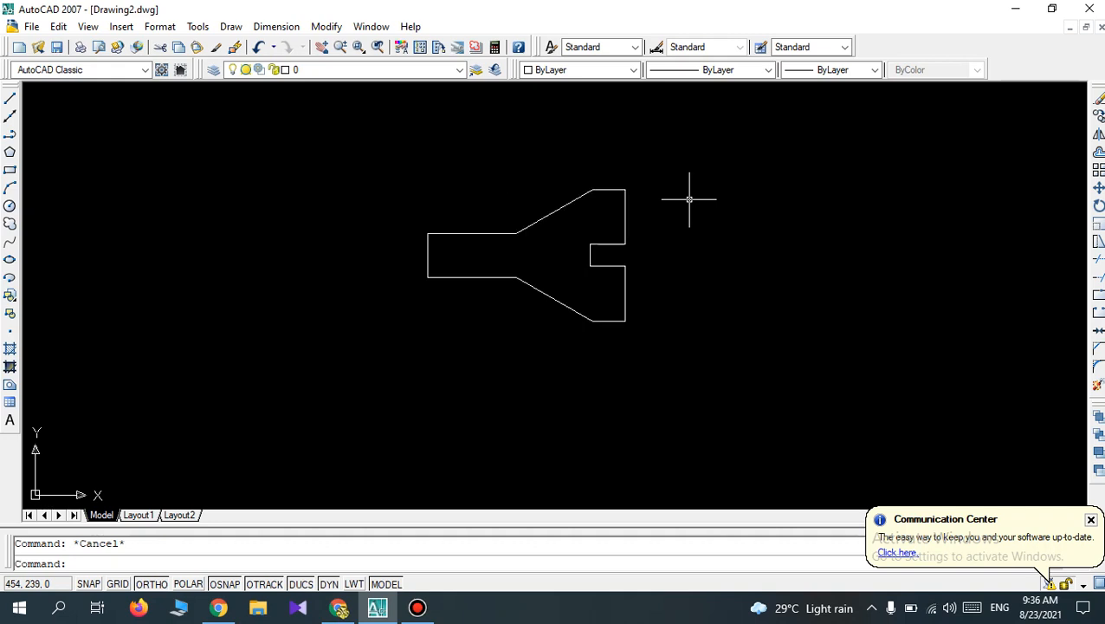
pyautogui.scroll(3, 689, 199)
pyautogui.scroll(-2, 689, 199)
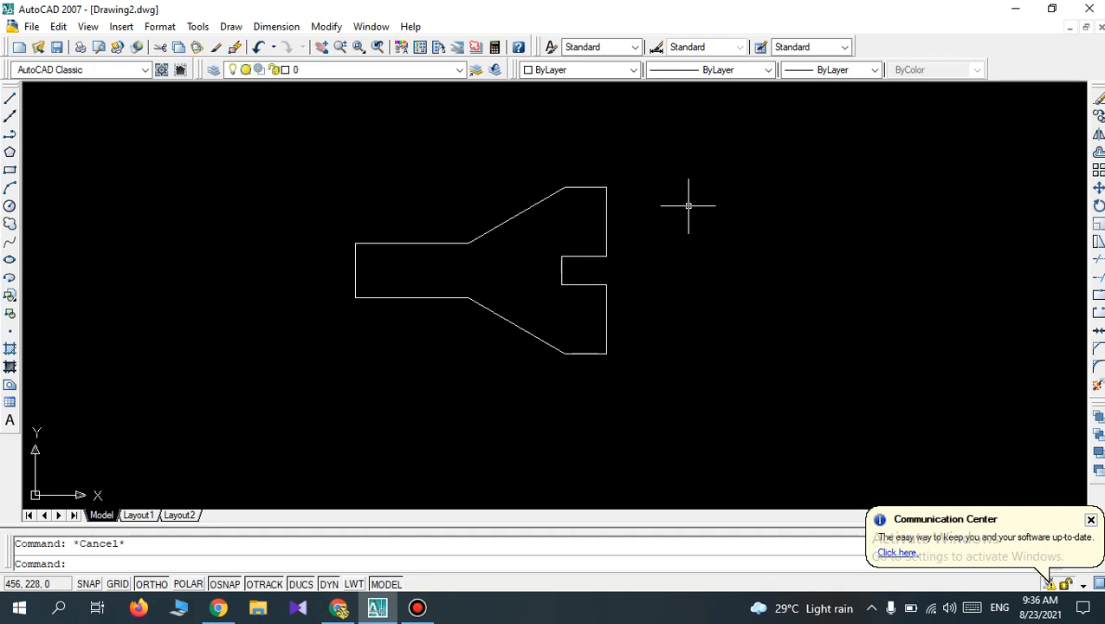
# Copy the whole outline horizontally about 665 mm to the right, using its upper-left corner as the base point.
pyautogui.click(1097, 123)
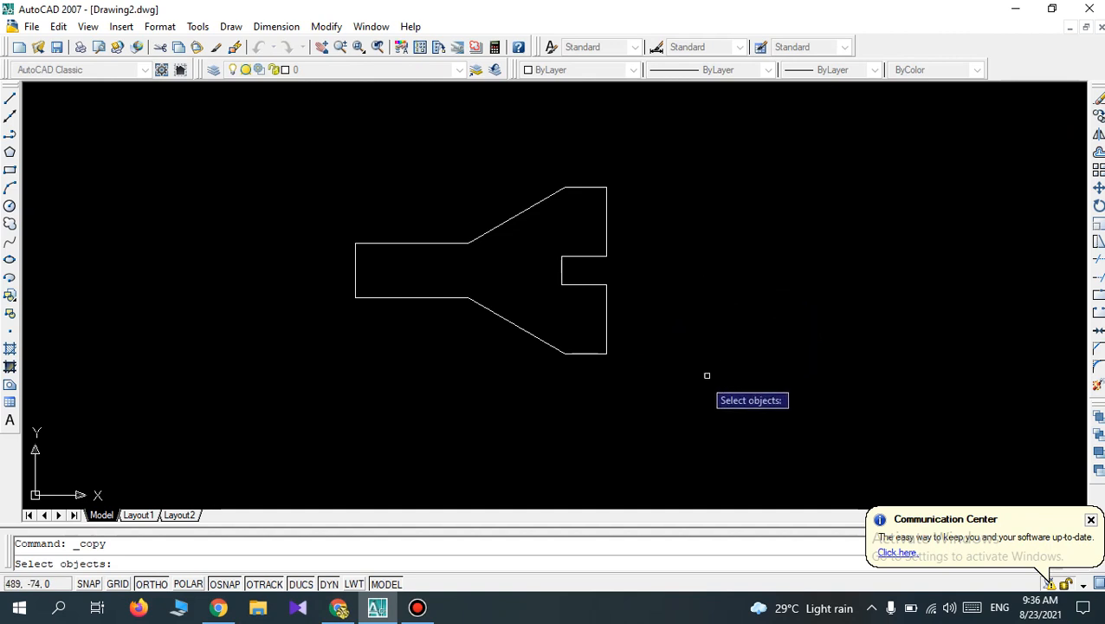
pyautogui.click(655, 396)
pyautogui.click(285, 161)
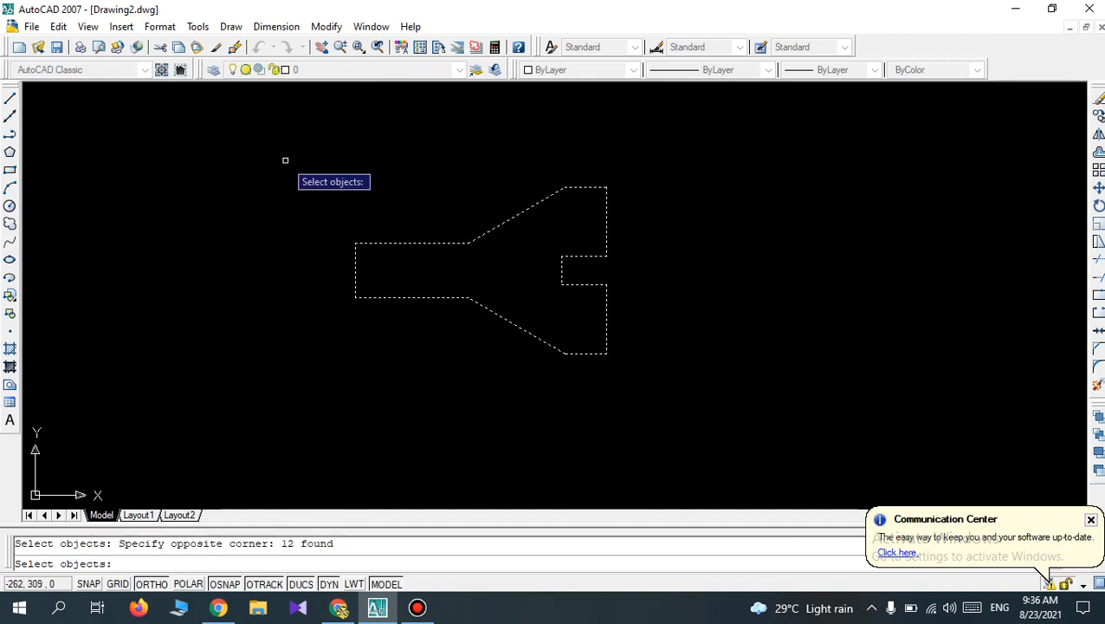
pyautogui.press('Return')
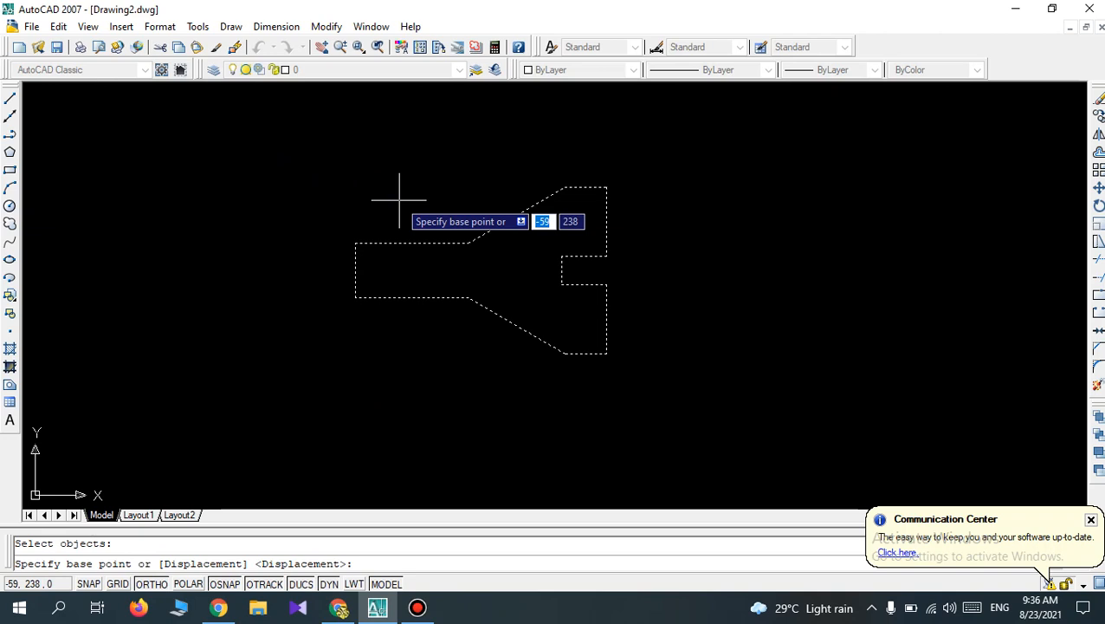
pyautogui.click(355, 243)
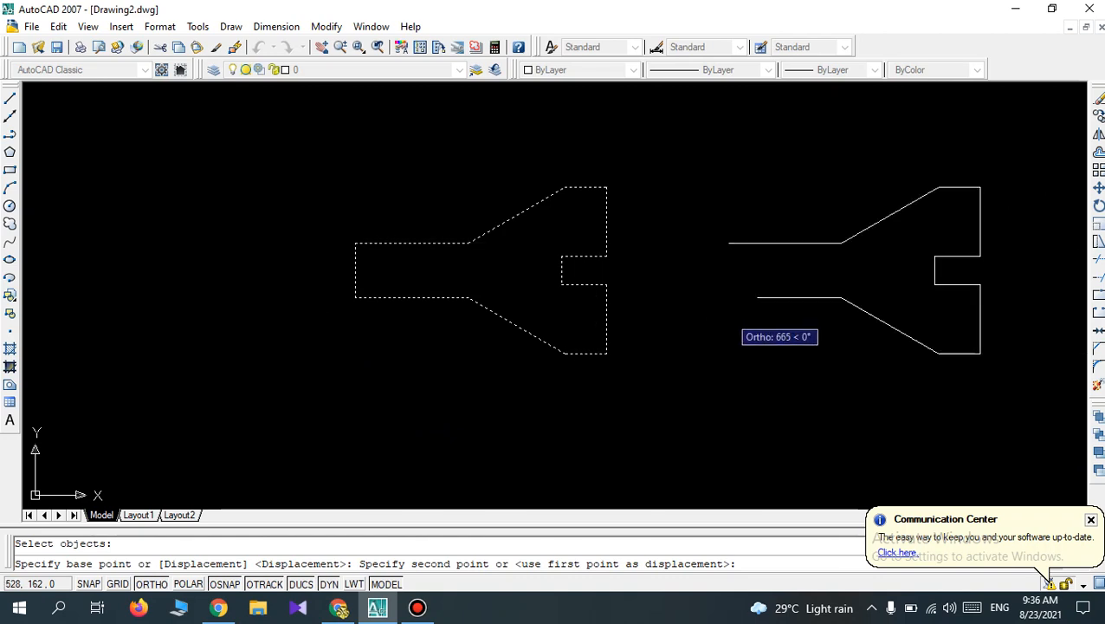
pyautogui.click(730, 243)
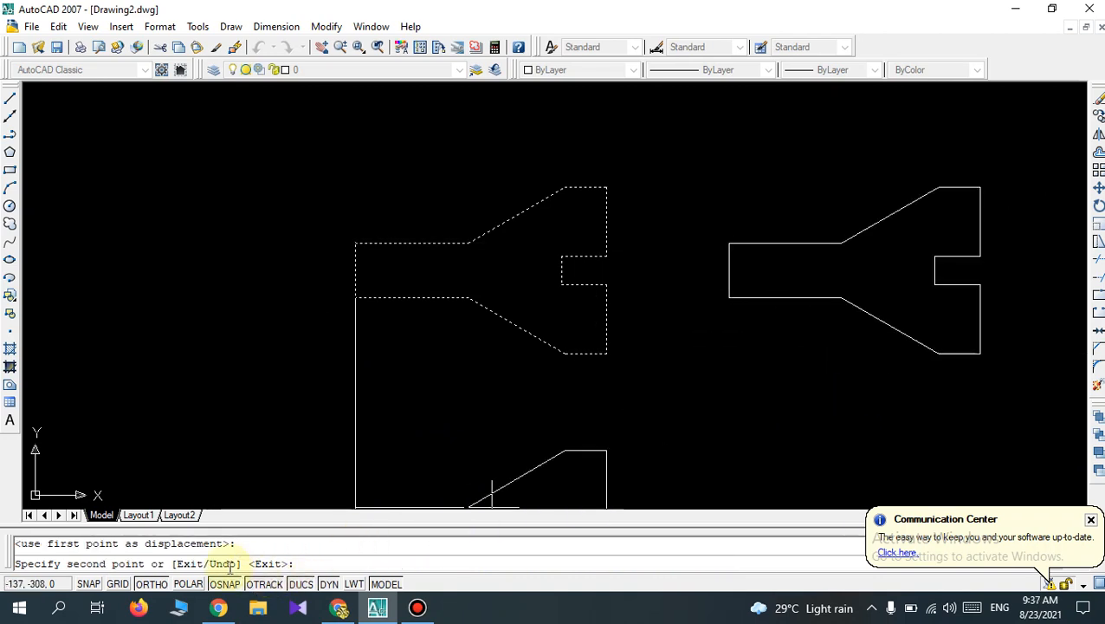
# With Ortho off, place four more copies, above and below the right-hand one and two at far left, and undo the whole copy operation.
pyautogui.click(150, 583)
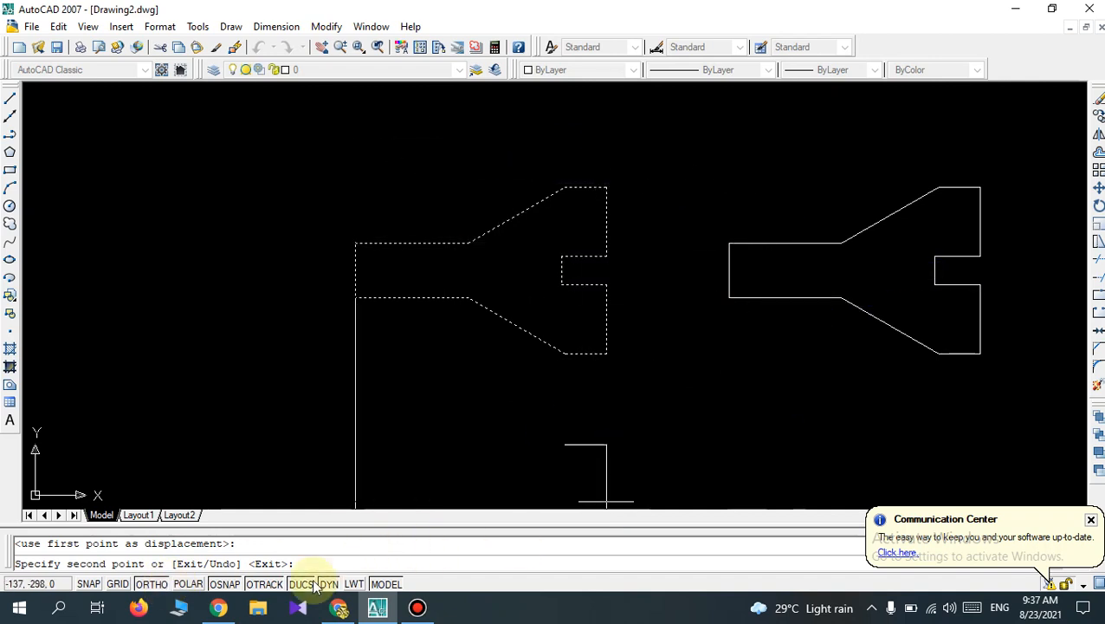
pyautogui.click(150, 584)
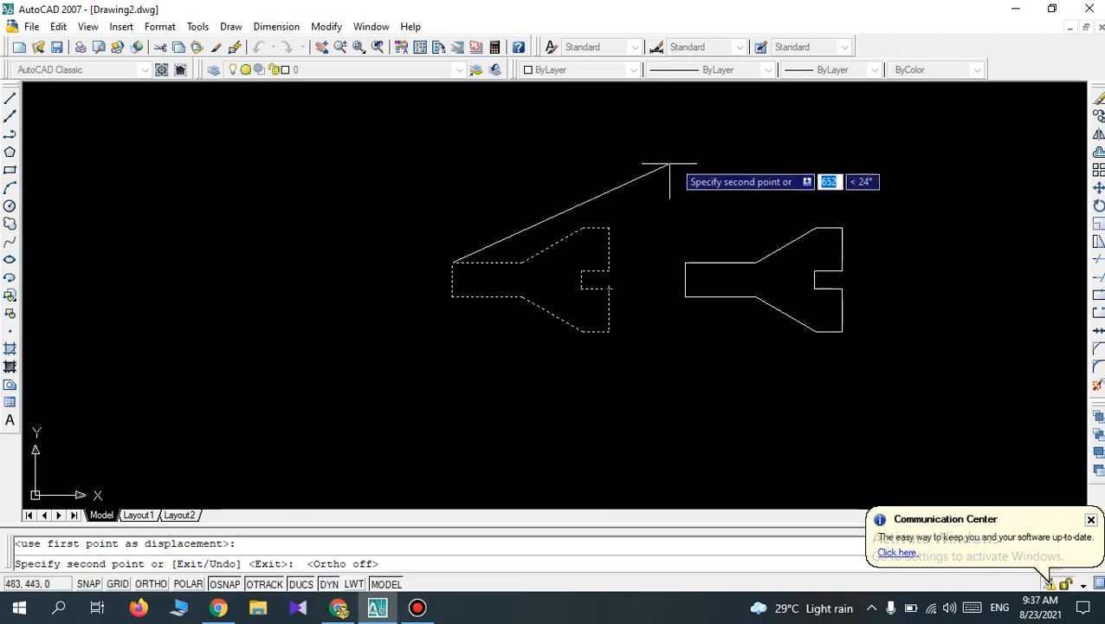
pyautogui.click(687, 140)
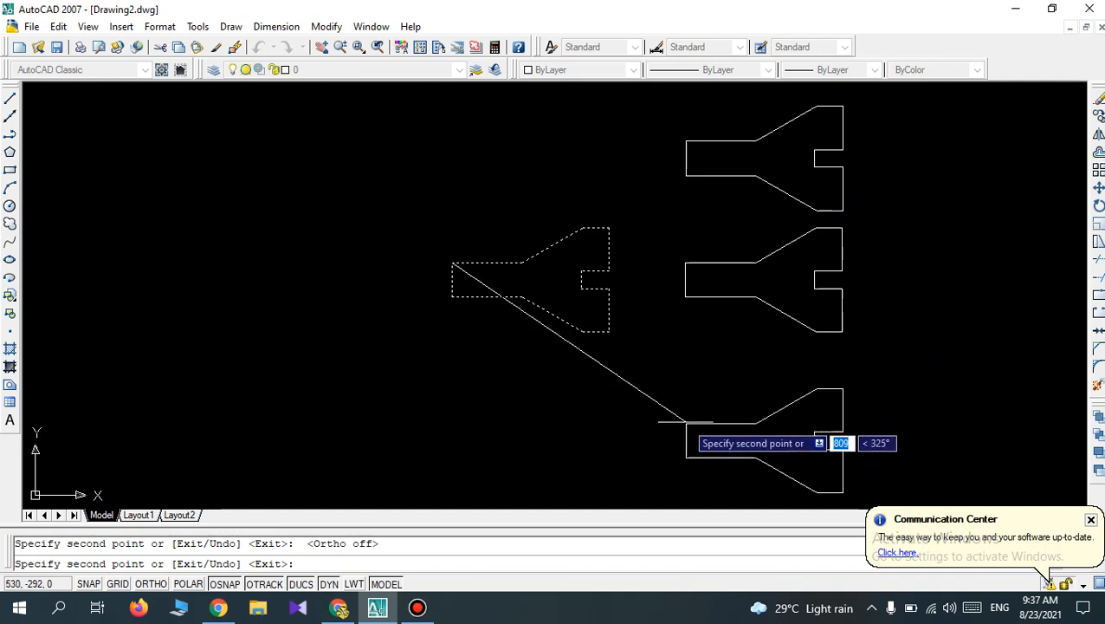
pyautogui.click(686, 396)
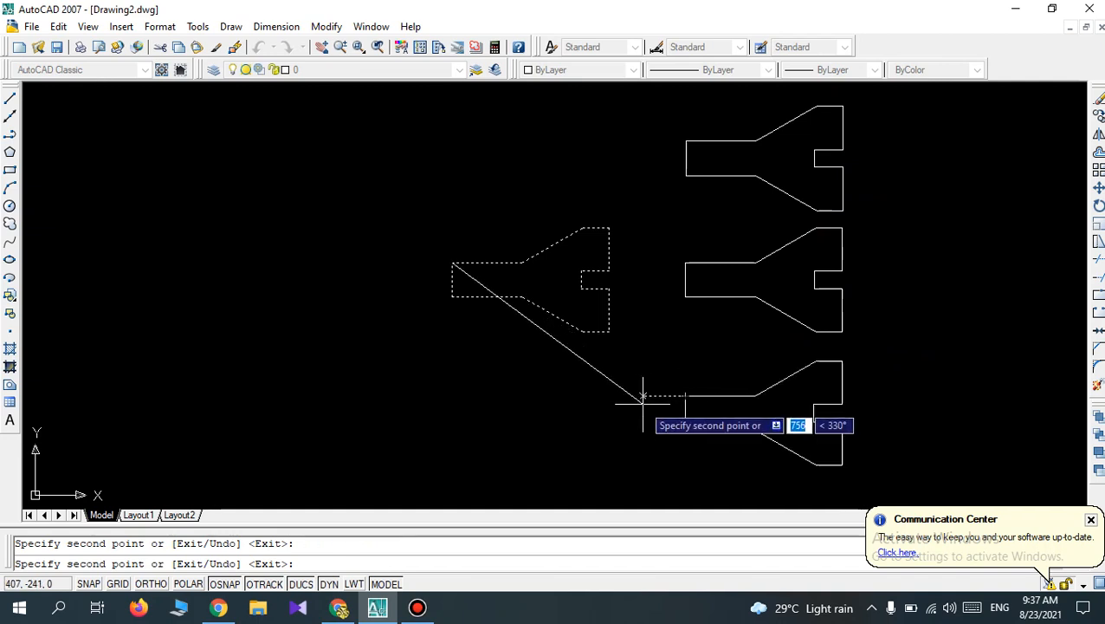
pyautogui.click(137, 327)
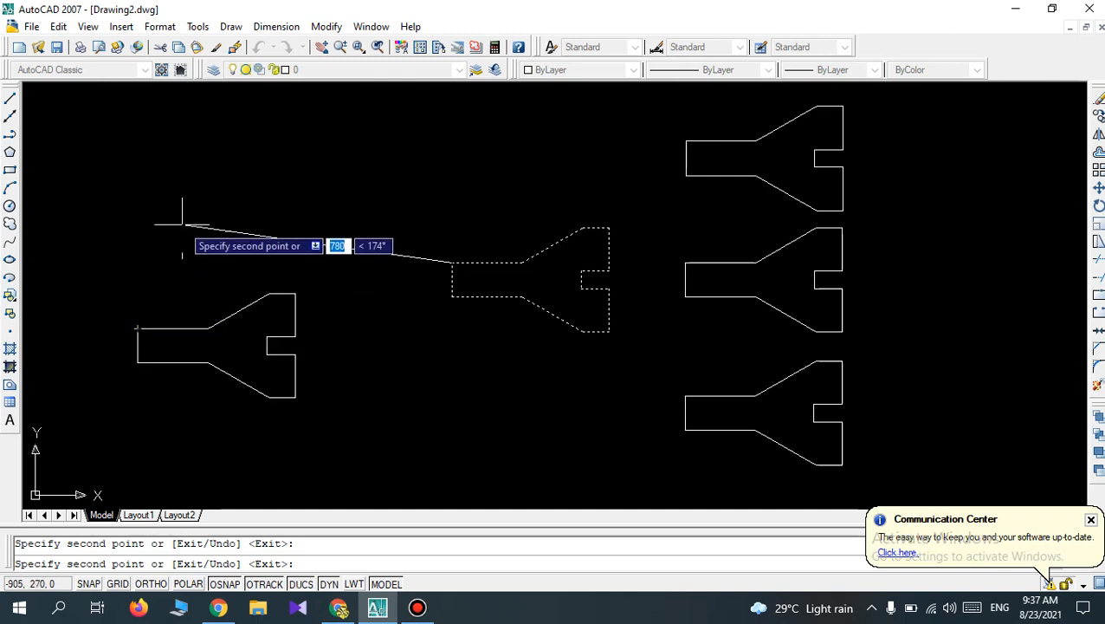
pyautogui.click(136, 186)
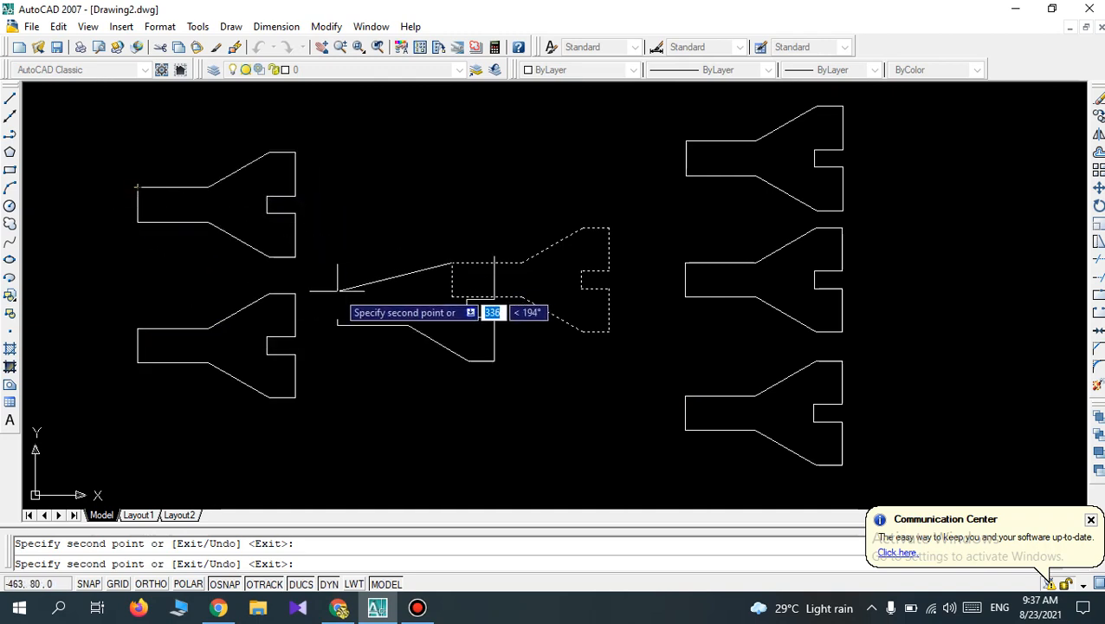
pyautogui.press('Escape')
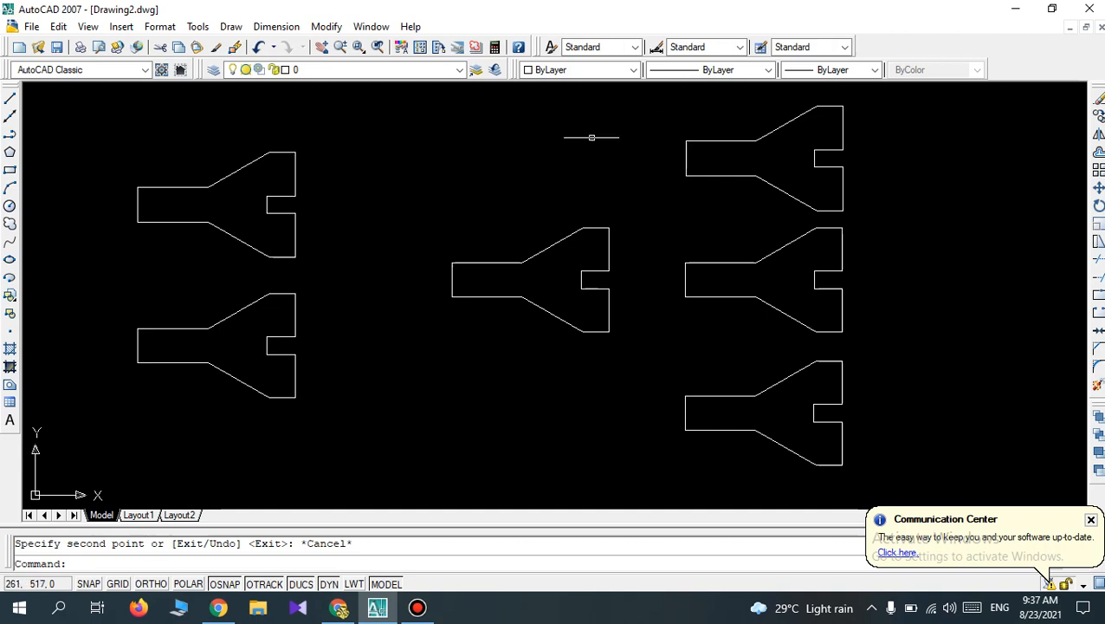
pyautogui.hotkey('ctrl', 'z')
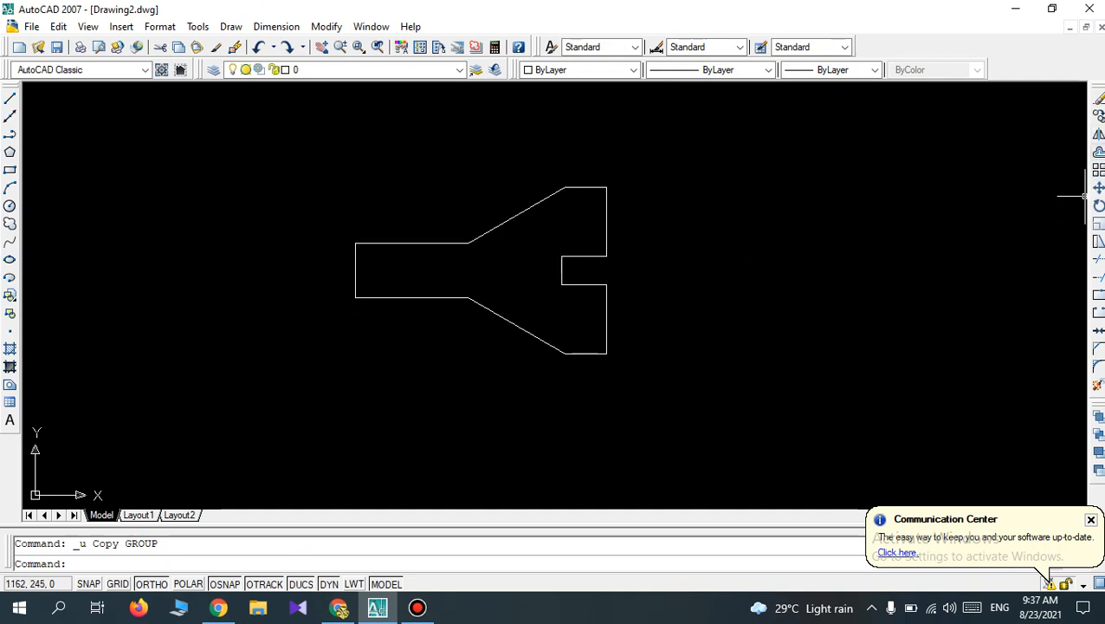
# Copy the outline from the notch's inner upper corner, placing one copy about 618 mm to the right and another to the left with Ortho on.
pyautogui.click(1097, 118)
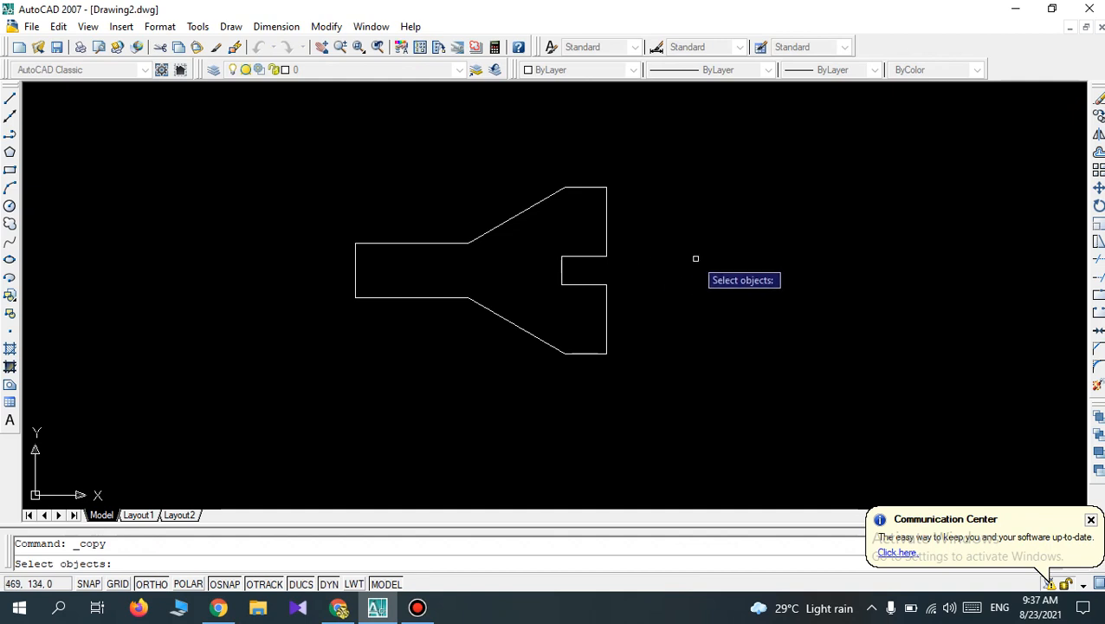
pyautogui.click(657, 396)
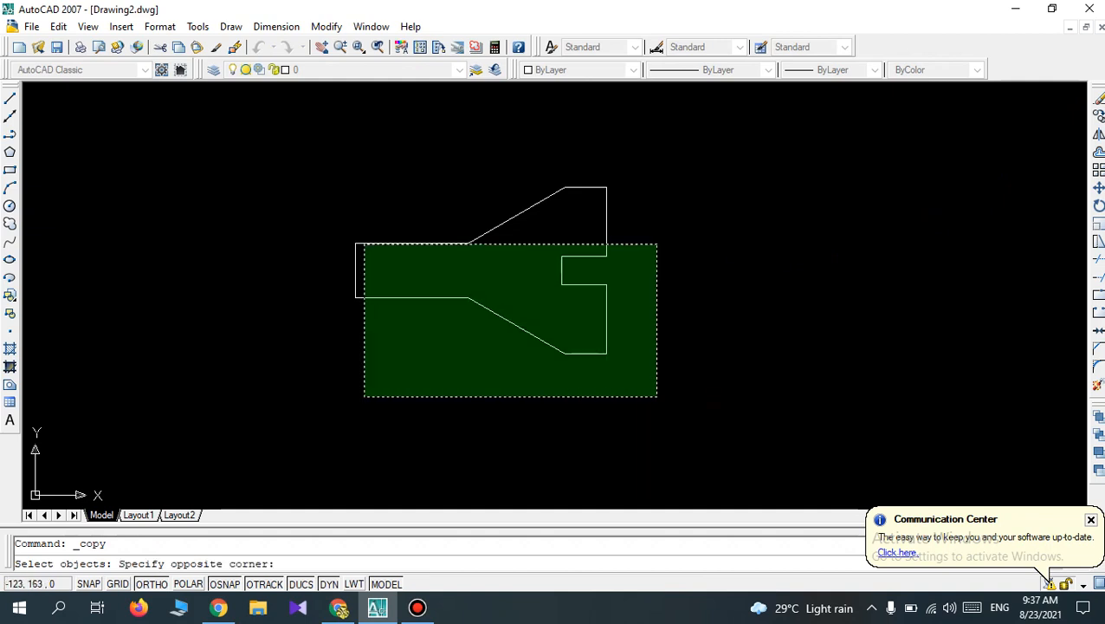
pyautogui.click(328, 168)
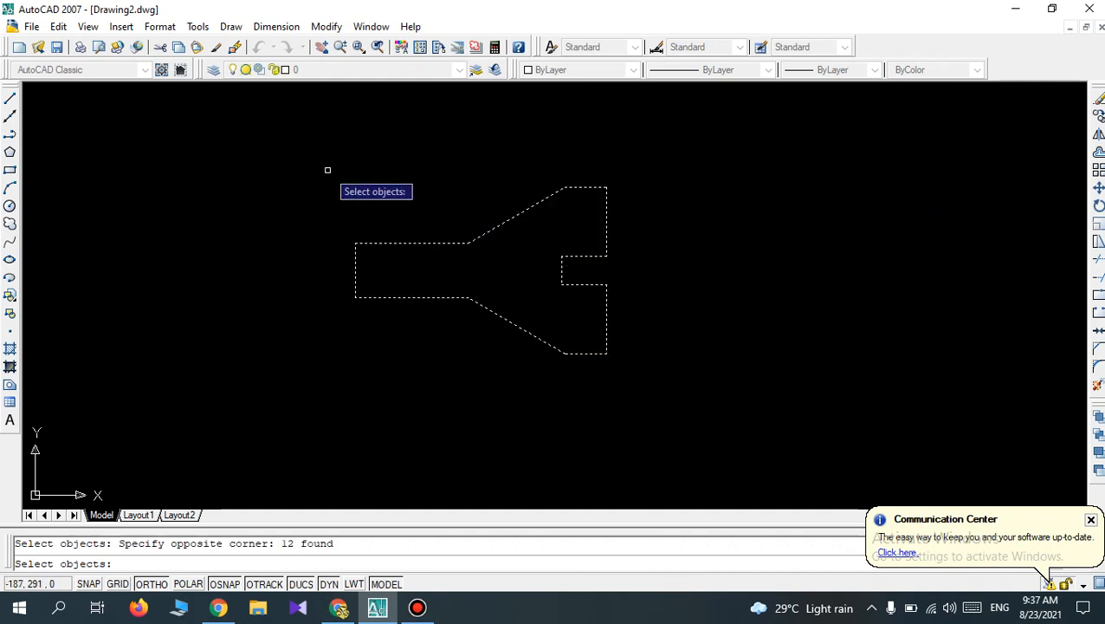
pyautogui.press('Return')
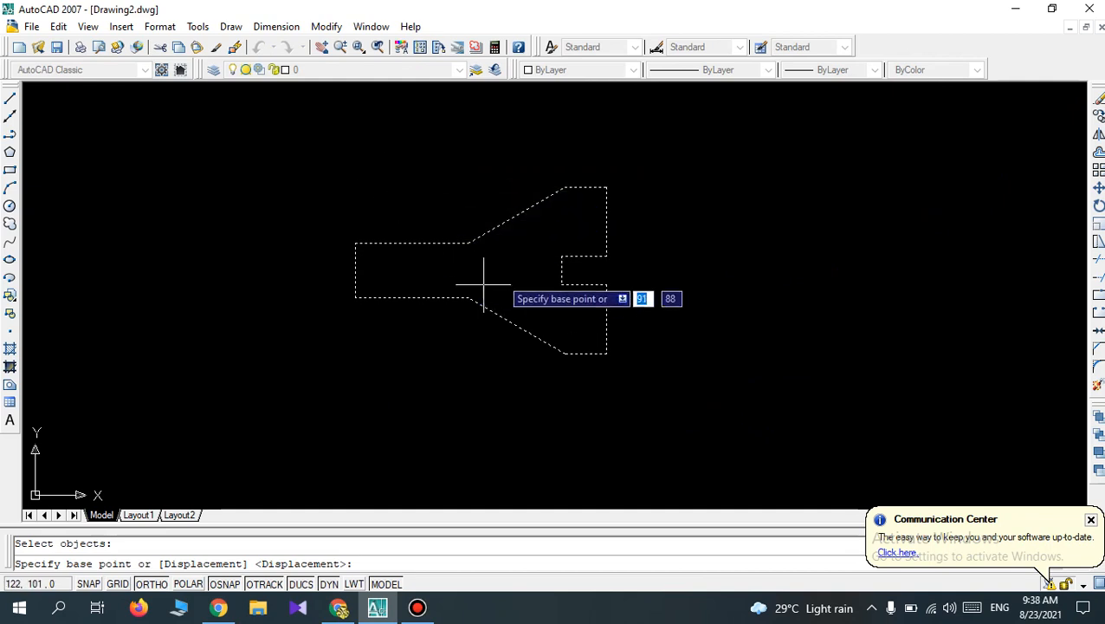
pyautogui.click(562, 256)
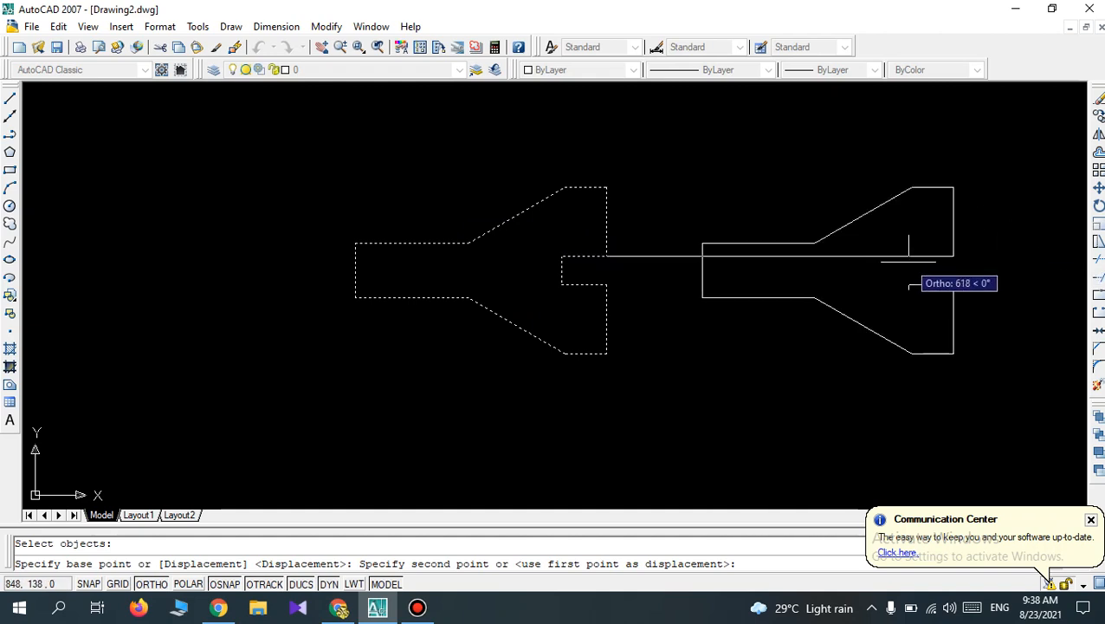
pyautogui.click(910, 256)
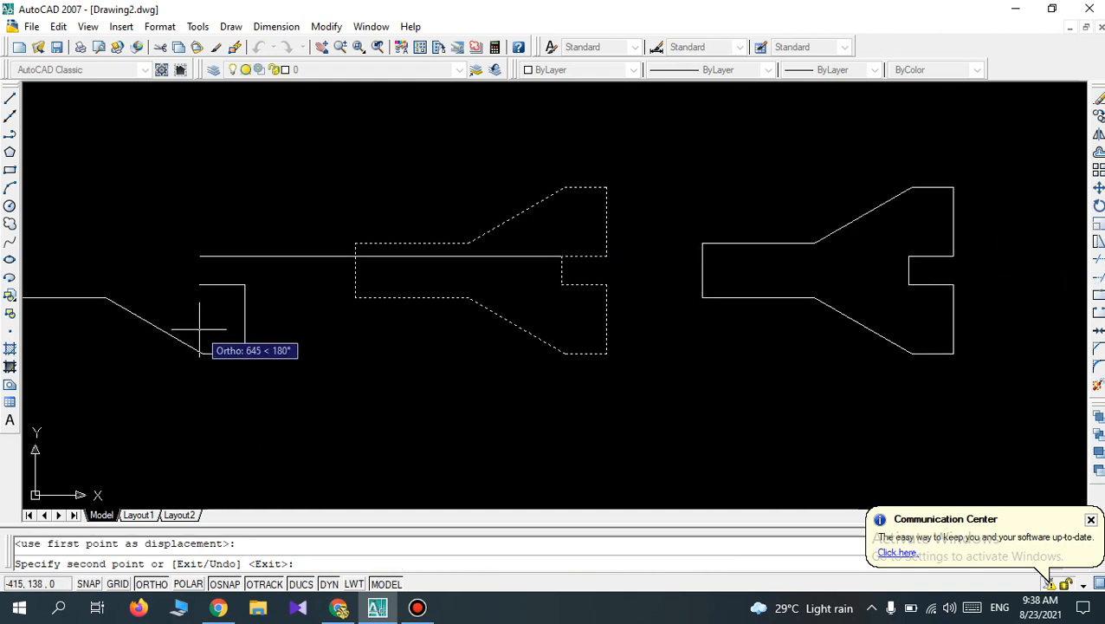
pyautogui.click(247, 351)
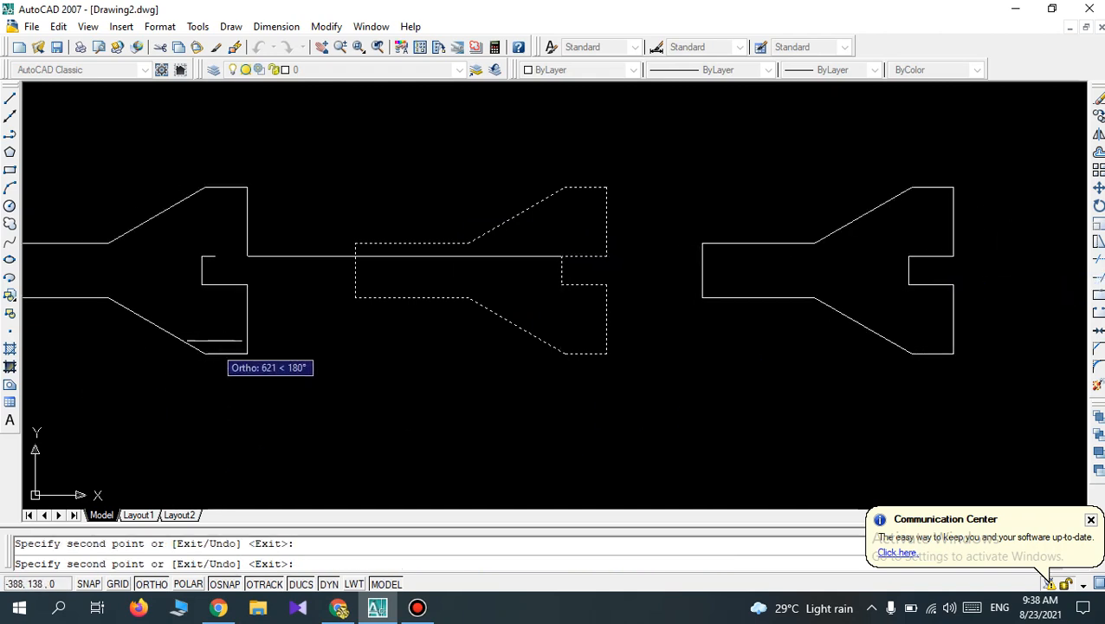
# Turn Ortho off and place three more outline copies: one at lower right, one at upper right and one at upper left of the original.
pyautogui.click(150, 584)
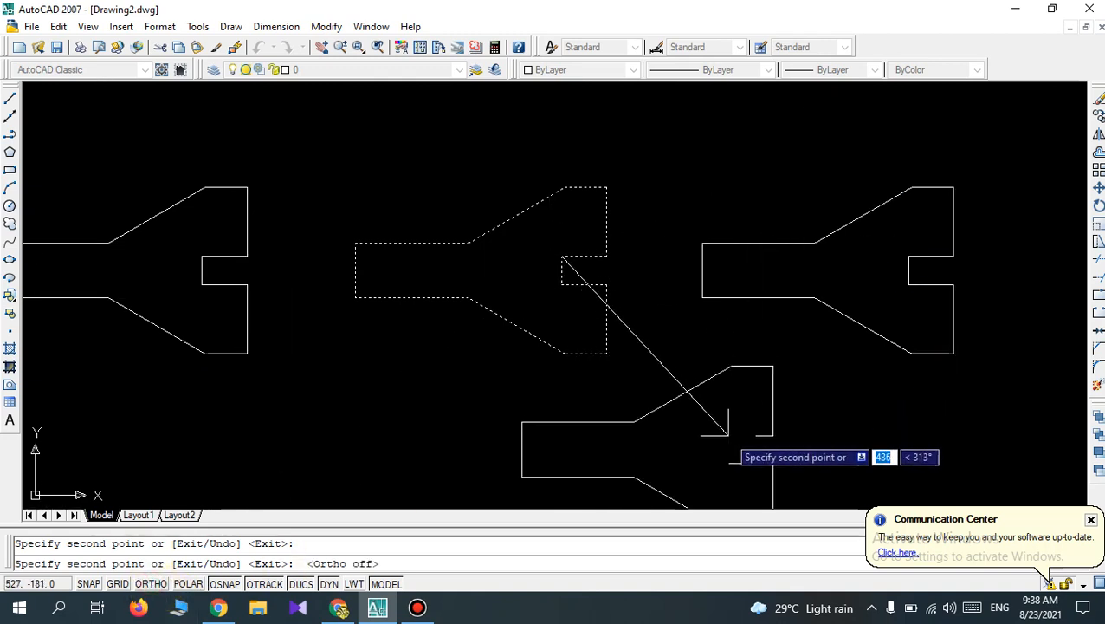
pyautogui.click(729, 436)
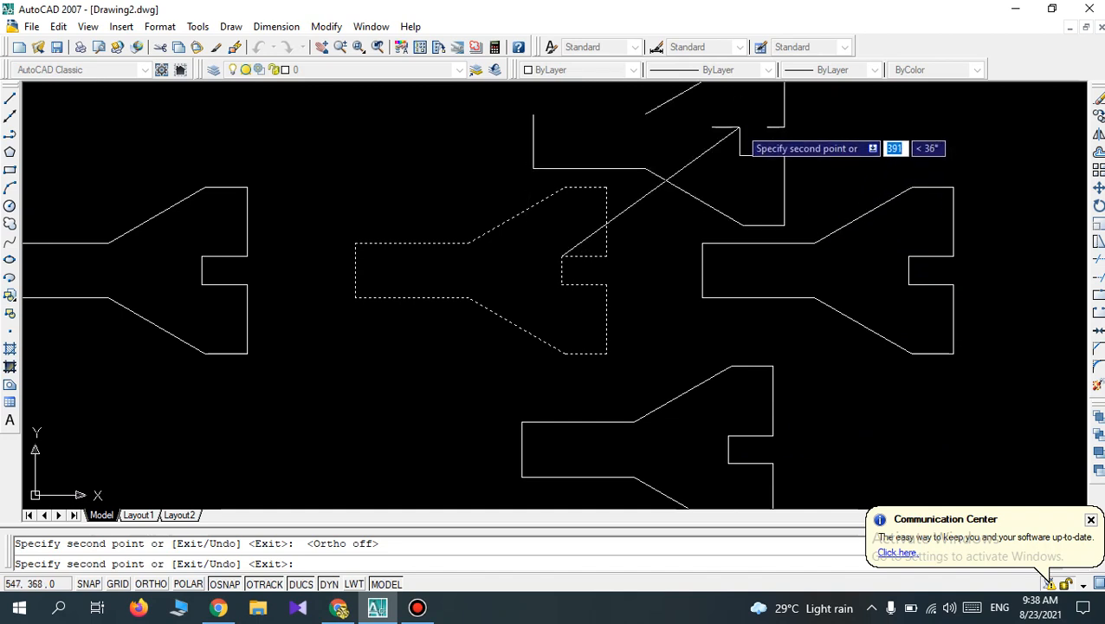
pyautogui.click(739, 127)
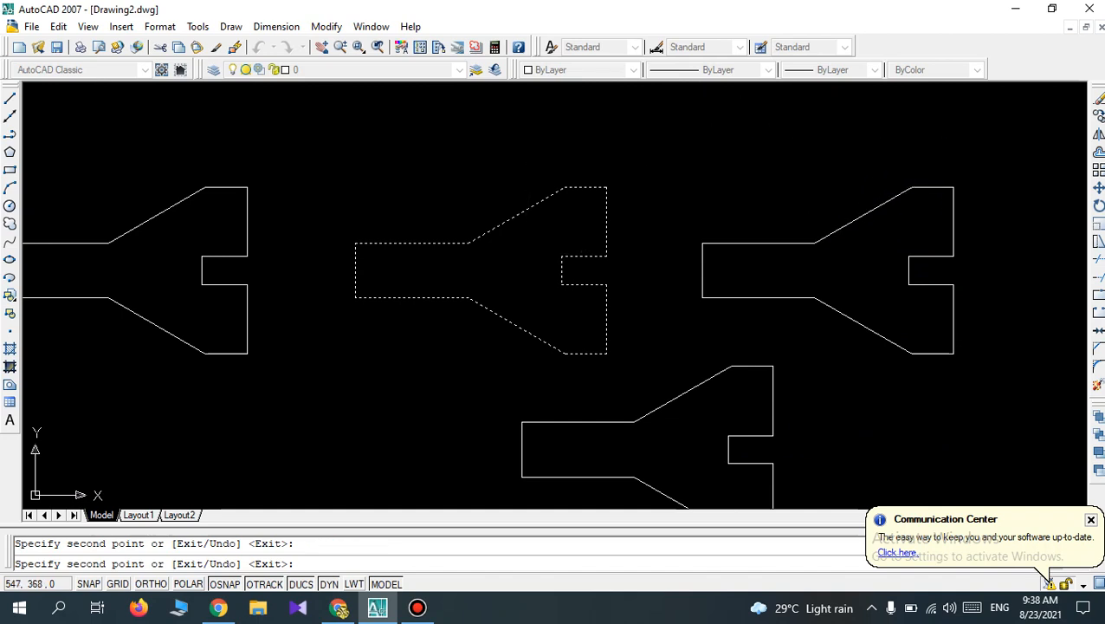
pyautogui.click(357, 123)
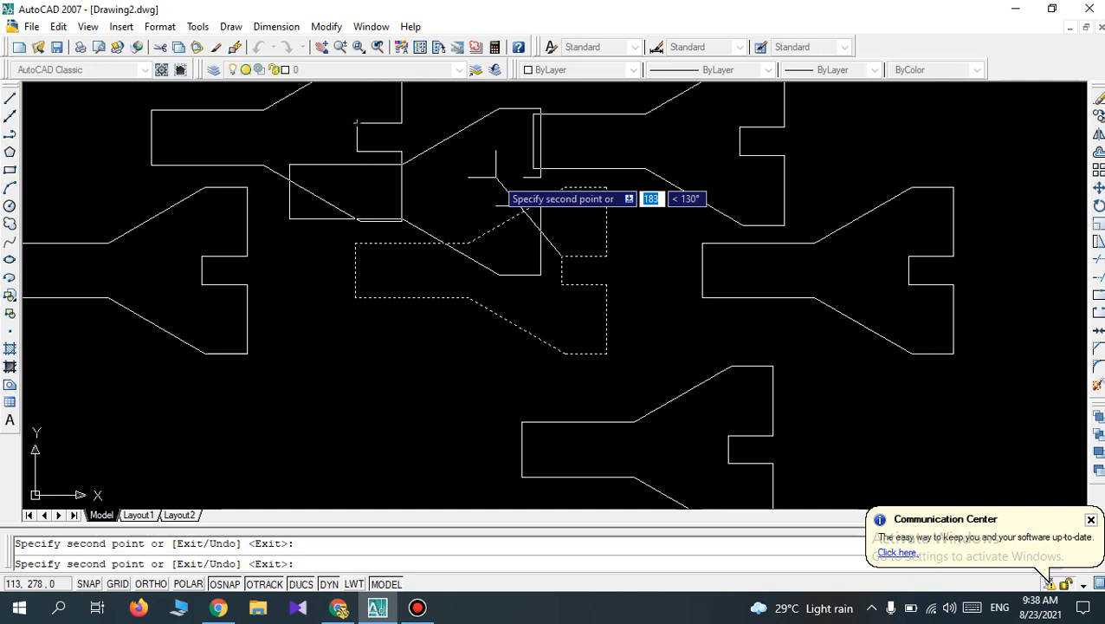
pyautogui.press('Return')
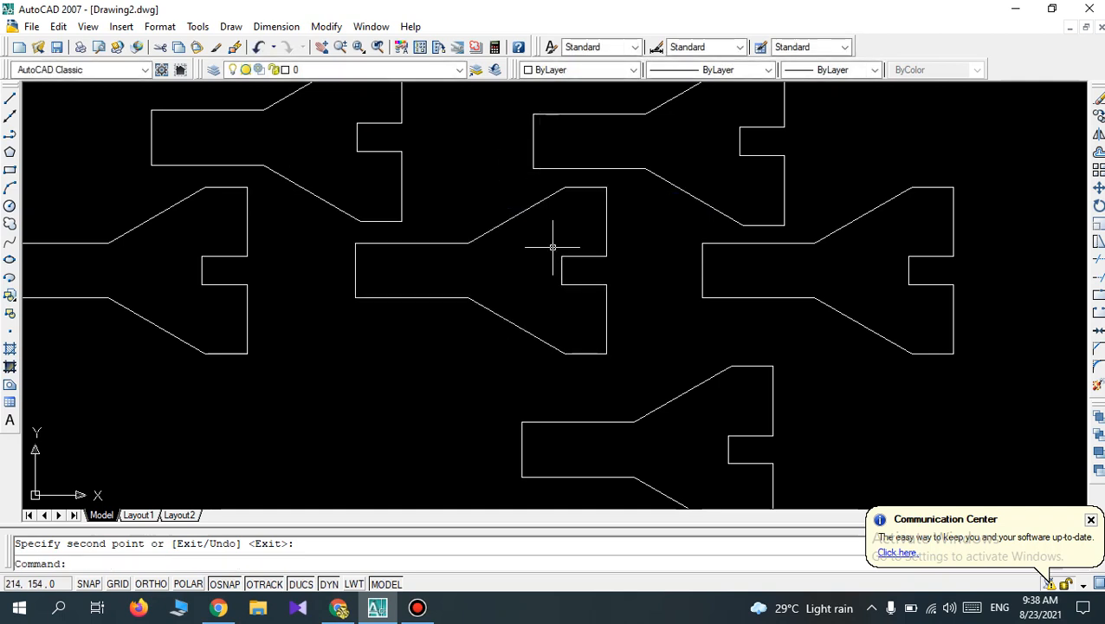
# Undo all the outline copies so that only the original outline remains.
pyautogui.scroll(-3, 555, 247)
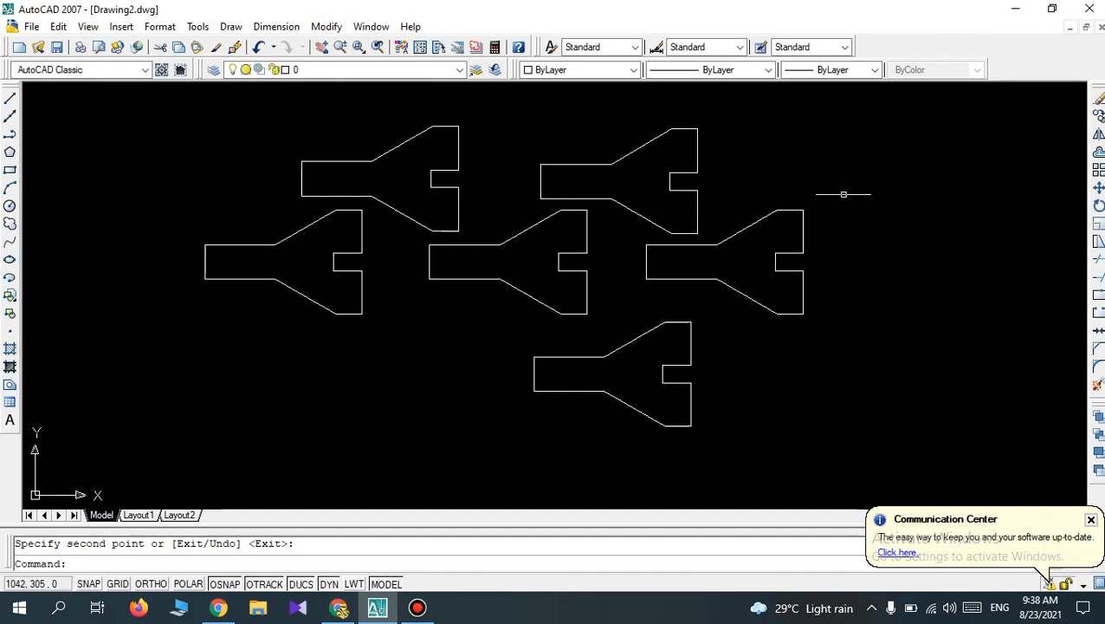
pyautogui.hotkey('ctrl', 'z')
pyautogui.hotkey('ctrl', 'z')
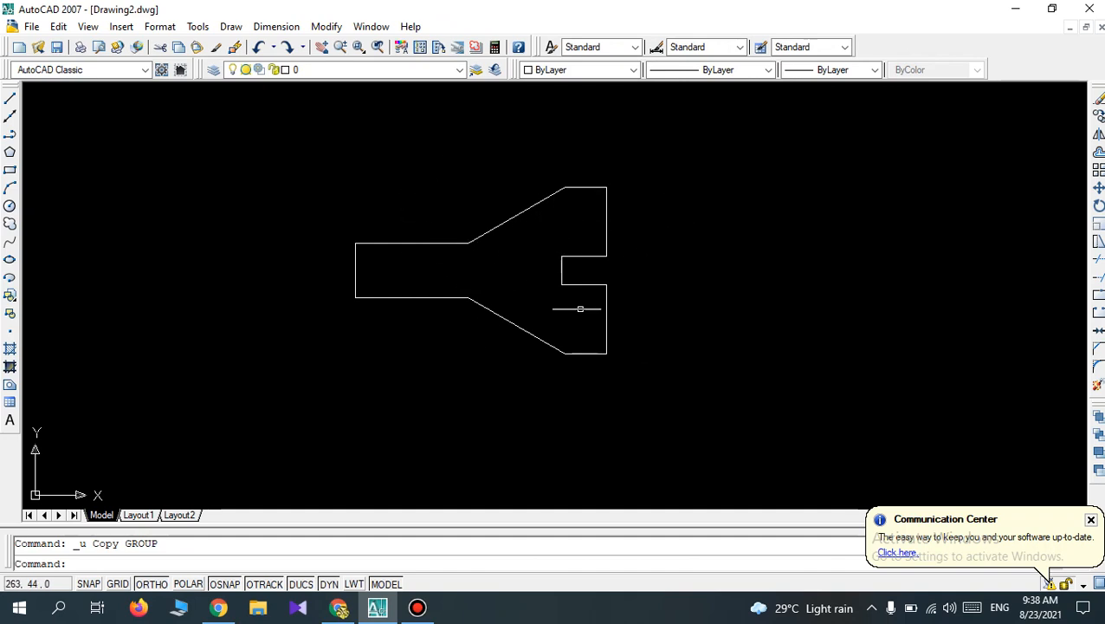
# Draw a vertical line about 550 mm long just to the right of the outline, extending past its top and bottom edges.
pyautogui.click(8, 100)
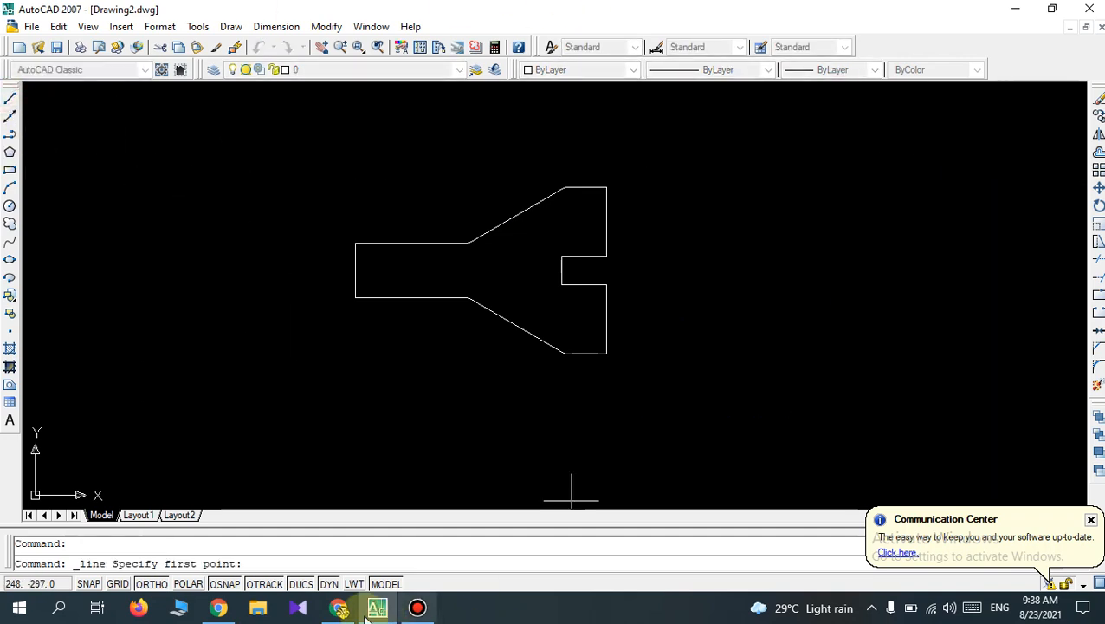
pyautogui.click(661, 123)
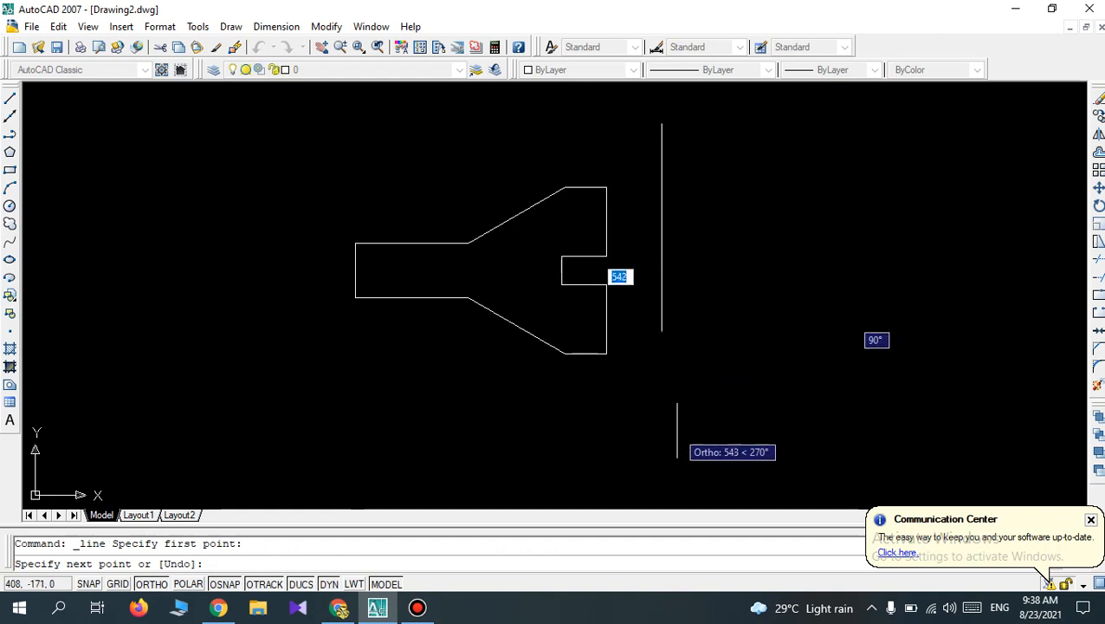
pyautogui.click(676, 433)
pyautogui.press('Return')
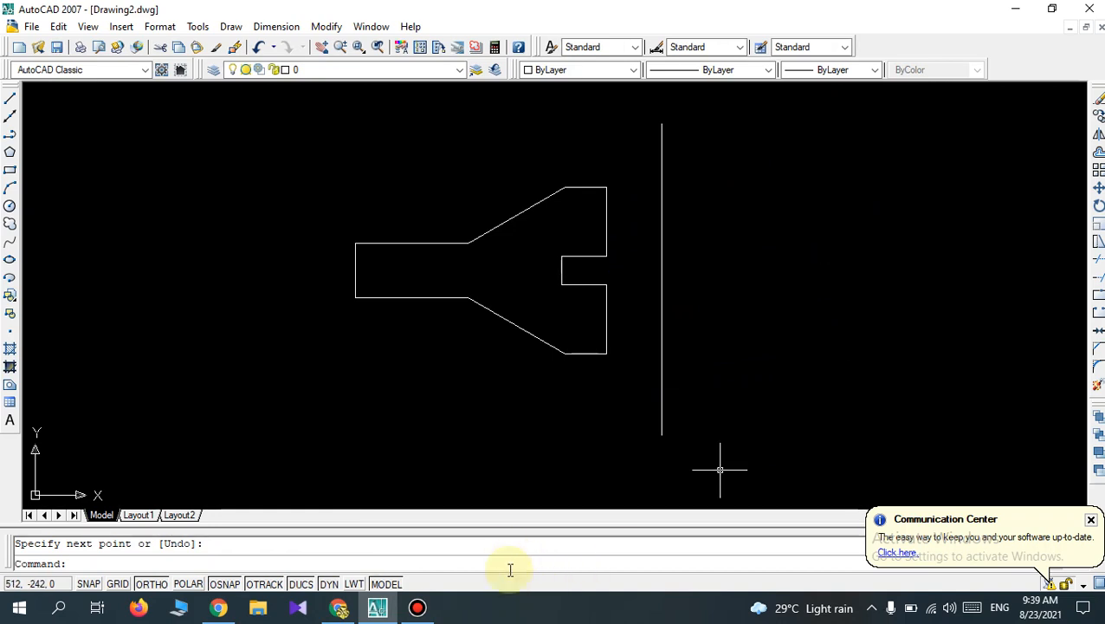
# Switch to Google Meet, admit the waiting participant to the call and mute the participant with the open microphone.
pyautogui.click(337, 606)
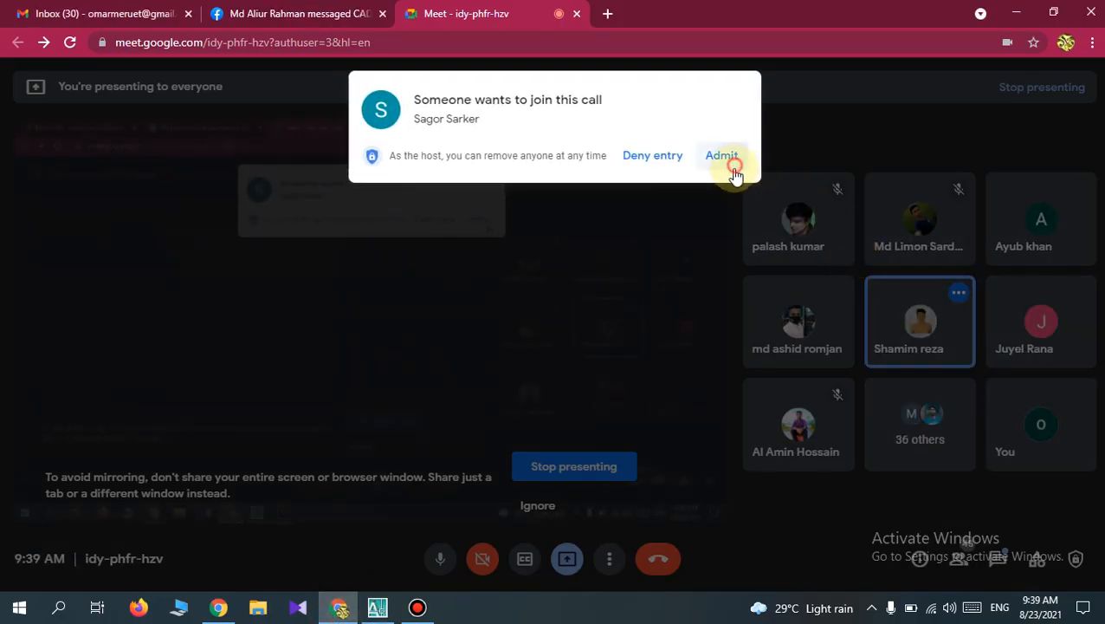
pyautogui.click(724, 156)
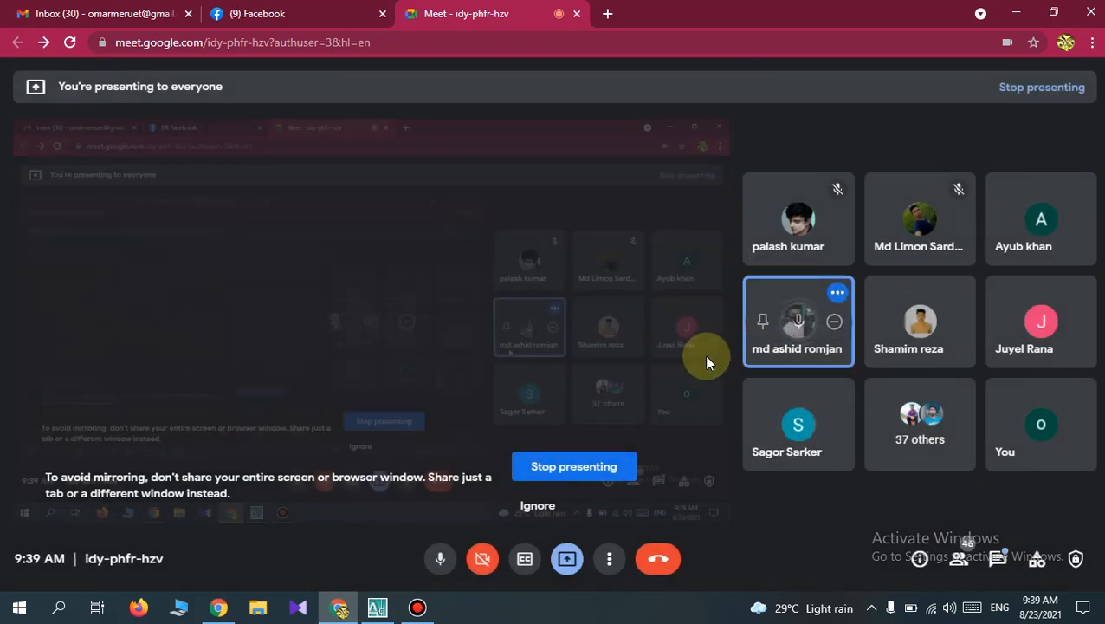
pyautogui.click(799, 323)
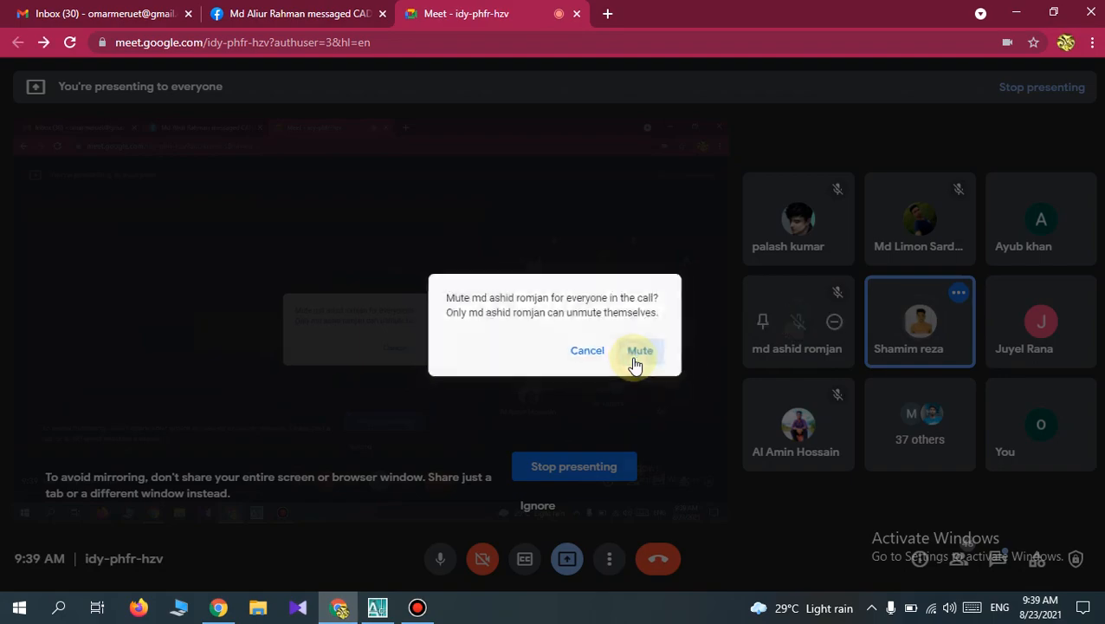
pyautogui.click(648, 353)
# Switch back to AutoCAD with the outline and the vertical line in Drawing2.dwg.
pyautogui.click(380, 608)
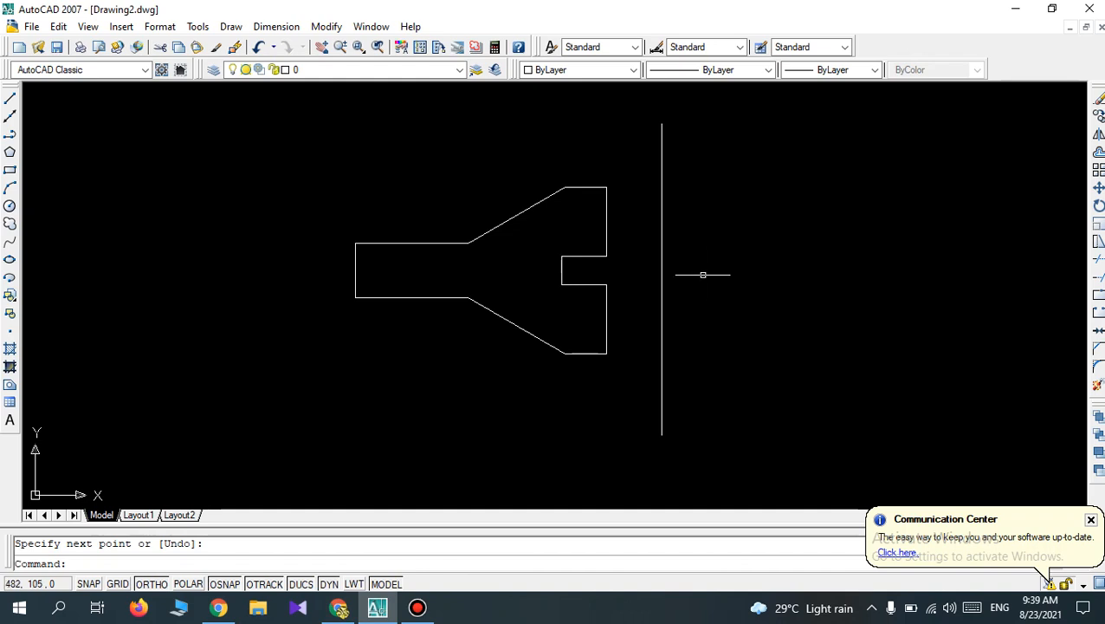
pyautogui.click(1098, 136)
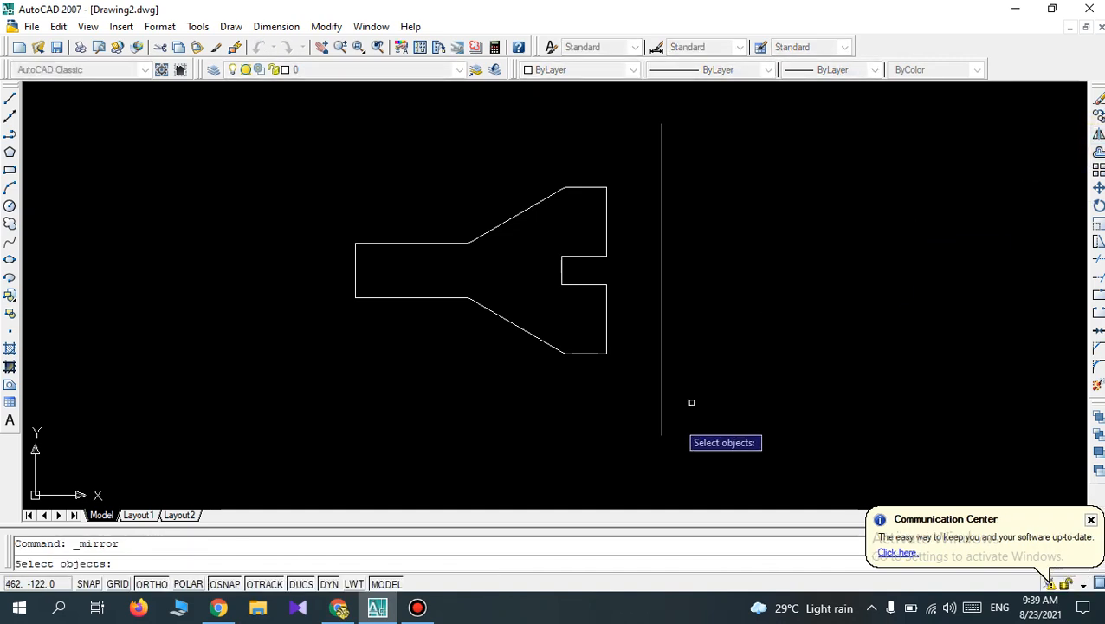
pyautogui.click(623, 388)
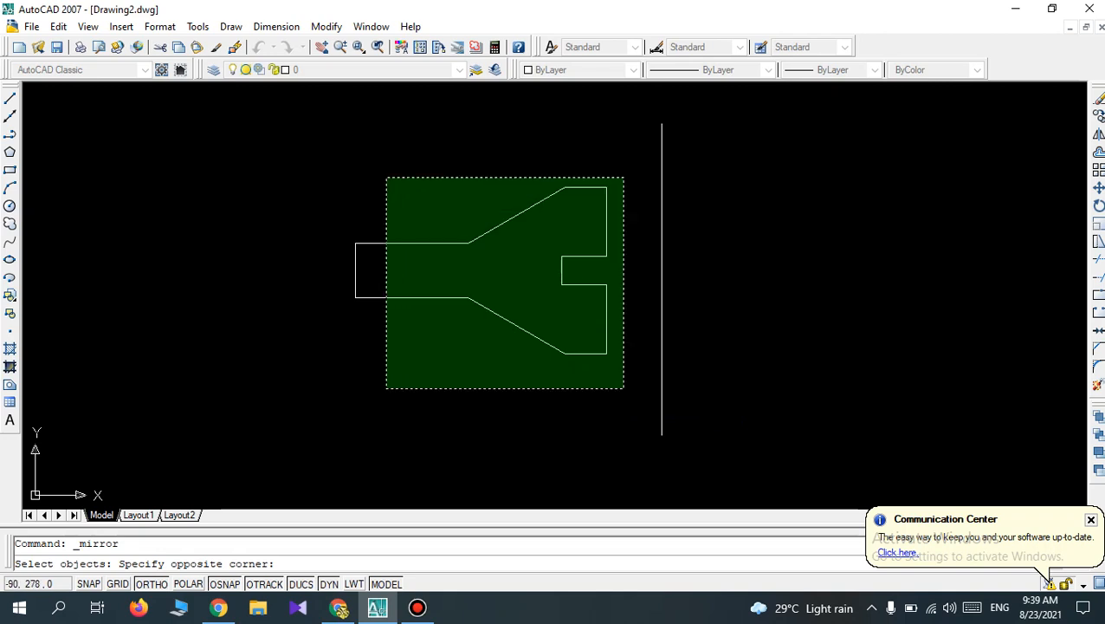
pyautogui.click(315, 186)
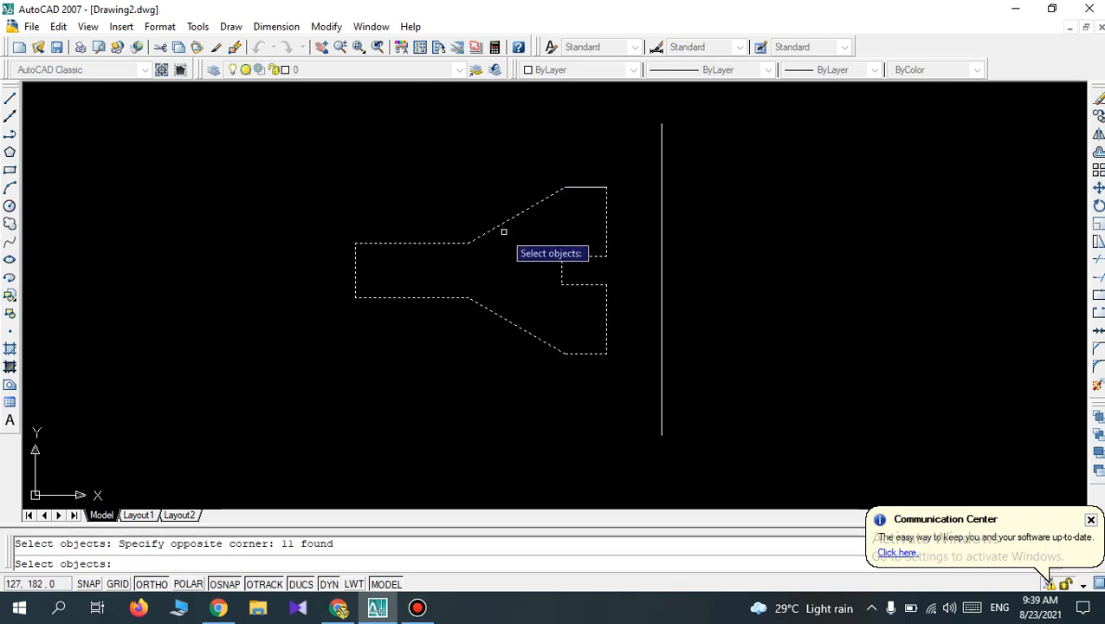
pyautogui.press('Escape')
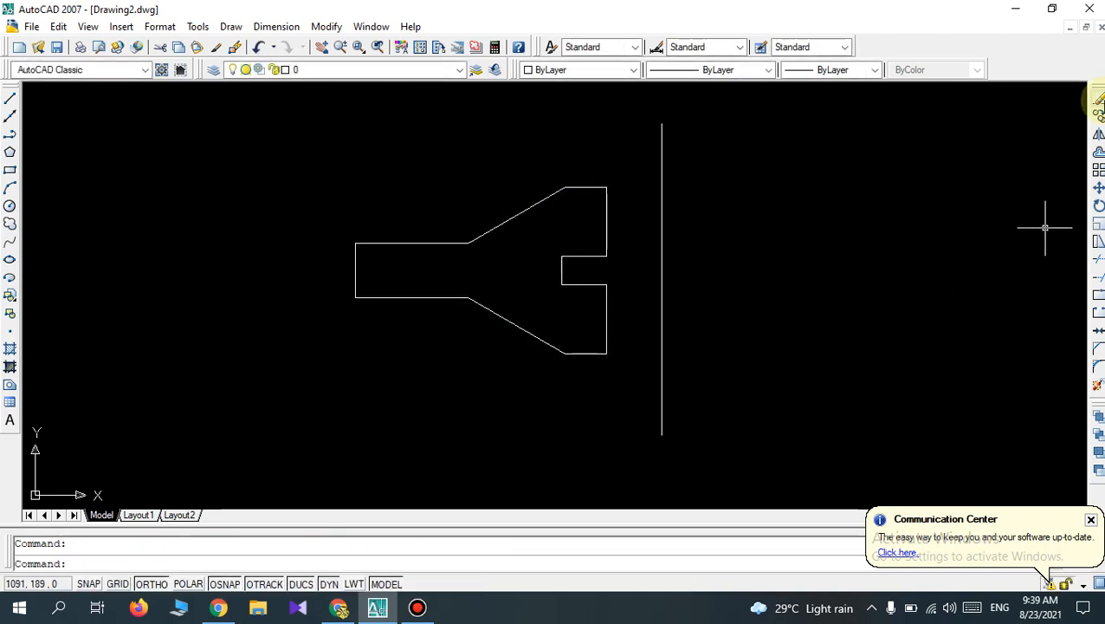
# Mirror all twelve lines of the outline about the vertical line, using its upper and lower endpoints, and keep the source objects.
pyautogui.click(1098, 134)
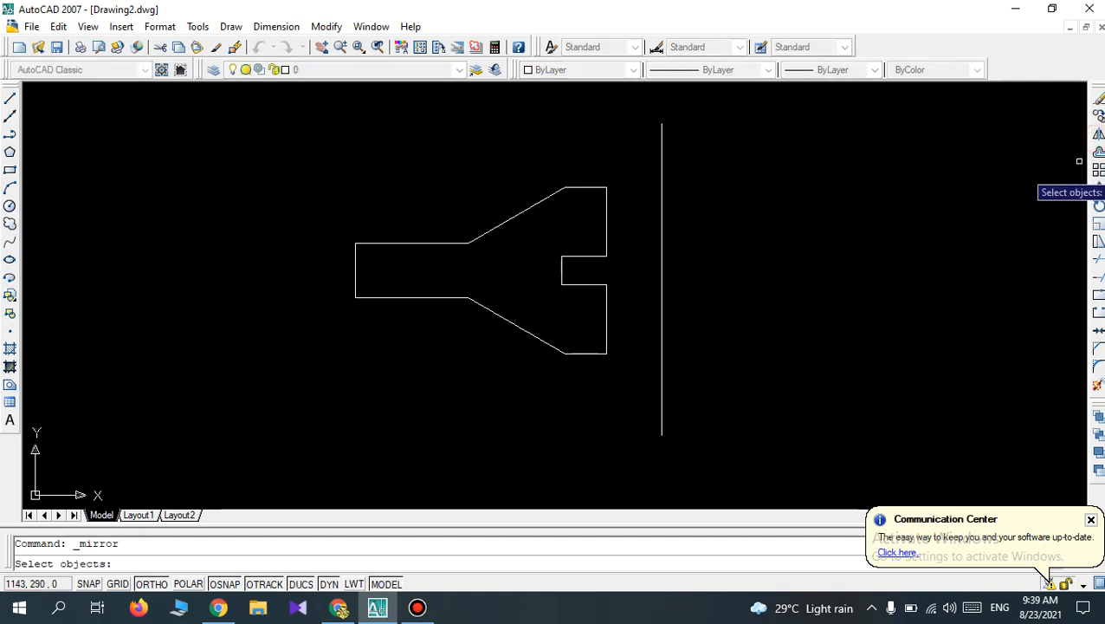
pyautogui.click(635, 382)
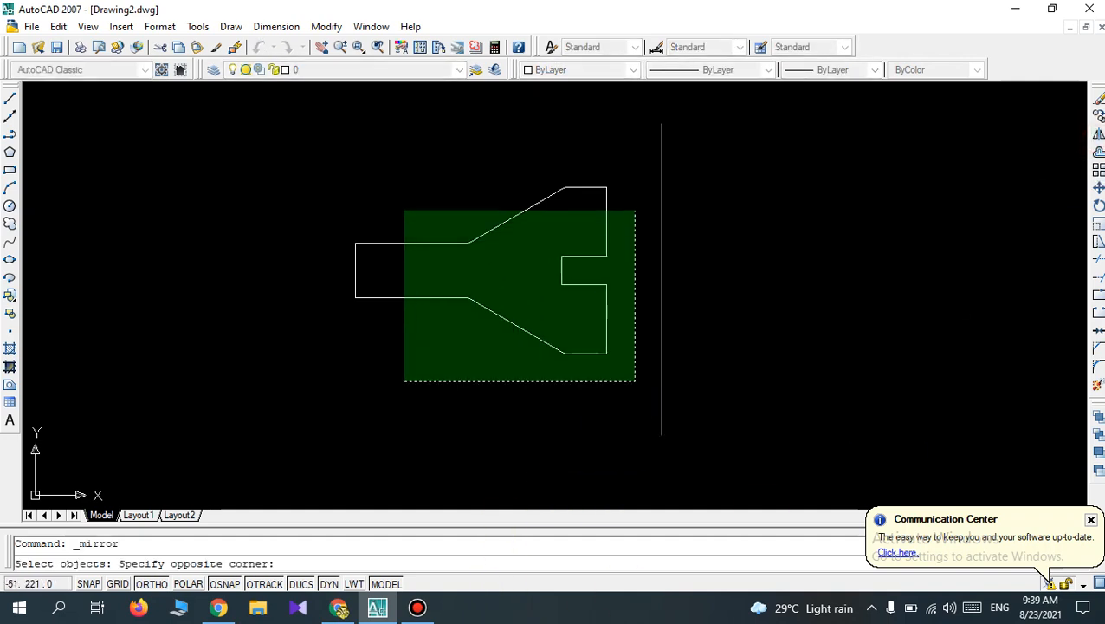
pyautogui.click(311, 162)
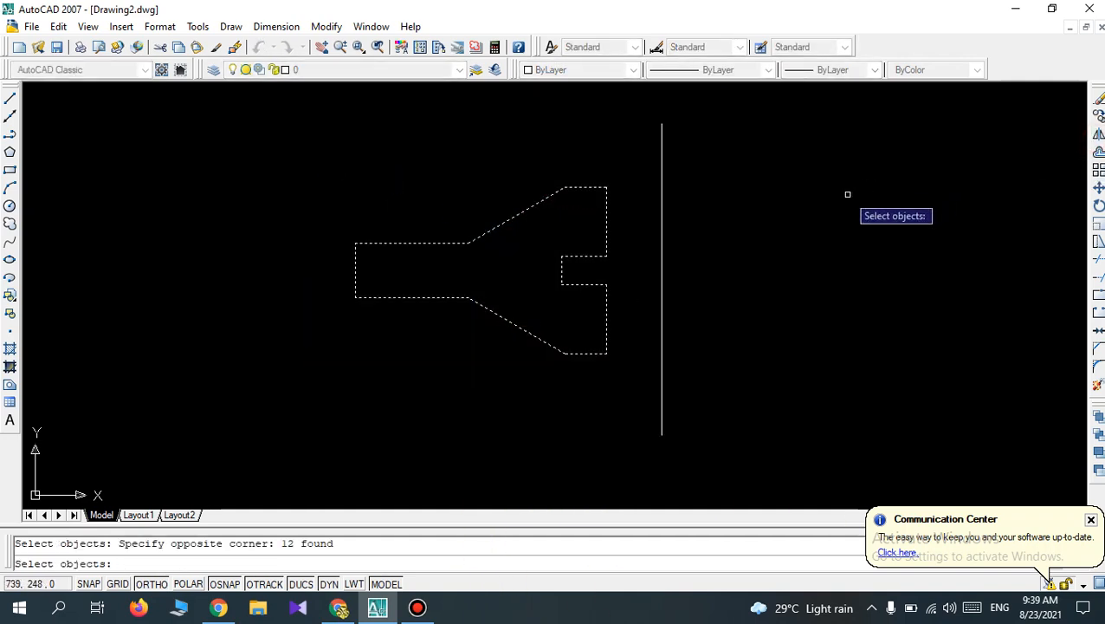
pyautogui.press('Return')
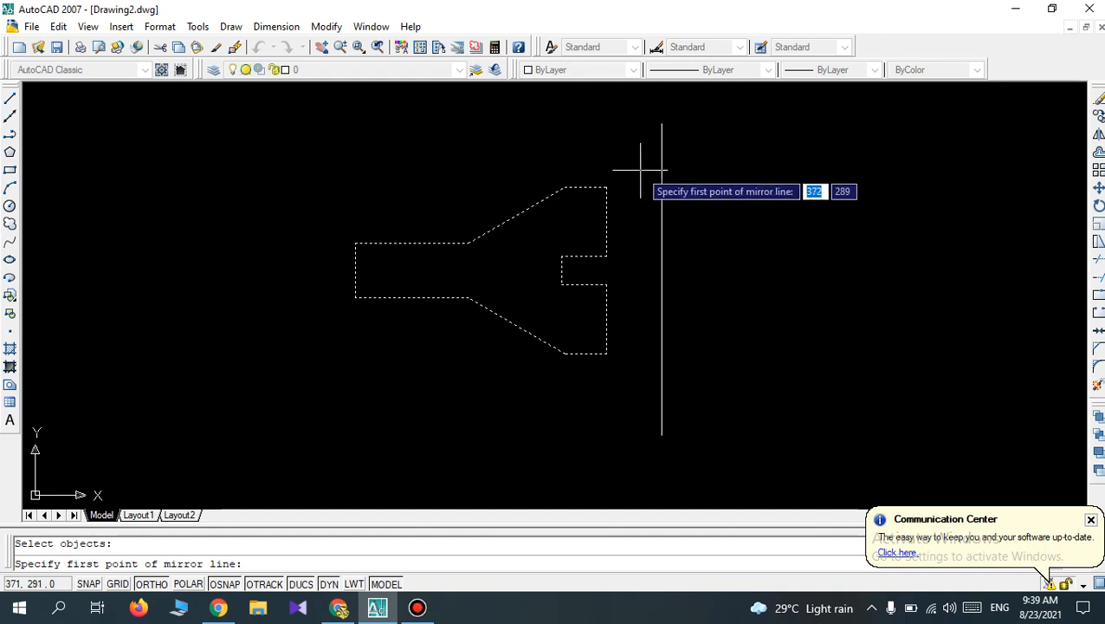
pyautogui.click(661, 124)
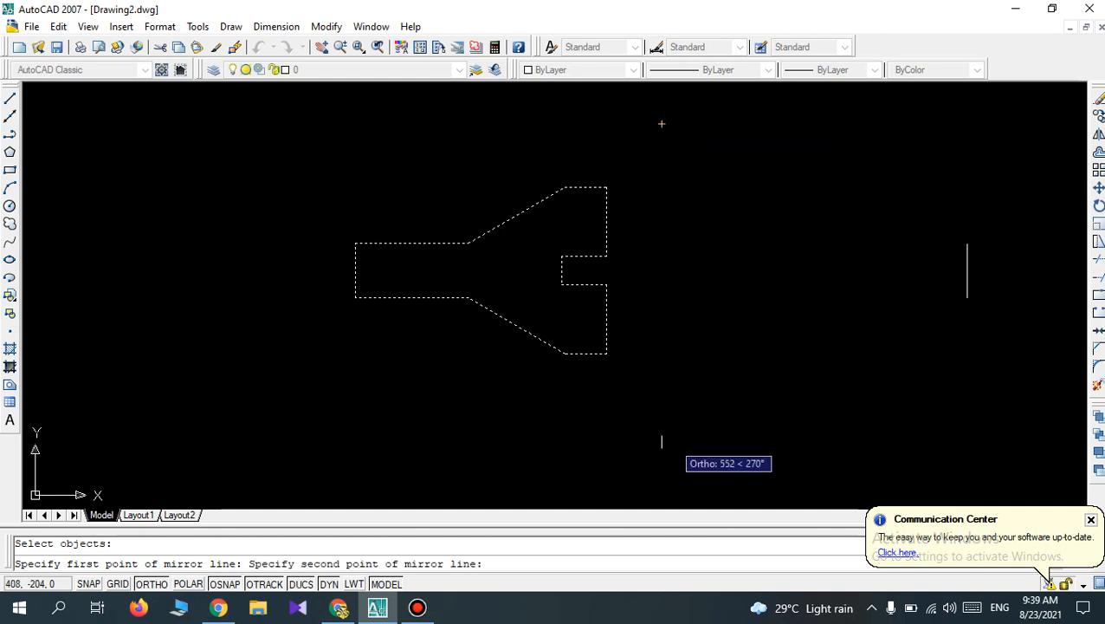
pyautogui.click(662, 435)
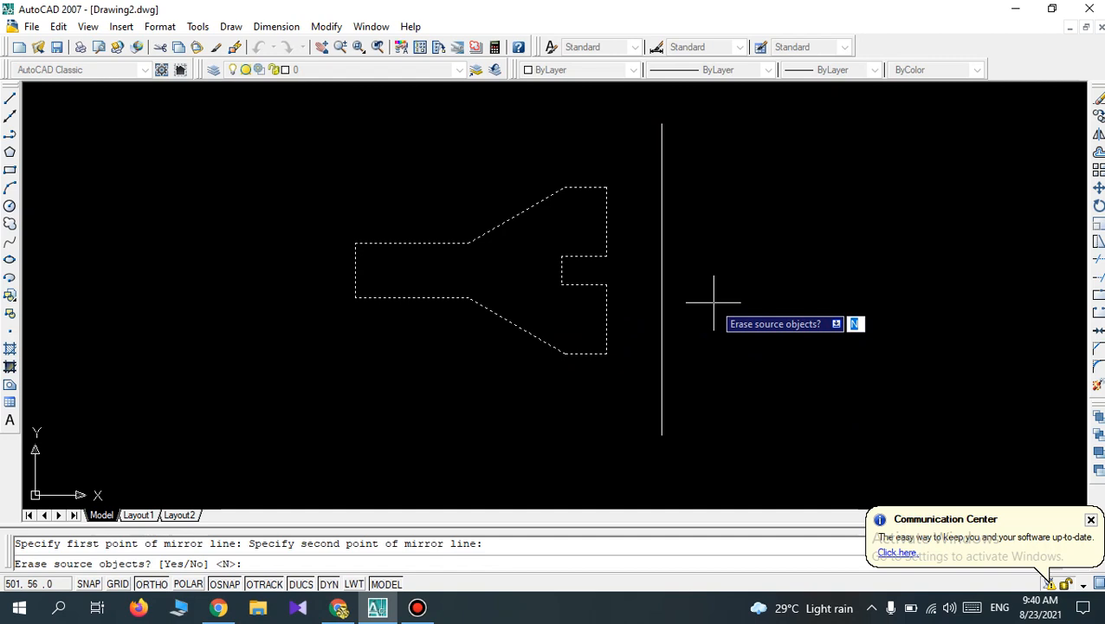
pyautogui.press('Return')
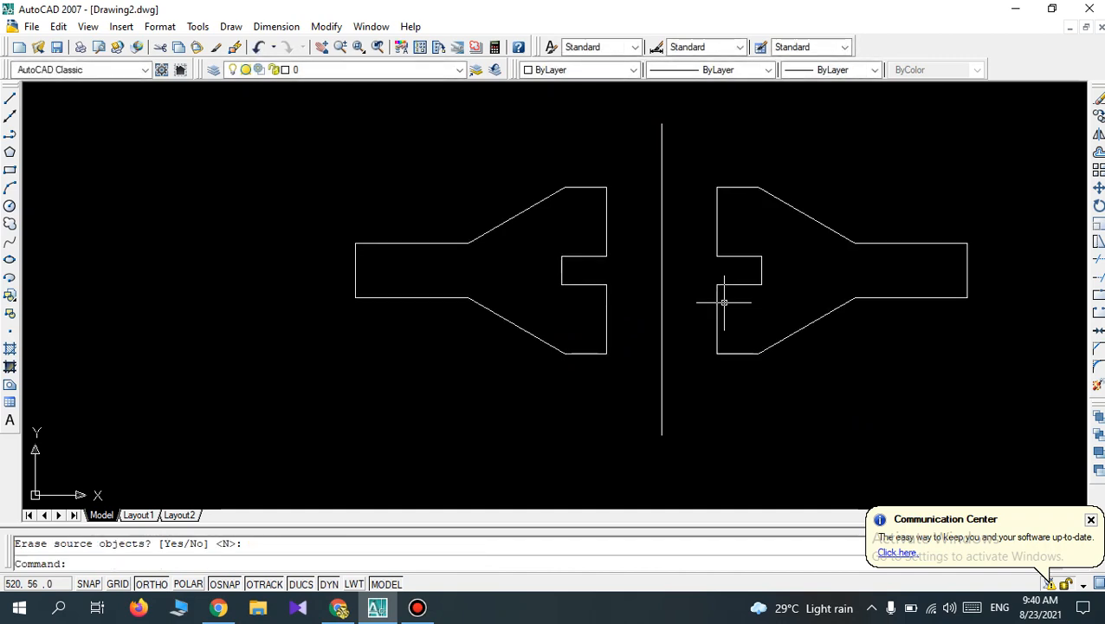
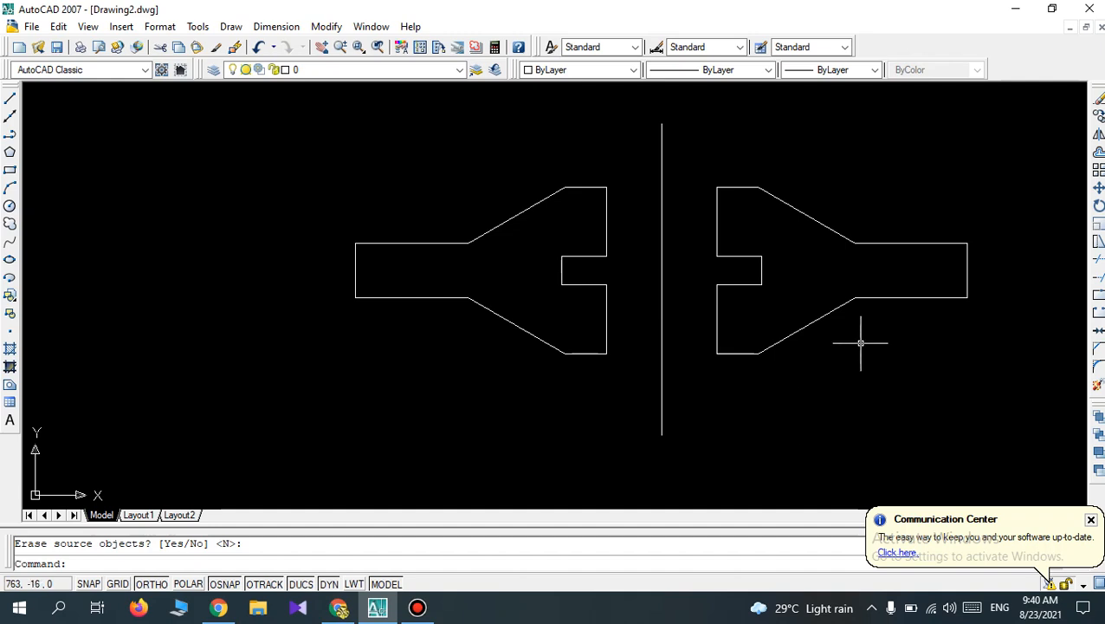
# Undo the mirrored copy of the outline and the vertical line to its right.
pyautogui.press('Return')
pyautogui.hotkey('ctrl', 'z')
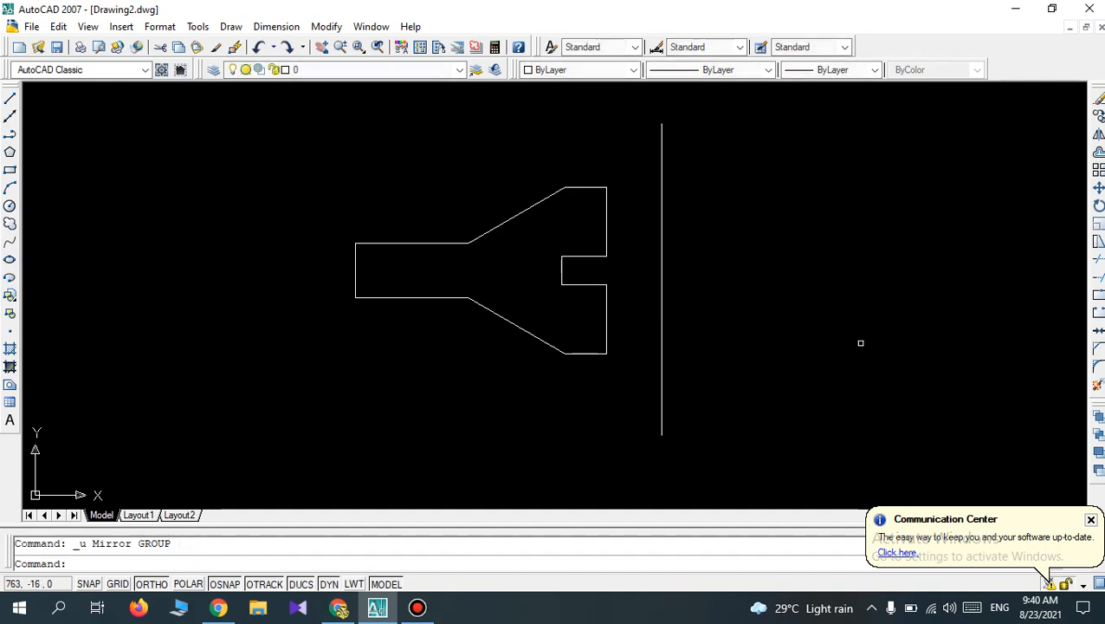
pyautogui.hotkey('ctrl', 'z')
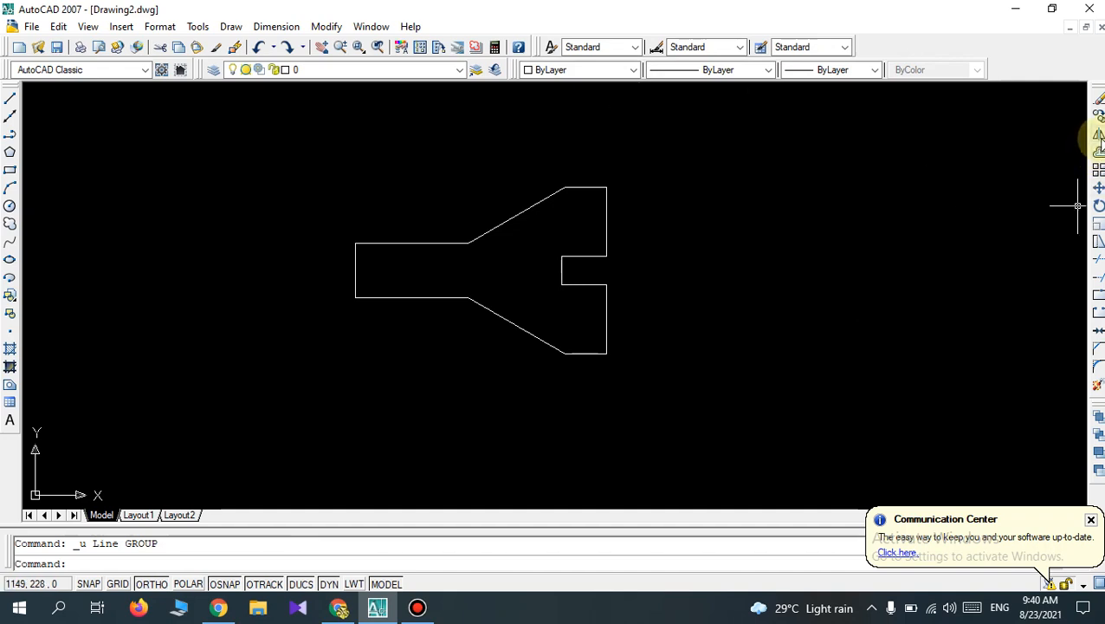
# Mirror the whole outline about its right edge, from the upper-right to the lower-right corner, and keep the source objects.
pyautogui.click(1098, 134)
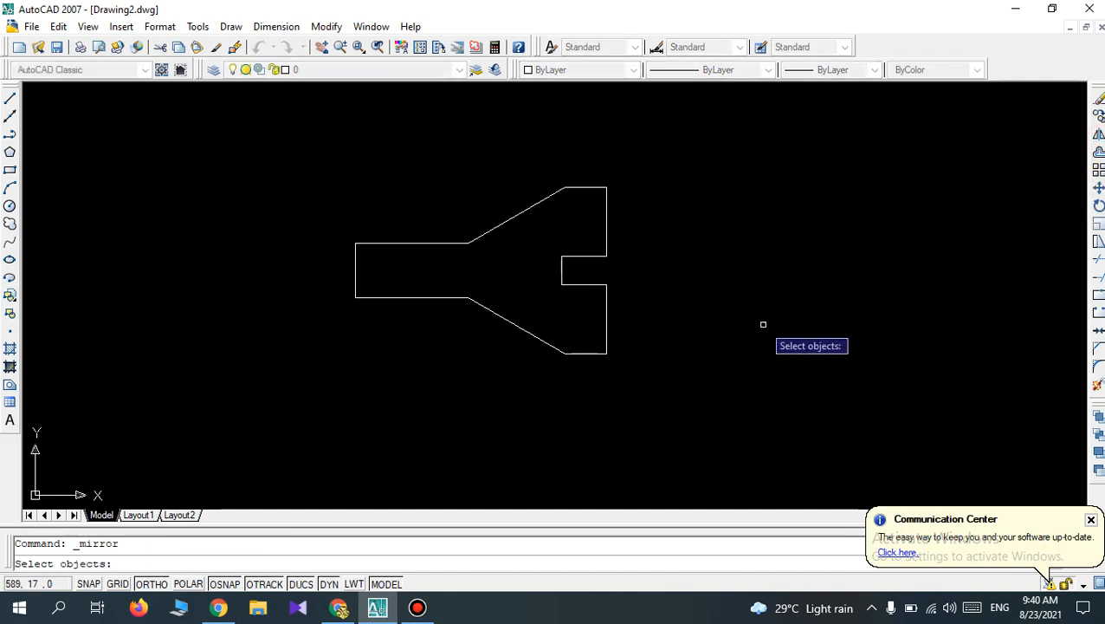
pyautogui.click(667, 390)
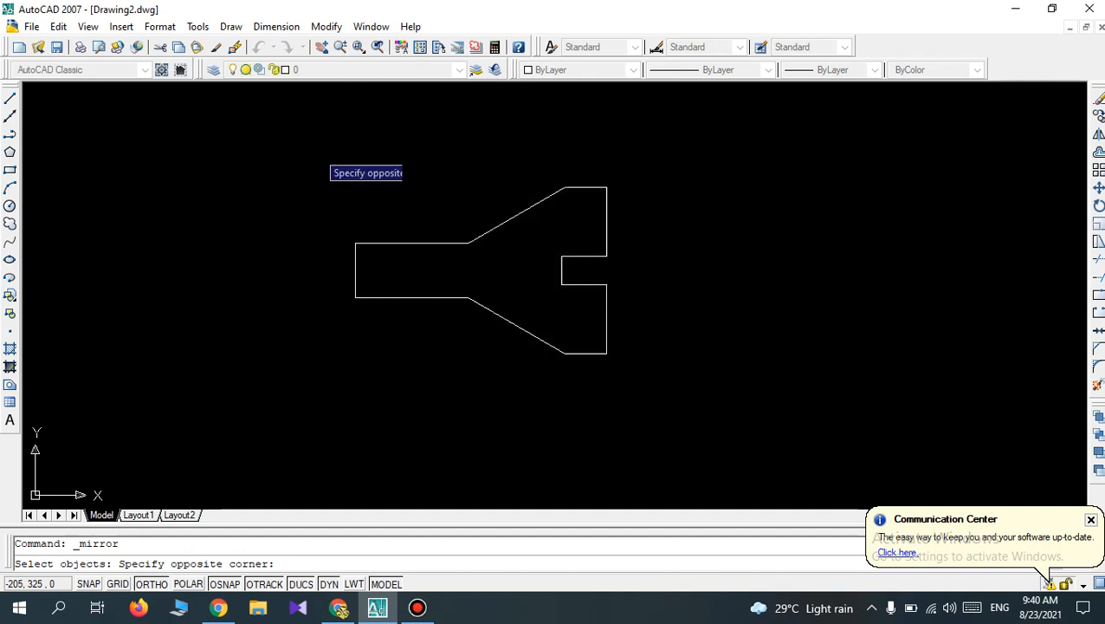
pyautogui.click(317, 150)
pyautogui.press('Return')
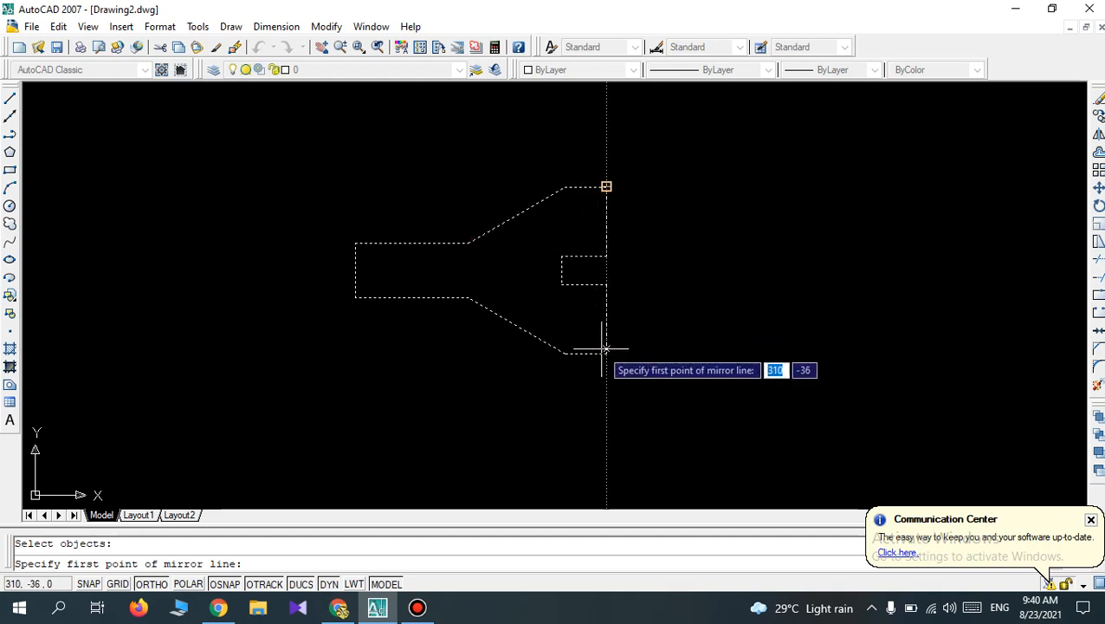
pyautogui.click(606, 186)
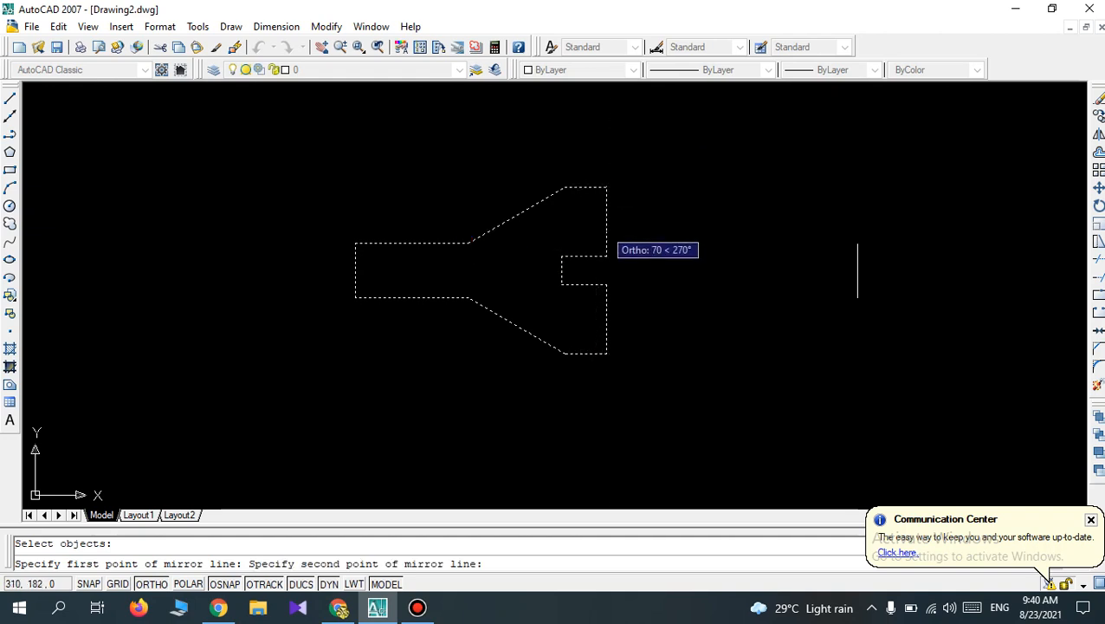
pyautogui.click(606, 354)
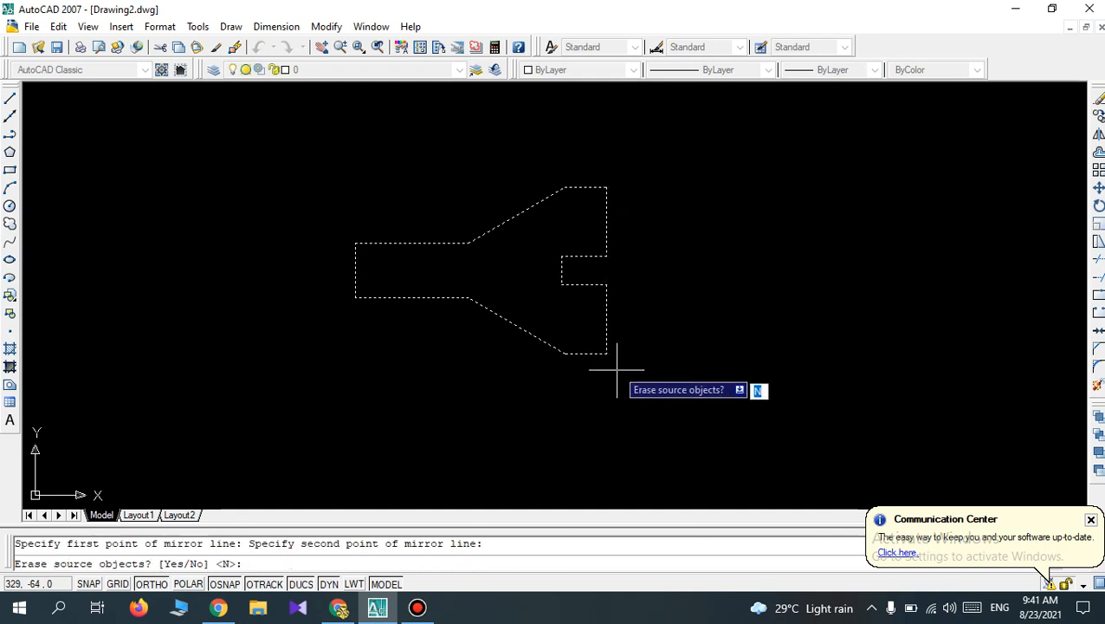
pyautogui.press('Return')
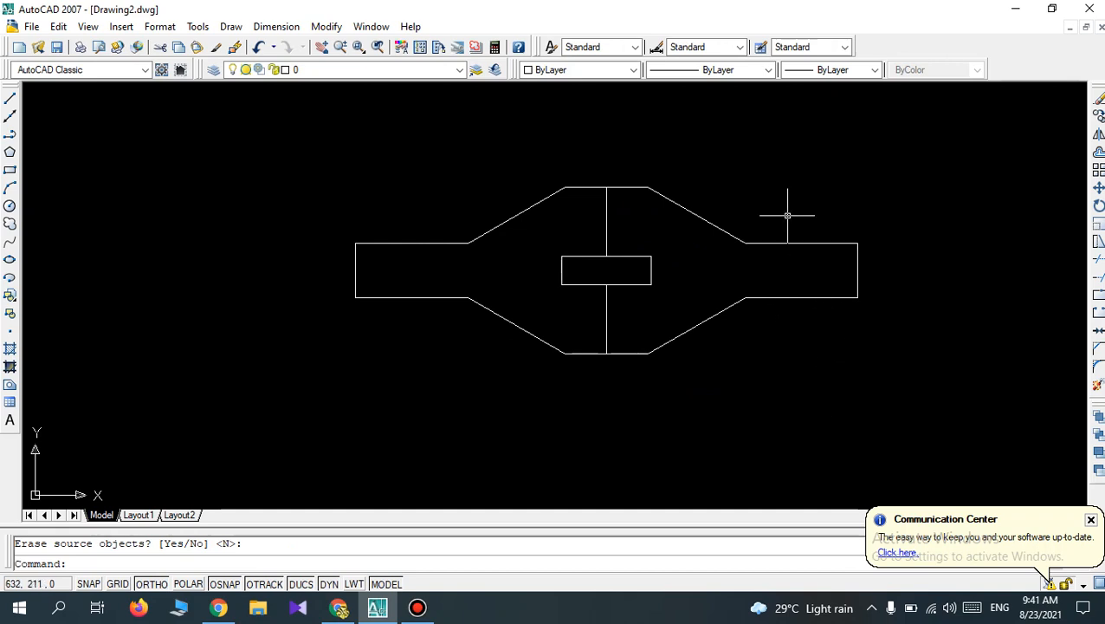
# Draw a vertical line about 136 mm long in the empty area above and left of the mirrored shape.
pyautogui.scroll(1, 788, 215)
pyautogui.scroll(-2, 787, 215)
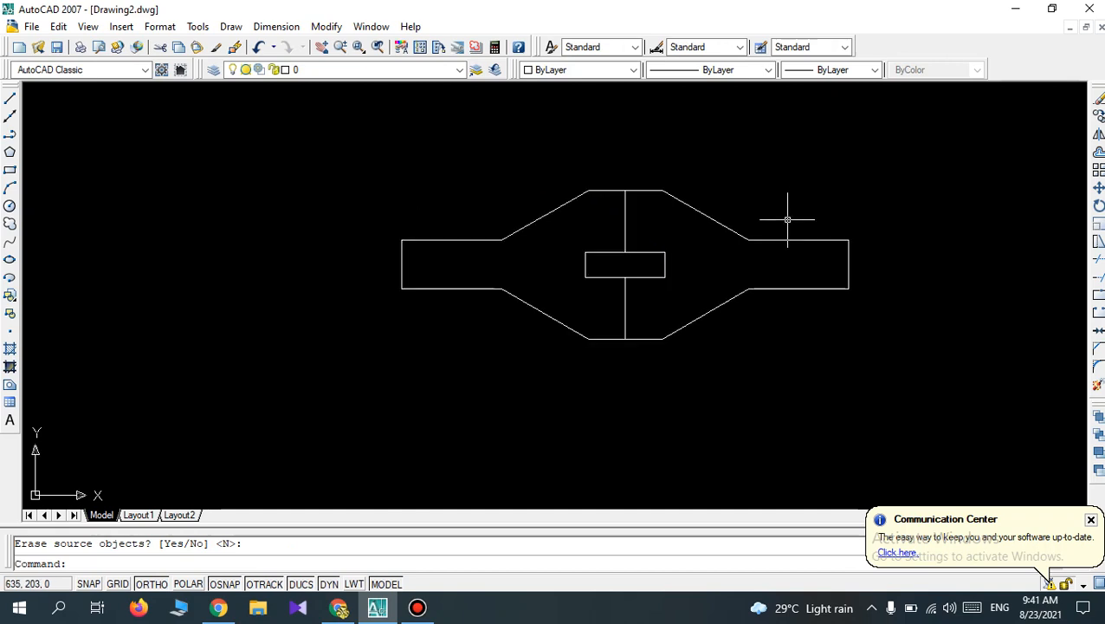
pyautogui.scroll(1, 787, 219)
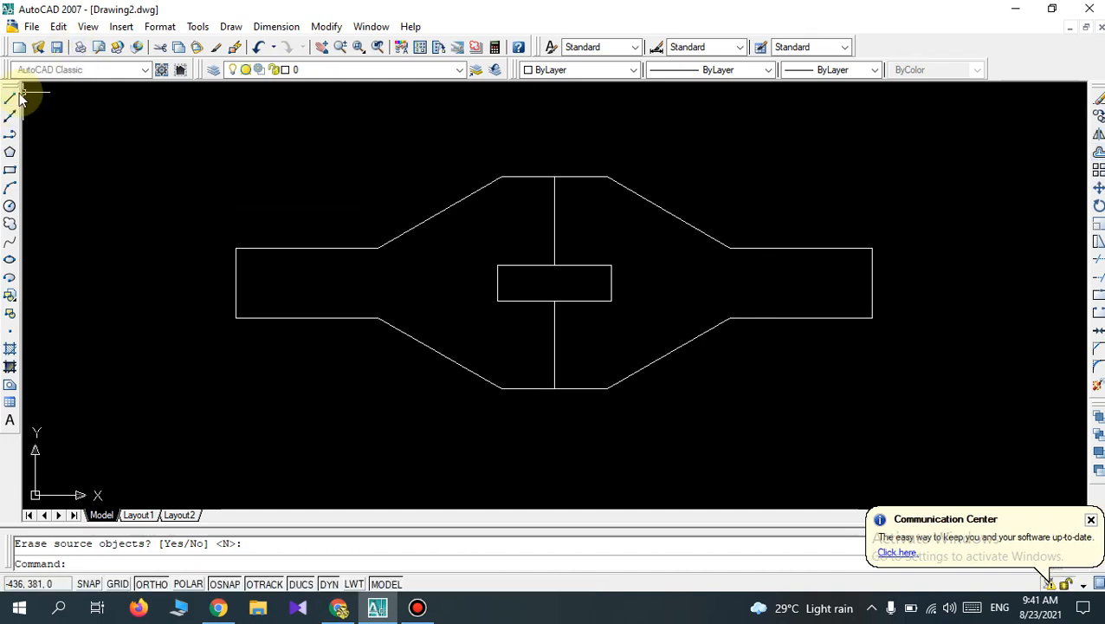
pyautogui.click(157, 150)
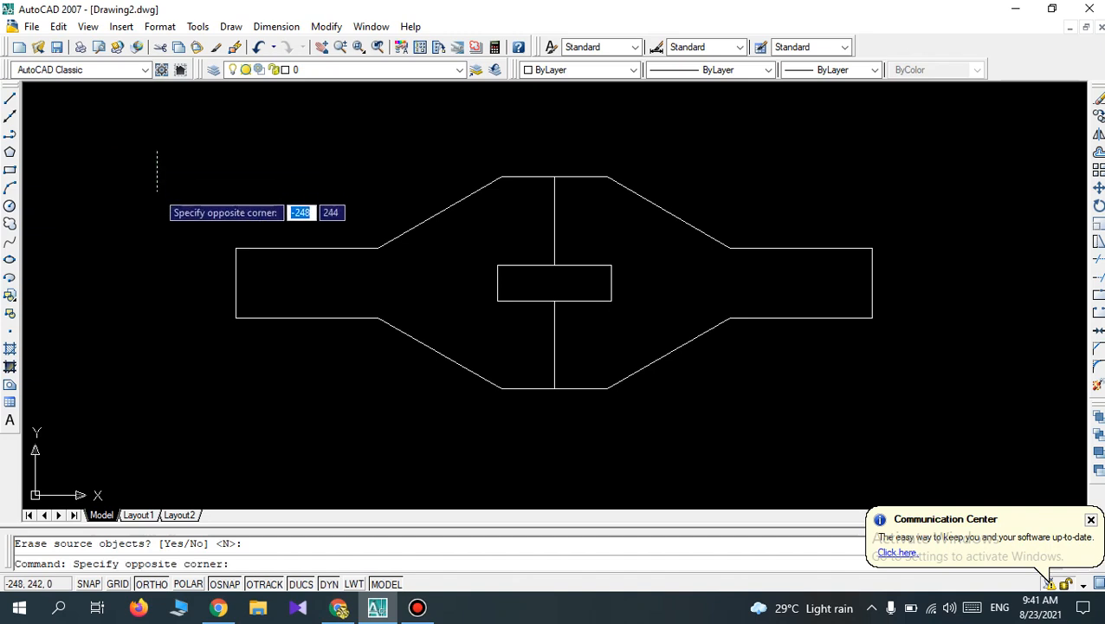
pyautogui.press('Escape')
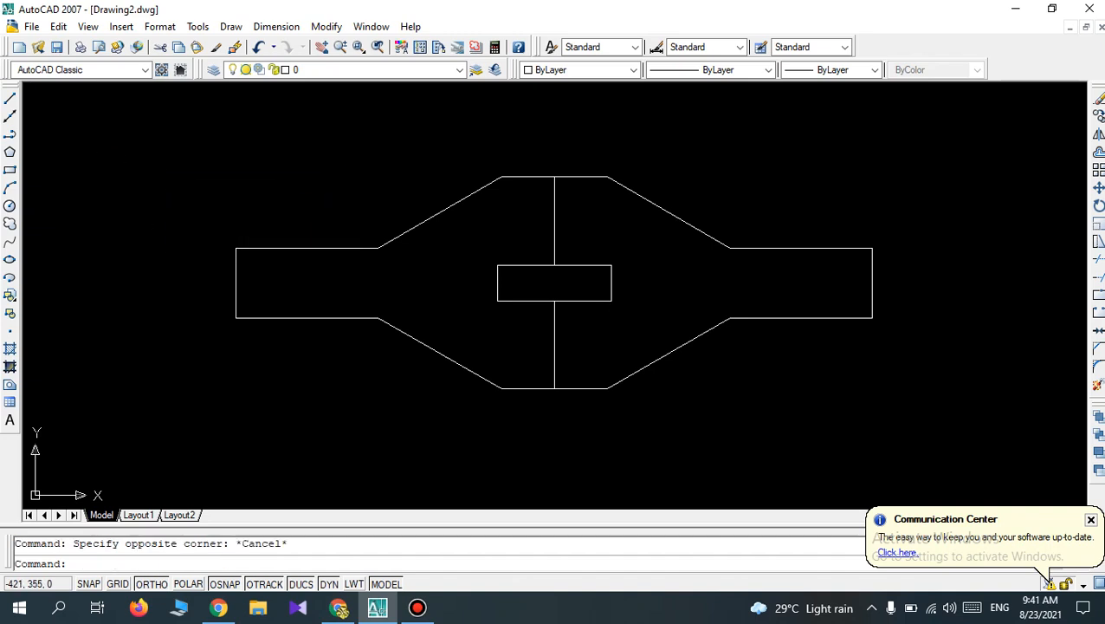
pyautogui.click(13, 101)
pyautogui.click(143, 139)
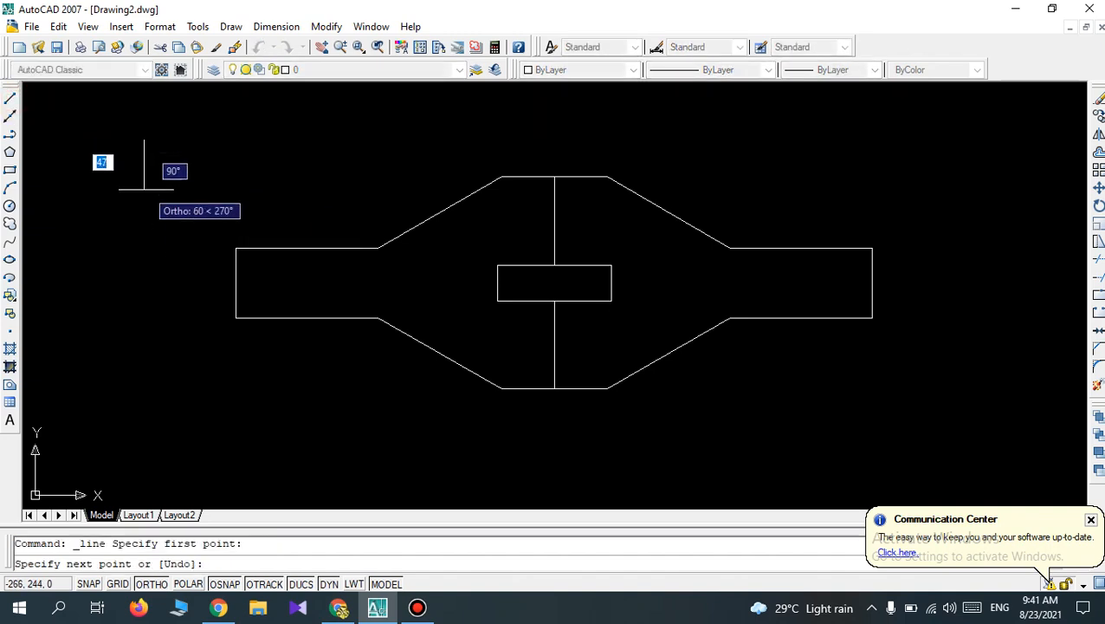
pyautogui.click(144, 238)
pyautogui.press('Return')
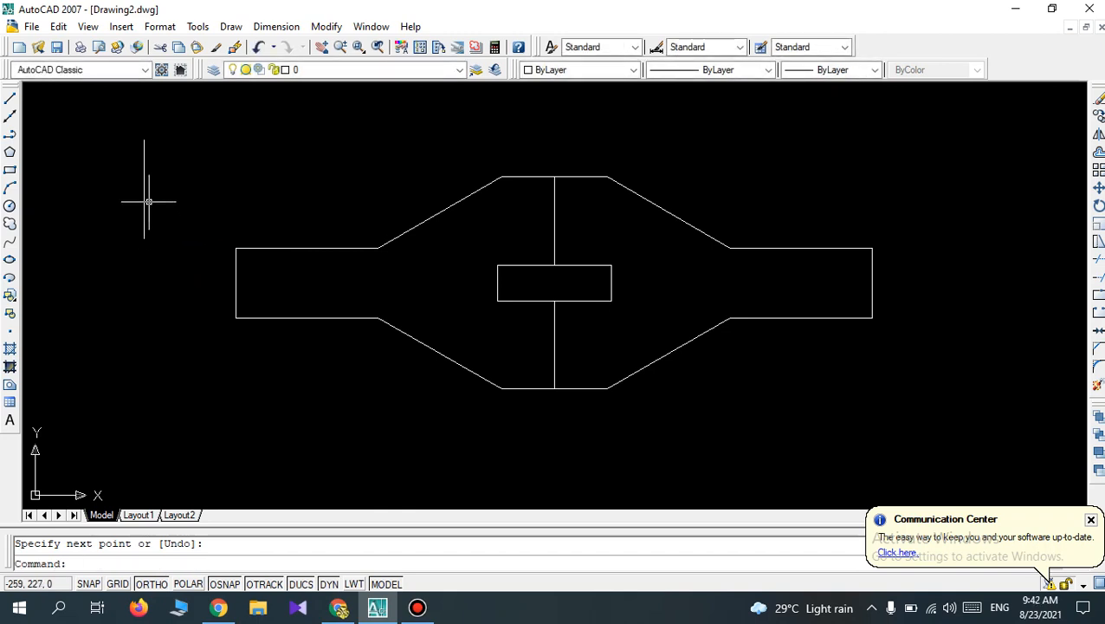
# Offset the short vertical line by 10 mm, once to its right and once to its left.
pyautogui.click(1097, 152)
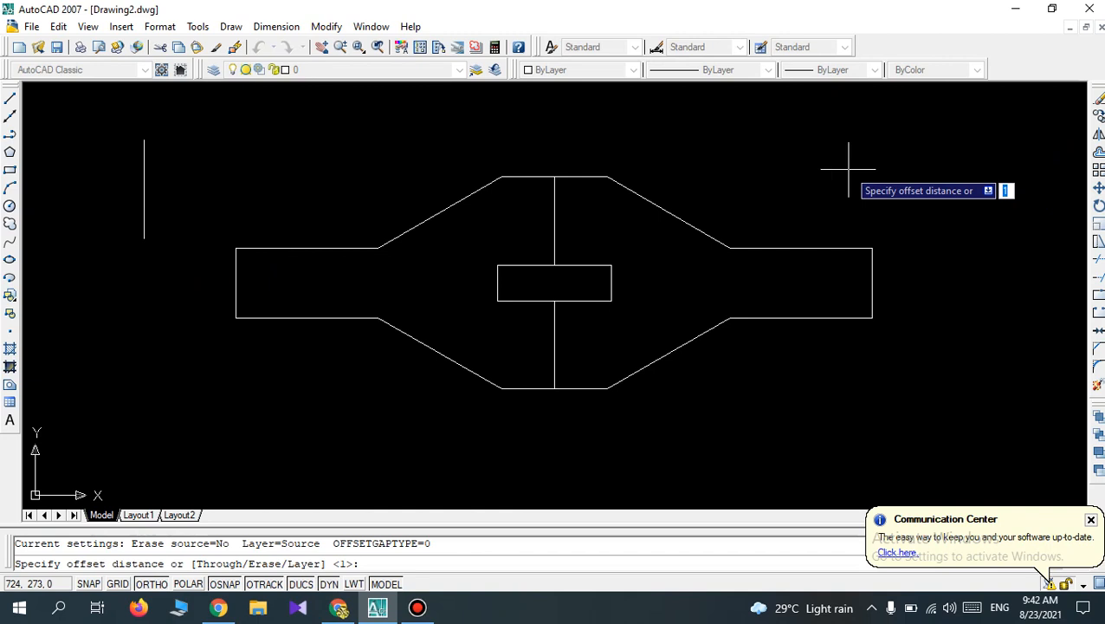
pyautogui.write('10')
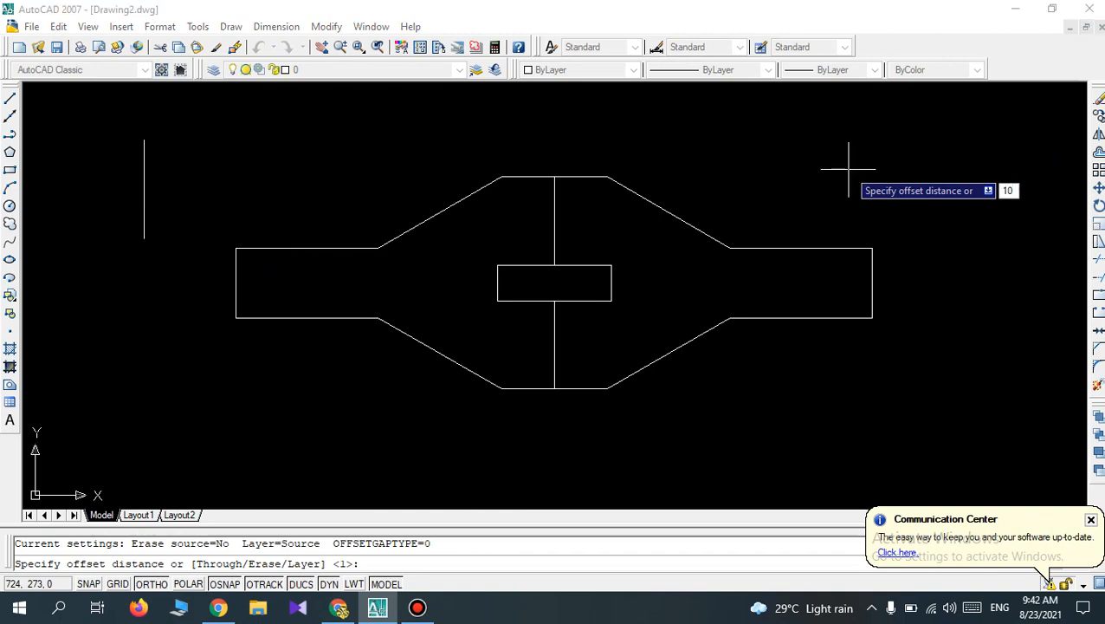
pyautogui.press('Return')
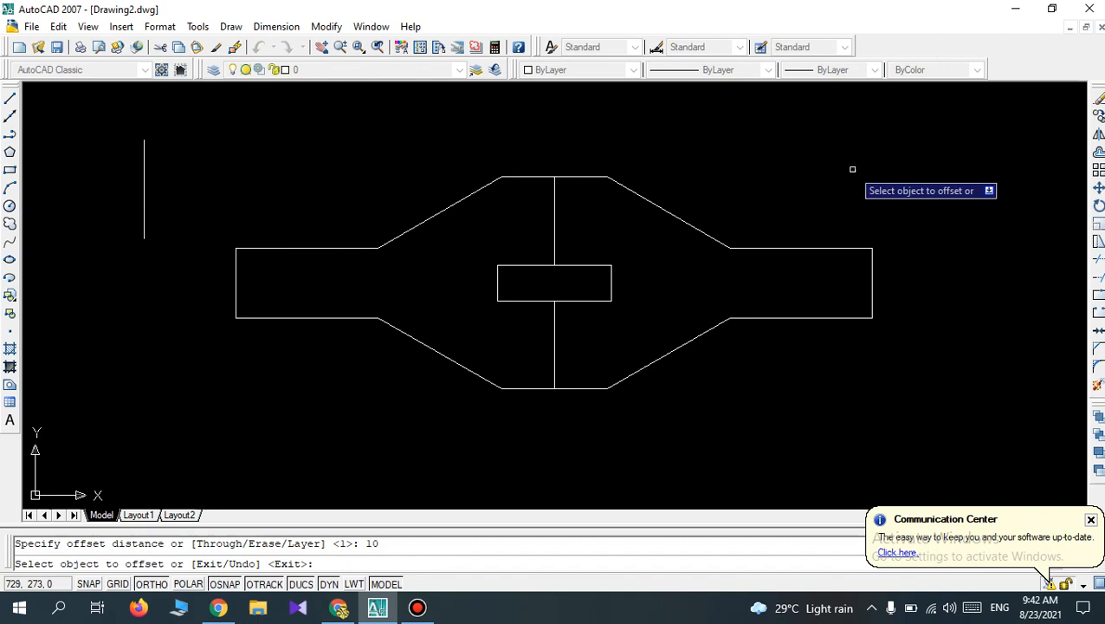
pyautogui.click(145, 187)
pyautogui.click(176, 171)
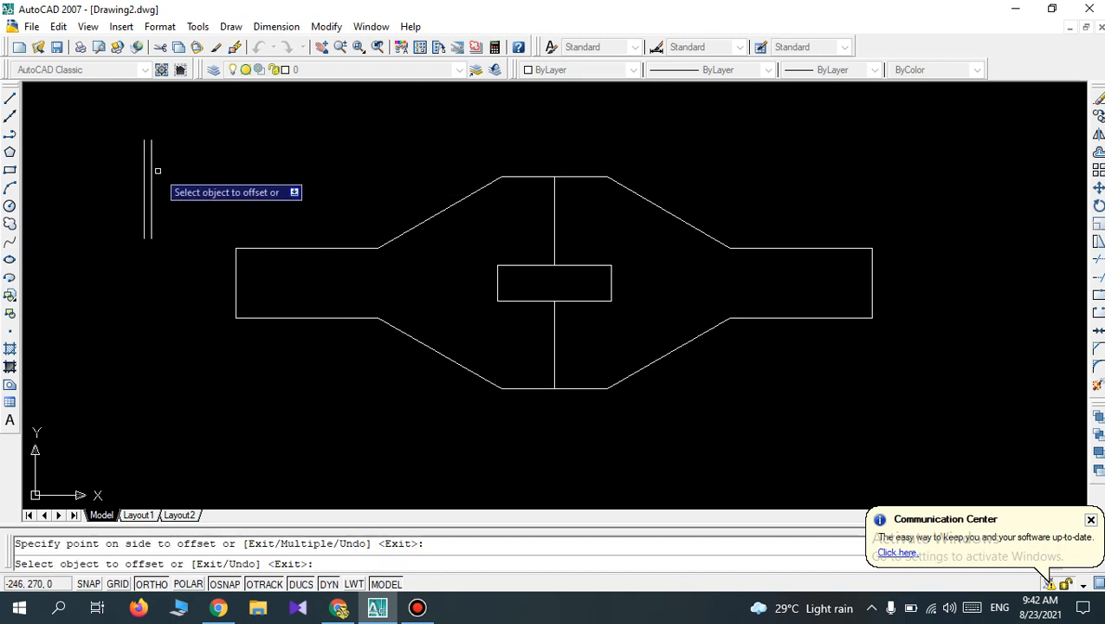
pyautogui.click(144, 142)
pyautogui.click(124, 169)
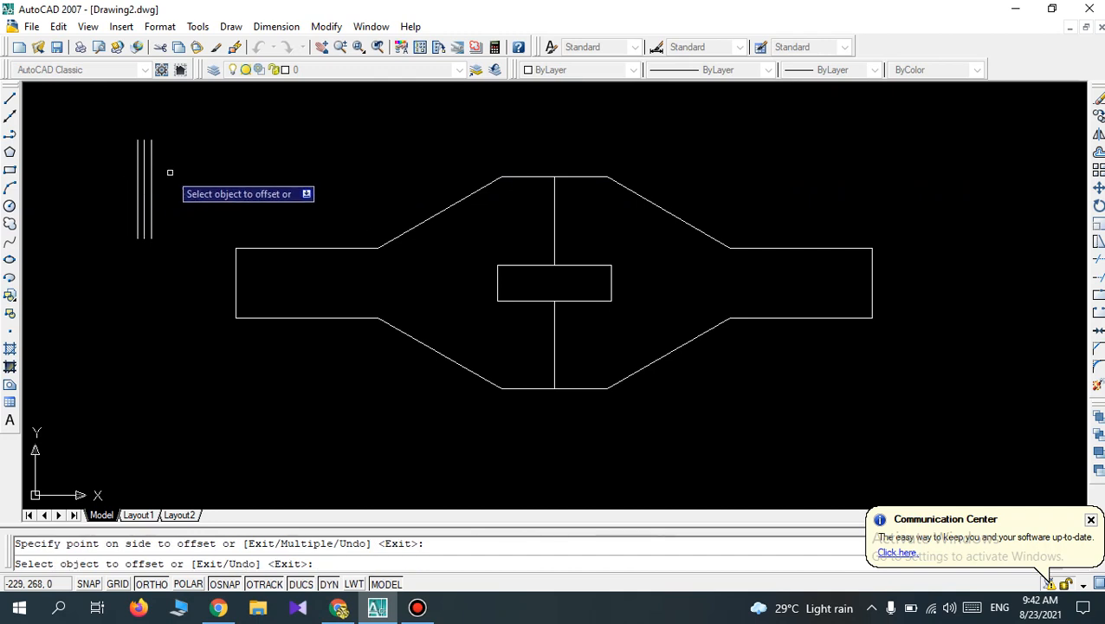
# Offset the rightmost and leftmost vertical lines outward by the same 10 mm and end the Offset command.
pyautogui.scroll(1, 169, 172)
pyautogui.scroll(1, 61, 217)
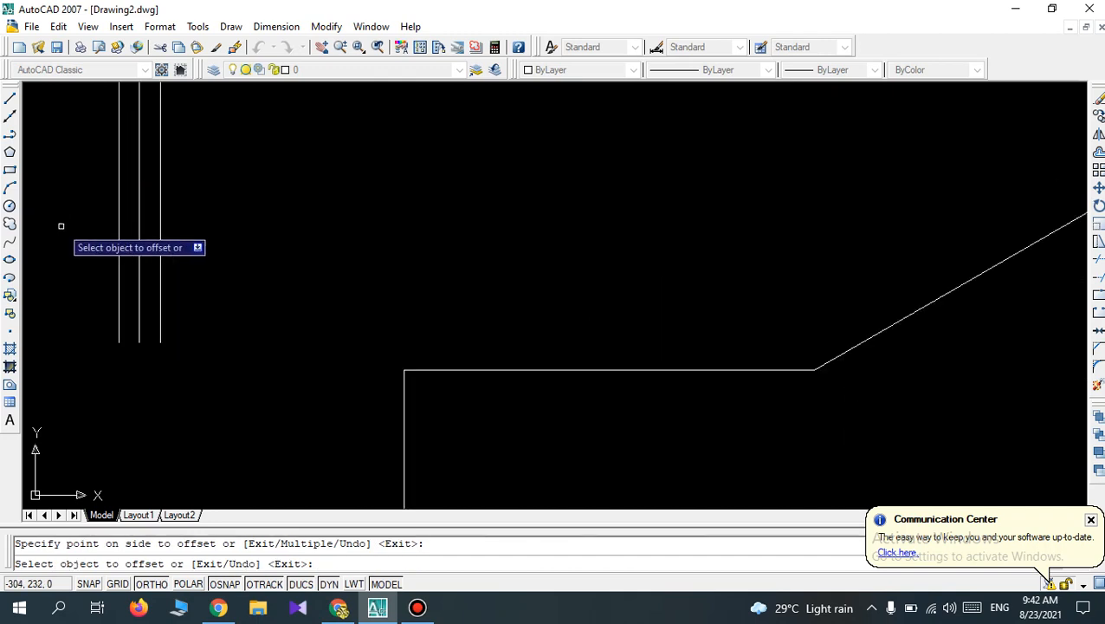
pyautogui.click(160, 220)
pyautogui.click(220, 220)
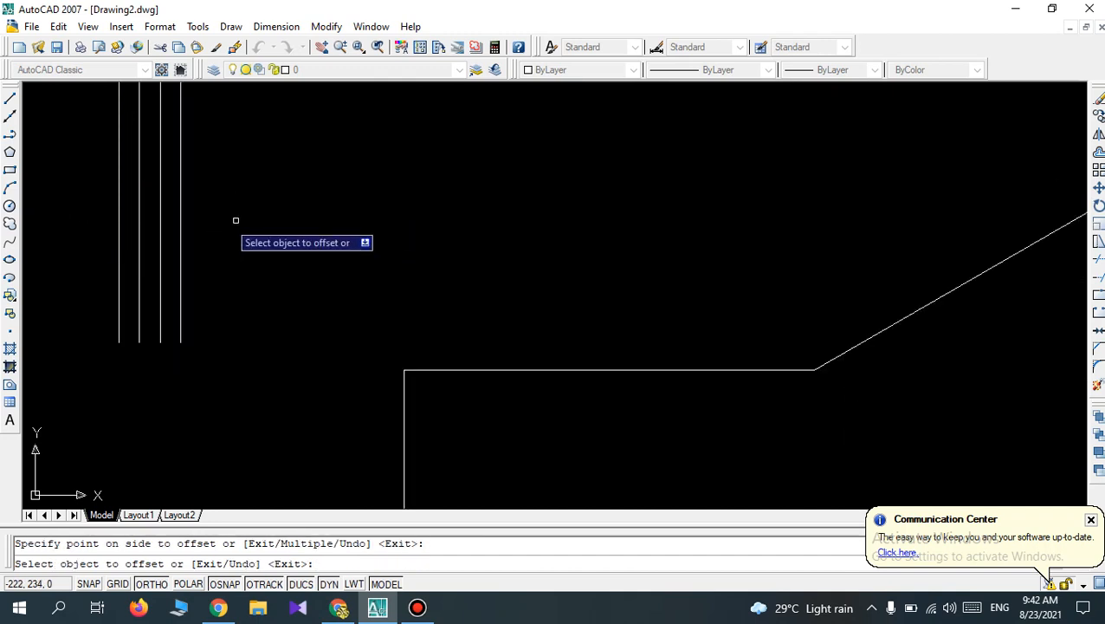
pyautogui.click(119, 221)
pyautogui.click(96, 217)
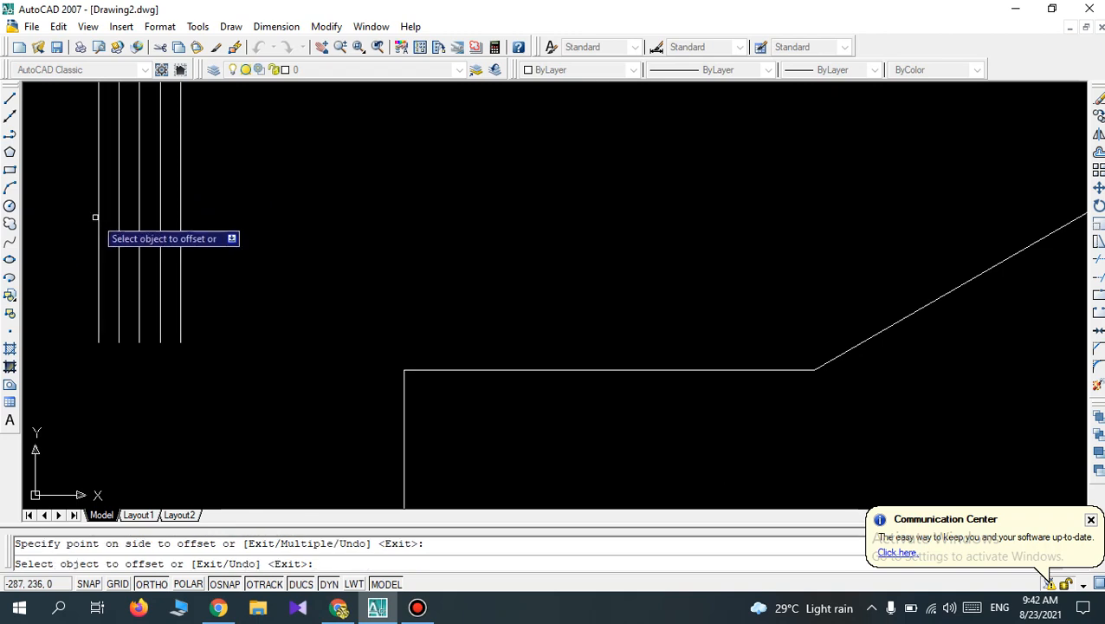
pyautogui.scroll(-2, 196, 224)
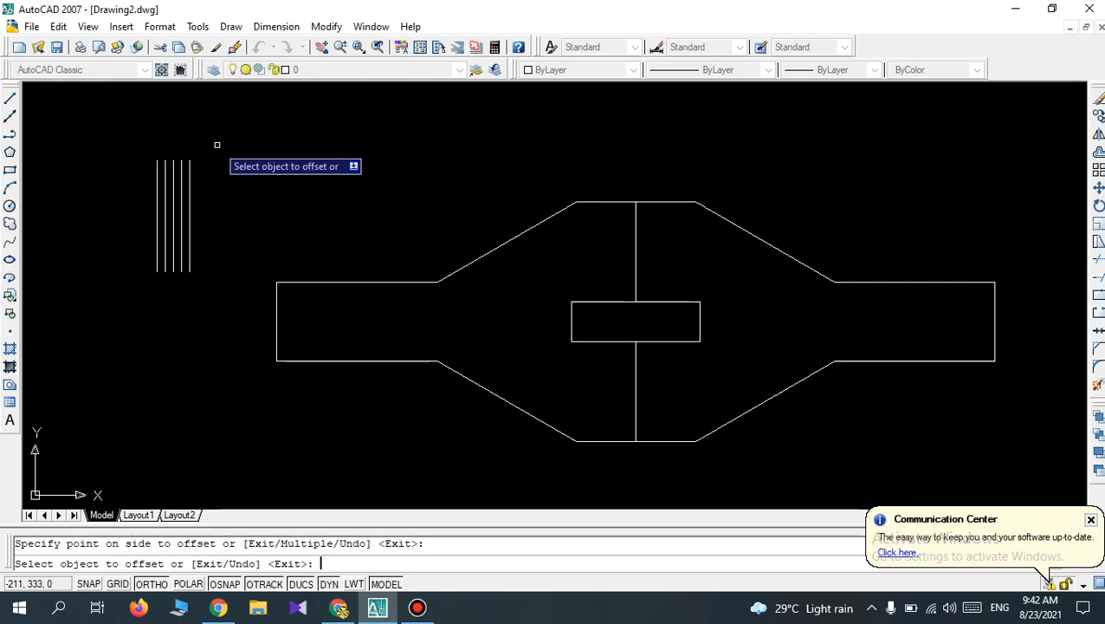
pyautogui.press('Escape')
# Delete the five parallel vertical lines left of the mirrored shape.
pyautogui.click(202, 241)
pyautogui.click(137, 193)
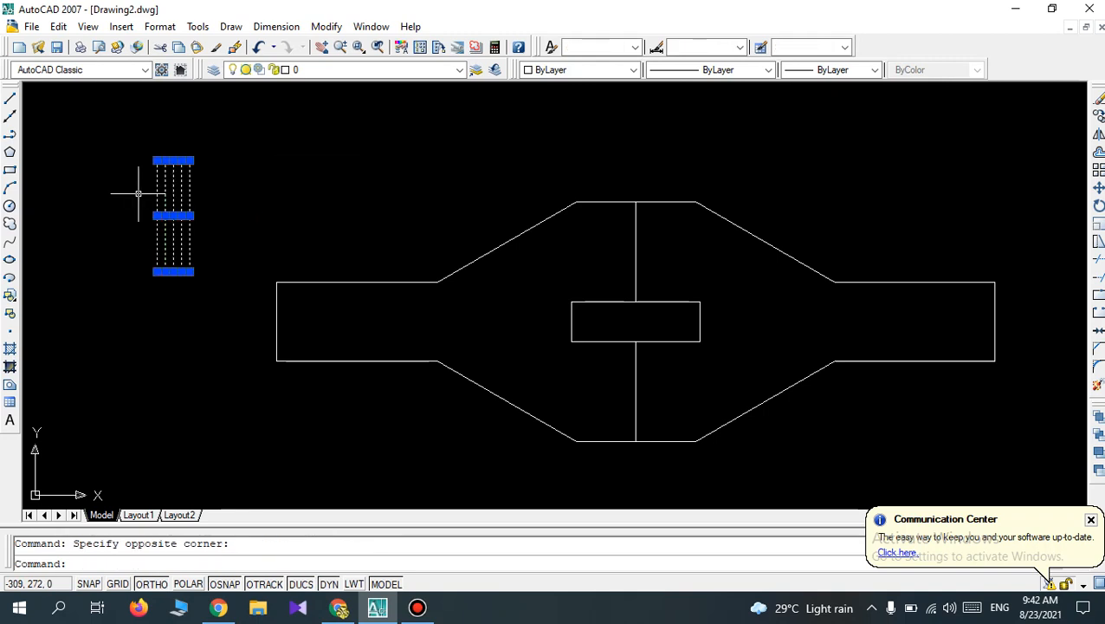
pyautogui.press('Delete')
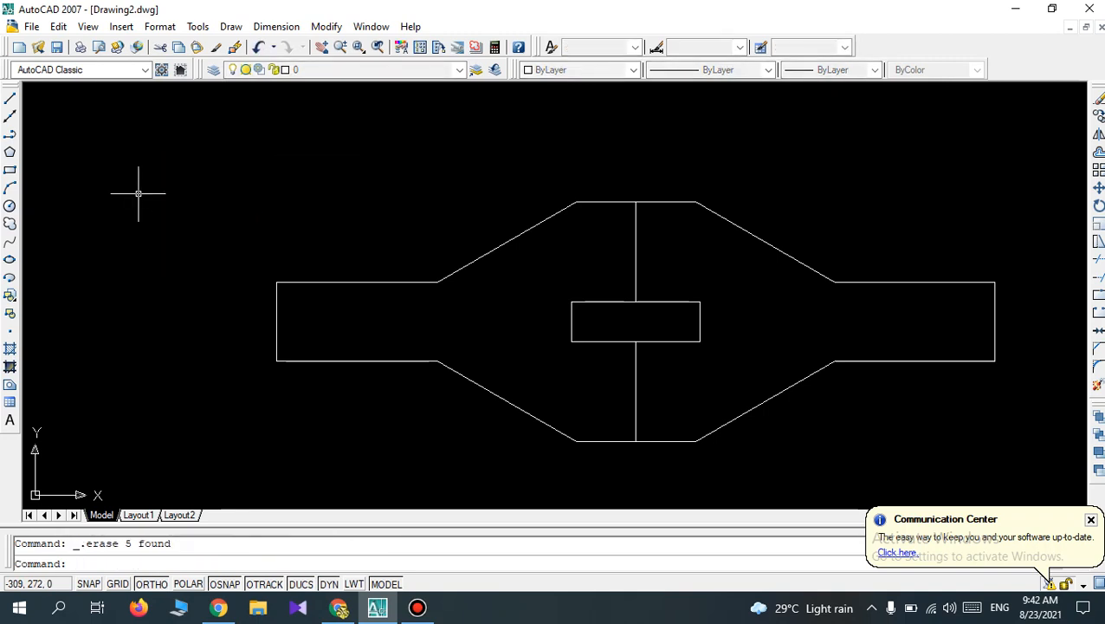
# Draw a single horizontal line in the empty area above the left arm of the mirrored shape.
pyautogui.click(10, 98)
pyautogui.click(147, 197)
pyautogui.click(351, 197)
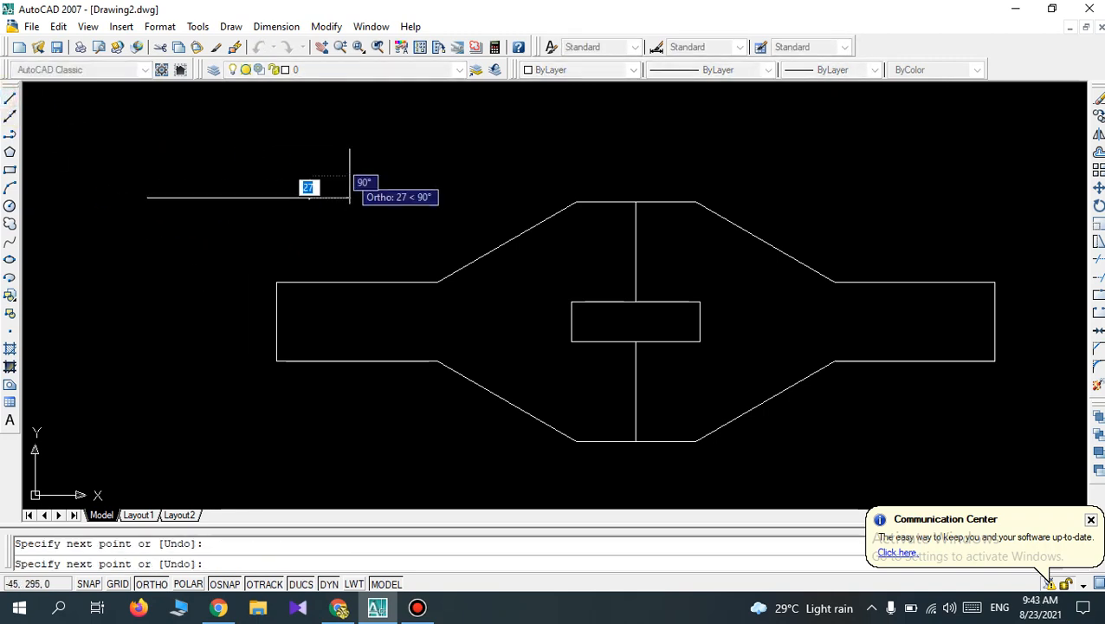
pyautogui.press('Return')
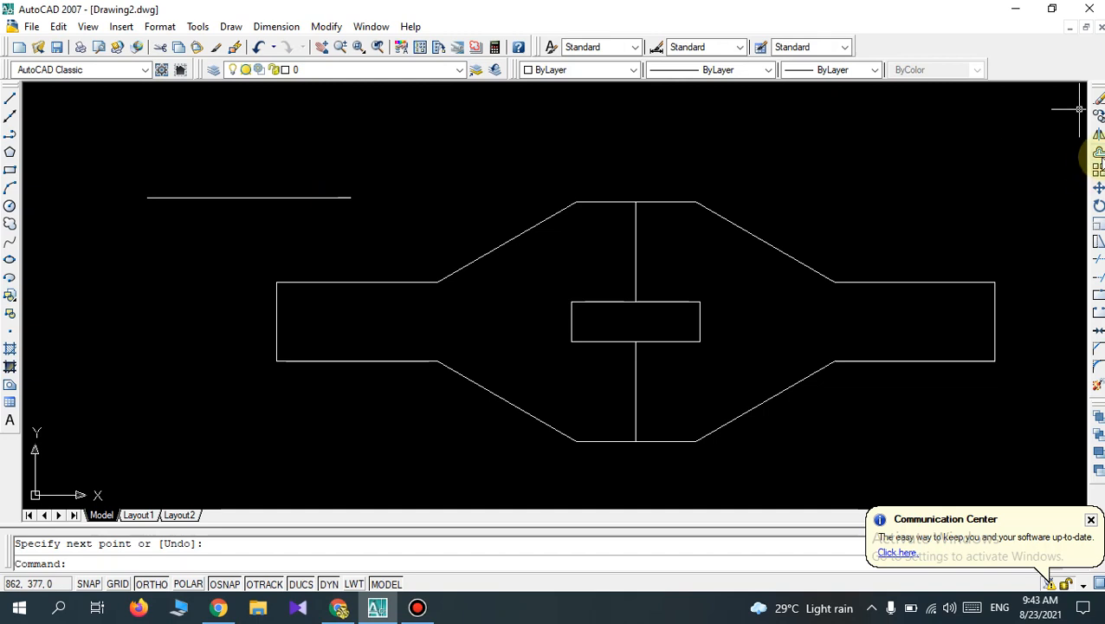
# Offset the horizontal line upward twice in succession with a distance of 20 mm.
pyautogui.click(1098, 152)
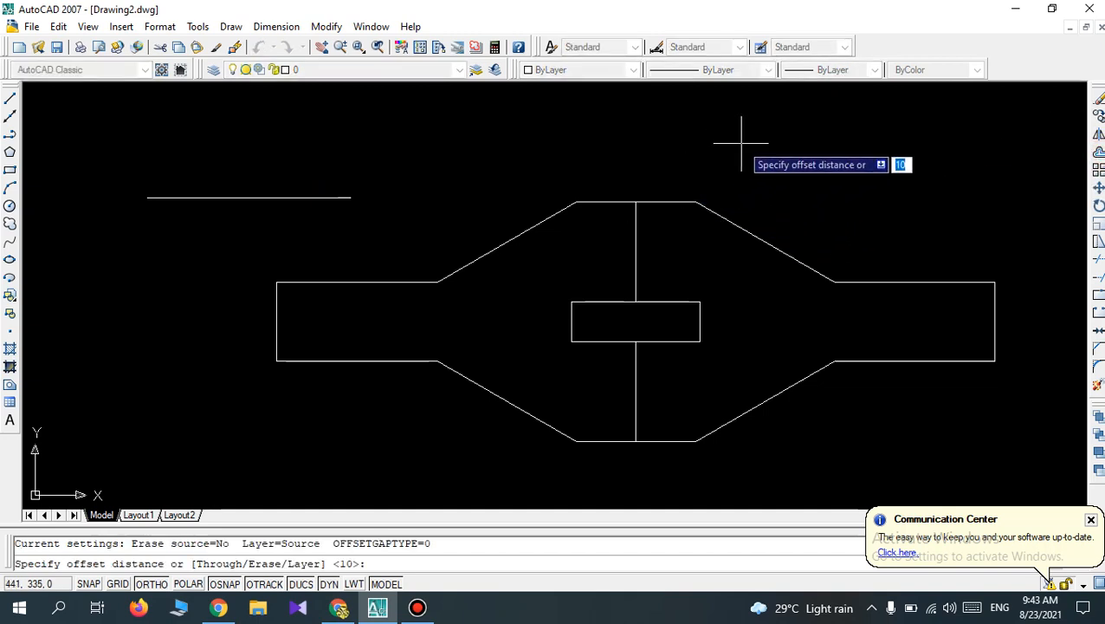
pyautogui.write('2')
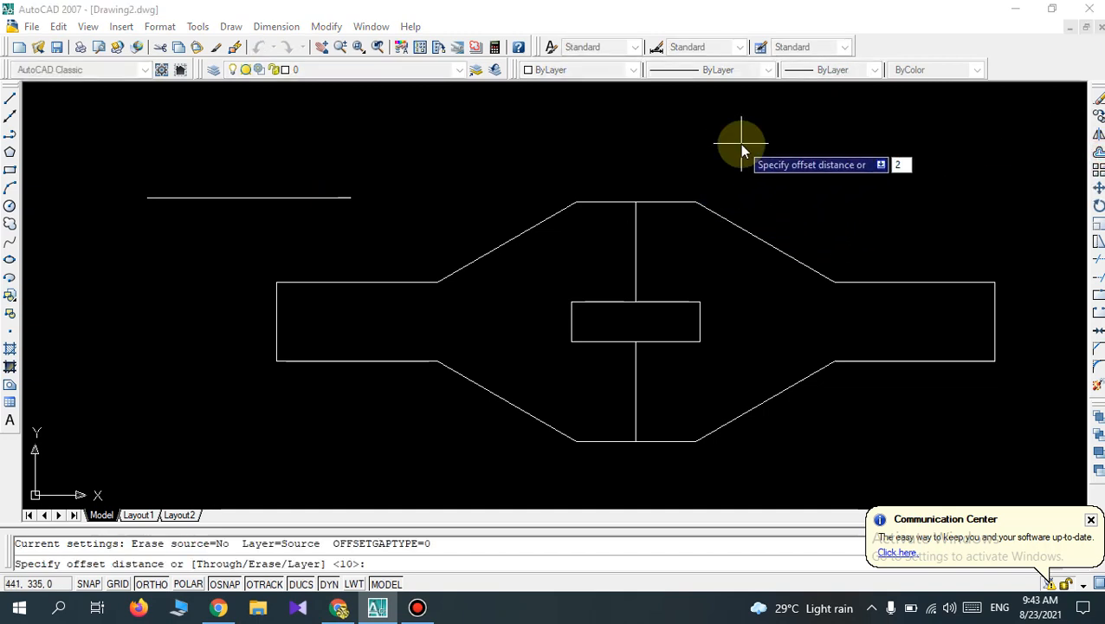
pyautogui.write('0')
pyautogui.press('Return')
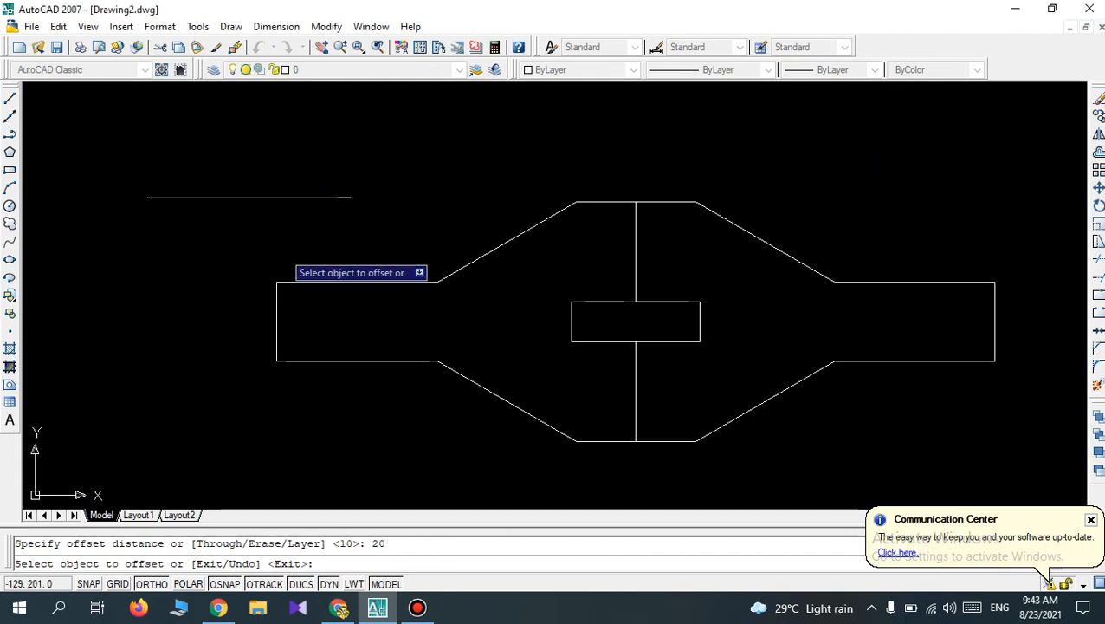
pyautogui.click(250, 196)
pyautogui.click(266, 178)
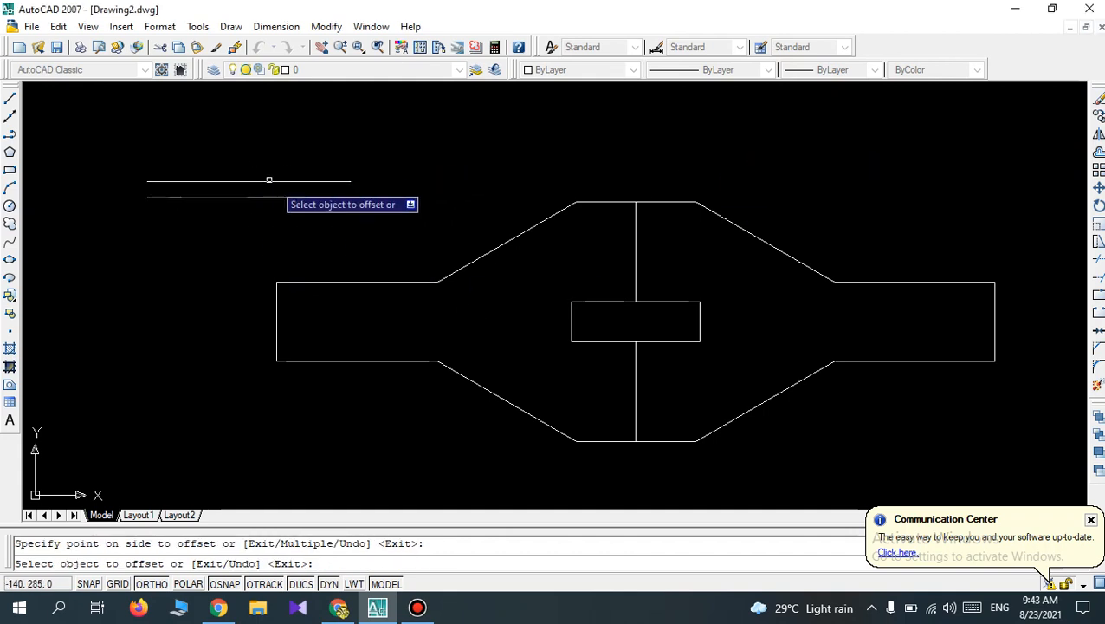
pyautogui.click(269, 181)
pyautogui.click(270, 174)
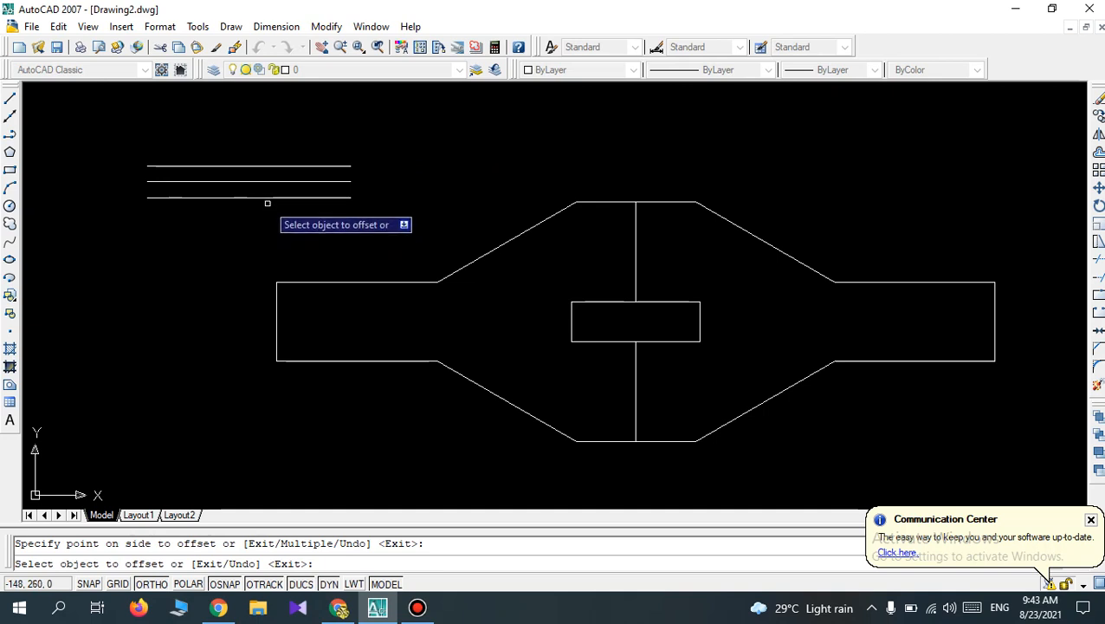
# Offset the lowest horizontal line downward four times in succession by the same 20 mm and end the Offset command.
pyautogui.click(266, 197)
pyautogui.click(267, 217)
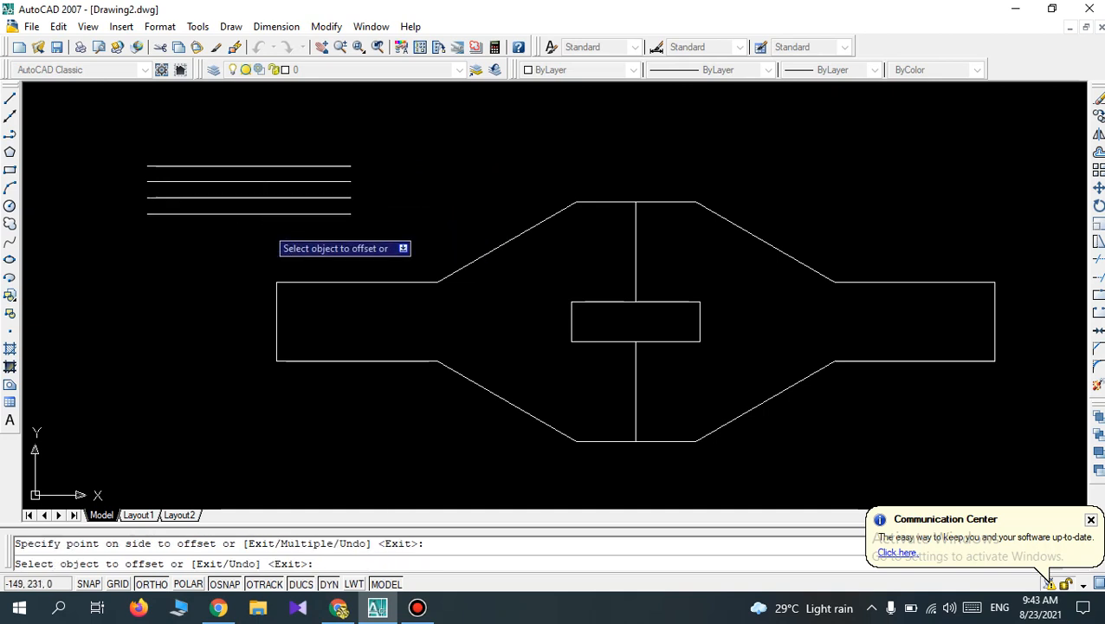
pyautogui.click(260, 212)
pyautogui.click(257, 233)
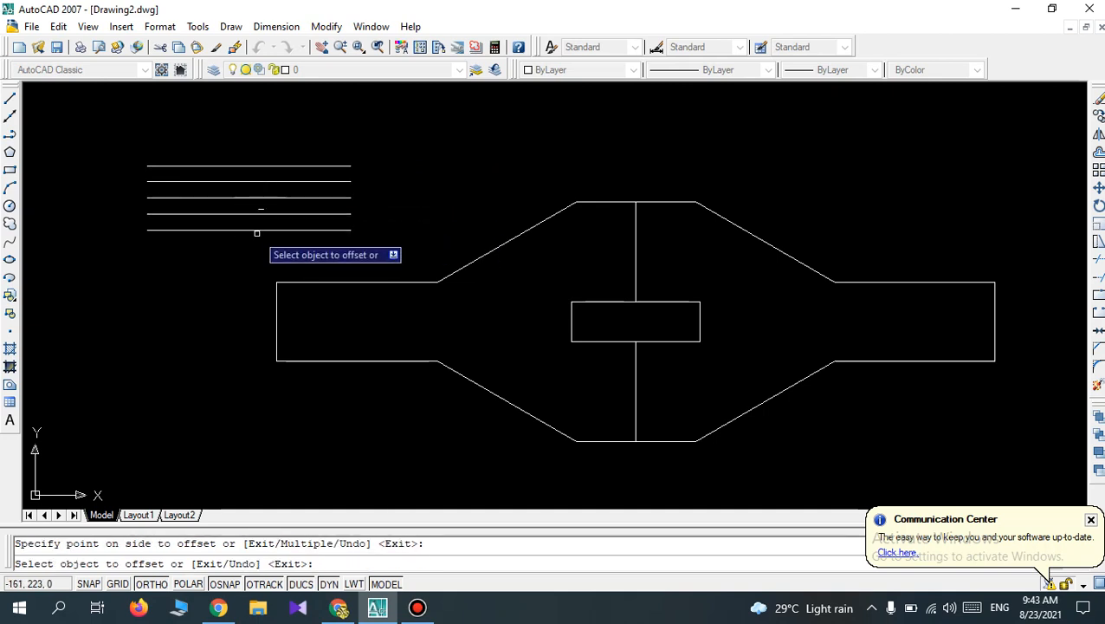
pyautogui.click(257, 229)
pyautogui.click(256, 244)
pyautogui.click(254, 246)
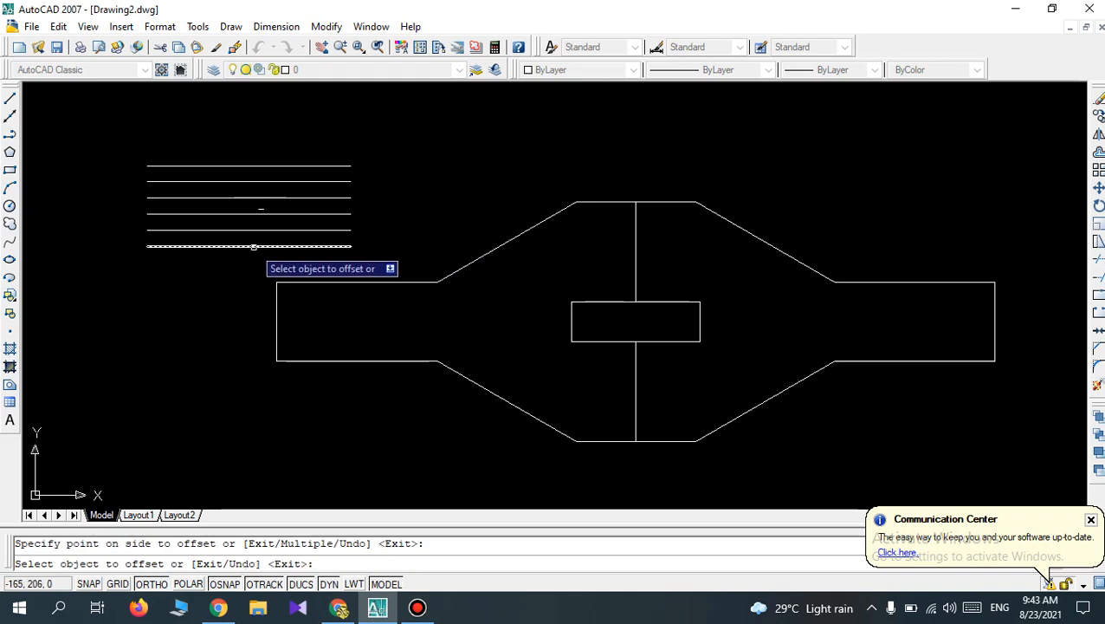
pyautogui.click(250, 265)
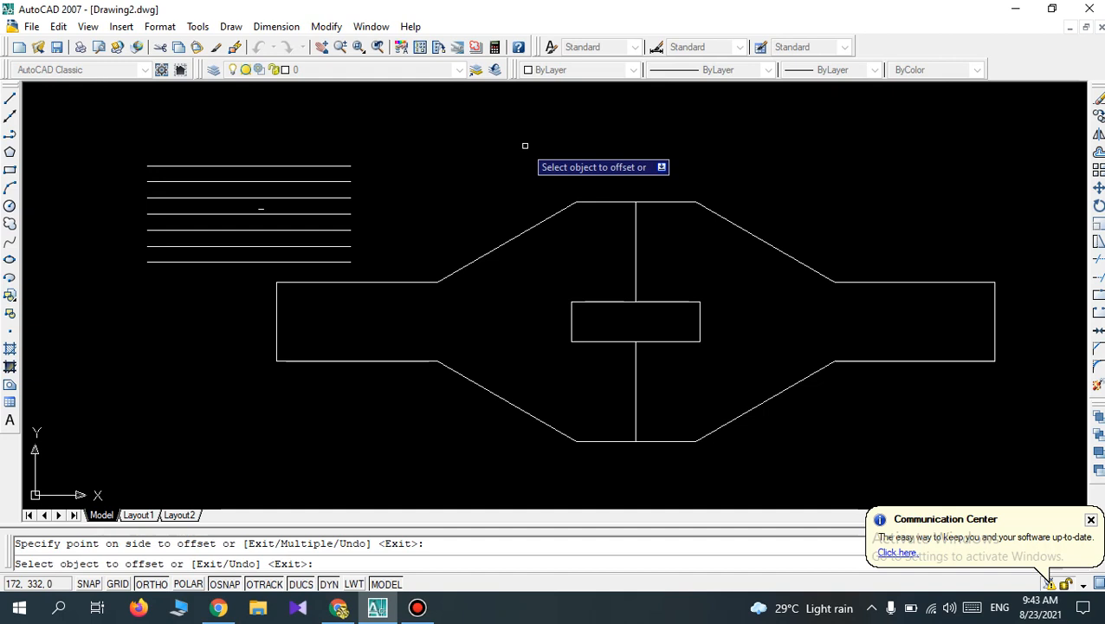
pyautogui.press('Escape')
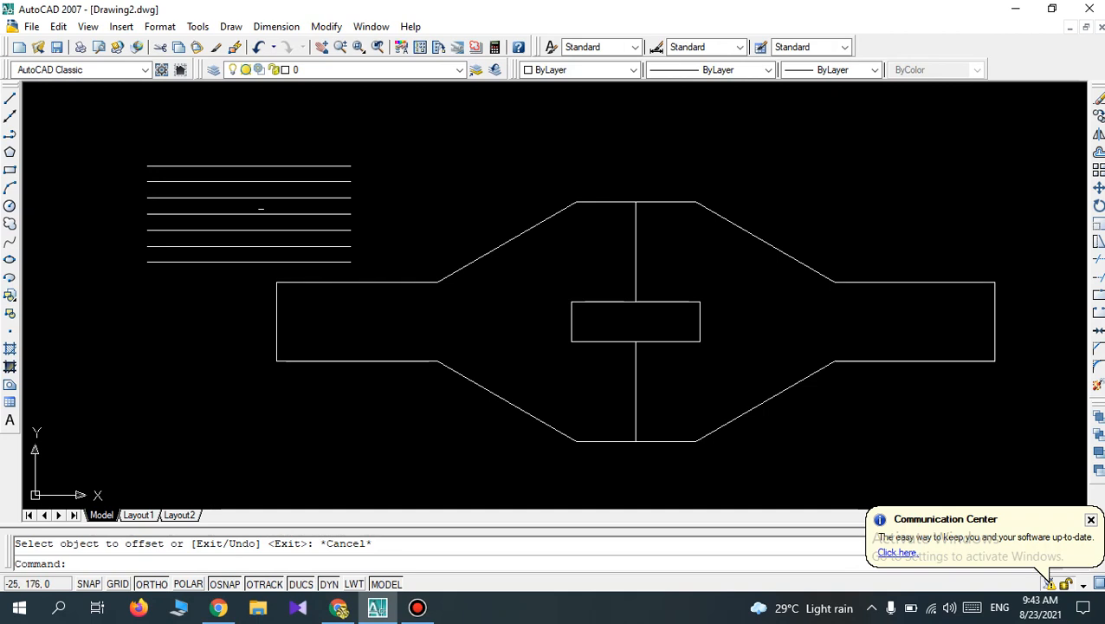
# Delete the seven parallel horizontal lines above the left arm of the mirrored shape.
pyautogui.click(367, 271)
pyautogui.click(286, 141)
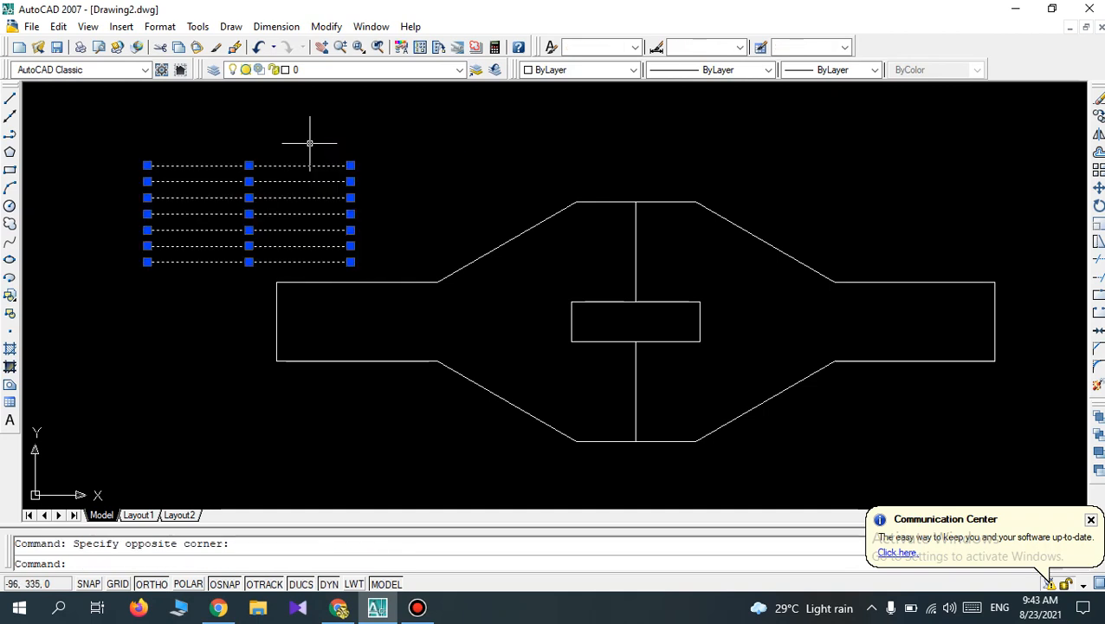
pyautogui.press('Delete')
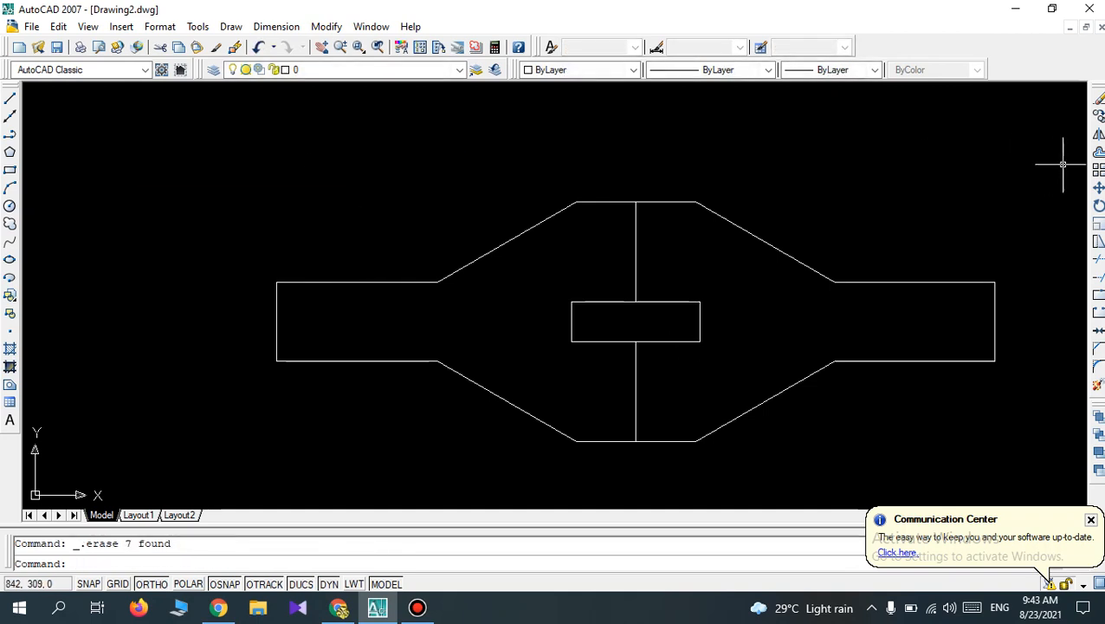
# Offset the right edge of the small central rectangle leftward at 14 mm spacing, adding ten vertical lines inside the rectangle.
pyautogui.click(1098, 152)
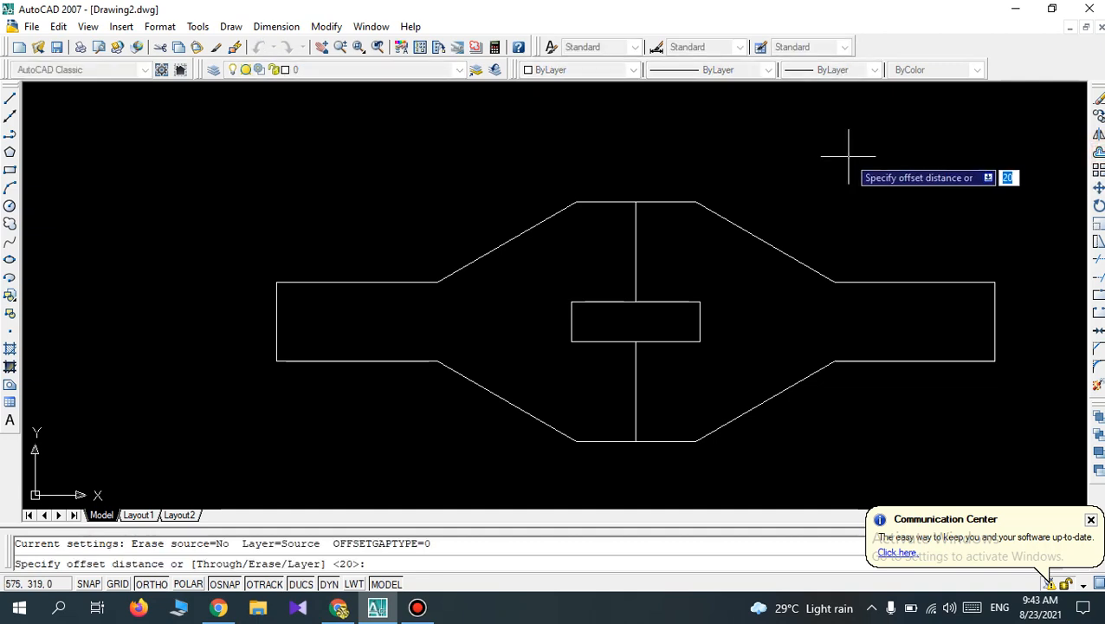
pyautogui.write('14')
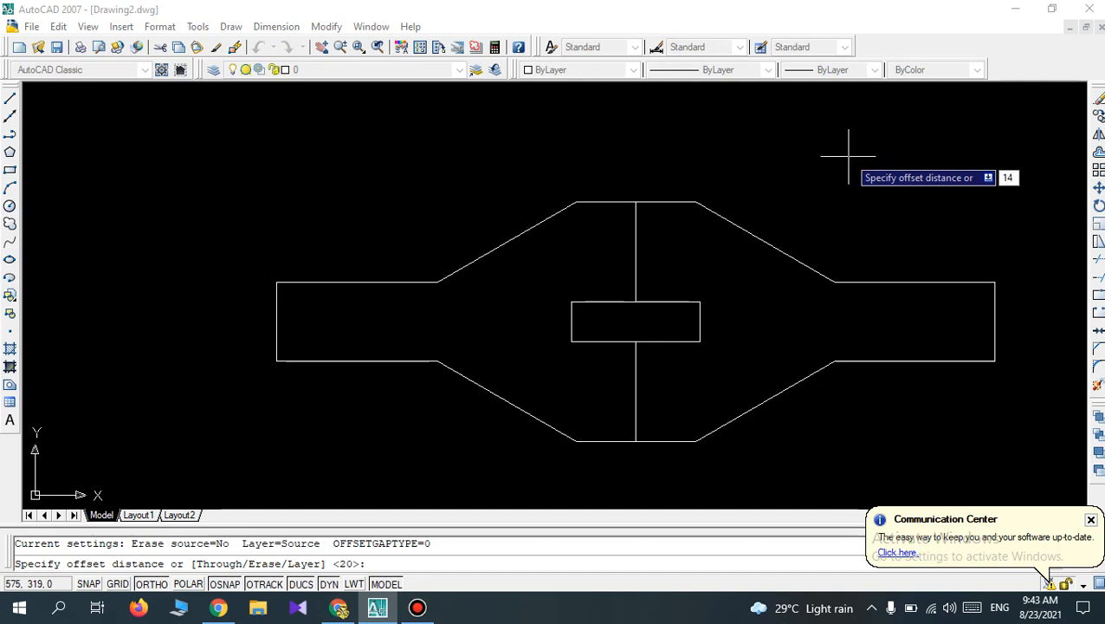
pyautogui.press('Return')
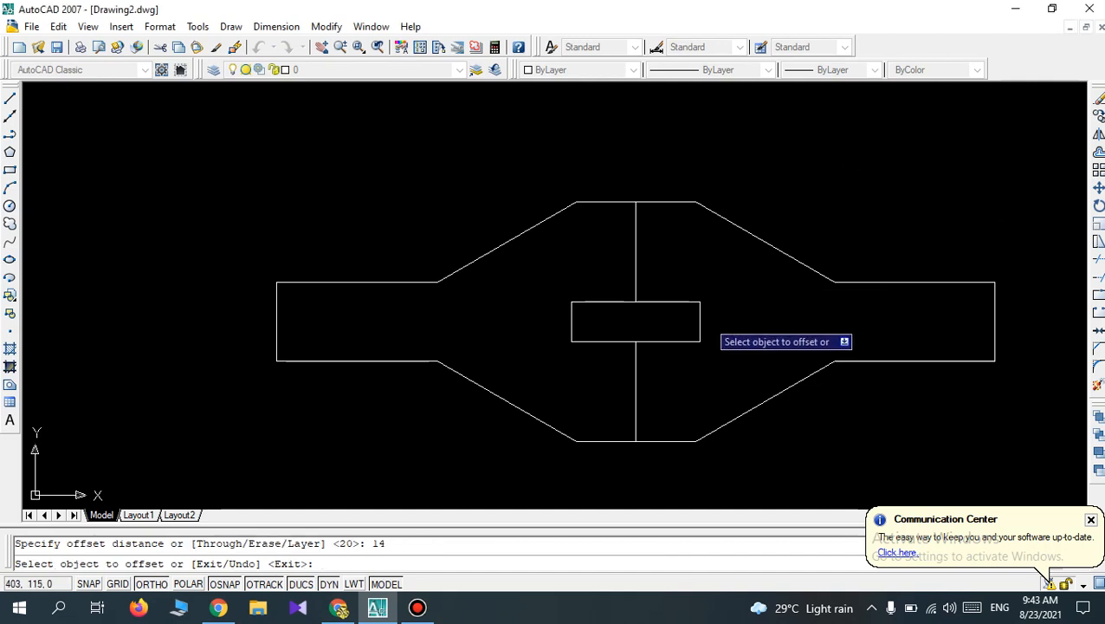
pyautogui.click(699, 316)
pyautogui.click(679, 328)
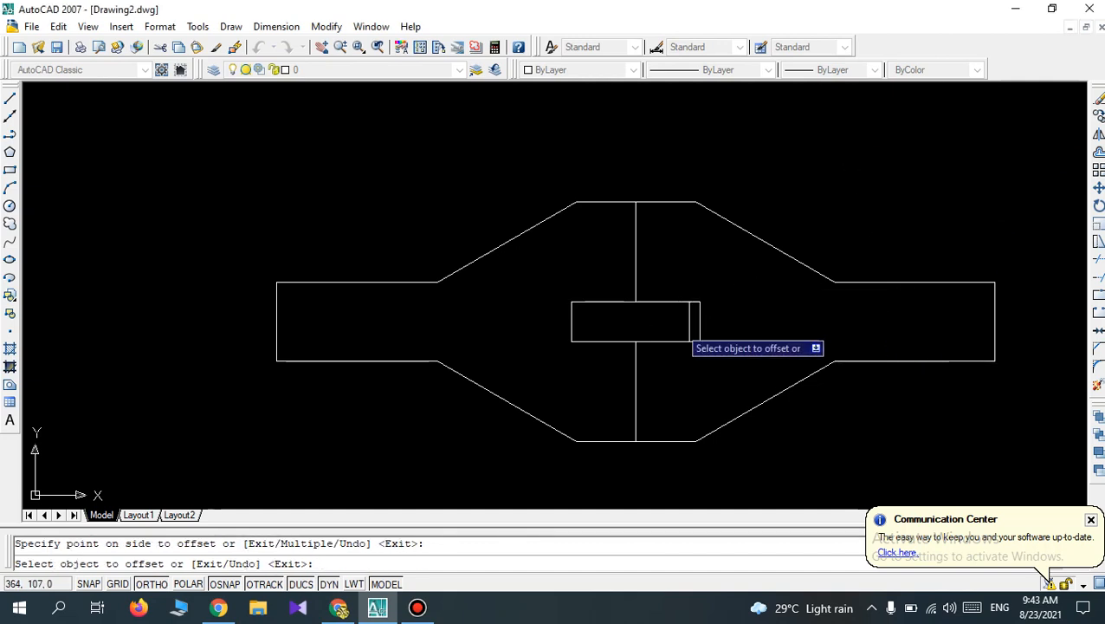
pyautogui.click(690, 316)
pyautogui.click(679, 330)
pyautogui.click(679, 330)
pyautogui.click(672, 329)
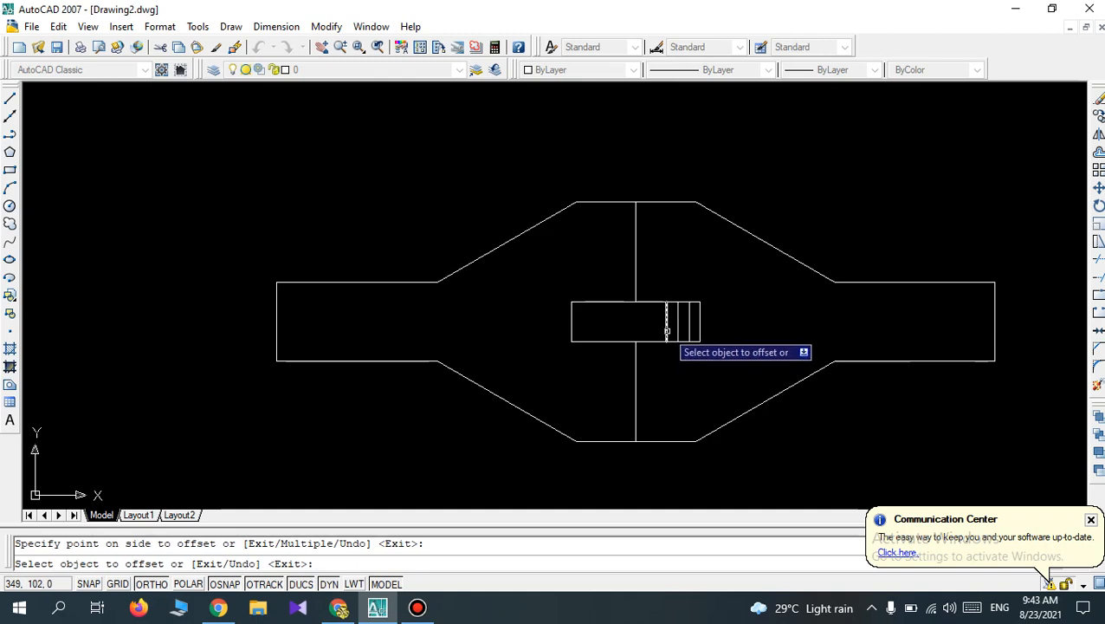
pyautogui.click(669, 330)
pyautogui.click(661, 328)
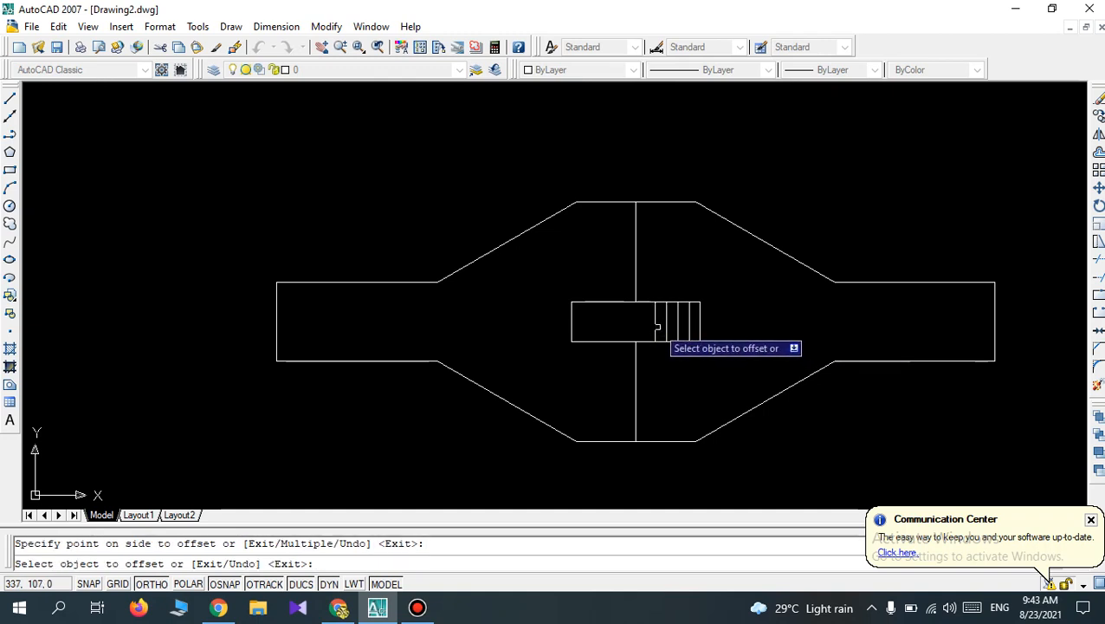
pyautogui.click(657, 328)
pyautogui.click(651, 326)
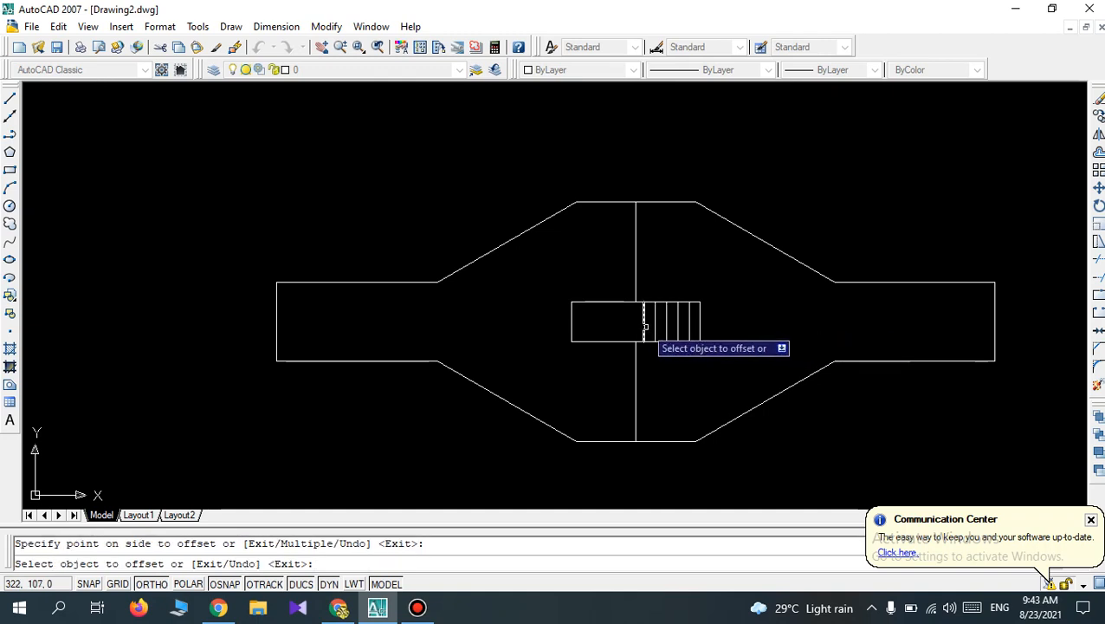
pyautogui.click(642, 326)
pyautogui.click(638, 328)
pyautogui.click(632, 326)
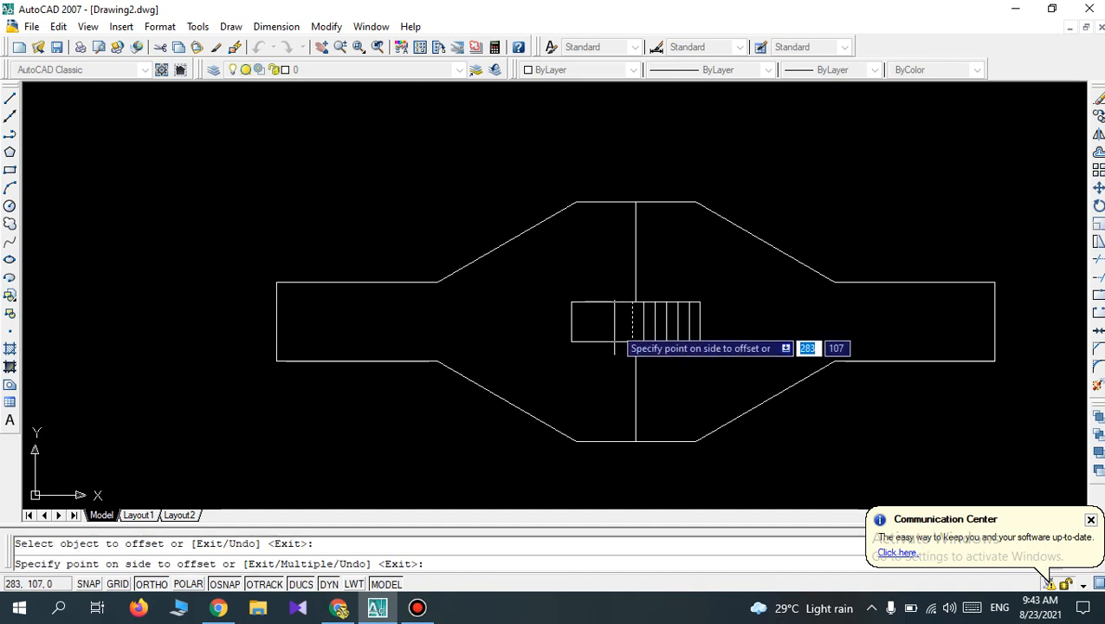
pyautogui.click(617, 328)
pyautogui.click(618, 328)
pyautogui.click(613, 327)
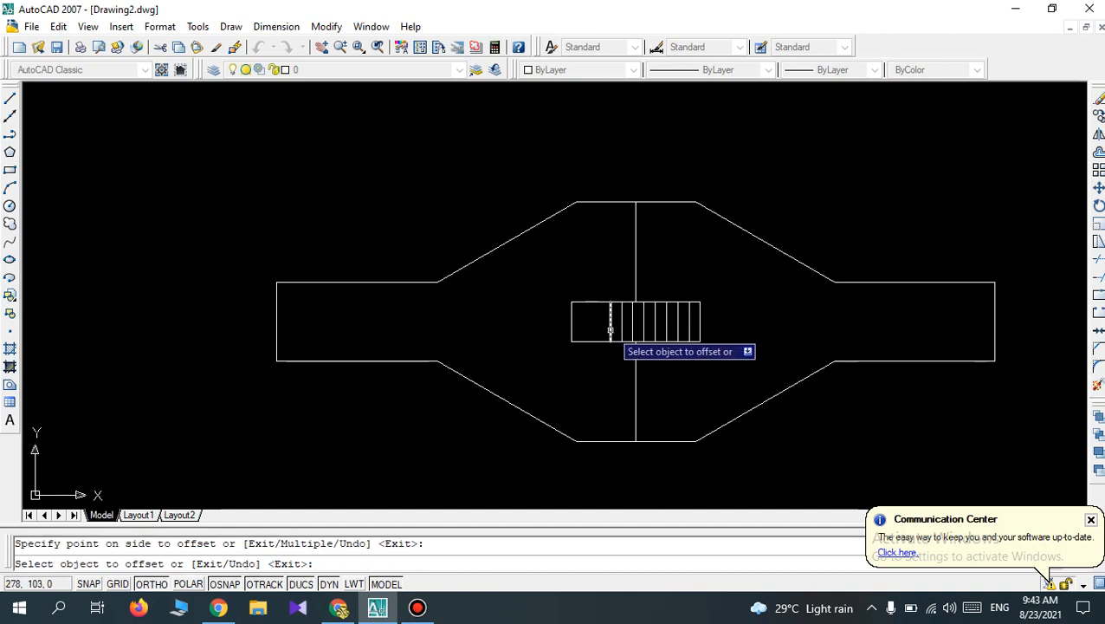
pyautogui.click(610, 329)
pyautogui.click(606, 329)
pyautogui.click(600, 329)
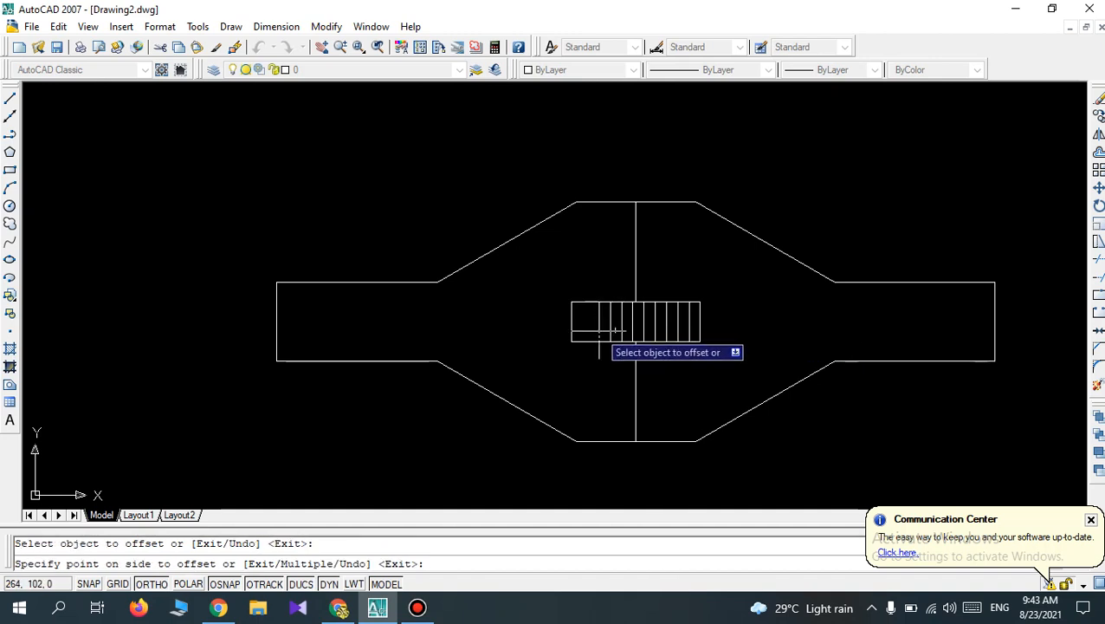
pyautogui.click(592, 329)
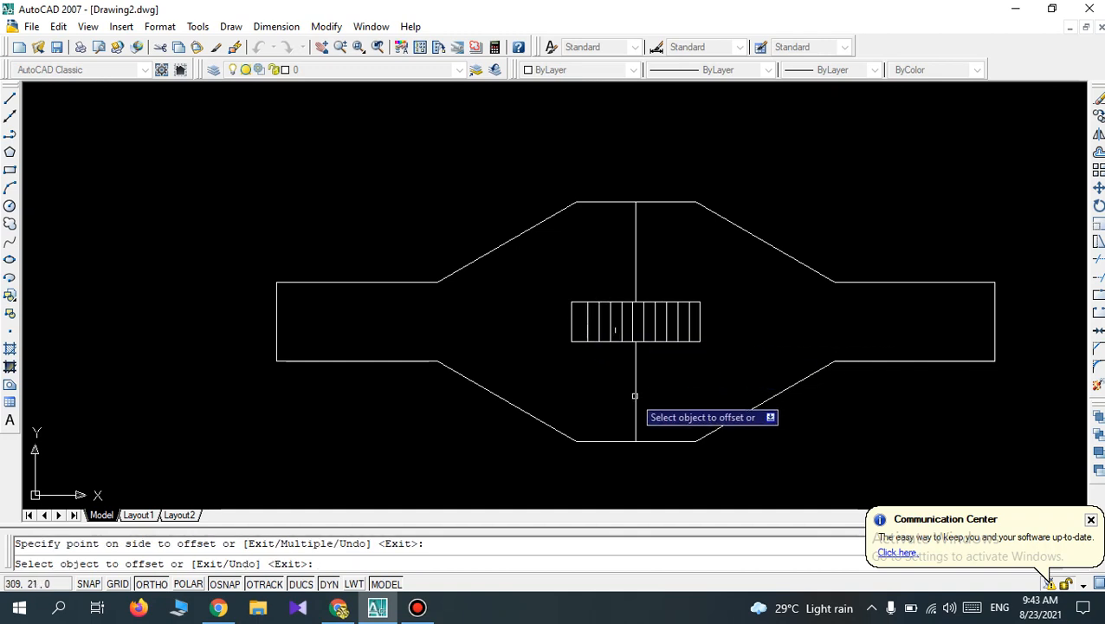
# Offset the bottom edge of the central rectangle's right half upward twice in succession by 14 mm.
pyautogui.click(659, 342)
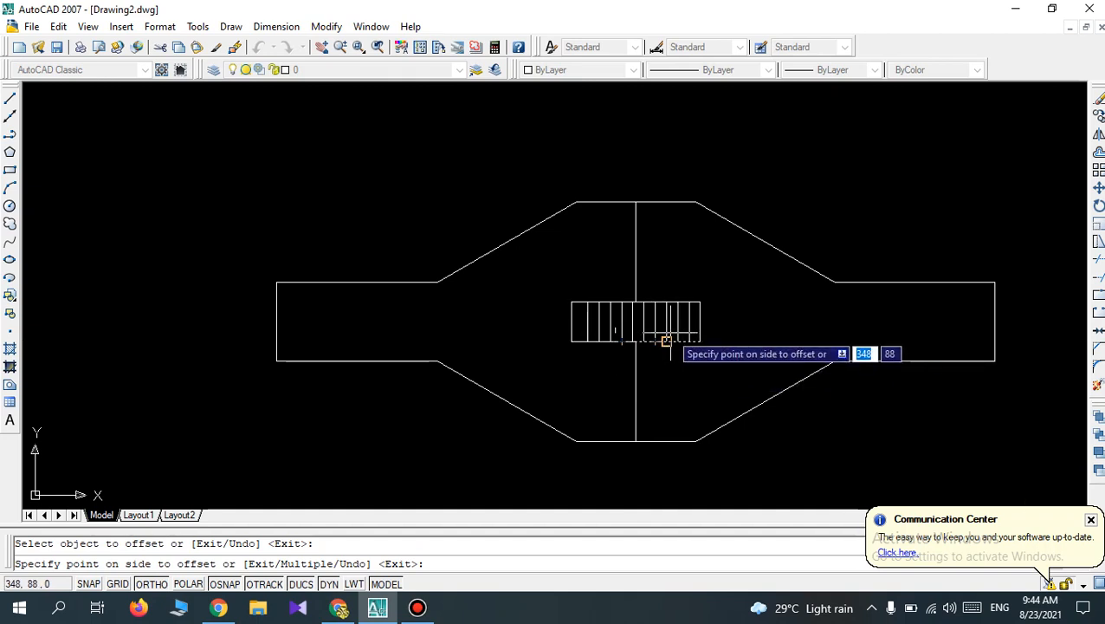
pyautogui.press('Escape')
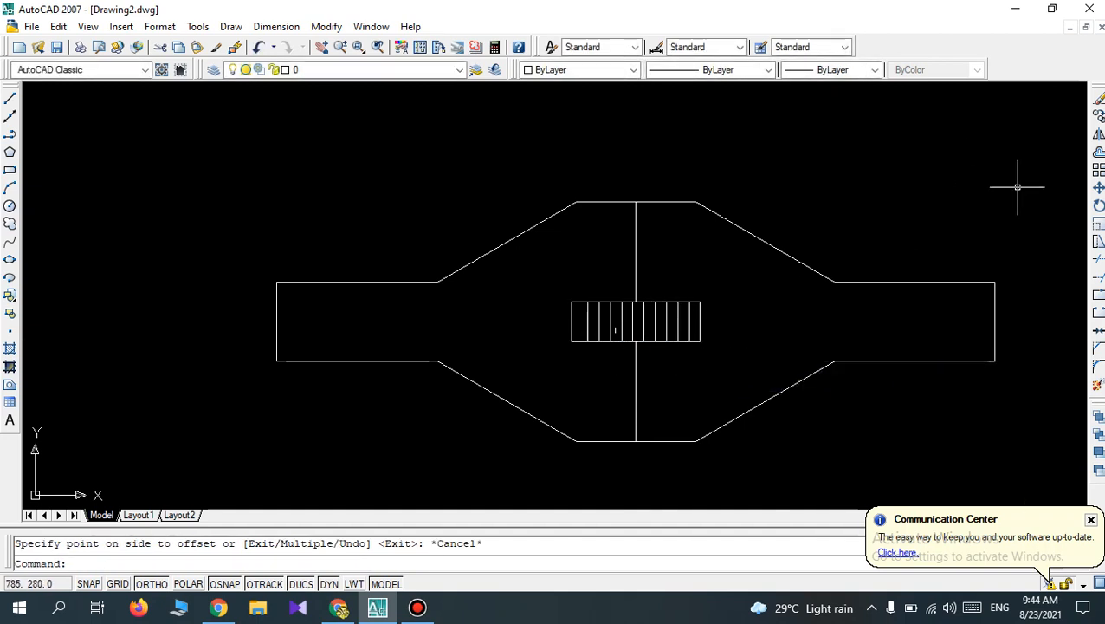
pyautogui.press('Return')
pyautogui.press('Return')
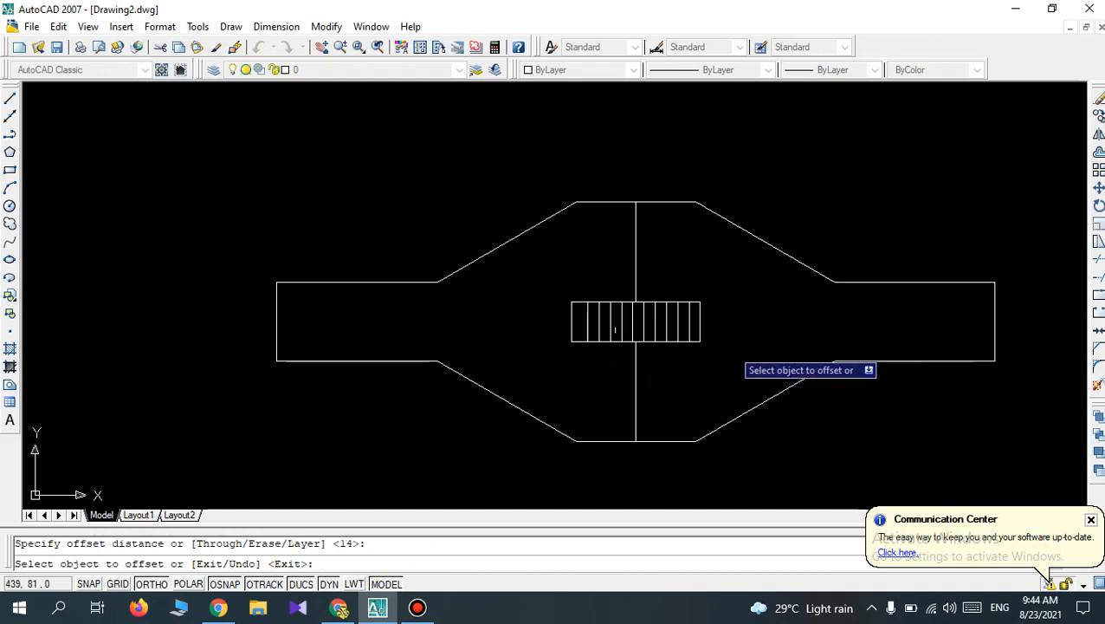
pyautogui.click(680, 342)
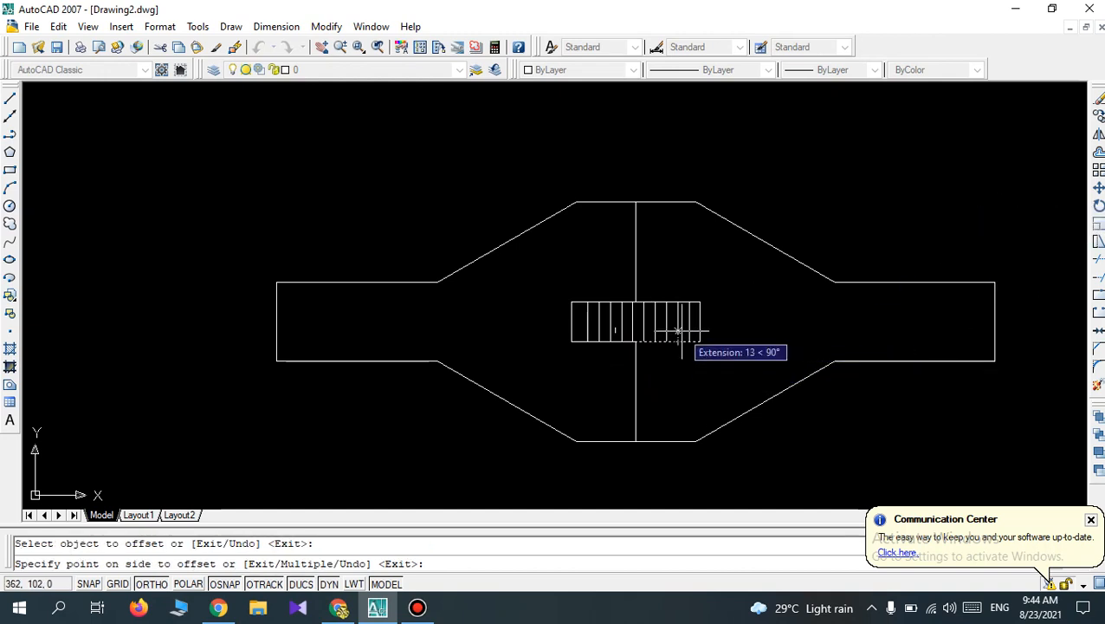
pyautogui.click(681, 319)
pyautogui.click(686, 330)
pyautogui.click(685, 310)
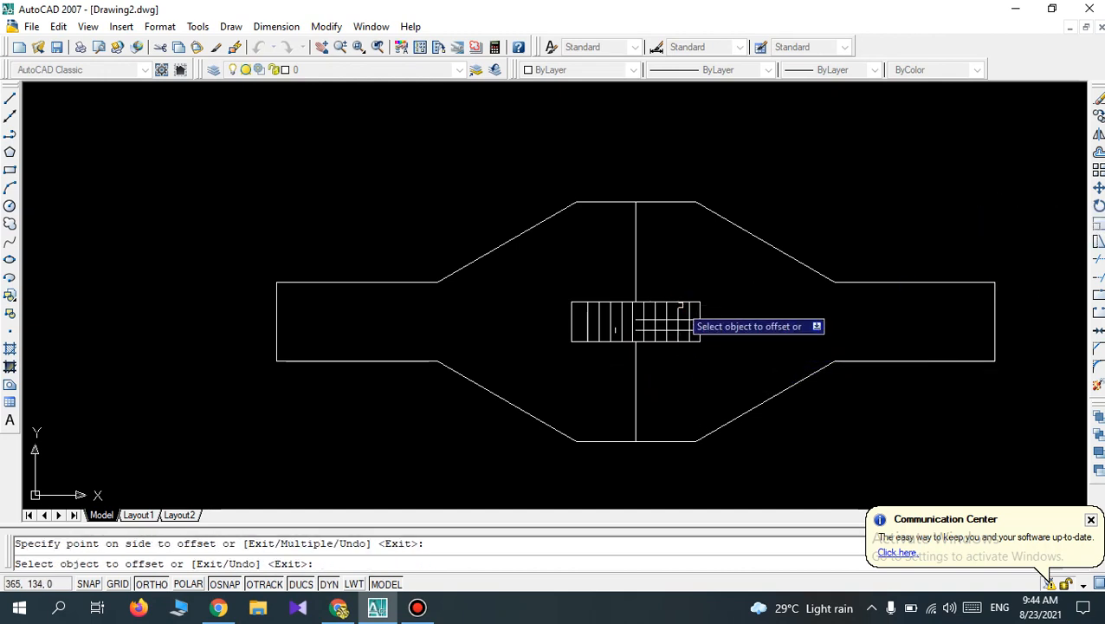
pyautogui.press('Escape')
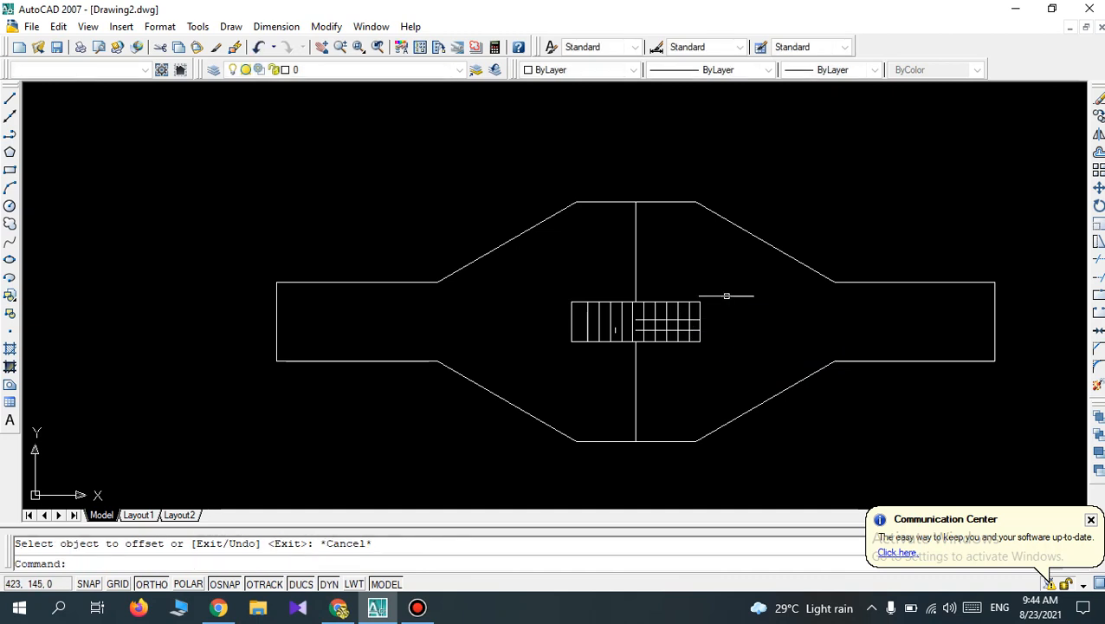
# Offset the bottom edge of the central rectangle's left half upward twice by 14 mm and end the Offset command.
pyautogui.press('Return')
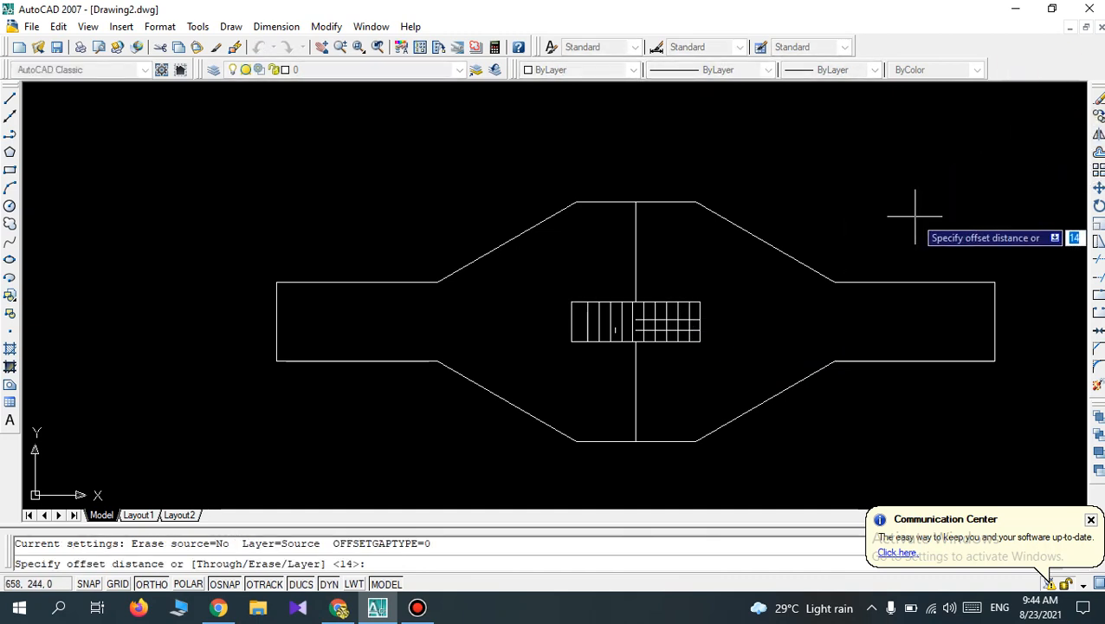
pyautogui.press('Return')
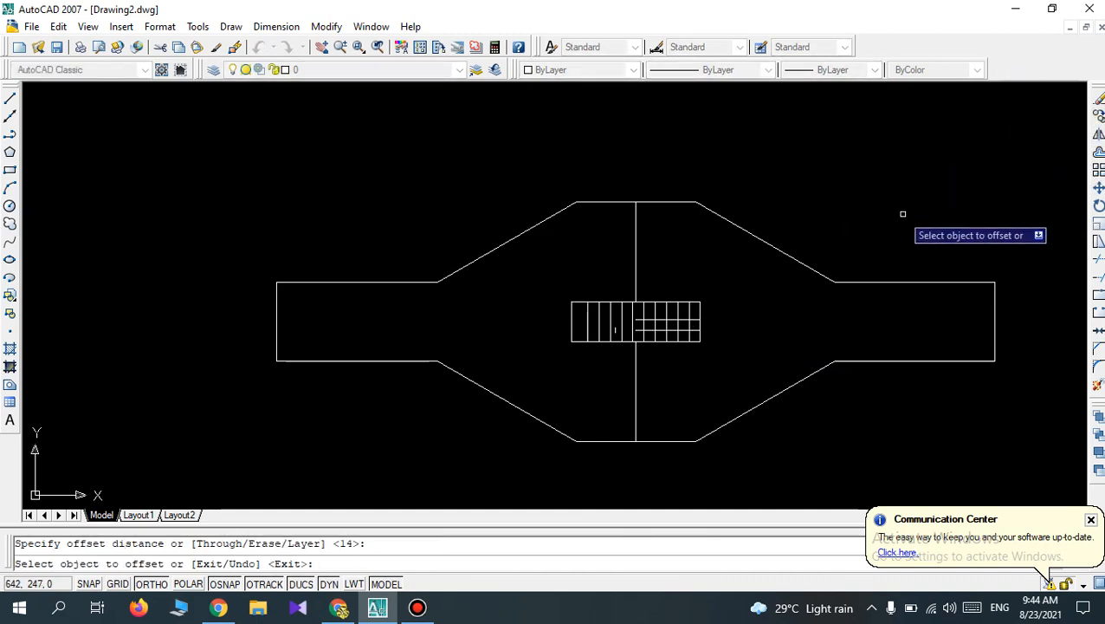
pyautogui.click(619, 341)
pyautogui.click(622, 334)
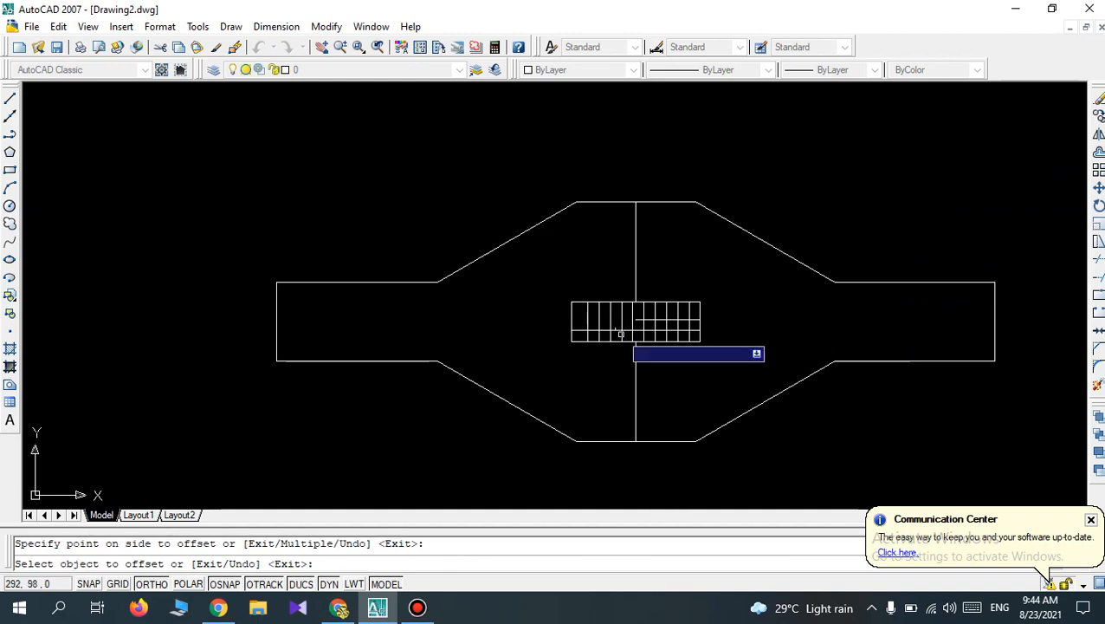
pyautogui.click(618, 331)
pyautogui.click(613, 327)
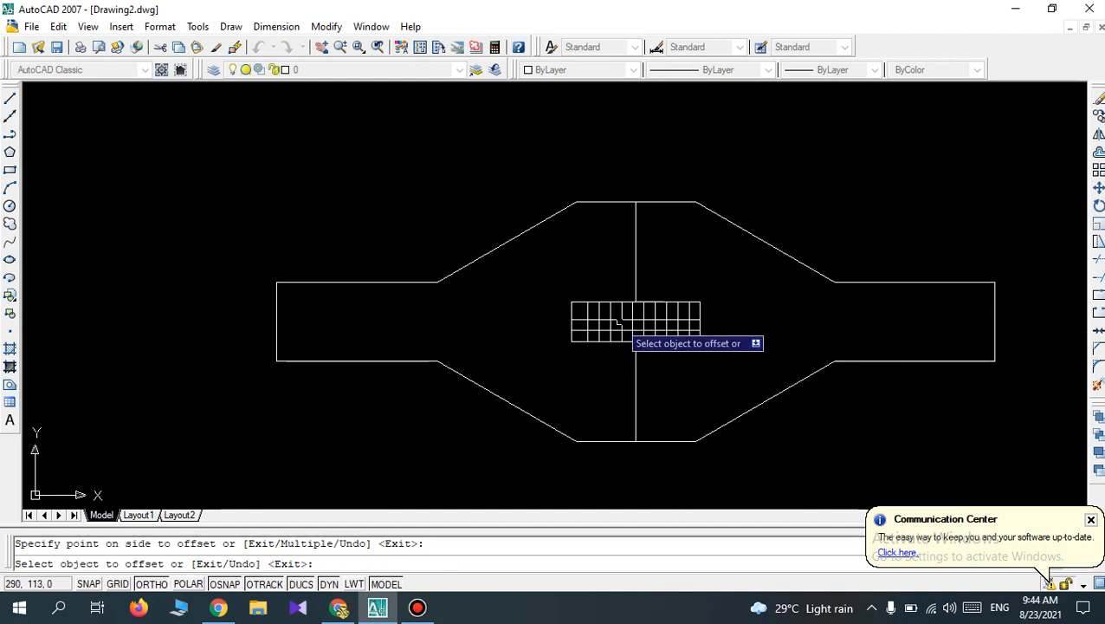
pyautogui.scroll(2, 633, 309)
pyautogui.scroll(2, 648, 318)
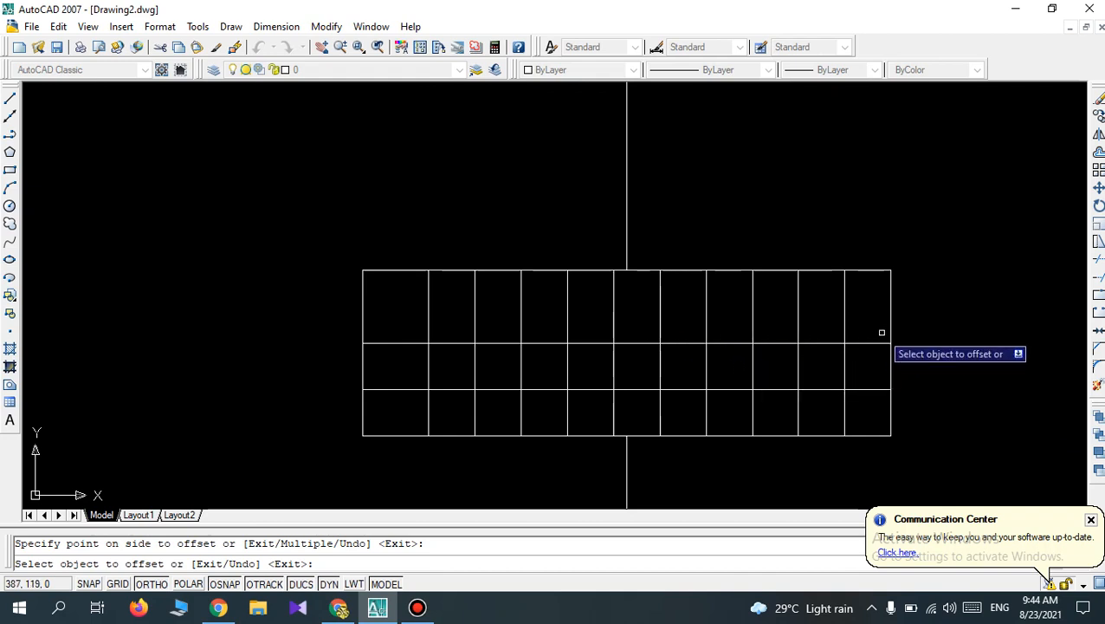
pyautogui.scroll(-5, 871, 360)
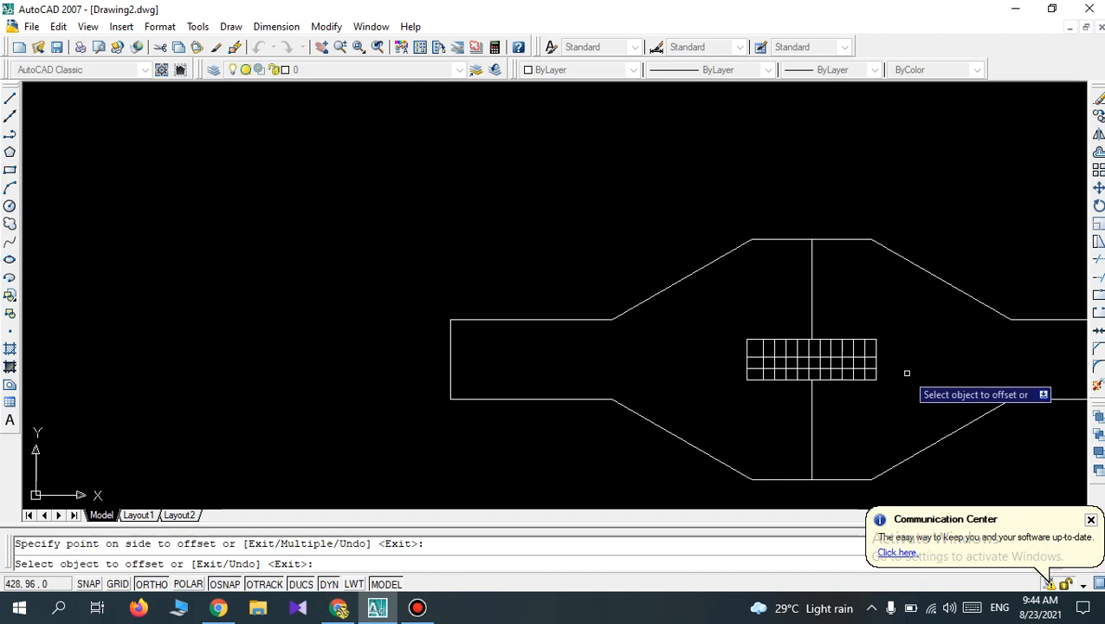
pyautogui.press('Escape')
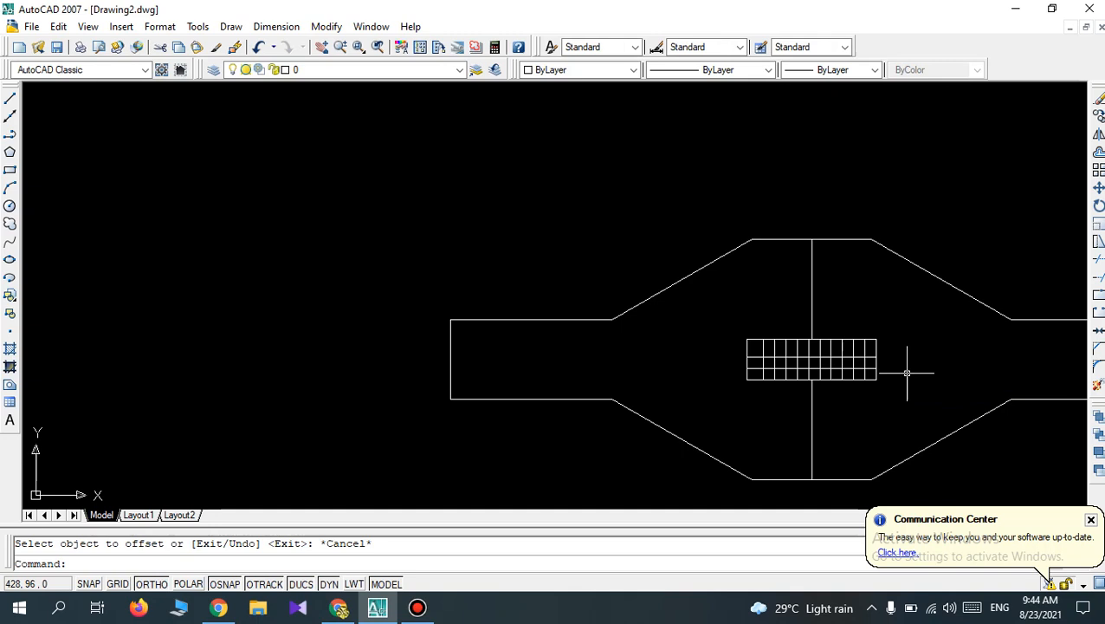
pyautogui.scroll(3, 907, 372)
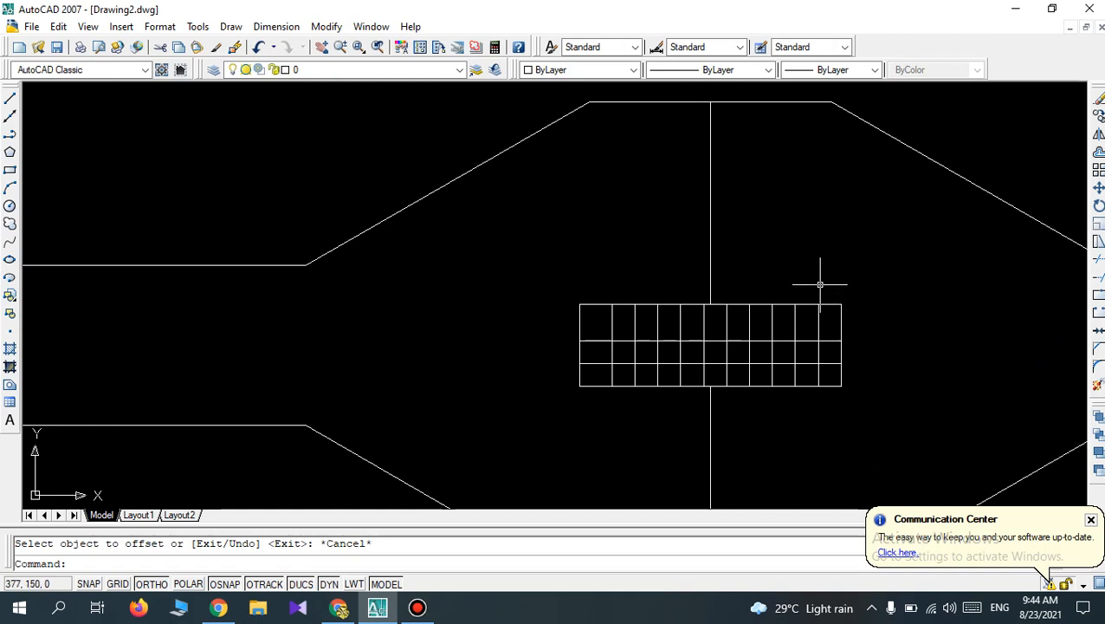
pyautogui.scroll(-3, 819, 286)
pyautogui.scroll(3, 1044, 284)
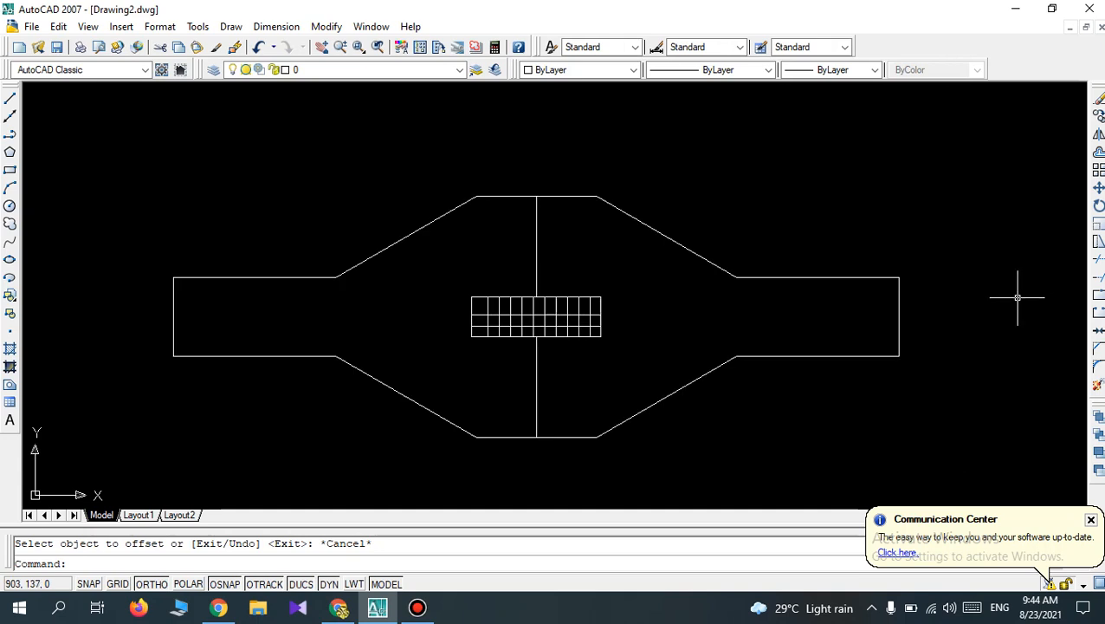
# Turn off Ortho mode and draw a single slanted line sloping down to the right in the empty area left of the shape.
pyautogui.scroll(-2, 649, 359)
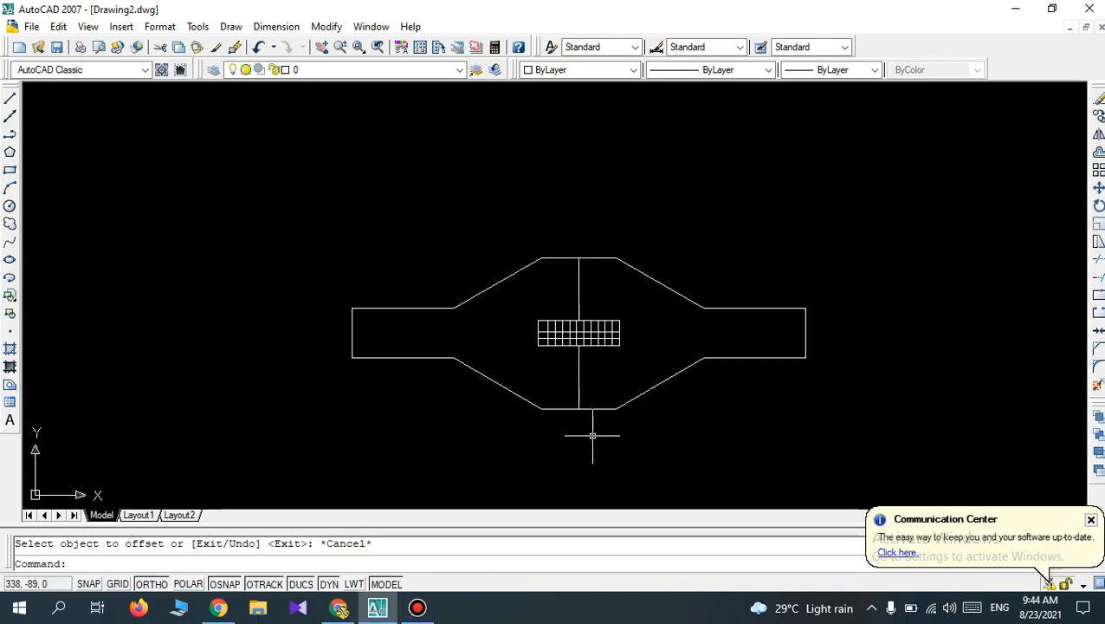
pyautogui.click(150, 584)
pyautogui.click(10, 105)
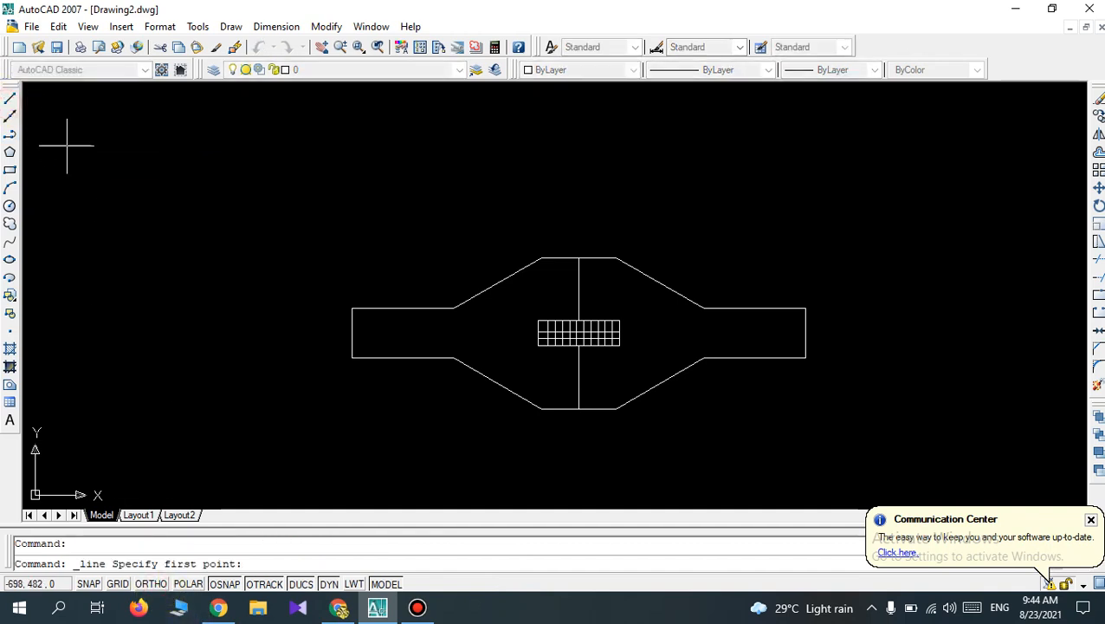
pyautogui.click(83, 163)
pyautogui.click(188, 303)
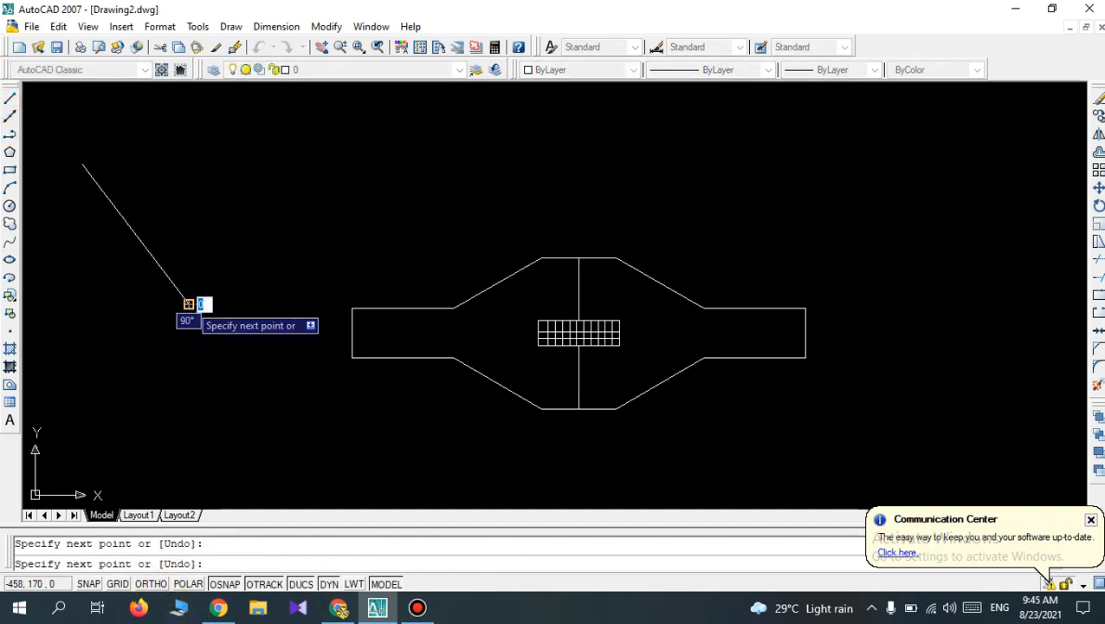
pyautogui.press('Return')
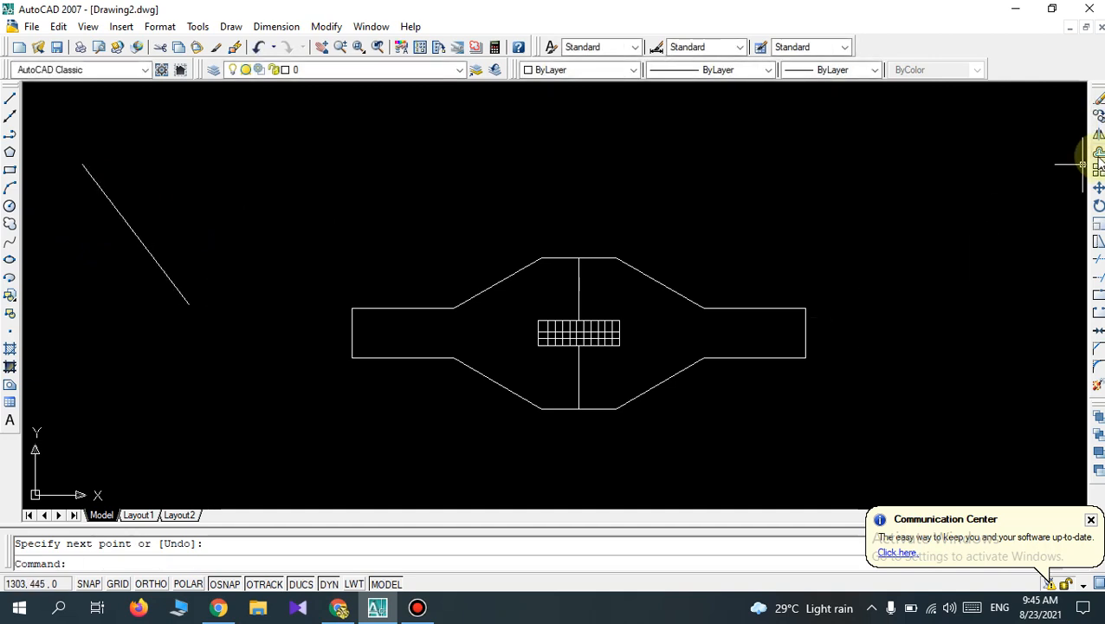
# Offset the free slanted line three times in succession toward its upper right at 14 mm spacing.
pyautogui.click(1098, 158)
pyautogui.press('Return')
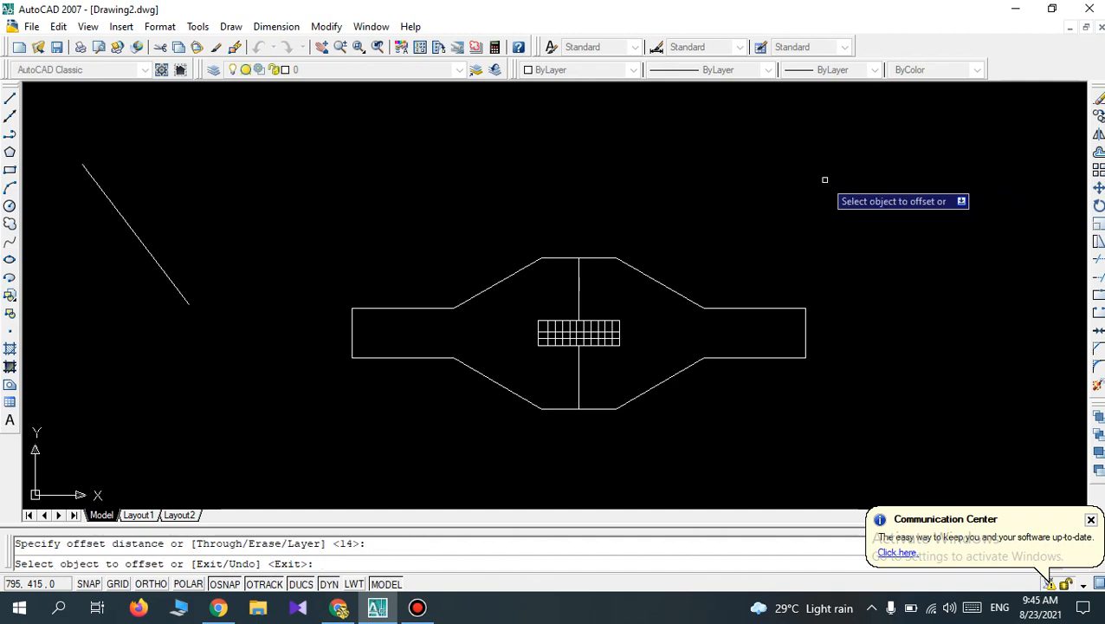
pyautogui.click(123, 217)
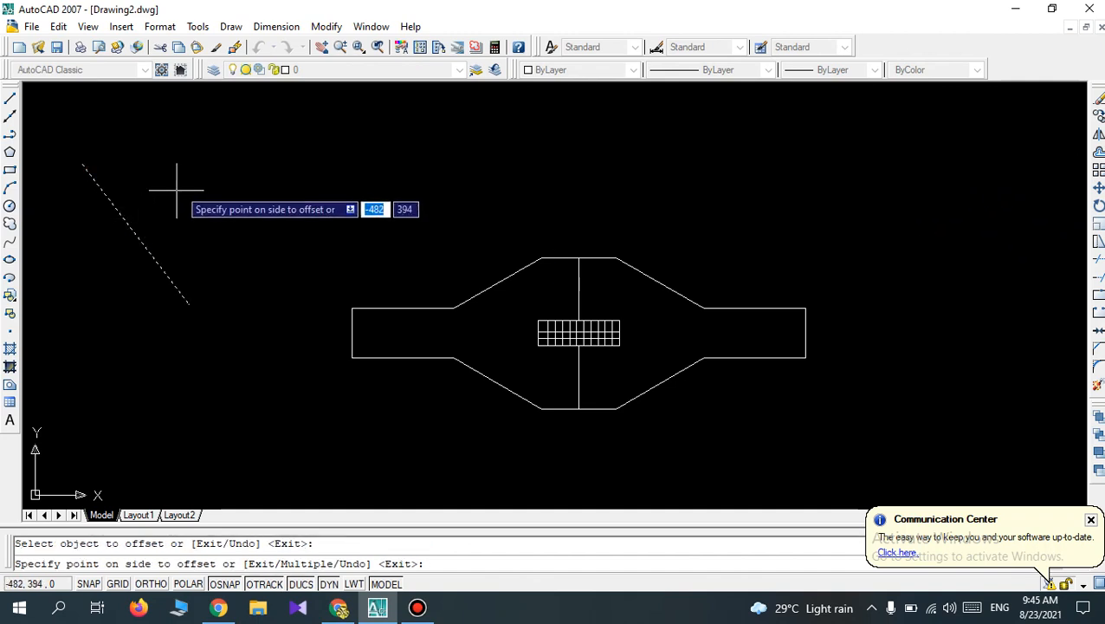
pyautogui.click(177, 189)
pyautogui.click(132, 219)
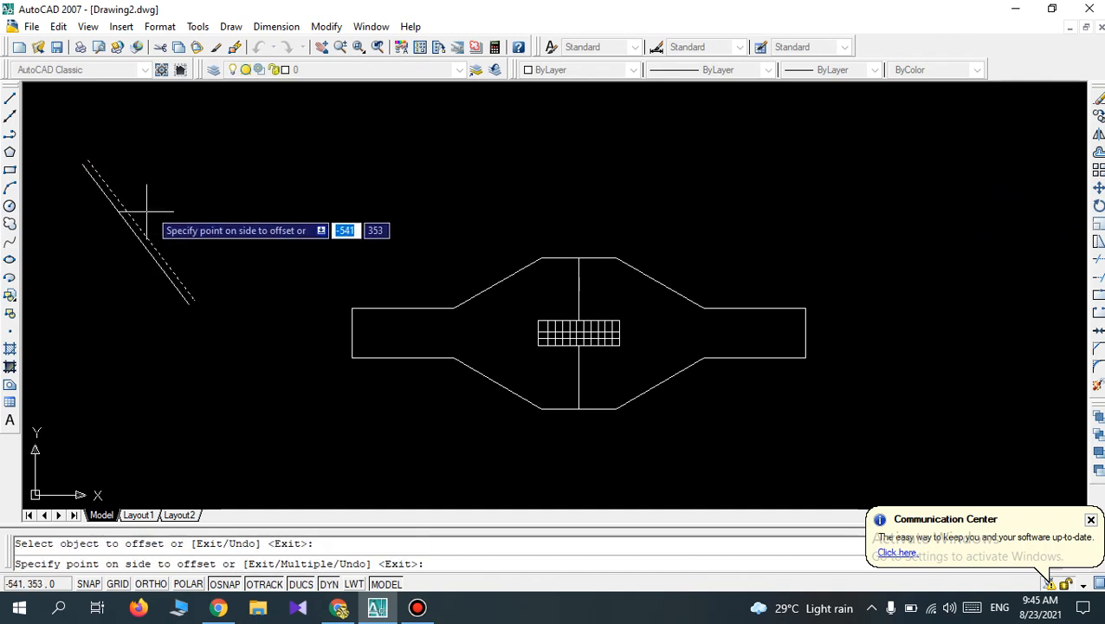
pyautogui.click(154, 205)
pyautogui.scroll(2, 156, 208)
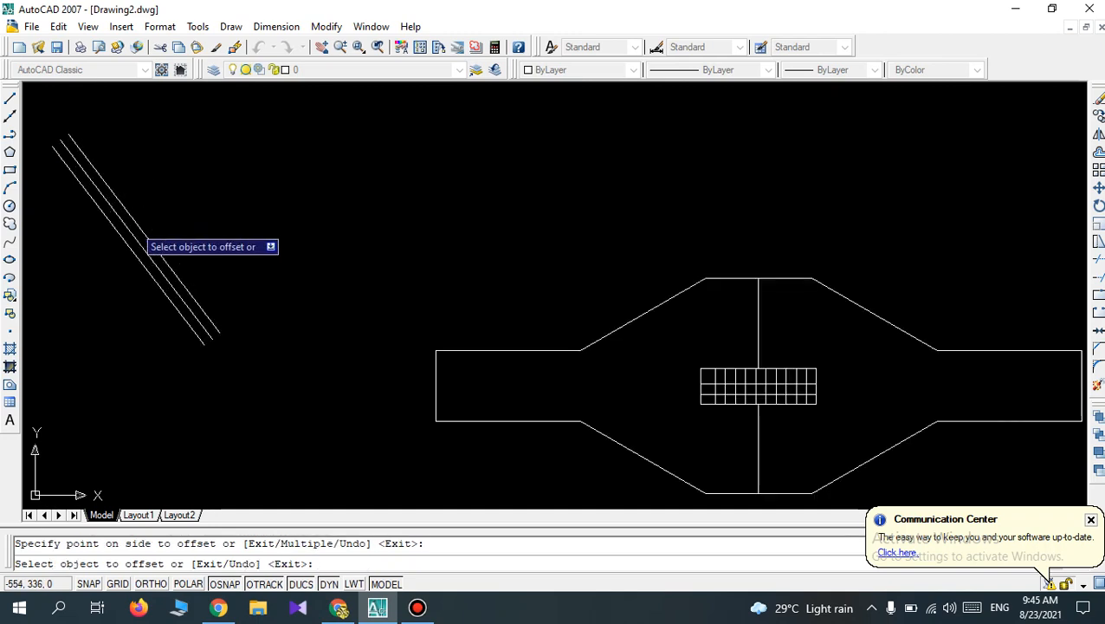
pyautogui.click(137, 225)
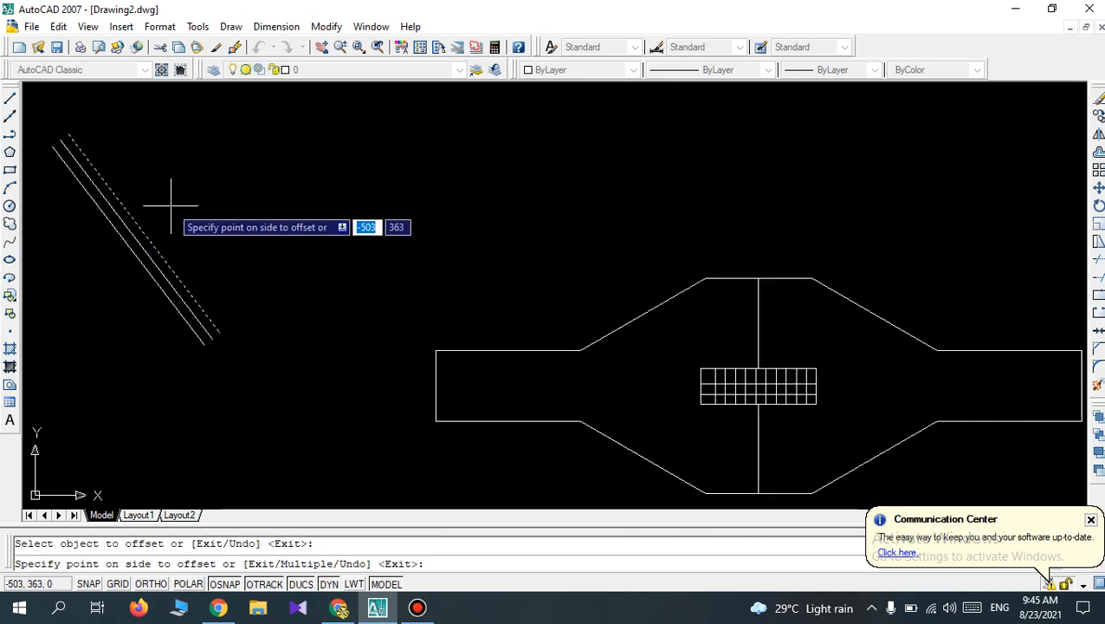
pyautogui.click(171, 205)
# Offset the outline's upper-right sloping edge inward three times in succession by 14 mm.
pyautogui.scroll(-2, 774, 164)
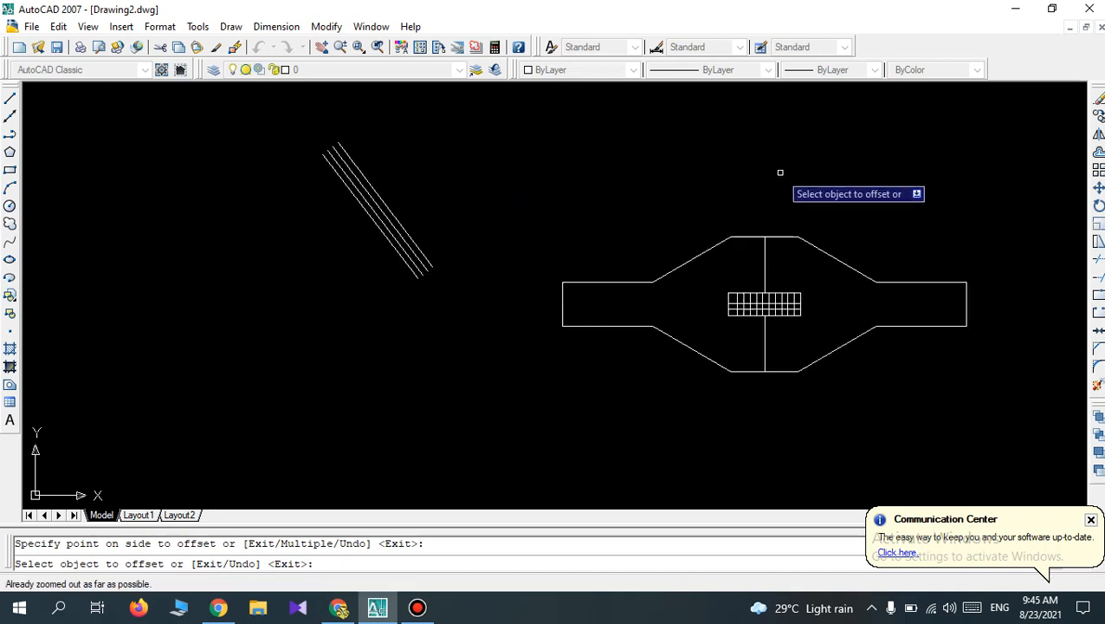
pyautogui.click(833, 260)
pyautogui.click(814, 275)
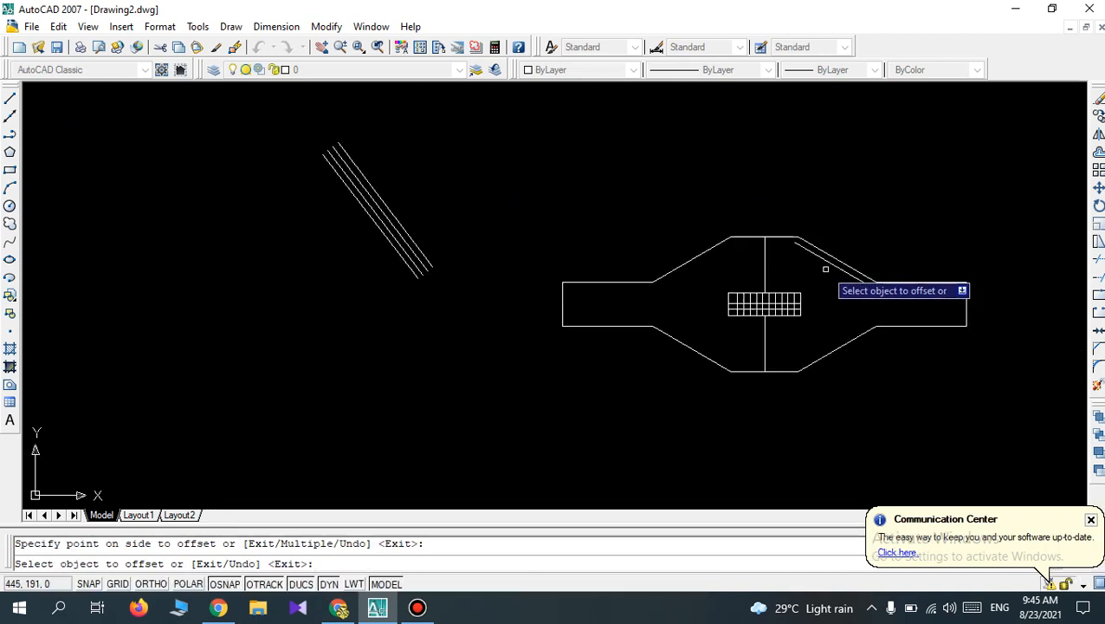
pyautogui.click(830, 264)
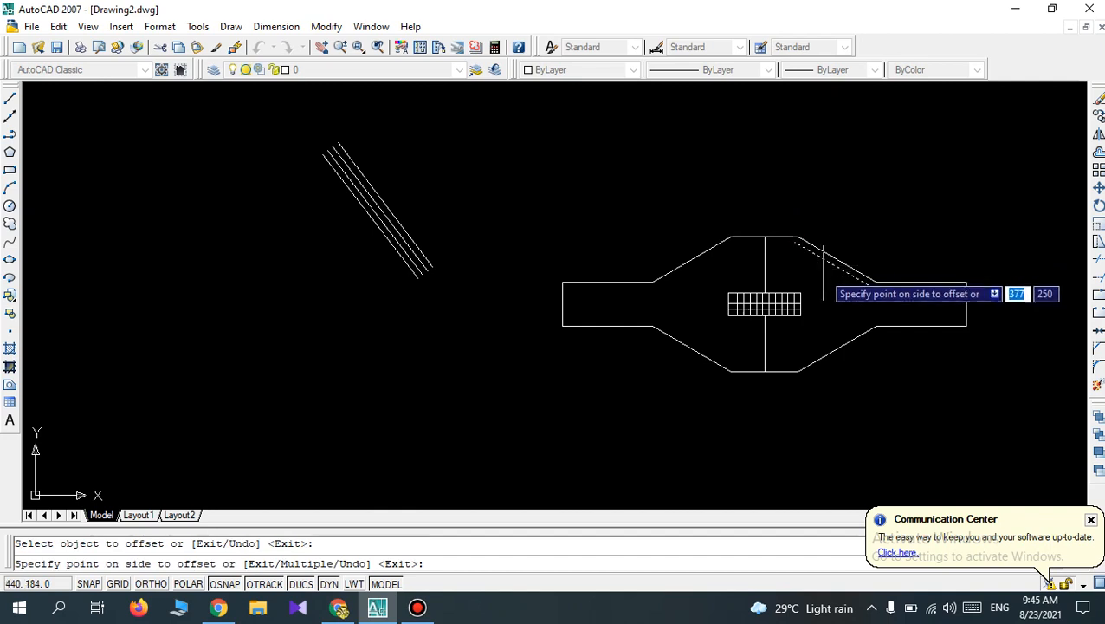
pyautogui.click(819, 276)
pyautogui.click(831, 271)
pyautogui.click(823, 284)
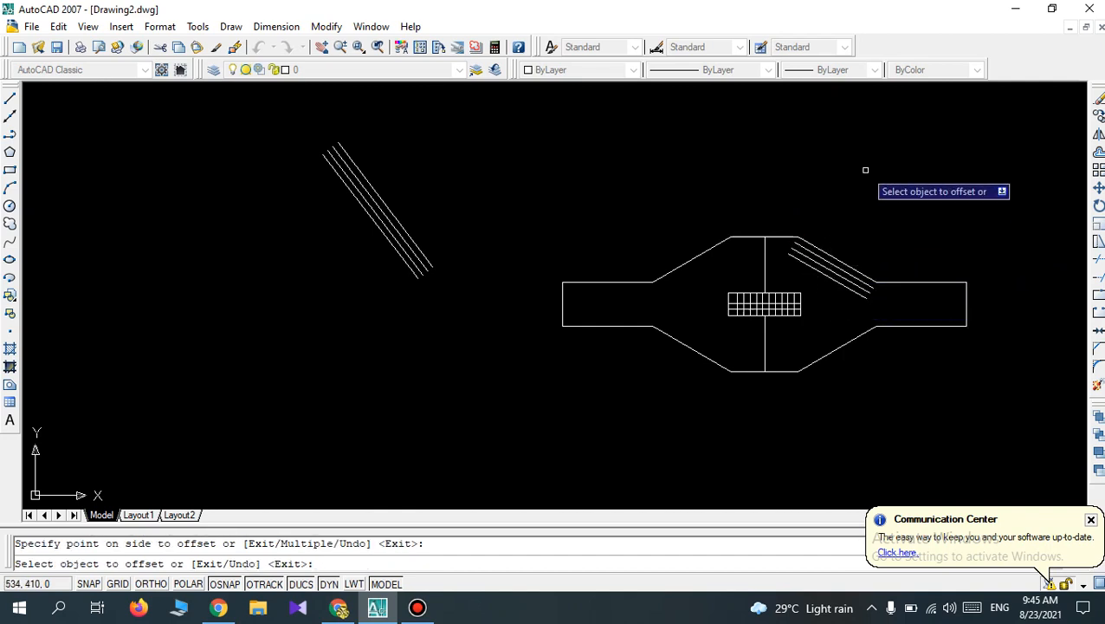
# Draw a diagonal line from the central rectangle's lower-left corner to the midpoint of its top edge.
pyautogui.scroll(3, 780, 320)
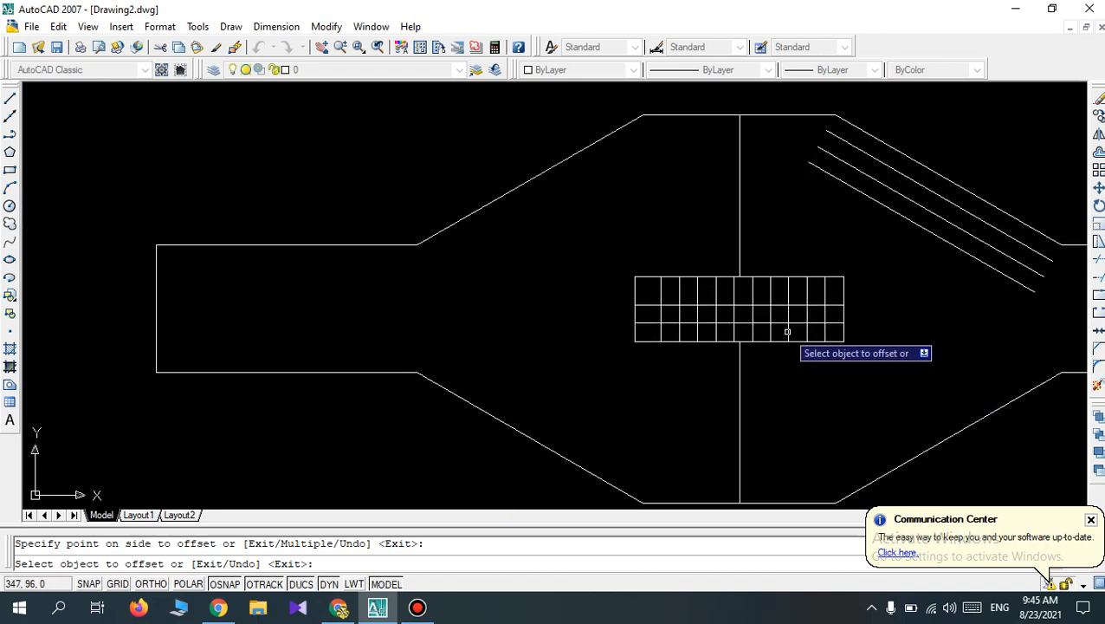
pyautogui.scroll(3, 787, 331)
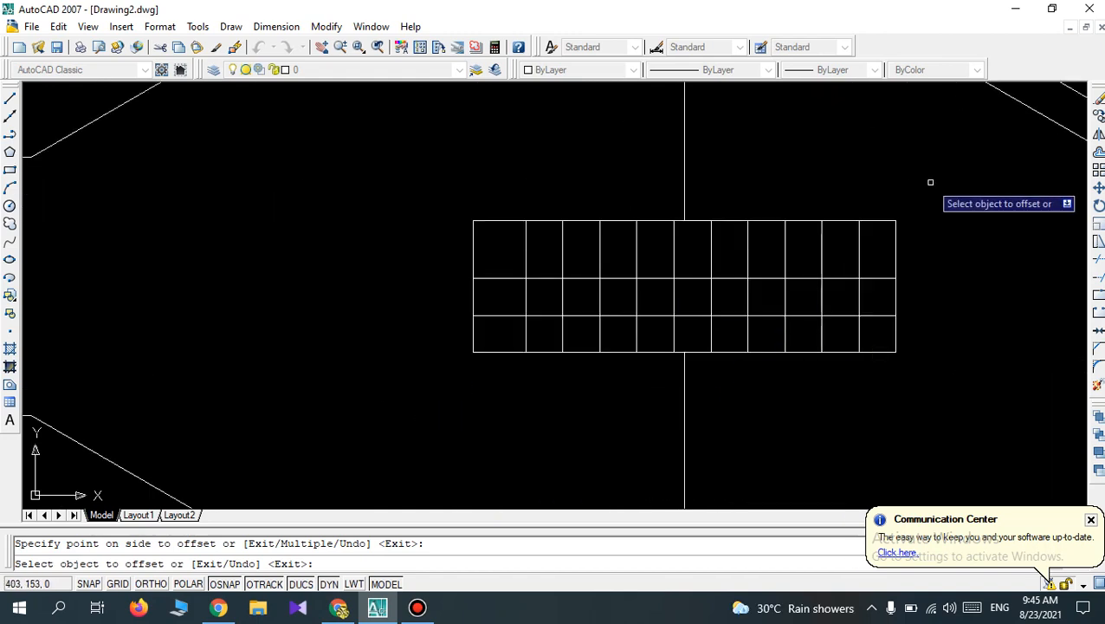
pyautogui.click(8, 103)
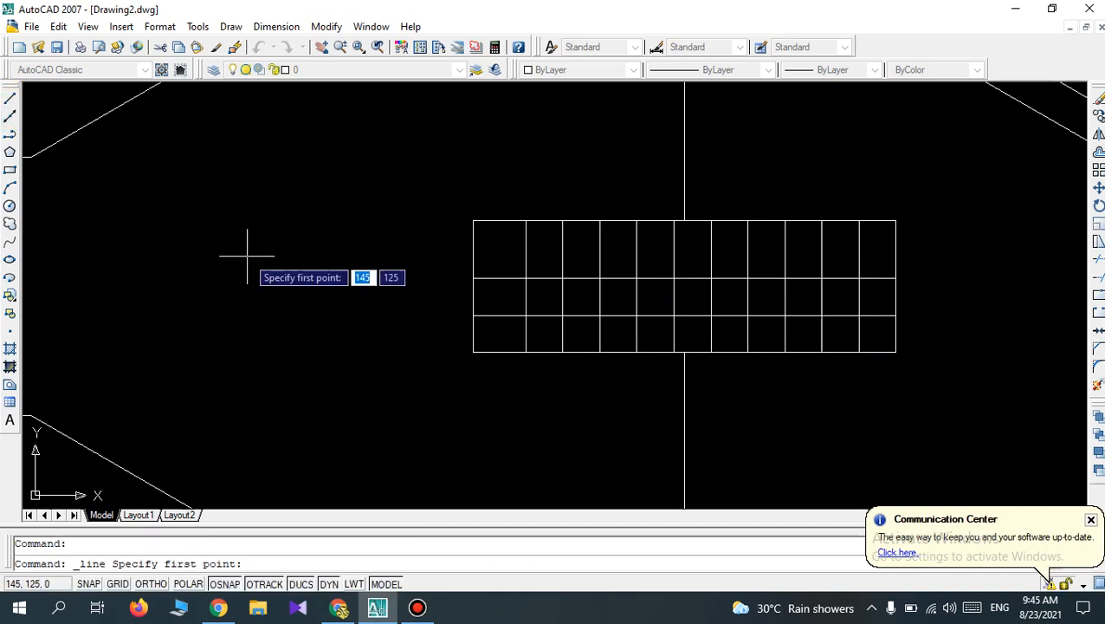
pyautogui.click(474, 352)
pyautogui.click(684, 220)
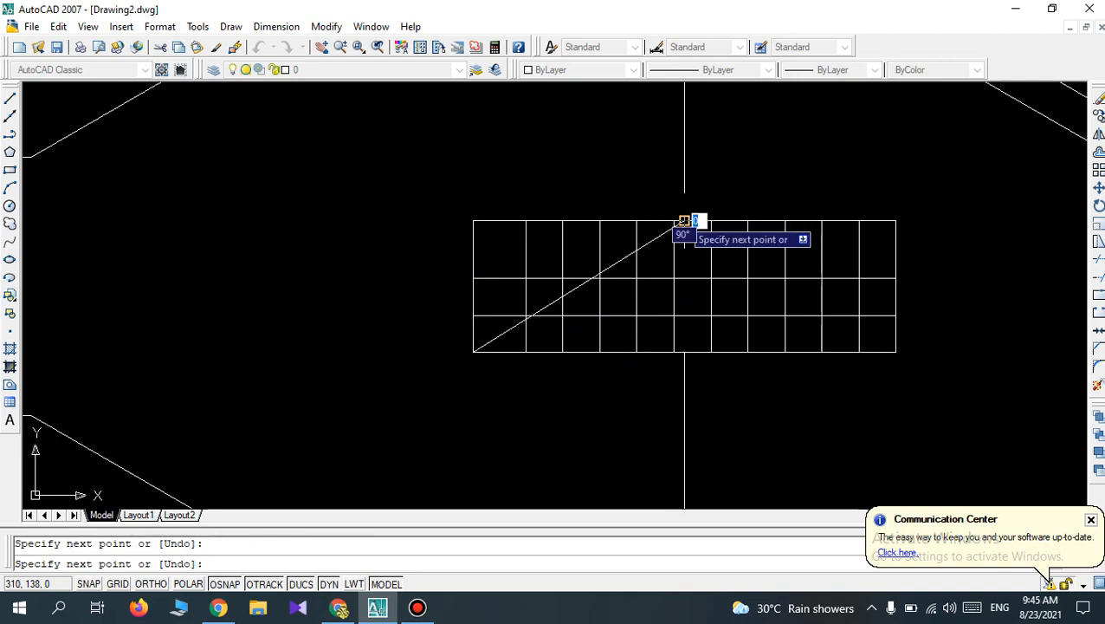
pyautogui.press('Return')
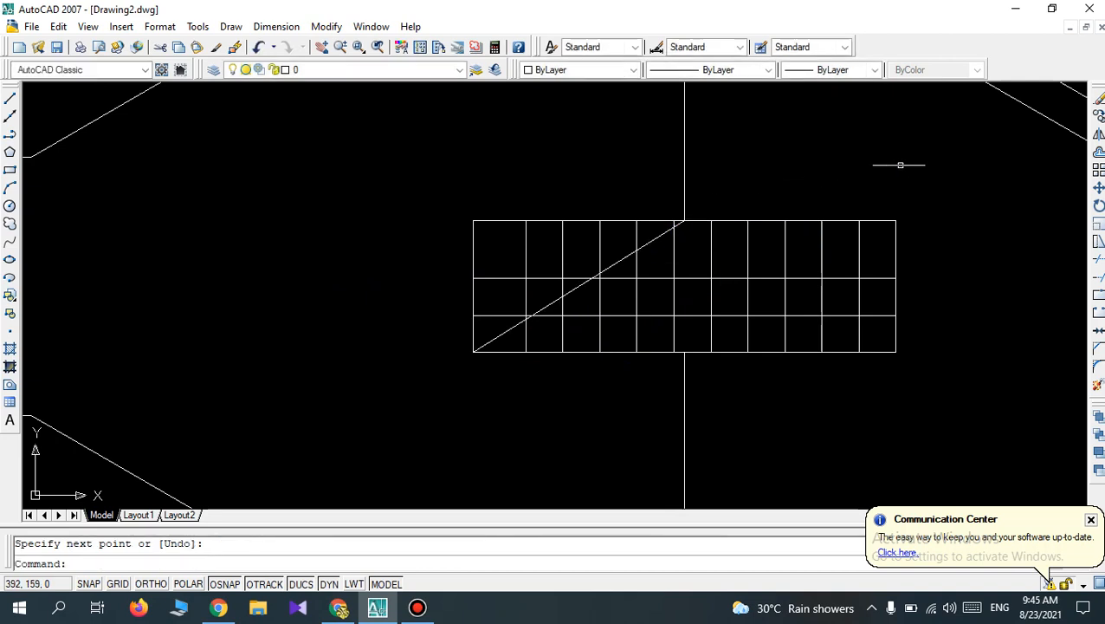
pyautogui.click(1097, 152)
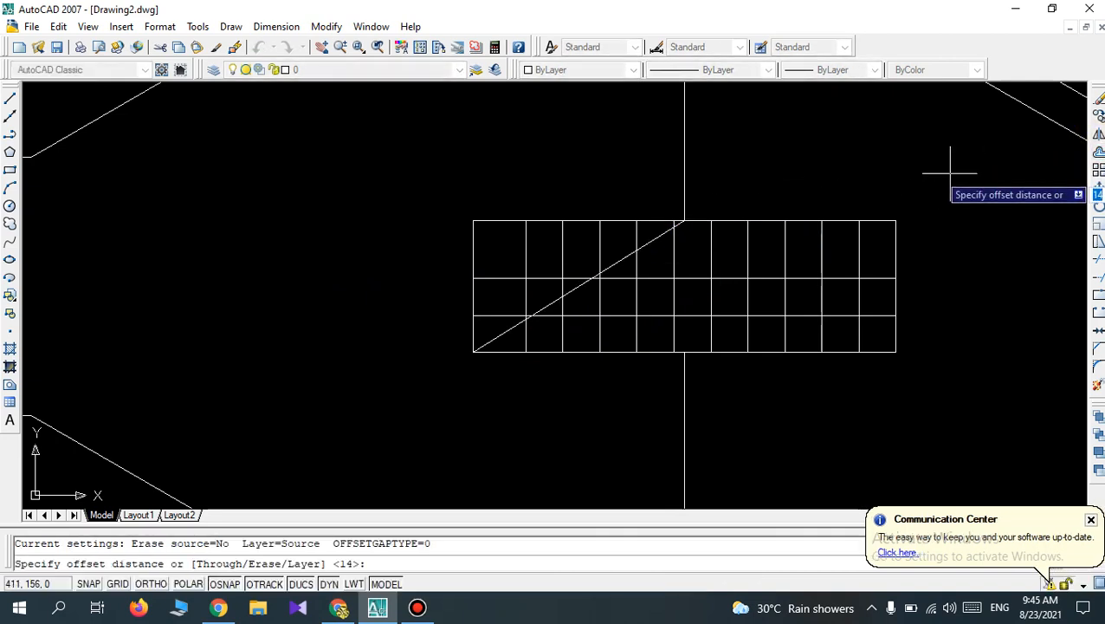
pyautogui.press('Return')
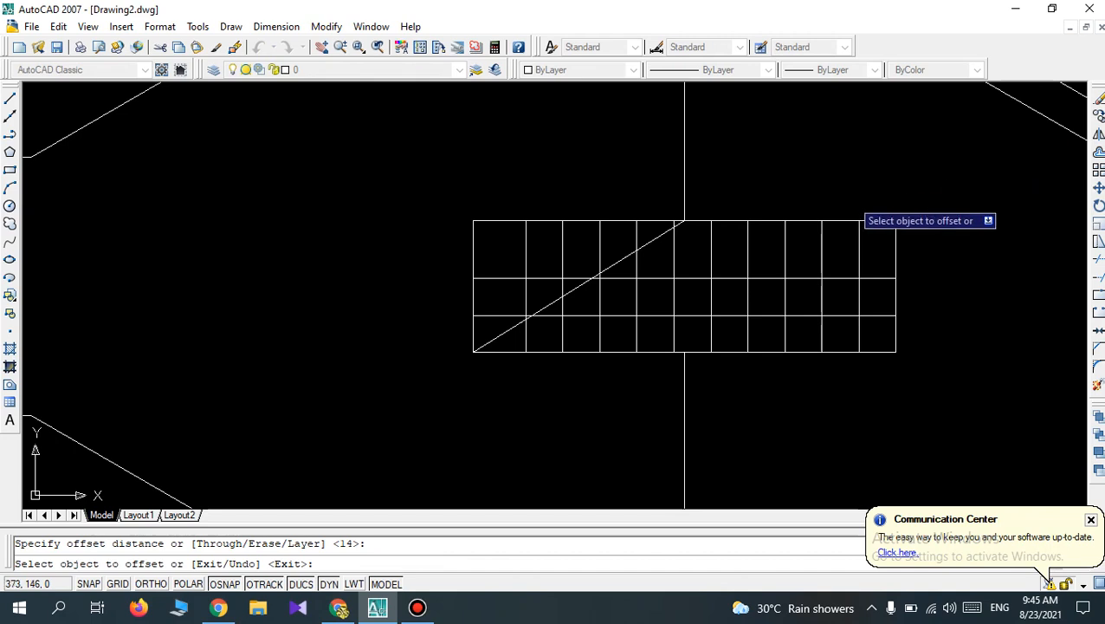
pyautogui.click(649, 242)
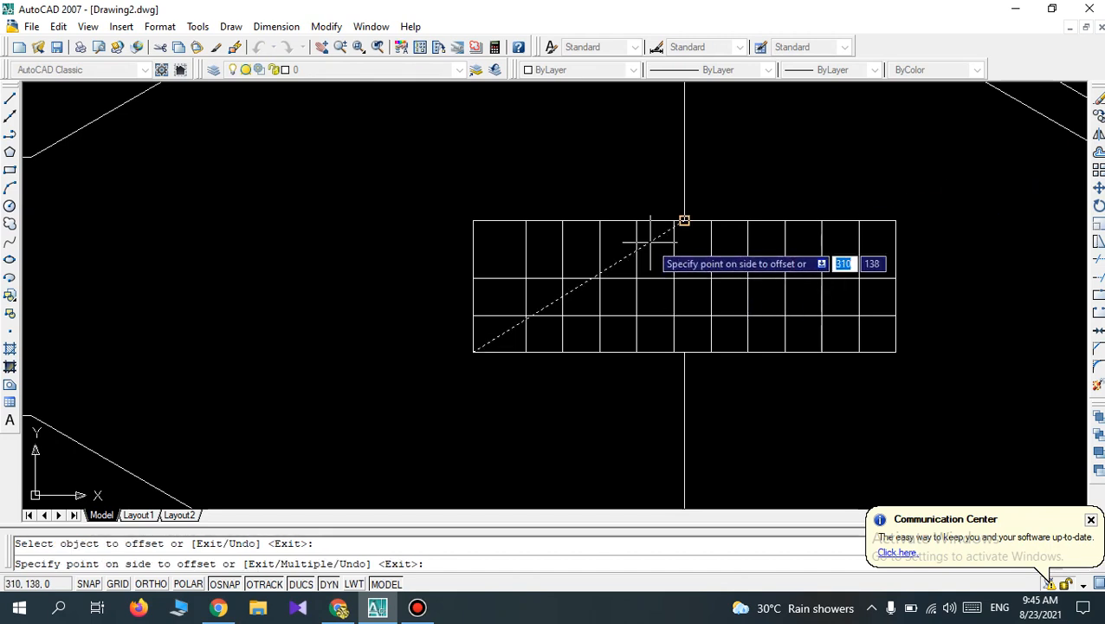
pyautogui.press('Return')
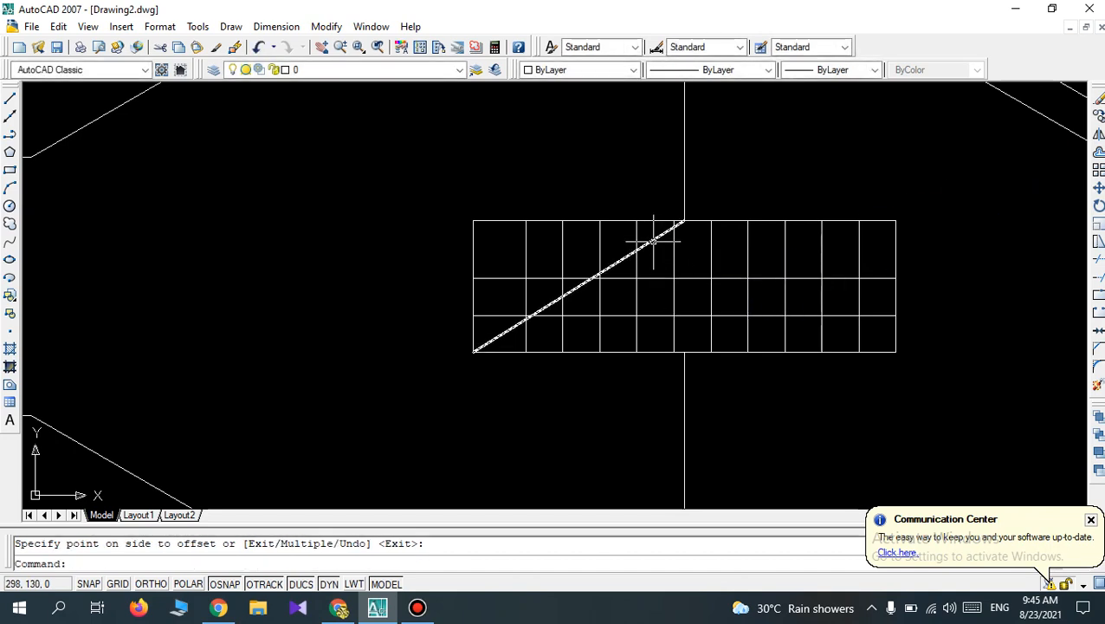
pyautogui.click(662, 262)
pyautogui.press('Escape')
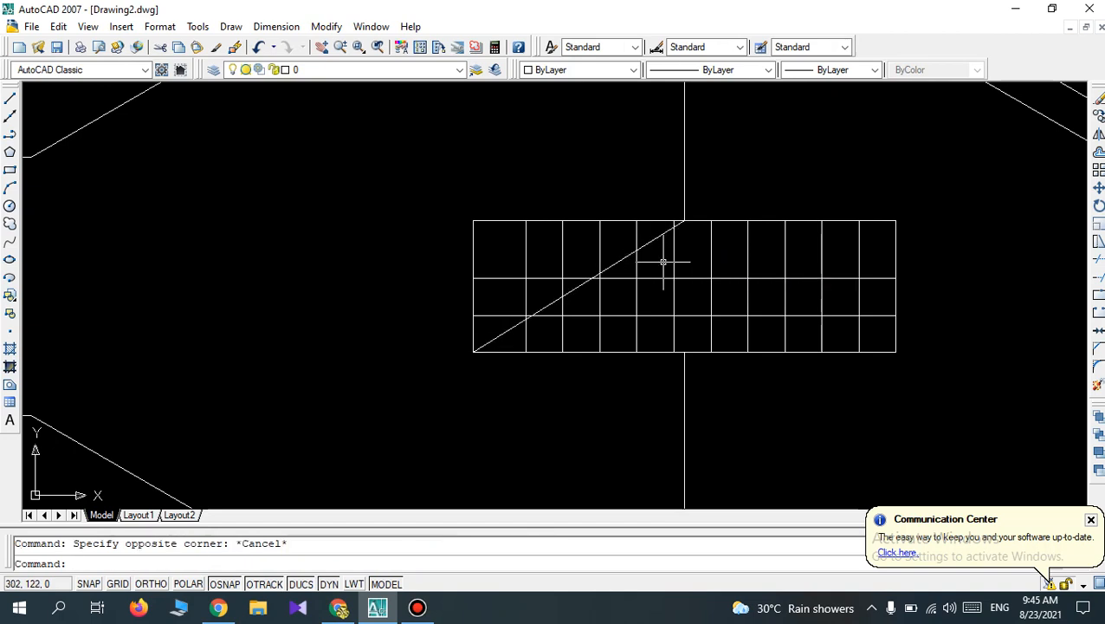
# Offset the diagonal in the central rectangle twice toward the lower right by 14 mm and end the Offset command.
pyautogui.click(1098, 152)
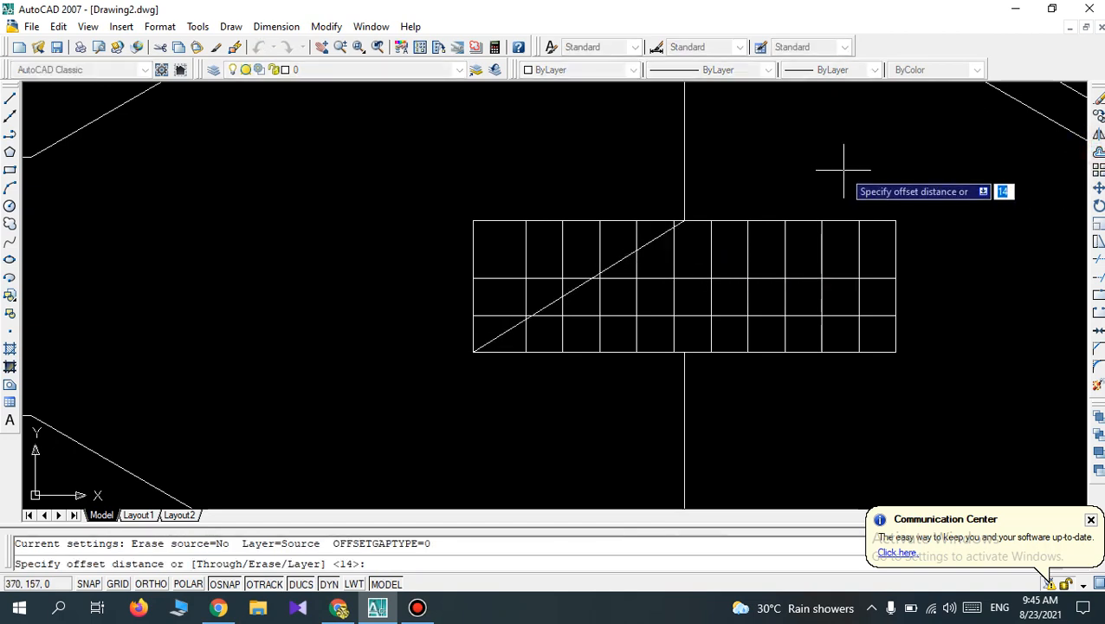
pyautogui.press('Return')
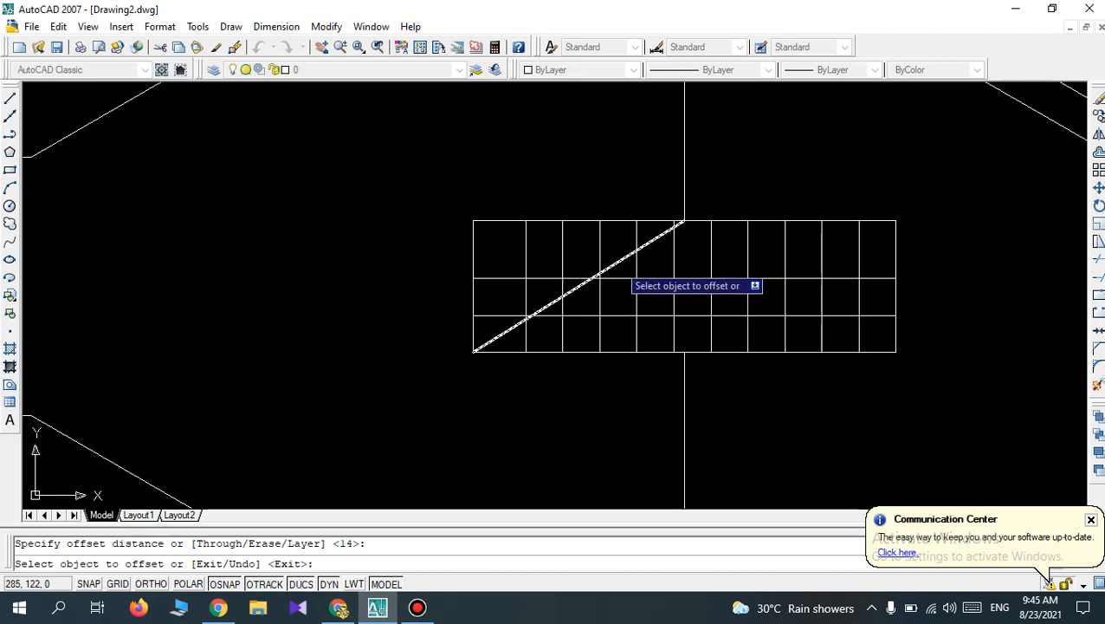
pyautogui.click(618, 262)
pyautogui.click(633, 275)
pyautogui.click(656, 284)
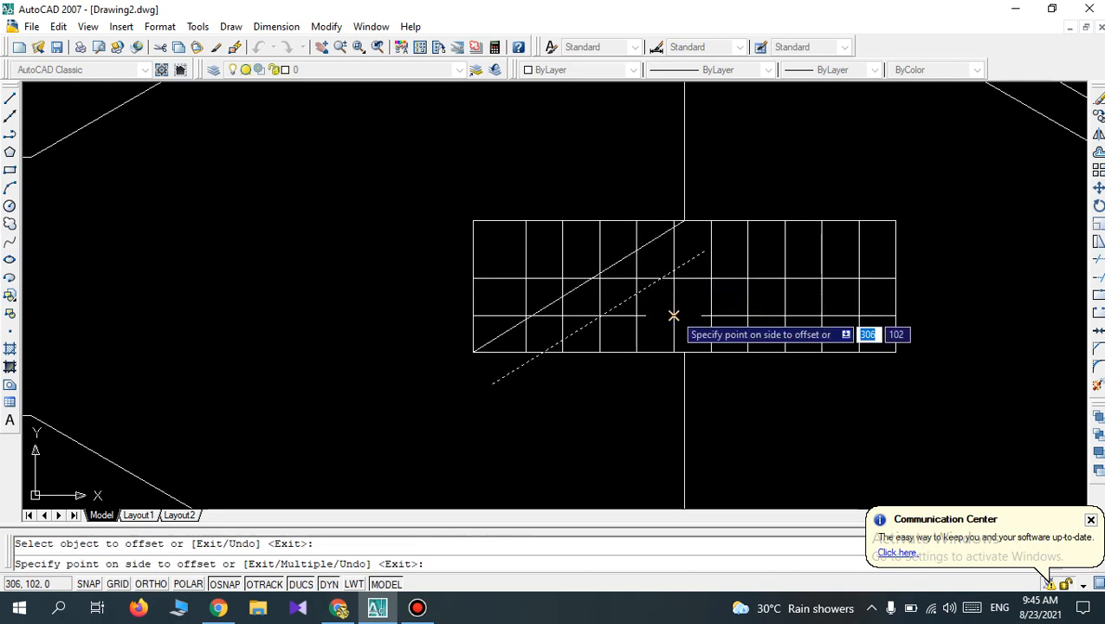
pyautogui.click(680, 316)
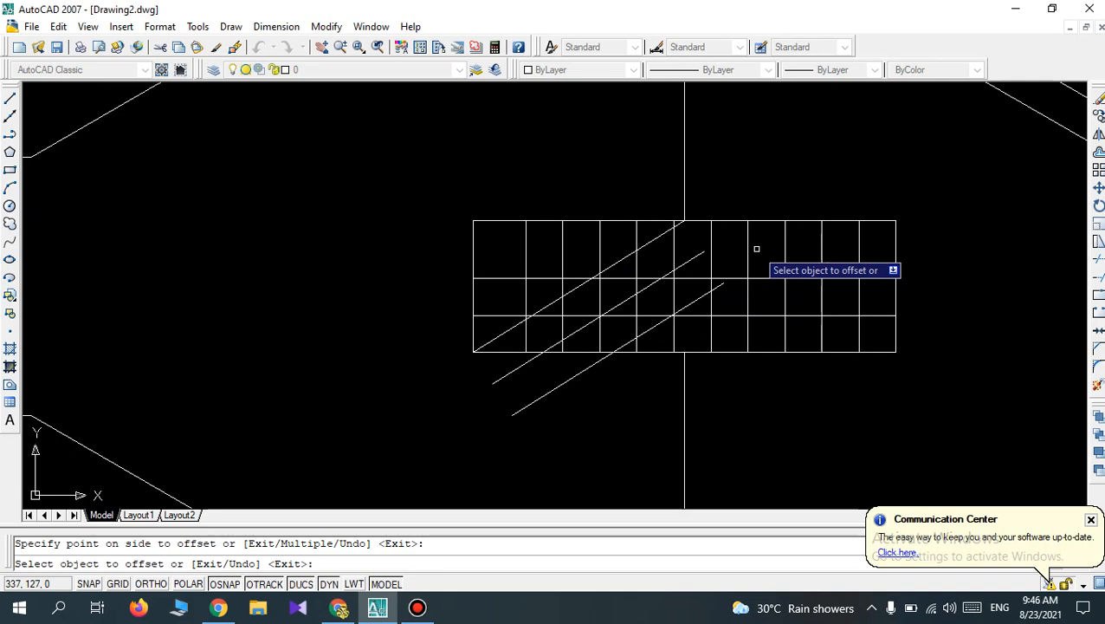
pyautogui.scroll(-5, 732, 238)
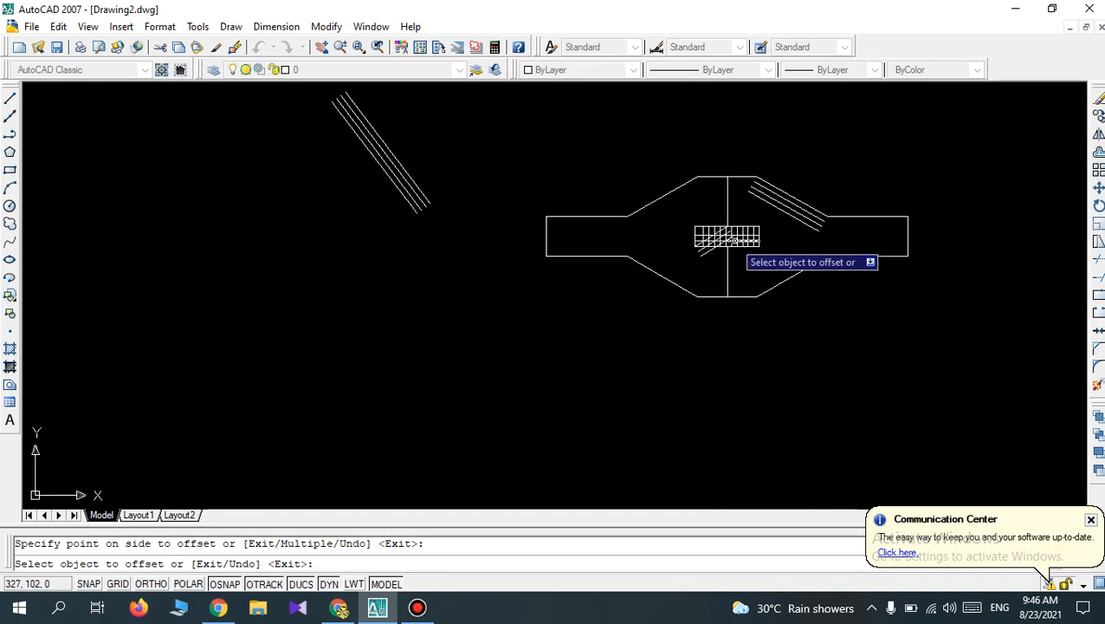
pyautogui.scroll(3, 730, 247)
pyautogui.scroll(-4, 730, 251)
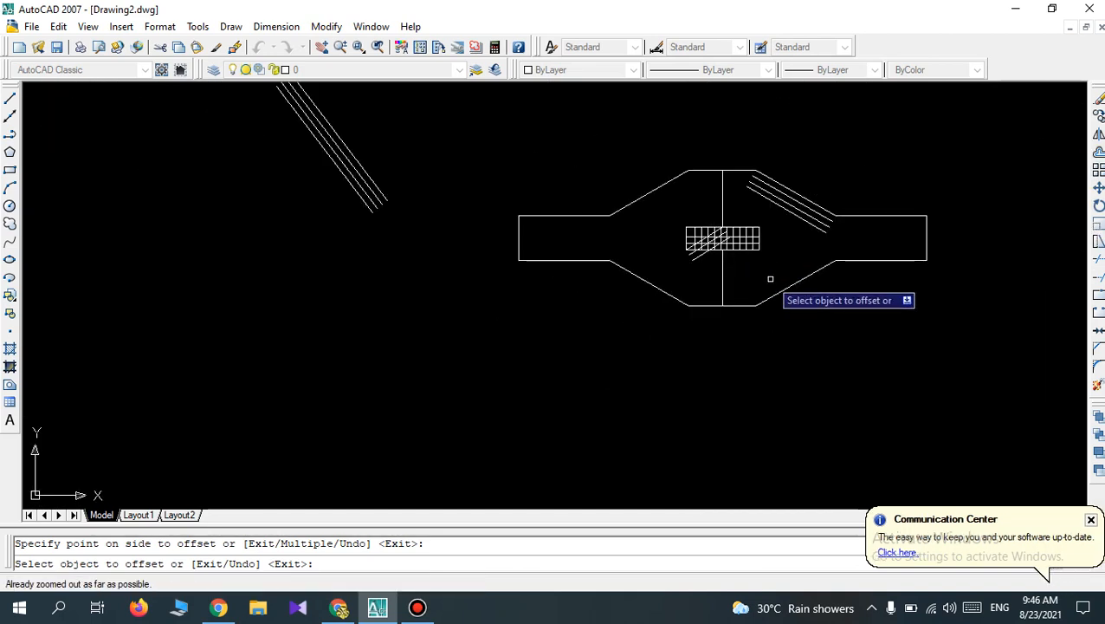
pyautogui.press('Escape')
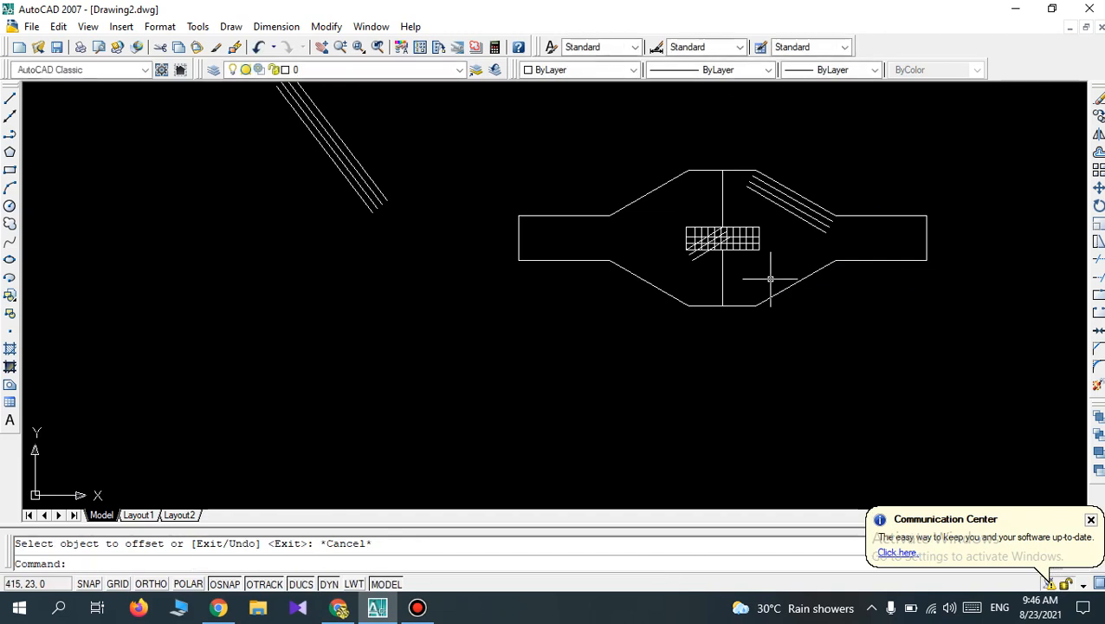
# Undo the slanted lines and all their offsets, back to the outline with only the gridded central rectangle.
pyautogui.hotkey('ctrl', 'z')
pyautogui.hotkey('ctrl', 'z')
pyautogui.hotkey('ctrl', 'z')
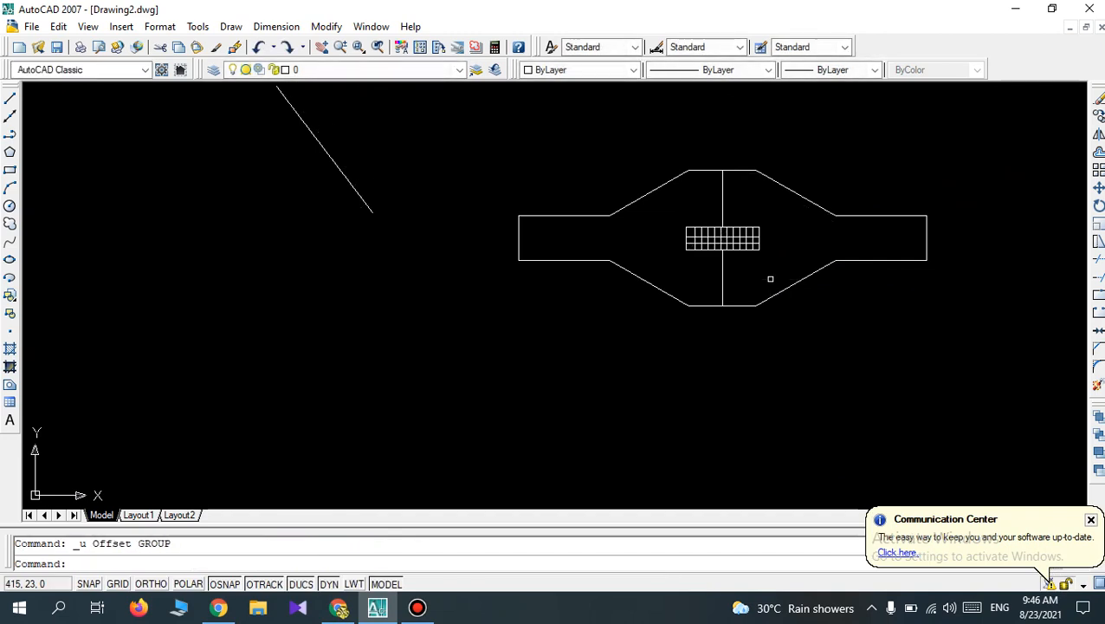
pyautogui.hotkey('ctrl', 'z')
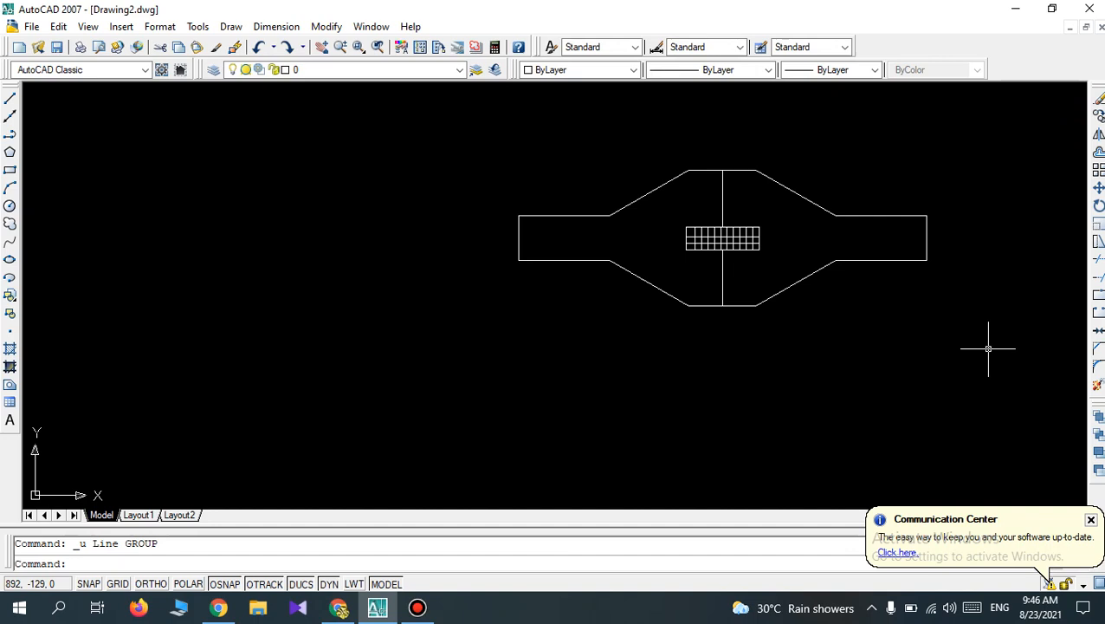
# Erase the entire symmetrical outline with its gridded rectangle, including the leftover vertical edge at its right end.
pyautogui.click(915, 375)
pyautogui.click(516, 148)
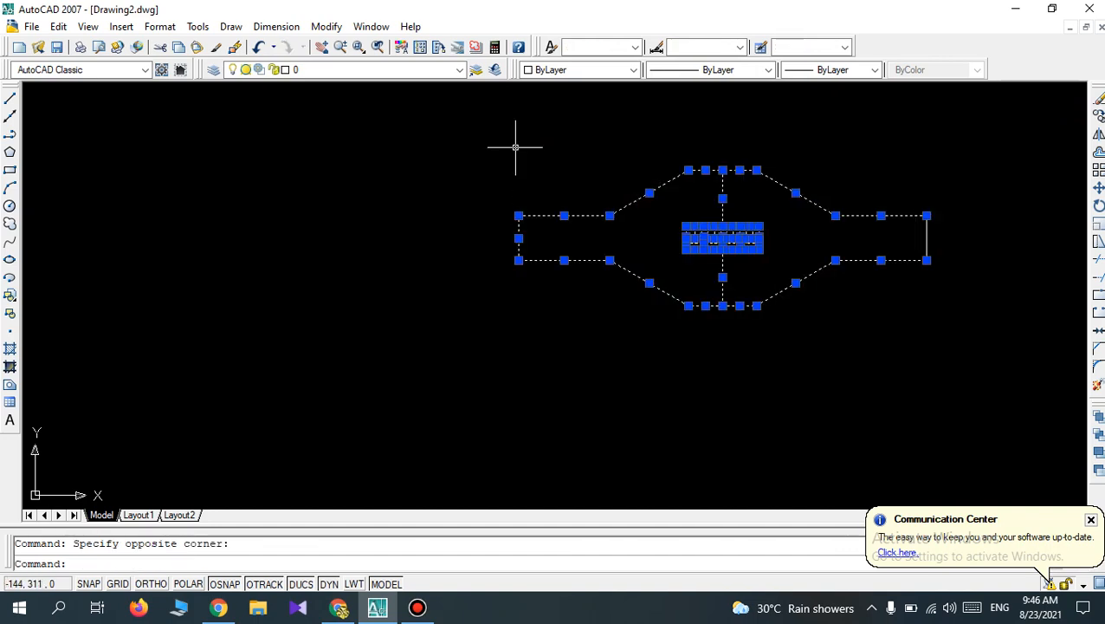
pyautogui.press('Delete')
pyautogui.click(984, 315)
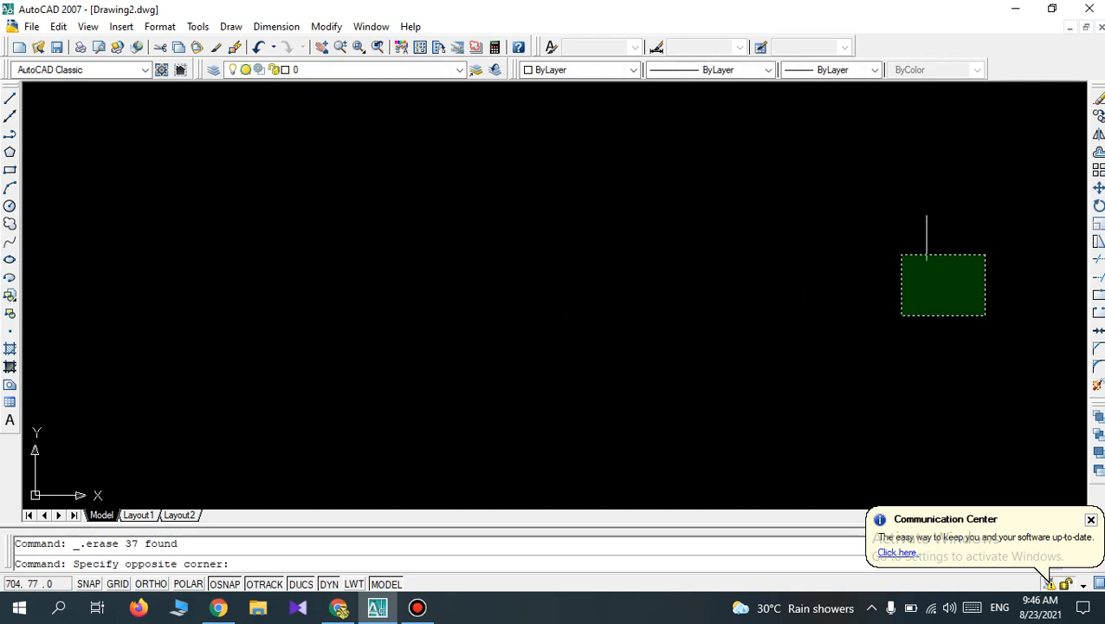
pyautogui.click(886, 243)
pyautogui.press('Delete')
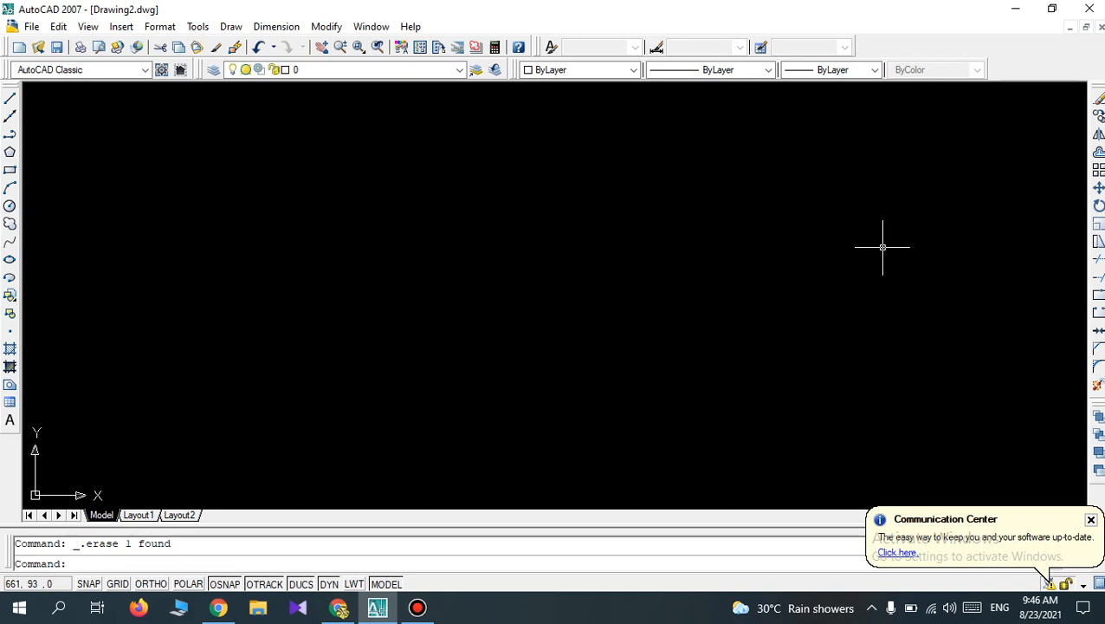
pyautogui.press('Escape')
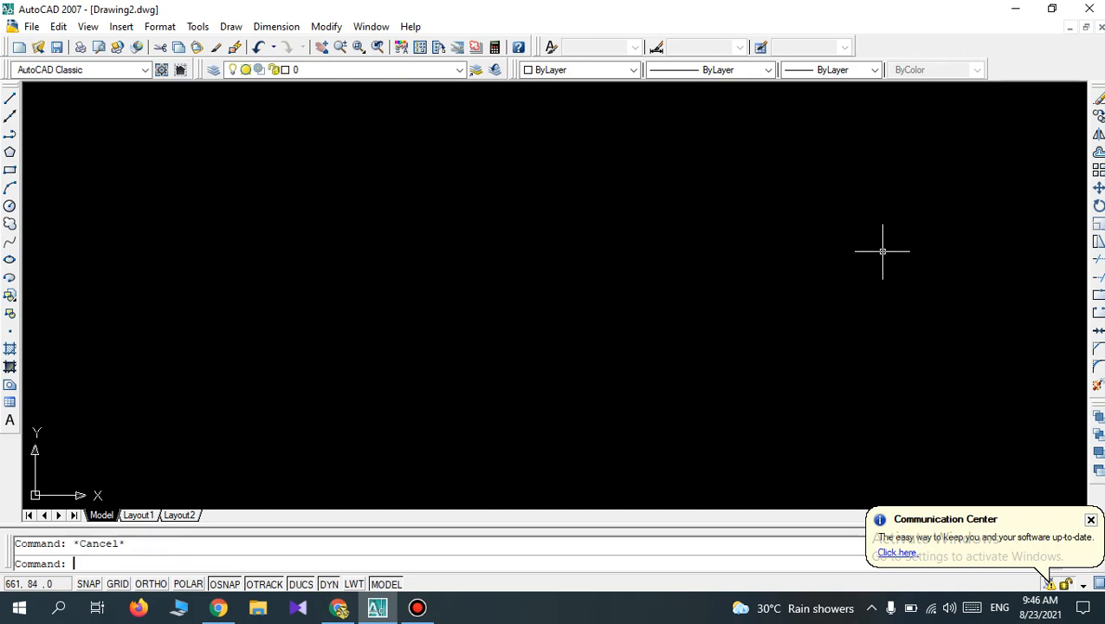
# Draw four construction lines at different angles through one common point and erase them all.
pyautogui.click(13, 126)
pyautogui.click(191, 302)
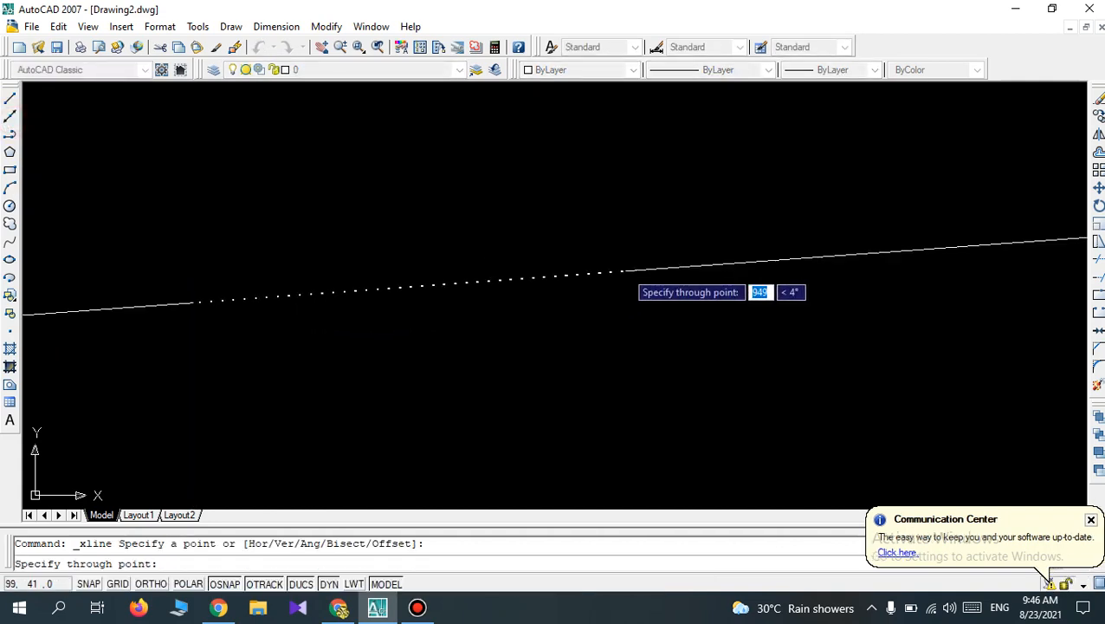
pyautogui.click(646, 307)
pyautogui.click(627, 207)
pyautogui.click(592, 401)
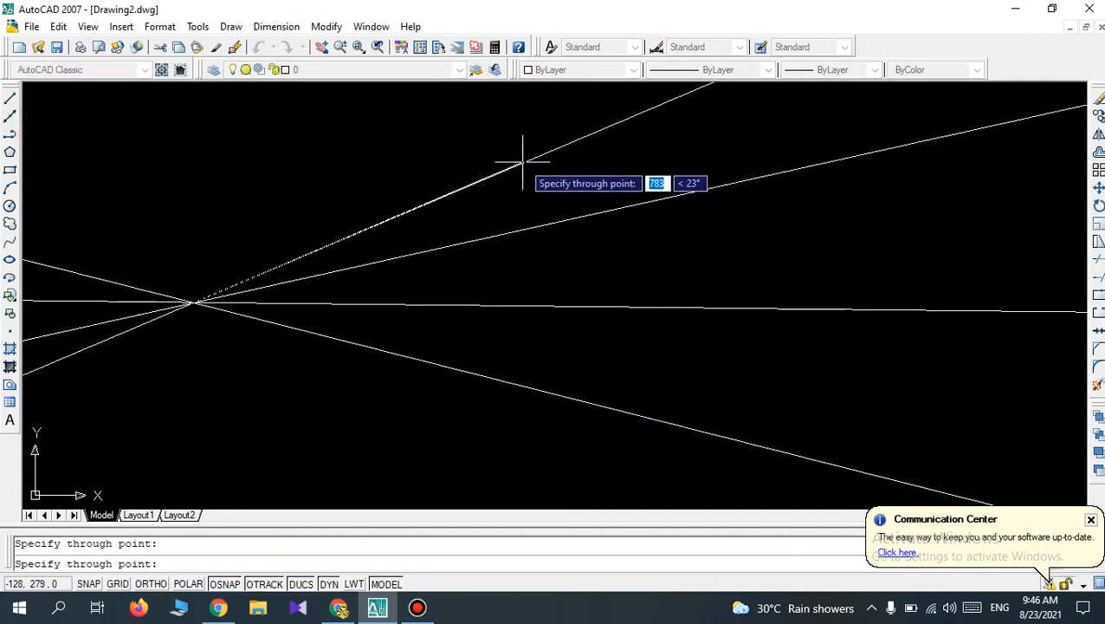
pyautogui.click(523, 162)
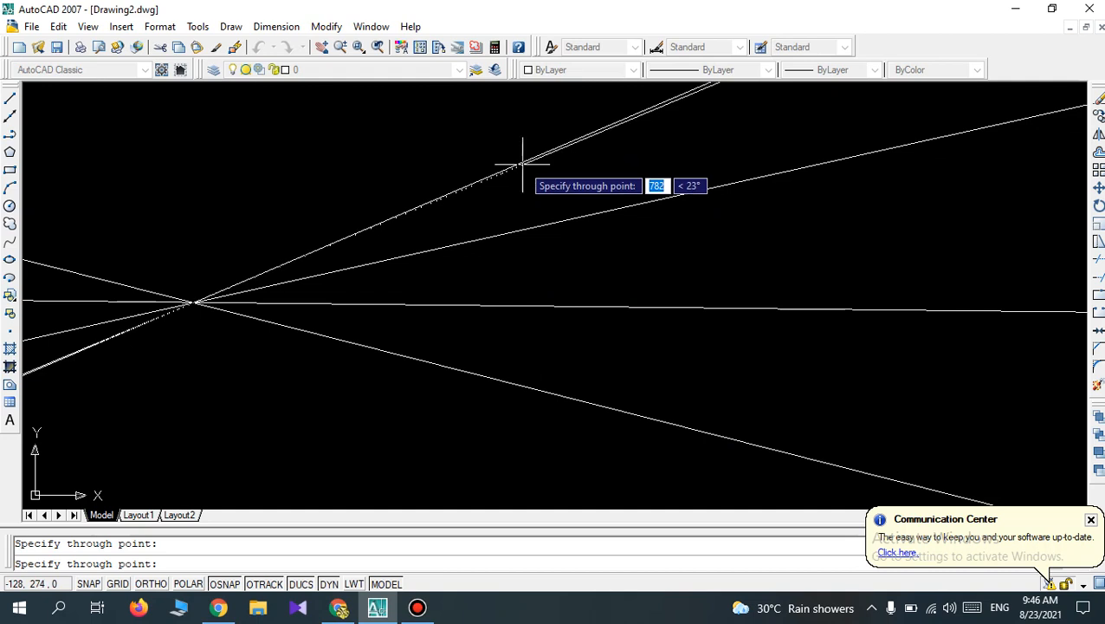
pyautogui.hotkey('ctrl', 'z')
pyautogui.press('Escape')
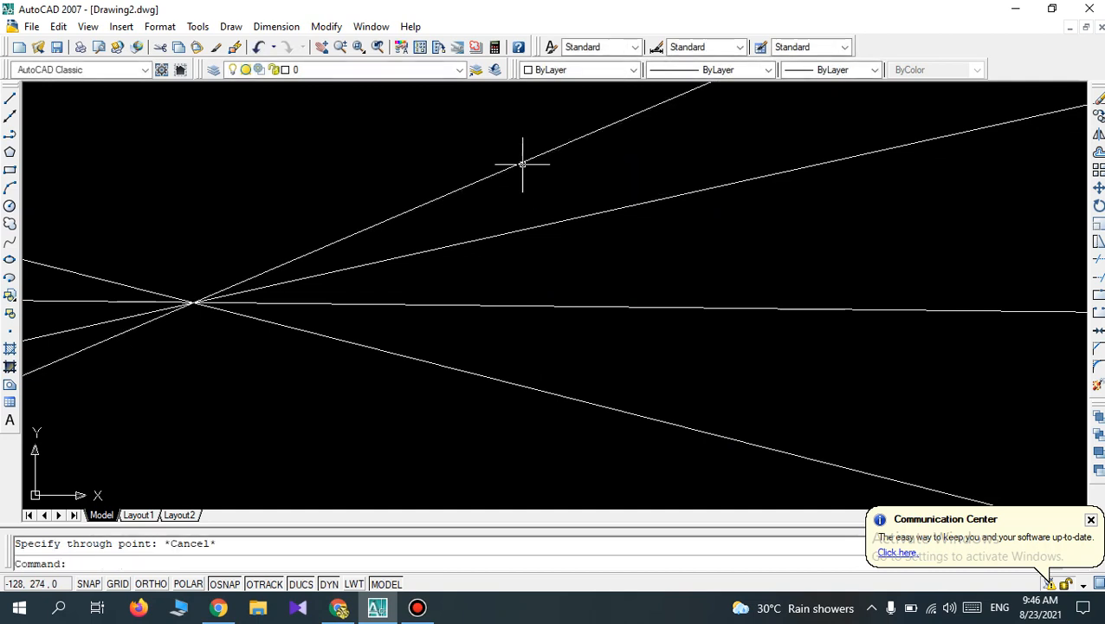
pyautogui.hotkey('ctrl', 'a')
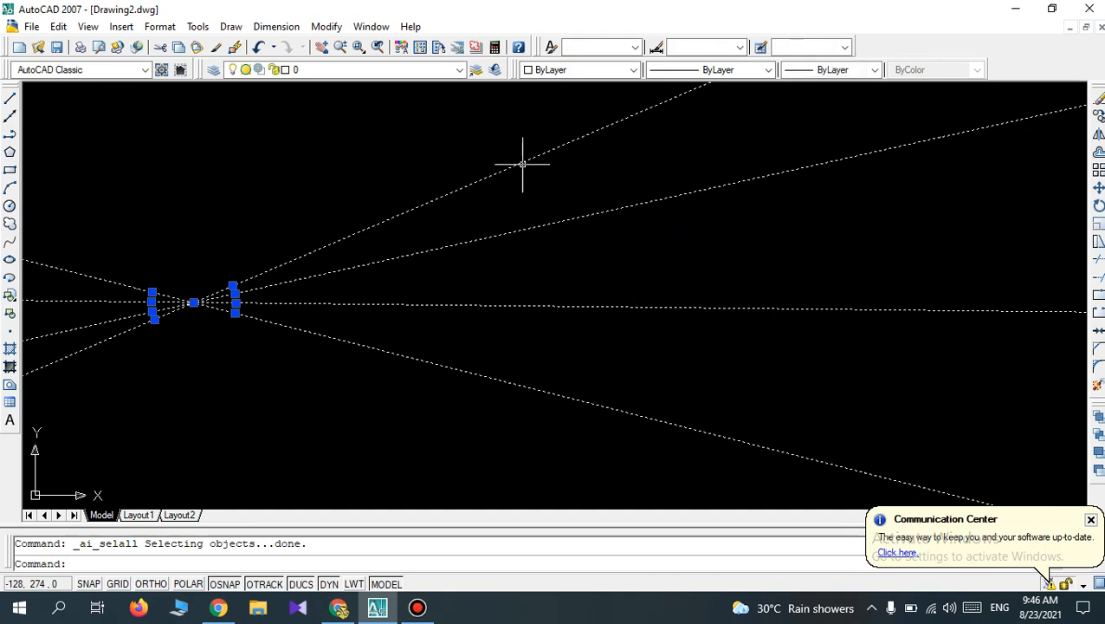
pyautogui.press('Delete')
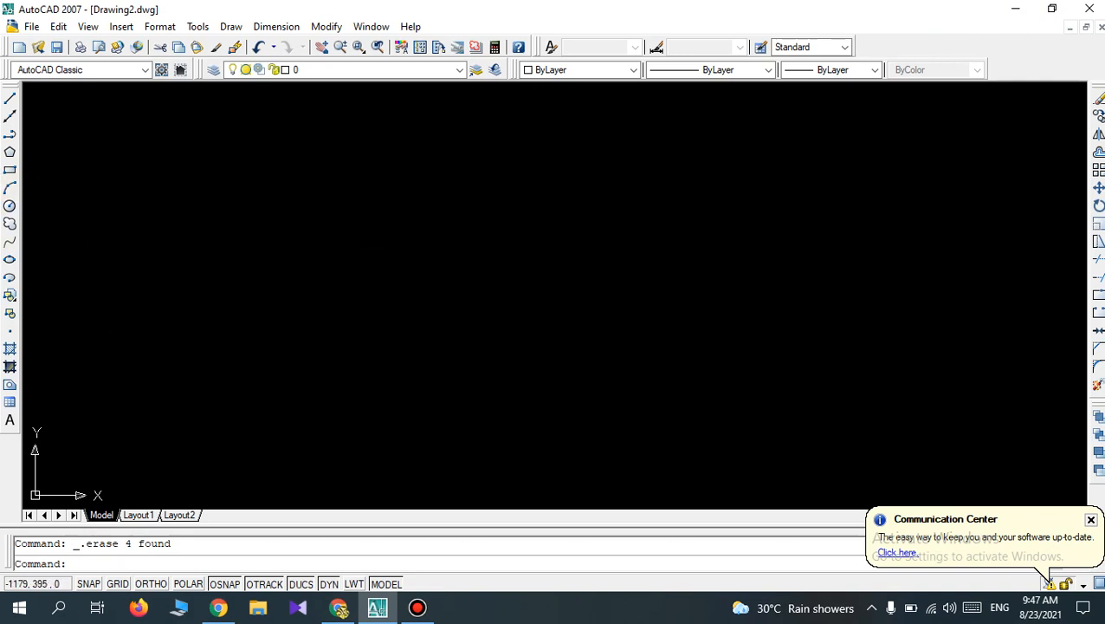
# Draw a rectangle 100 mm wide and 100 mm high in the empty drawing area.
pyautogui.click(10, 171)
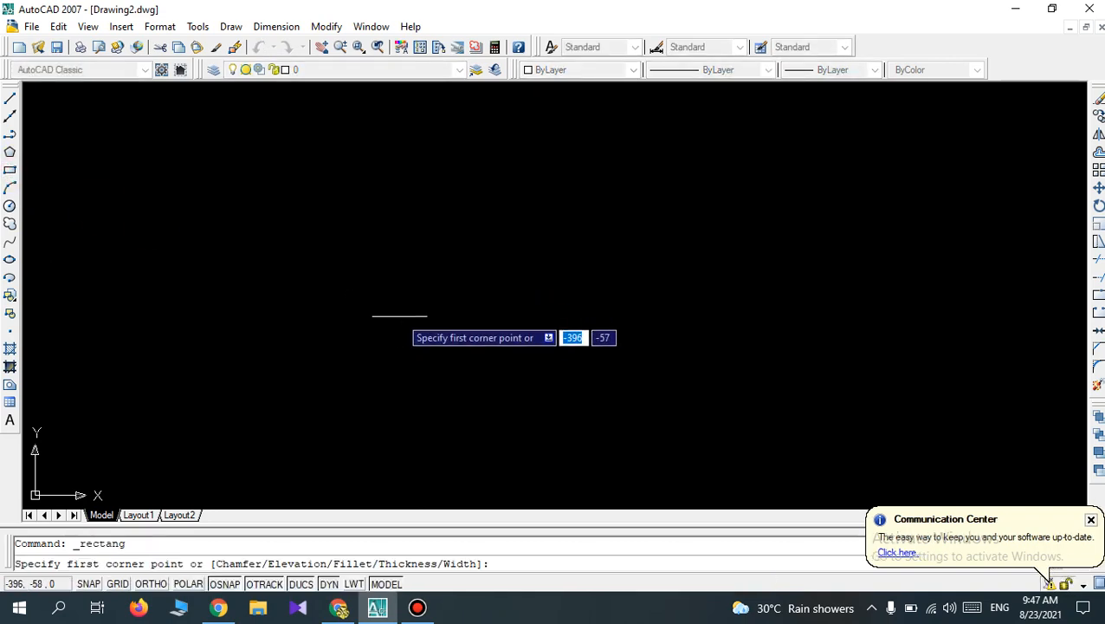
pyautogui.click(362, 375)
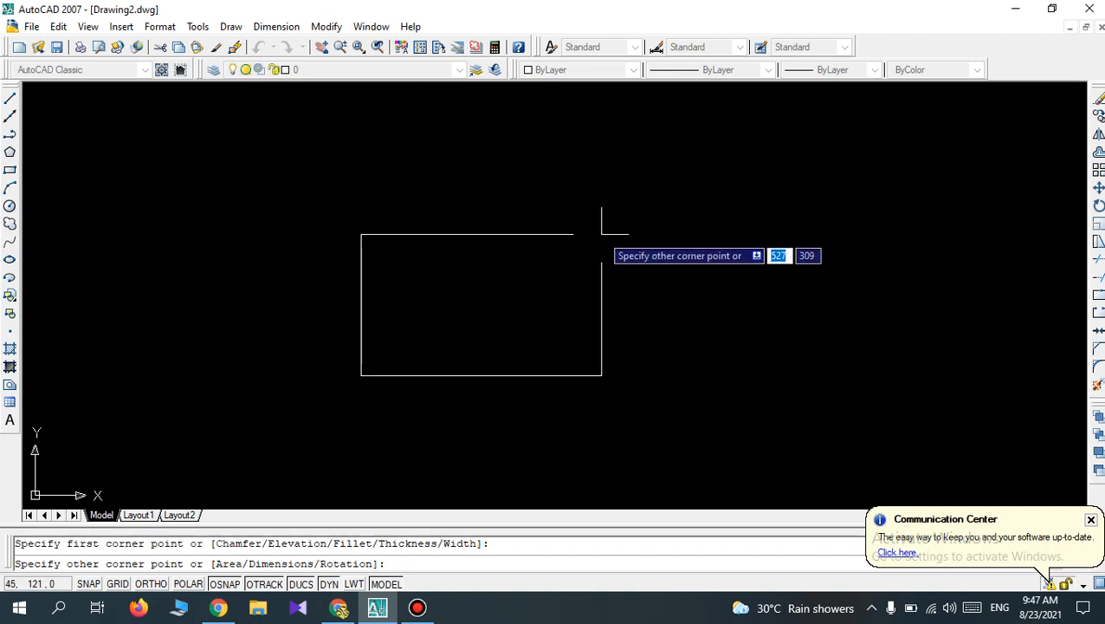
pyautogui.write('1')
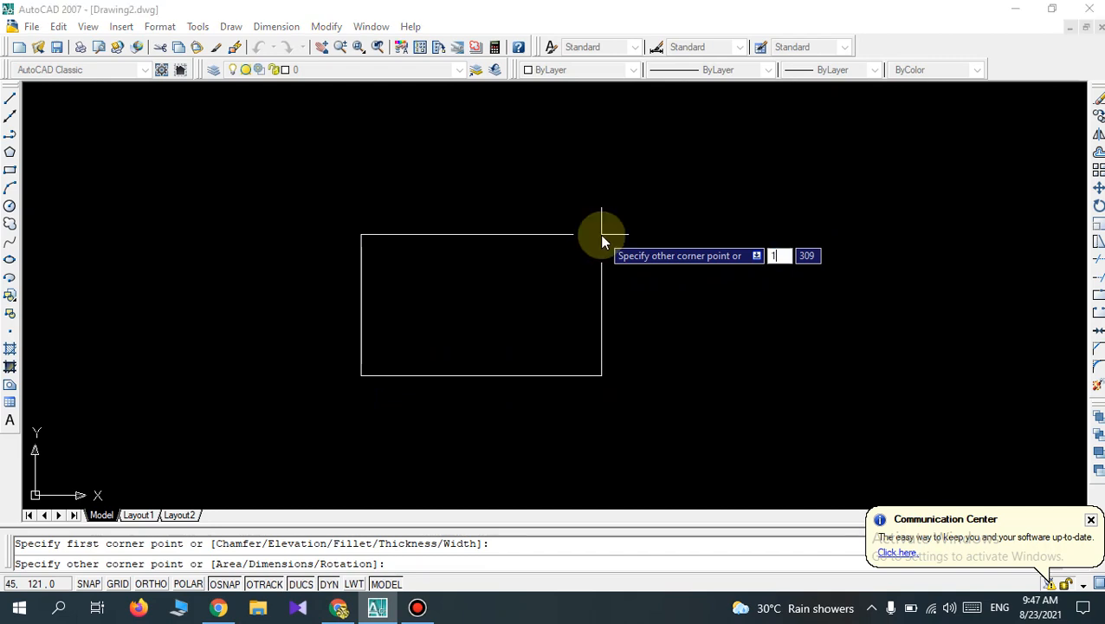
pyautogui.write('00')
pyautogui.press('Tab')
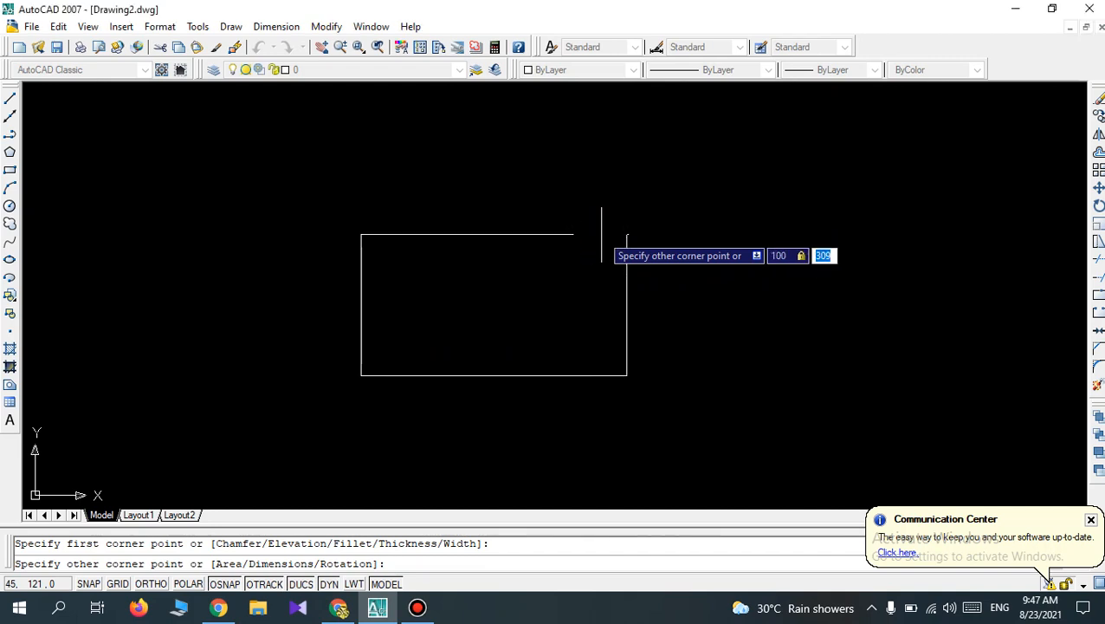
pyautogui.write('1')
pyautogui.press('Return')
# Examine the square at different magnifications and fit the whole drawing in view with Zoom All.
pyautogui.scroll(5, 355, 431)
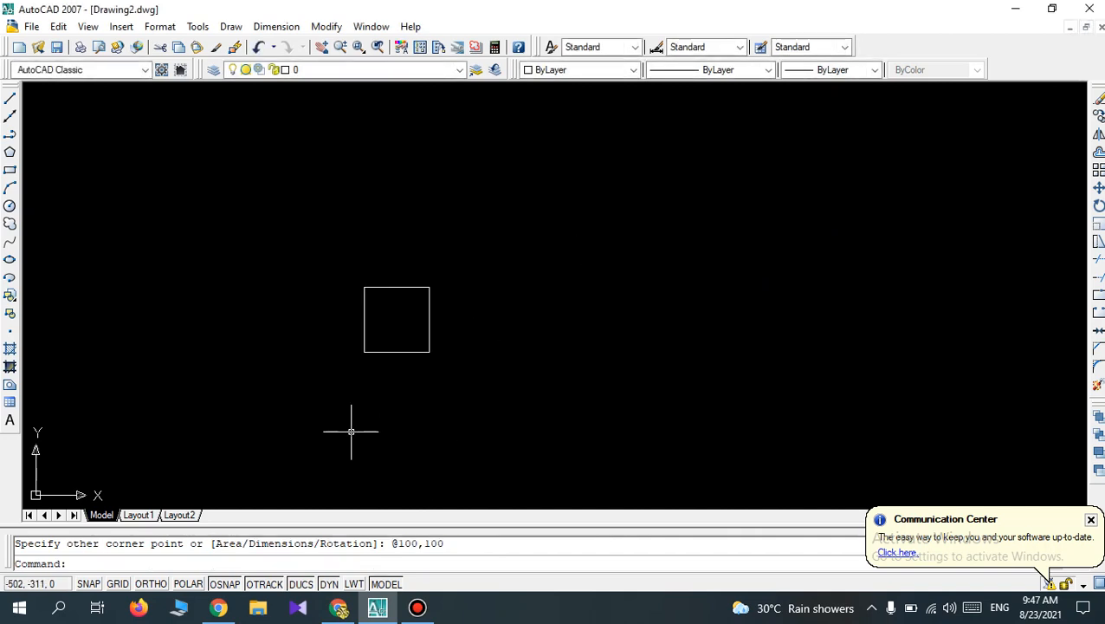
pyautogui.scroll(2, 417, 116)
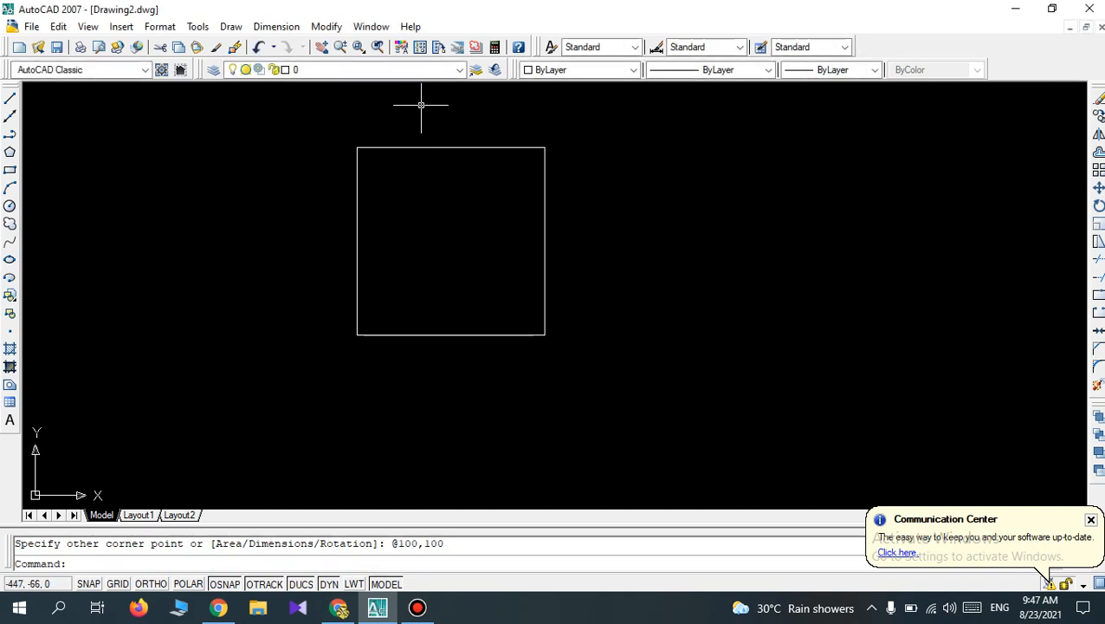
pyautogui.scroll(2, 427, 105)
pyautogui.scroll(-2, 426, 107)
pyautogui.scroll(-2, 427, 107)
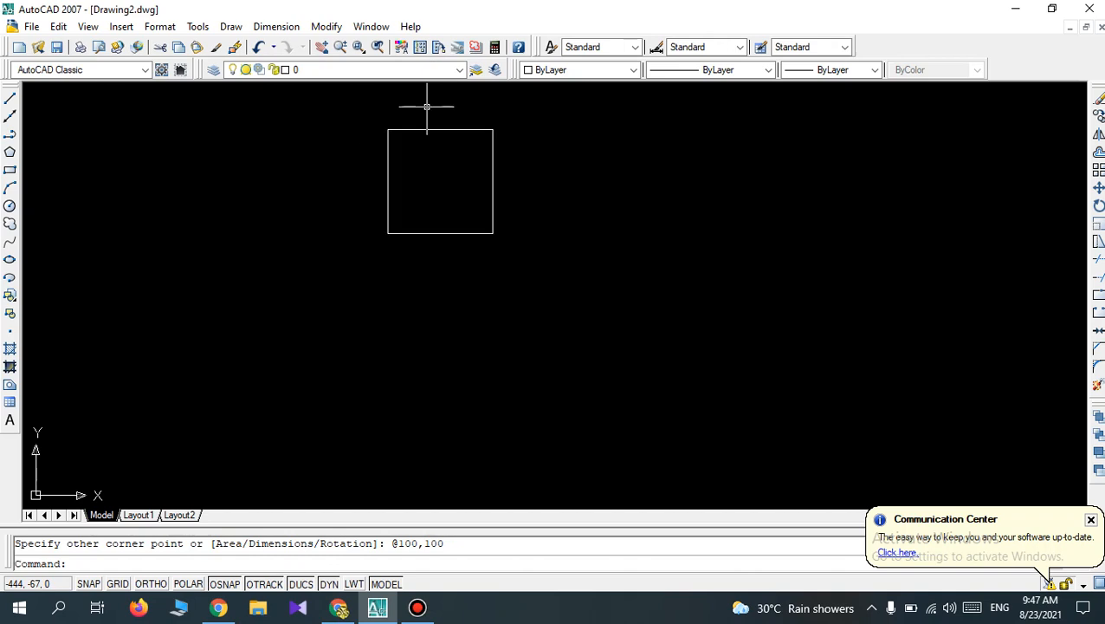
pyautogui.scroll(2, 459, 91)
pyautogui.scroll(2, 488, 148)
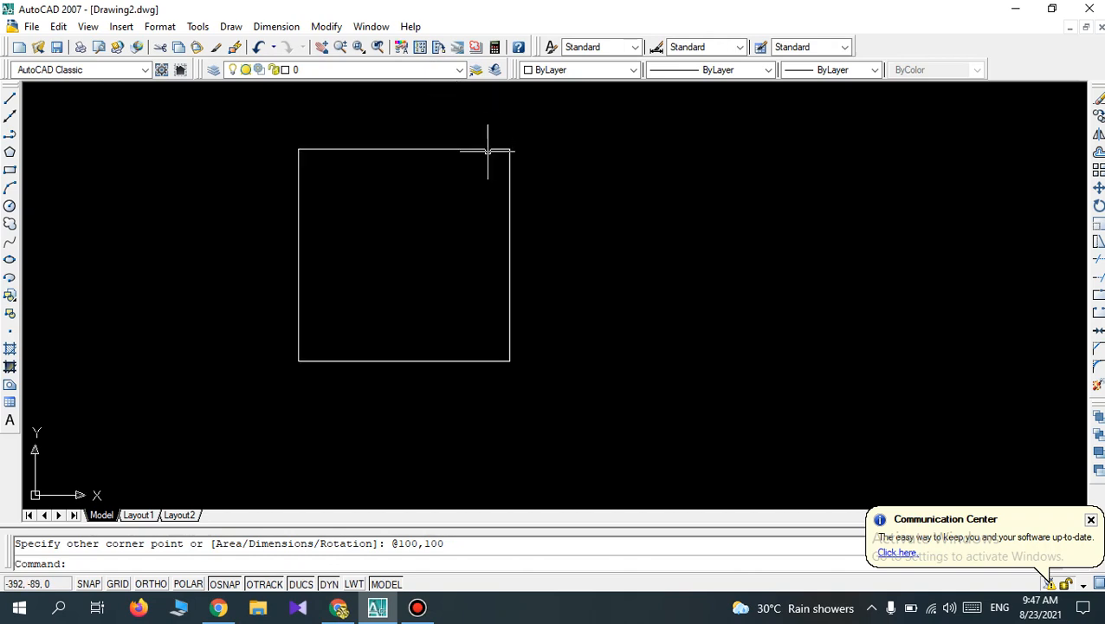
pyautogui.scroll(-4, 489, 155)
pyautogui.write('z')
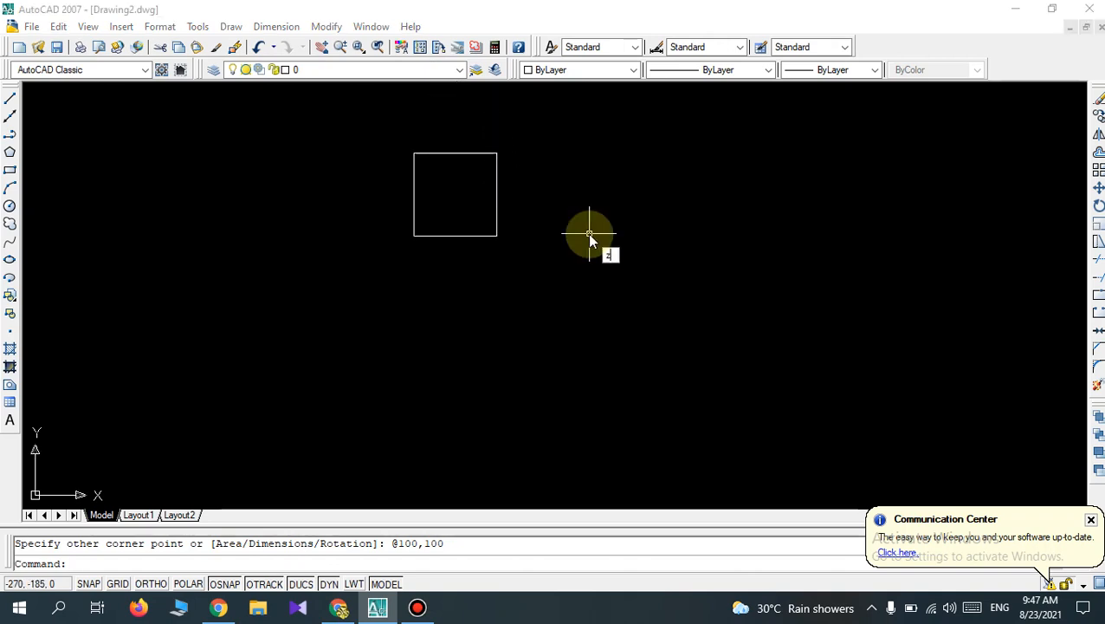
pyautogui.press('Return')
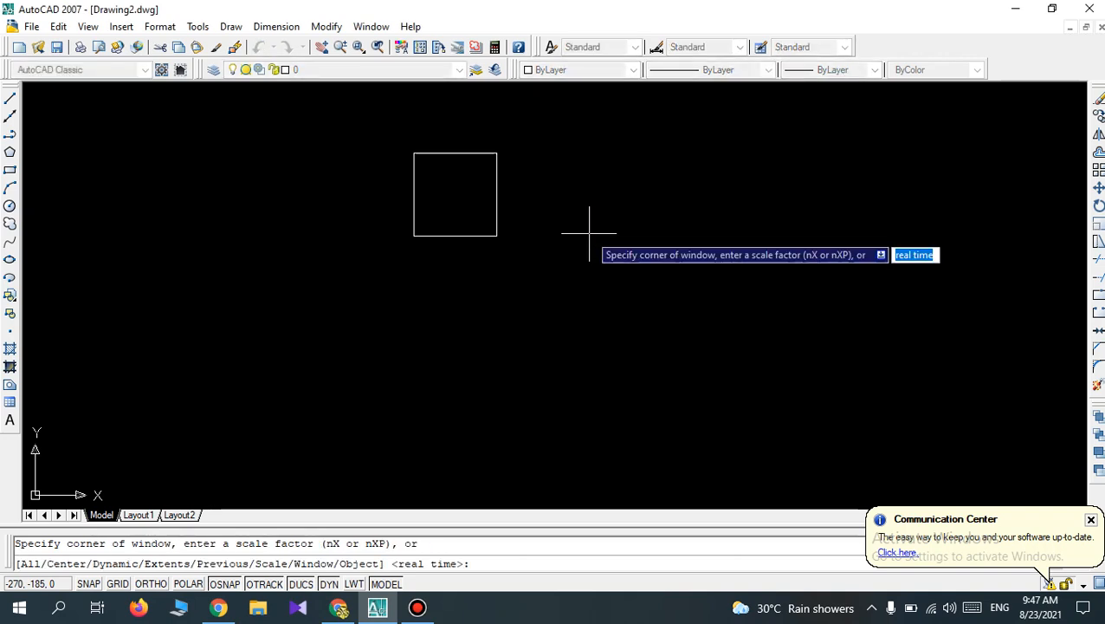
pyautogui.write('a')
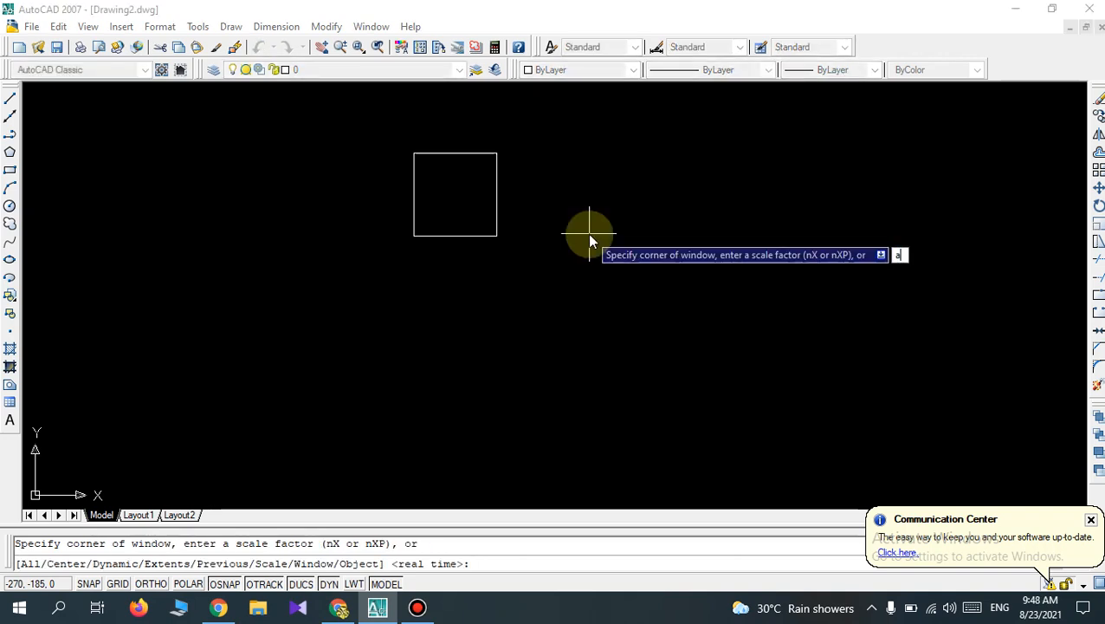
pyautogui.press('Return')
pyautogui.scroll(-2, 436, 407)
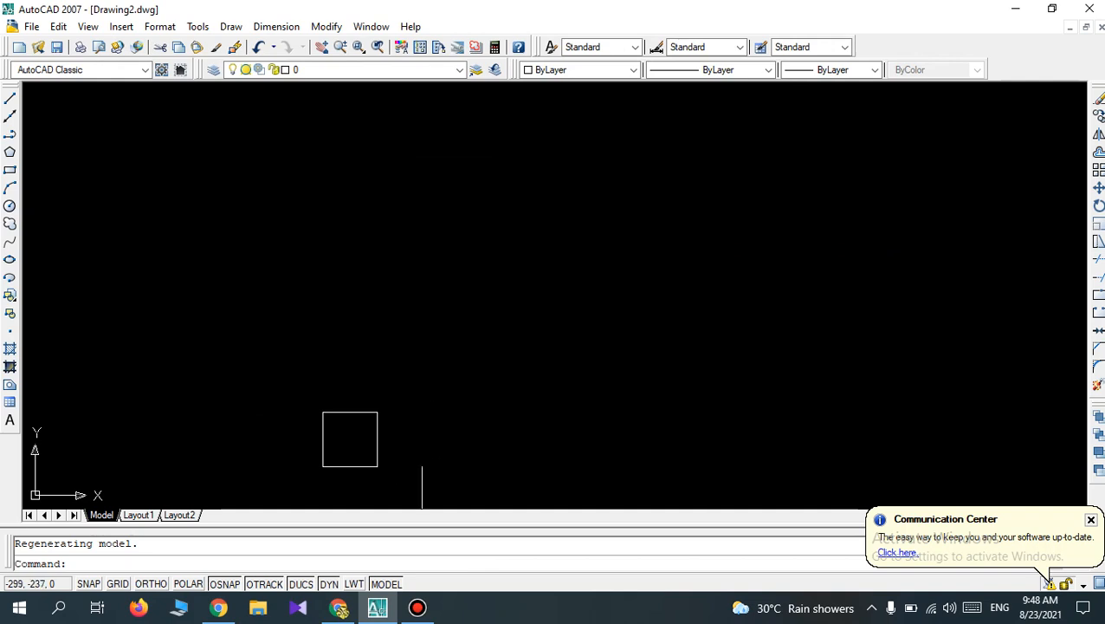
pyautogui.scroll(-2, 421, 496)
pyautogui.scroll(3, 421, 498)
pyautogui.scroll(2, 421, 498)
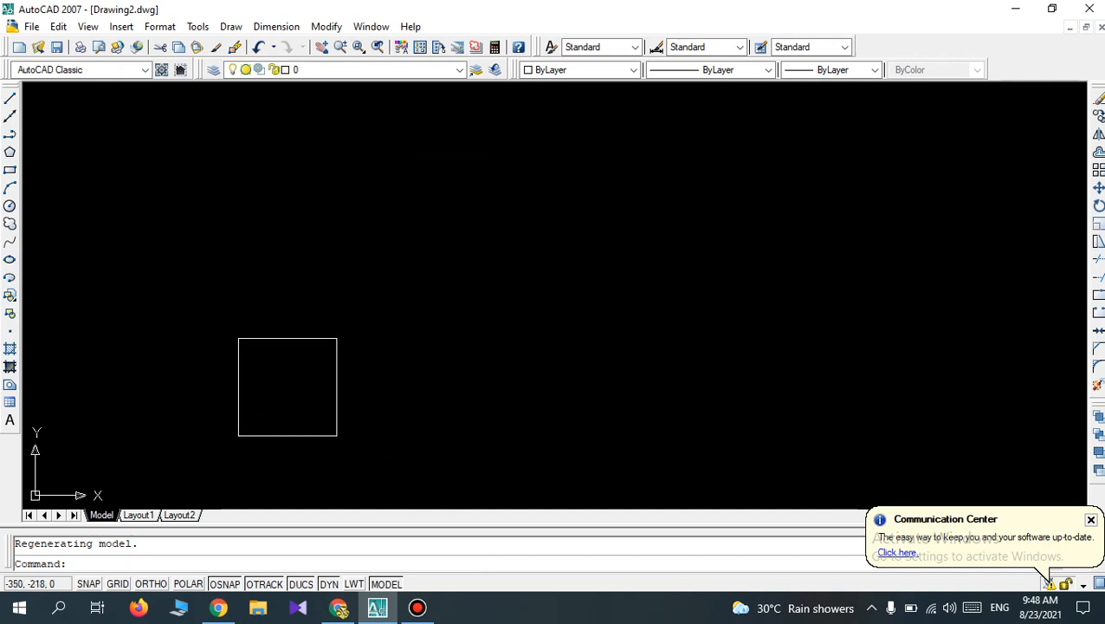
# Erase the 100 mm square from the drawing.
pyautogui.click(361, 451)
pyautogui.click(263, 292)
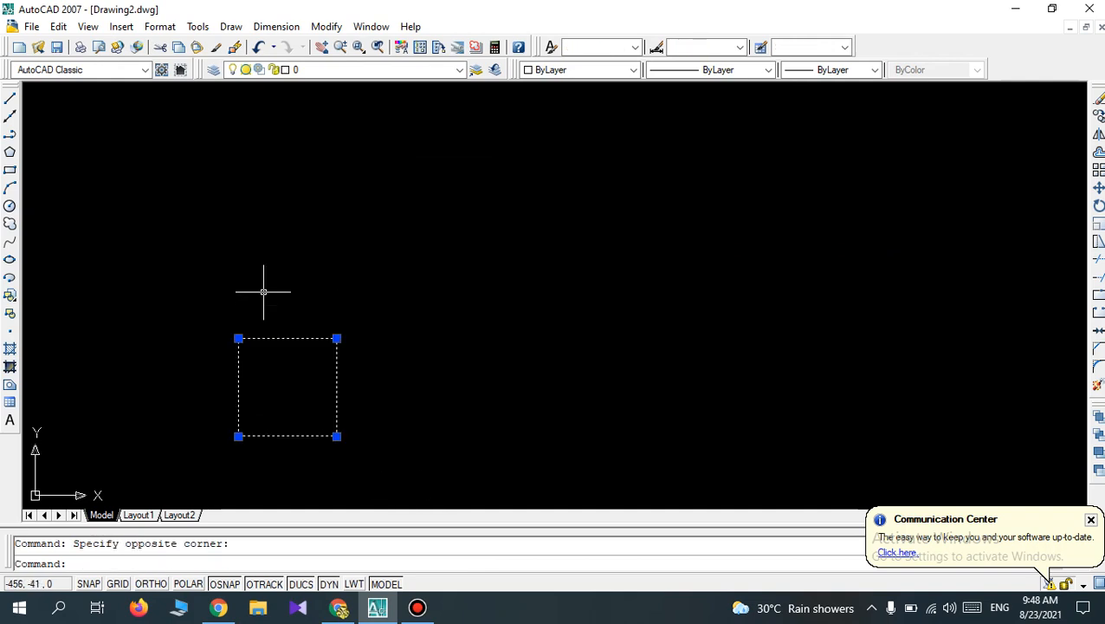
pyautogui.press('Delete')
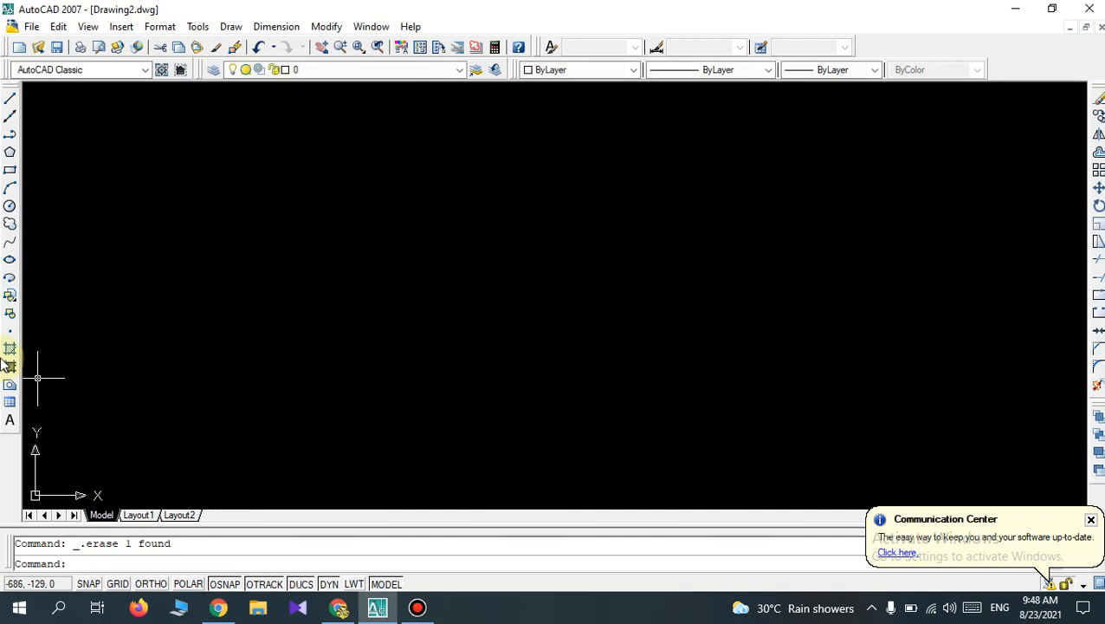
# Draw a rectangle 80 mm wide and 90 mm high in the empty drawing area.
pyautogui.click(10, 169)
pyautogui.click(380, 364)
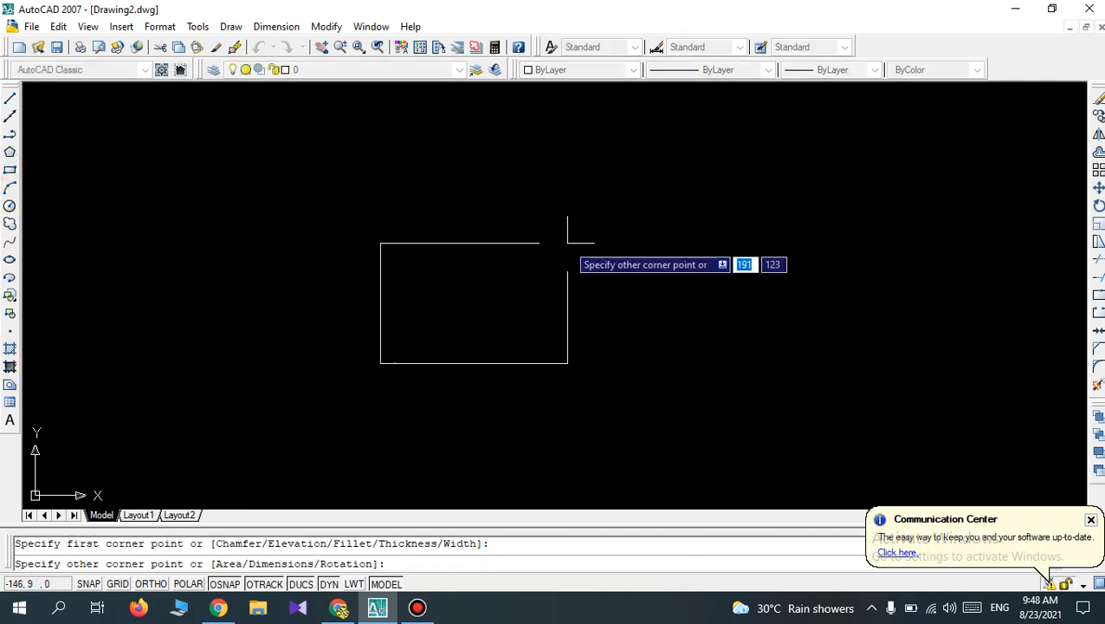
pyautogui.write('80')
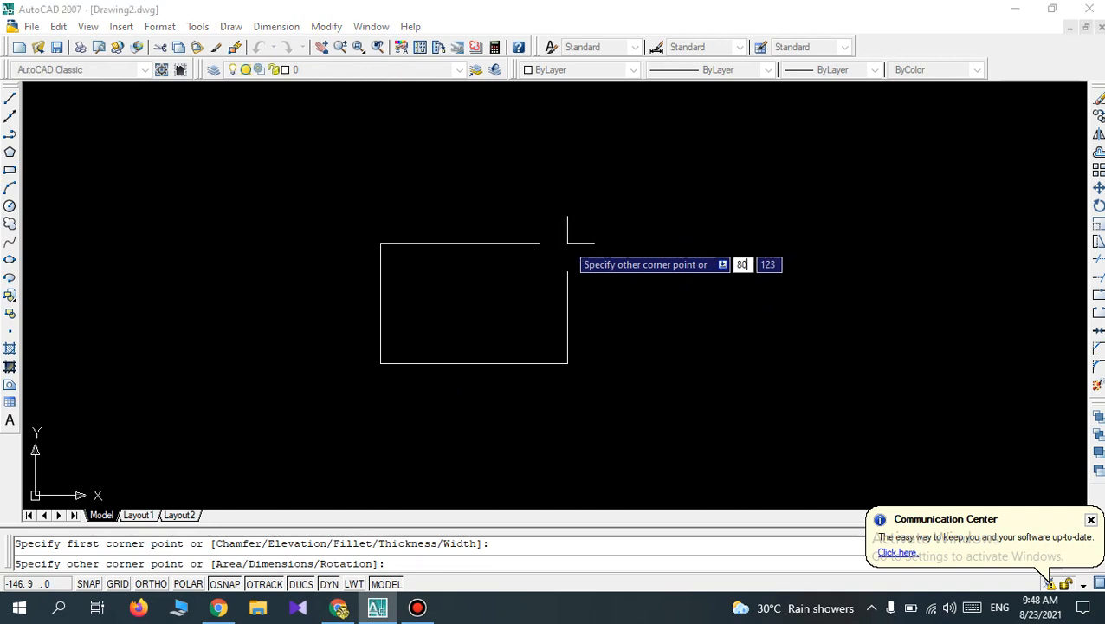
pyautogui.press('Tab')
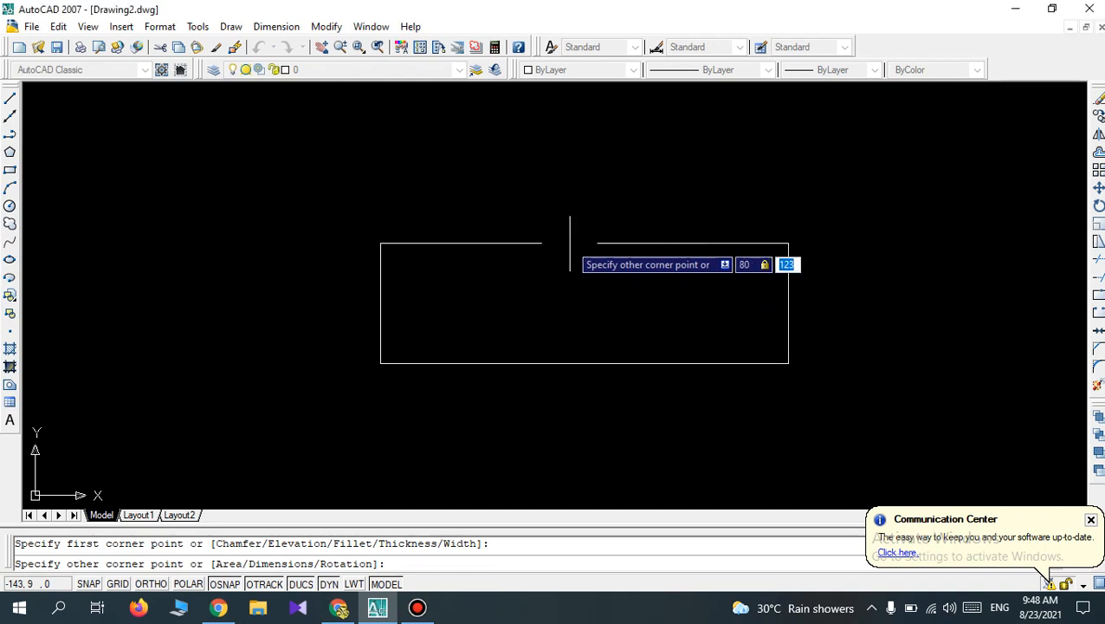
pyautogui.write('90')
pyautogui.press('Return')
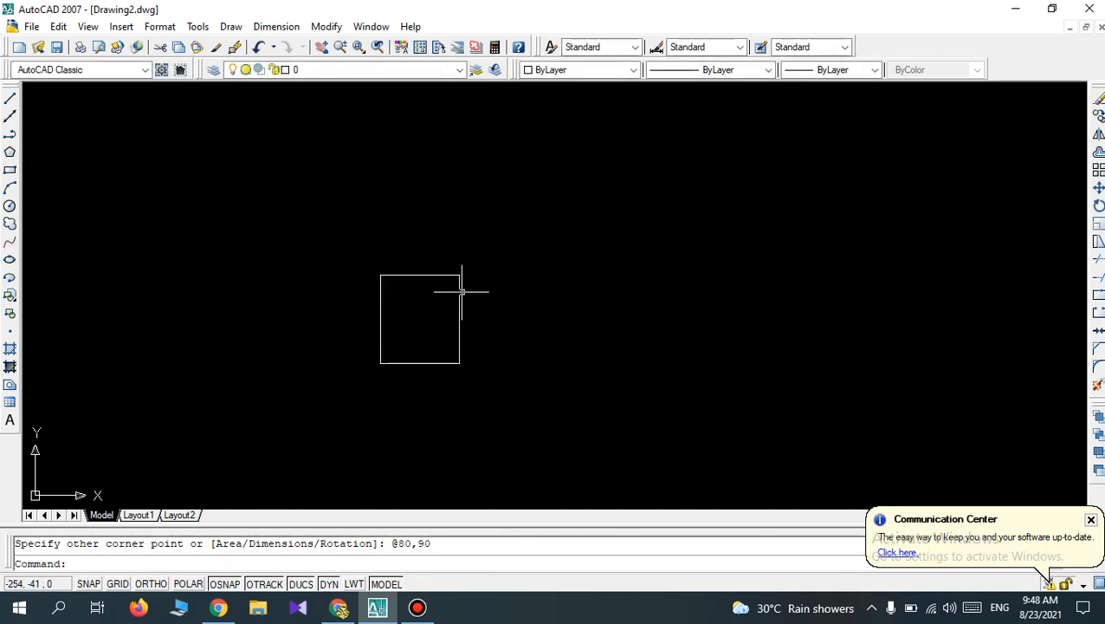
pyautogui.scroll(1, 462, 292)
pyautogui.scroll(-3, 462, 292)
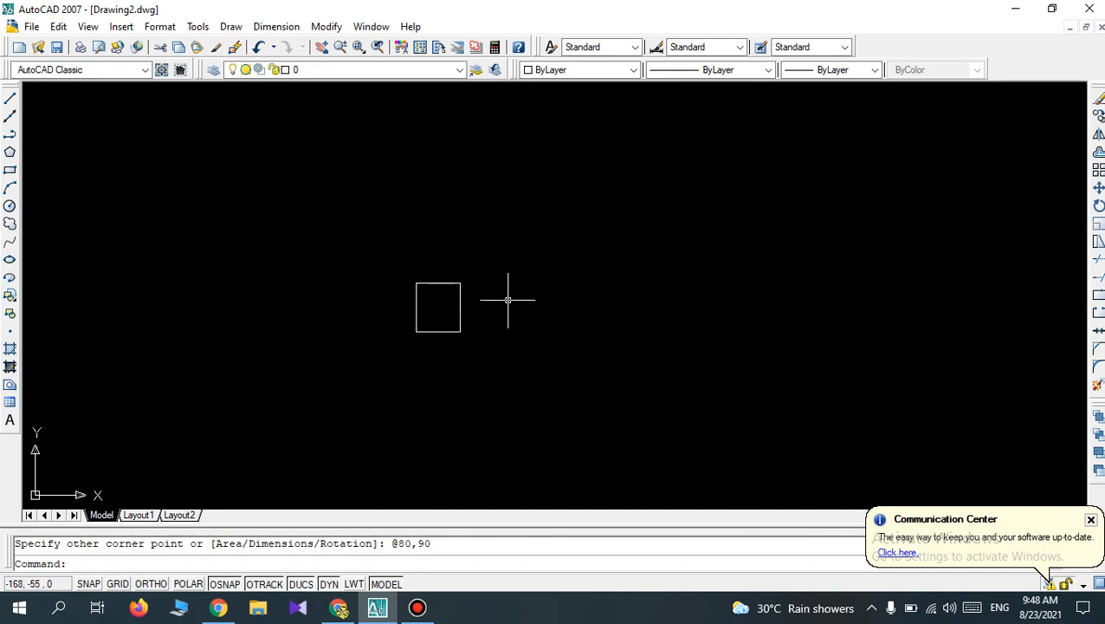
pyautogui.scroll(-2, 508, 299)
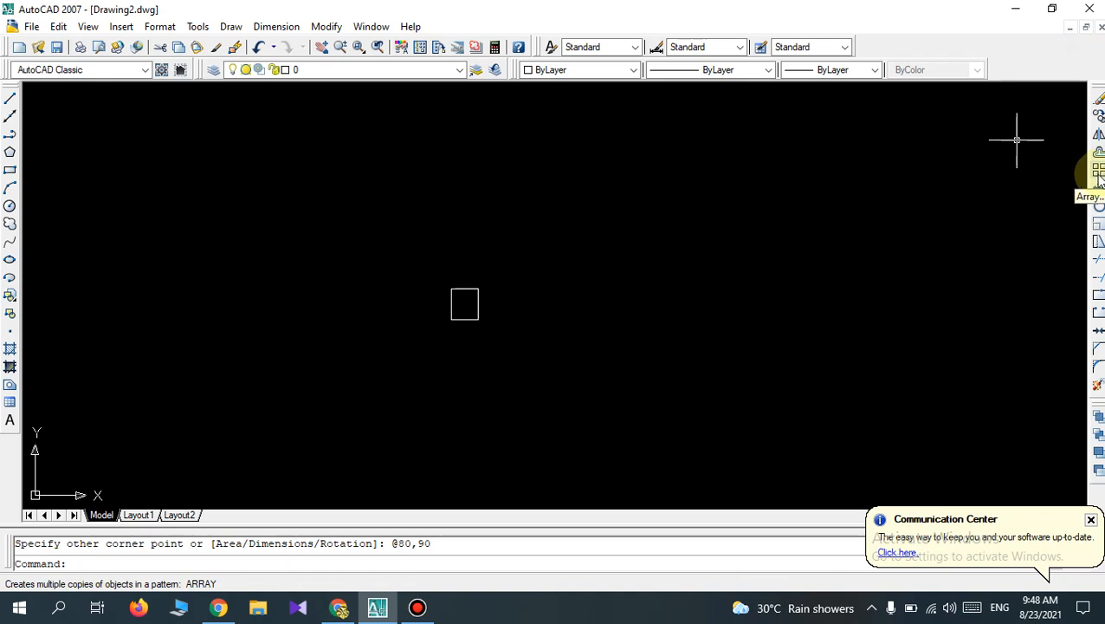
# Set up a rectangular array with 7 rows and 9 columns.
pyautogui.click(1100, 174)
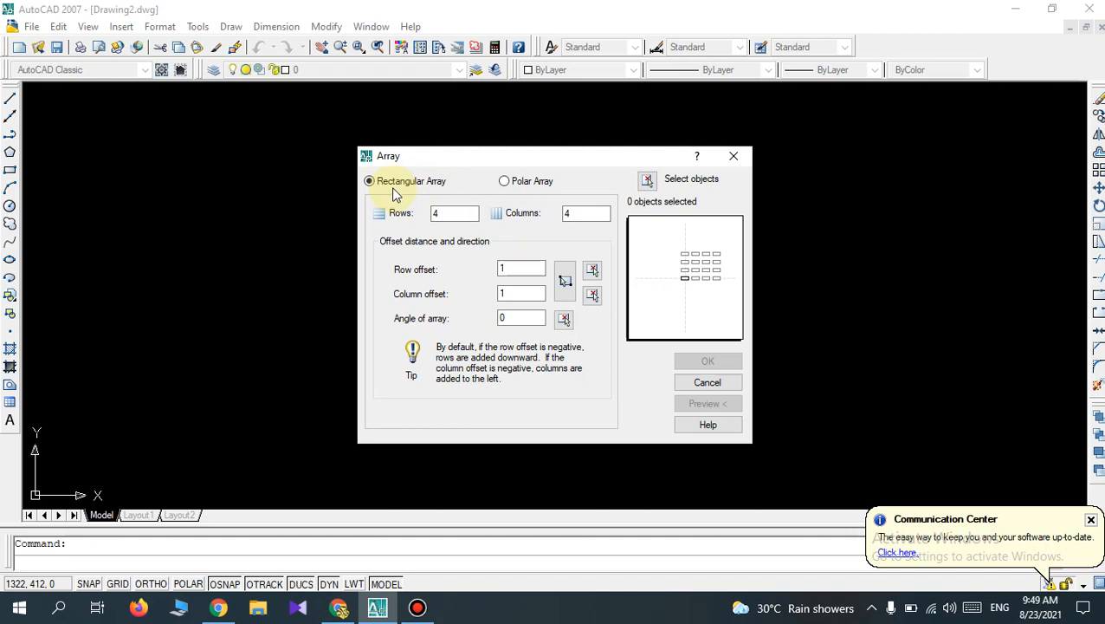
pyautogui.click(440, 213)
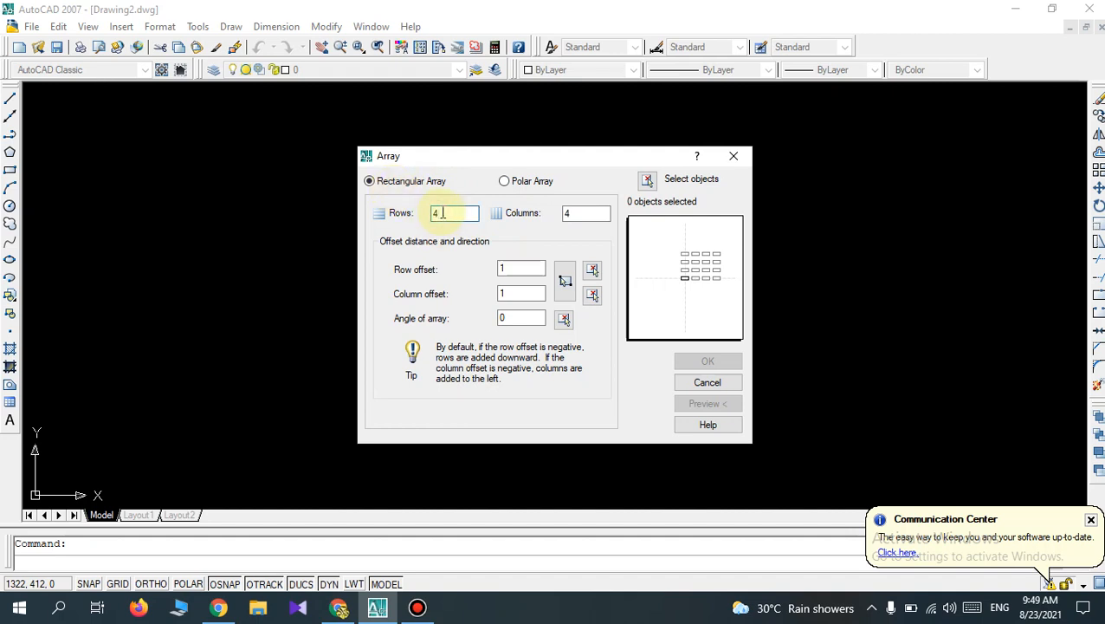
pyautogui.press('BackSpace')
pyautogui.write('7')
pyautogui.click(572, 212)
pyautogui.press('BackSpace')
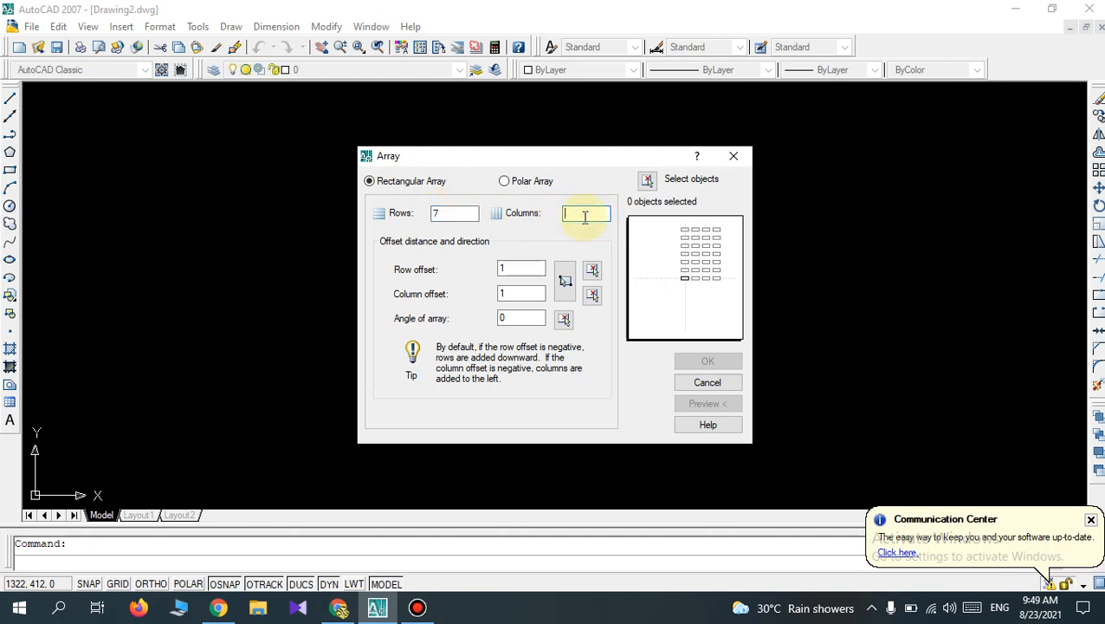
pyautogui.write('9')
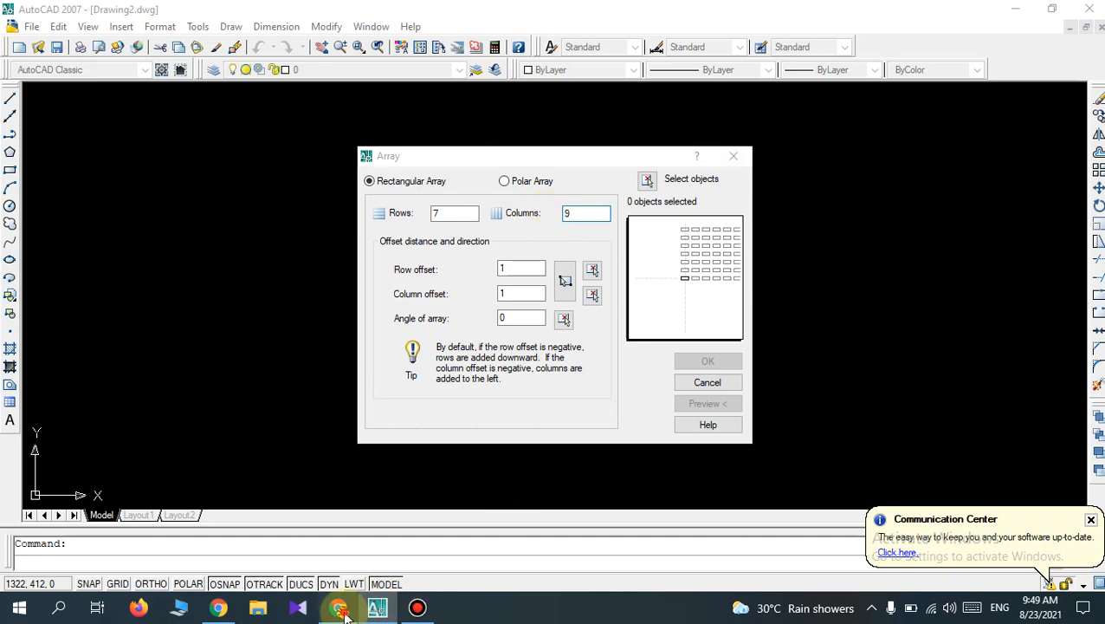
# Switch to the Google Meet call in Chrome and admit the participant waiting to join.
pyautogui.click(339, 607)
pyautogui.click(724, 155)
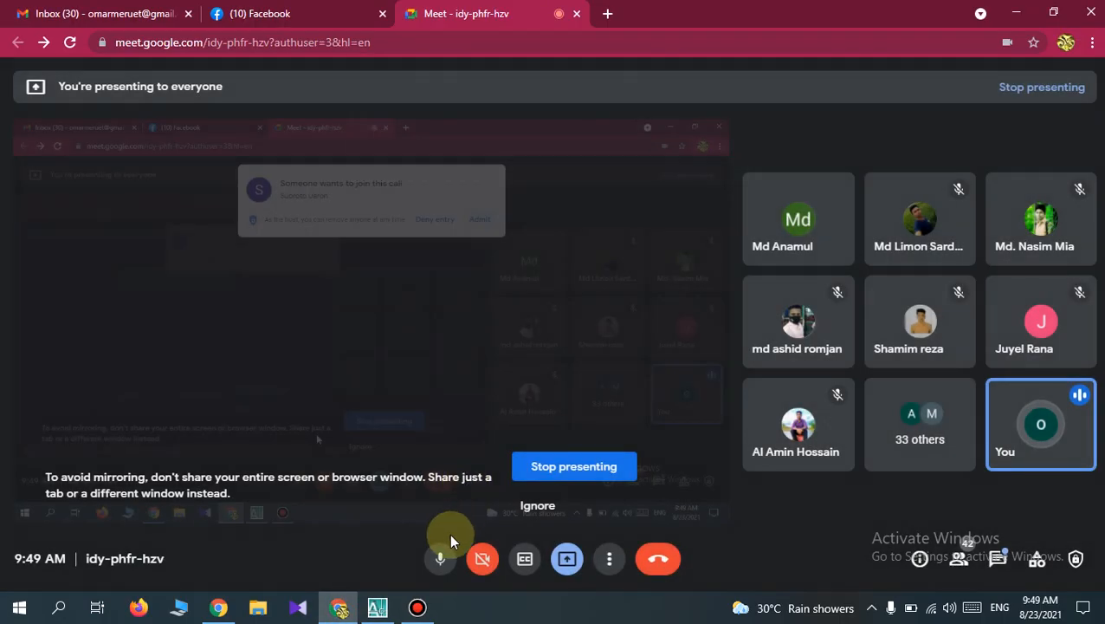
# Switch back to AutoCAD and select the 80 by 90 mm rectangle as the object for the array.
pyautogui.click(379, 606)
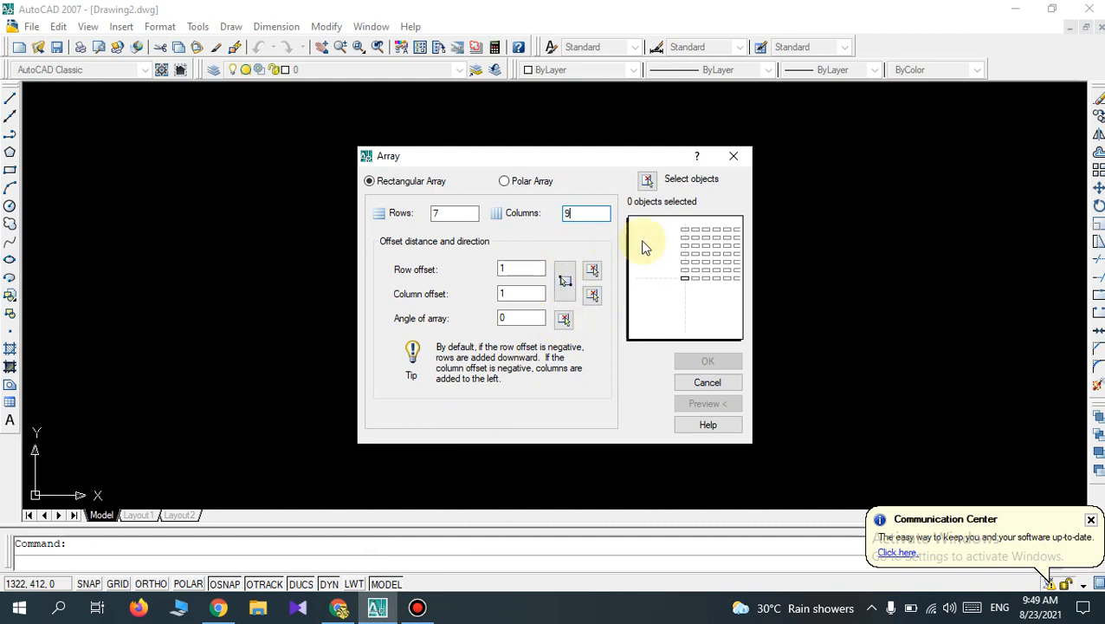
pyautogui.click(647, 180)
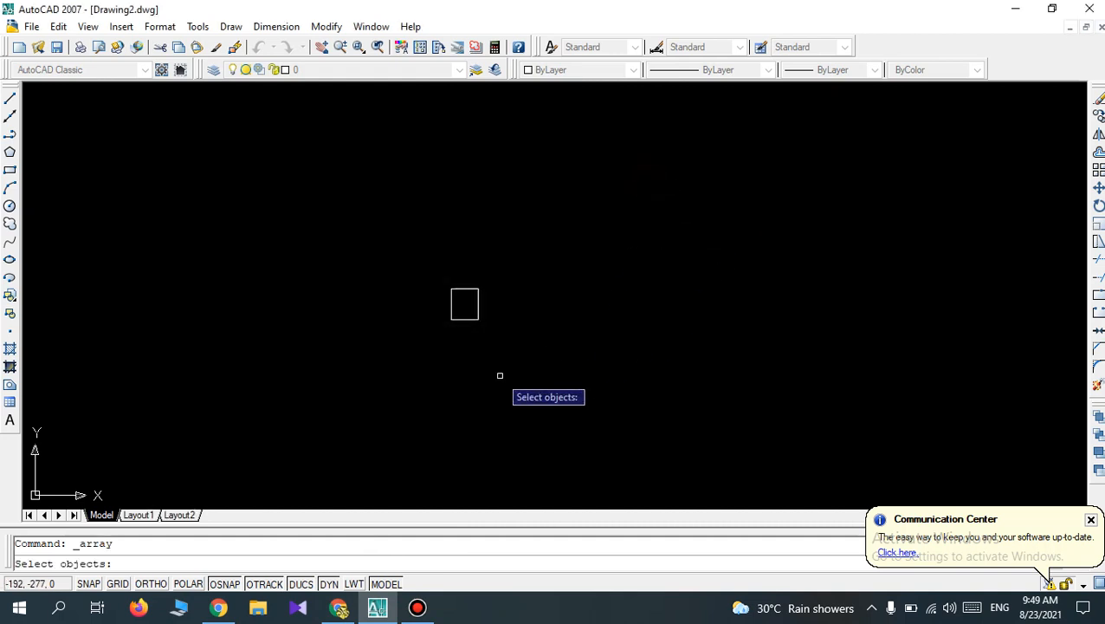
pyautogui.click(510, 337)
pyautogui.click(425, 234)
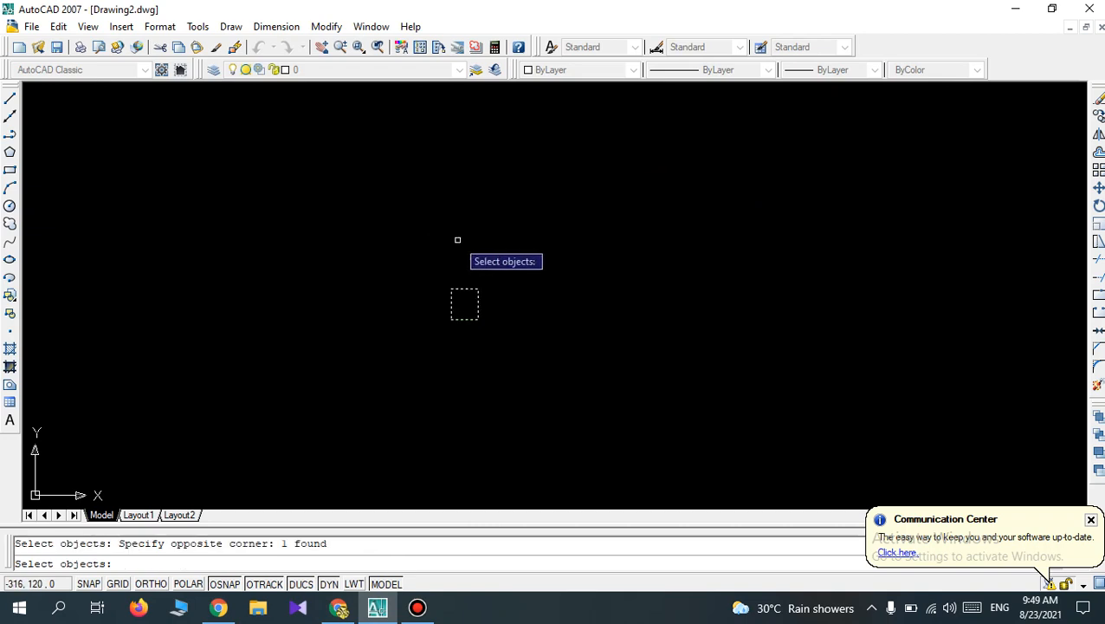
pyautogui.press('Return')
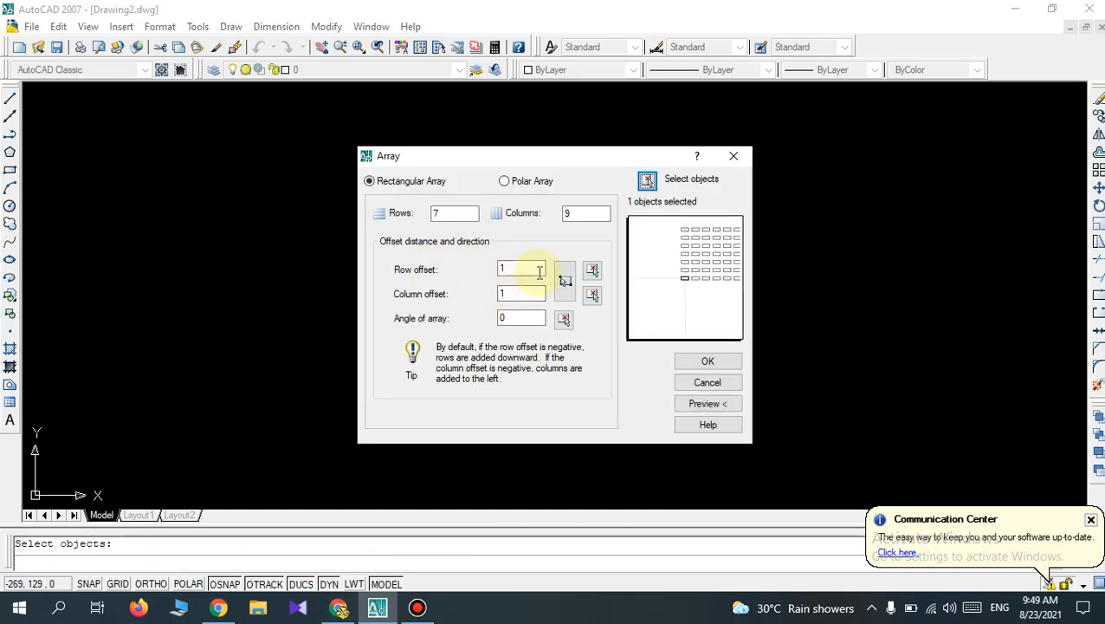
# Specify a unit cell around the rectangle, giving a row offset of about 240 mm and a column offset of about -243 mm.
pyautogui.click(564, 283)
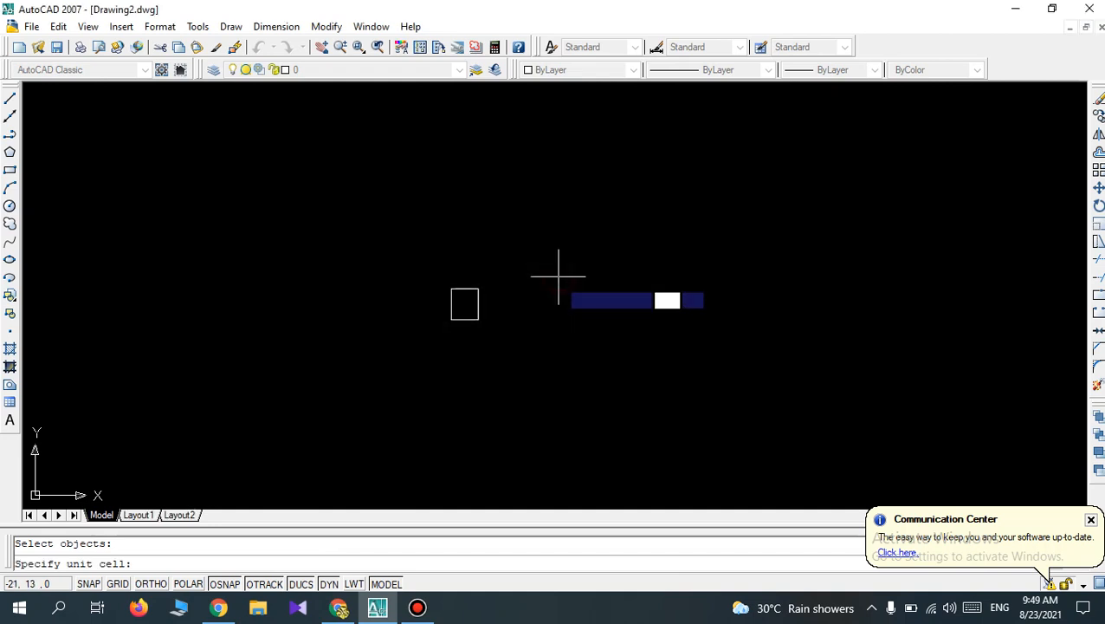
pyautogui.click(515, 351)
pyautogui.click(432, 268)
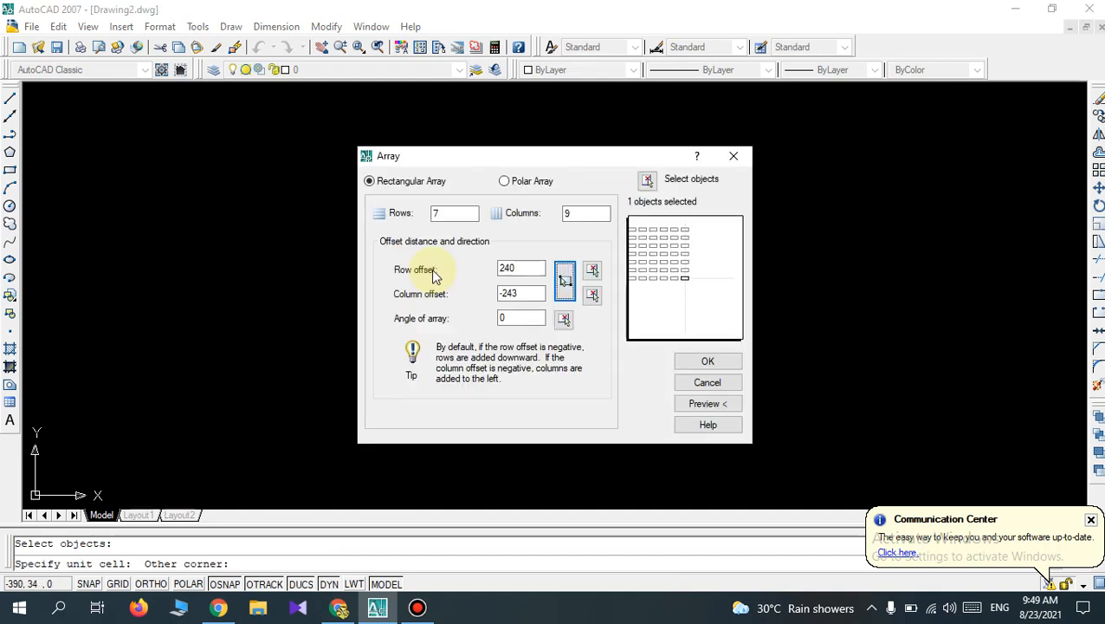
# Set the column offset to 320 mm and create the rectangular array of 7 rows and 9 columns.
pyautogui.click(517, 292)
pyautogui.press('BackSpace')
pyautogui.press('BackSpace')
pyautogui.press('BackSpace')
pyautogui.press('BackSpace')
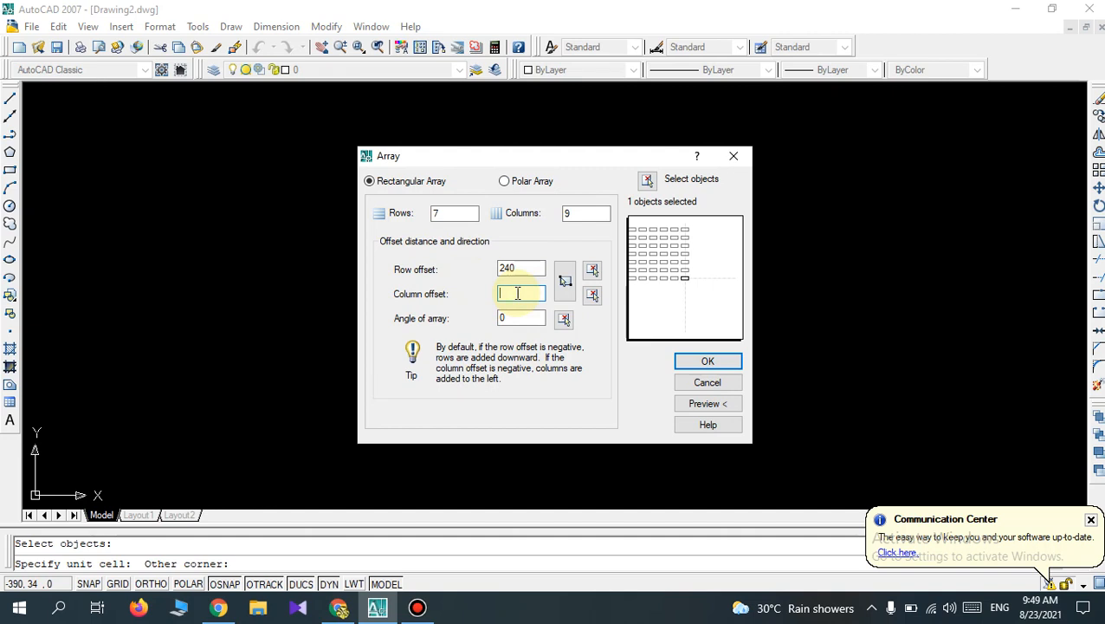
pyautogui.write('320')
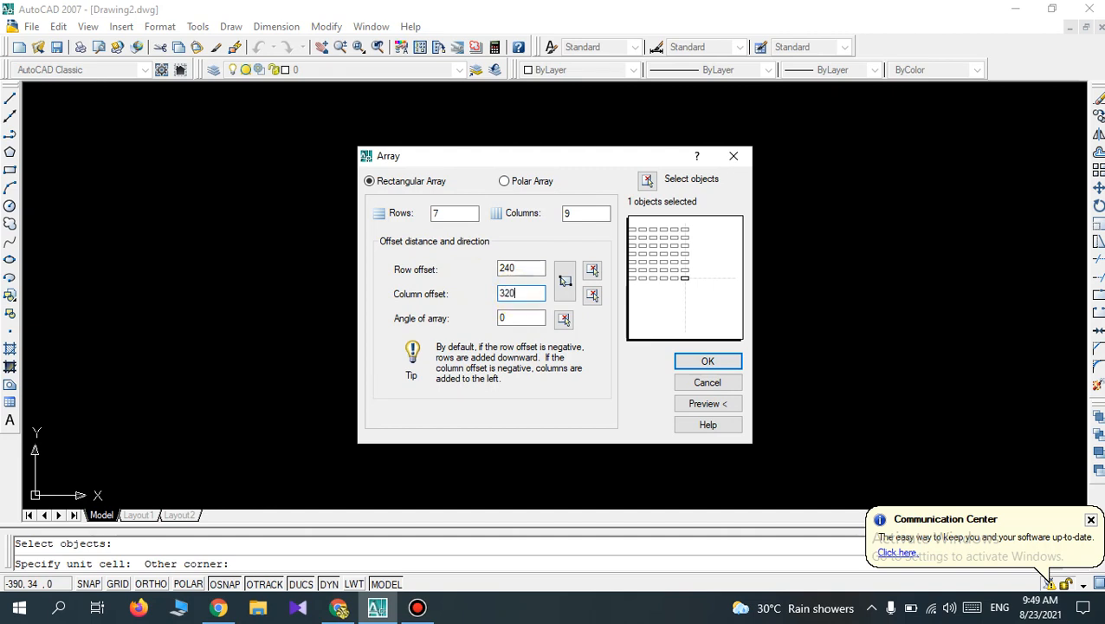
pyautogui.click(680, 362)
pyautogui.scroll(-4, 684, 345)
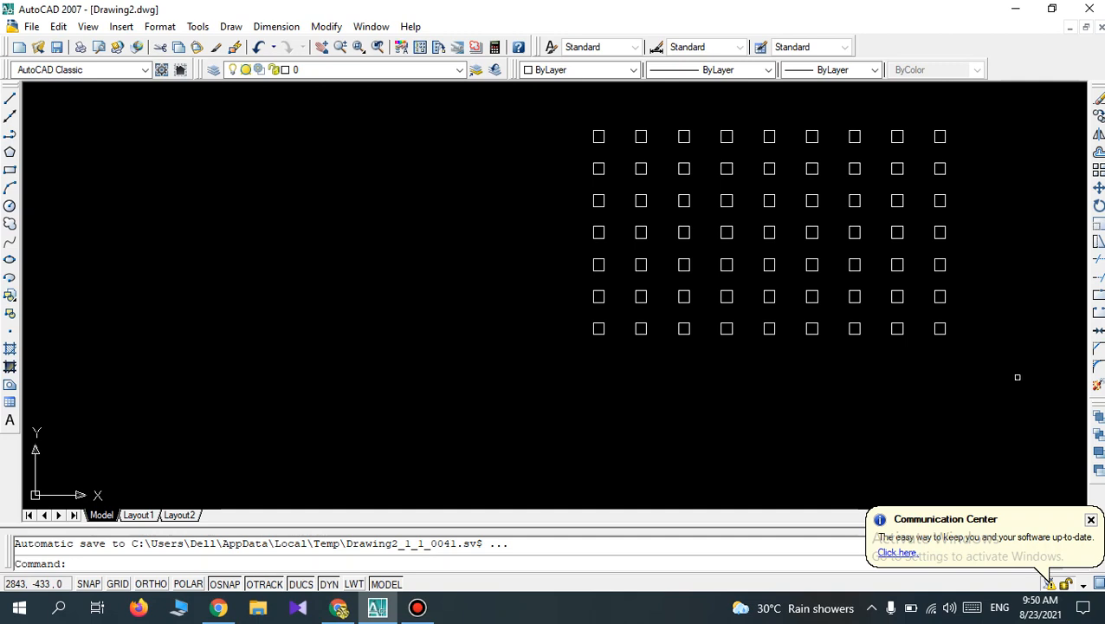
# Undo the rectangular array and erase the original rectangle.
pyautogui.hotkey('ctrl', 'z')
pyautogui.hotkey('ctrl', 'z')
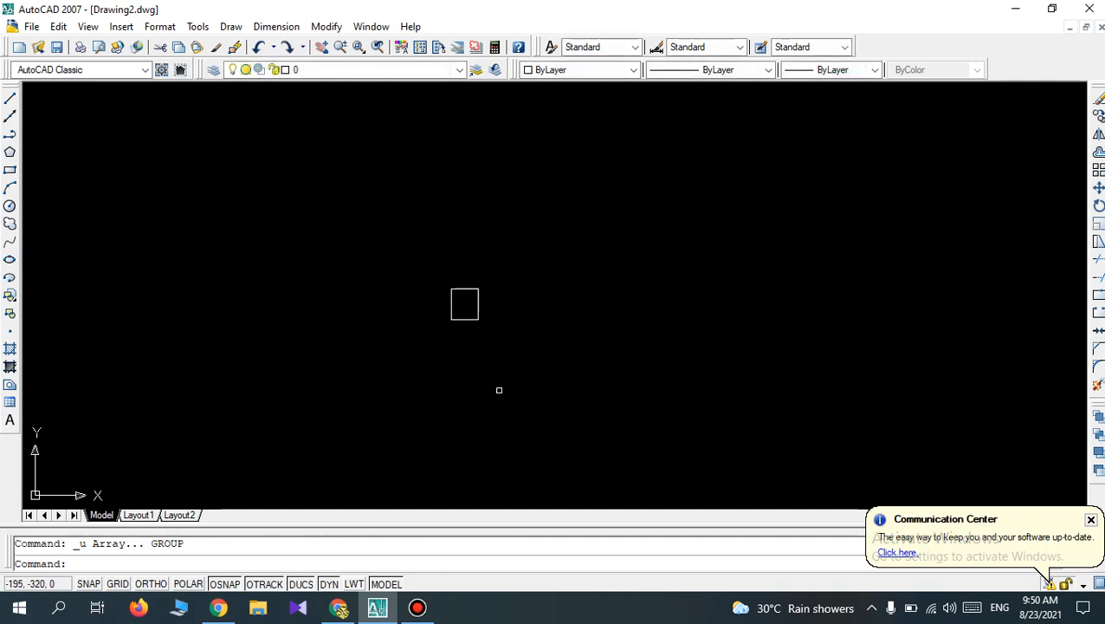
pyautogui.scroll(1, 500, 386)
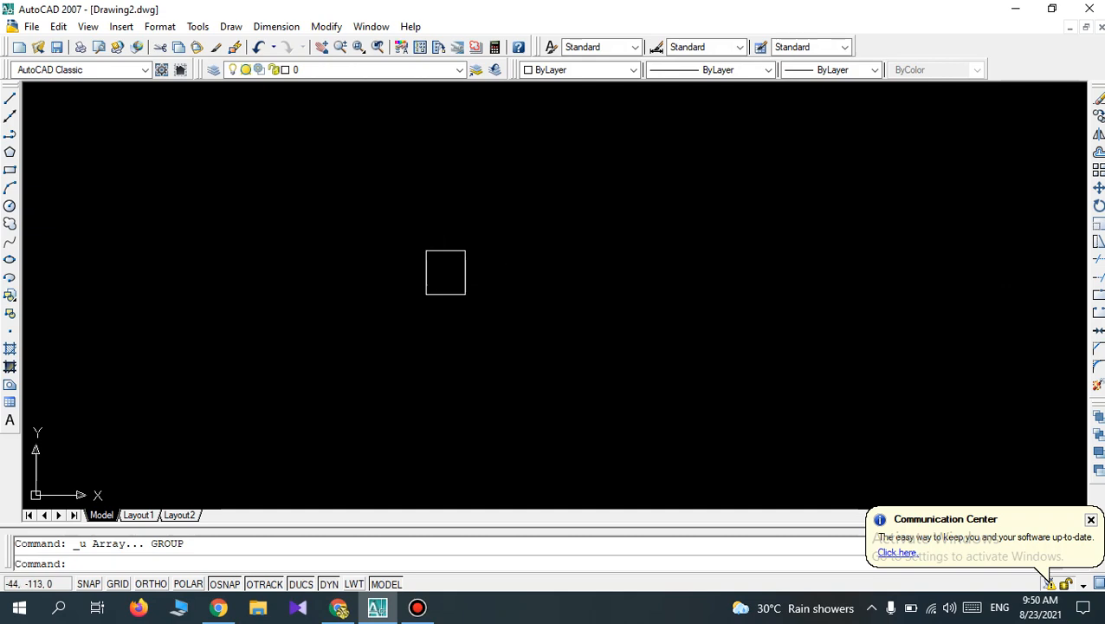
pyautogui.scroll(1, 448, 309)
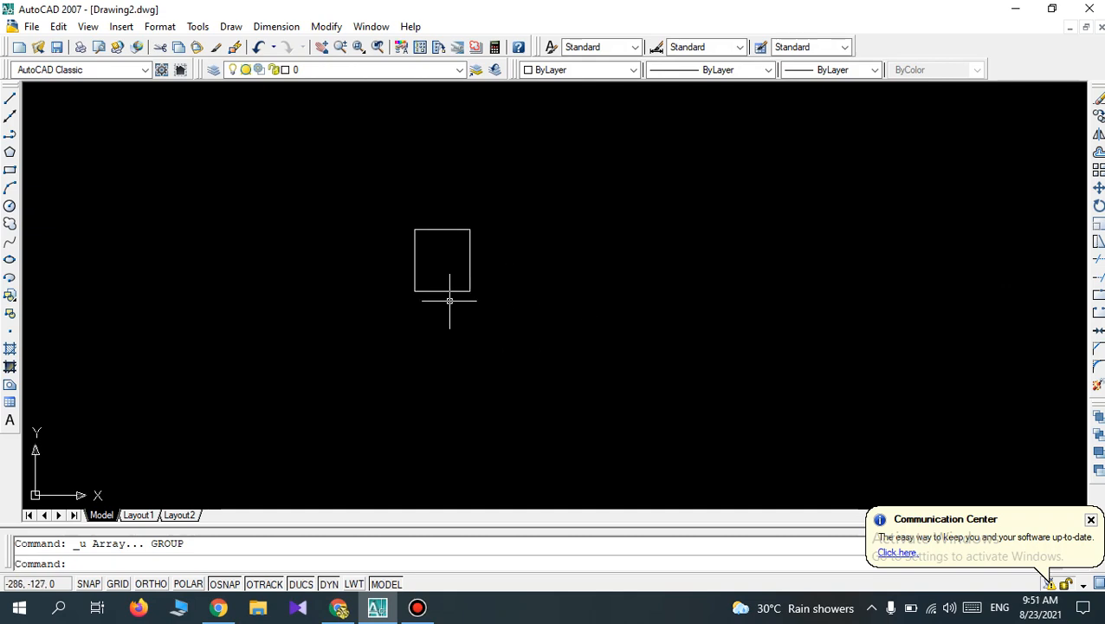
pyautogui.scroll(-1, 449, 309)
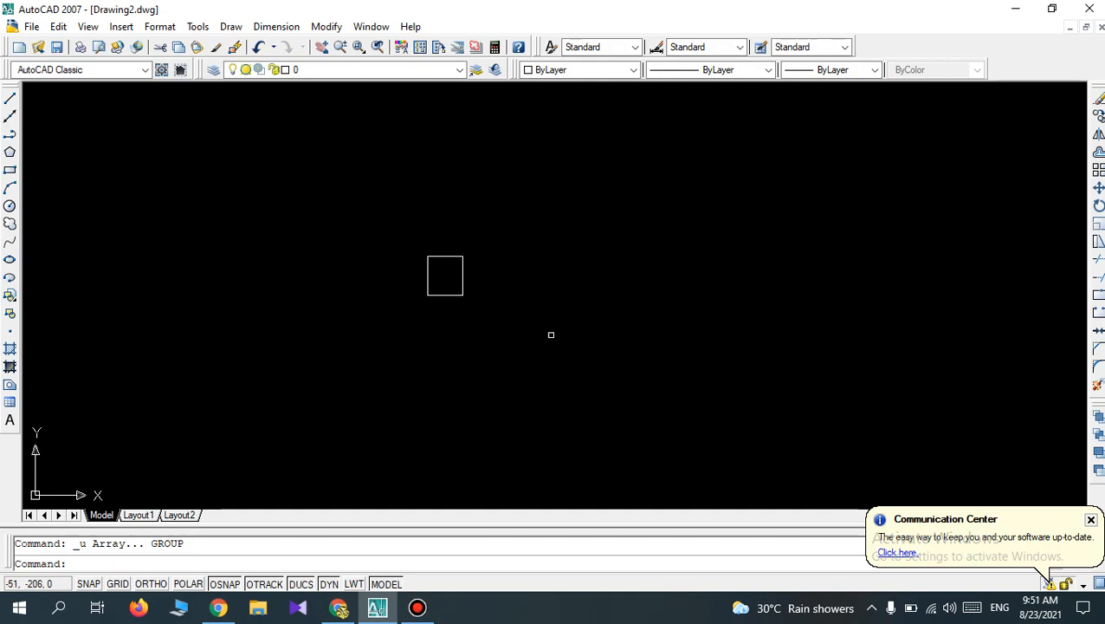
pyautogui.click(488, 313)
pyautogui.click(388, 230)
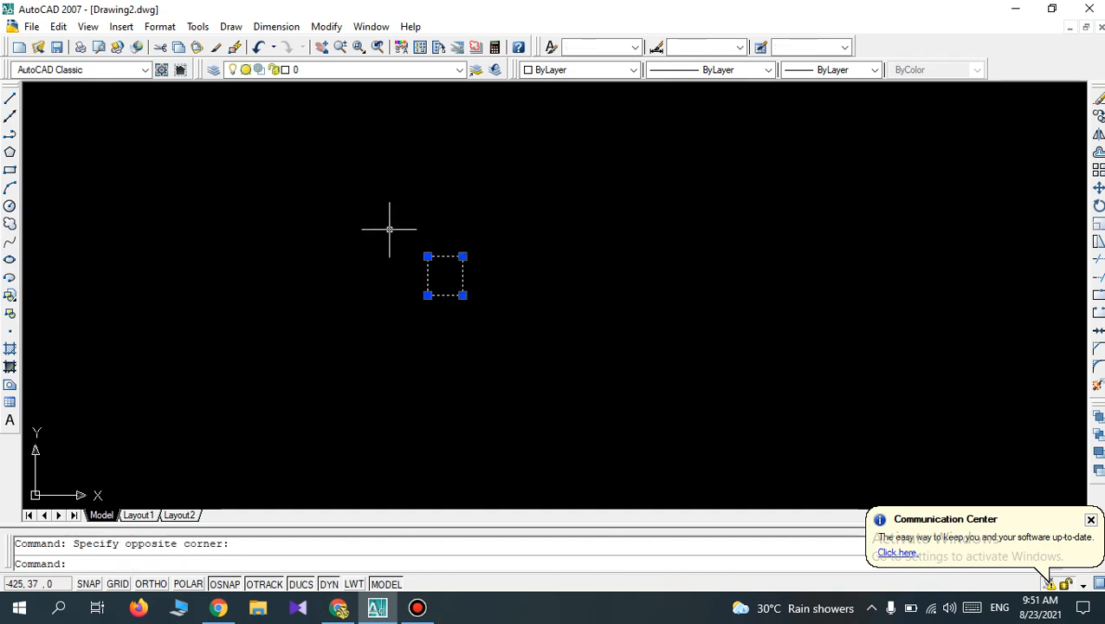
pyautogui.press('Delete')
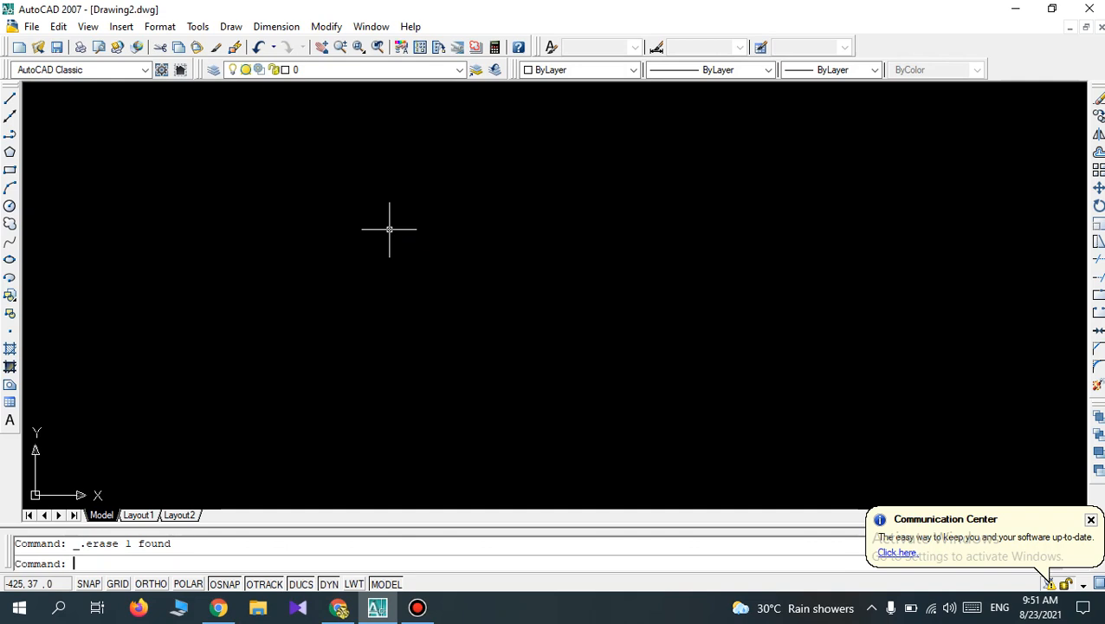
pyautogui.press('Escape')
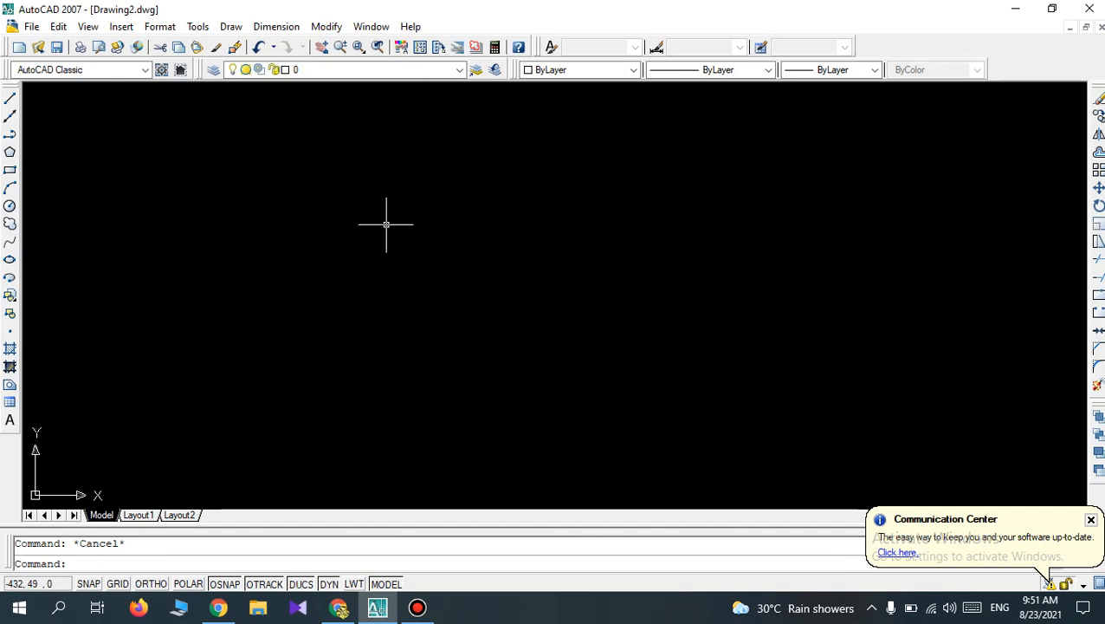
# Draw a circle with a radius of about 308 mm in the empty drawing area.
pyautogui.click(10, 207)
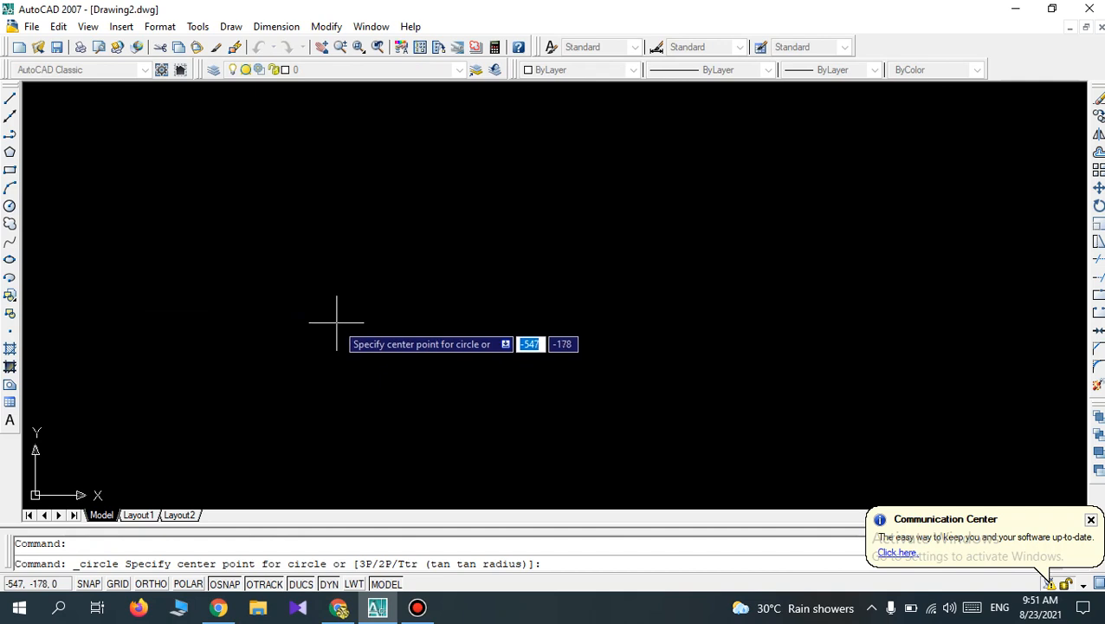
pyautogui.press('Escape')
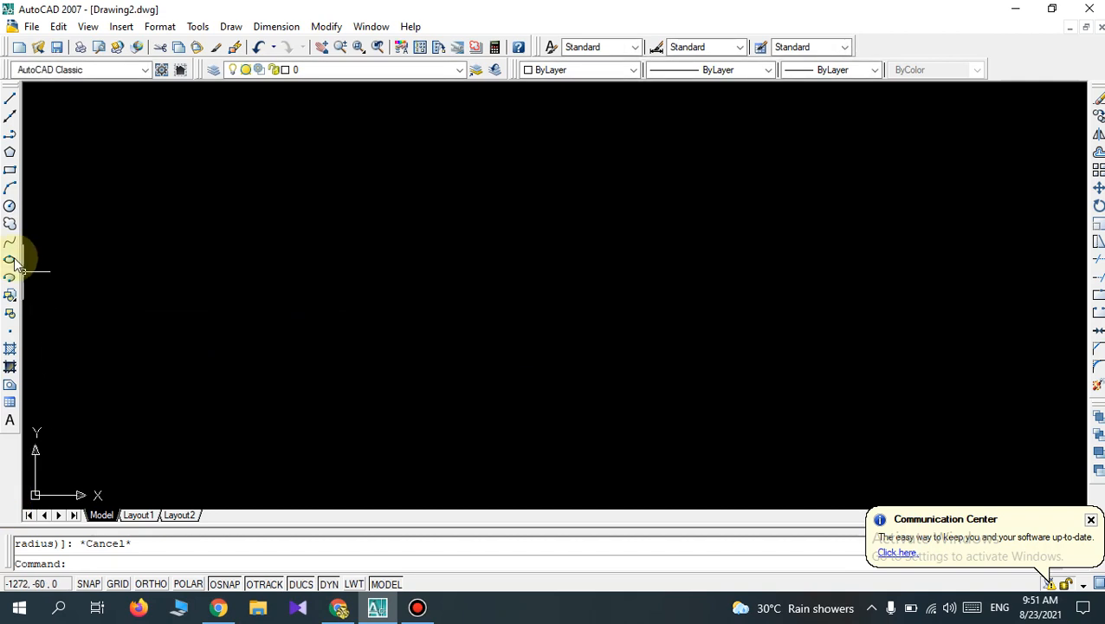
pyautogui.click(10, 208)
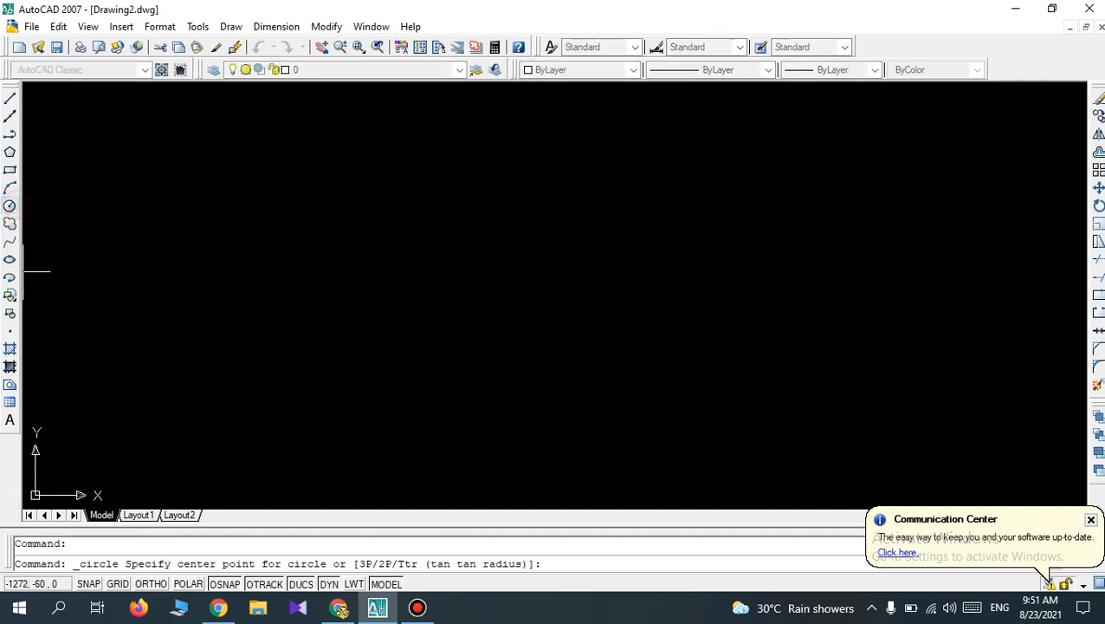
pyautogui.click(463, 279)
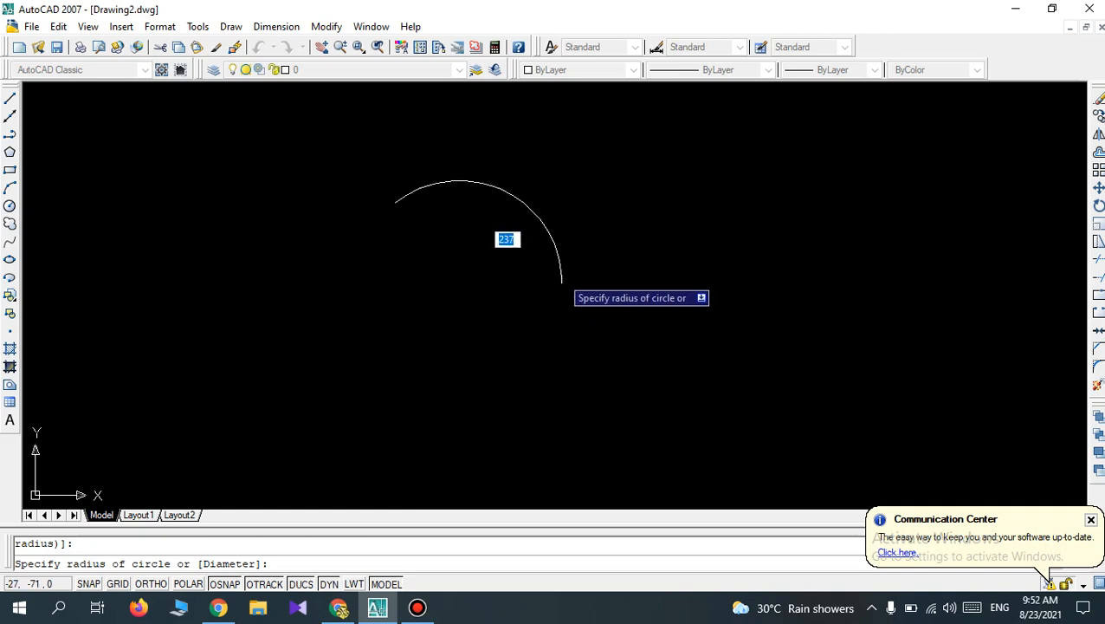
pyautogui.click(592, 279)
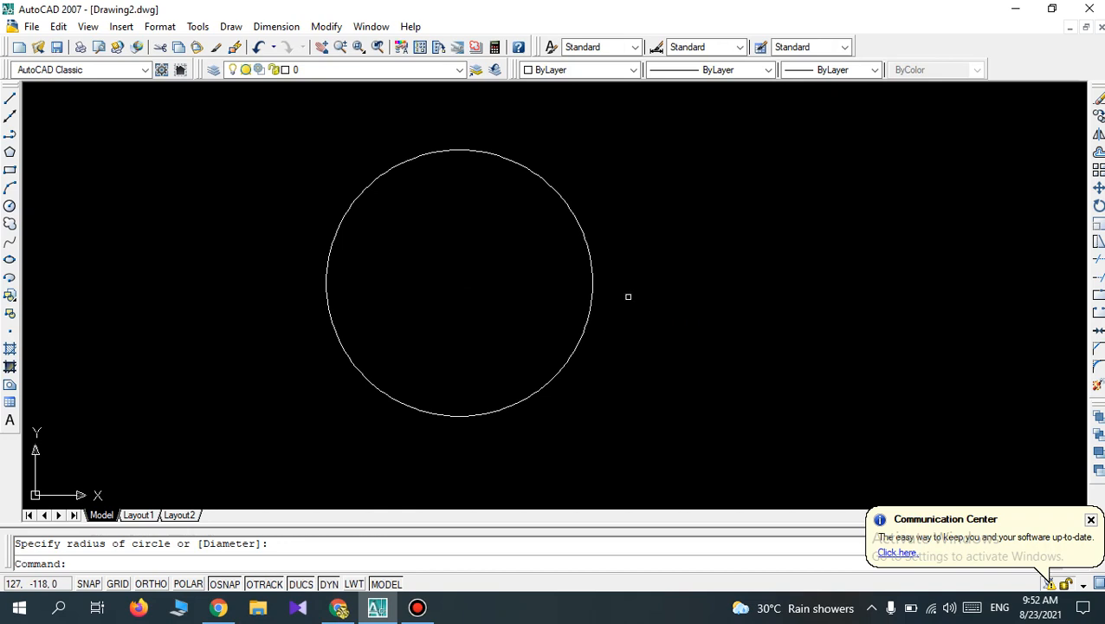
# Dismiss the Selection Preview Cycling dialog and erase the large circle.
pyautogui.click(628, 296)
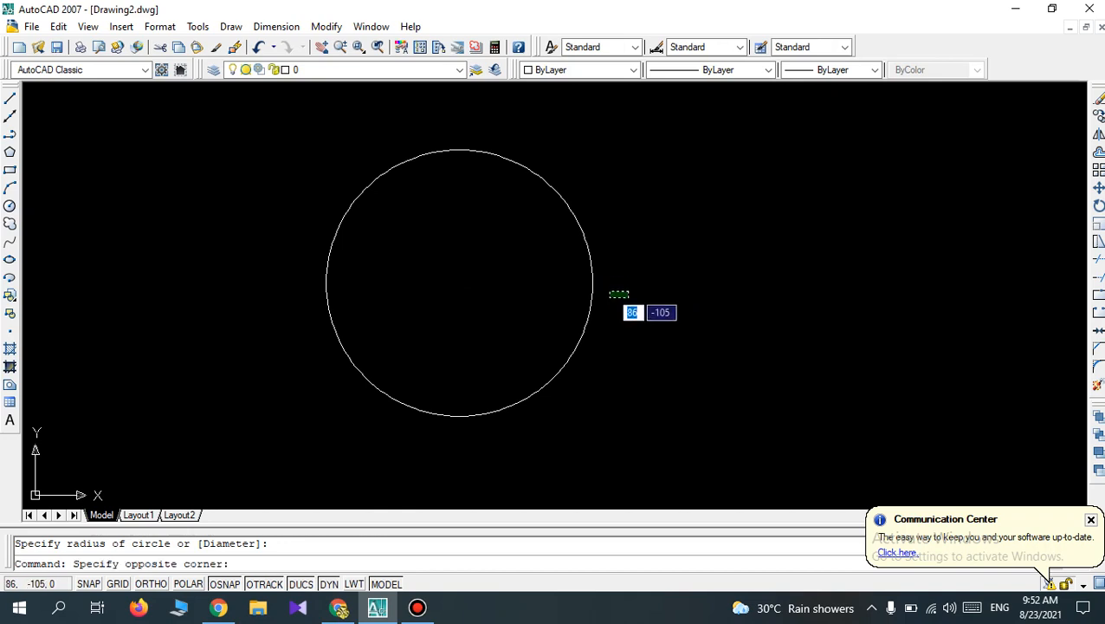
pyautogui.press('Escape')
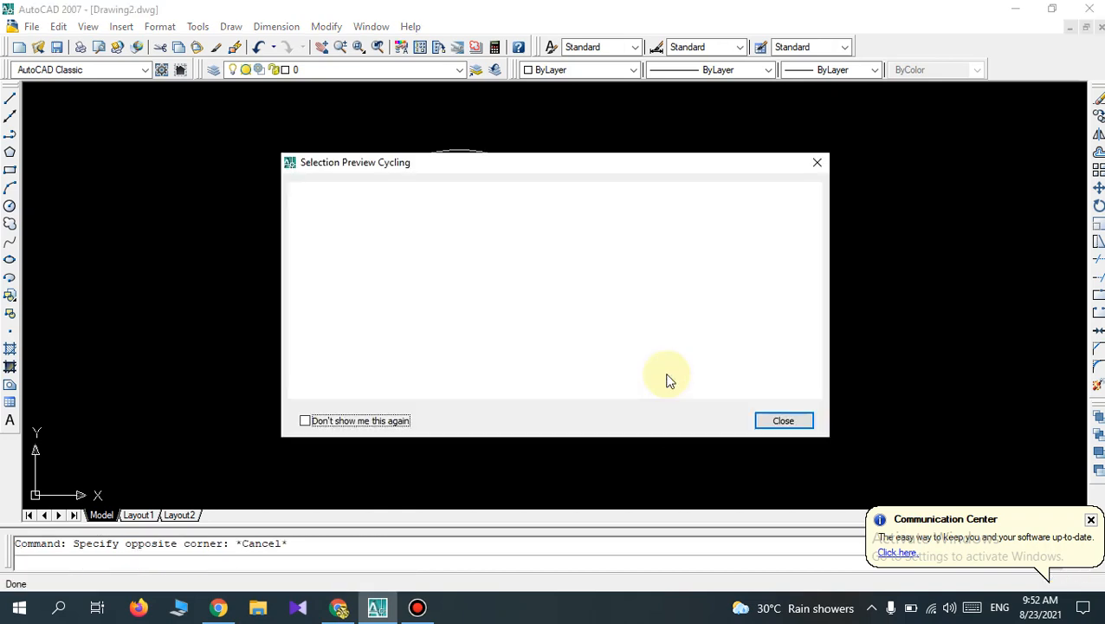
pyautogui.click(784, 422)
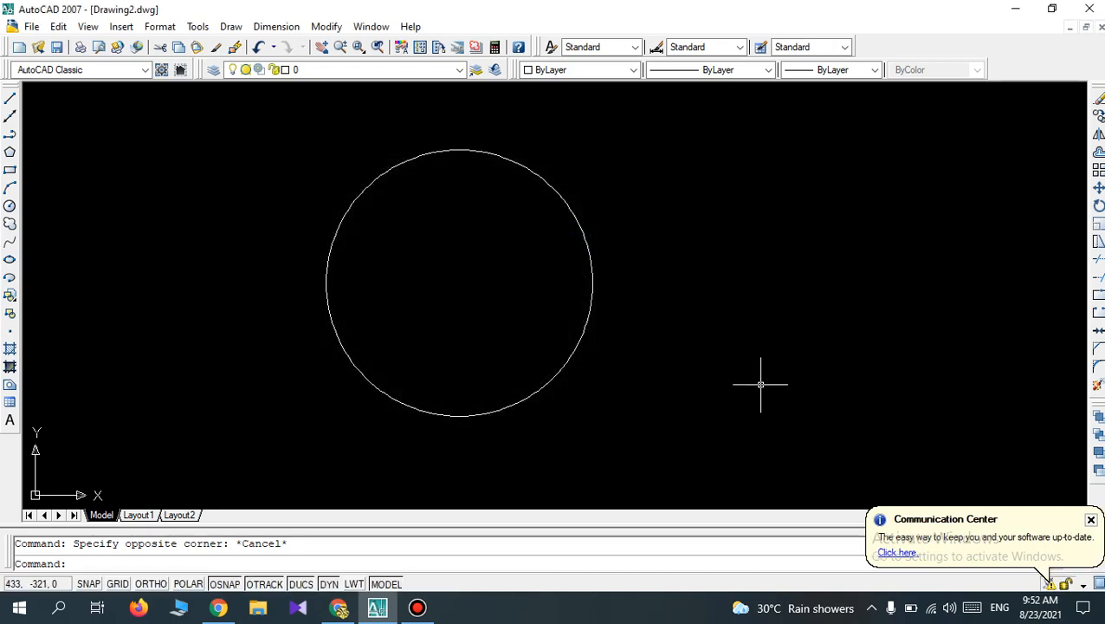
pyautogui.hotkey('ctrl', 'a')
pyautogui.press('Delete')
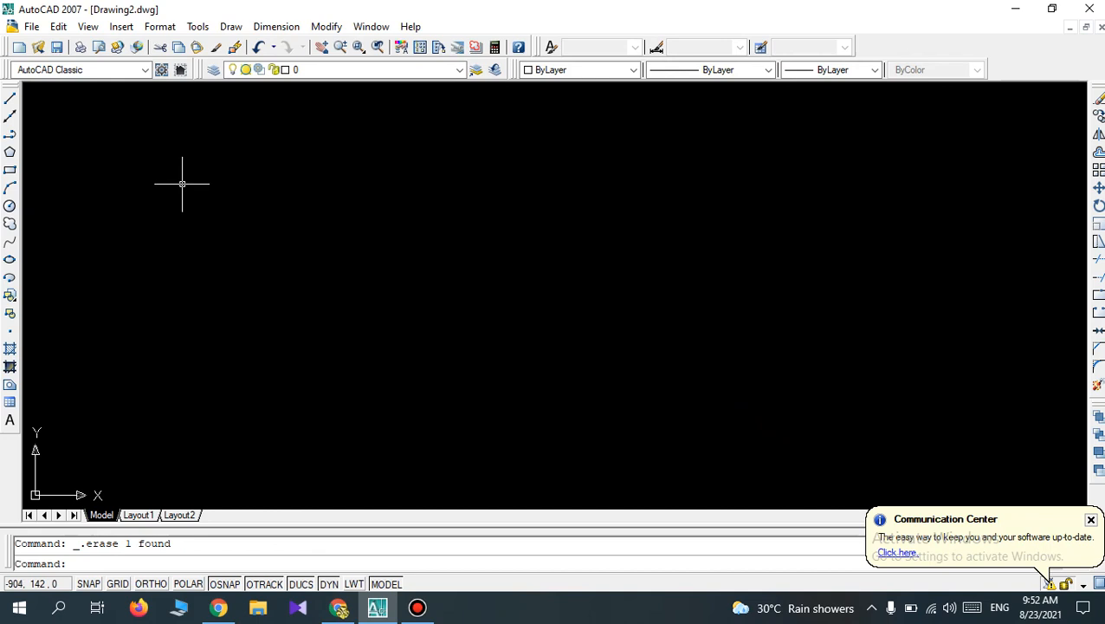
pyautogui.press('Return')
pyautogui.press('Escape')
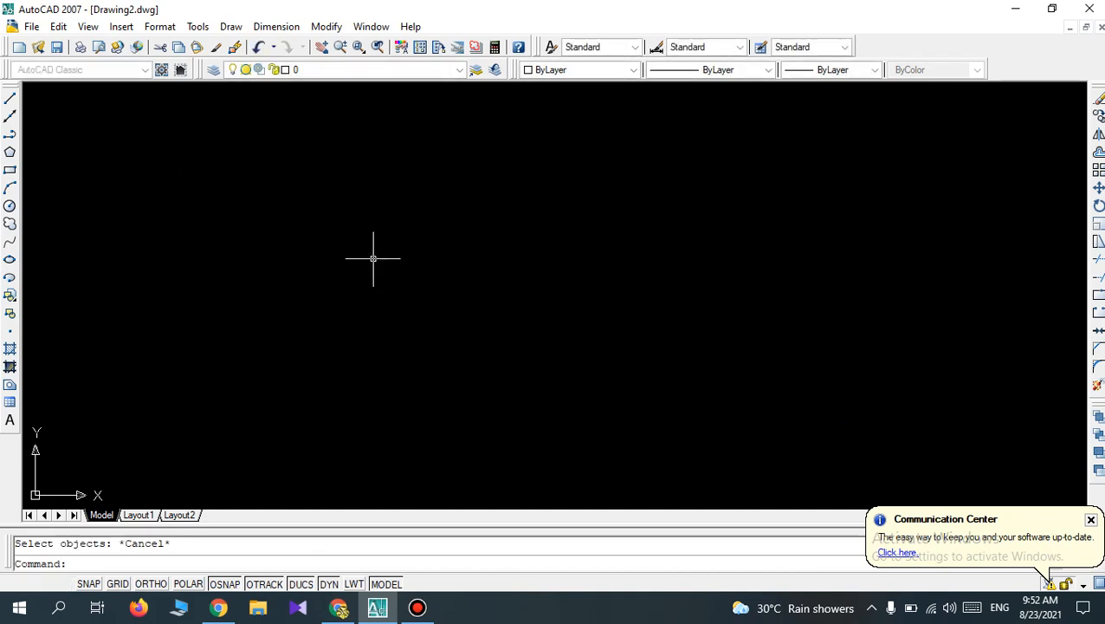
# Draw a circle with a radius of 80 mm in the empty drawing area.
pyautogui.click(10, 206)
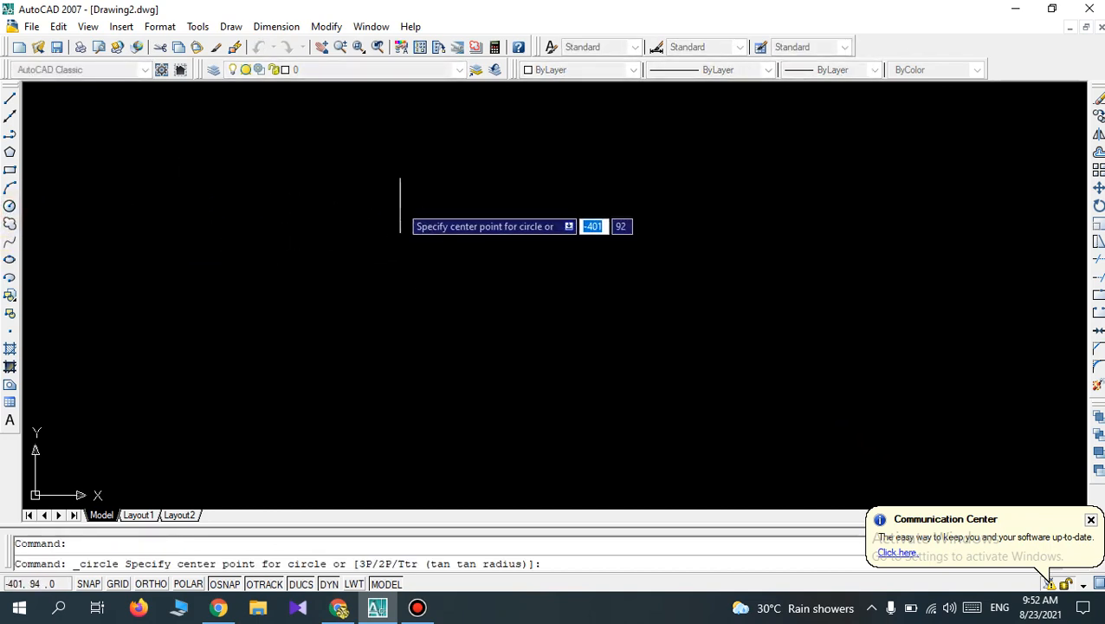
pyautogui.click(450, 248)
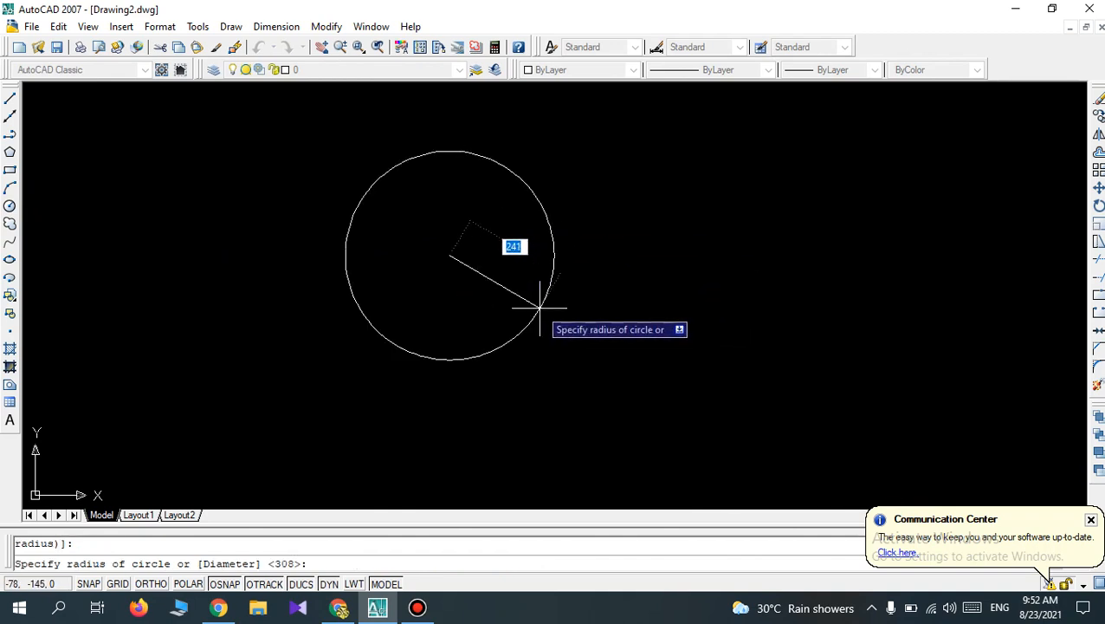
pyautogui.write('8')
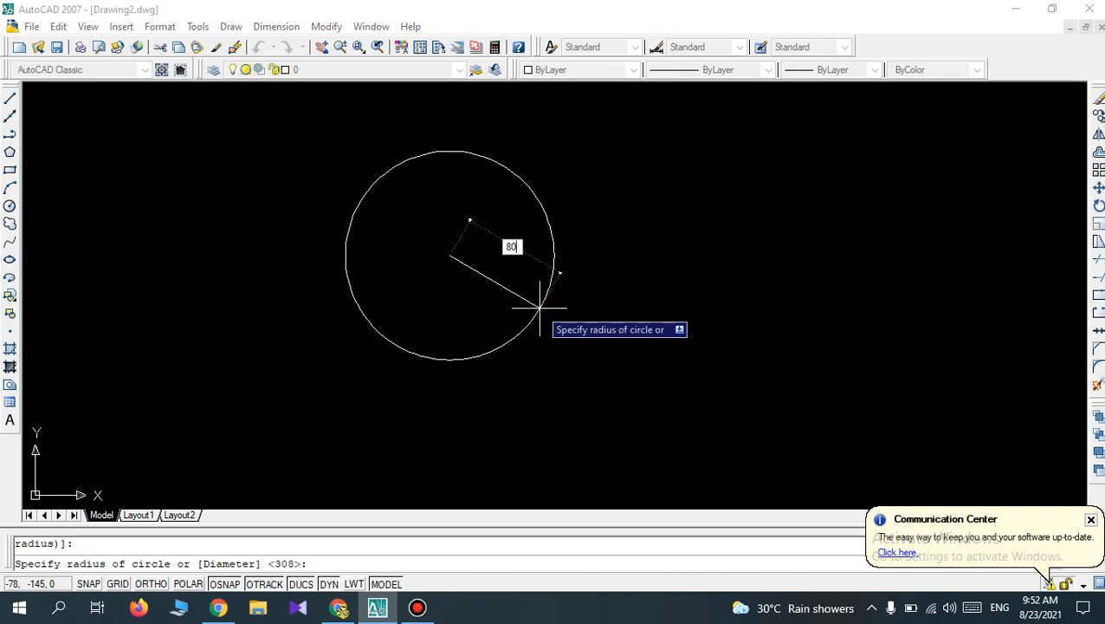
pyautogui.write('0')
pyautogui.press('Return')
pyautogui.scroll(5, 471, 223)
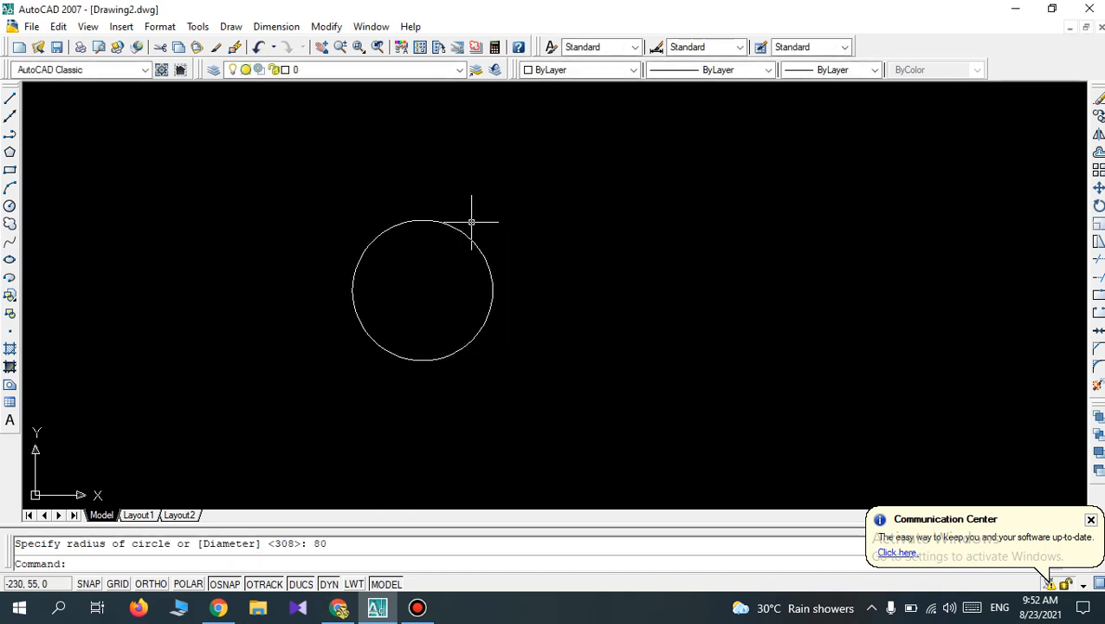
pyautogui.scroll(-3, 446, 295)
pyautogui.scroll(2, 413, 409)
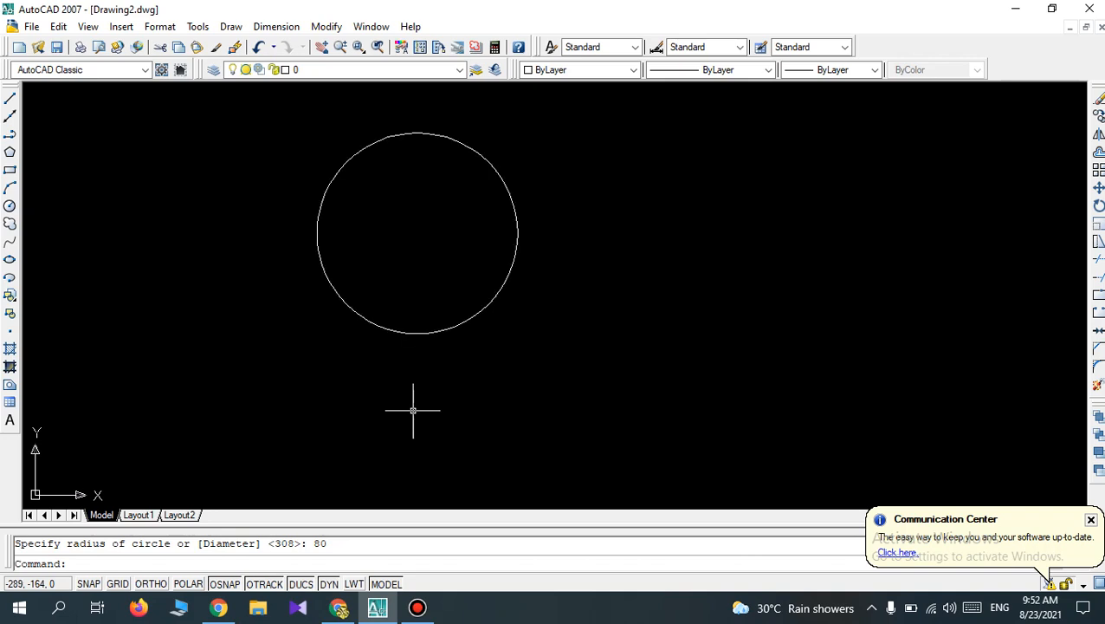
pyautogui.scroll(2, 437, 123)
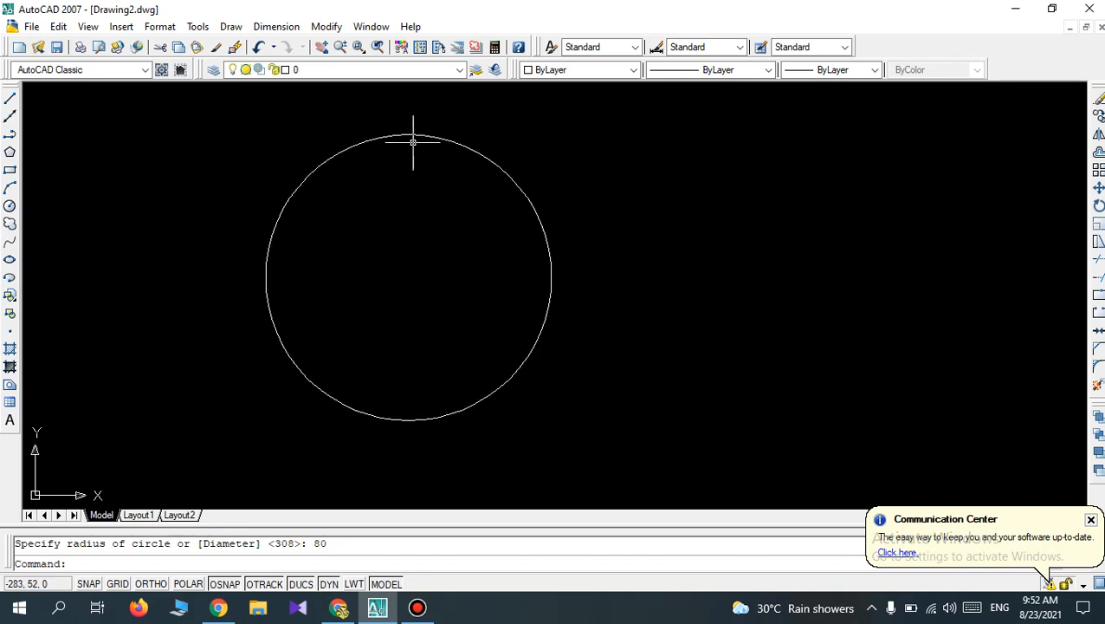
# Review the text settings of the Standard dimension style's override, leaving the style as it is.
pyautogui.click(277, 28)
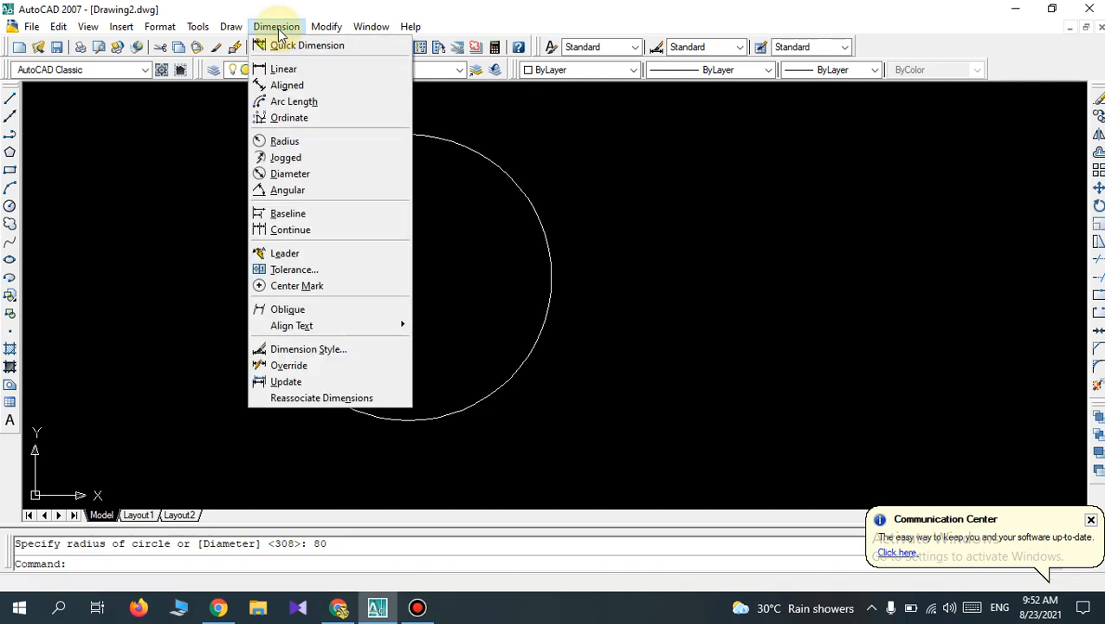
pyautogui.click(299, 349)
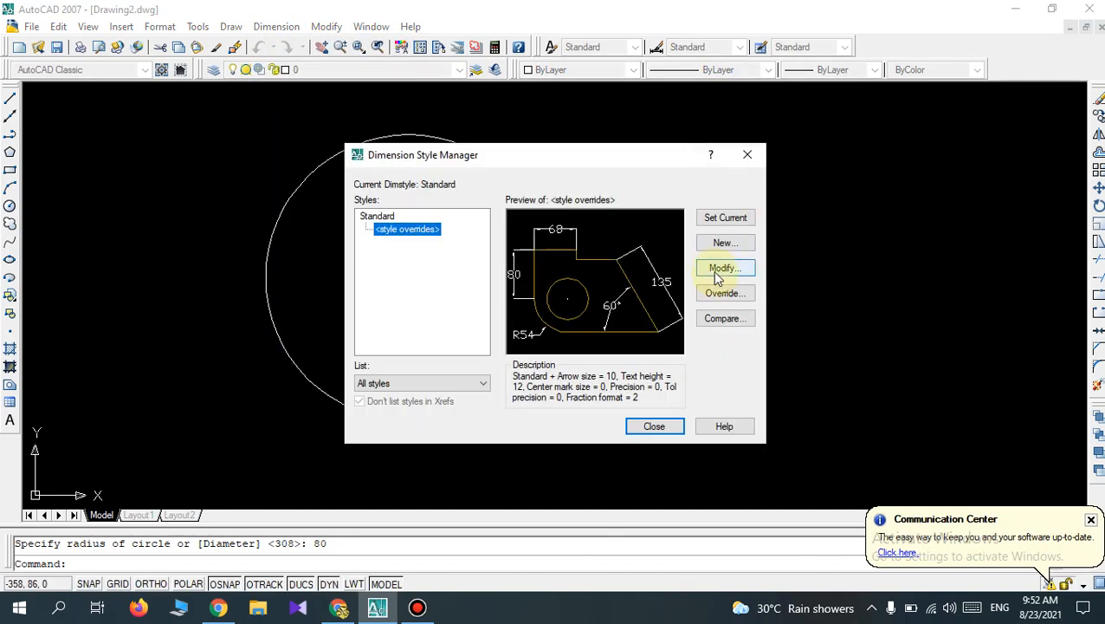
pyautogui.click(715, 275)
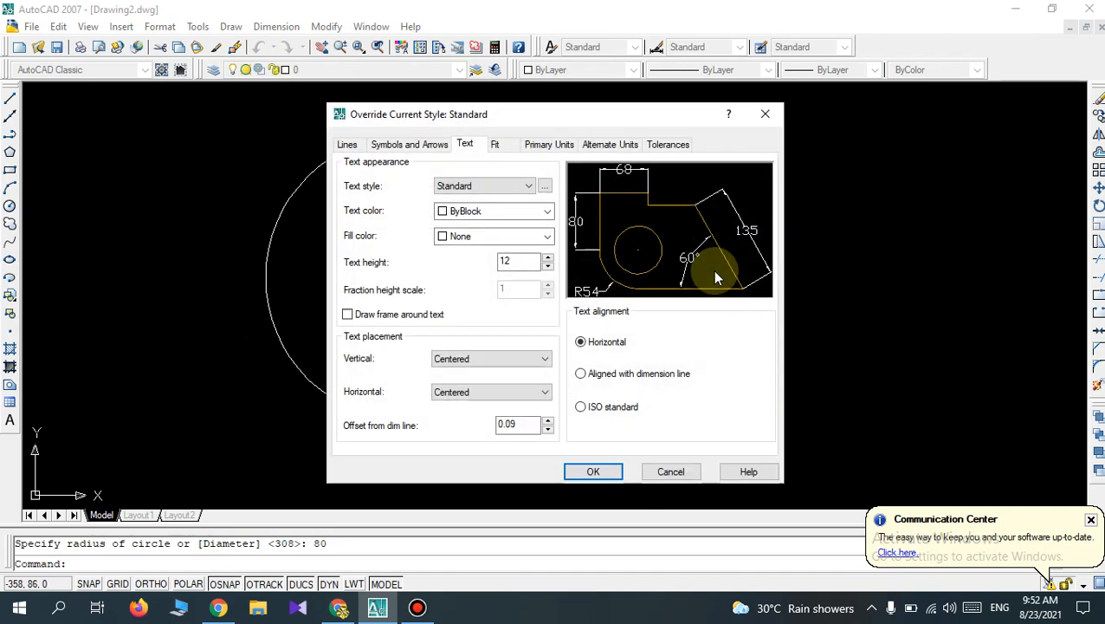
pyautogui.click(765, 118)
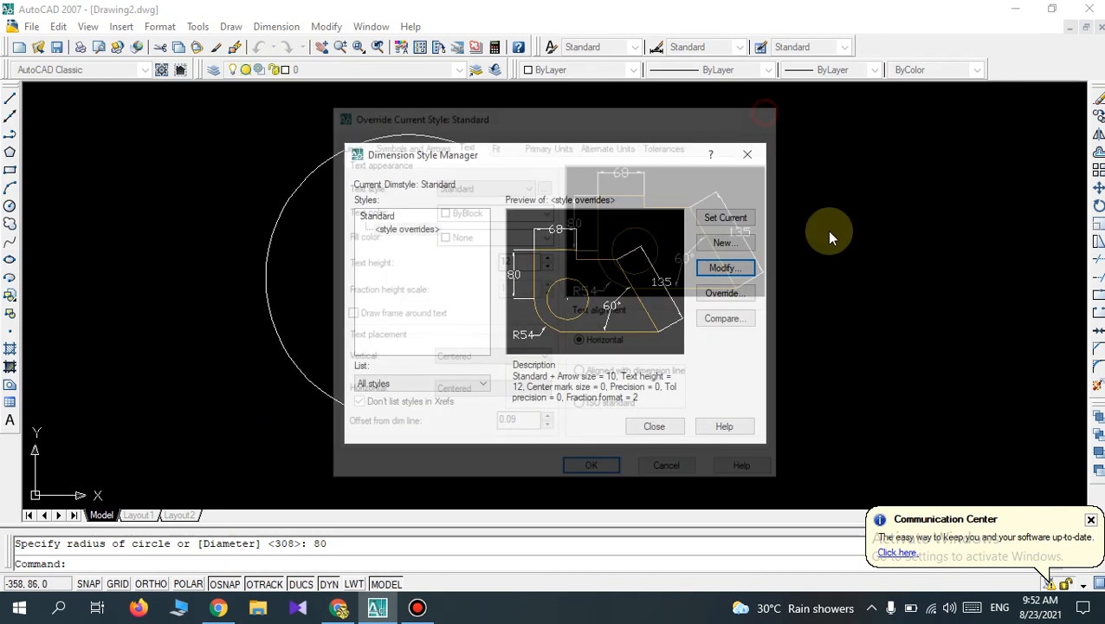
pyautogui.click(660, 425)
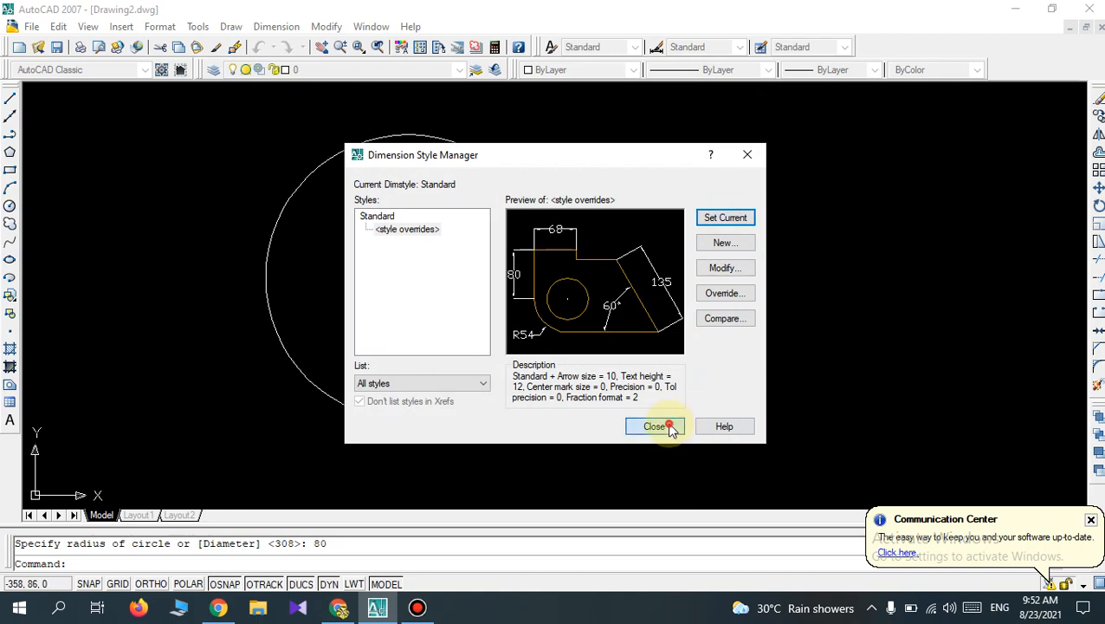
# Add a radius dimension to the circle, placing its text outside the circle's upper-right side.
pyautogui.click(289, 32)
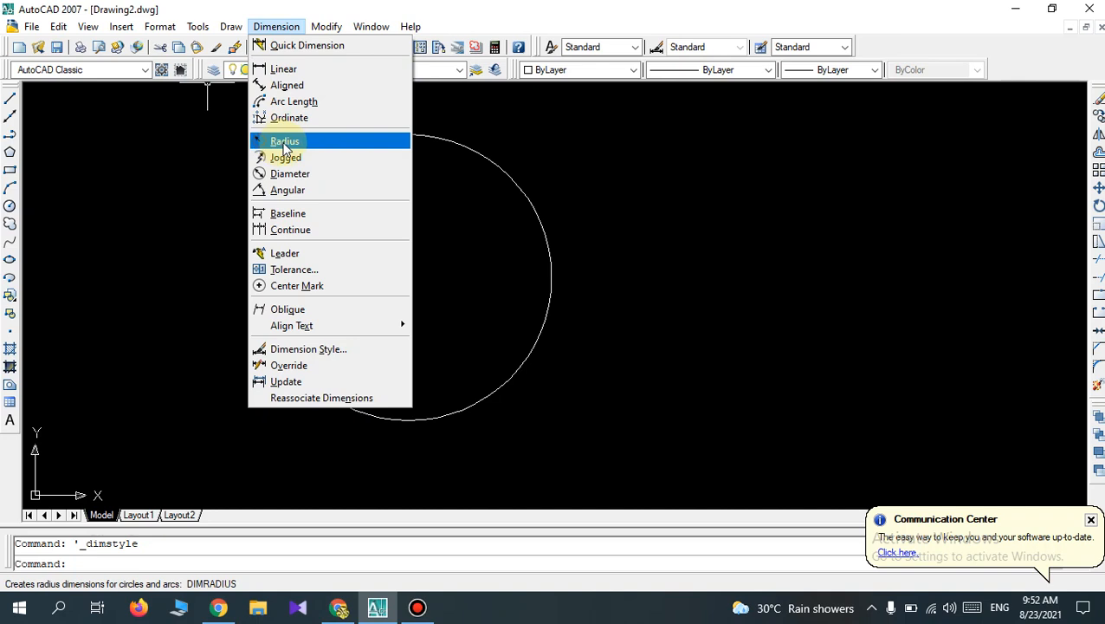
pyautogui.click(284, 142)
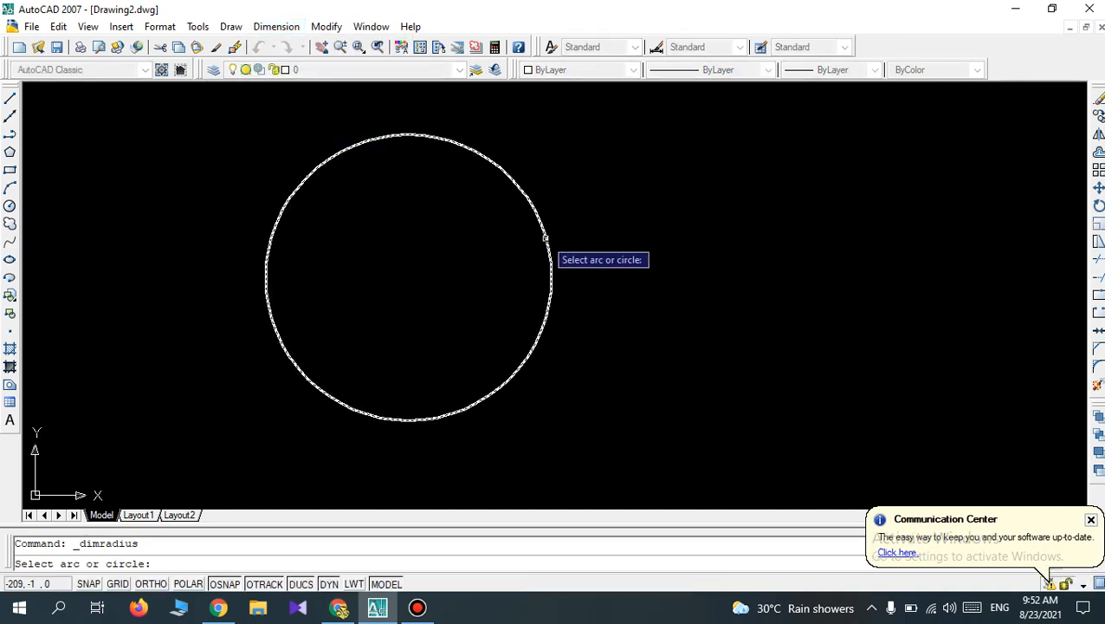
pyautogui.click(546, 236)
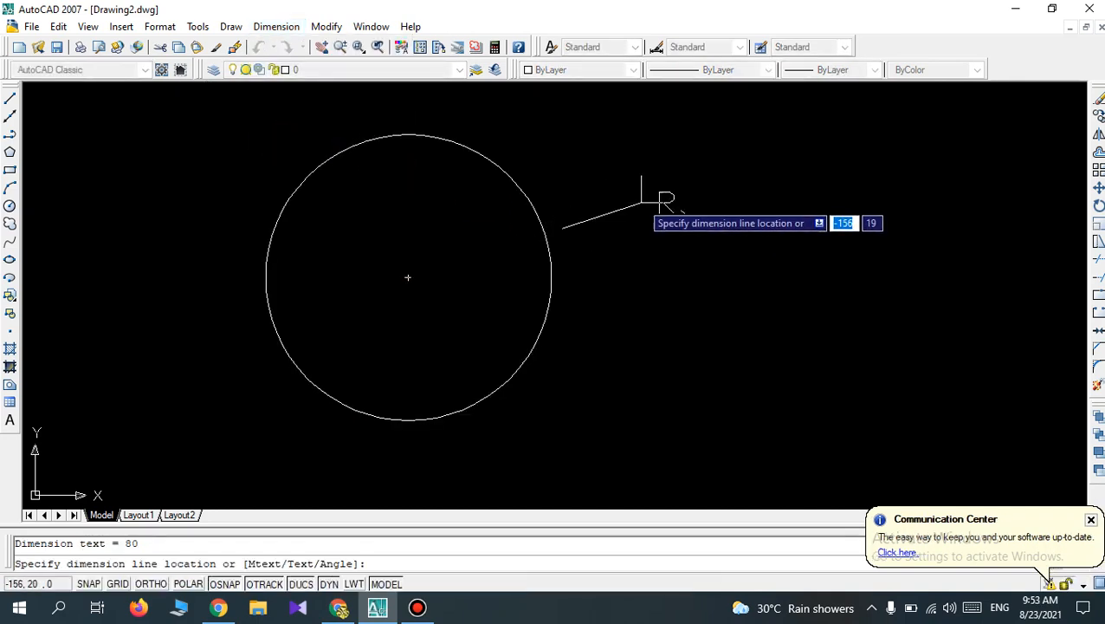
pyautogui.click(648, 201)
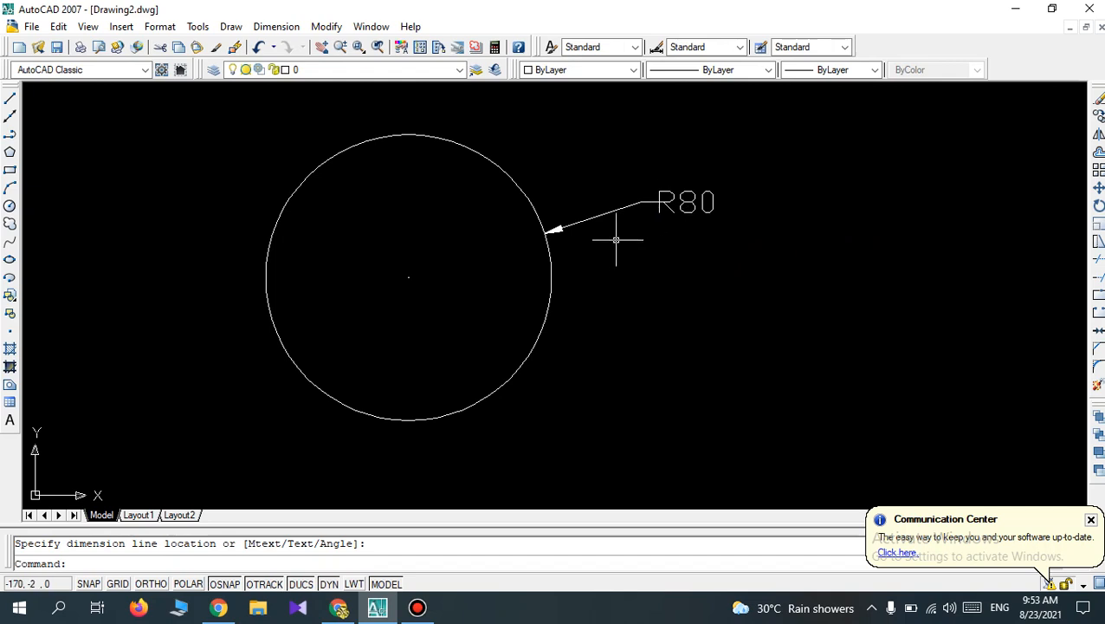
pyautogui.scroll(-1, 630, 239)
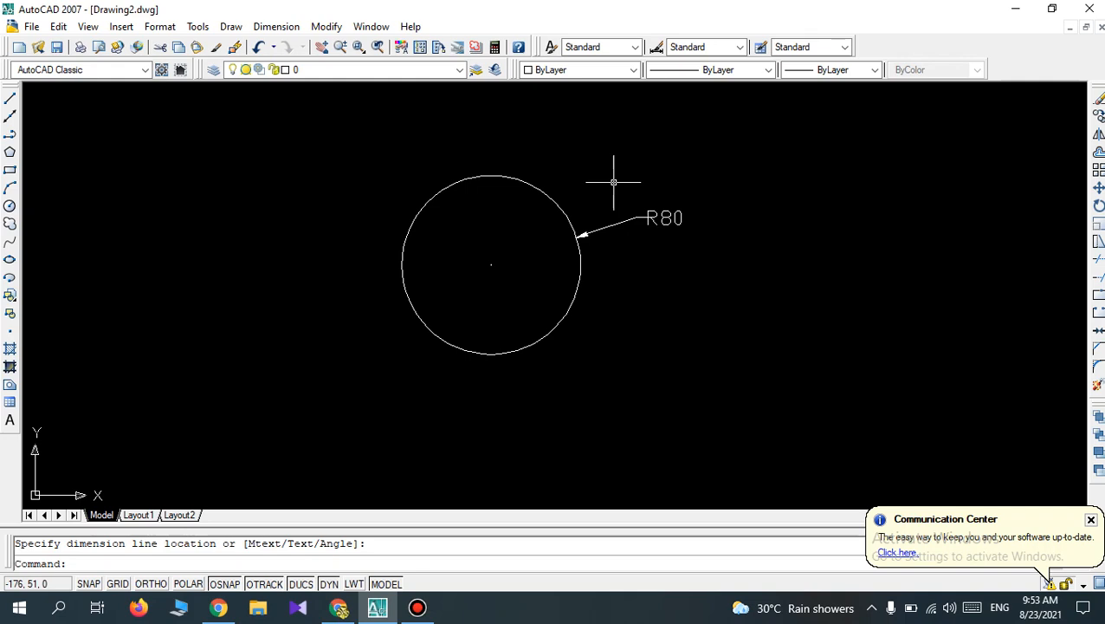
# Undo the radius dimension and erase the circle.
pyautogui.hotkey('ctrl', 'z')
pyautogui.hotkey('ctrl', 'z')
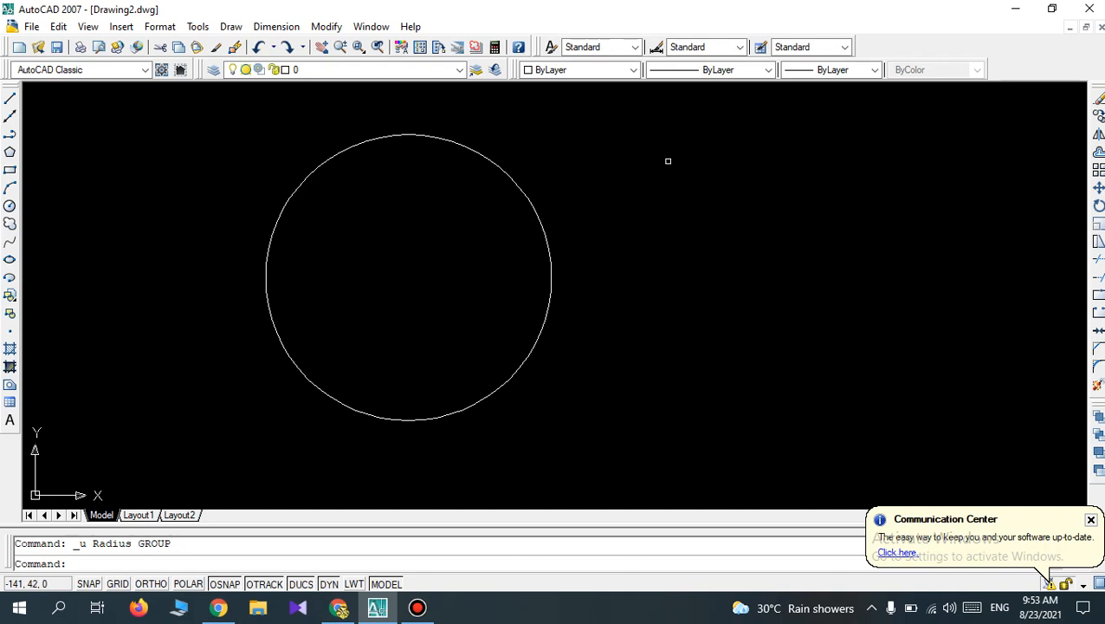
pyautogui.hotkey('ctrl', 'a')
pyautogui.press('Delete')
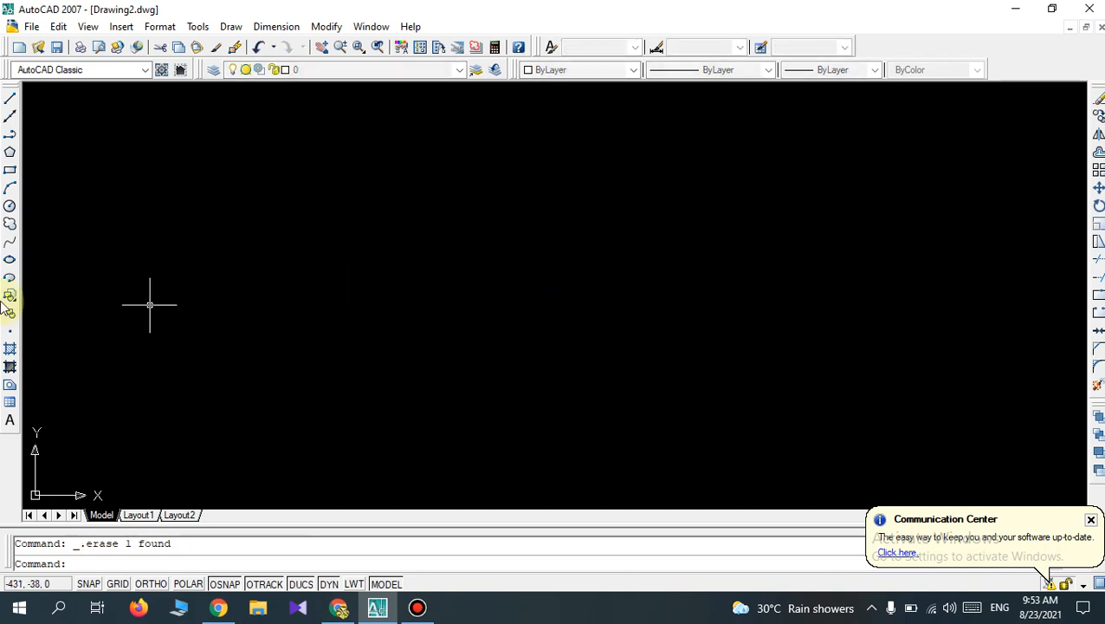
# Draw a new circle with a radius of 80 mm near the middle of the empty drawing area.
pyautogui.click(10, 206)
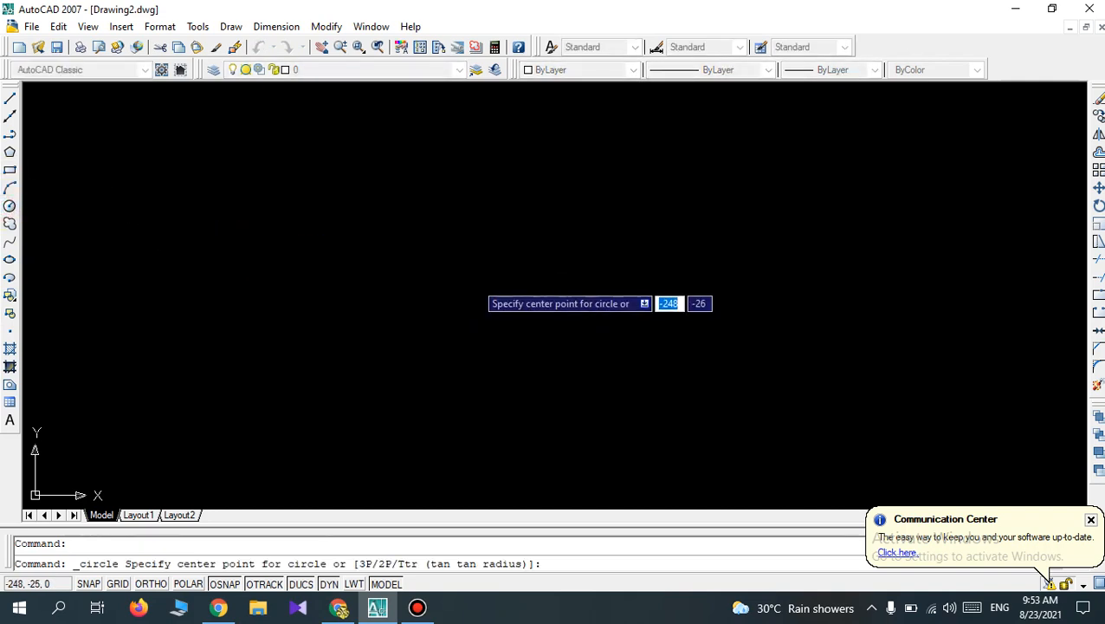
pyautogui.click(475, 282)
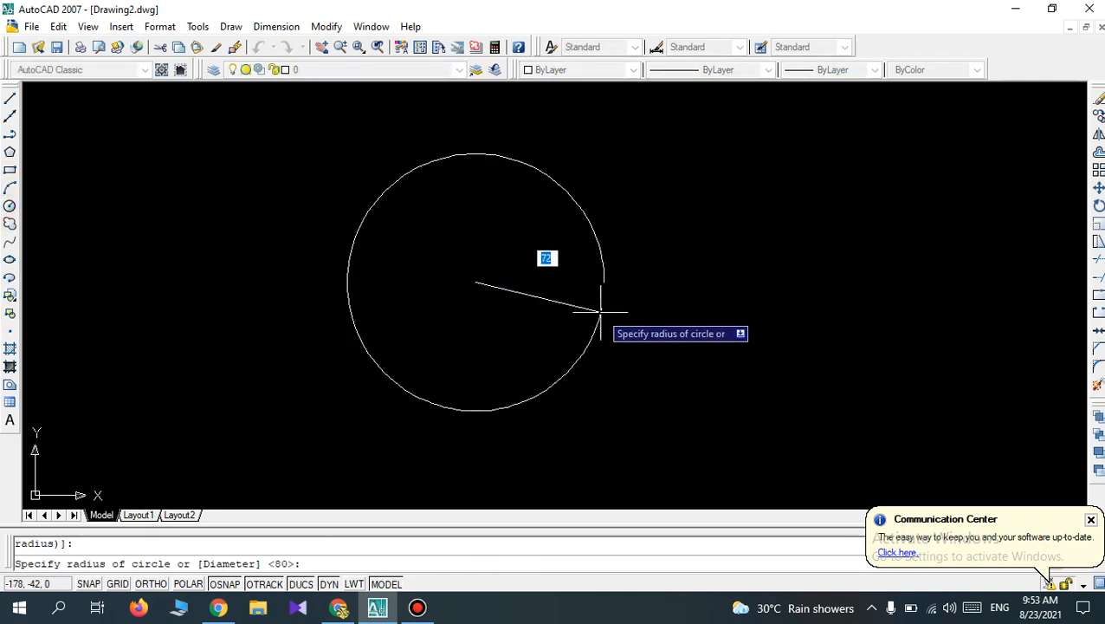
pyautogui.write('80')
pyautogui.press('Return')
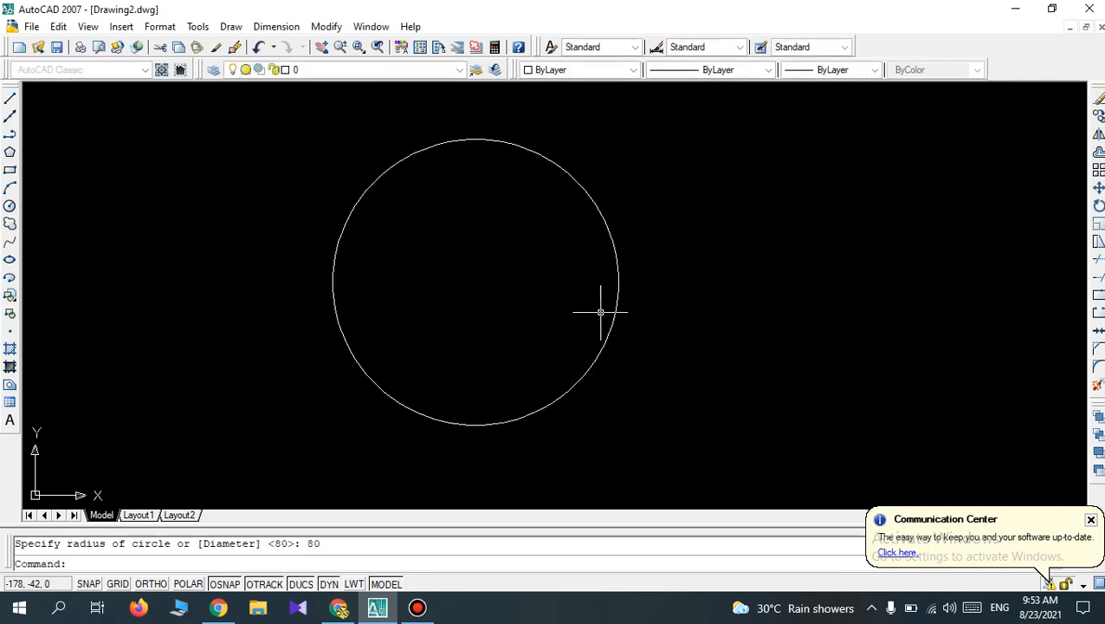
# Dimension the new circle's radius, placing the text outside its upper-right side.
pyautogui.scroll(-1, 595, 303)
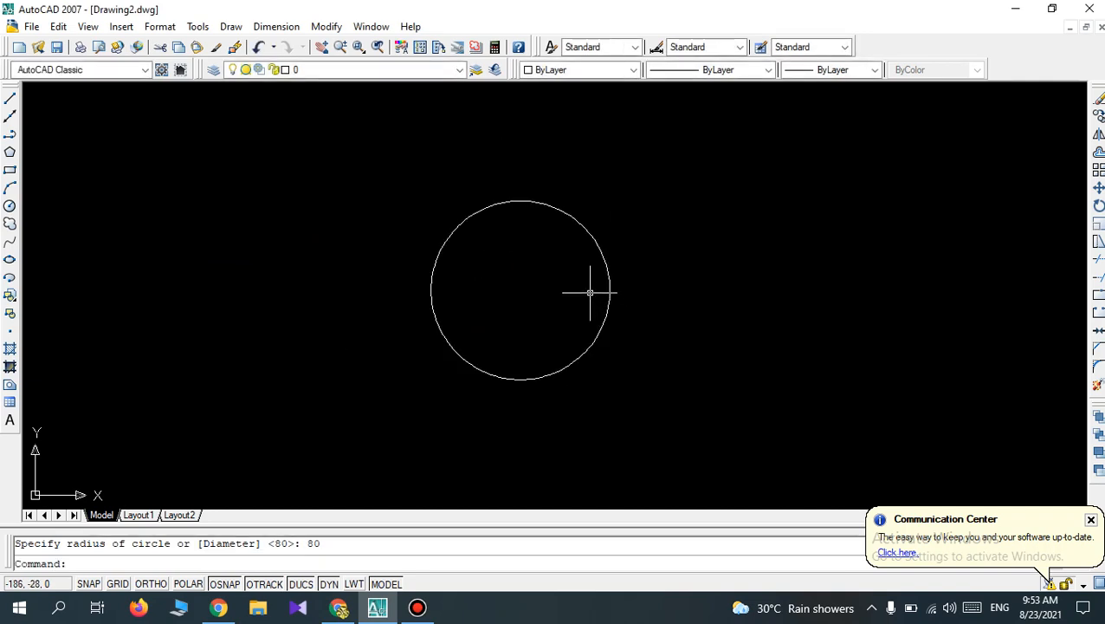
pyautogui.click(272, 27)
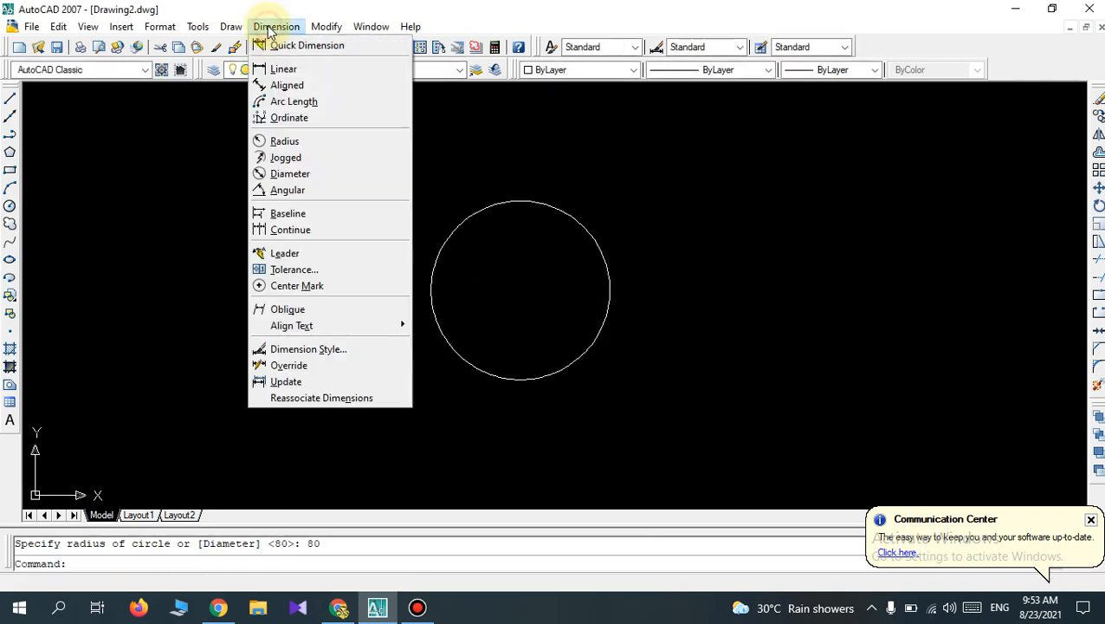
pyautogui.click(292, 143)
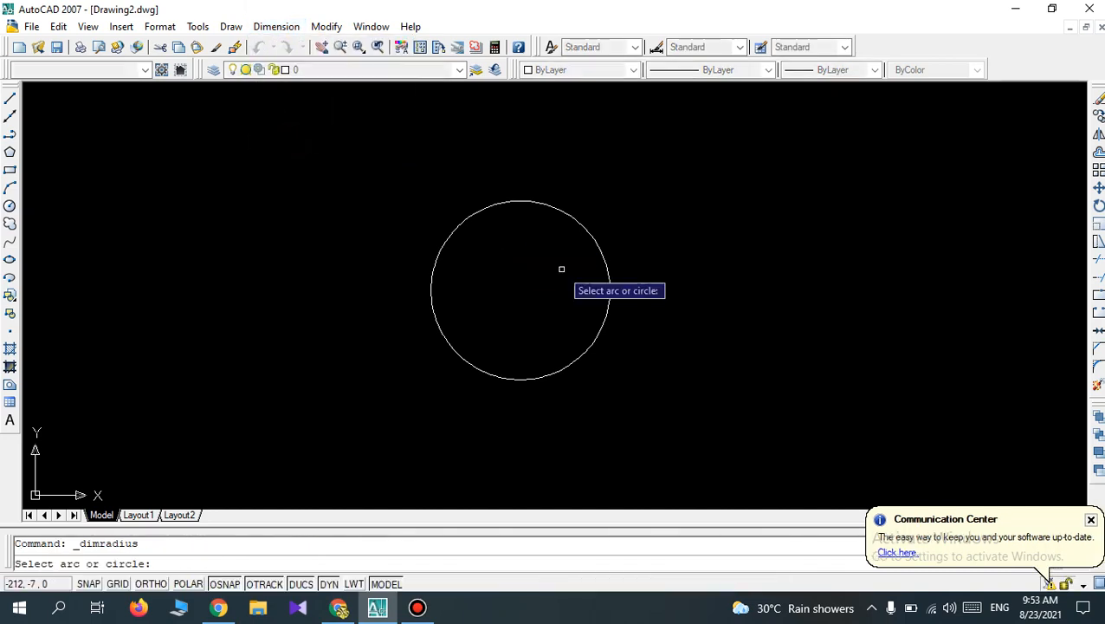
pyautogui.click(608, 277)
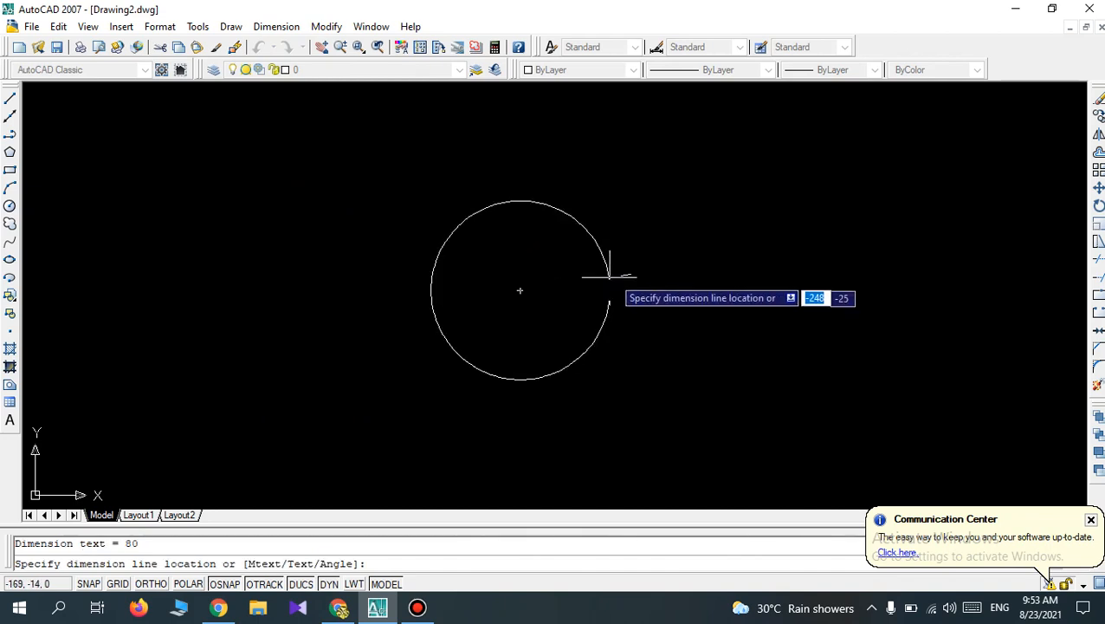
pyautogui.click(675, 218)
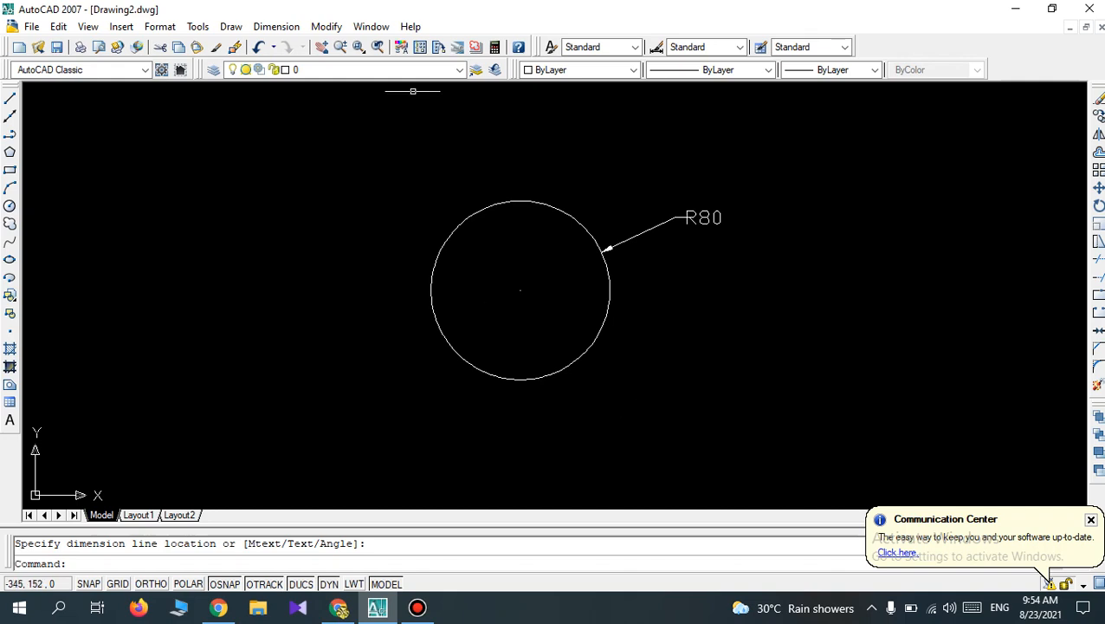
# Dimension the same circle's diameter, placing the text above the radius dimension.
pyautogui.click(276, 26)
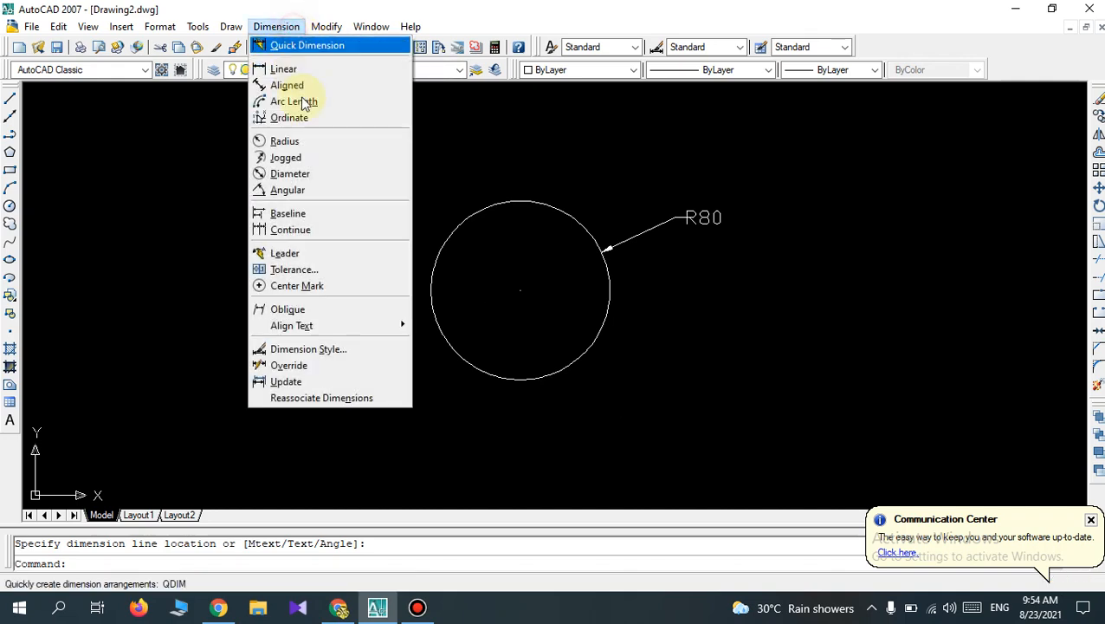
pyautogui.click(317, 175)
pyautogui.click(599, 243)
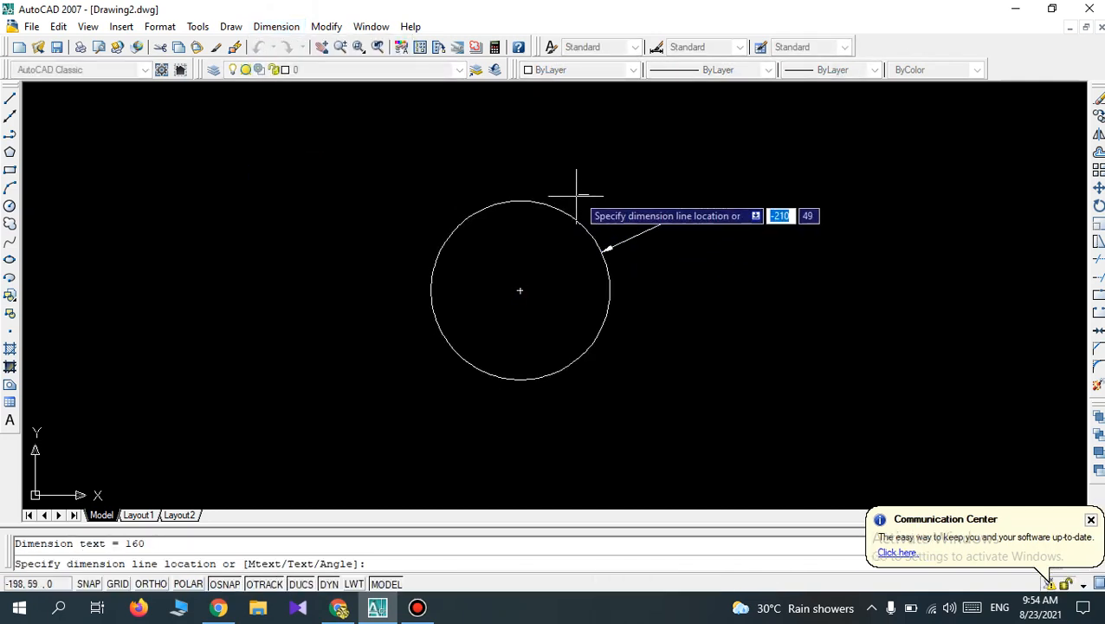
pyautogui.click(596, 156)
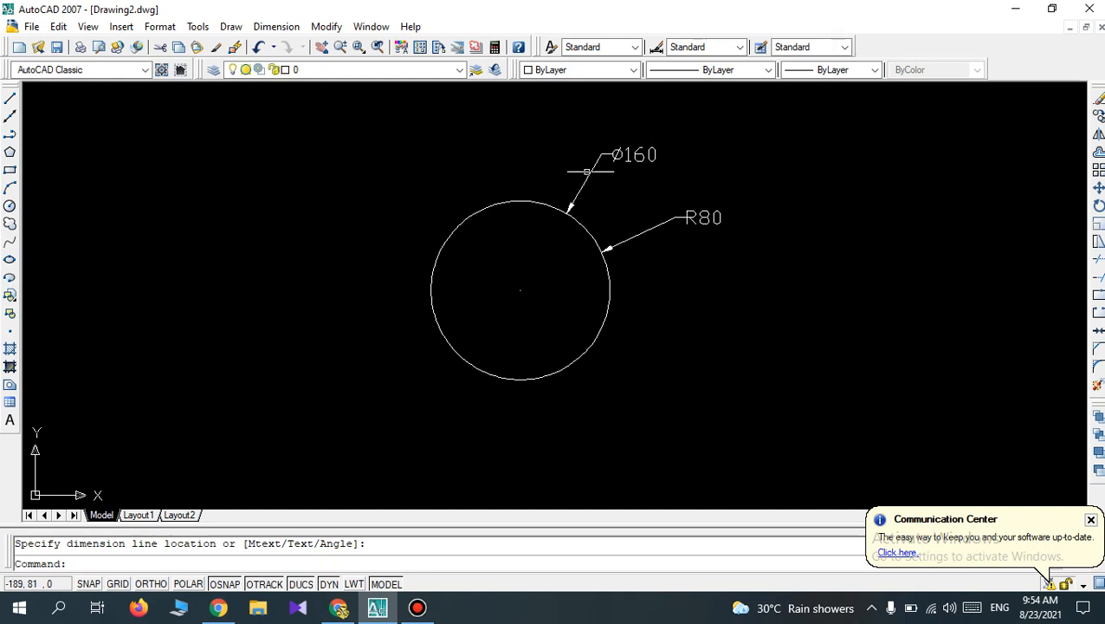
# Move the circle together with its radius and diameter dimensions to the right to free up drawing space.
pyautogui.scroll(-3, 437, 223)
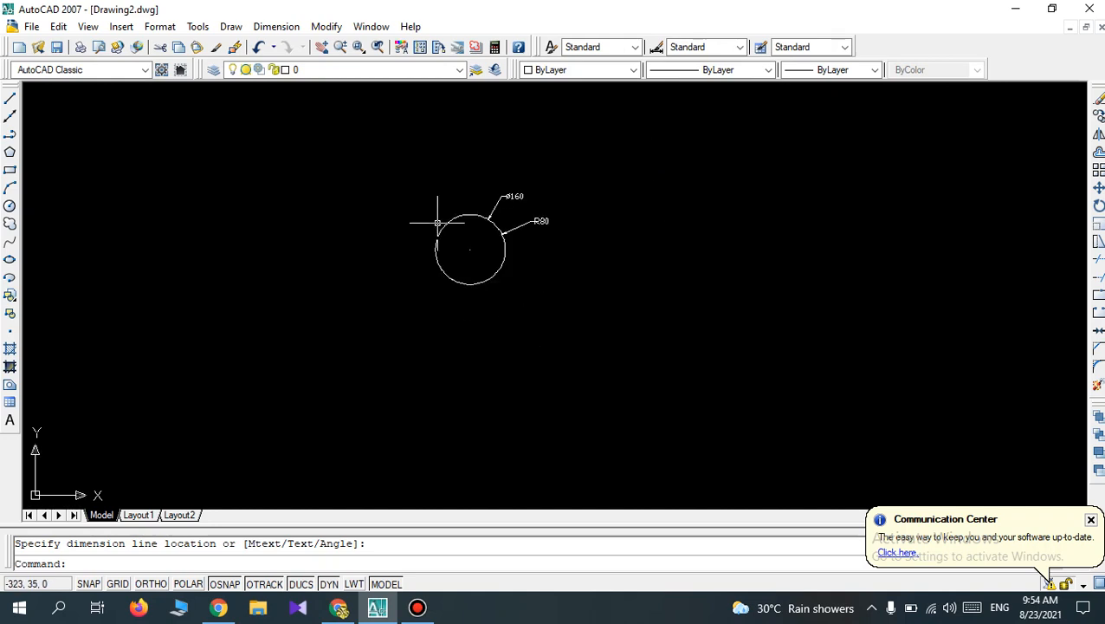
pyautogui.scroll(1, 507, 192)
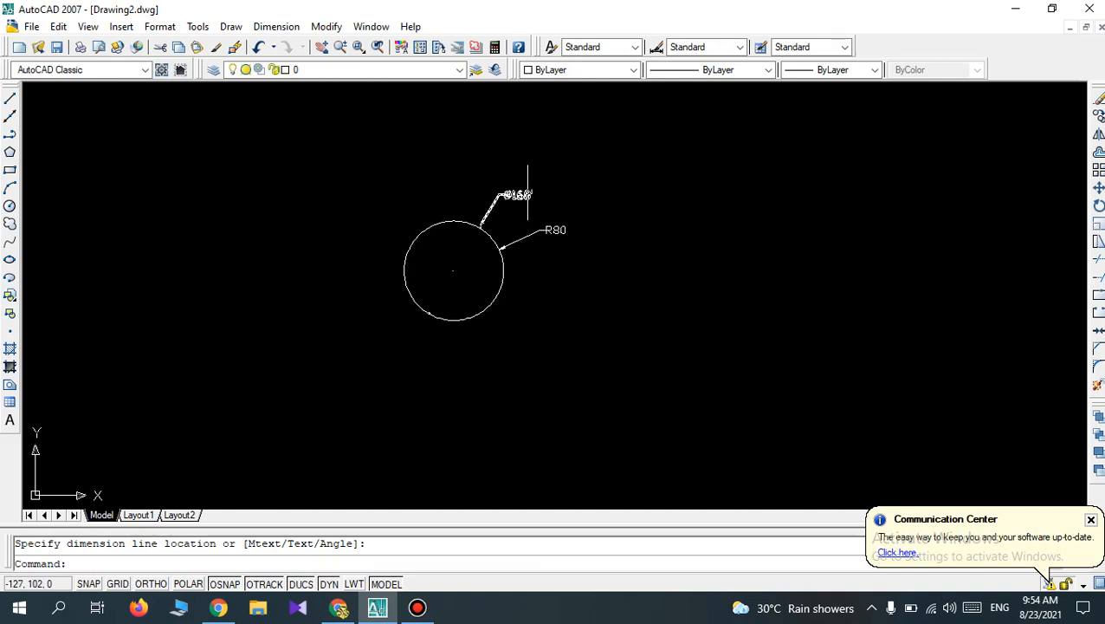
pyautogui.scroll(-4, 536, 321)
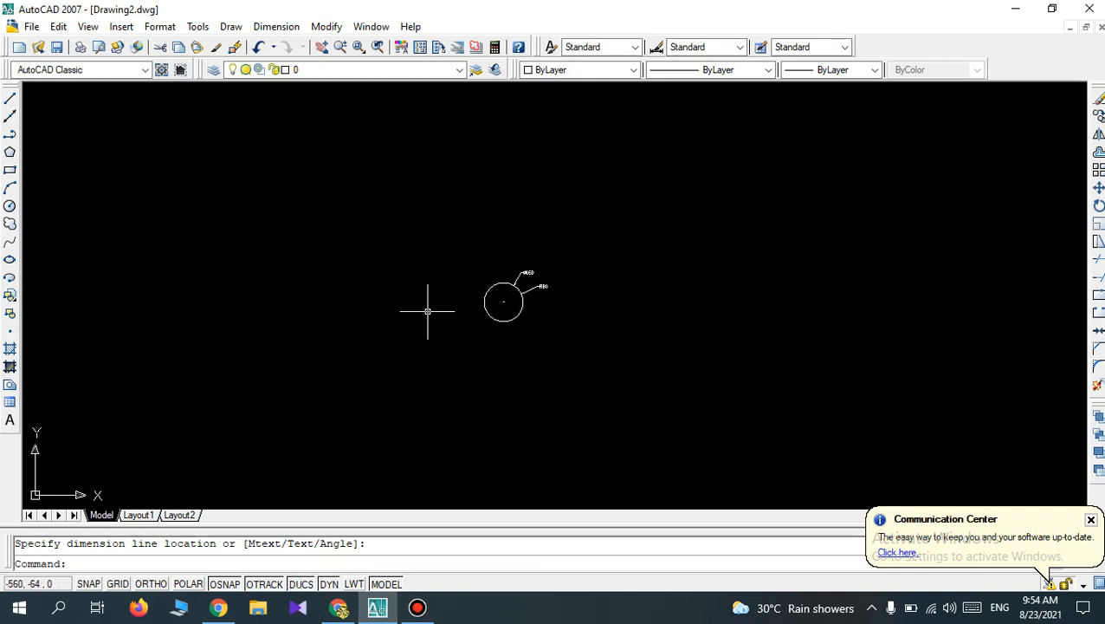
pyautogui.scroll(3, 481, 320)
pyautogui.scroll(3, 481, 321)
pyautogui.scroll(-4, 480, 320)
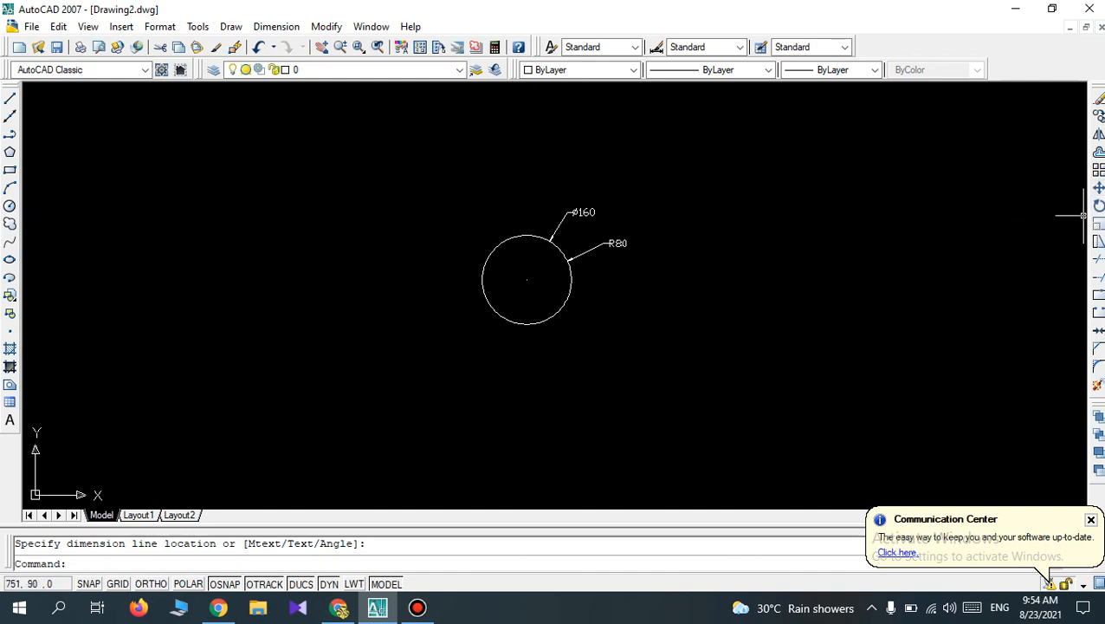
pyautogui.click(1098, 187)
pyautogui.click(622, 318)
pyautogui.click(403, 178)
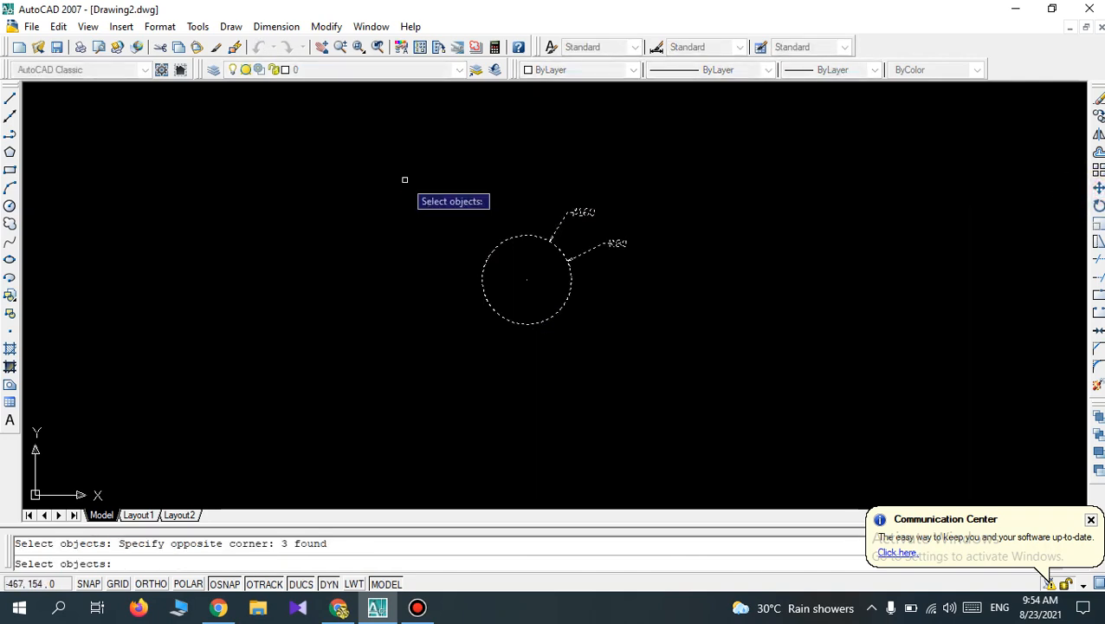
pyautogui.press('Return')
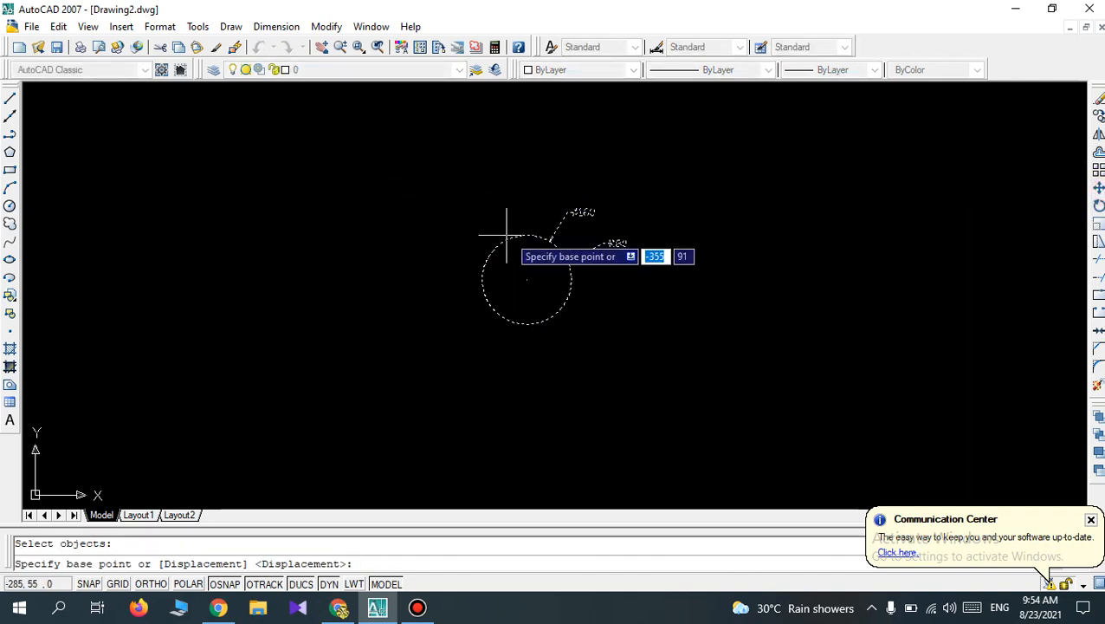
pyautogui.click(571, 276)
pyautogui.click(807, 268)
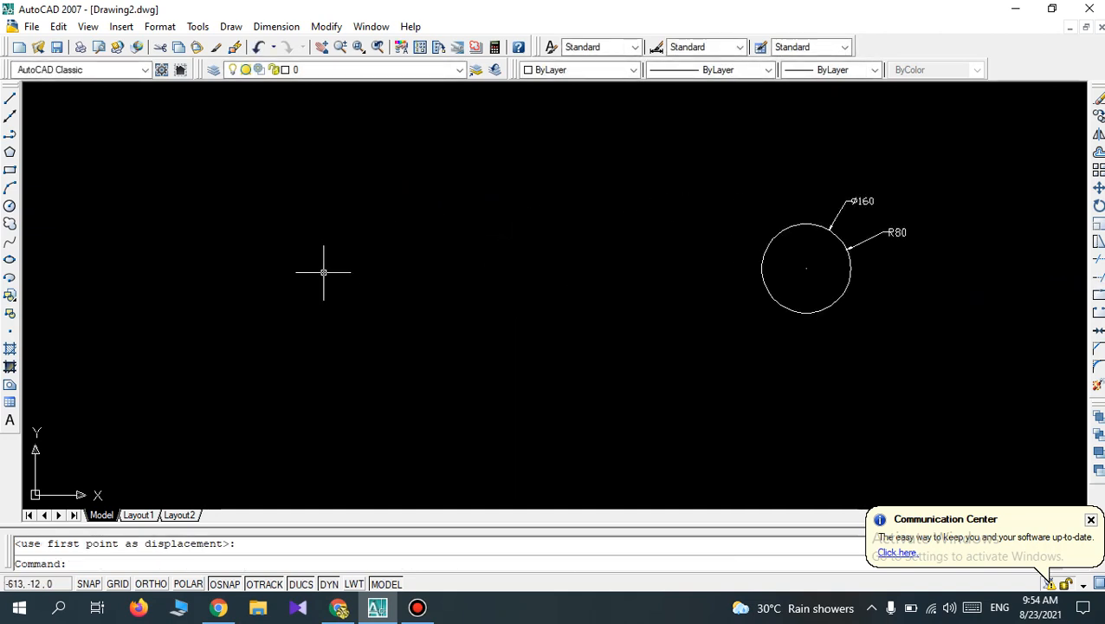
# Draw a second circle by its diameter of 160 mm in the empty area left of the dimensioned circle.
pyautogui.scroll(3, 324, 272)
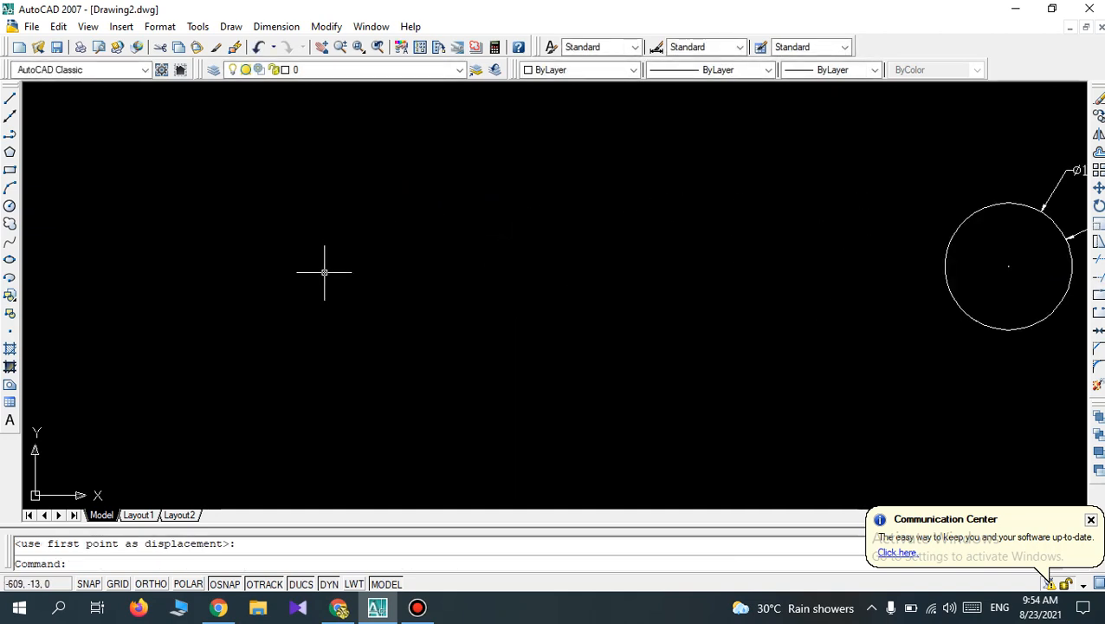
pyautogui.click(9, 205)
pyautogui.click(400, 278)
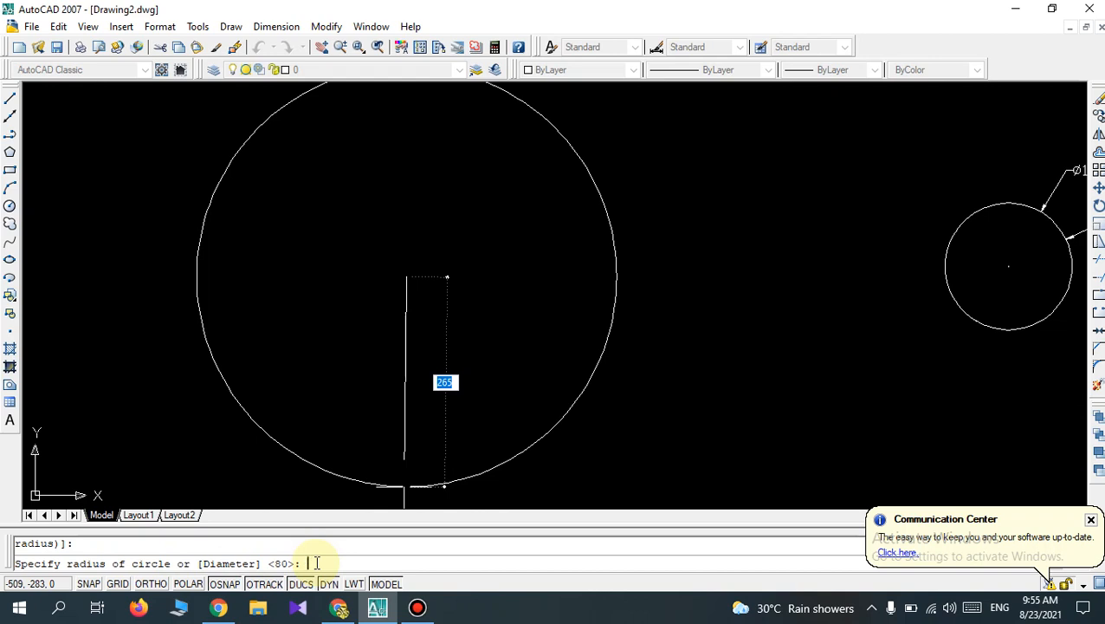
pyautogui.write('d')
pyautogui.press('Return')
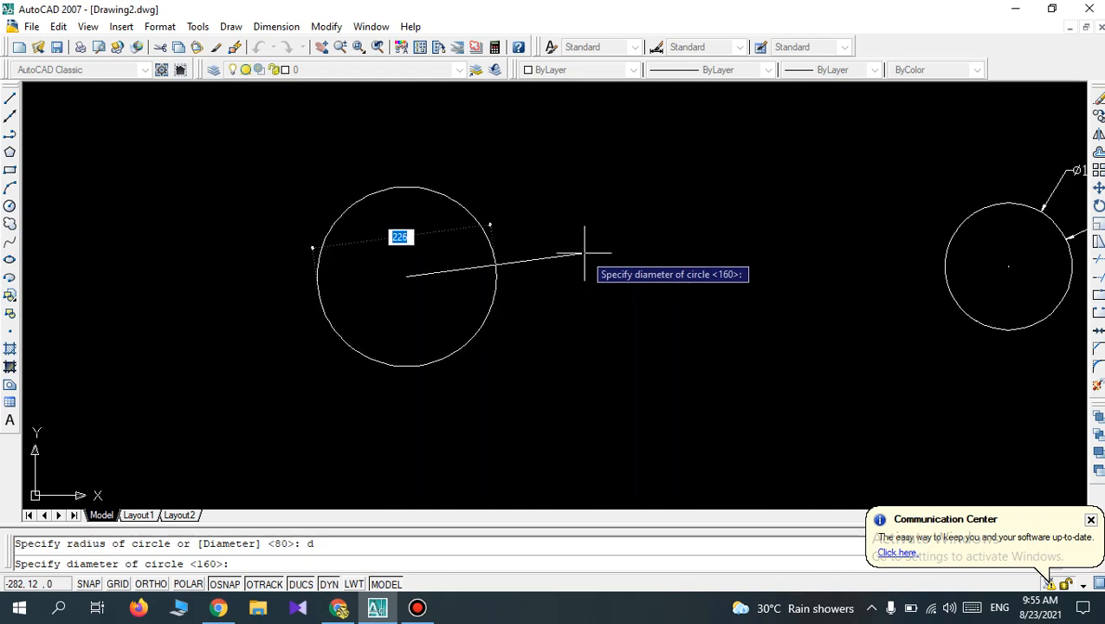
pyautogui.write('1')
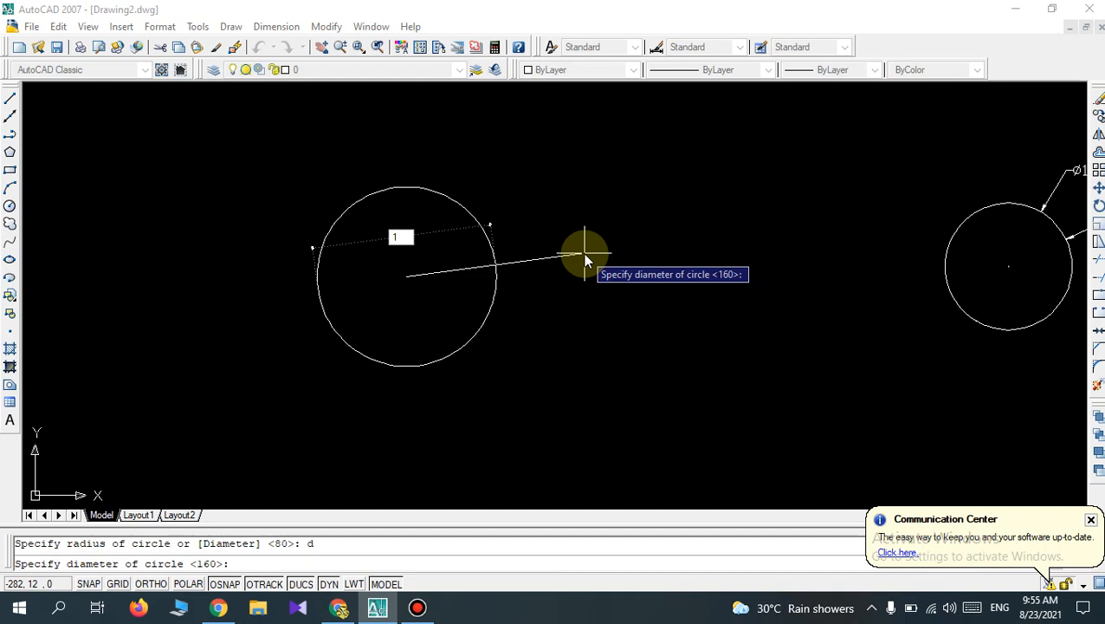
pyautogui.write('60')
pyautogui.press('Return')
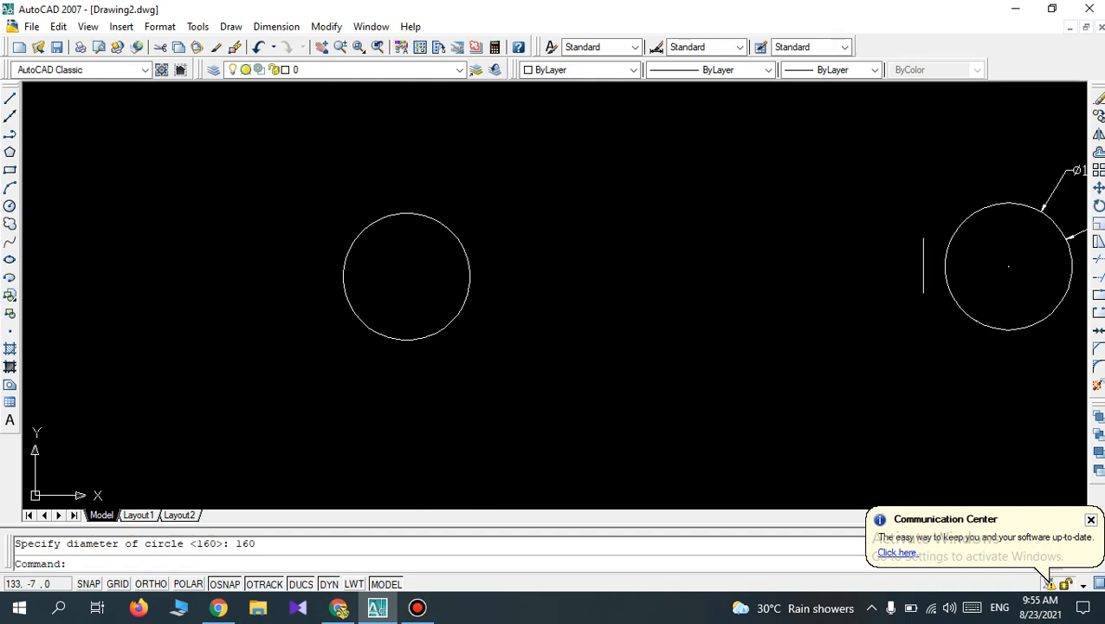
# Move the undimensioned 160 mm circle horizontally right by about 528 mm, next to the dimensioned circle.
pyautogui.click(1098, 187)
pyautogui.click(490, 355)
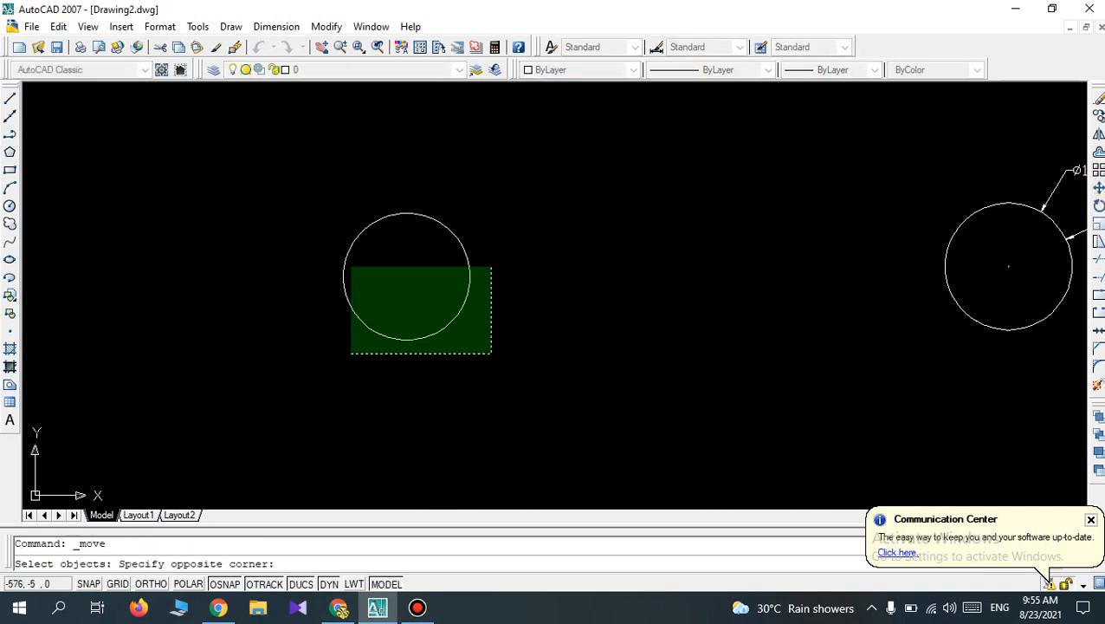
pyautogui.click(296, 196)
pyautogui.press('Return')
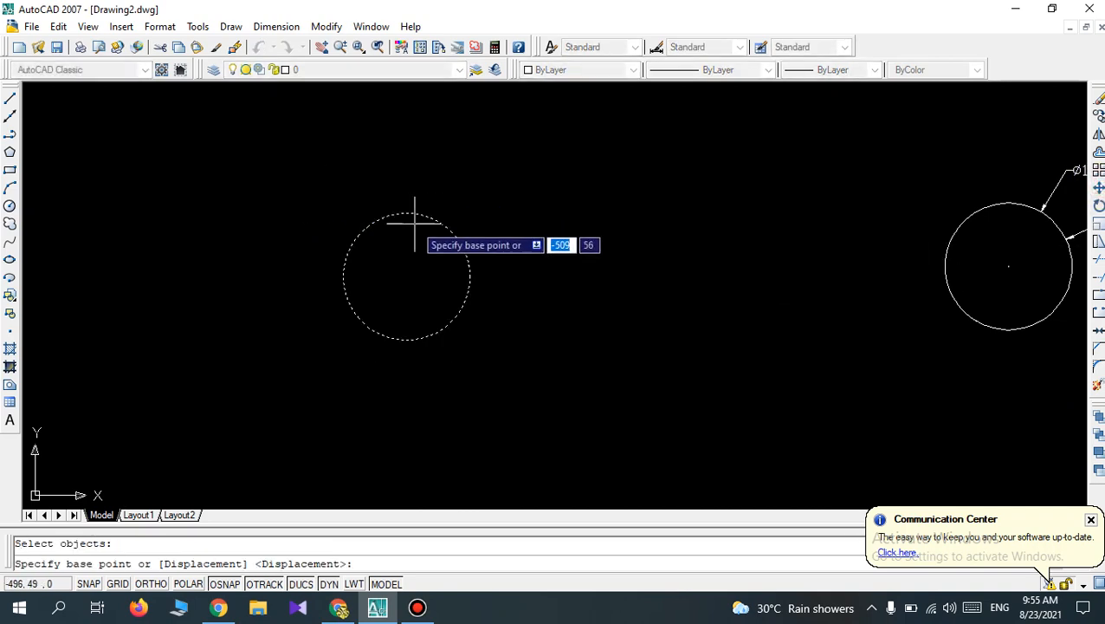
pyautogui.click(472, 278)
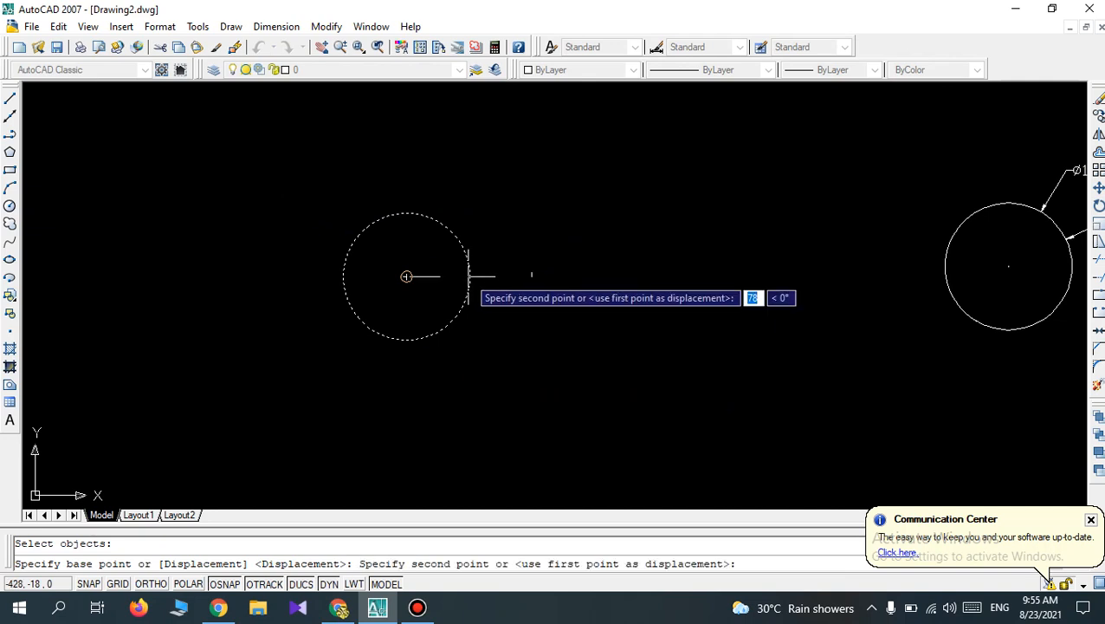
pyautogui.click(823, 277)
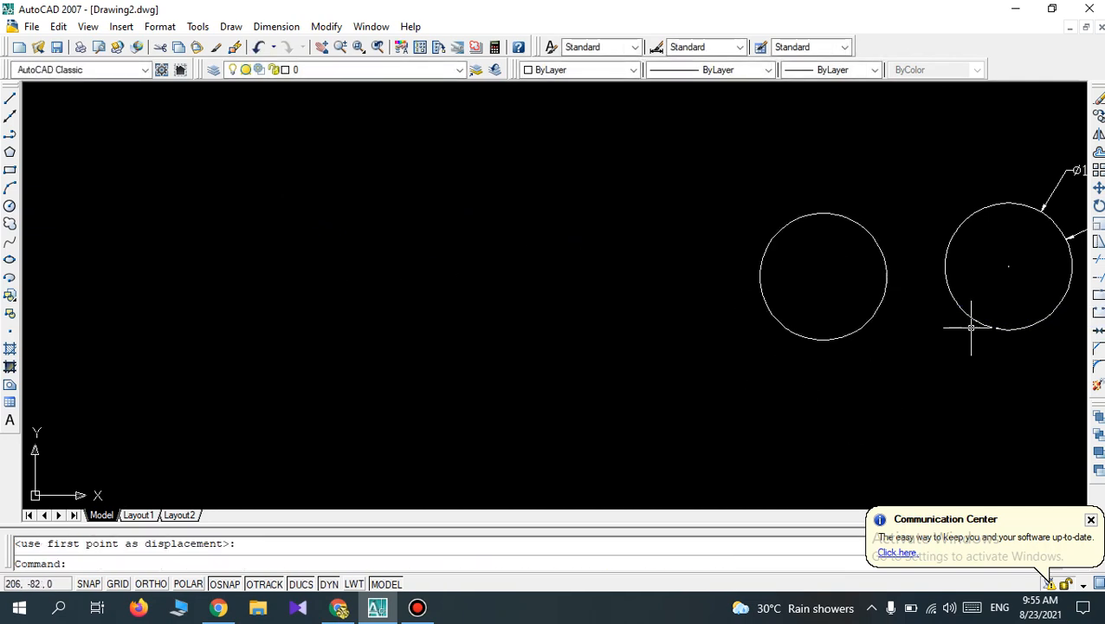
# Erase both circles together with the radius and diameter dimensions.
pyautogui.scroll(1, 1064, 241)
pyautogui.scroll(2, 1063, 241)
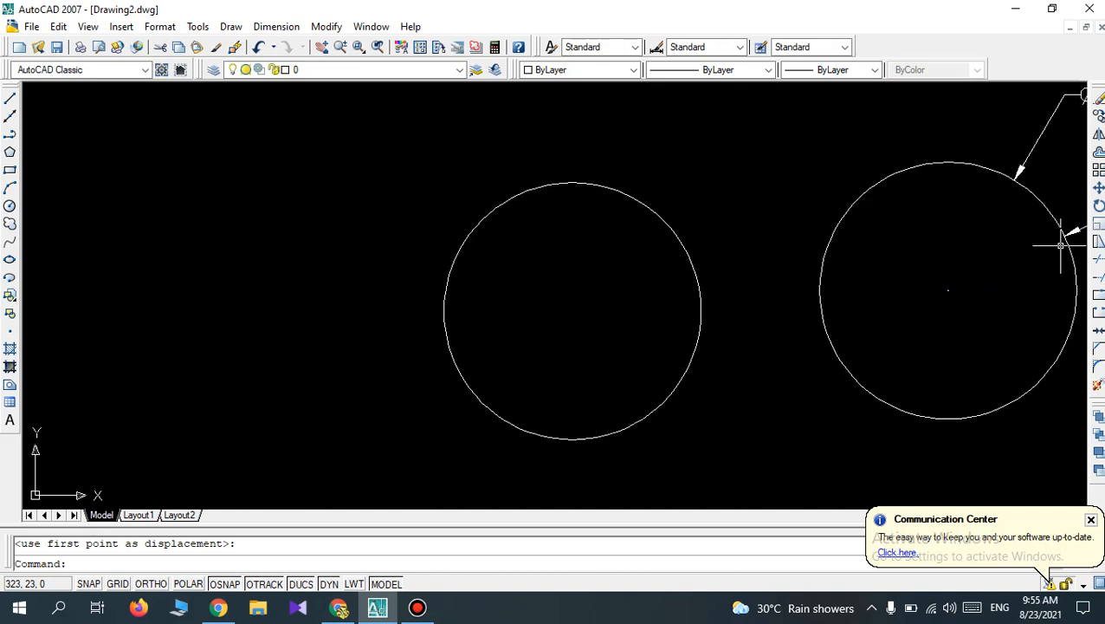
pyautogui.scroll(-2, 1064, 241)
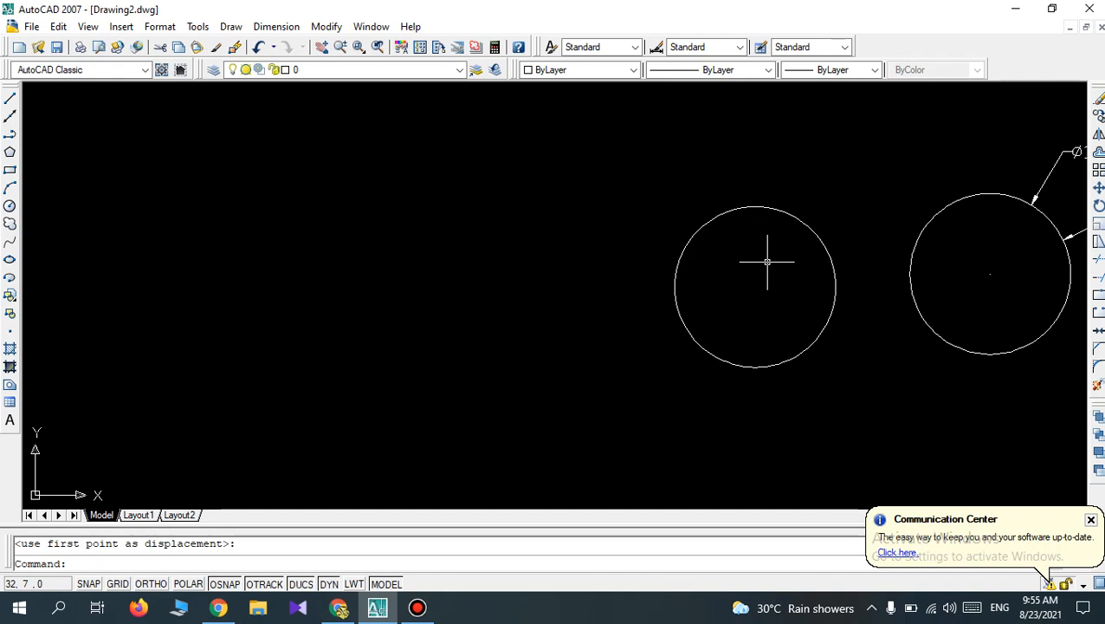
pyautogui.click(1056, 401)
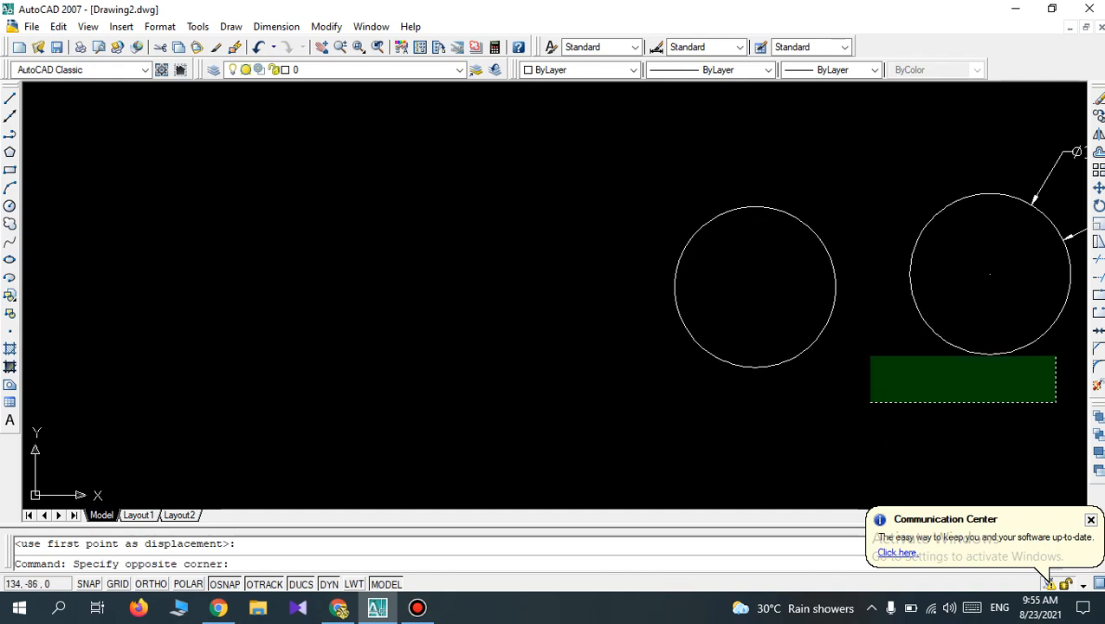
pyautogui.click(676, 195)
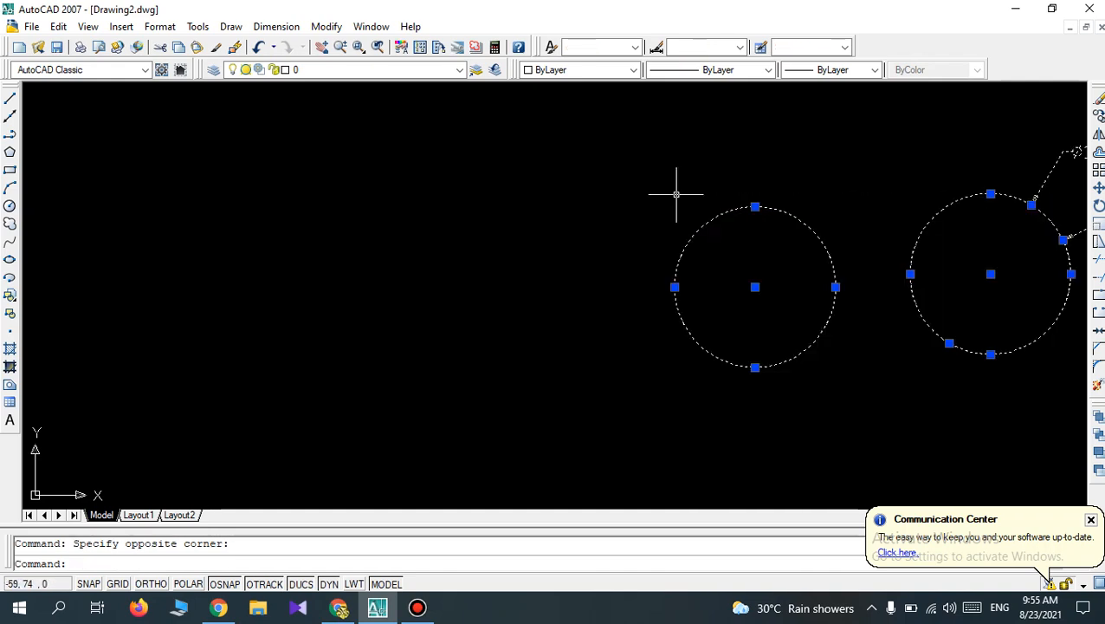
pyautogui.press('Delete')
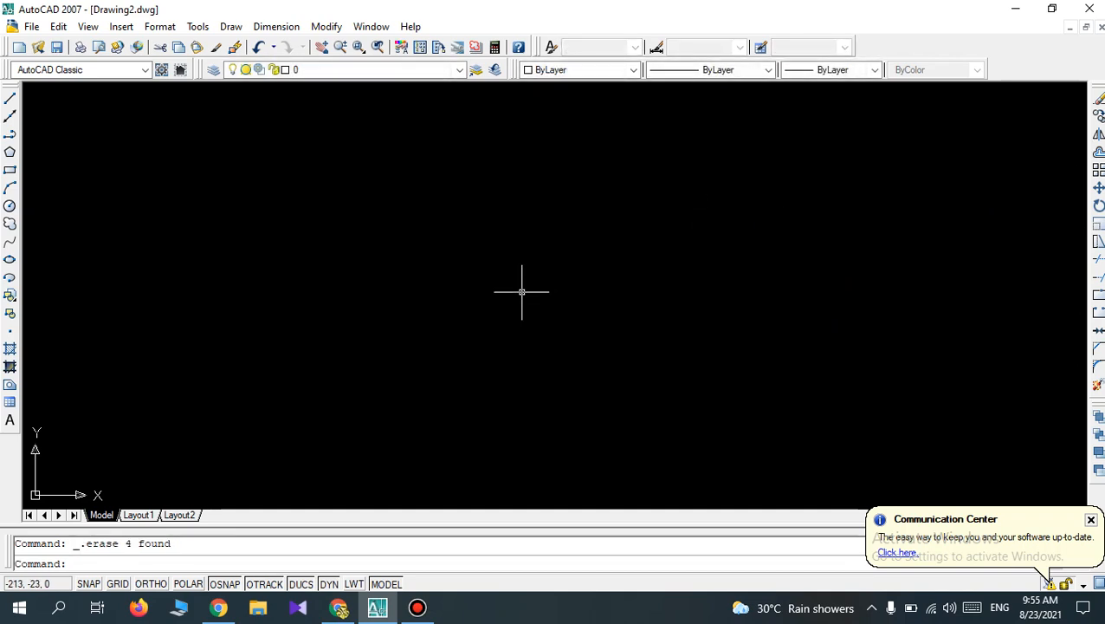
pyautogui.press('Escape')
# Draw a circle by its diameter of 40 mm in the left half of the empty drawing area.
pyautogui.click(10, 205)
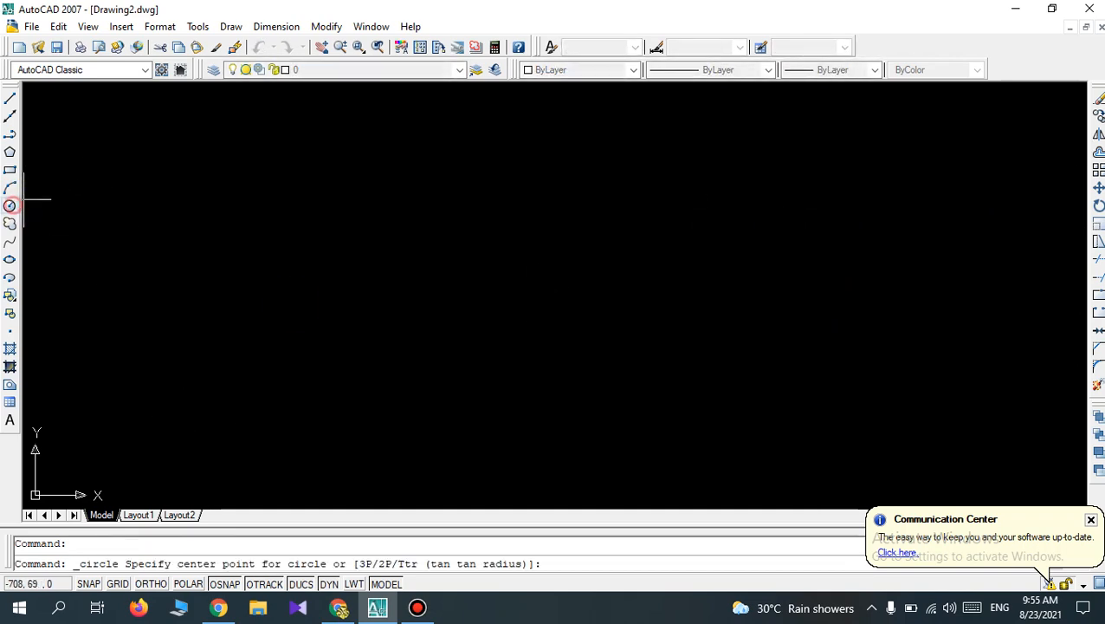
pyautogui.click(363, 264)
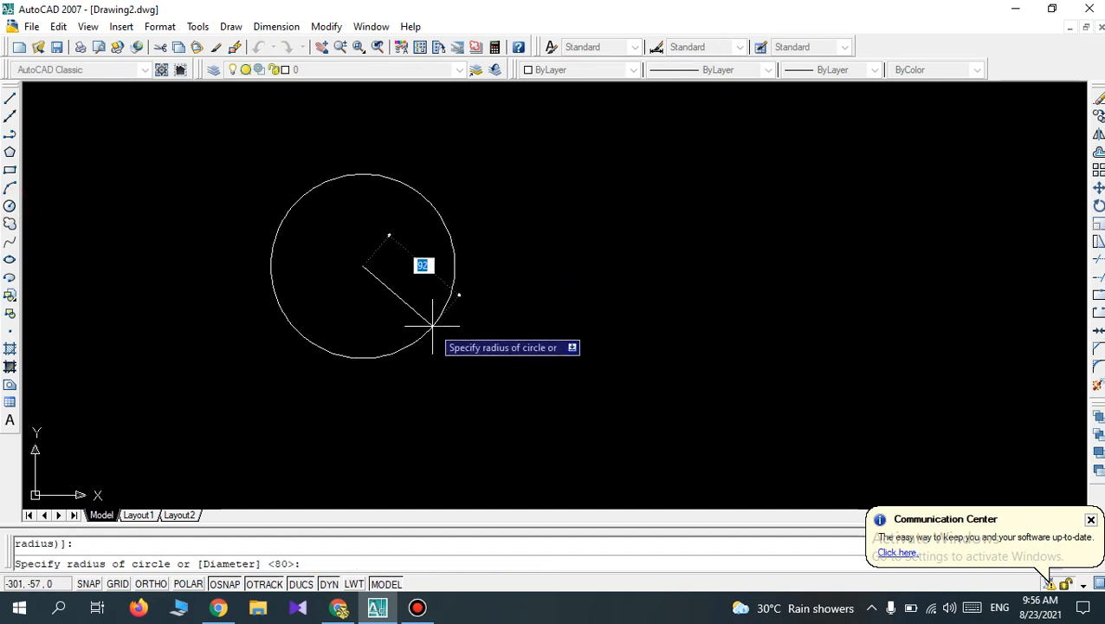
pyautogui.write('d')
pyautogui.press('Return')
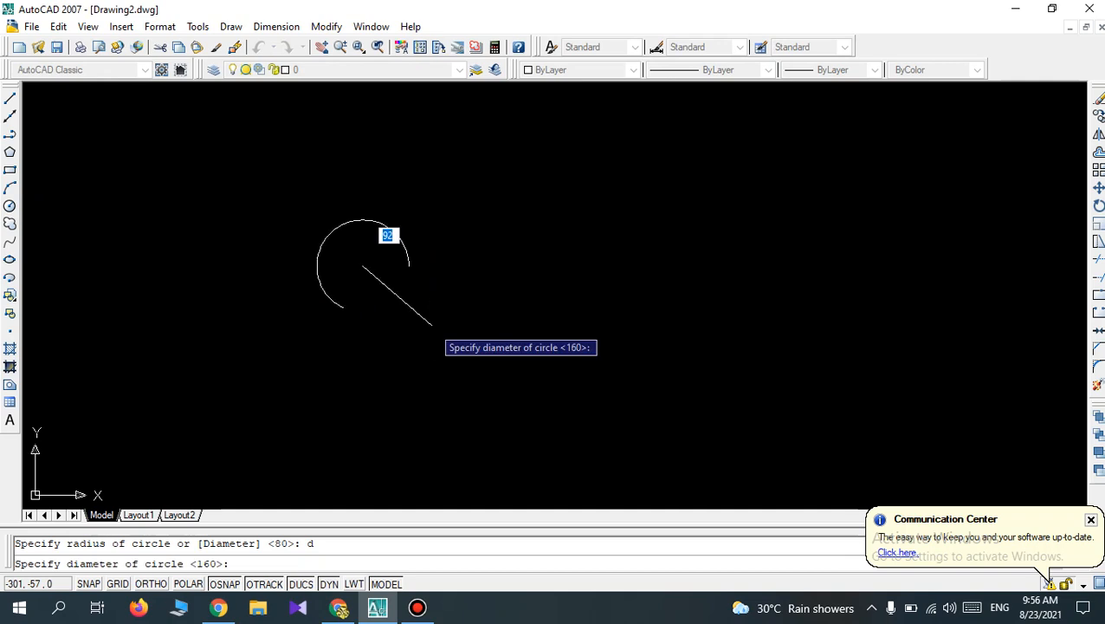
pyautogui.write('40')
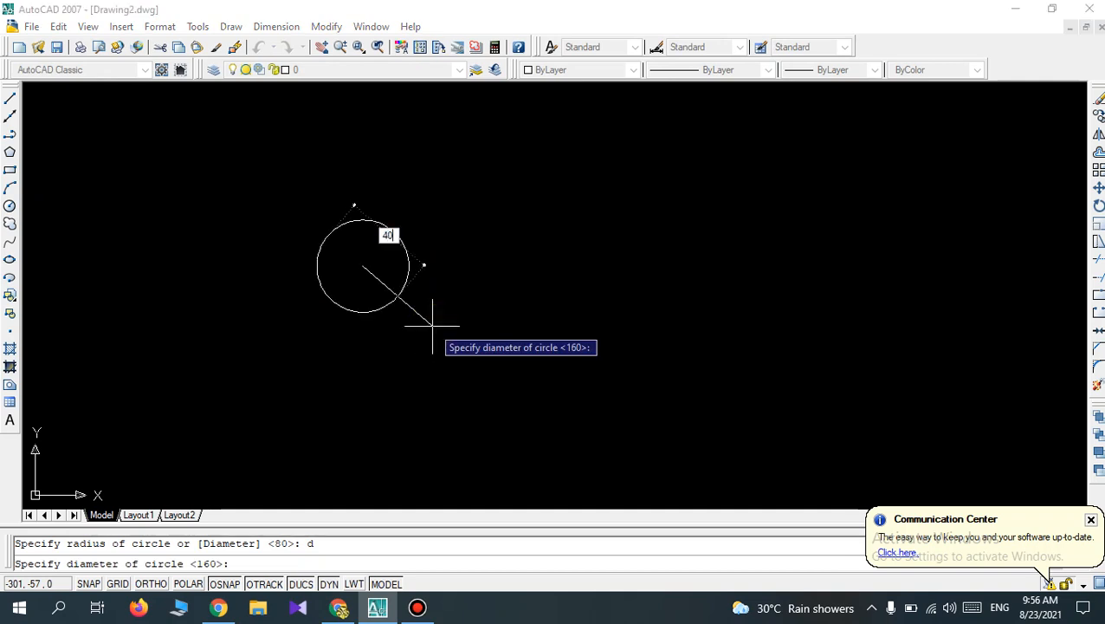
pyautogui.press('Return')
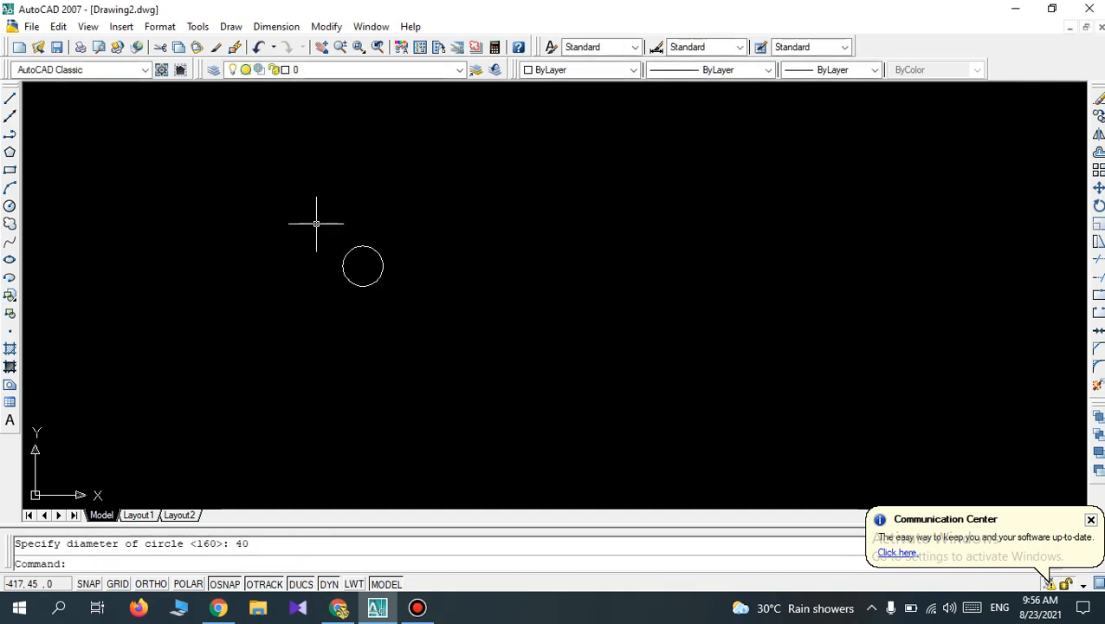
pyautogui.scroll(1, 355, 216)
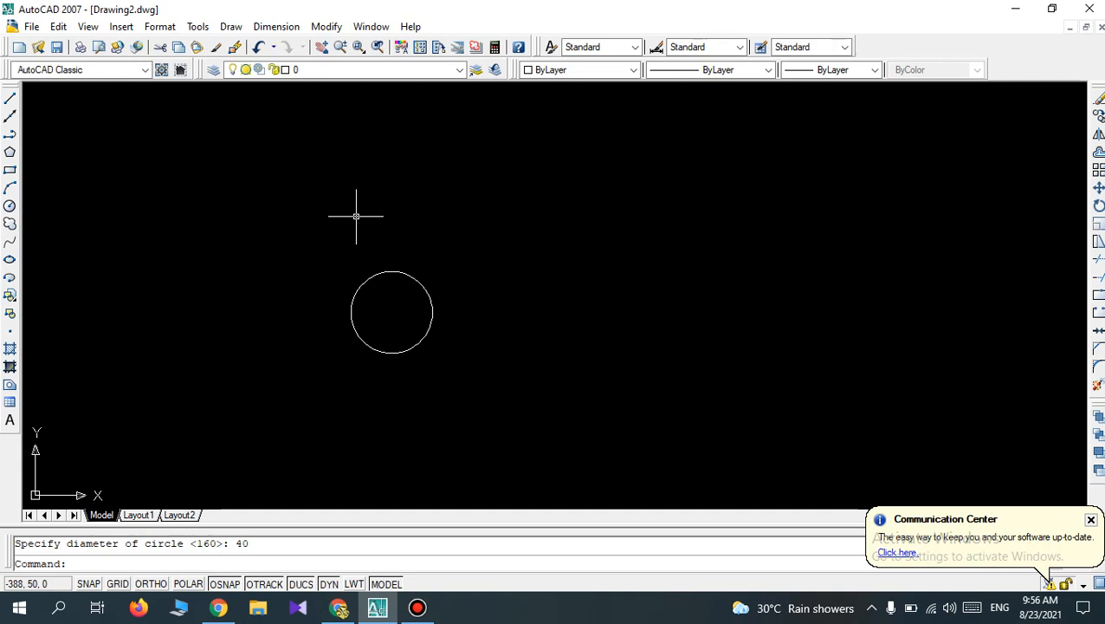
pyautogui.scroll(-2, 407, 279)
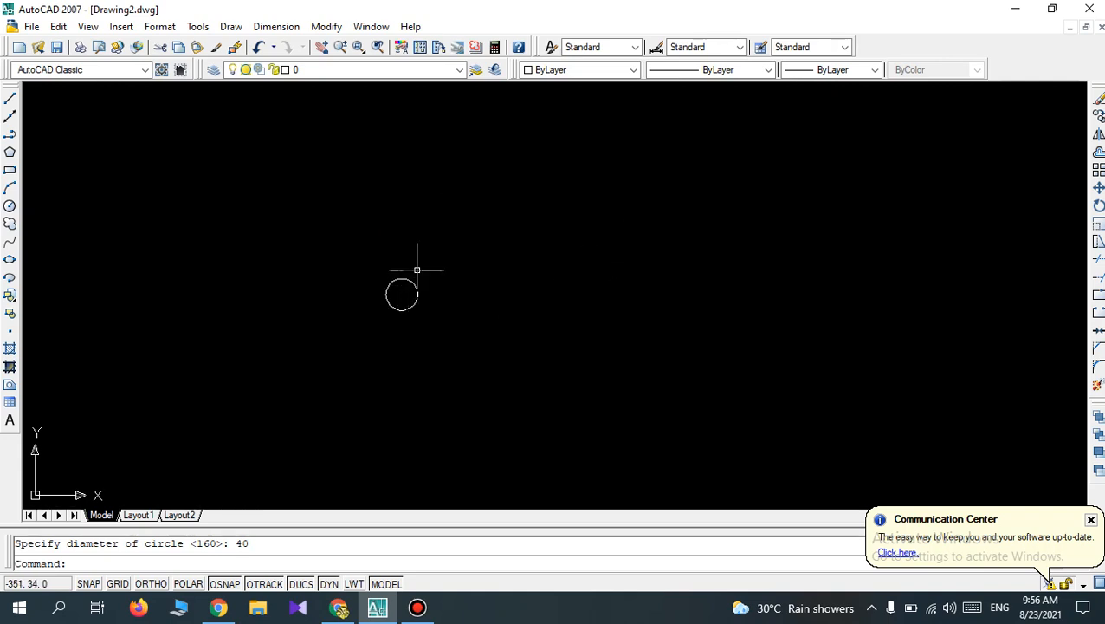
pyautogui.scroll(1, 416, 269)
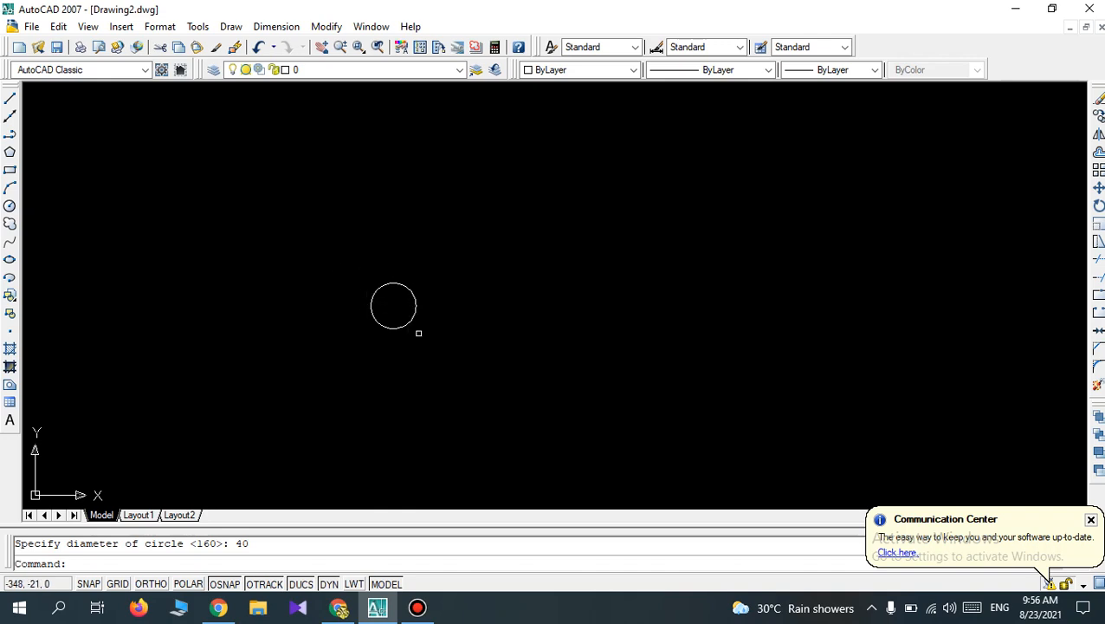
pyautogui.click(1097, 170)
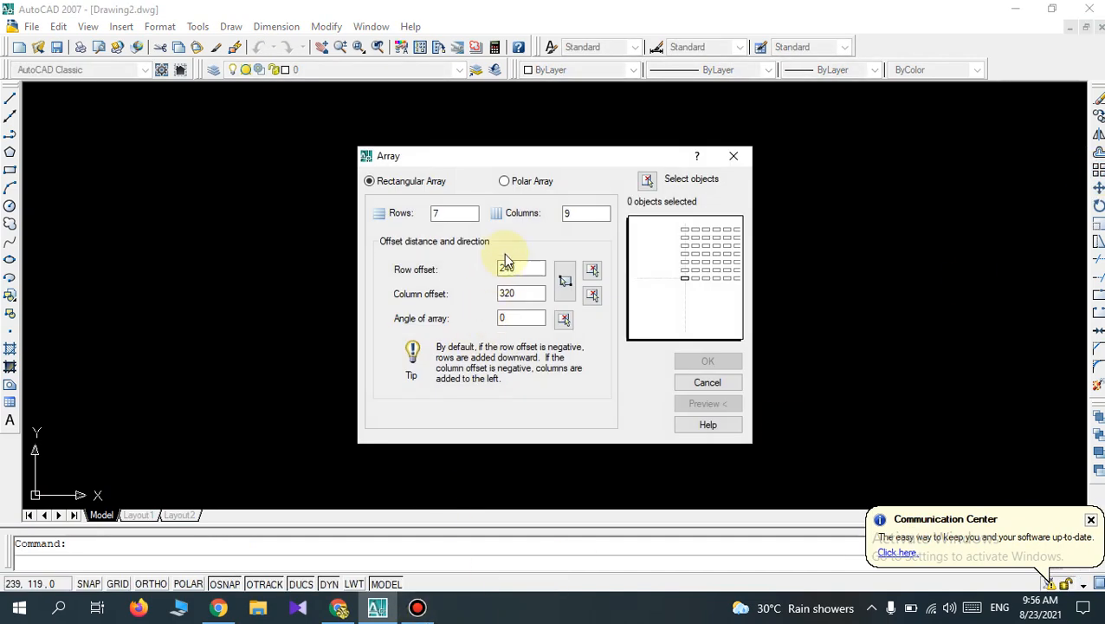
pyautogui.click(507, 182)
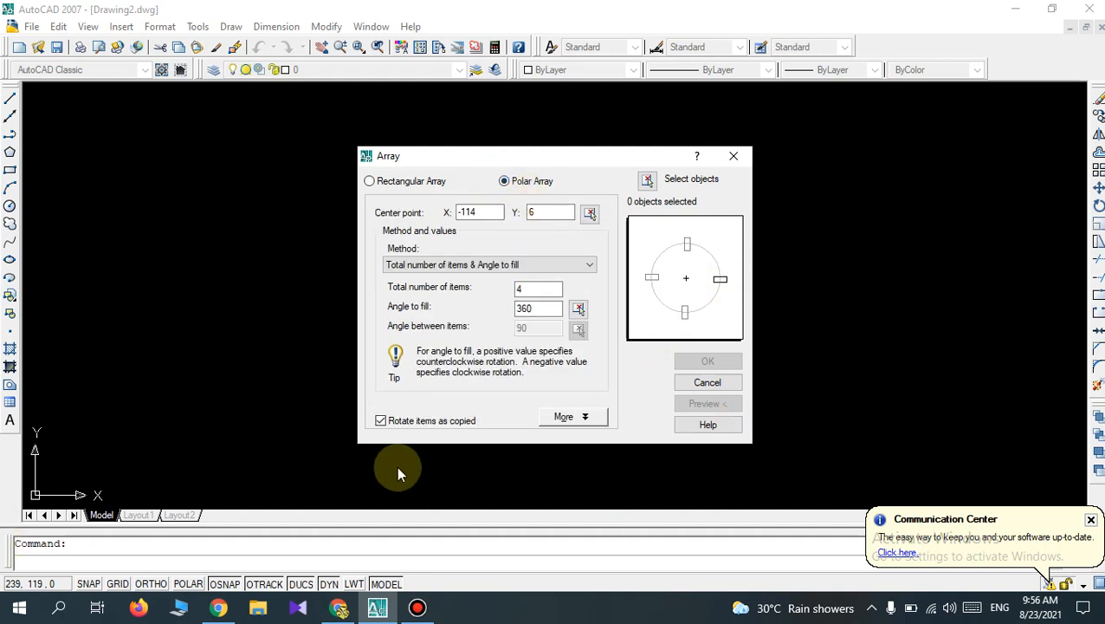
pyautogui.click(531, 289)
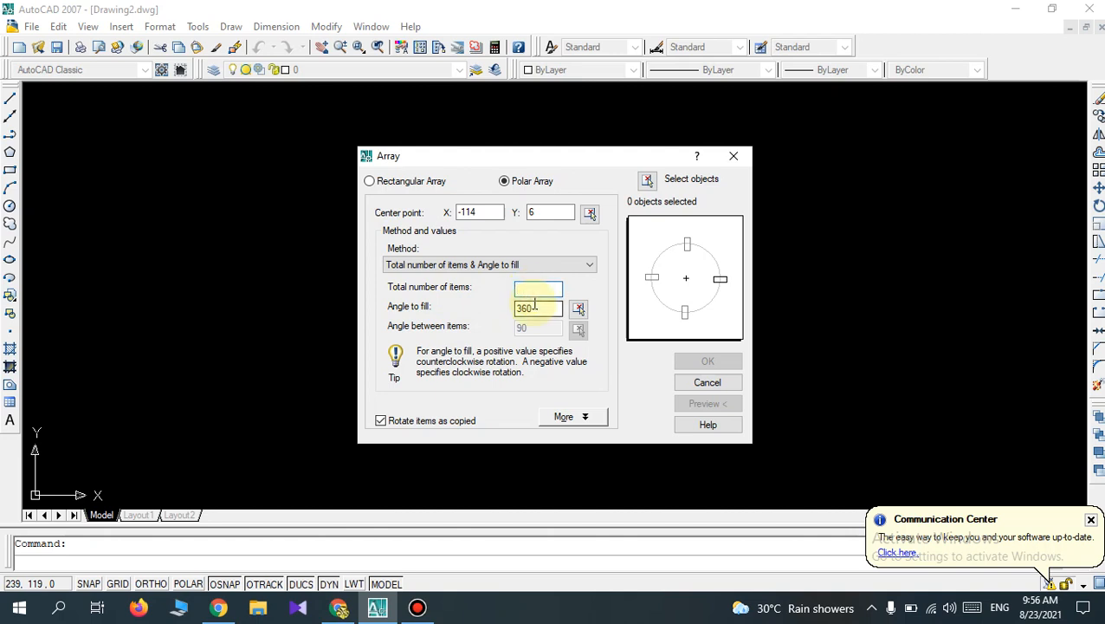
pyautogui.write('4')
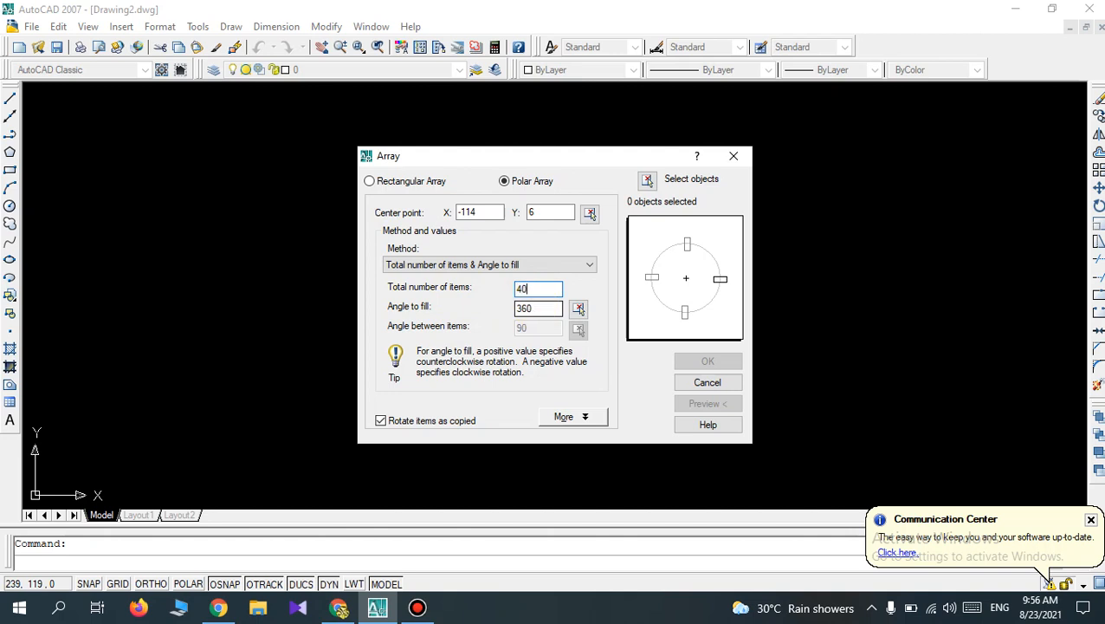
pyautogui.click(734, 156)
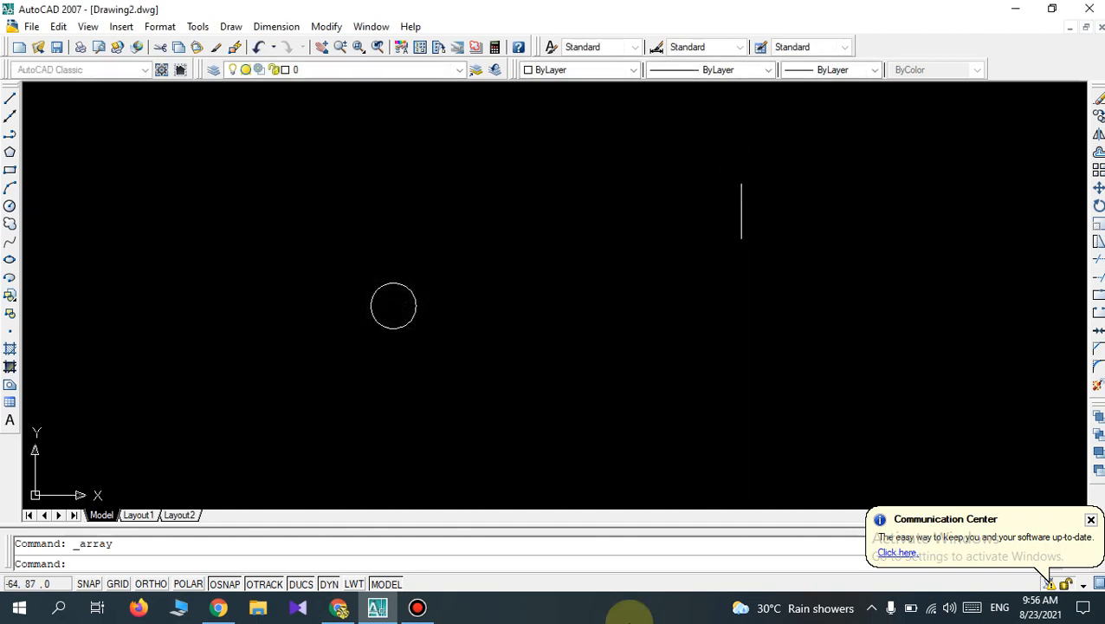
# Erase the small 40 mm diameter circle.
pyautogui.click(457, 344)
pyautogui.click(354, 290)
pyautogui.press('Delete')
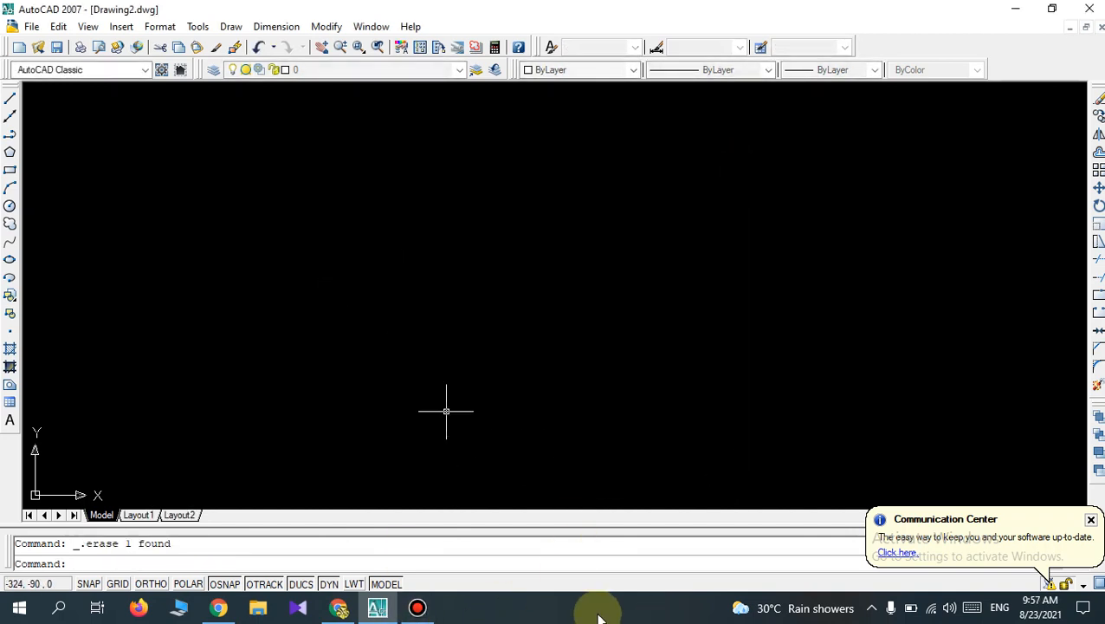
# Draw a circle with a radius of 76 mm in the middle of the drawing area.
pyautogui.click(9, 206)
pyautogui.click(570, 284)
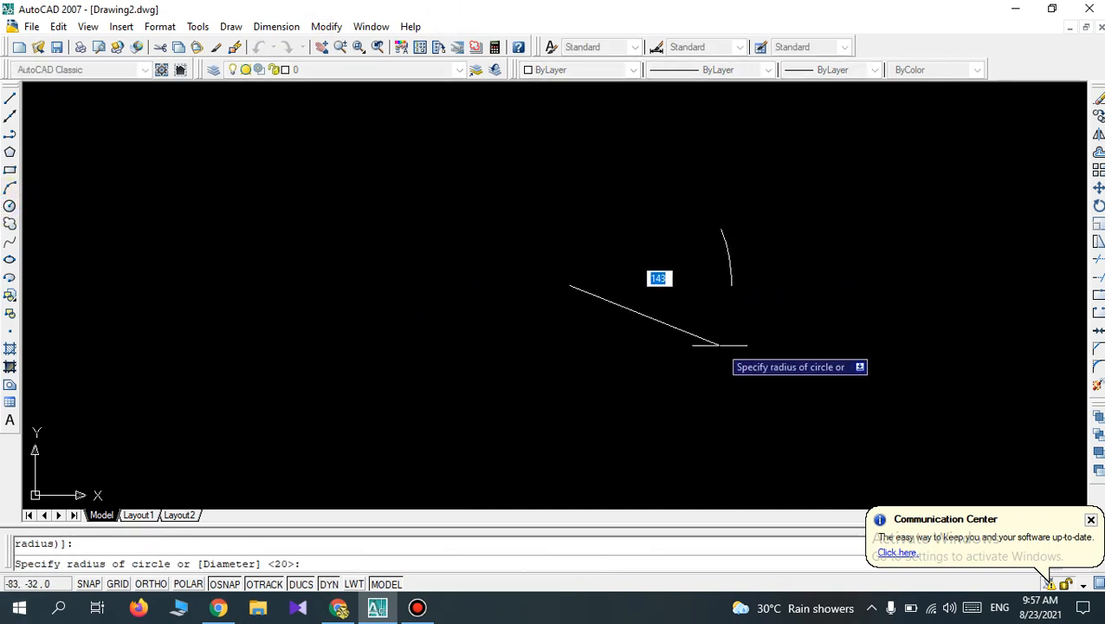
pyautogui.write('70')
pyautogui.press('Return')
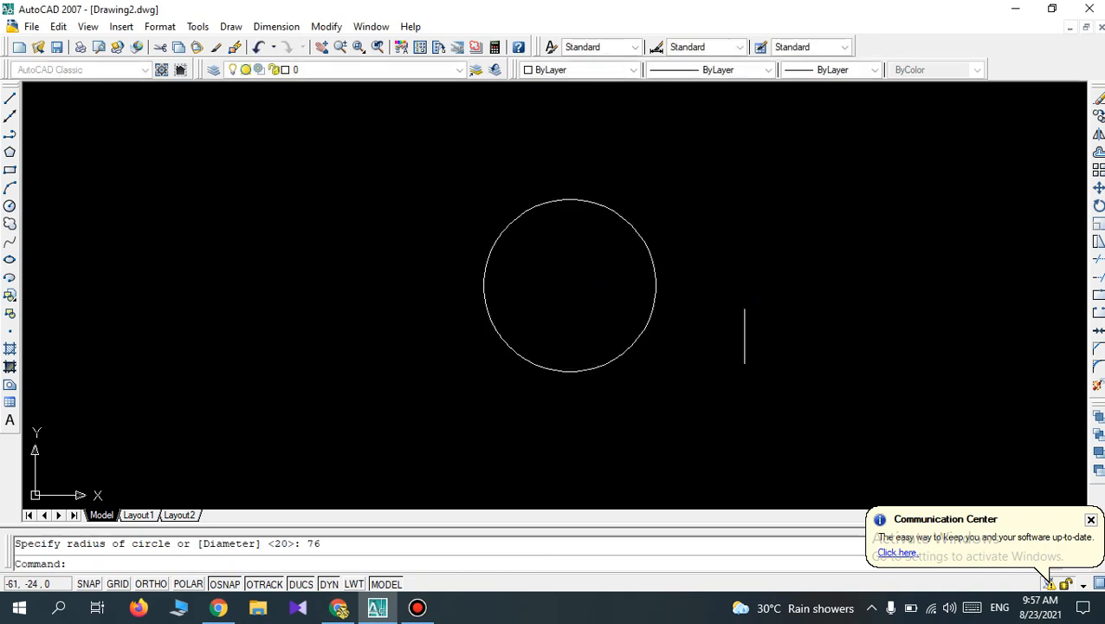
# Draw a concentric circle with a radius of 40 mm inside the 76 mm radius circle.
pyautogui.press('Return')
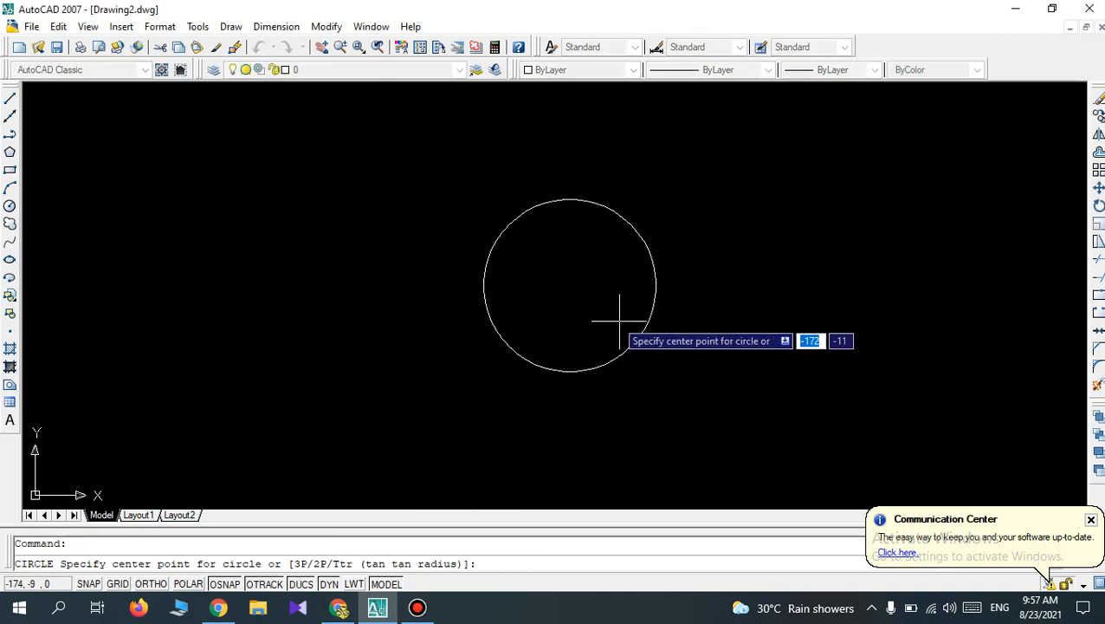
pyautogui.click(569, 286)
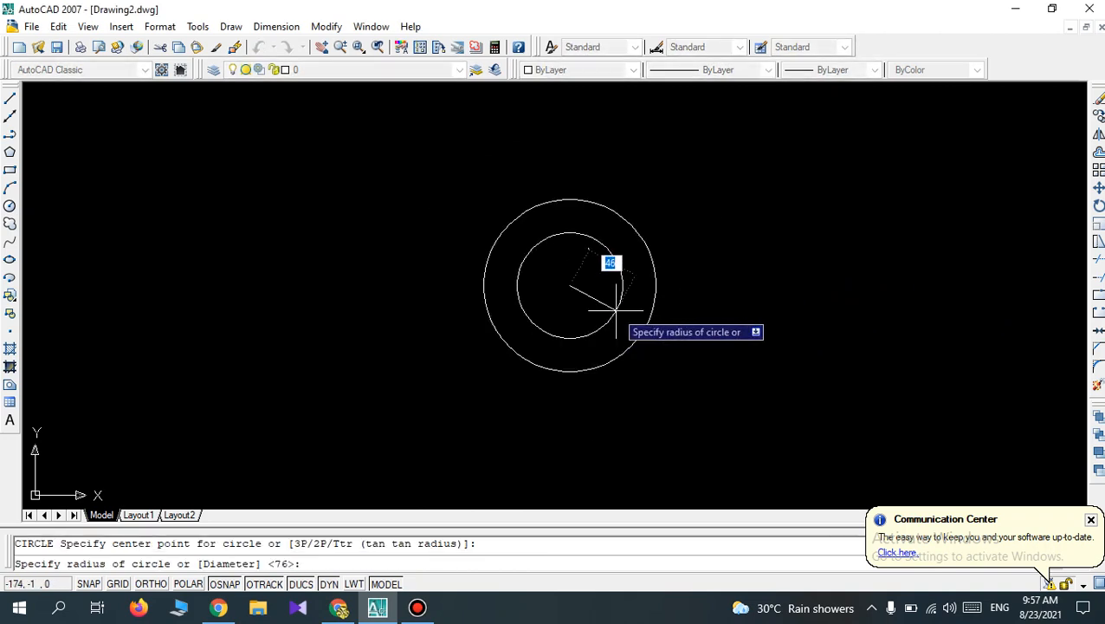
pyautogui.write('40')
pyautogui.press('Return')
pyautogui.press('Return')
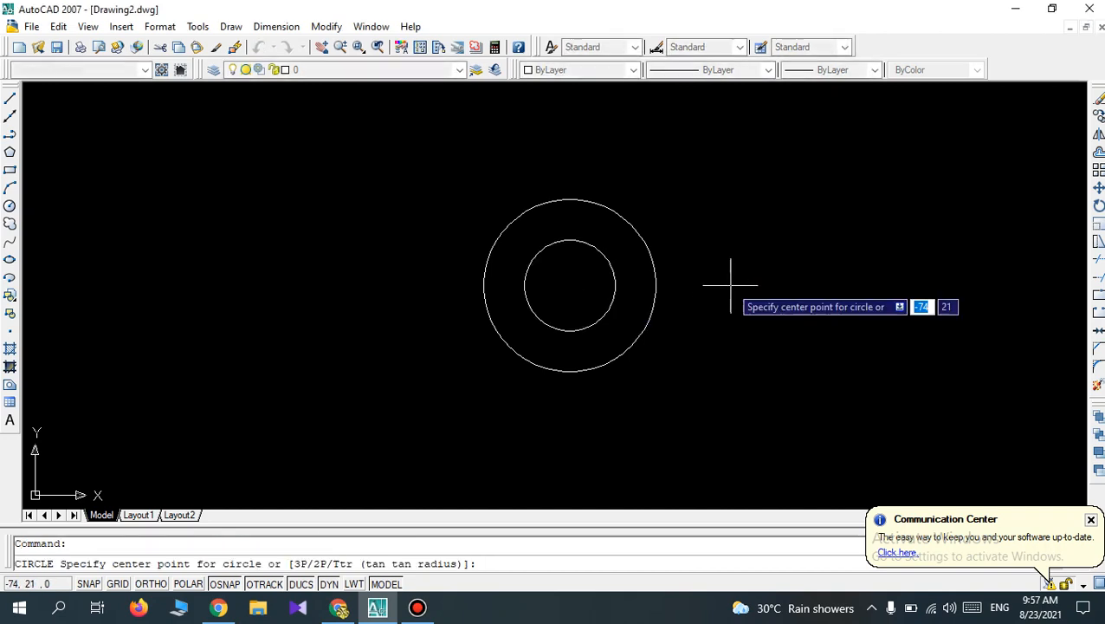
# Draw a third concentric circle with a radius of 20 mm at the same centre.
pyautogui.click(570, 285)
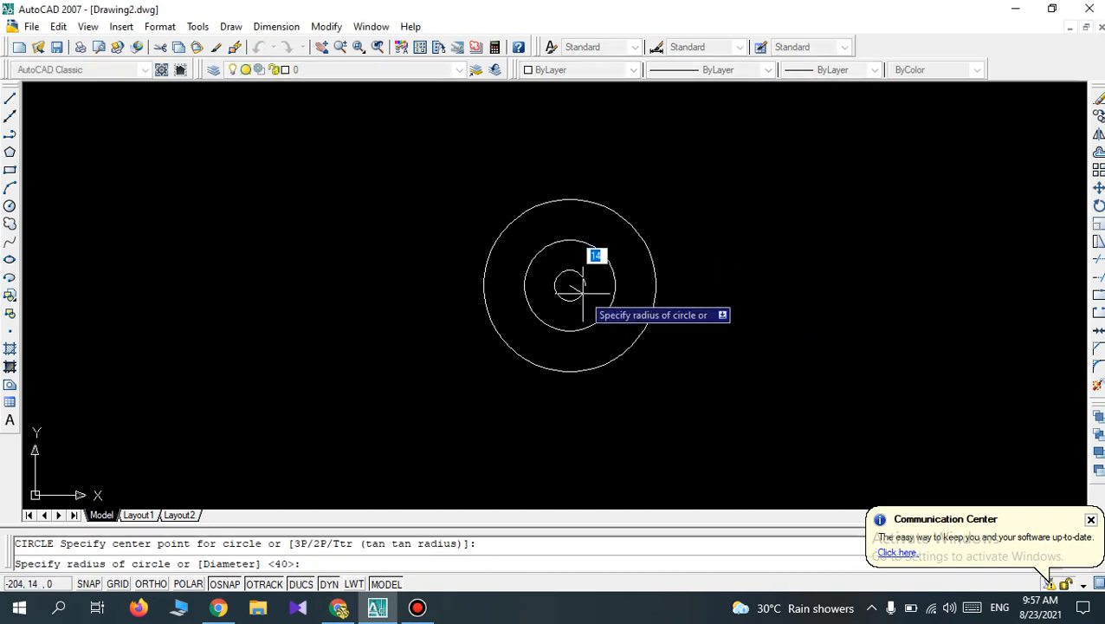
pyautogui.write('20')
pyautogui.press('Return')
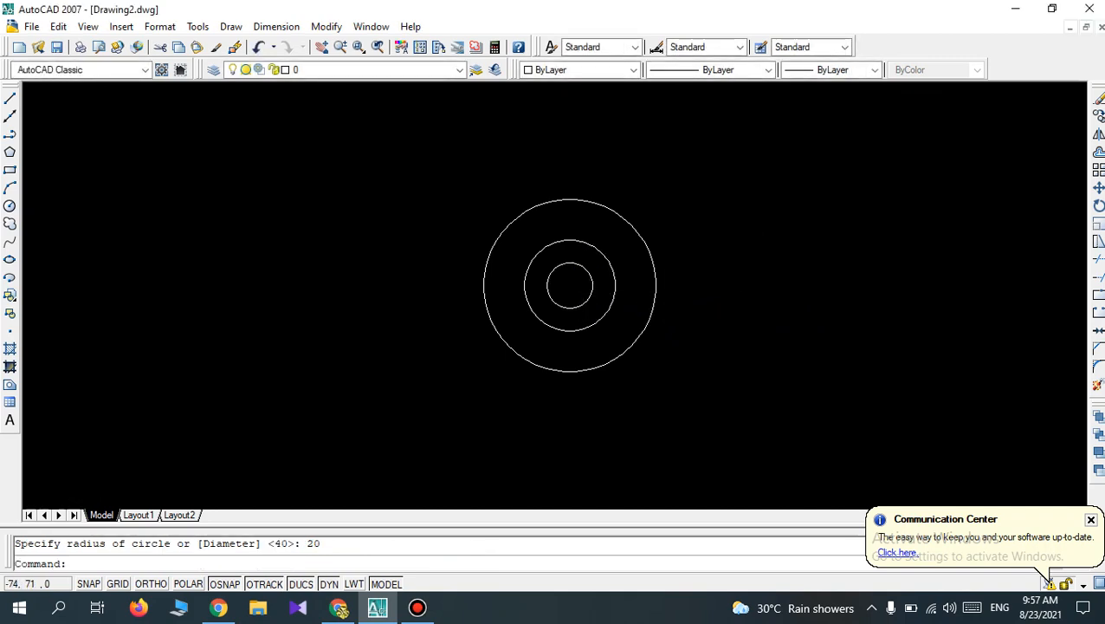
# Draw a circle with a radius of 7 mm centred on the right quadrant of the middle circle.
pyautogui.scroll(2, 732, 221)
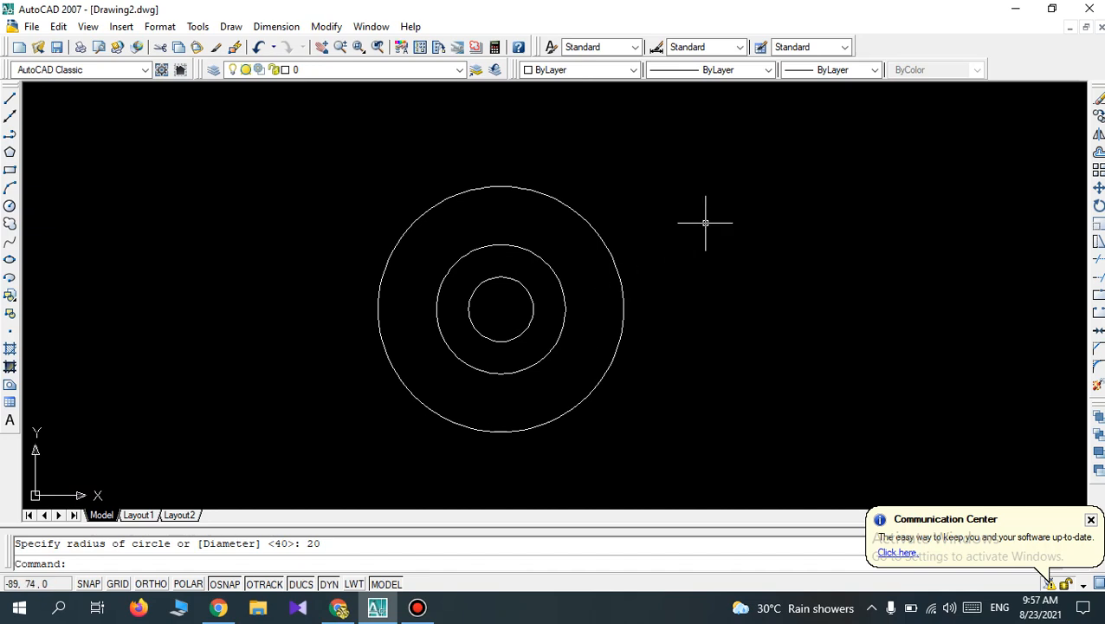
pyautogui.press('Return')
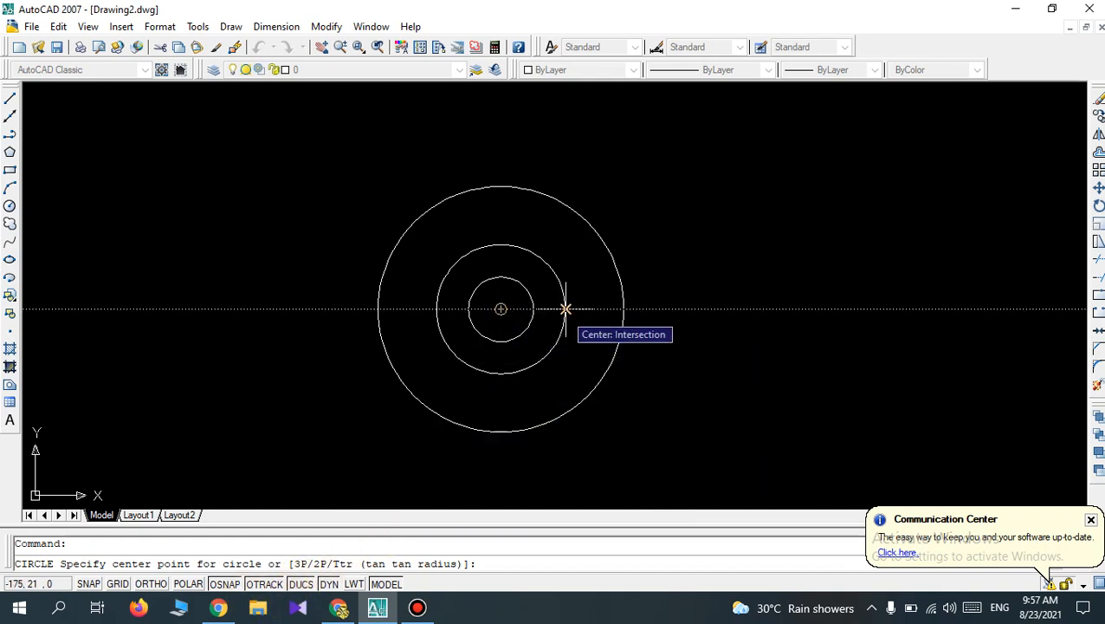
pyautogui.click(565, 309)
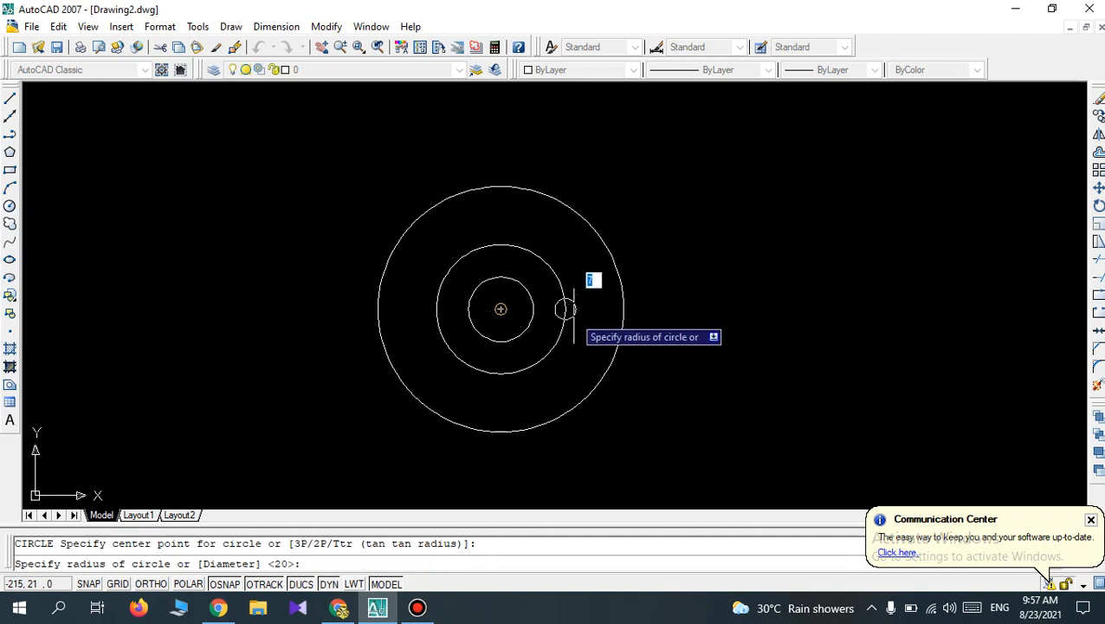
pyautogui.write('7')
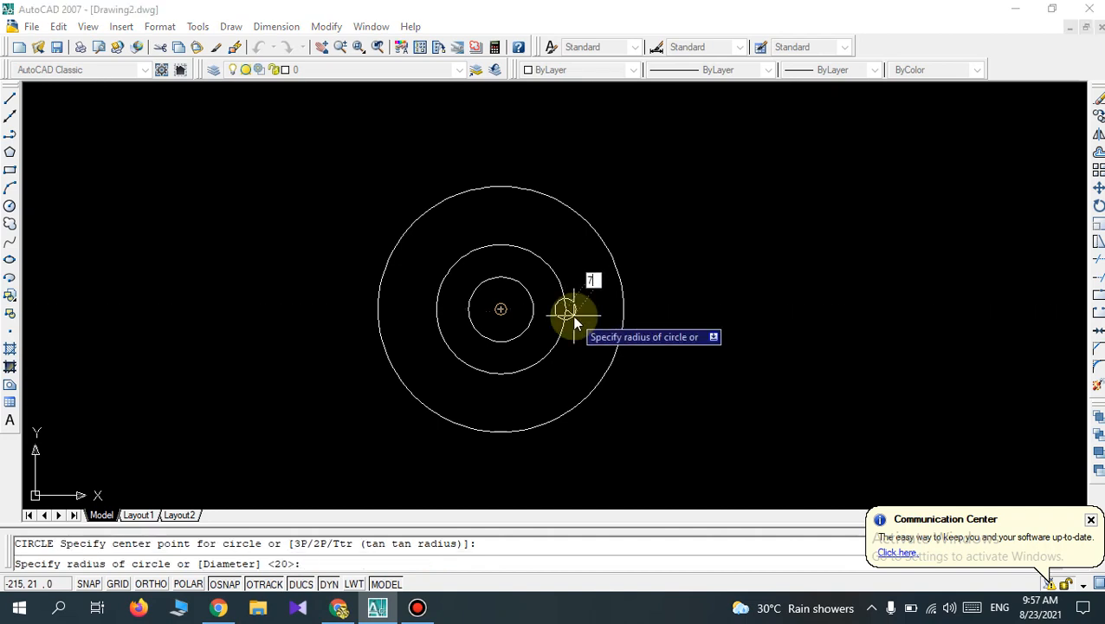
pyautogui.press('Return')
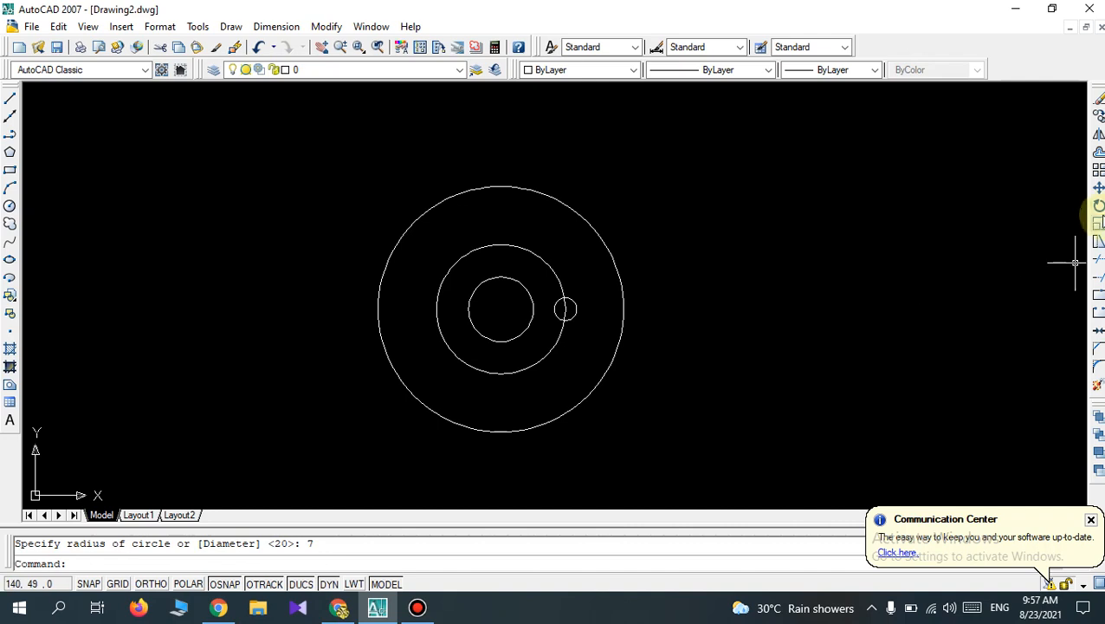
# Set up a polar array with a total of 10 items over a 360-degree fill angle.
pyautogui.click(1098, 170)
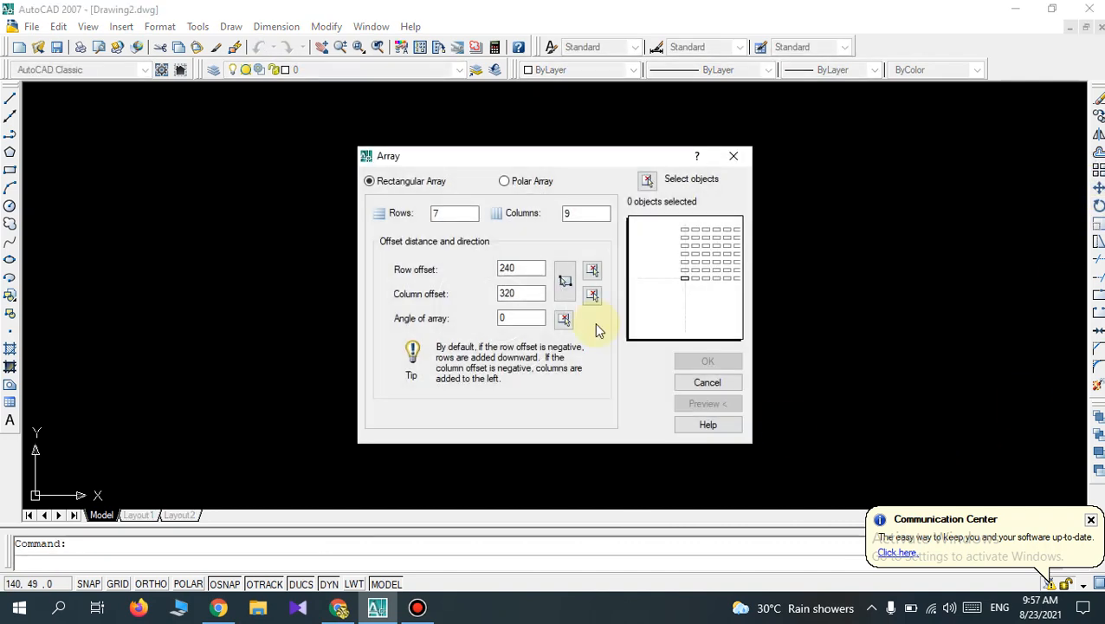
pyautogui.click(505, 182)
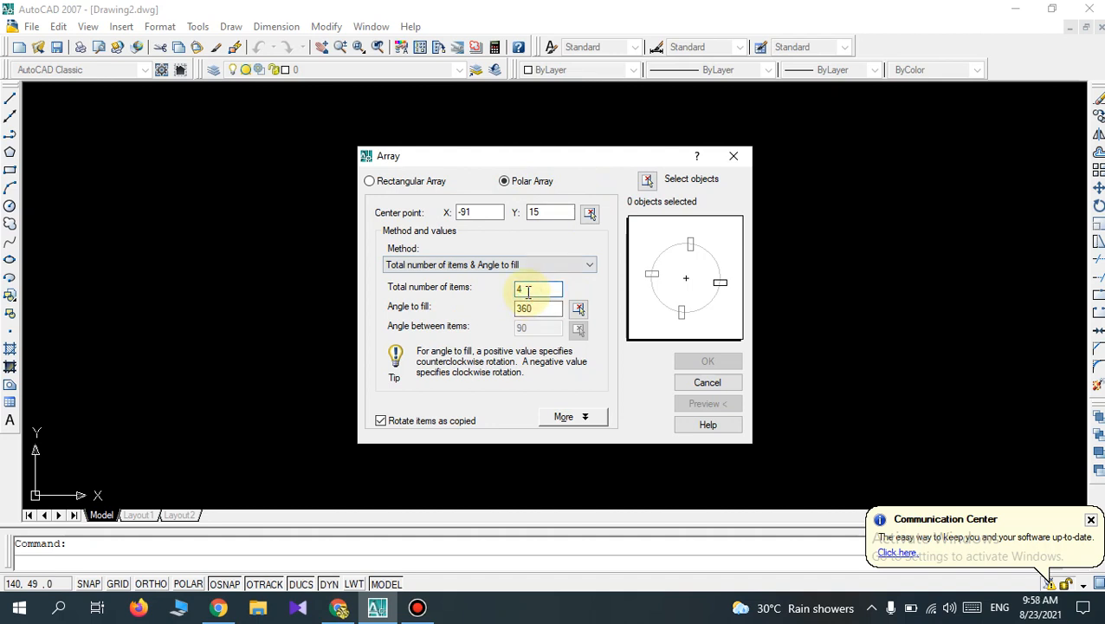
pyautogui.click(228, 609)
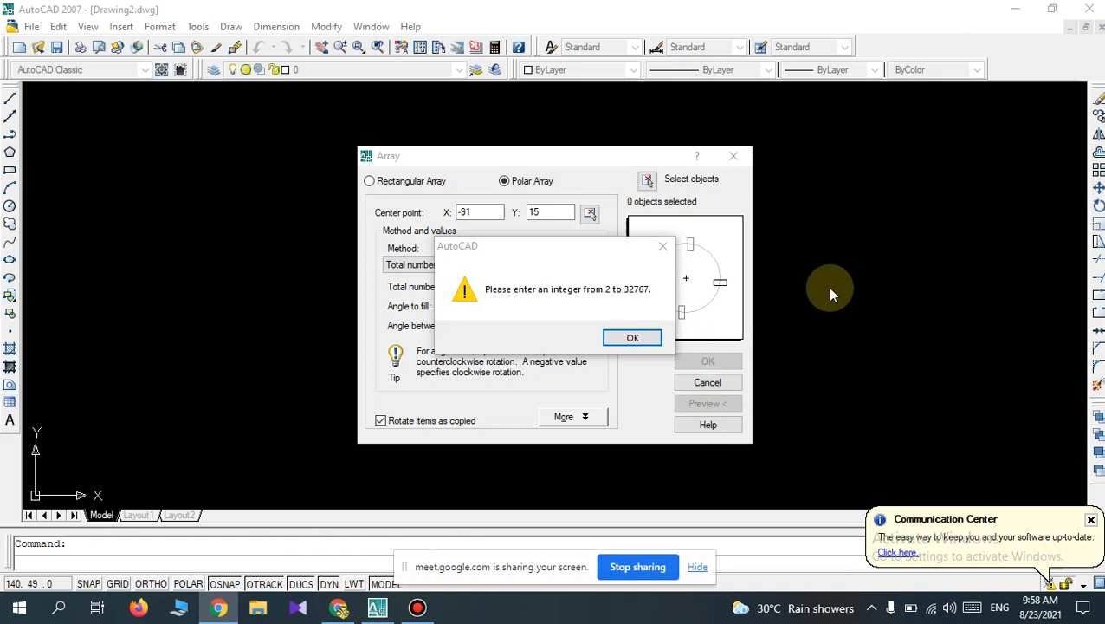
pyautogui.click(633, 338)
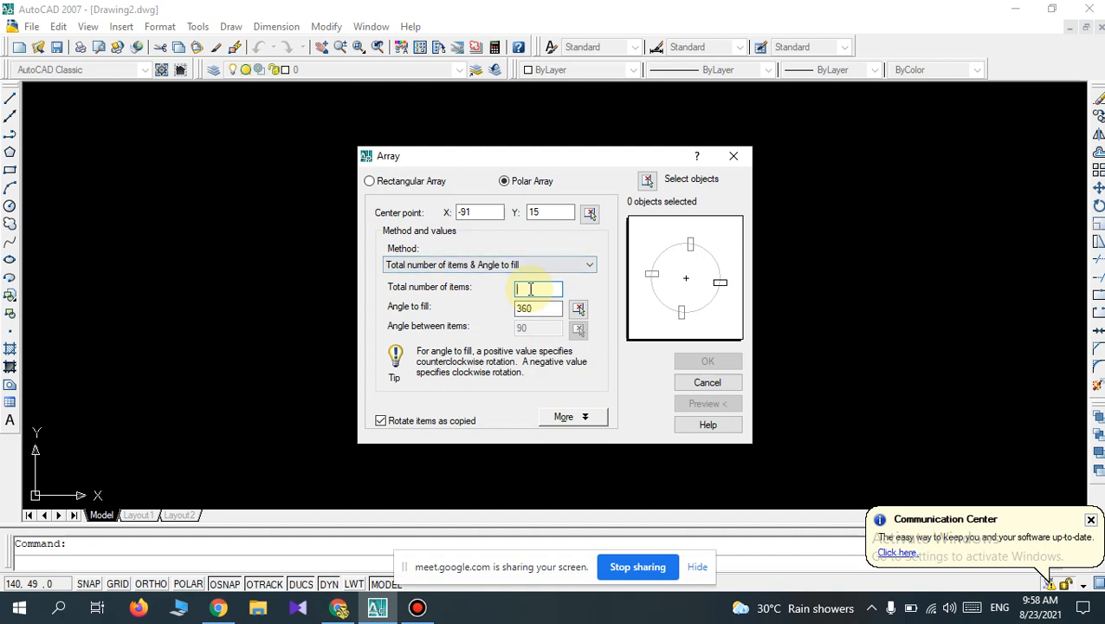
pyautogui.write('10')
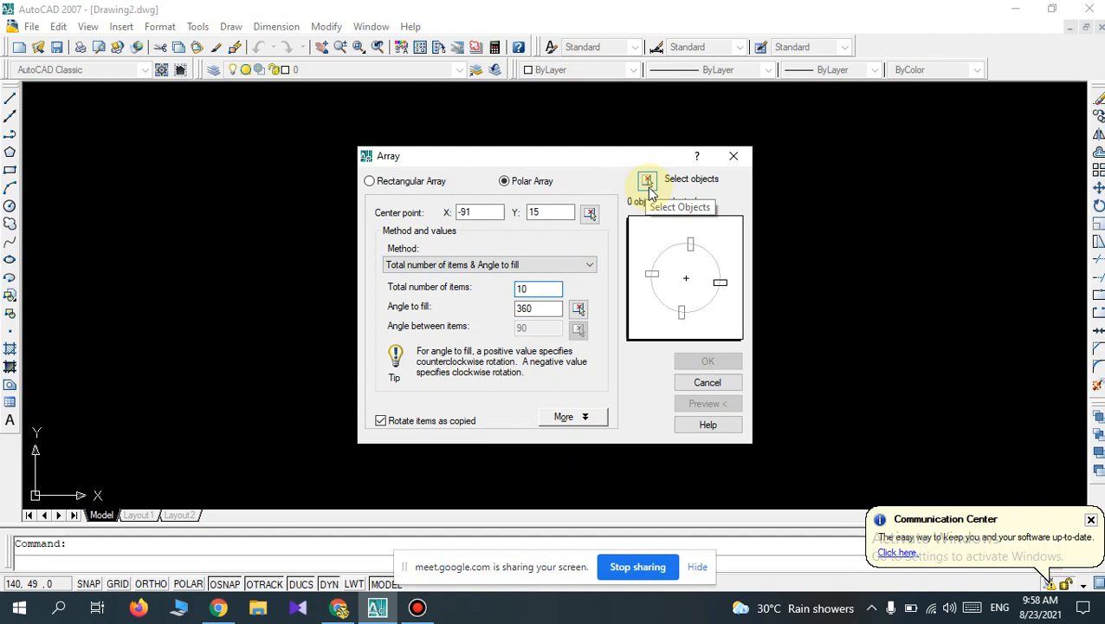
# Array the small 7 mm radius circle around the common centre of the concentric circles, previewing and accepting the result.
pyautogui.click(648, 182)
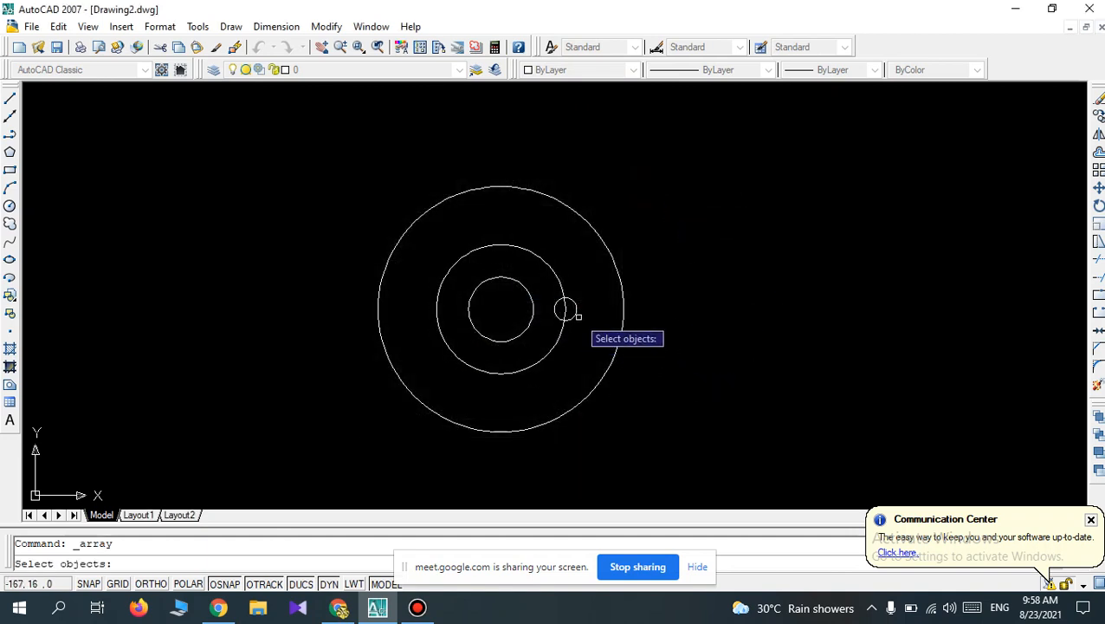
pyautogui.click(574, 313)
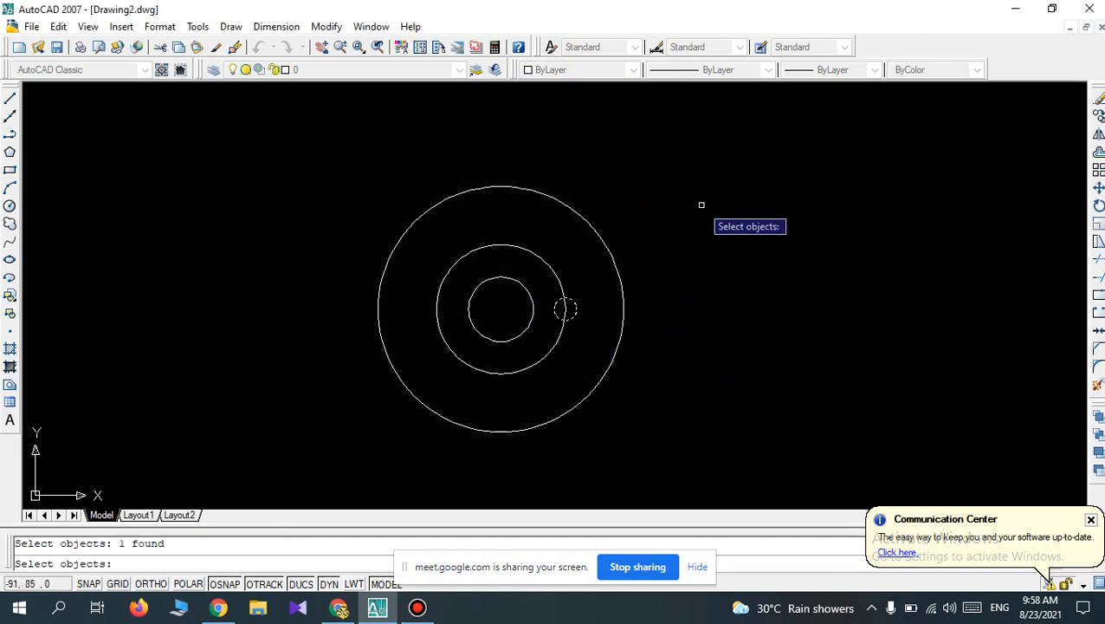
pyautogui.press('Return')
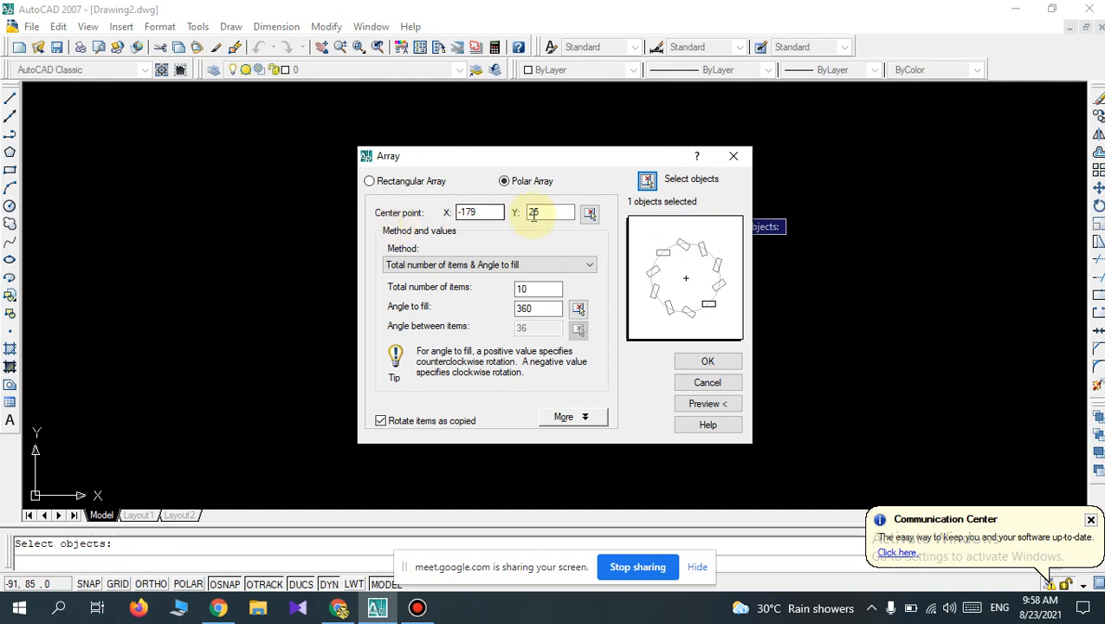
pyautogui.click(589, 212)
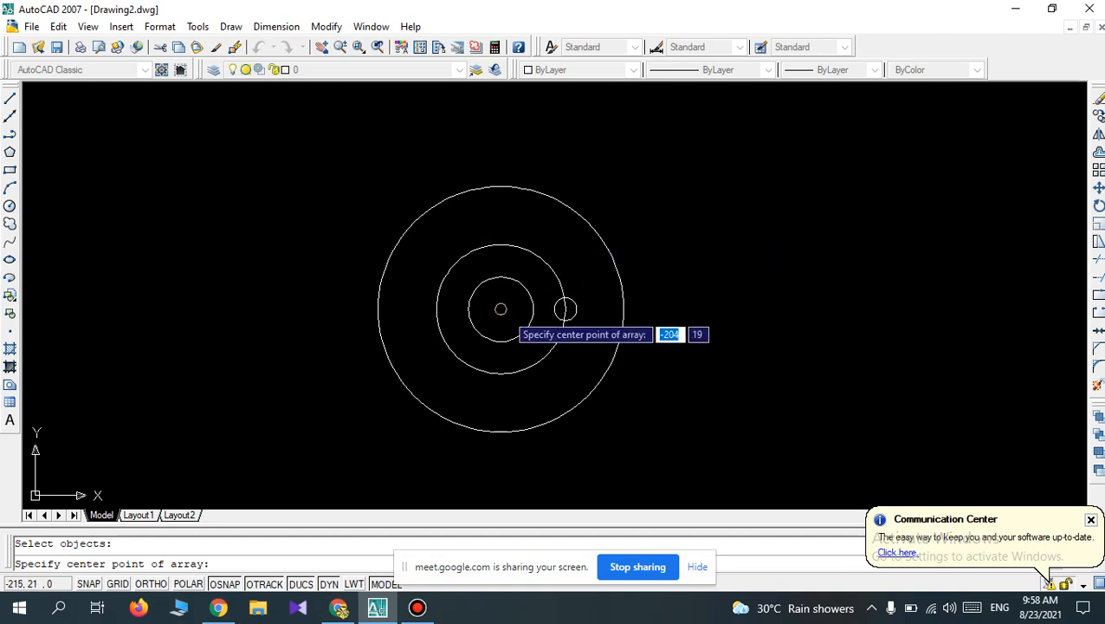
pyautogui.click(500, 309)
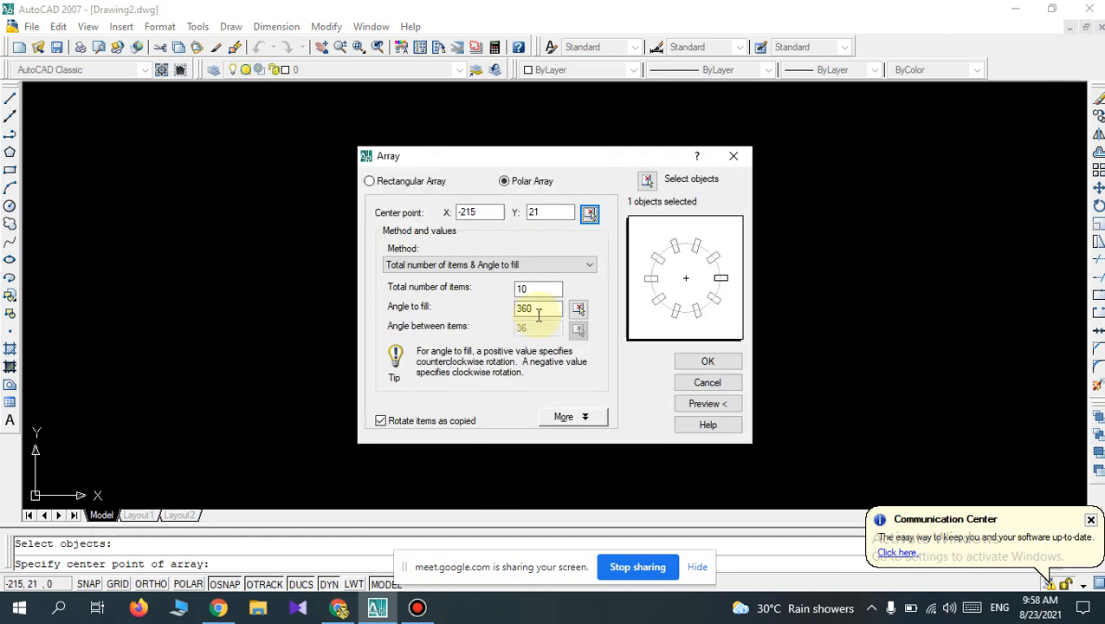
pyautogui.click(692, 403)
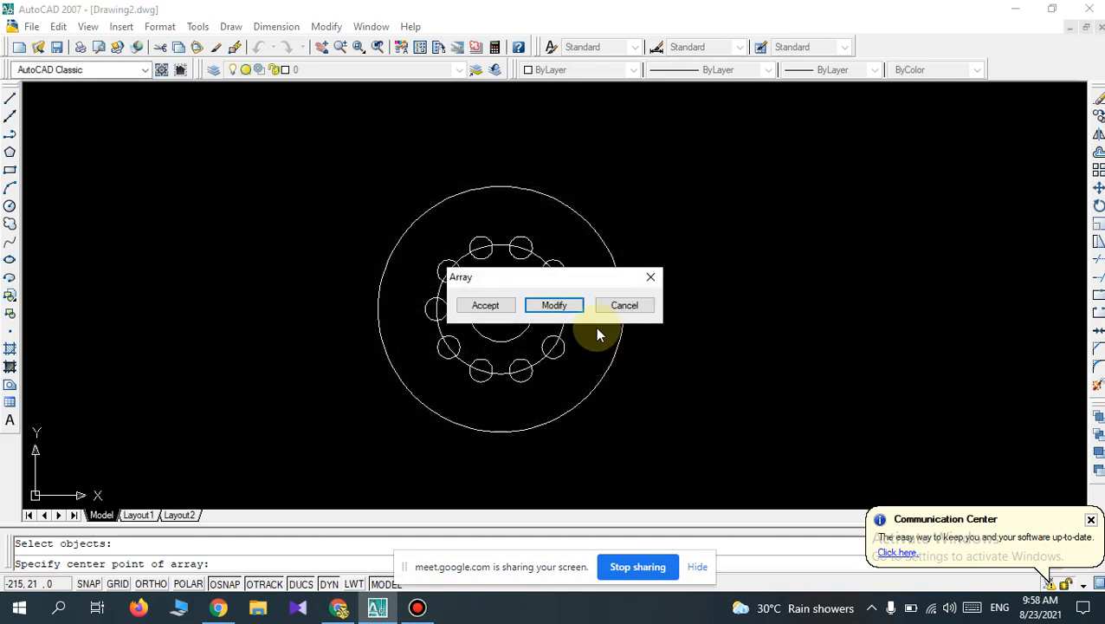
pyautogui.click(486, 306)
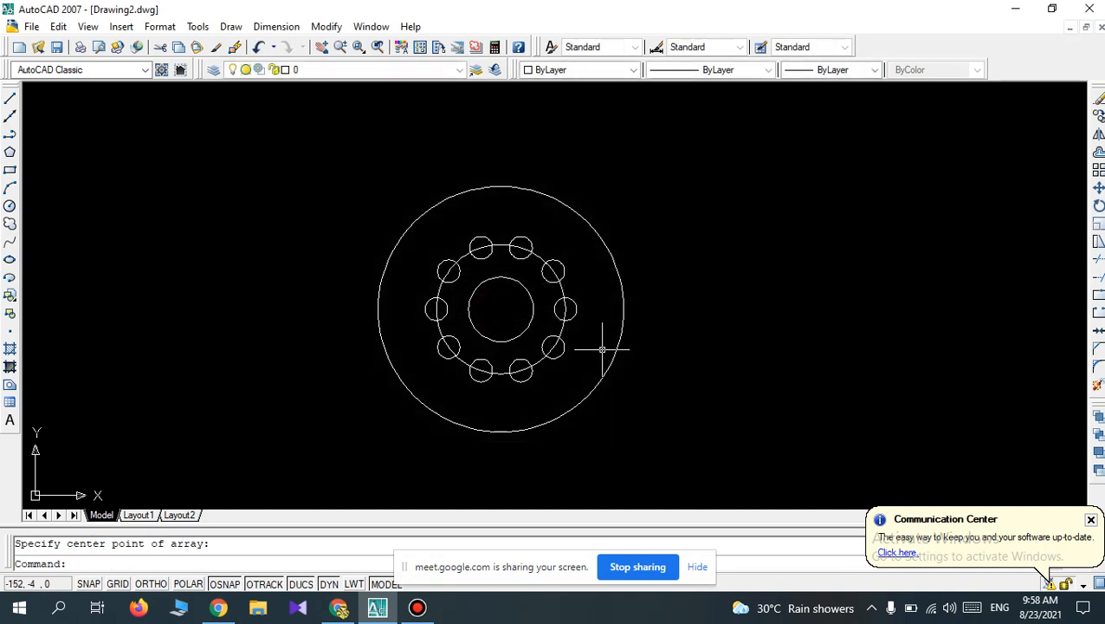
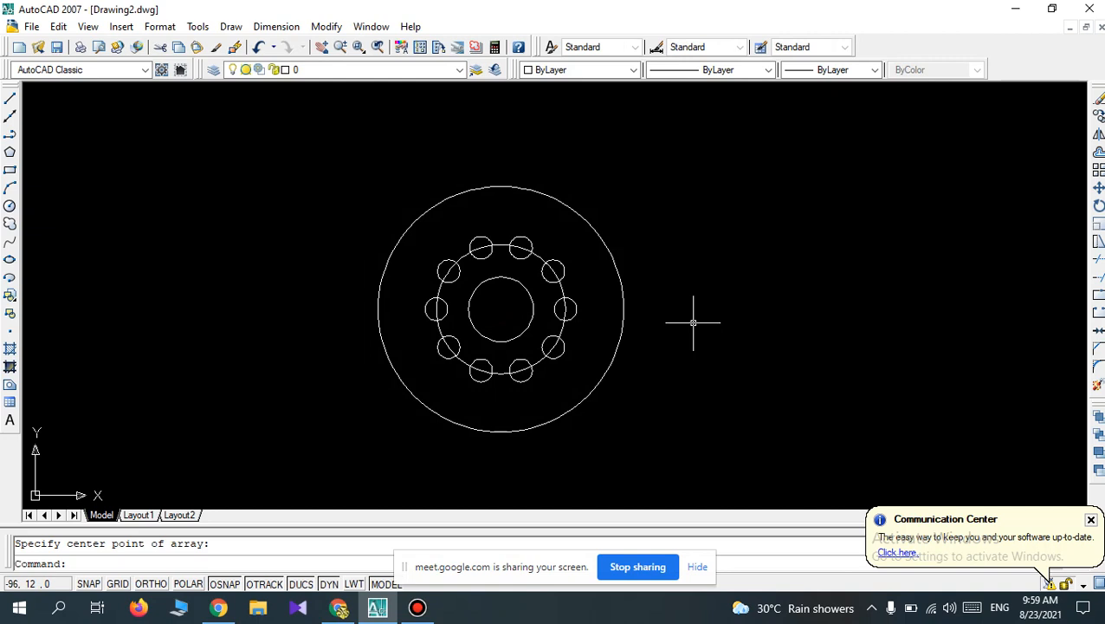
# Undo the last array and set up a polar array of 10 items with a 180-degree fill angle.
pyautogui.hotkey('ctrl', 'z')
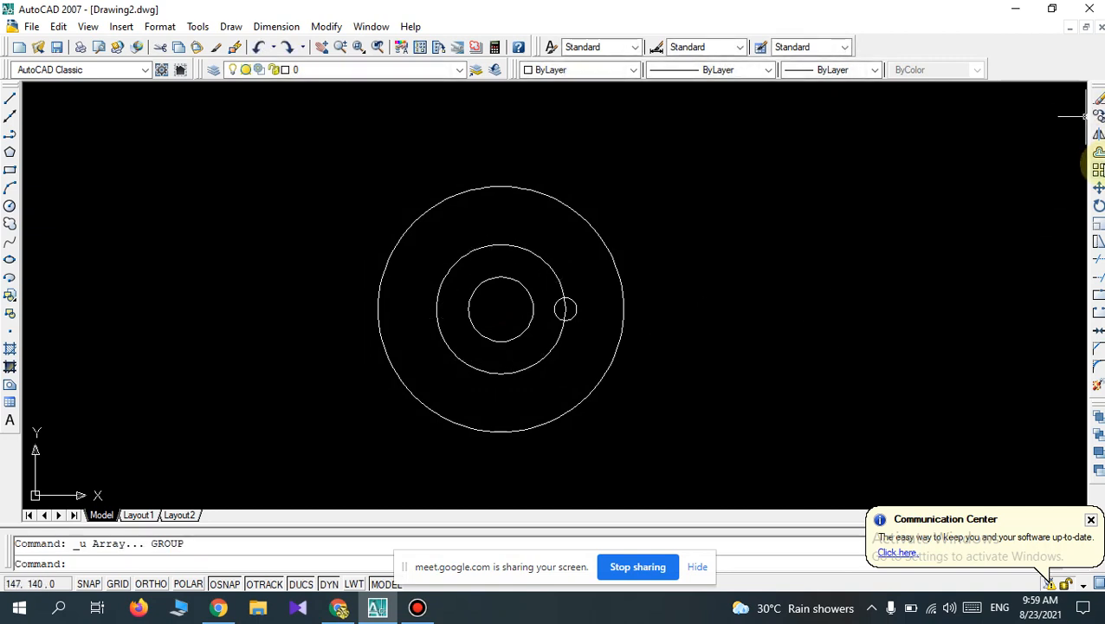
pyautogui.click(1098, 170)
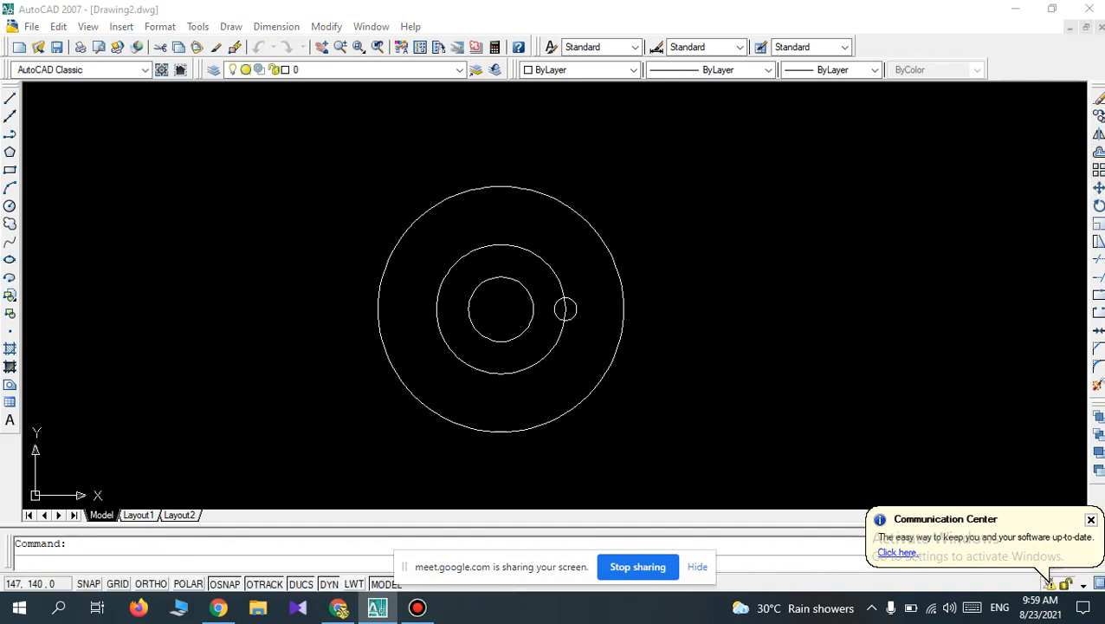
pyautogui.click(536, 310)
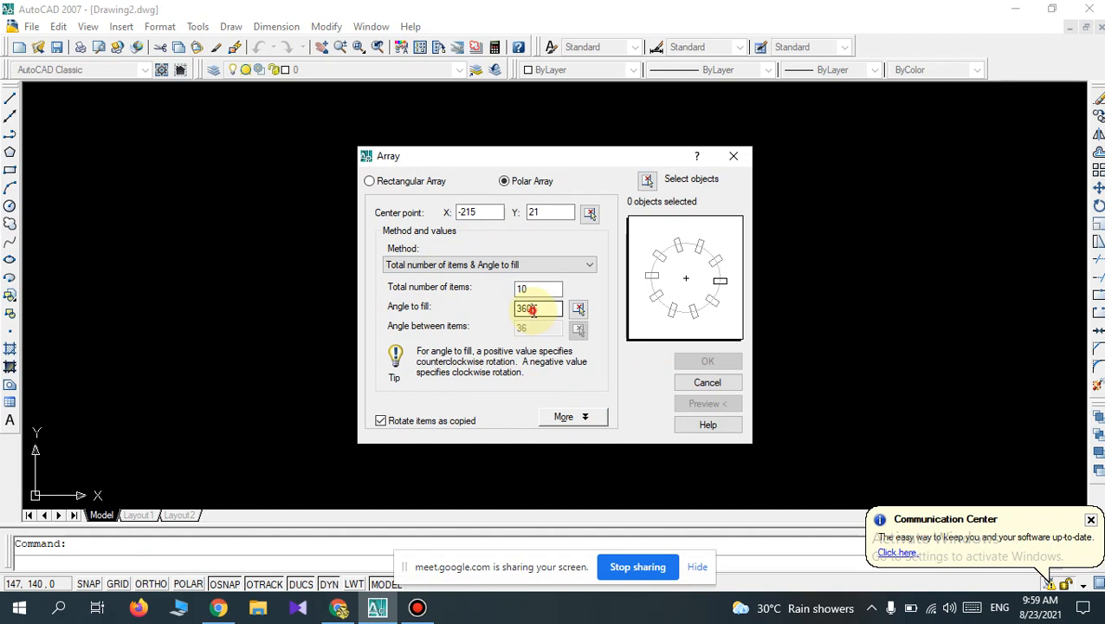
pyautogui.press('BackSpace')
pyautogui.press('BackSpace')
pyautogui.press('BackSpace')
pyautogui.write('180')
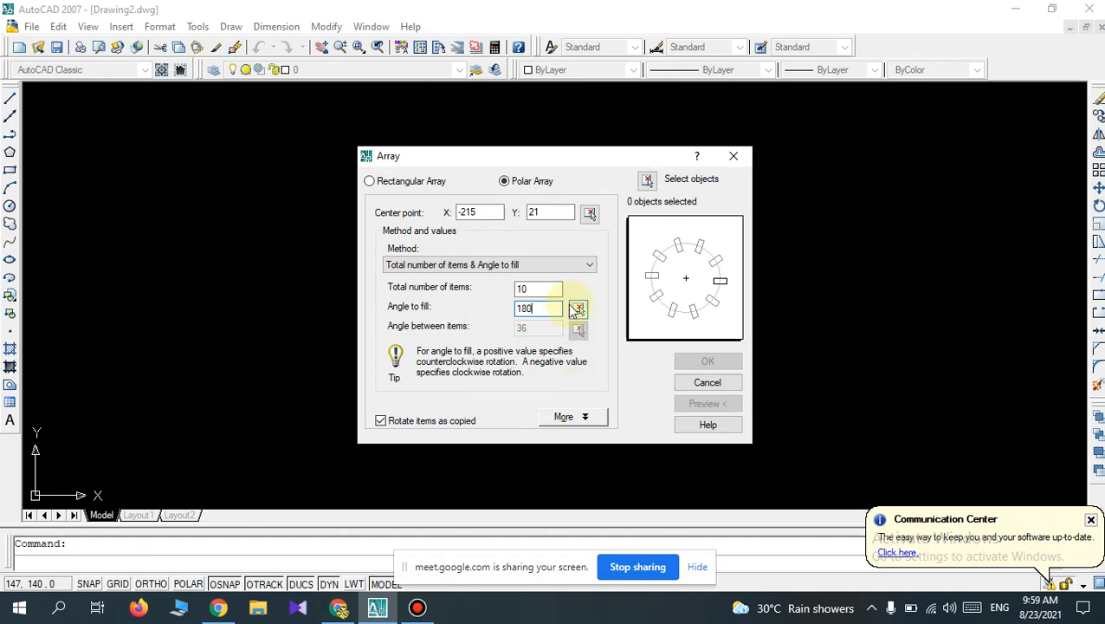
# Array the small circle on the middle circle's right quadrant about the concentric circles' common centre, previewing and accepting the result.
pyautogui.click(648, 180)
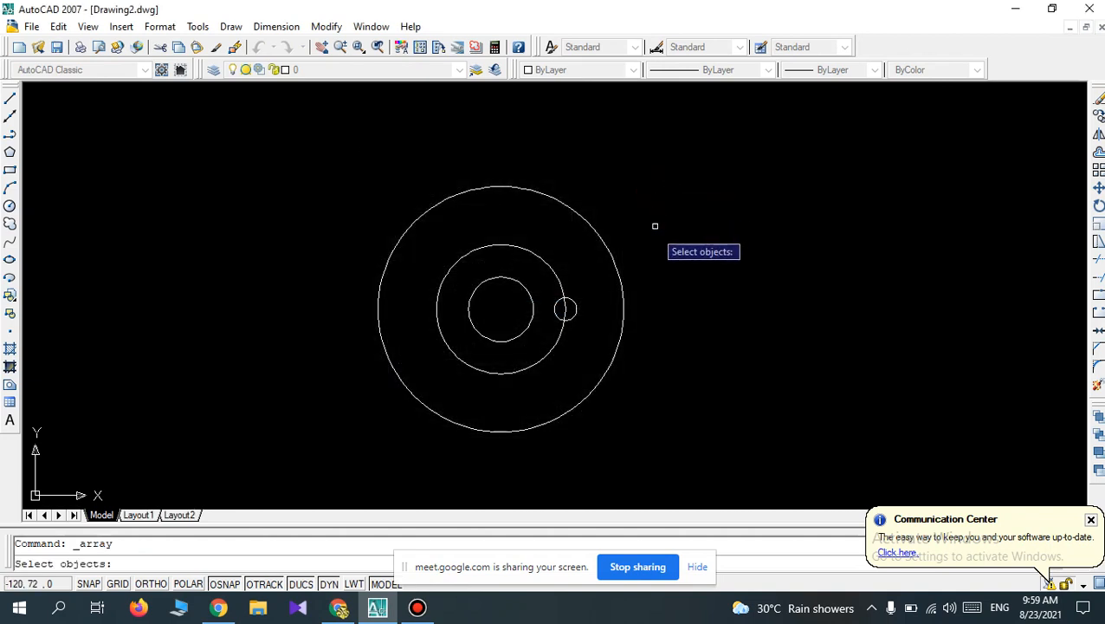
pyautogui.click(565, 308)
pyautogui.press('Return')
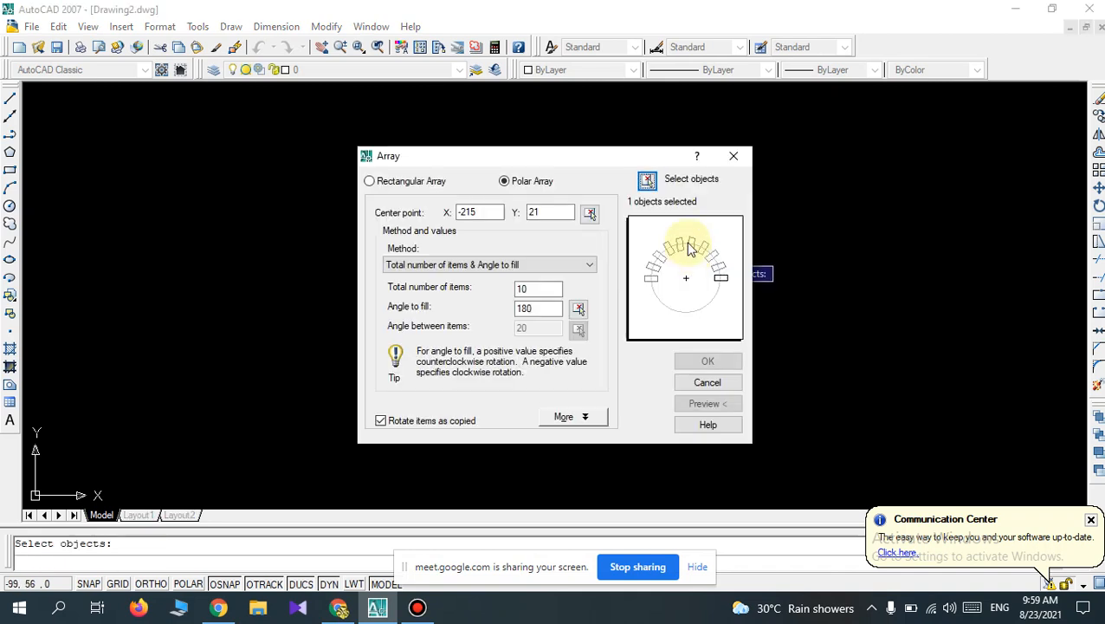
pyautogui.click(589, 212)
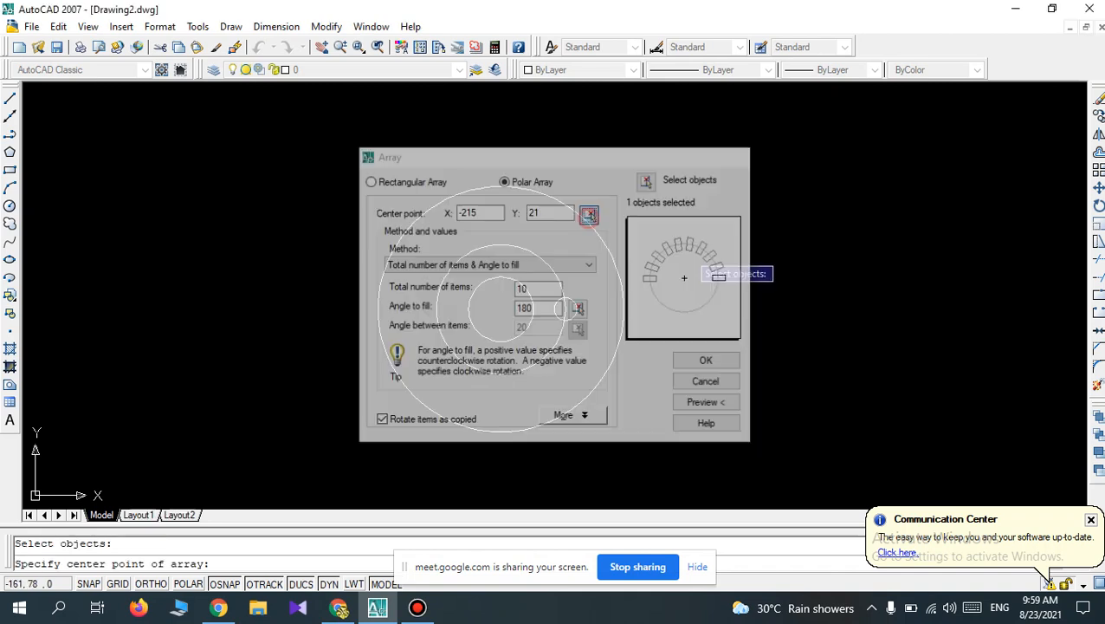
pyautogui.click(501, 310)
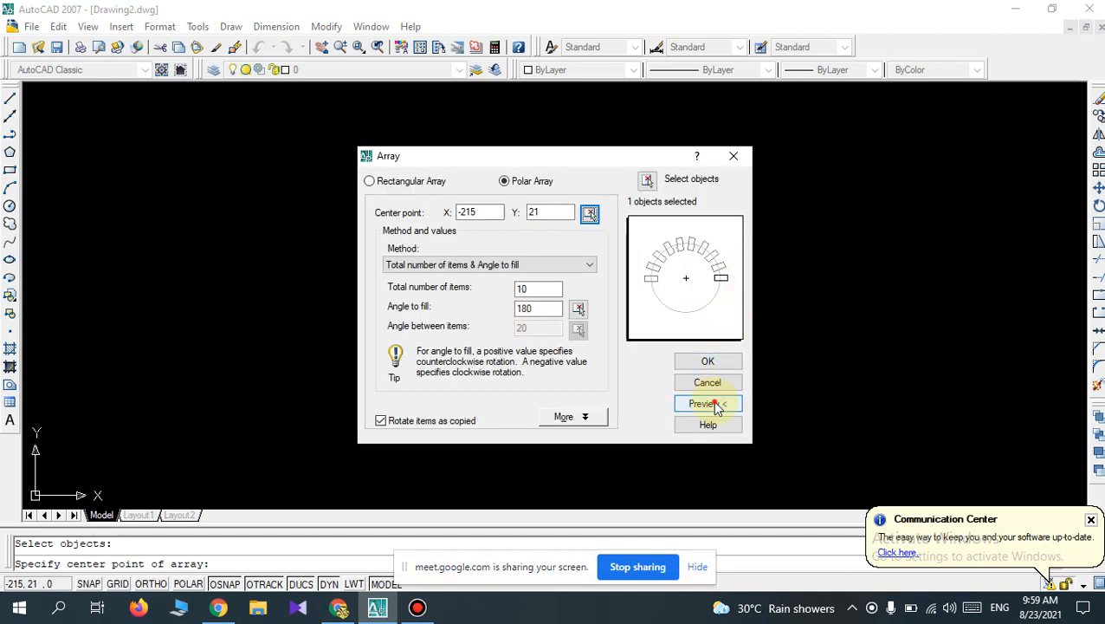
pyautogui.click(712, 404)
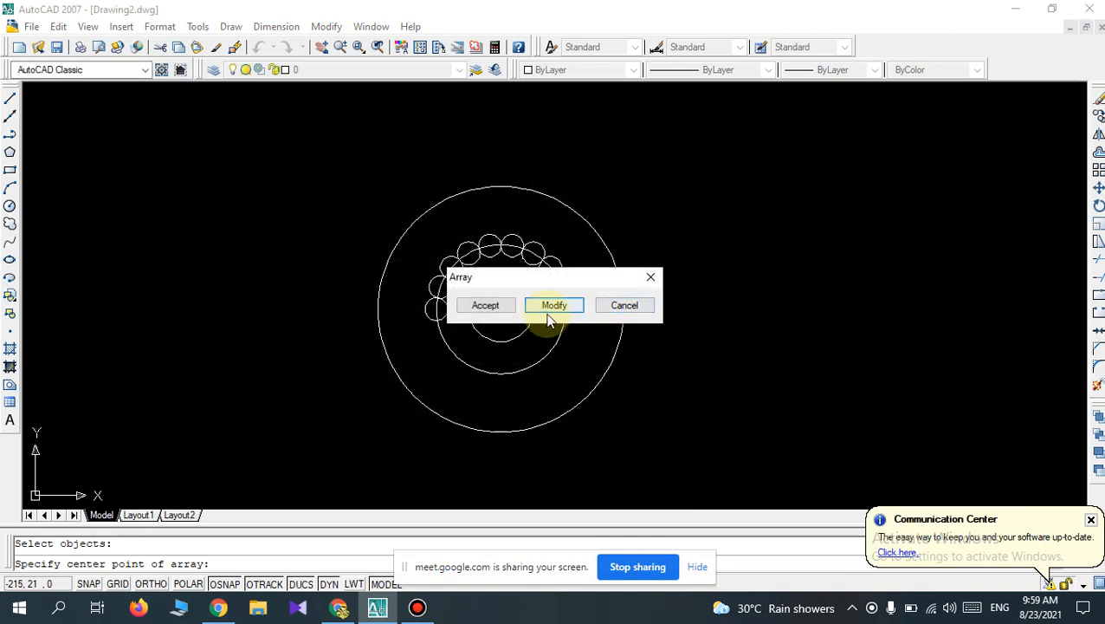
pyautogui.click(486, 306)
pyautogui.scroll(2, 641, 310)
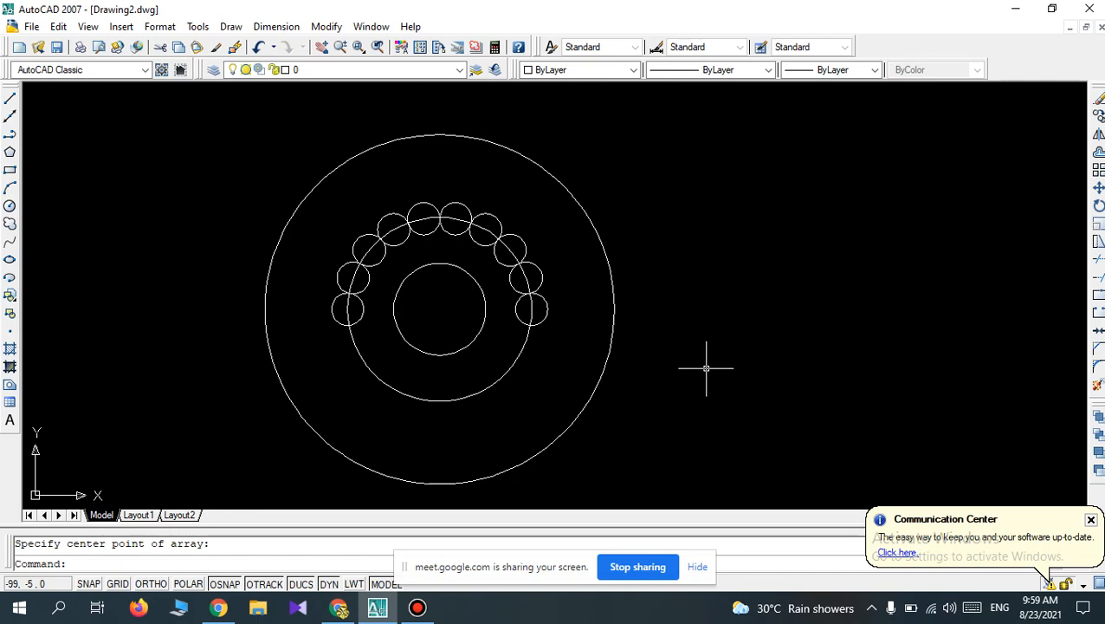
pyautogui.click(1096, 170)
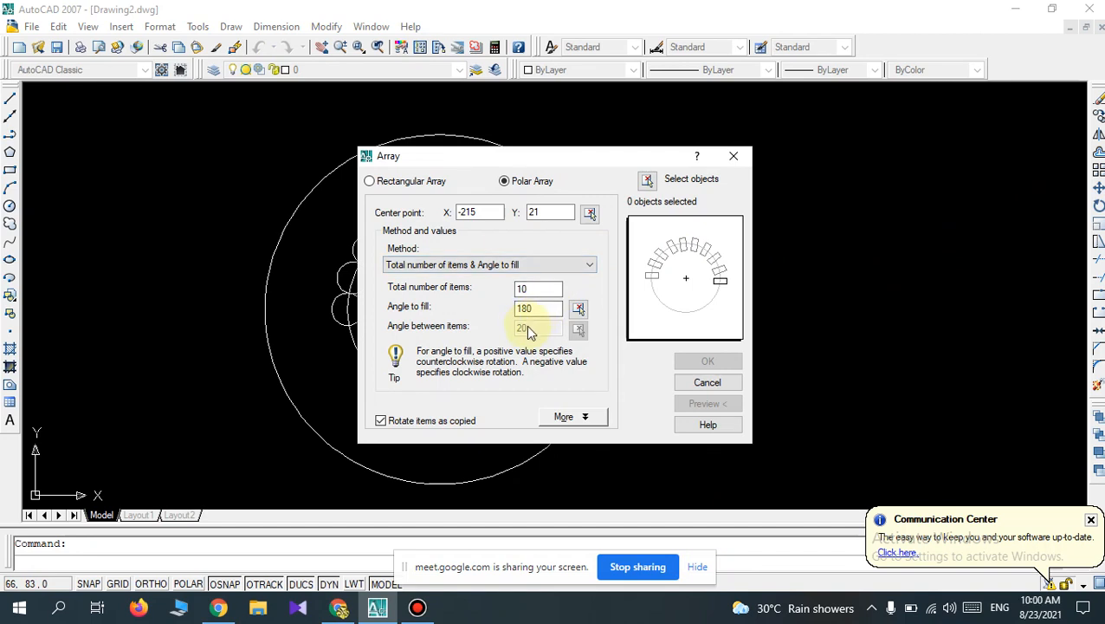
pyautogui.click(735, 161)
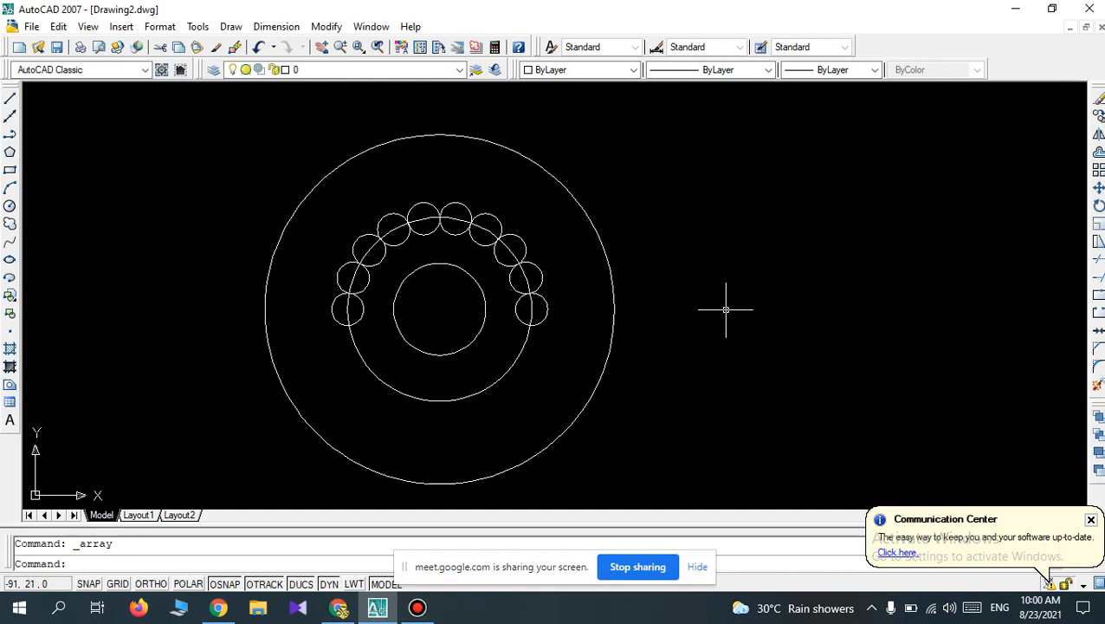
pyautogui.scroll(-2, 726, 309)
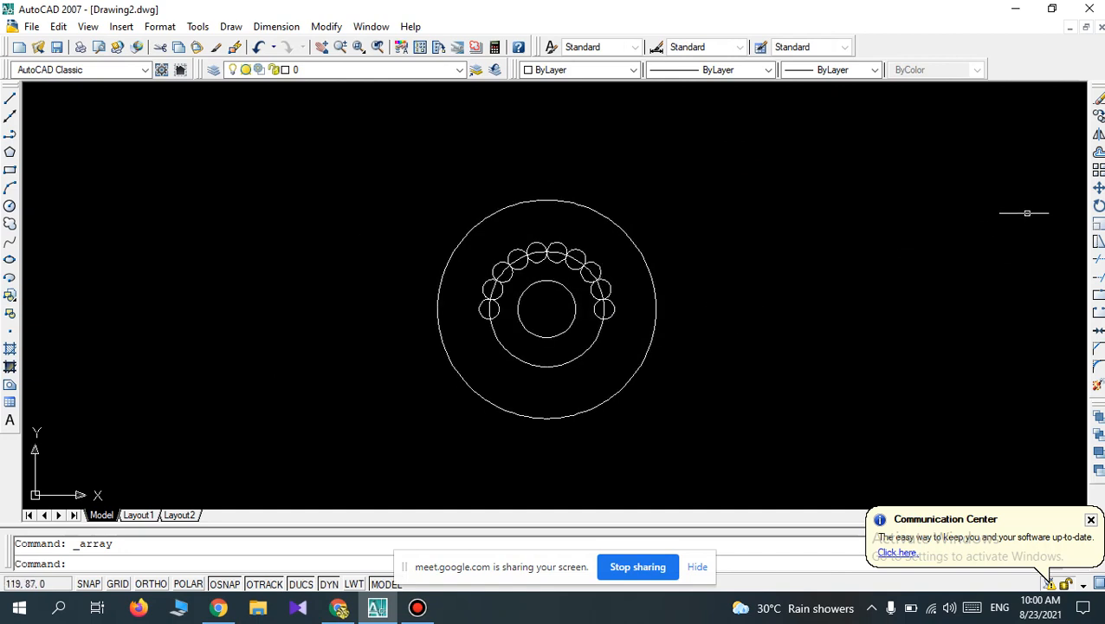
# Move all the circles together to the left, using their common centre as the base point.
pyautogui.click(1097, 189)
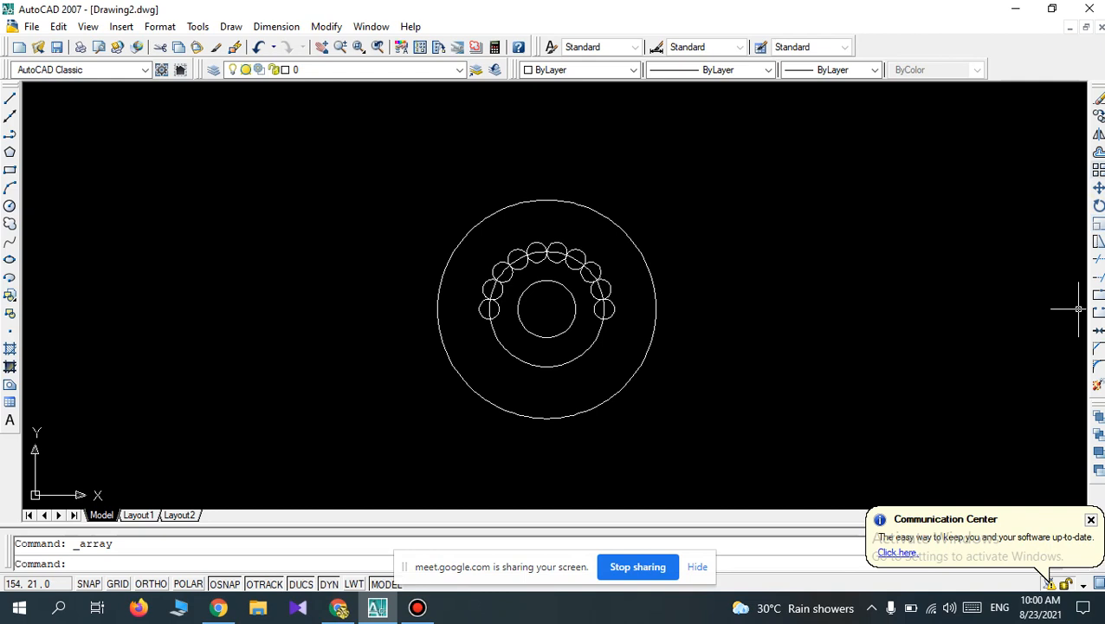
pyautogui.click(1098, 189)
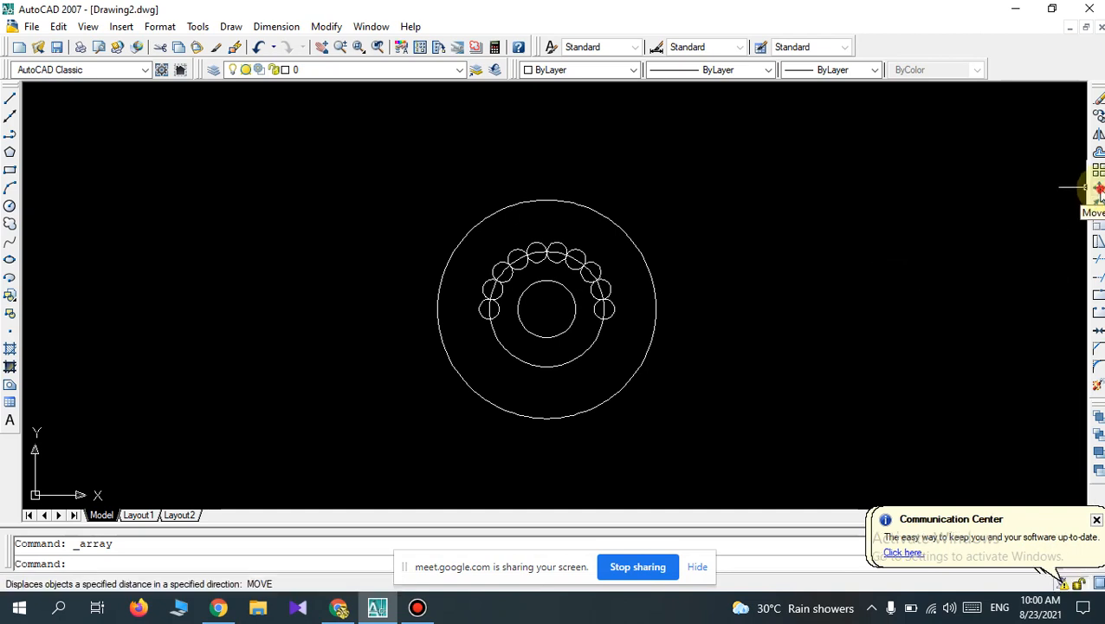
pyautogui.click(1098, 188)
pyautogui.click(717, 433)
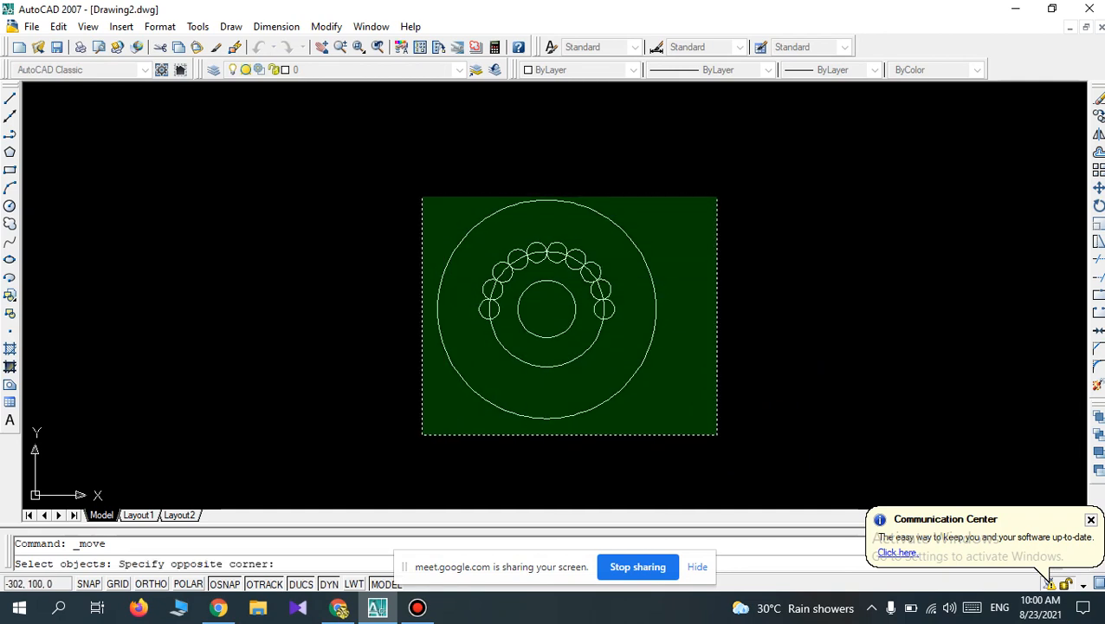
pyautogui.click(407, 176)
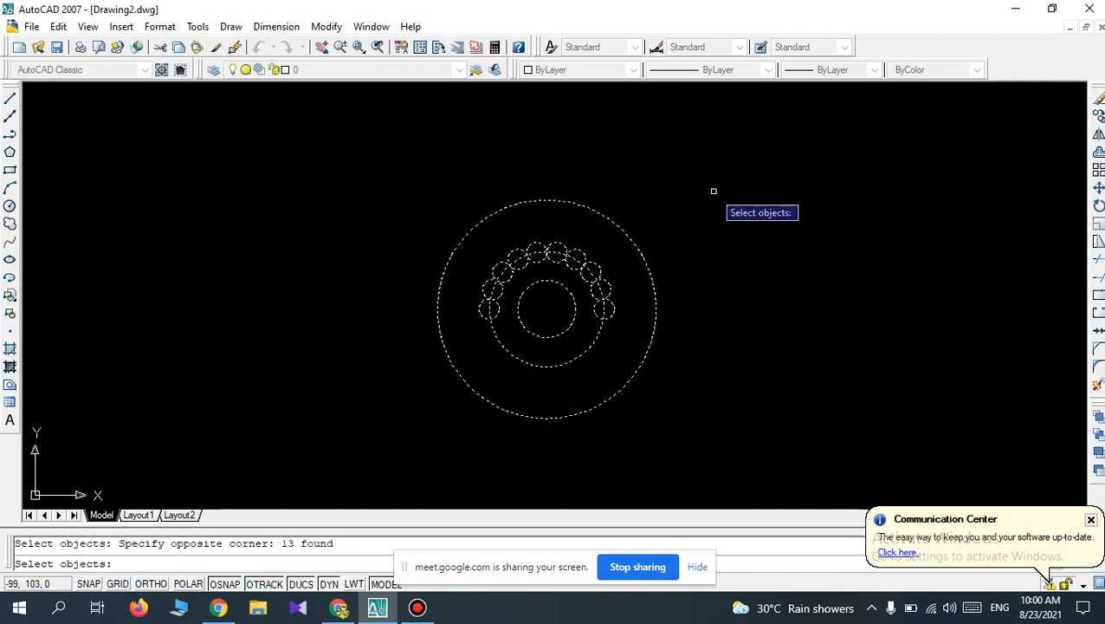
pyautogui.press('Return')
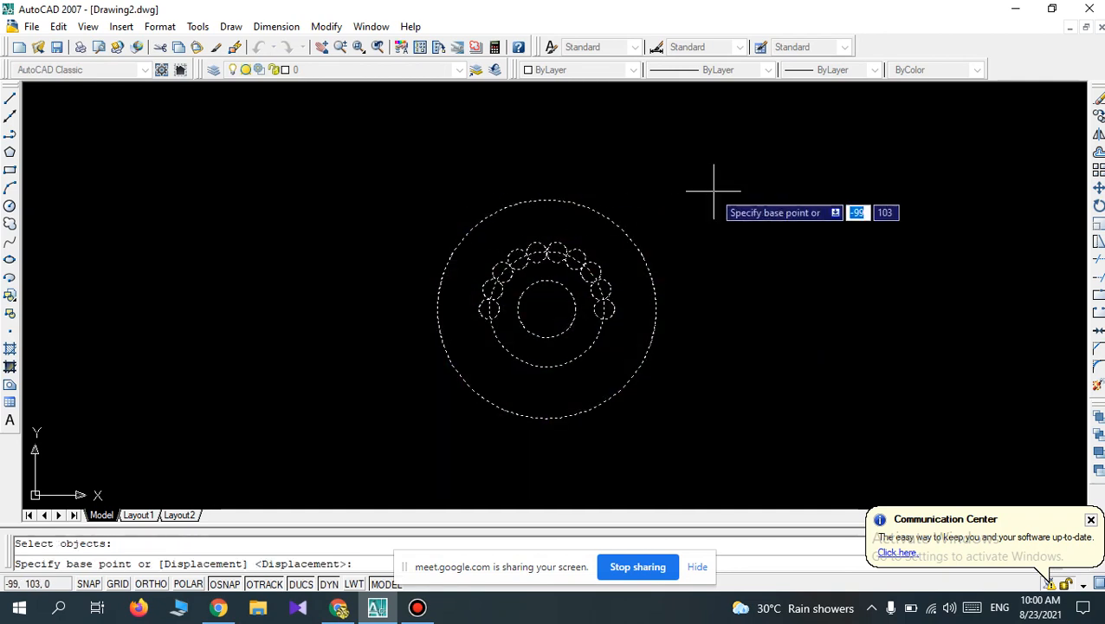
pyautogui.click(553, 315)
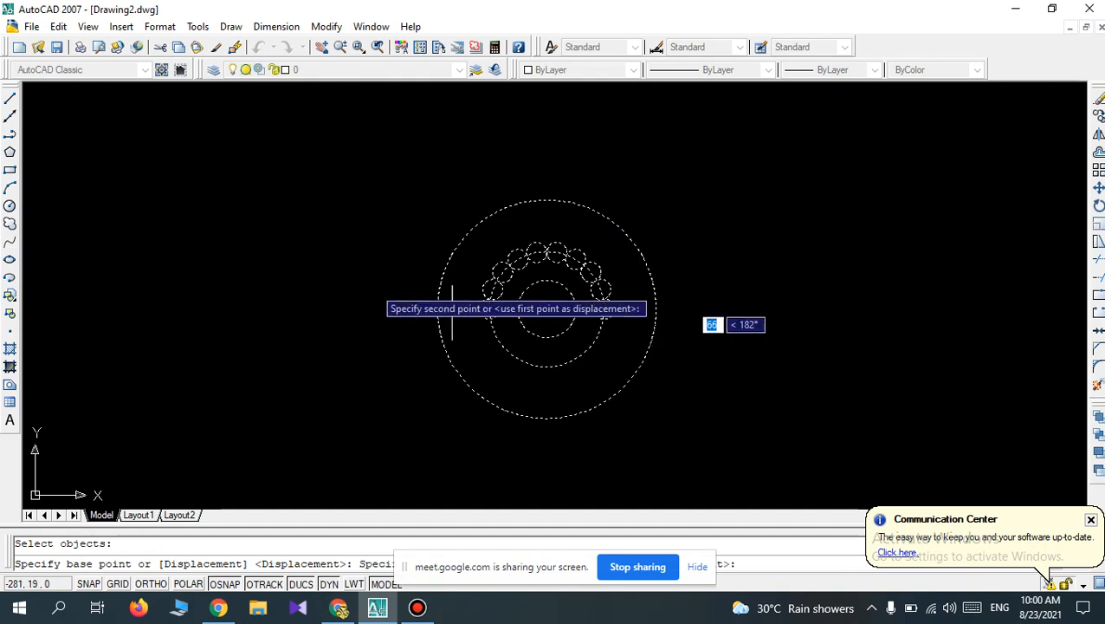
pyautogui.click(145, 298)
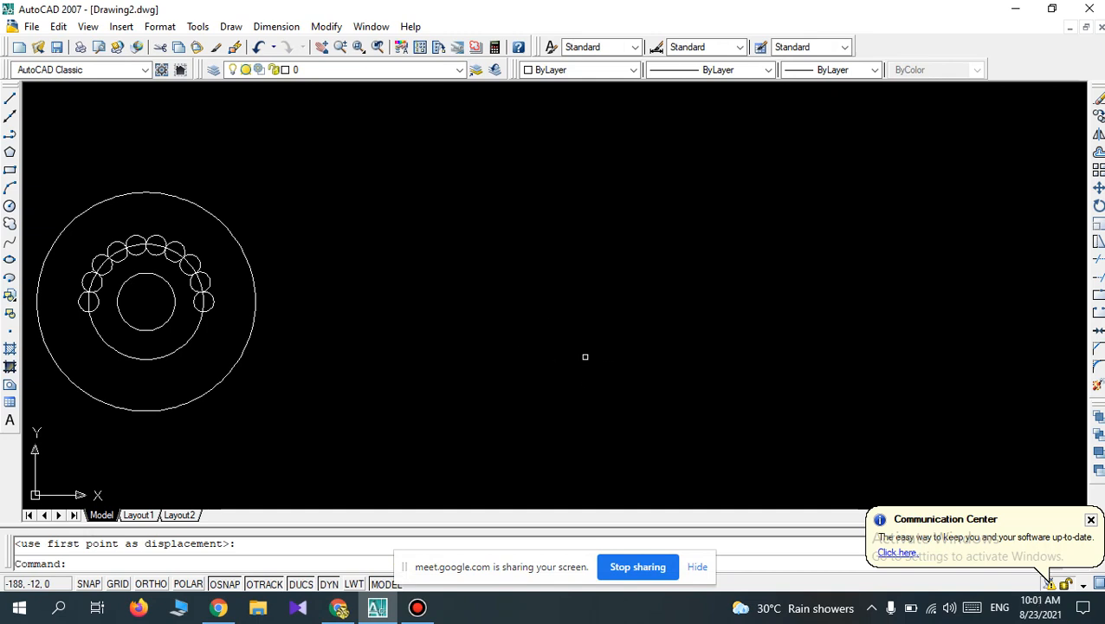
# Erase everything in the drawing and draw a 40 by 40 mm square with the Rectangle command.
pyautogui.hotkey('ctrl', 'a')
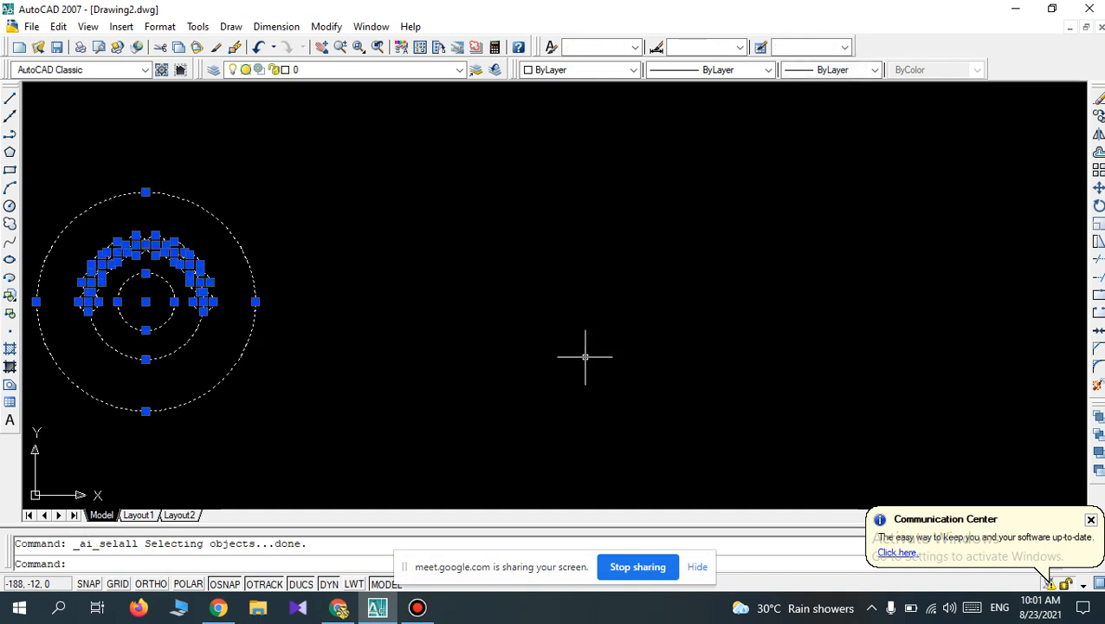
pyautogui.press('Delete')
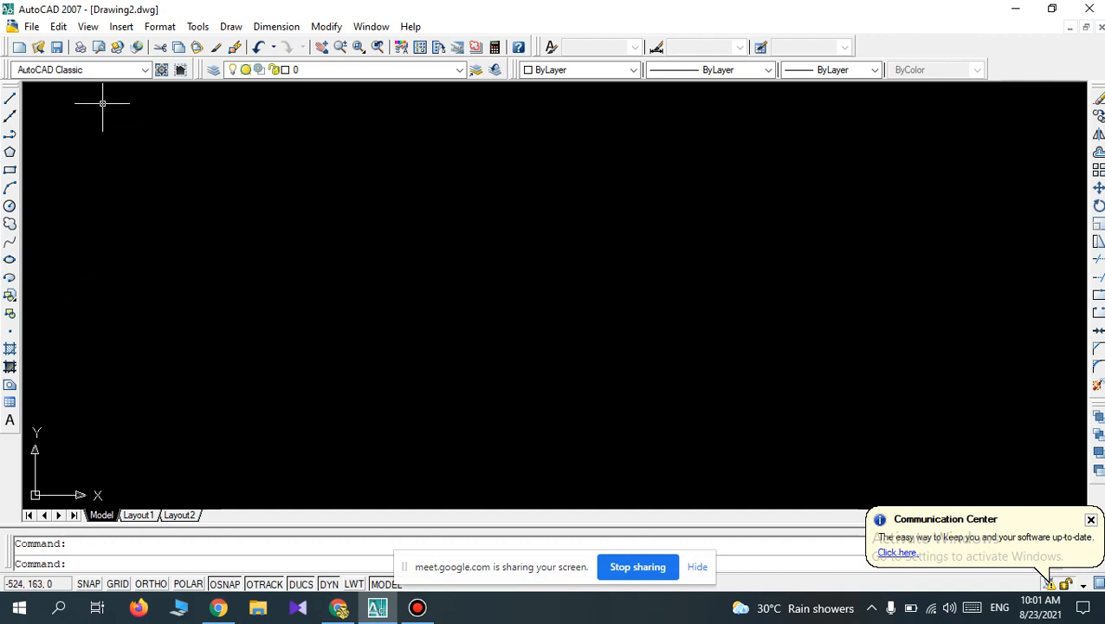
pyautogui.click(9, 170)
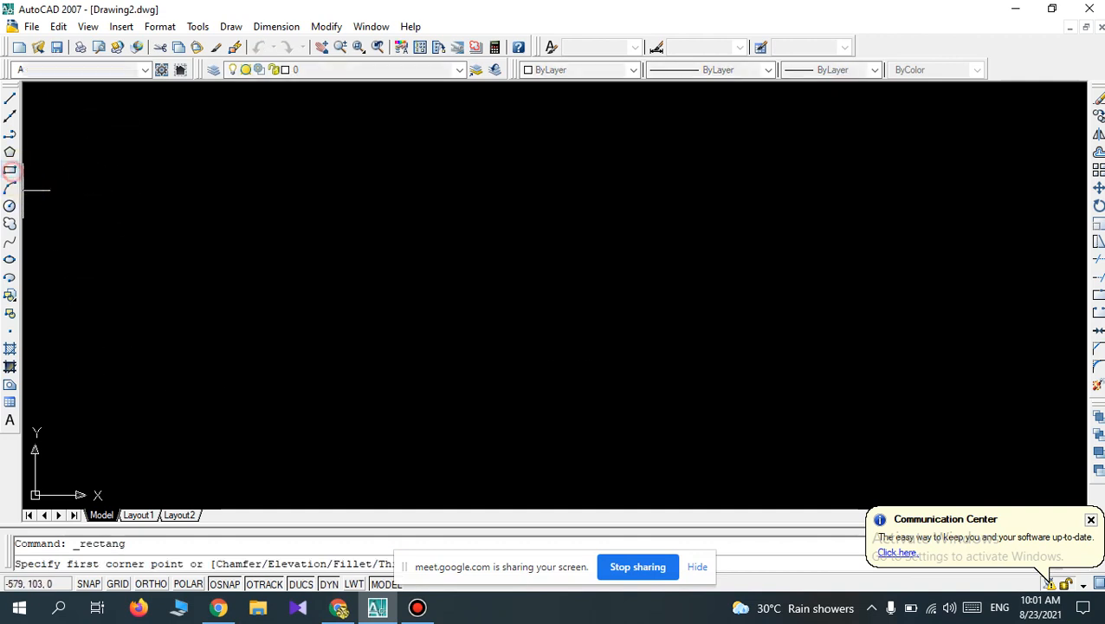
pyautogui.click(443, 351)
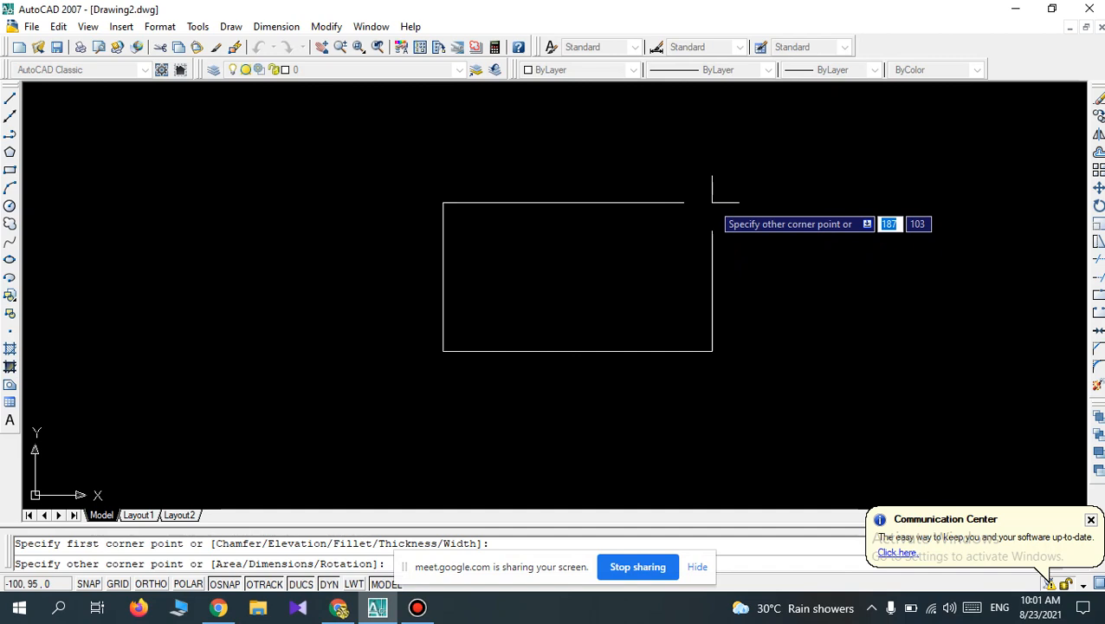
pyautogui.write('40')
pyautogui.press('Tab')
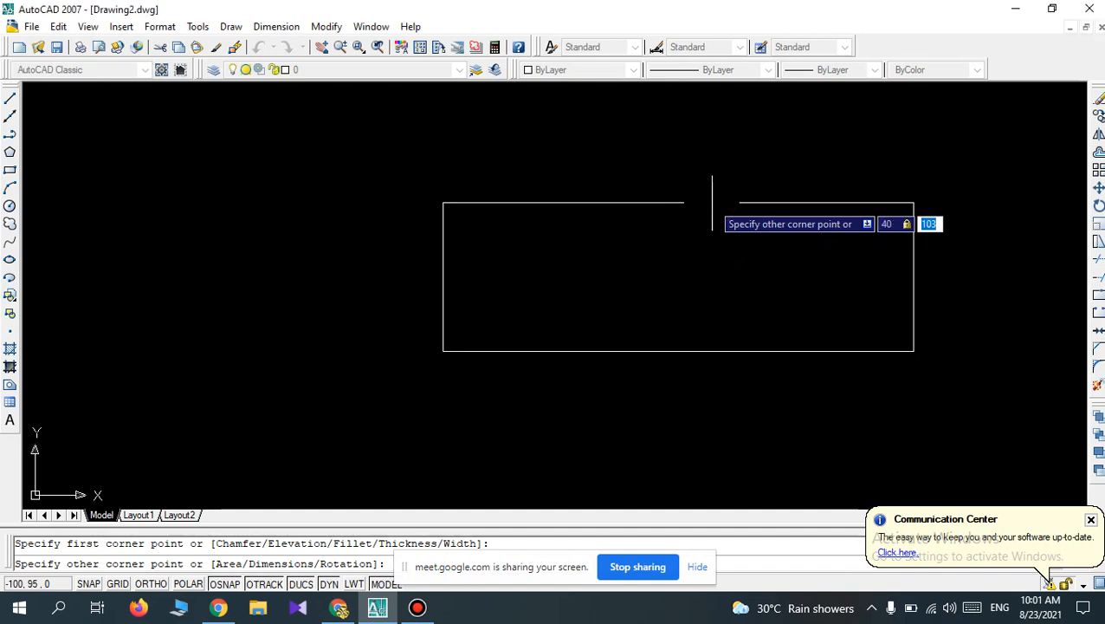
pyautogui.write('40')
pyautogui.press('Return')
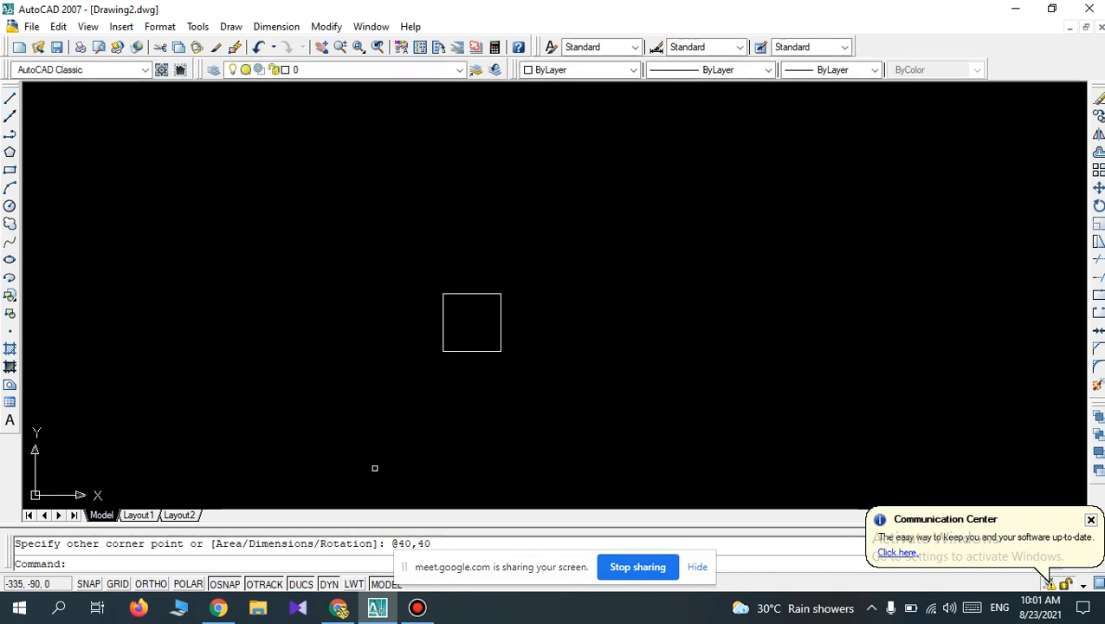
pyautogui.scroll(3, 508, 378)
pyautogui.scroll(4, 341, 199)
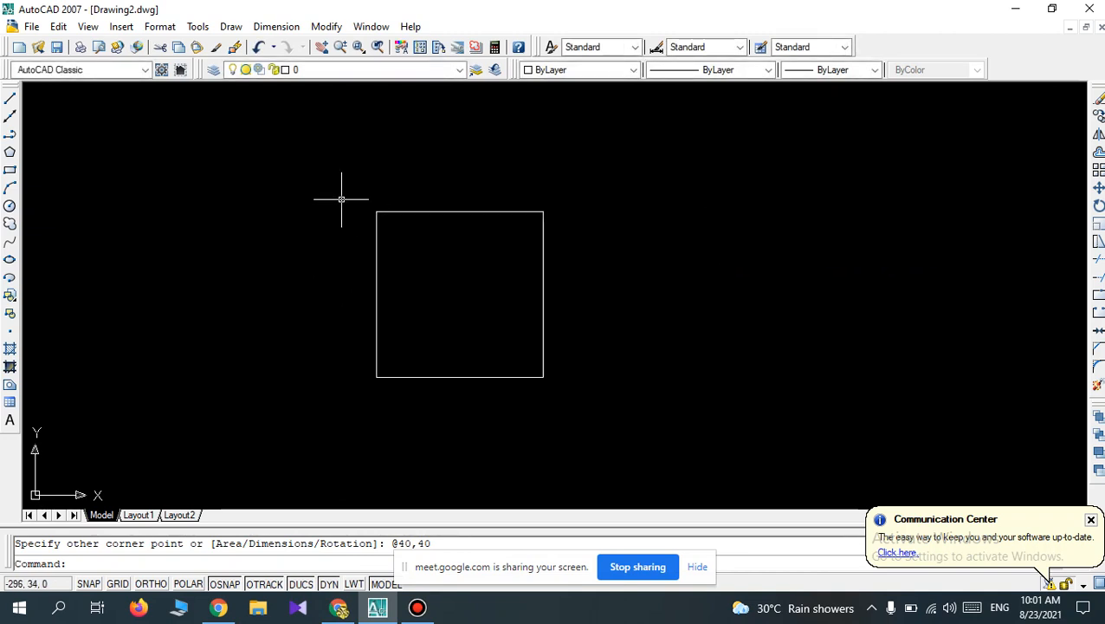
pyautogui.scroll(-2, 341, 200)
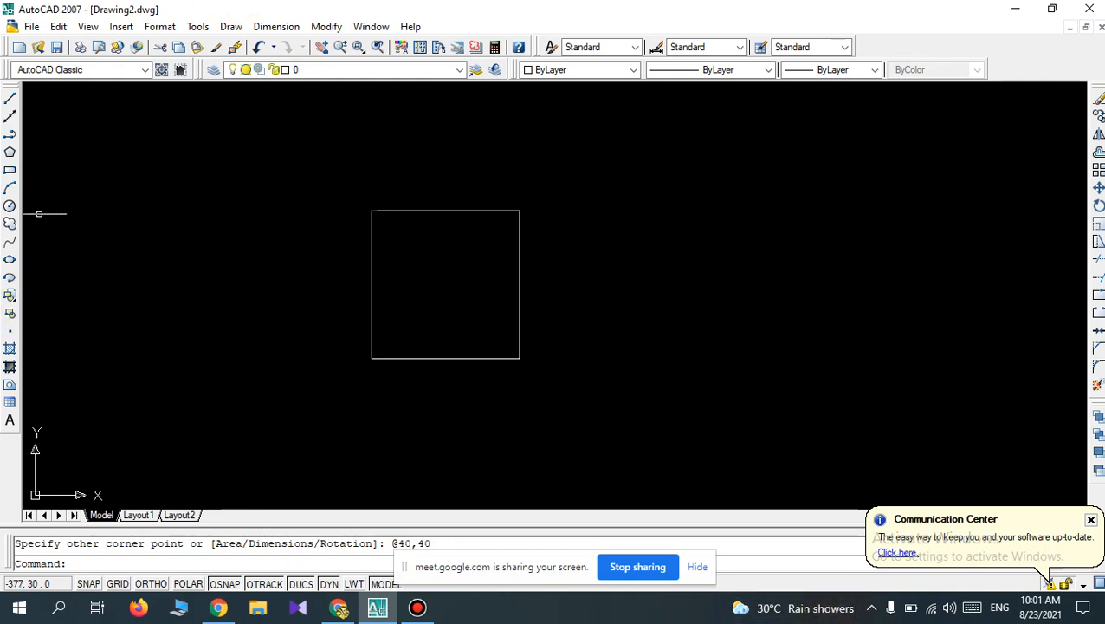
# Leave the Circle command, display the Object Snap toolbar and place it clear of the square.
pyautogui.click(10, 205)
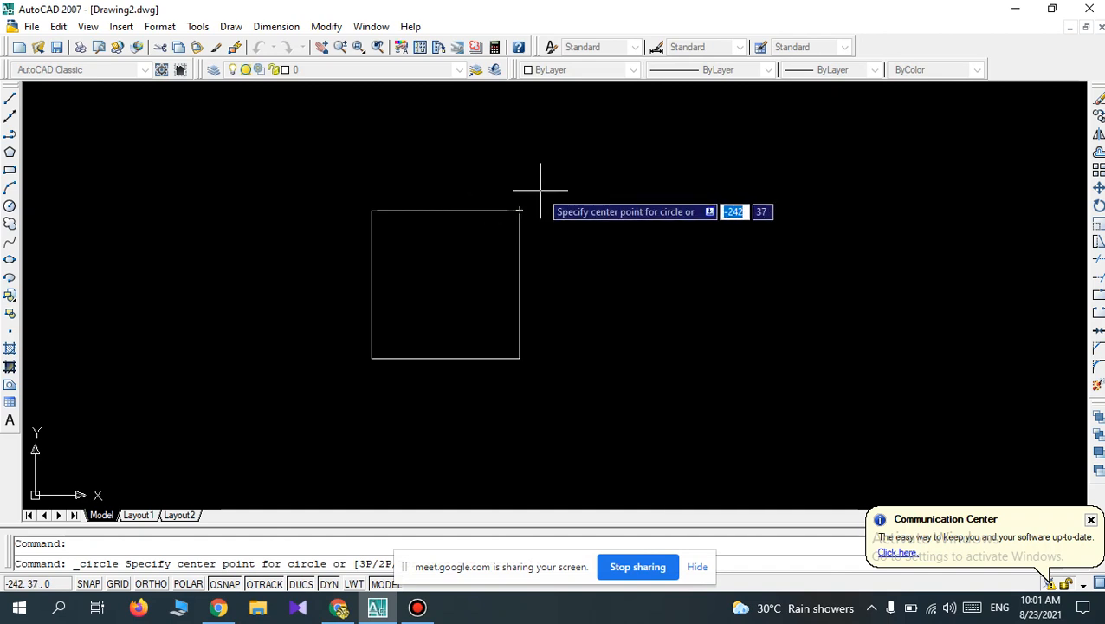
pyautogui.press('Escape')
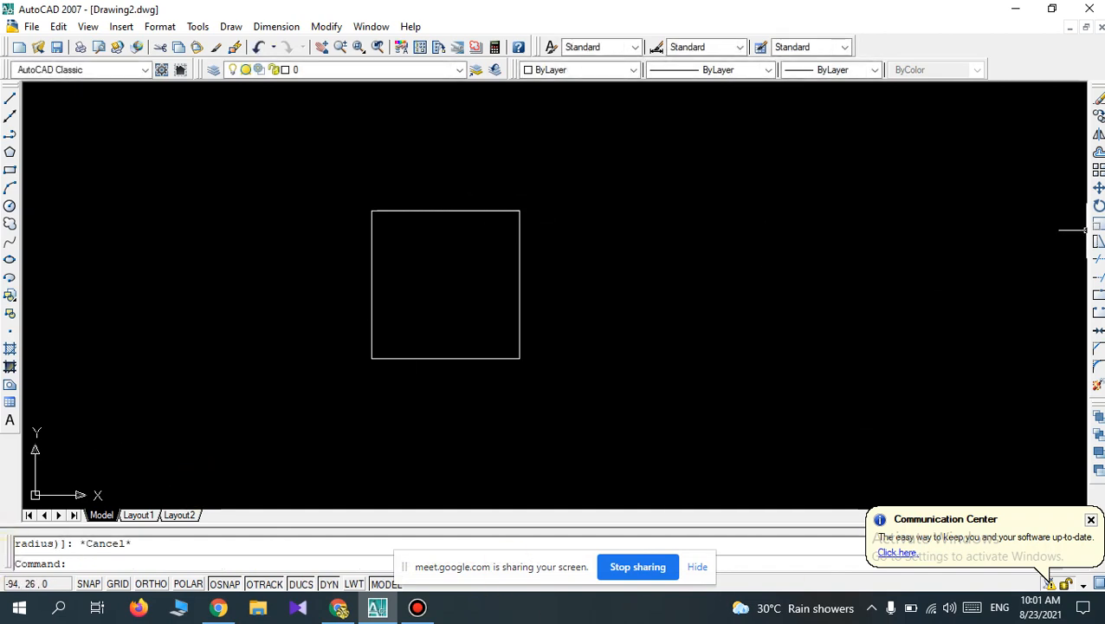
pyautogui.rightClick(997, 50)
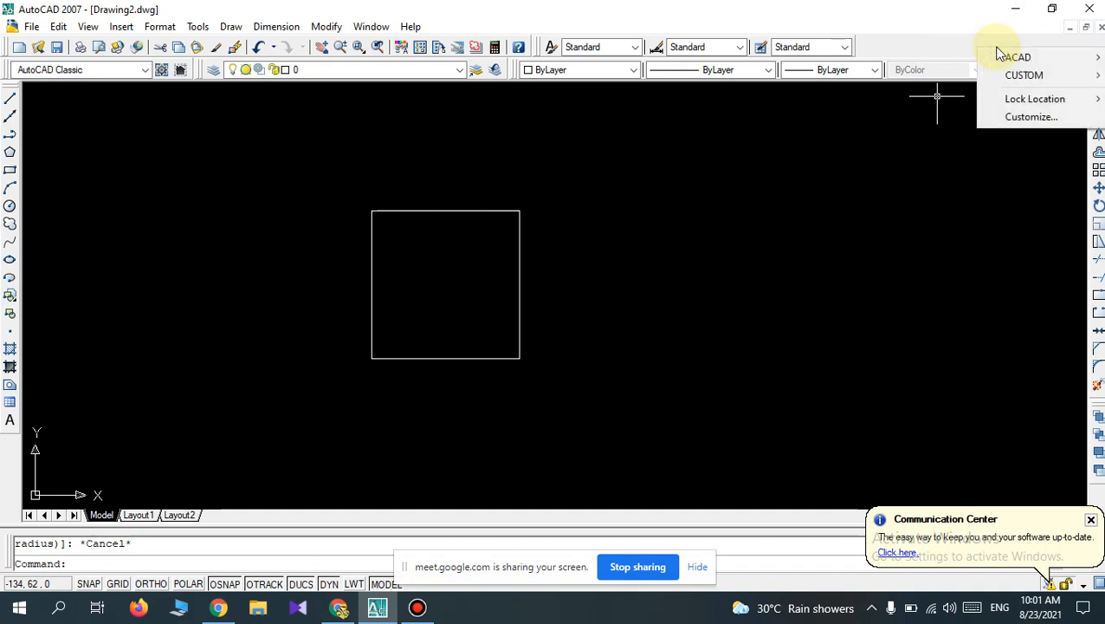
pyautogui.click(1004, 59)
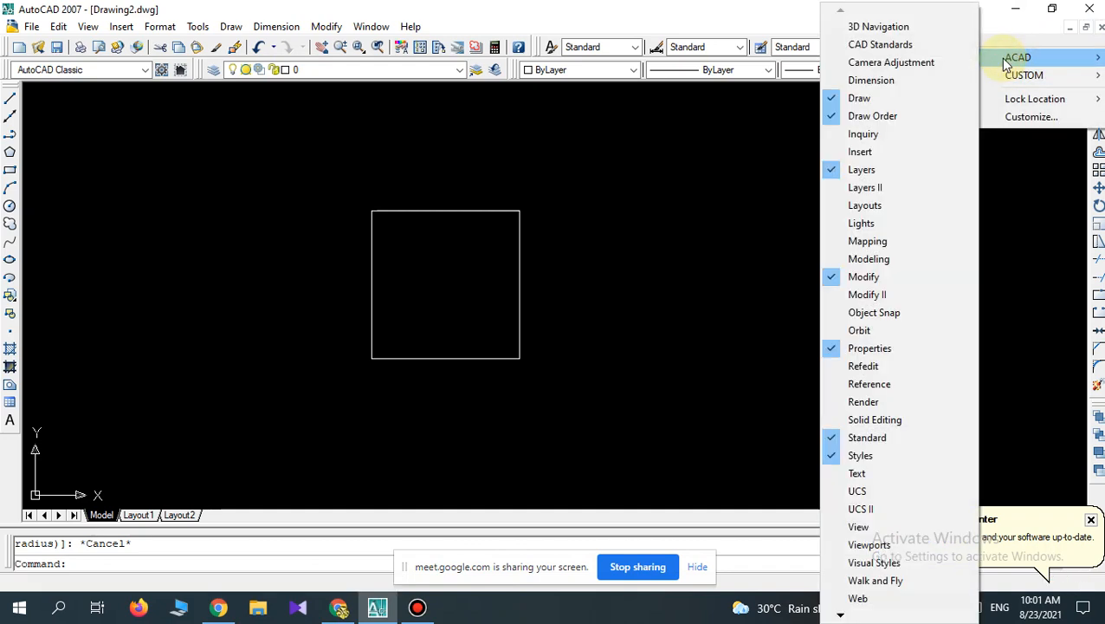
pyautogui.click(906, 317)
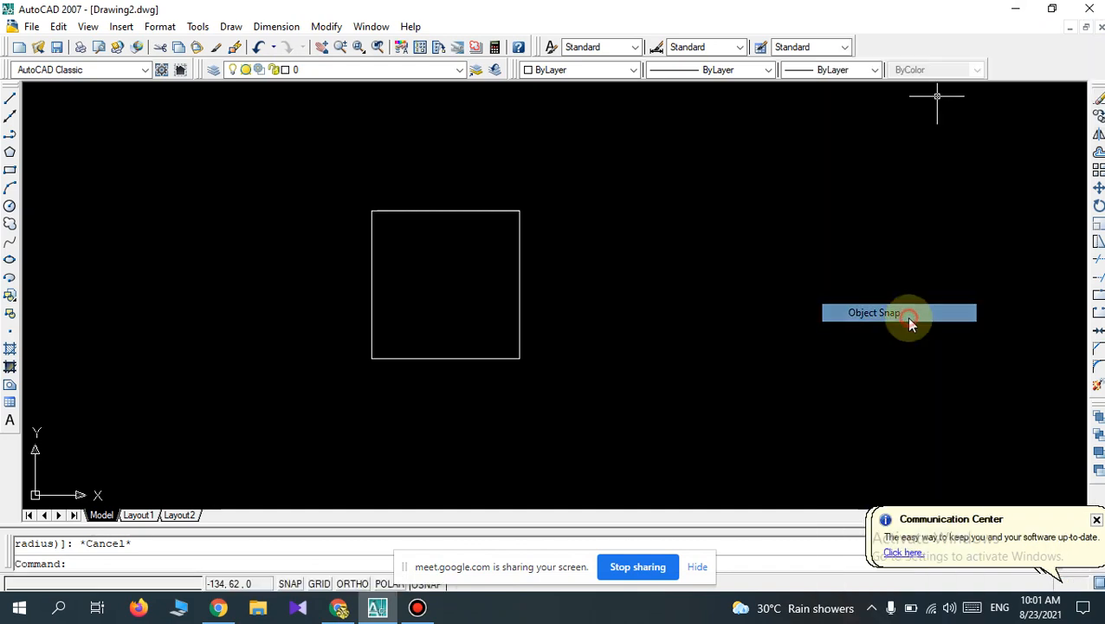
pyautogui.click(314, 185)
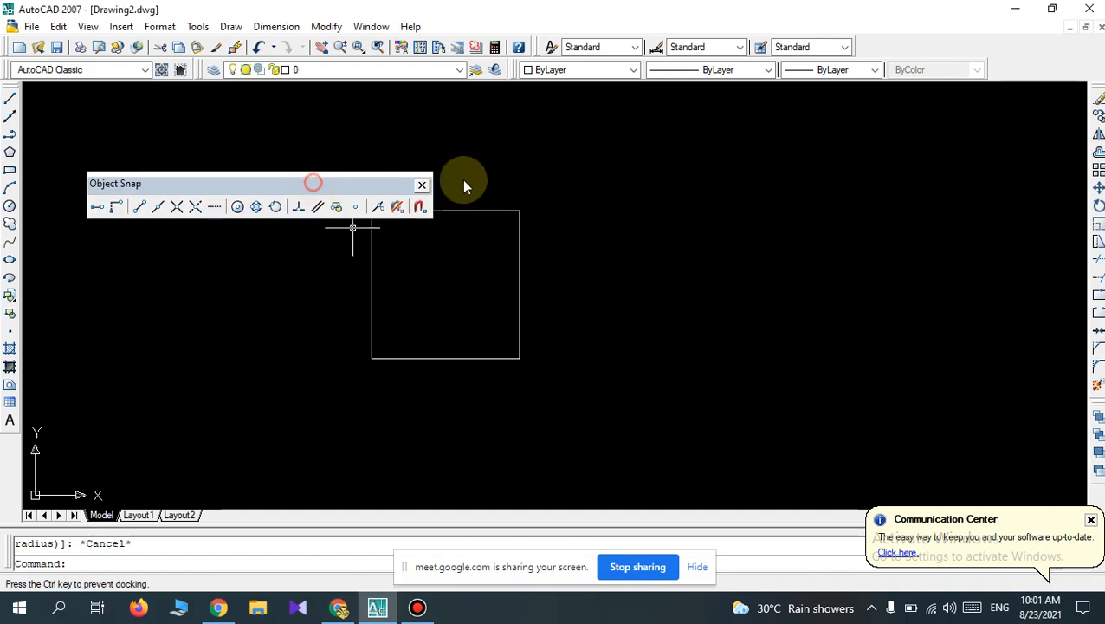
pyautogui.moveTo(913, 120); pyautogui.dragTo(914, 119)
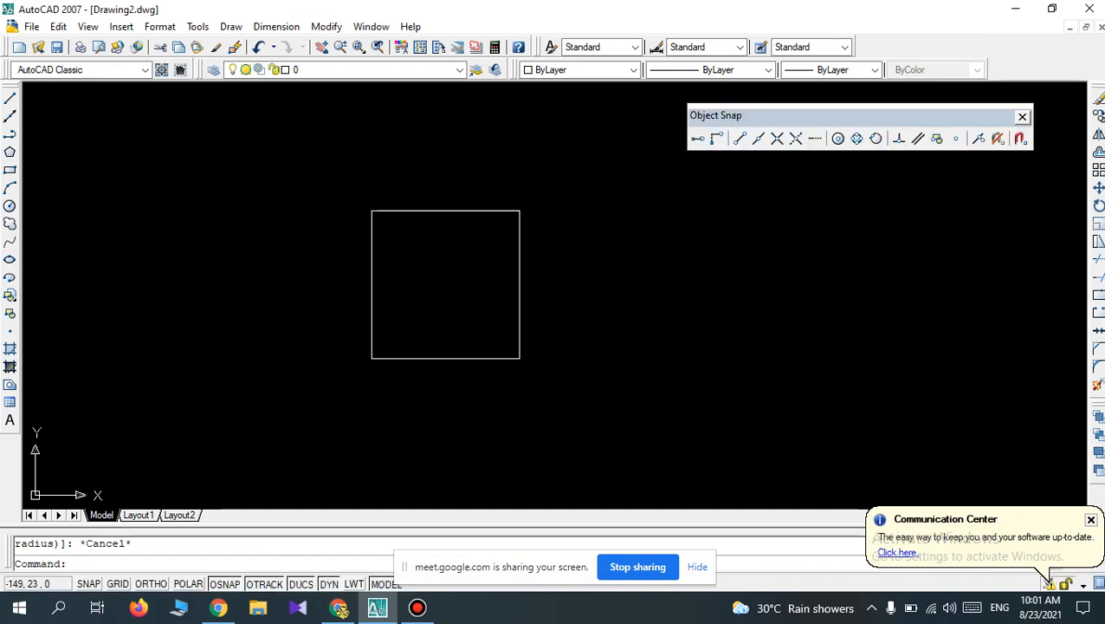
# Draw a circle of radius 20 mm centred on the midpoint of the square's top edge.
pyautogui.click(9, 206)
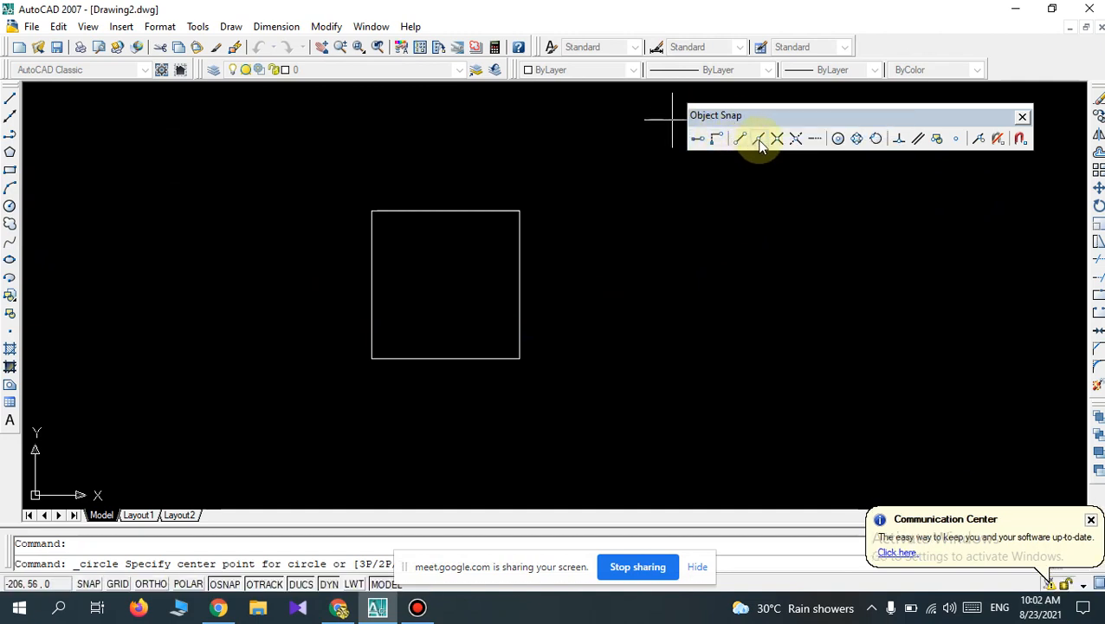
pyautogui.click(759, 141)
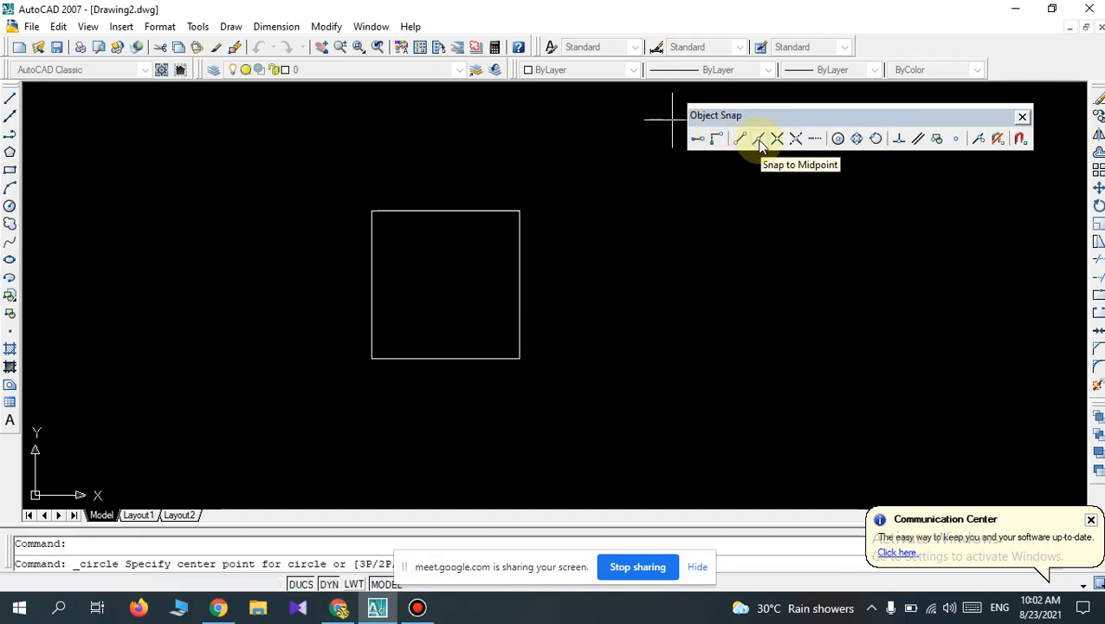
pyautogui.click(445, 211)
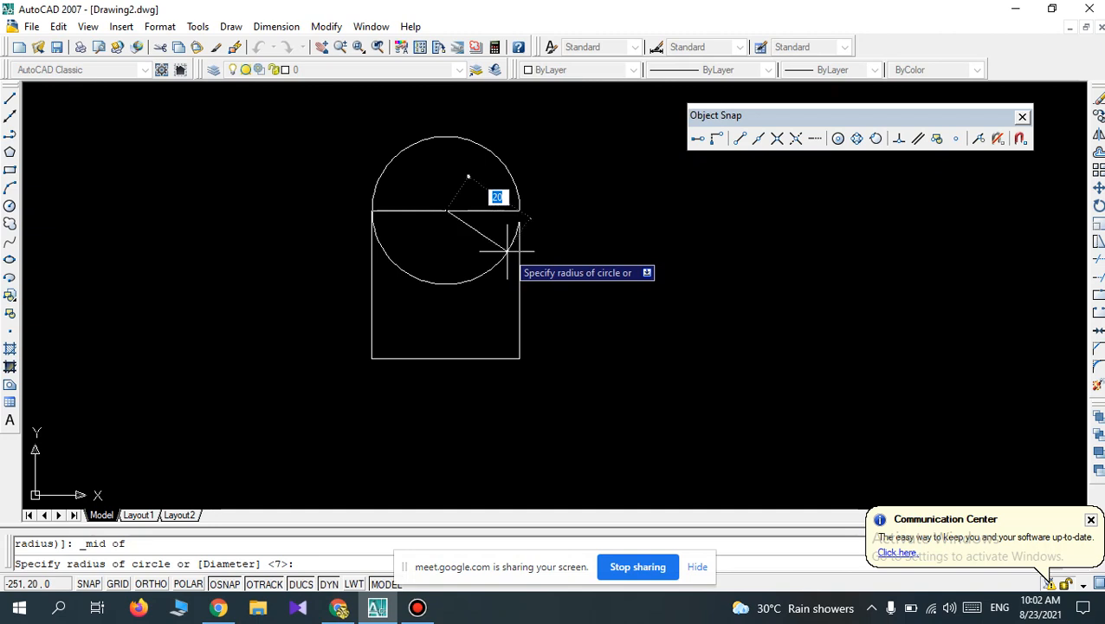
pyautogui.write('20')
pyautogui.press('Return')
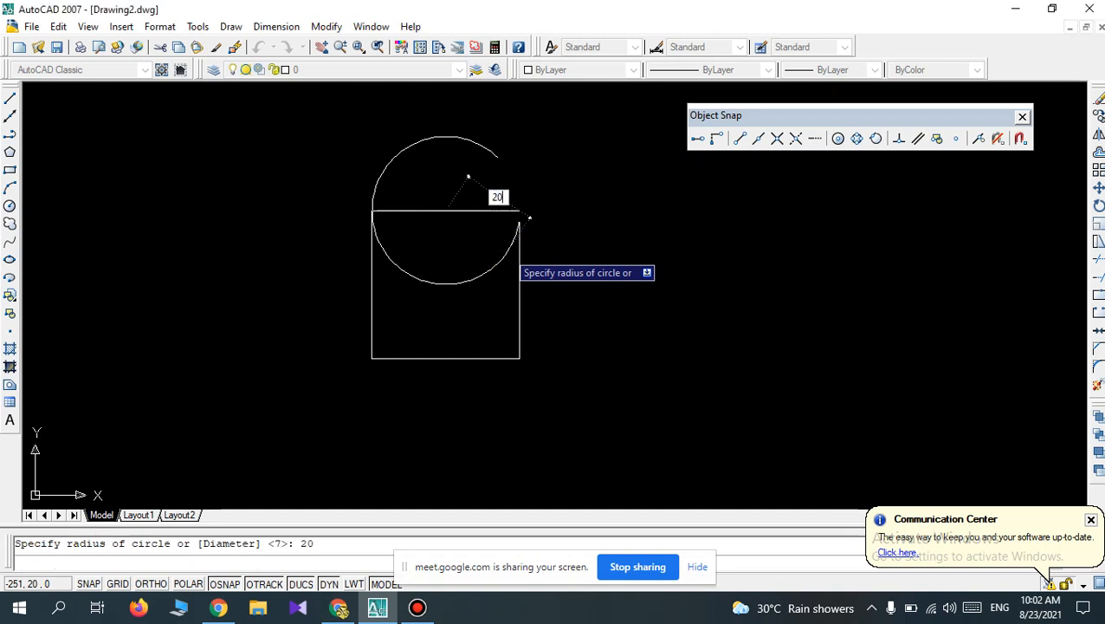
# Draw a circle of radius 20 mm centred on the midpoint of the square's right edge, and close the Object Snap toolbar.
pyautogui.press('Return')
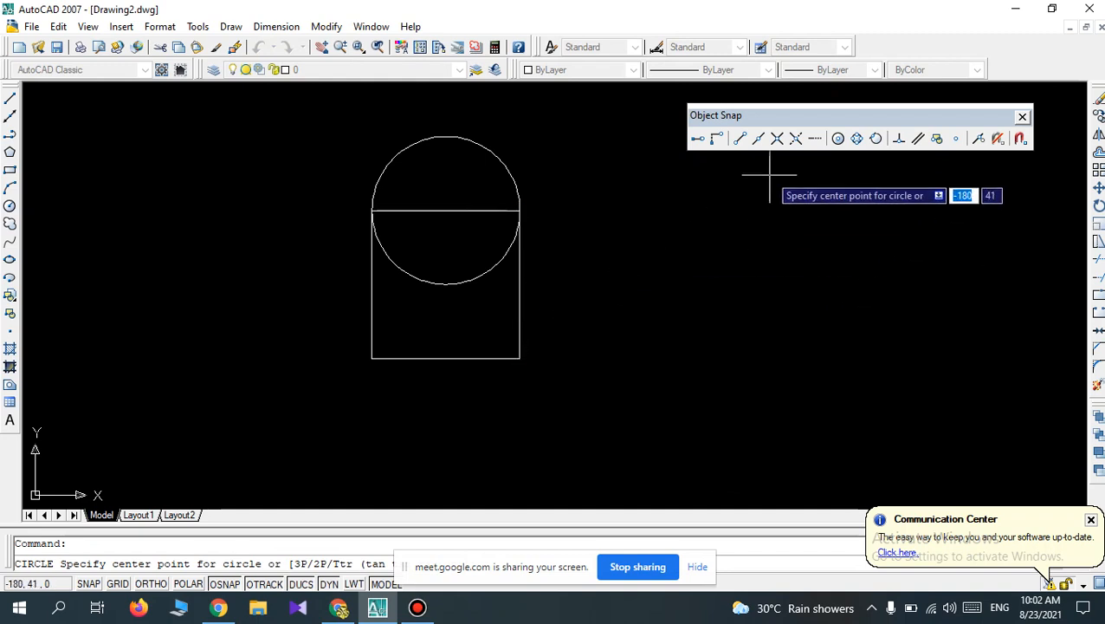
pyautogui.click(759, 140)
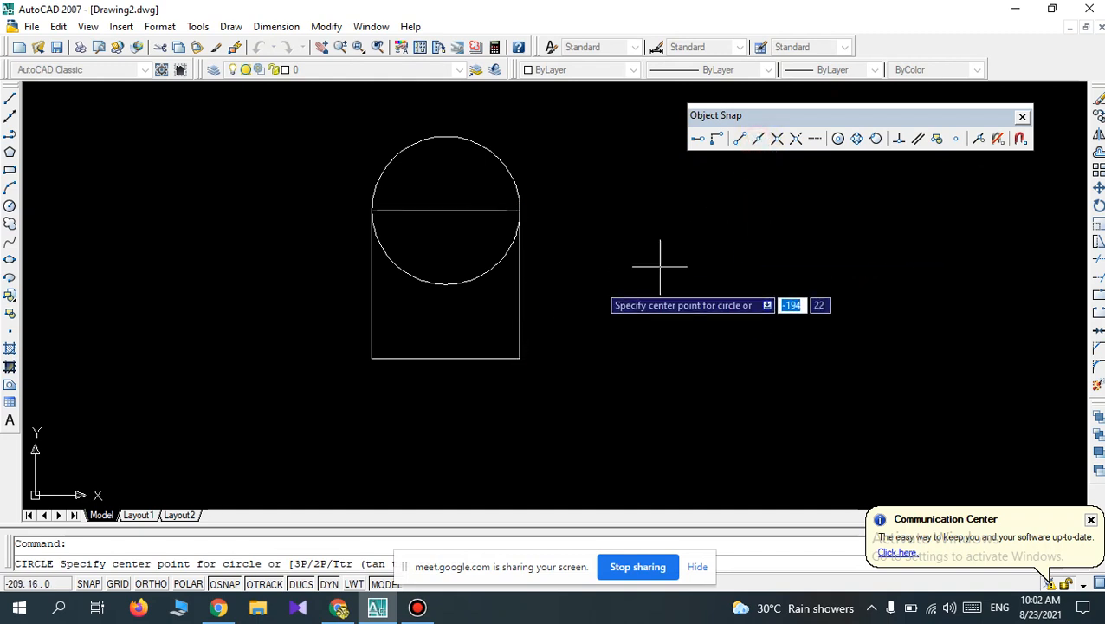
pyautogui.click(519, 285)
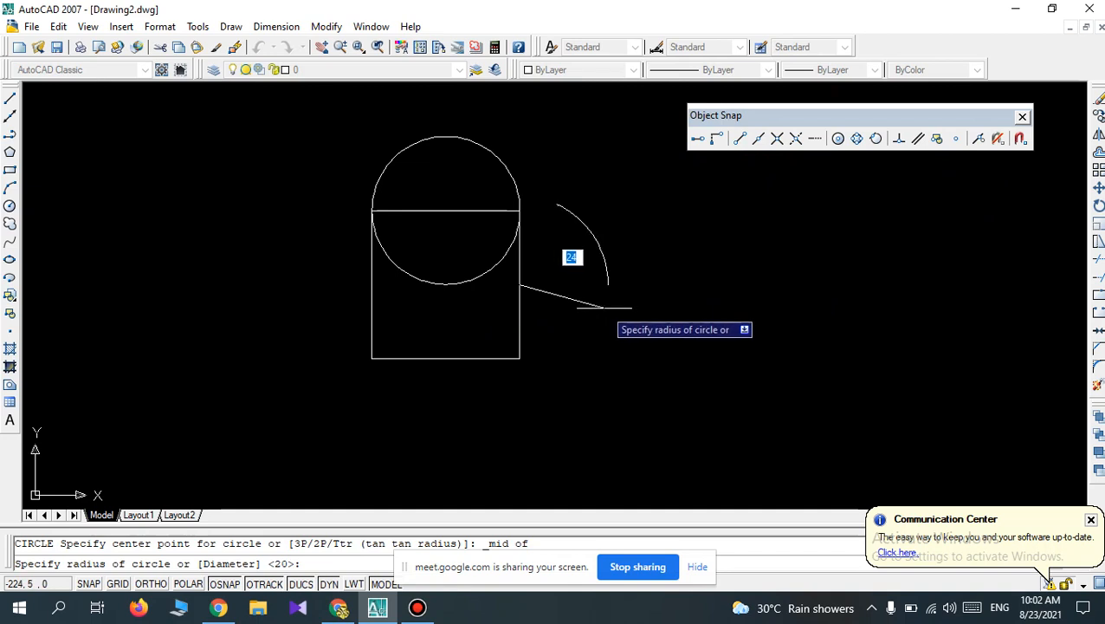
pyautogui.write('2')
pyautogui.press('Return')
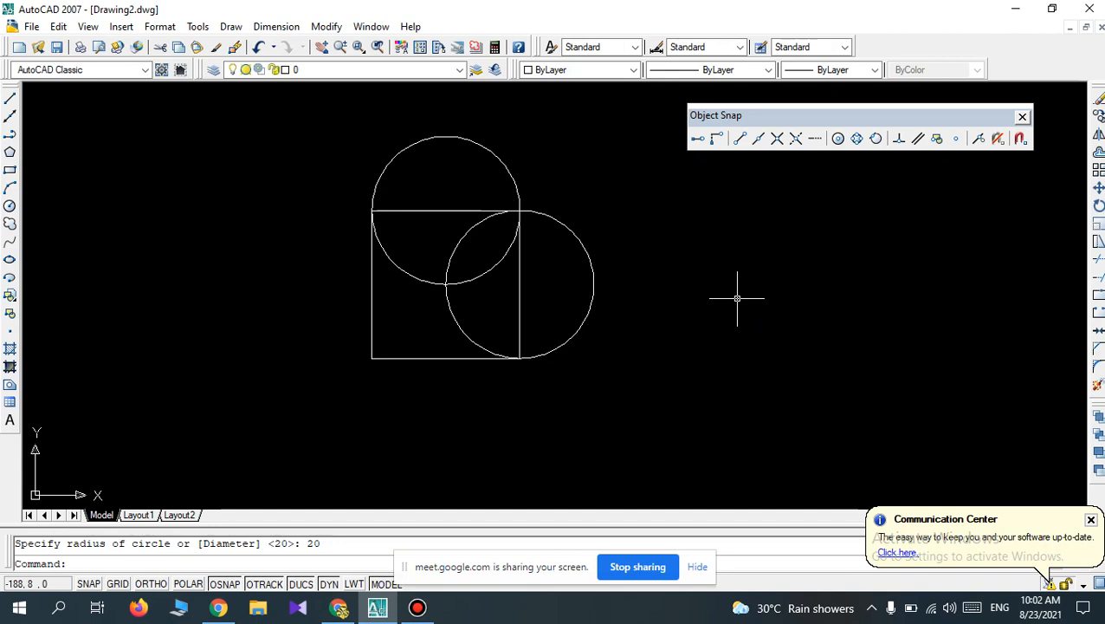
pyautogui.click(1023, 119)
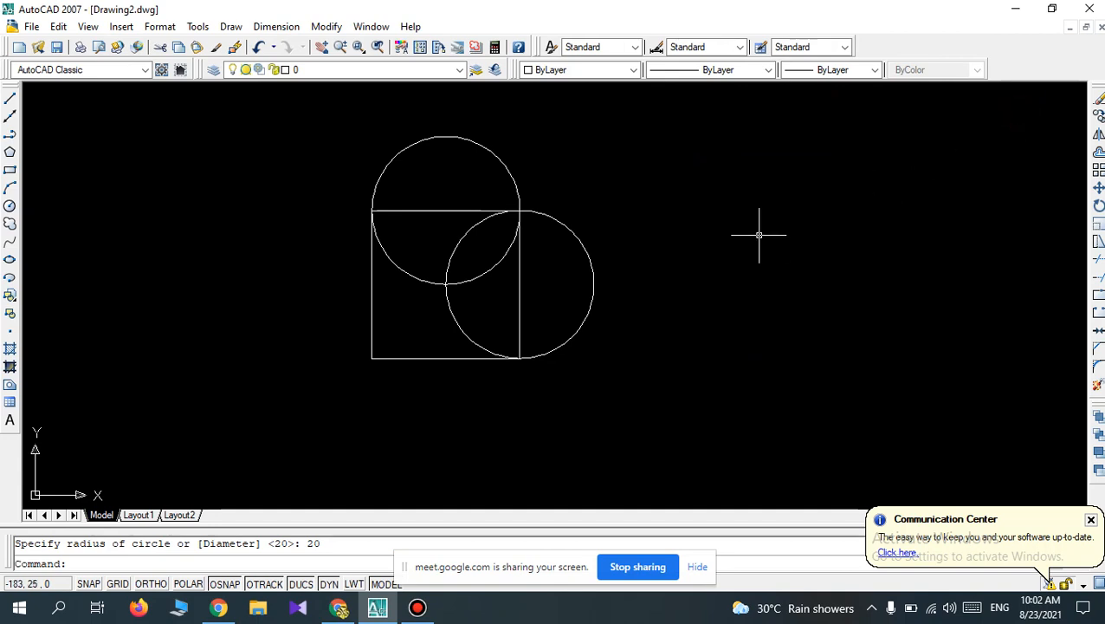
# Trim away the inner arcs and the square's top and right edges, leaving only a heart-shaped outline.
pyautogui.write('tr')
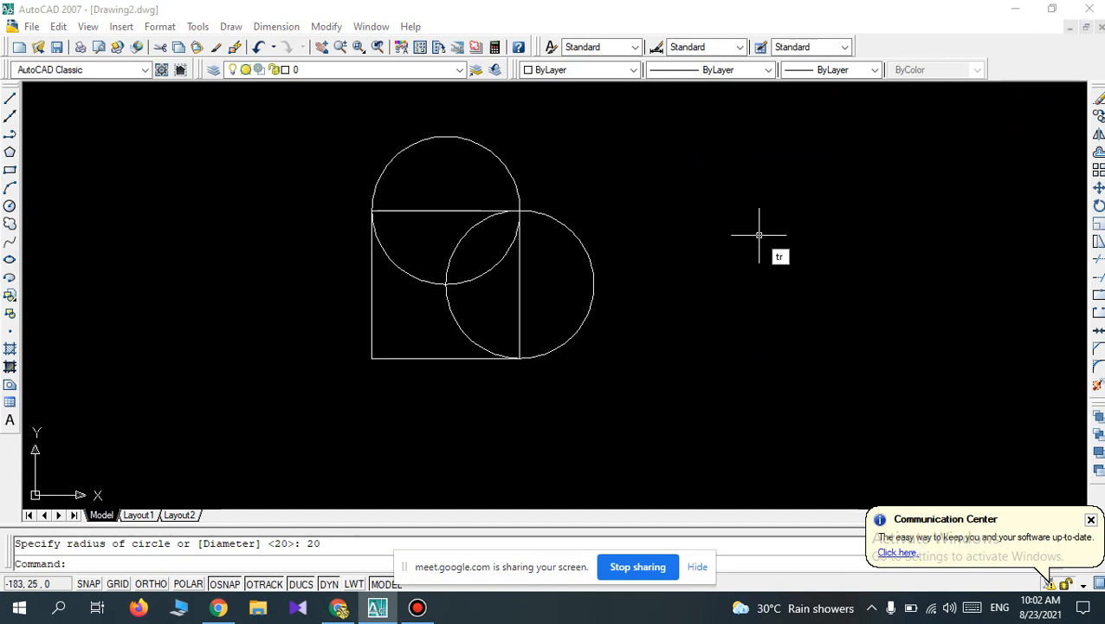
pyautogui.press('Return')
pyautogui.press('Return')
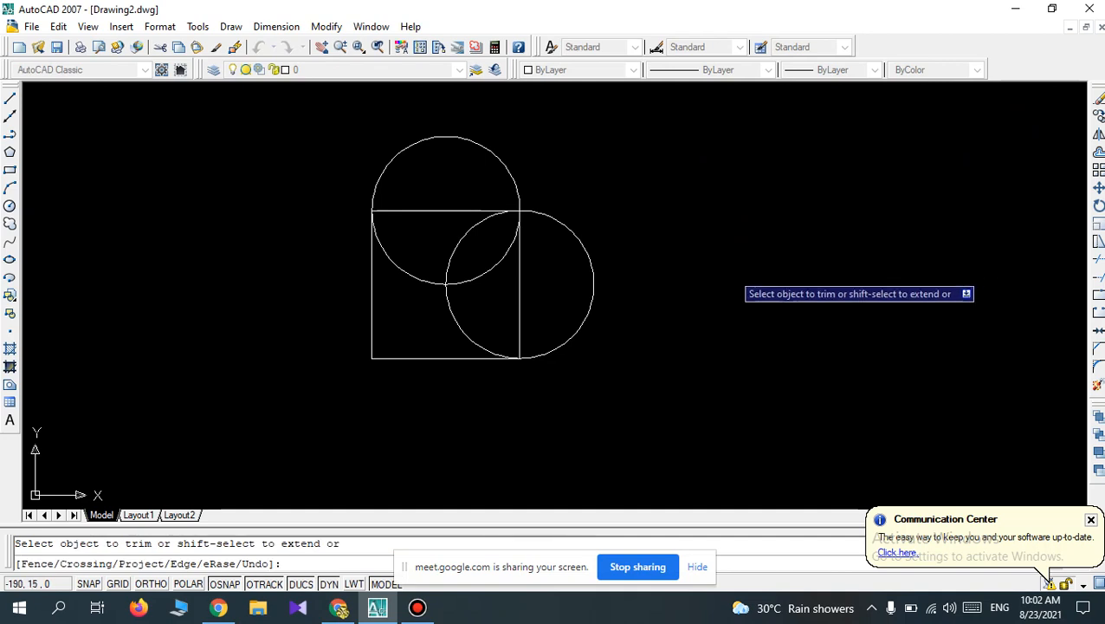
pyautogui.click(535, 284)
pyautogui.click(490, 243)
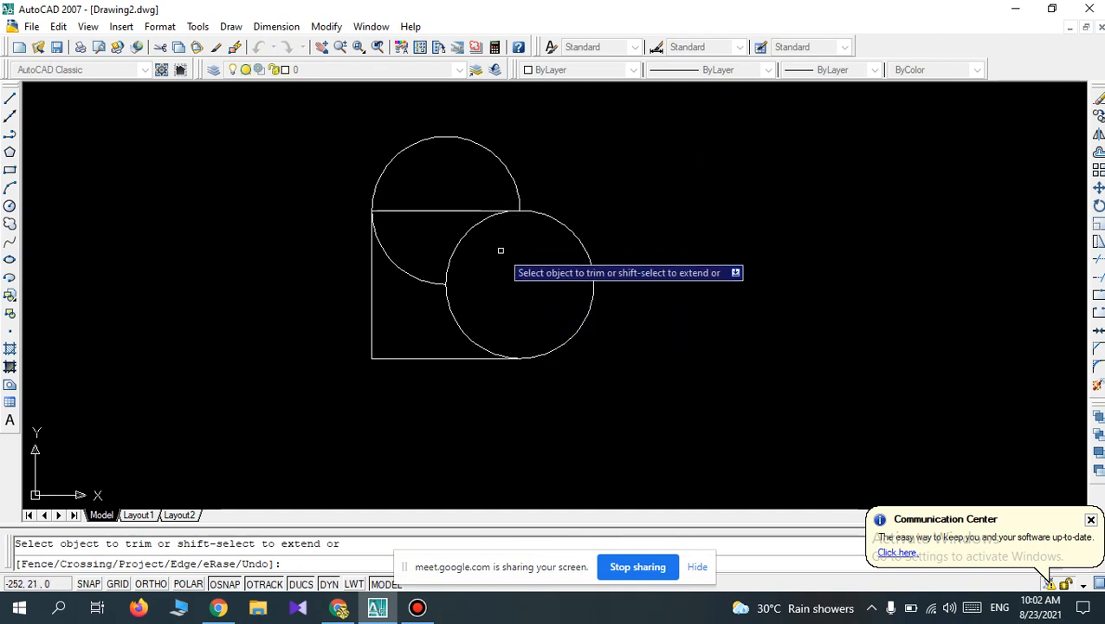
pyautogui.click(498, 259)
pyautogui.click(437, 204)
pyautogui.click(486, 289)
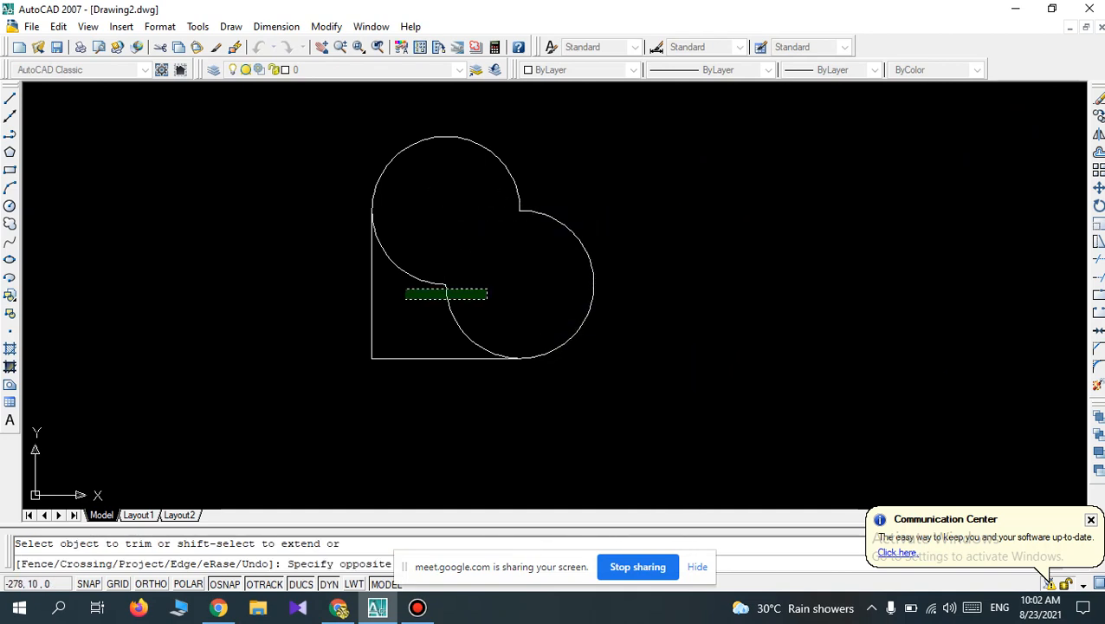
pyautogui.click(396, 261)
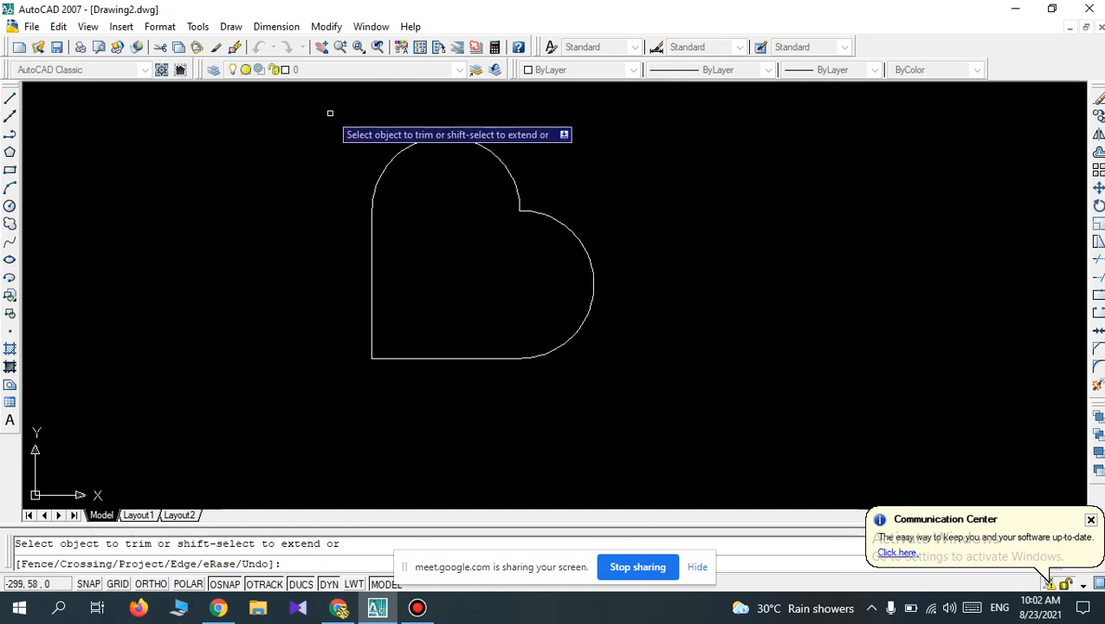
pyautogui.scroll(2, 333, 121)
pyautogui.scroll(-2, 427, 204)
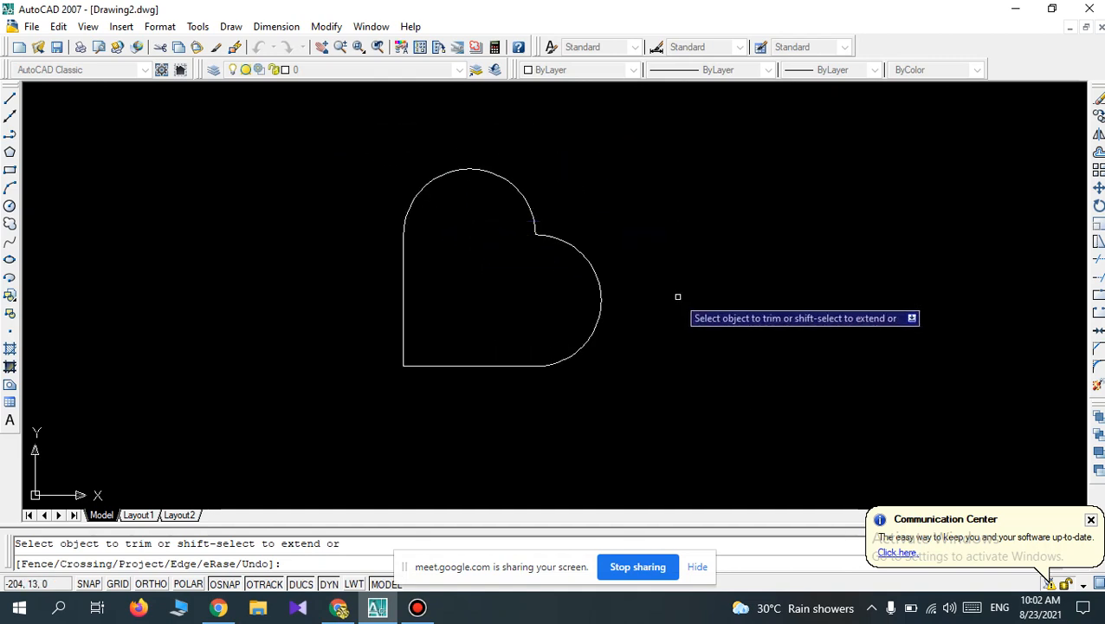
pyautogui.press('Escape')
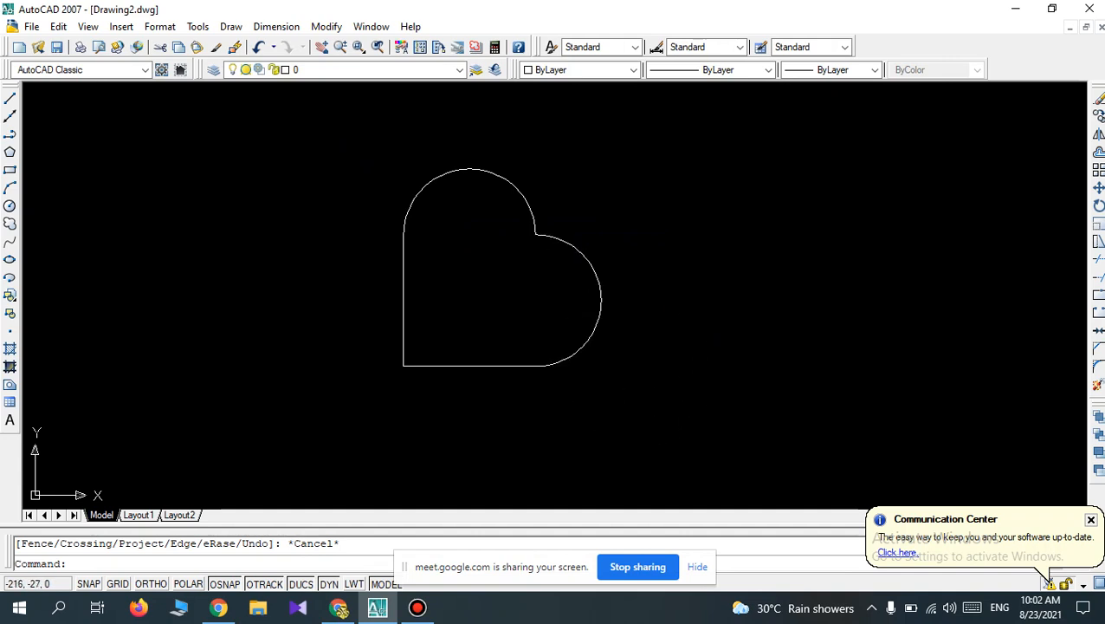
# Change the colour of both arcs and the remaining square edges to Red in their properties, and clear the selection.
pyautogui.click(596, 331)
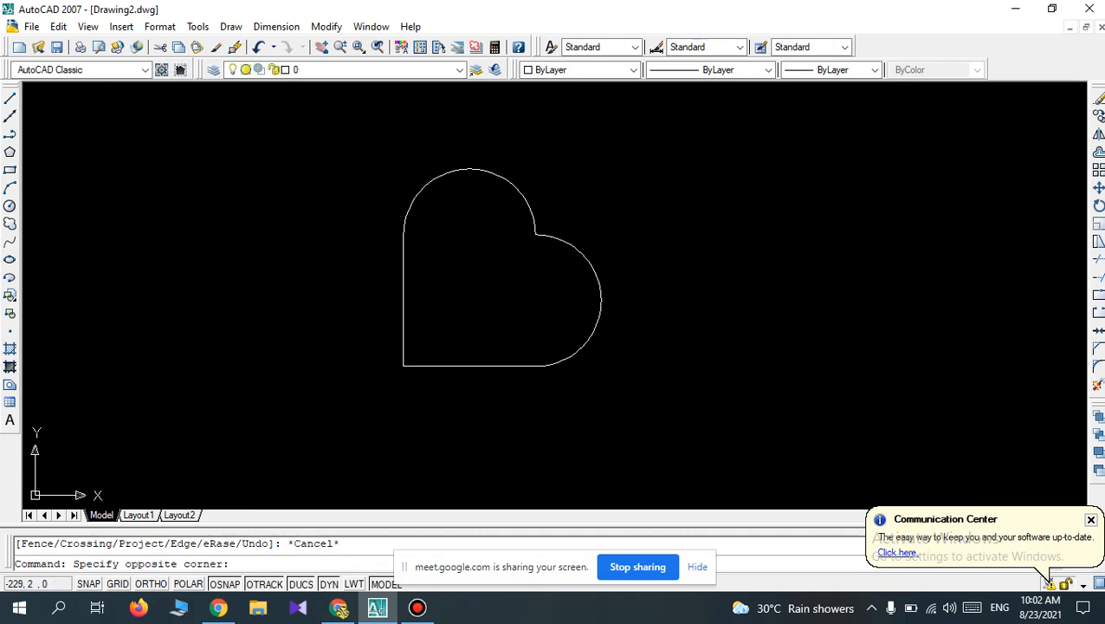
pyautogui.press('Escape')
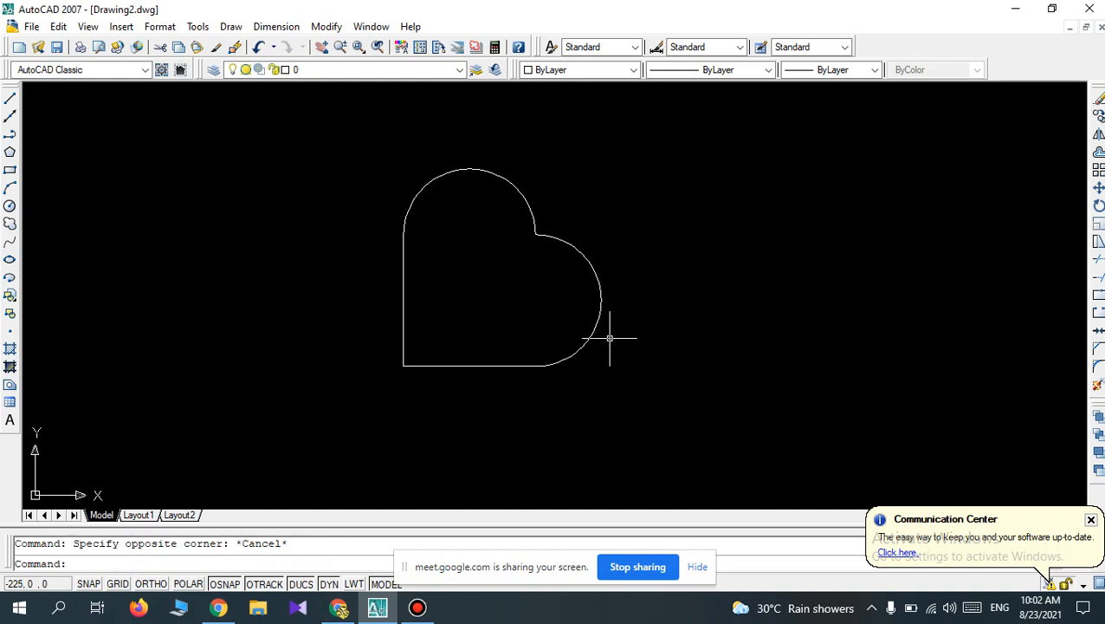
pyautogui.click(595, 333)
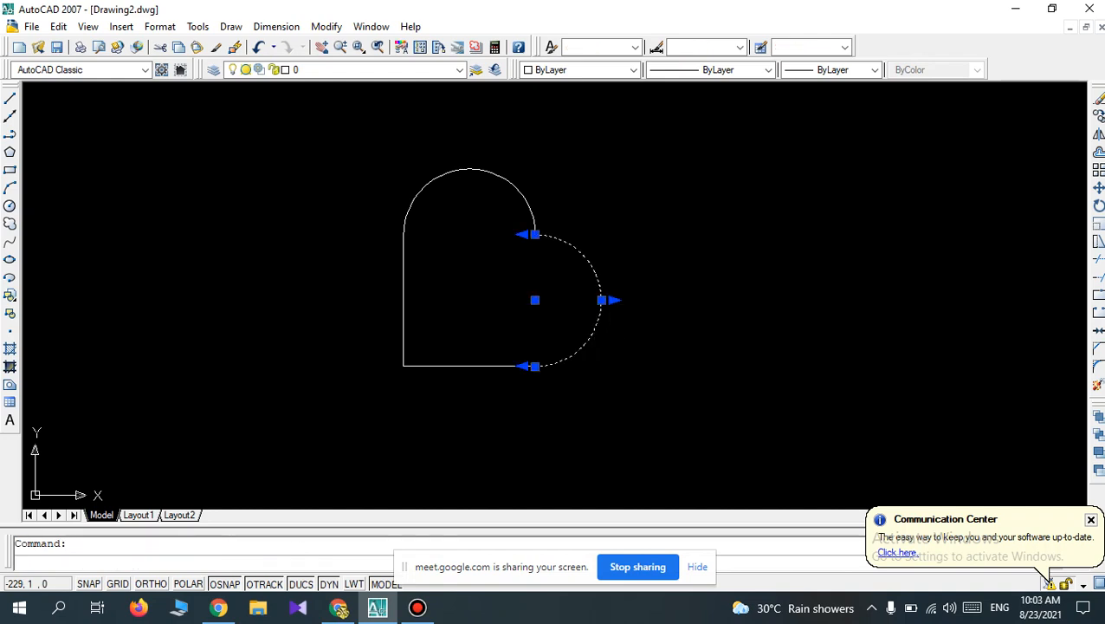
pyautogui.hotkey('ctrl', '1')
pyautogui.press('Escape')
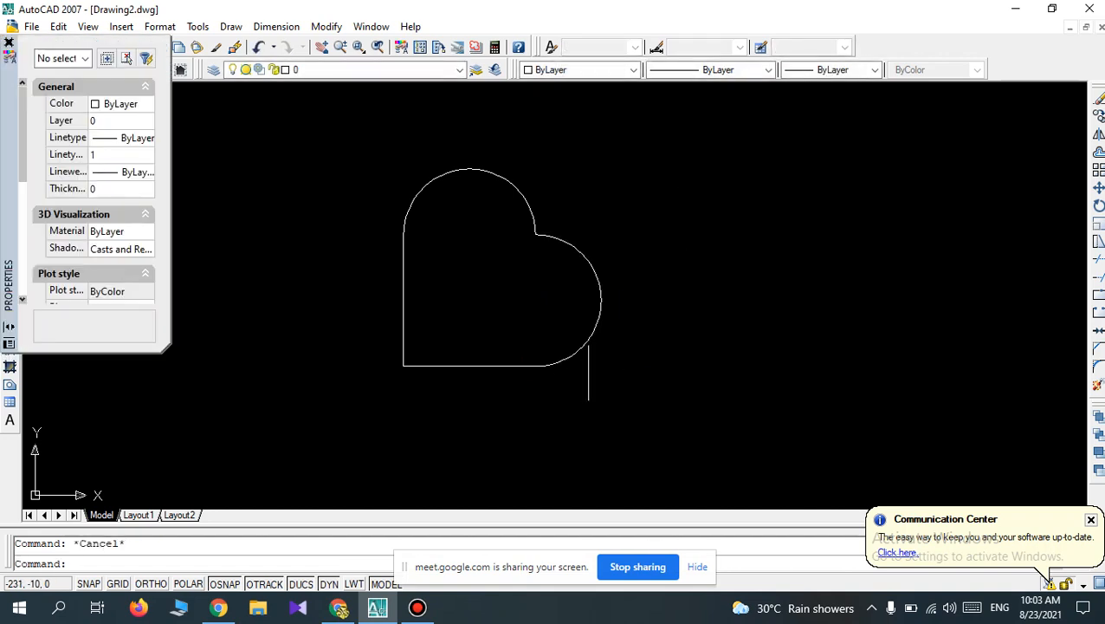
pyautogui.click(586, 349)
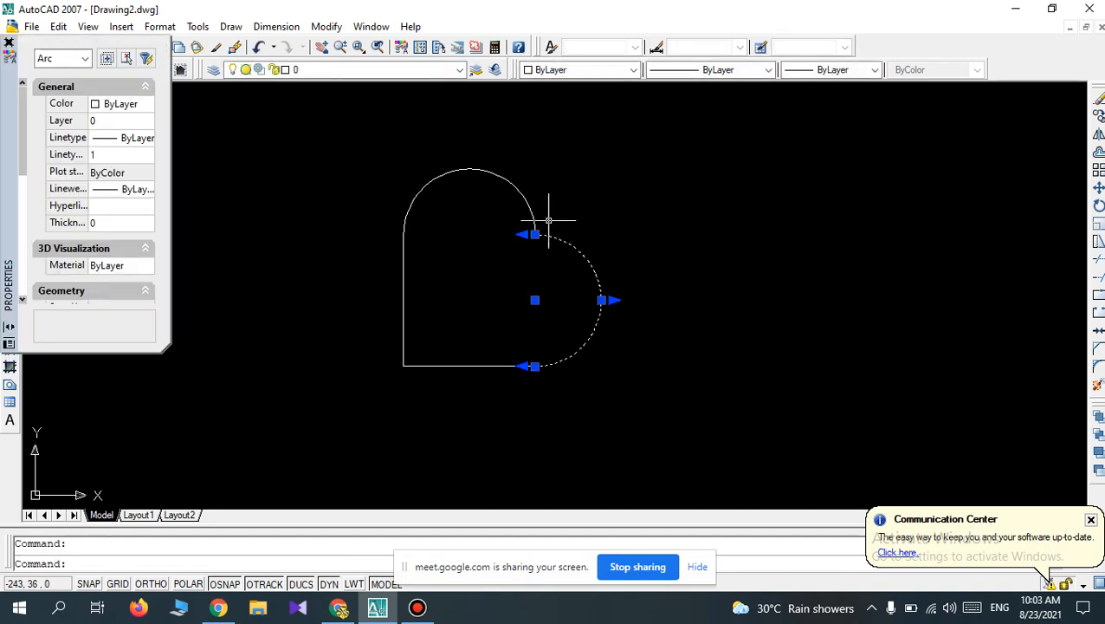
pyautogui.click(526, 195)
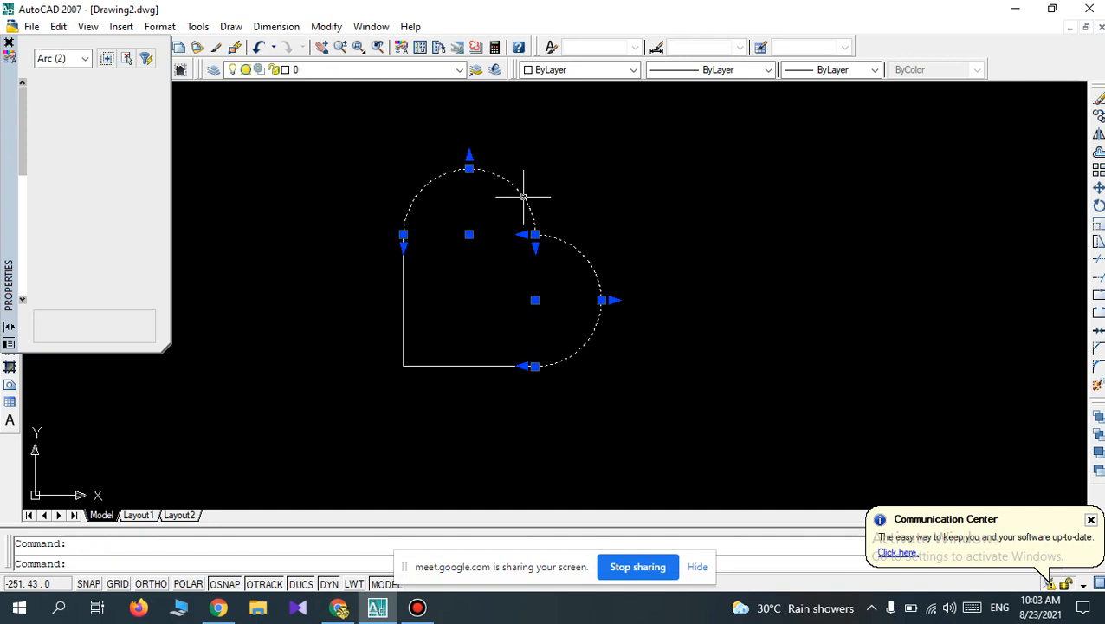
pyautogui.click(398, 316)
pyautogui.click(134, 104)
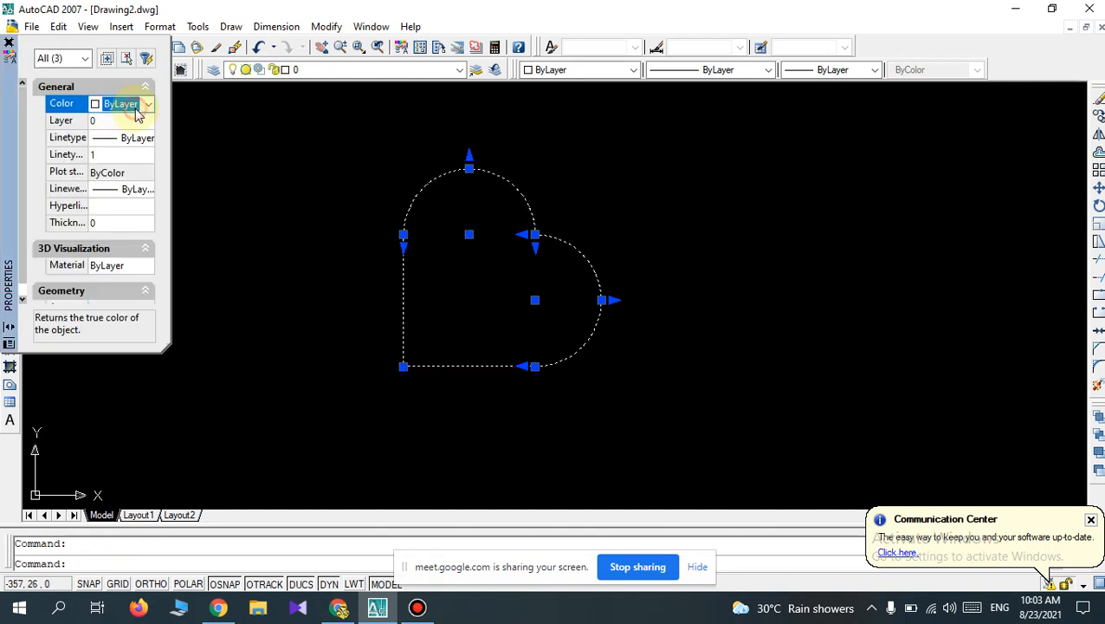
pyautogui.click(149, 104)
pyautogui.click(109, 149)
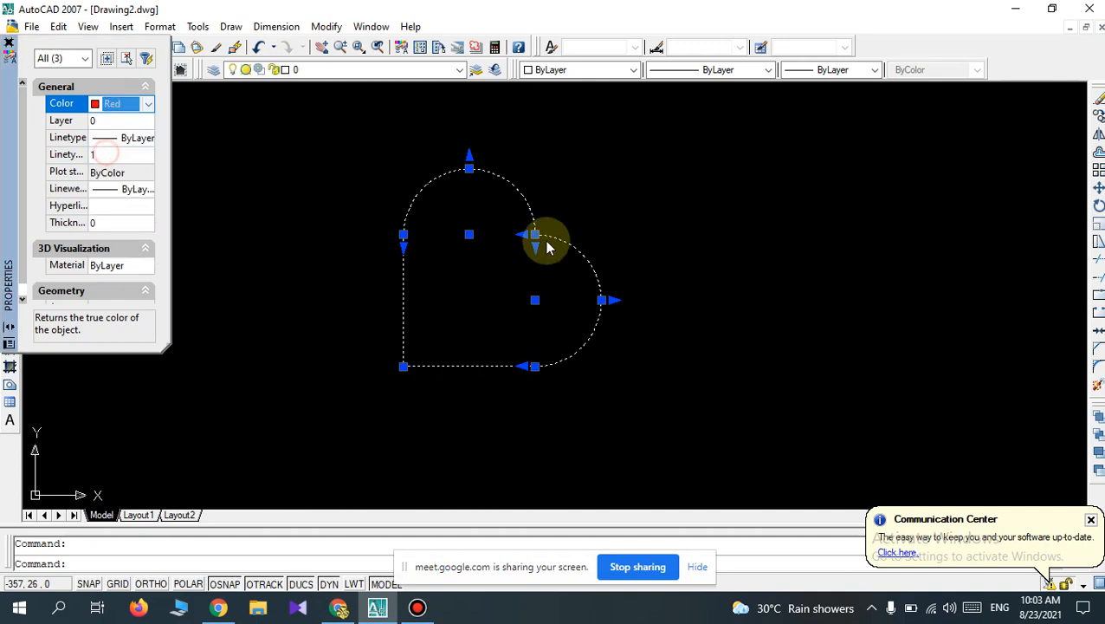
pyautogui.click(9, 42)
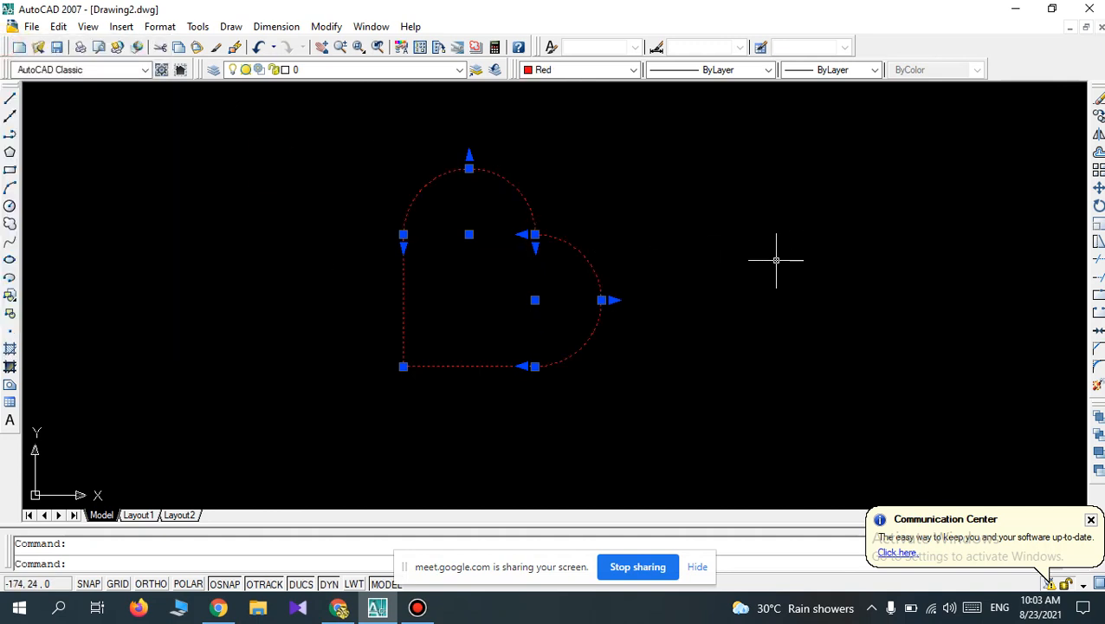
pyautogui.press('Escape')
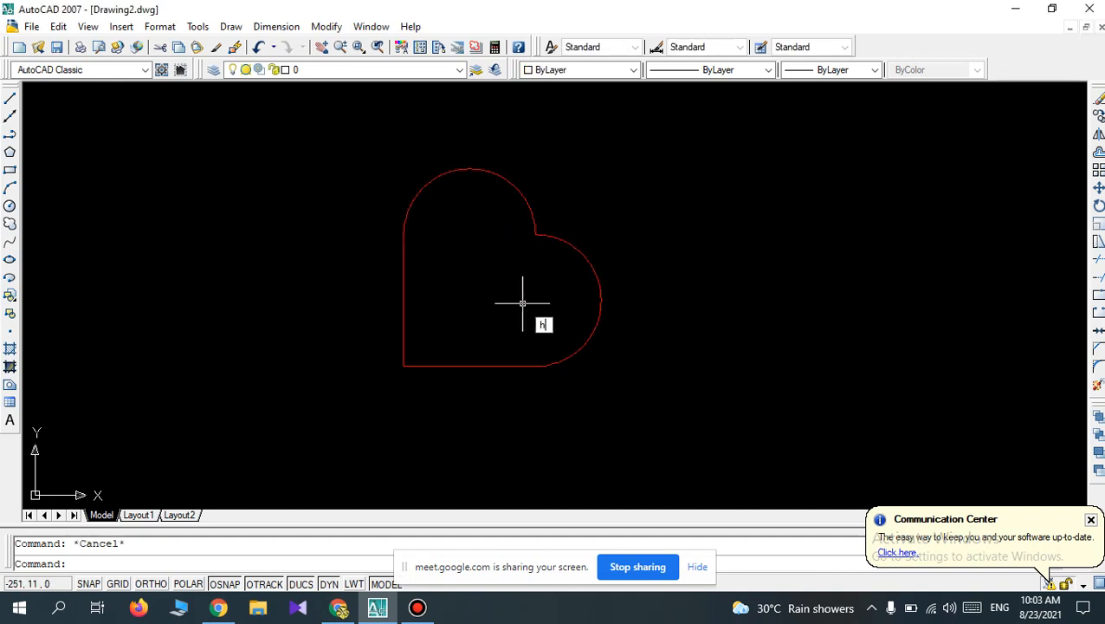
# Hatch the inside of the heart outline with the SOLID pattern in the ByLayer colour, using an internal pick point.
pyautogui.write('h')
pyautogui.press('Return')
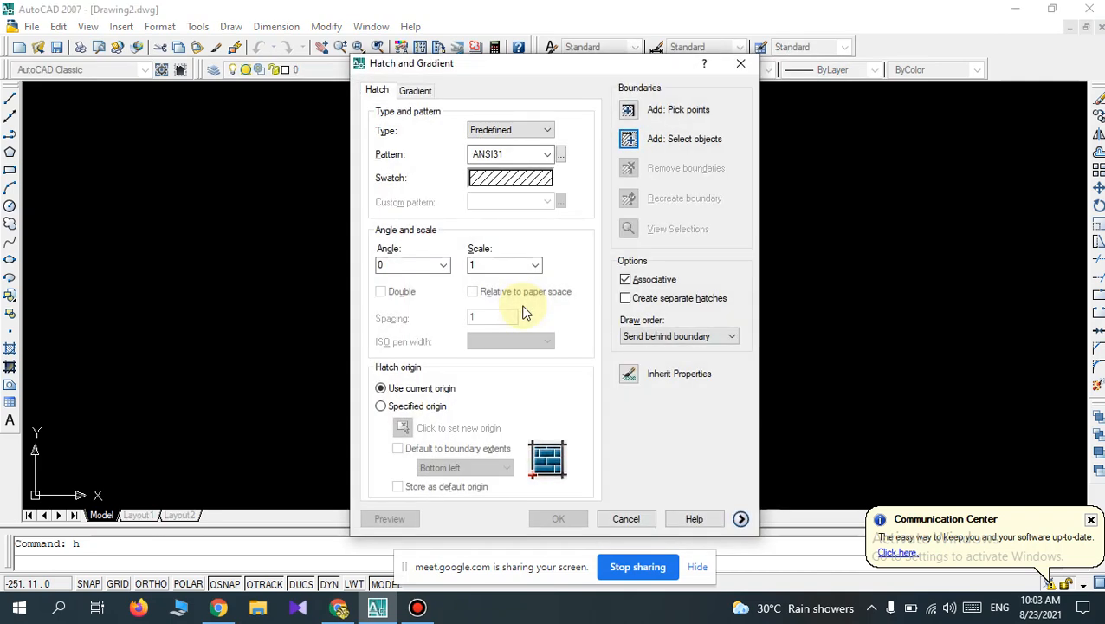
pyautogui.click(547, 156)
pyautogui.moveTo(545, 215); pyautogui.dragTo(552, 195)
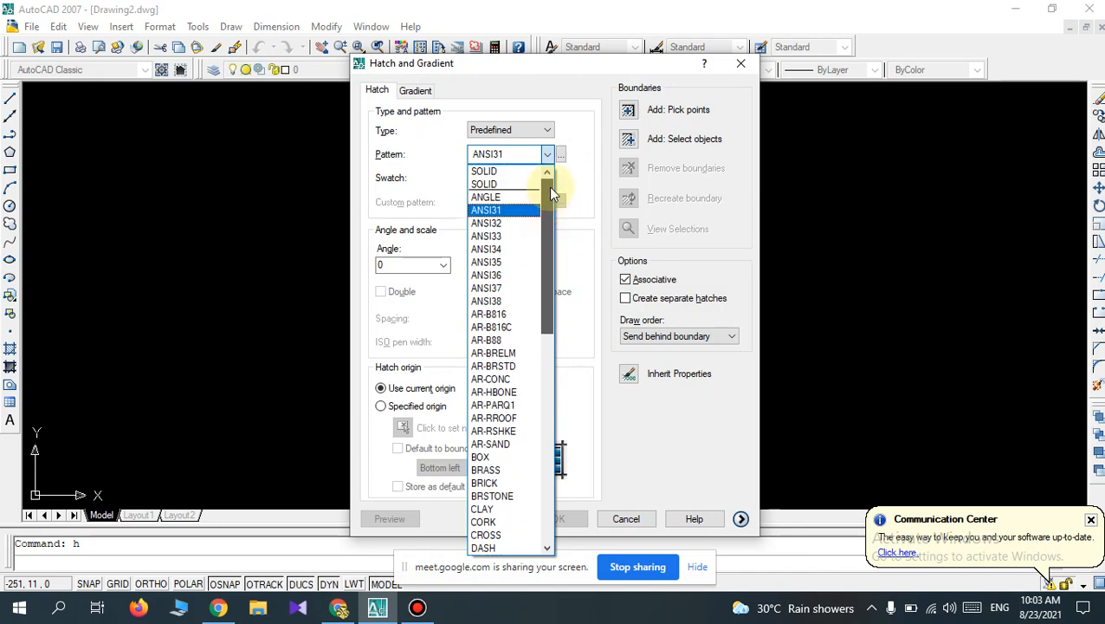
pyautogui.click(506, 182)
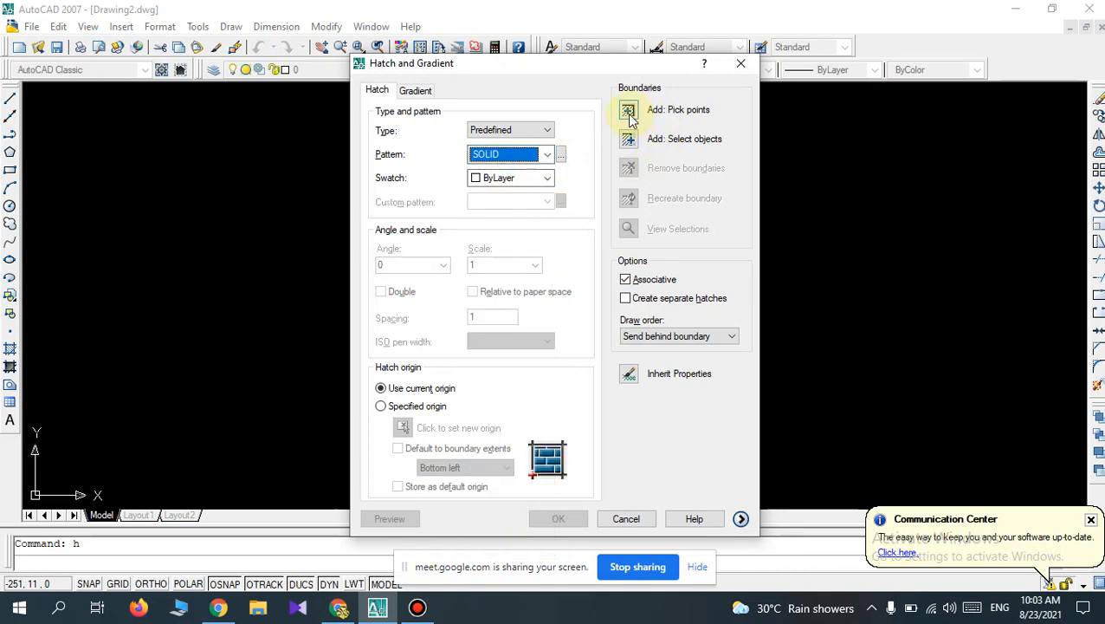
pyautogui.click(629, 113)
pyautogui.click(488, 275)
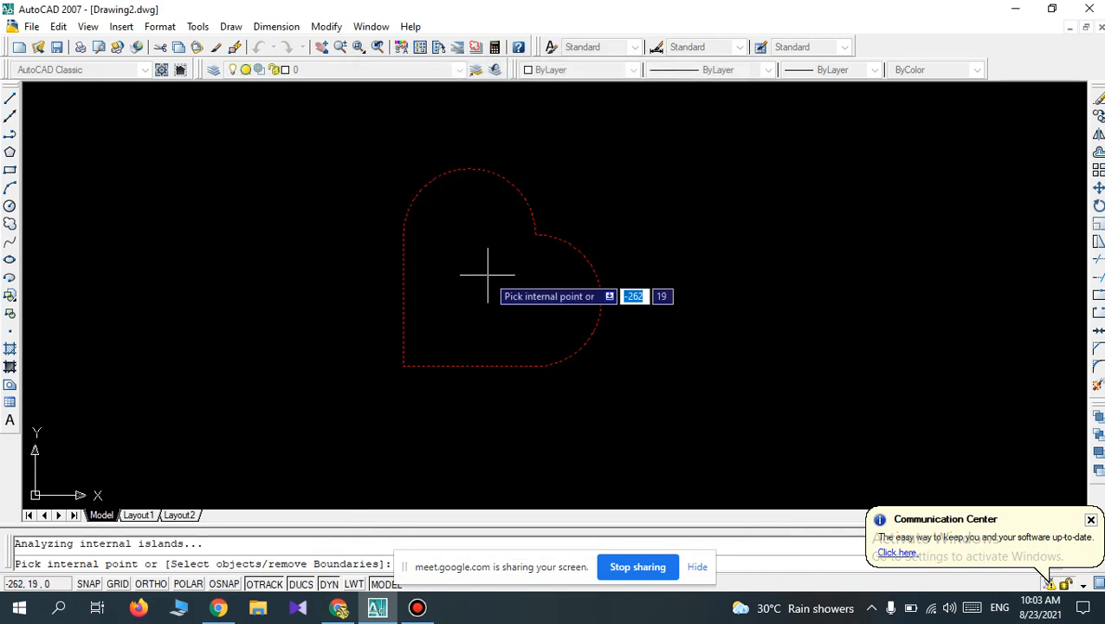
pyautogui.press('Return')
pyautogui.press('Return')
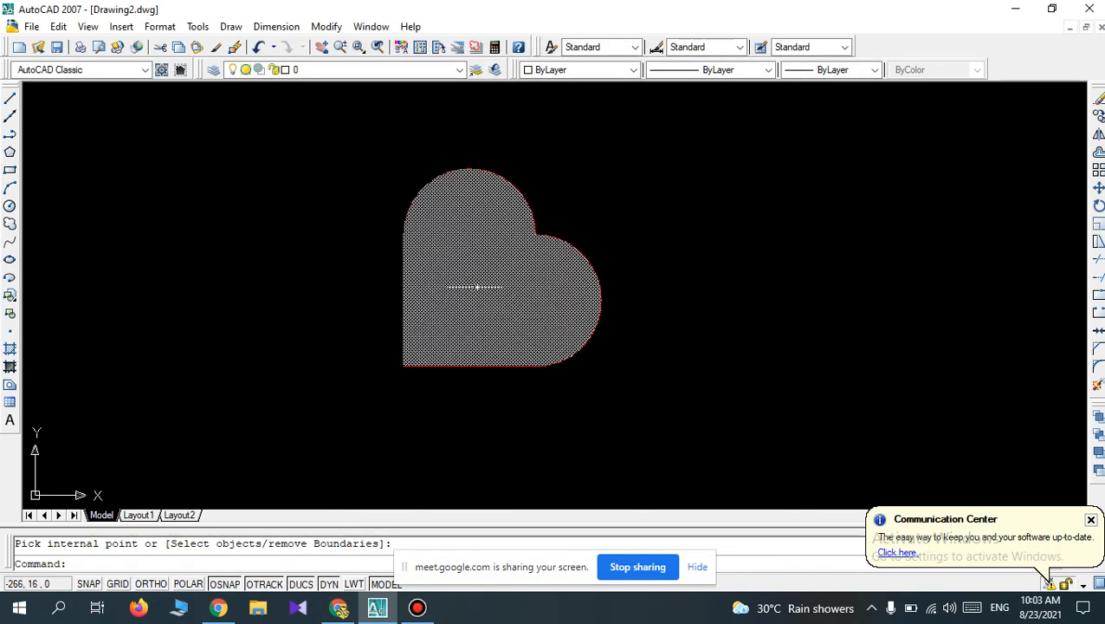
# Hatch the inside of the heart again with a SOLID fill, setting the swatch colour to Red.
pyautogui.press('Return')
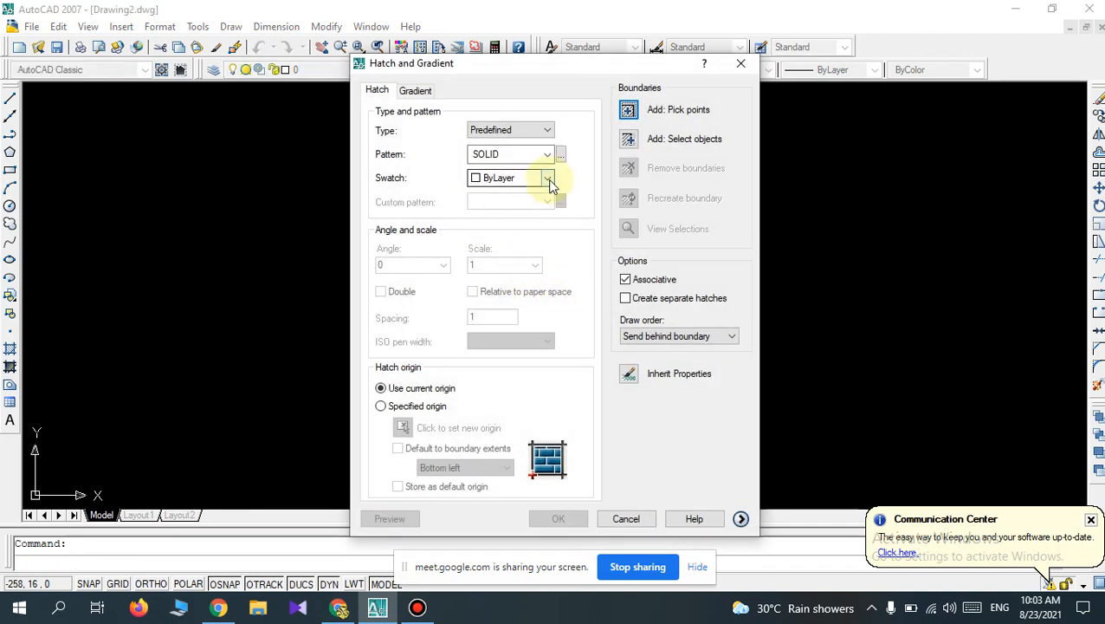
pyautogui.click(548, 178)
pyautogui.click(508, 217)
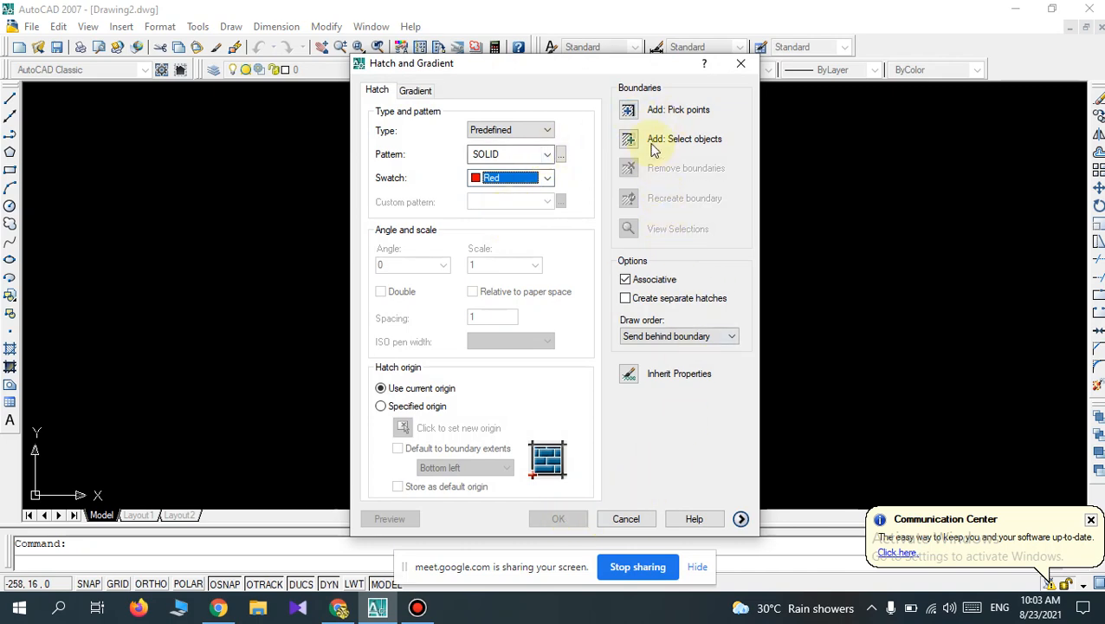
pyautogui.click(631, 109)
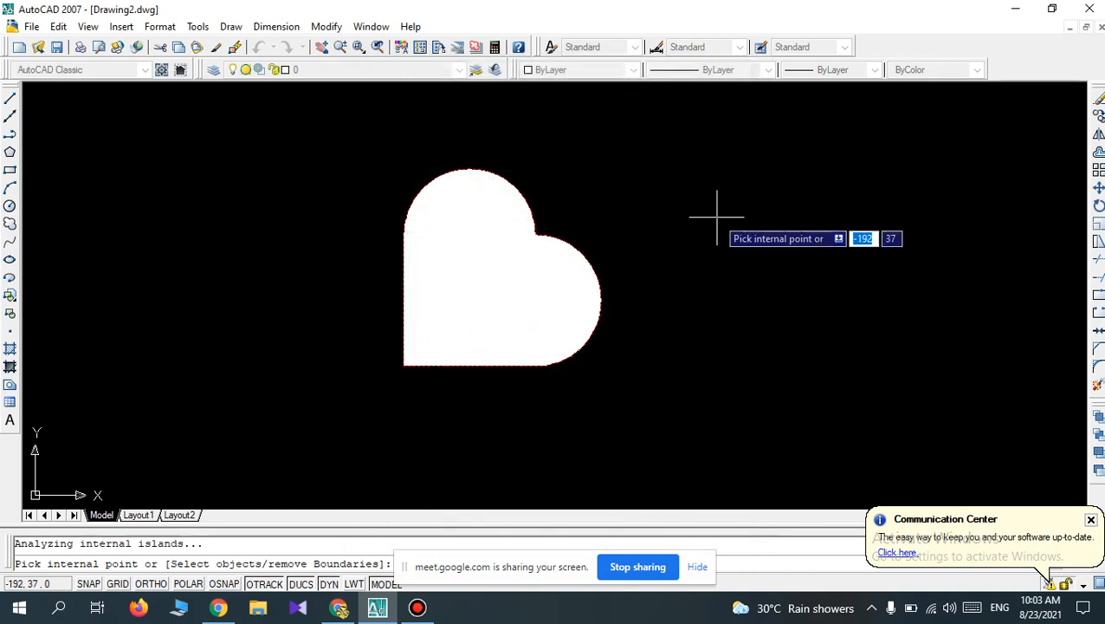
pyautogui.press('Return')
pyautogui.press('Return')
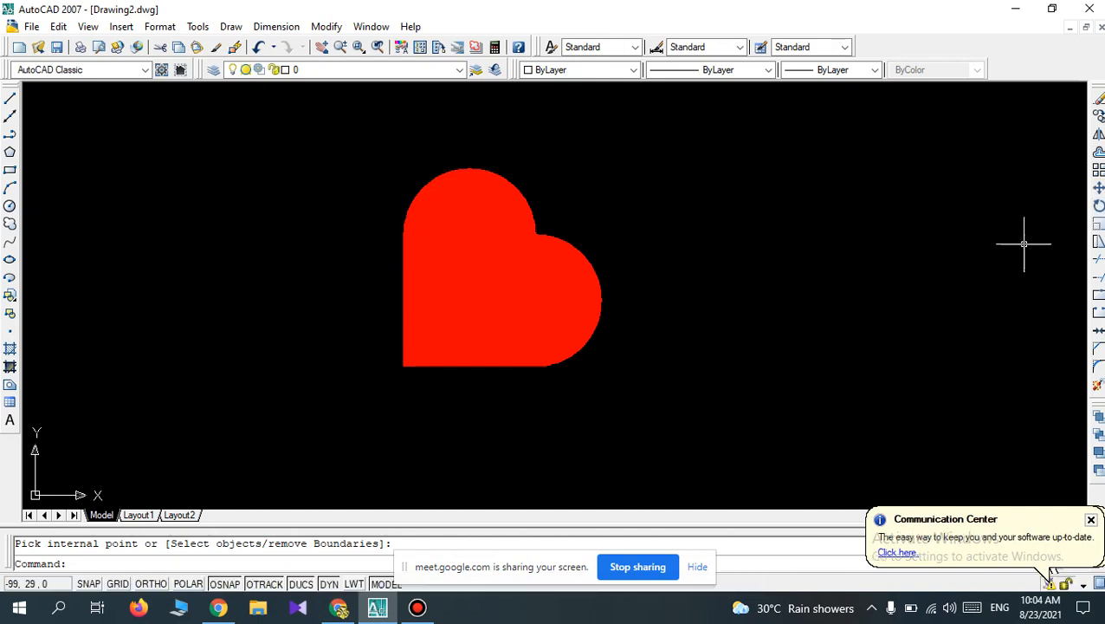
# Rotate the whole filled heart counterclockwise about its lower-left corner so that the tip points straight down.
pyautogui.click(1097, 206)
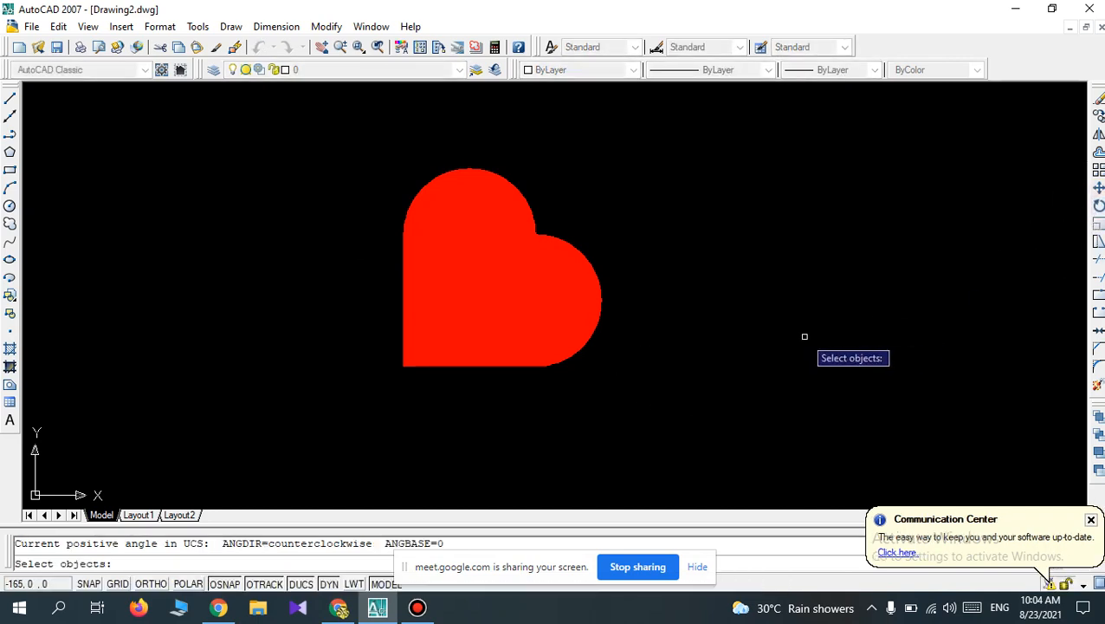
pyautogui.click(623, 402)
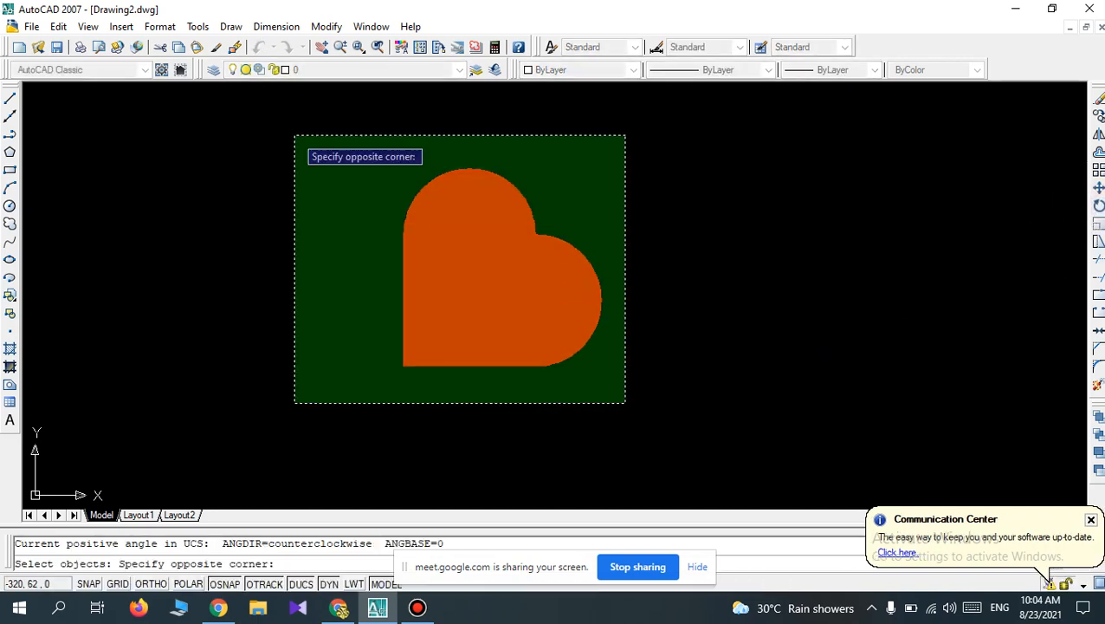
pyautogui.click(292, 133)
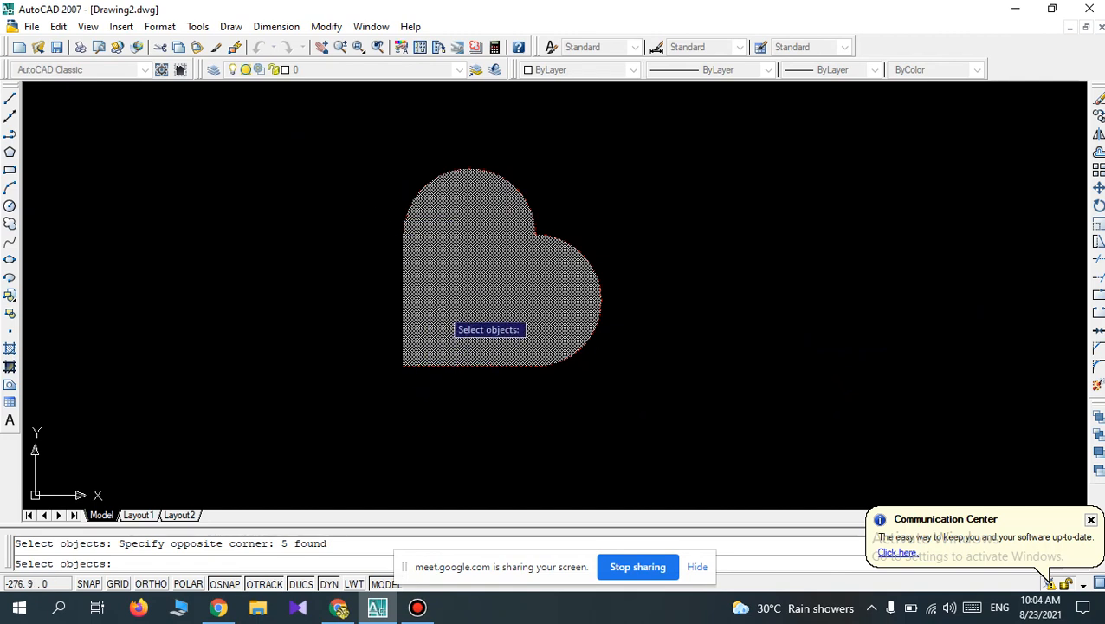
pyautogui.press('Return')
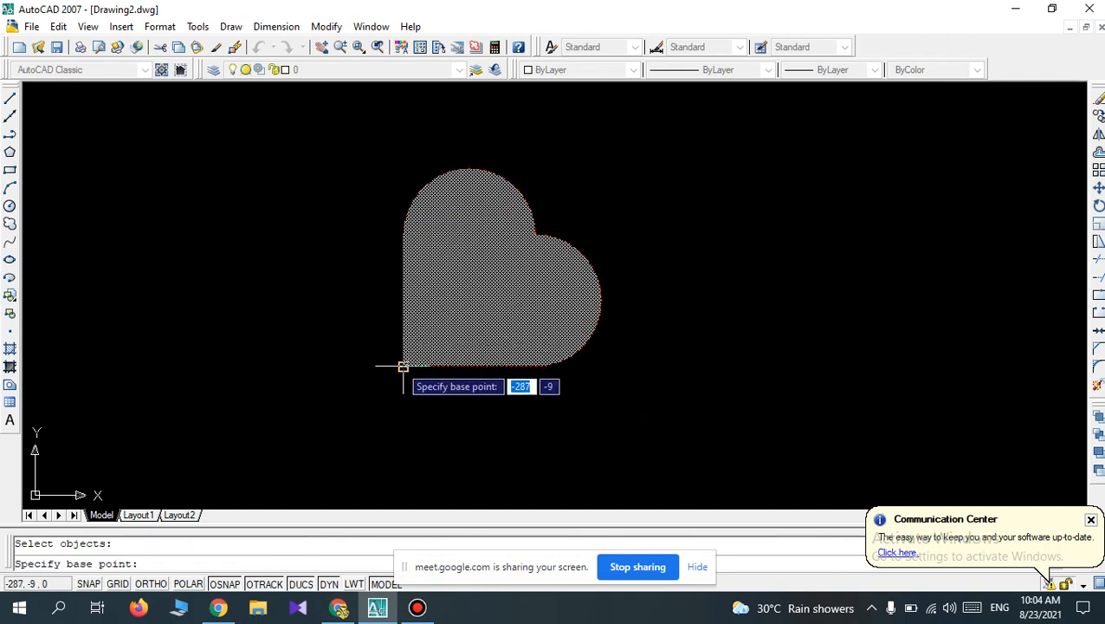
pyautogui.click(402, 364)
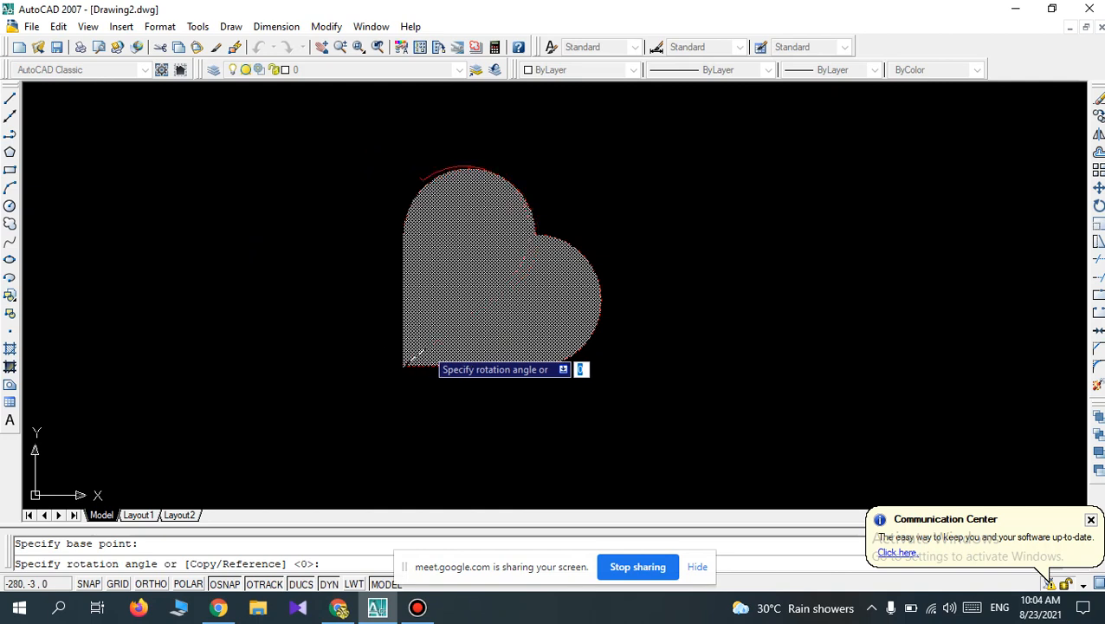
pyautogui.click(414, 353)
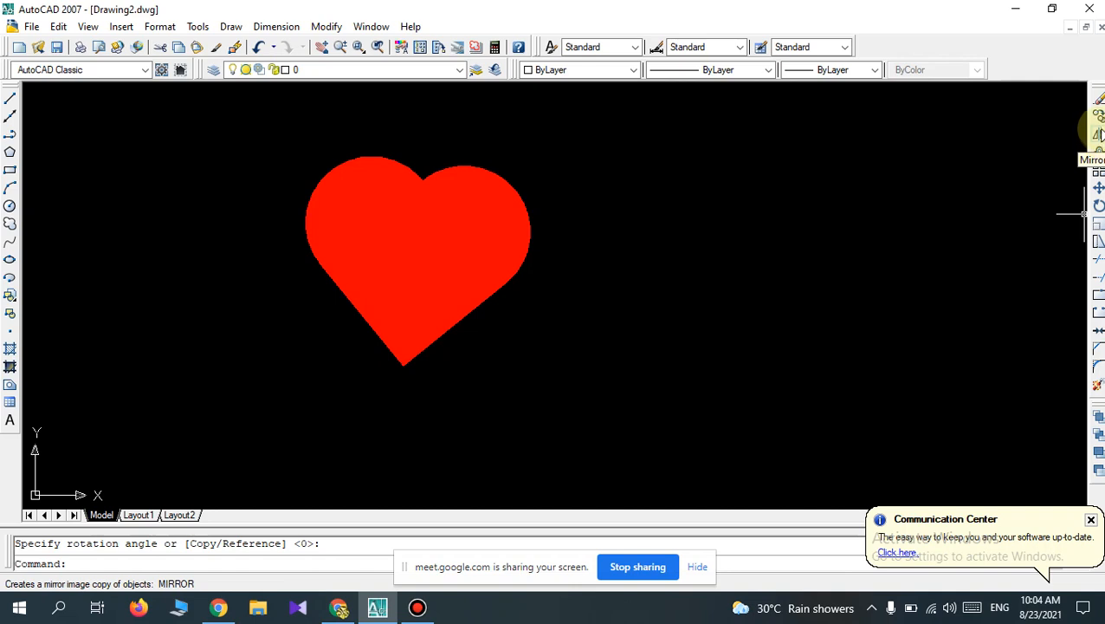
# Hide the screen-sharing notice, check the Google Meet call in Chrome, and return to AutoCAD.
pyautogui.click(698, 568)
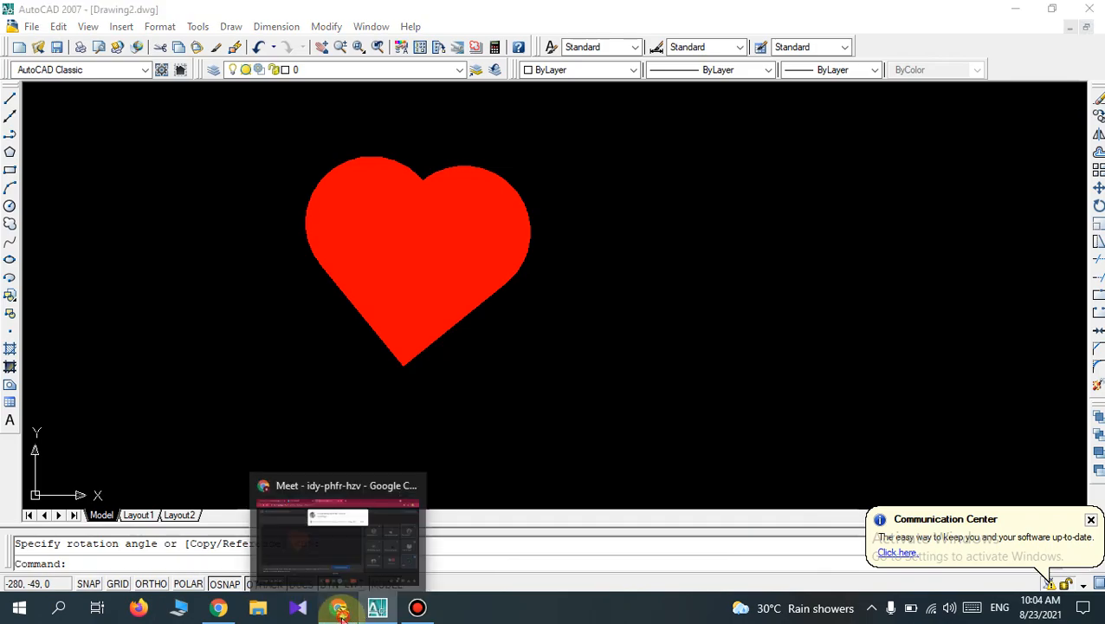
pyautogui.click(339, 608)
pyautogui.click(726, 153)
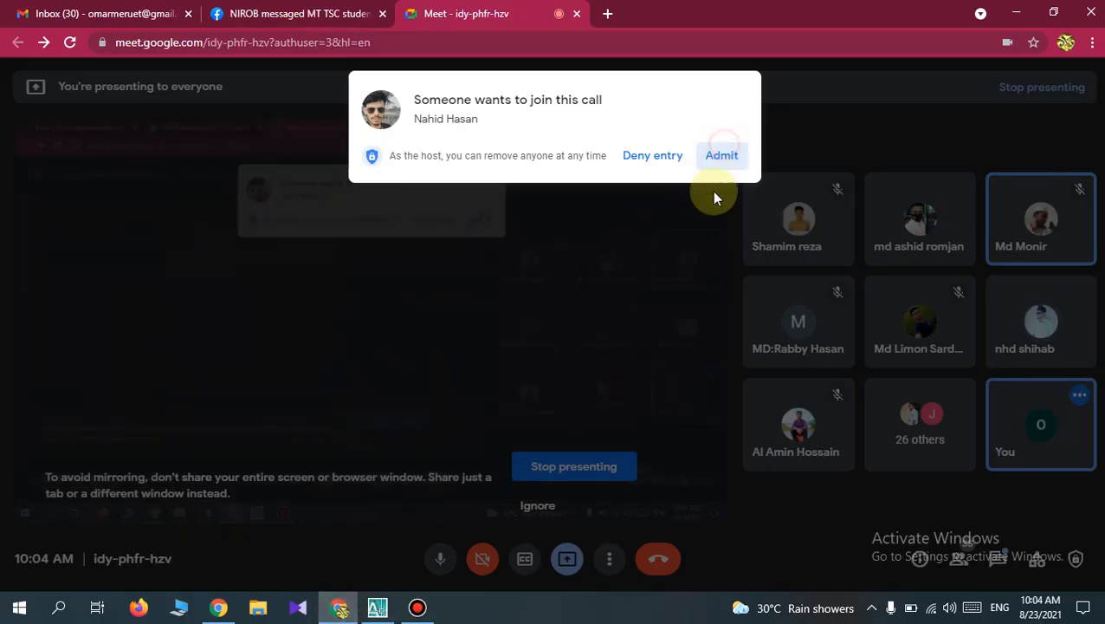
pyautogui.click(377, 608)
# Turn Ortho on and draw a vertical line about 118 mm long in the empty space right of the heart.
pyautogui.scroll(-4, 564, 271)
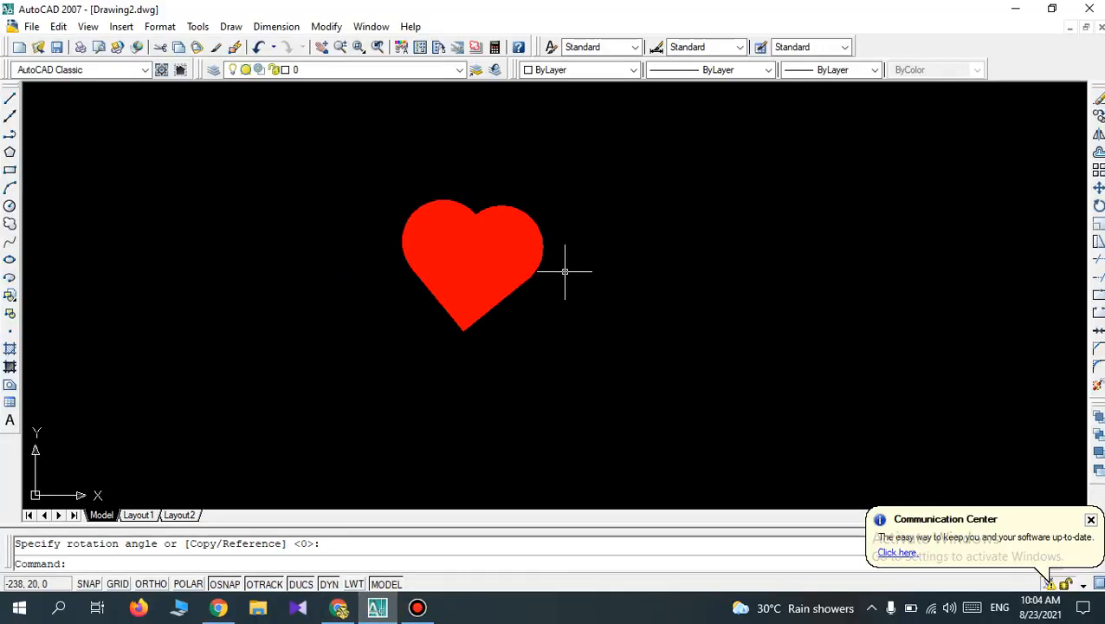
pyautogui.scroll(2, 565, 271)
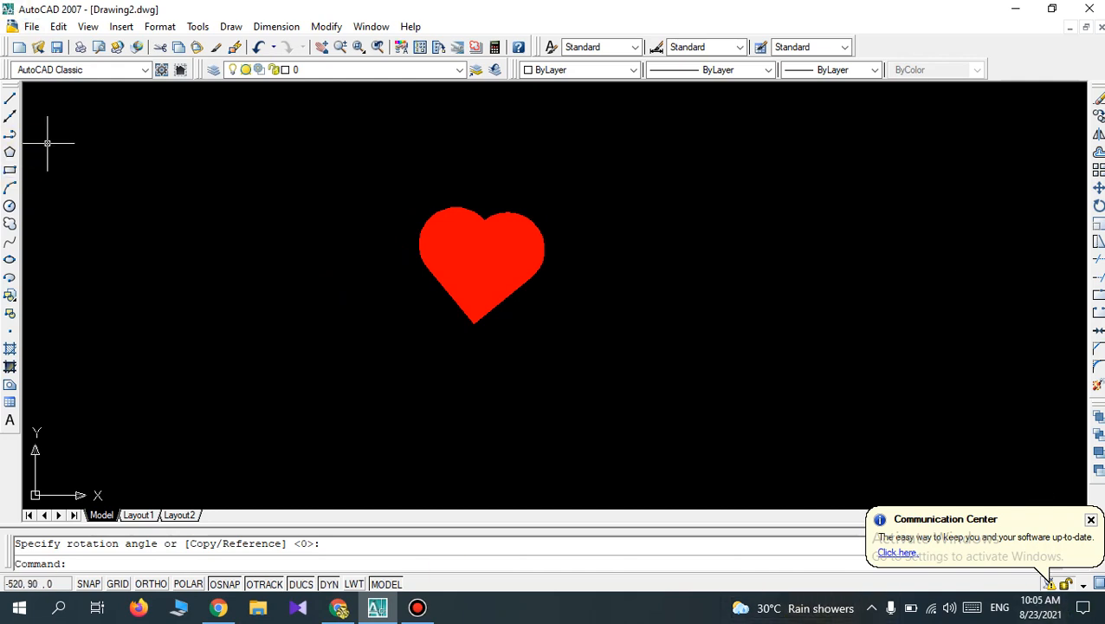
pyautogui.click(11, 99)
pyautogui.click(613, 136)
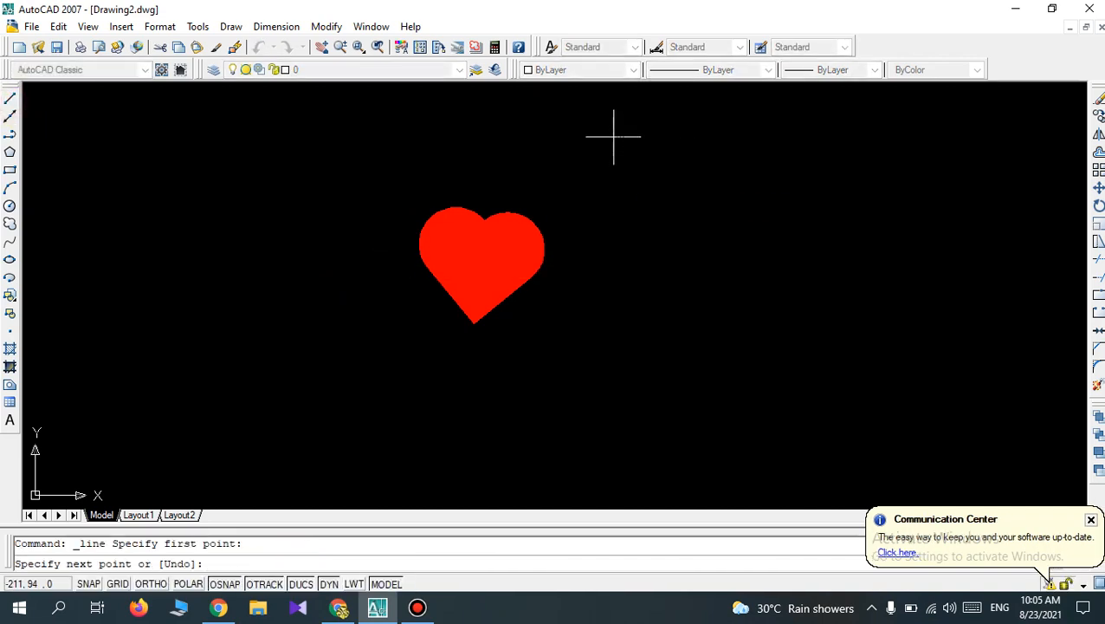
pyautogui.click(151, 583)
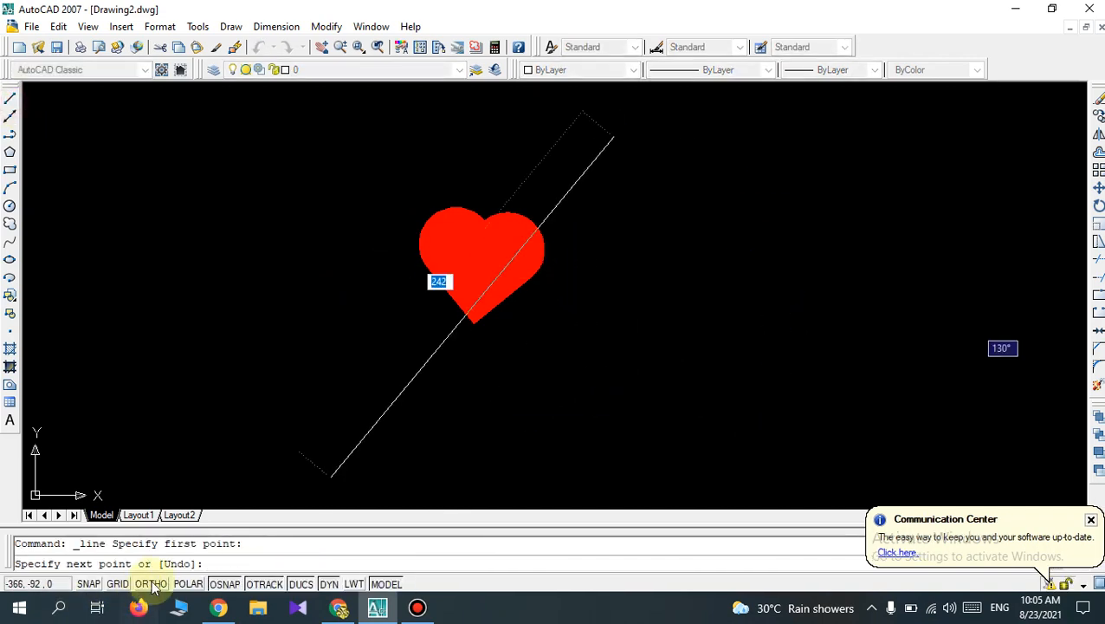
pyautogui.click(605, 352)
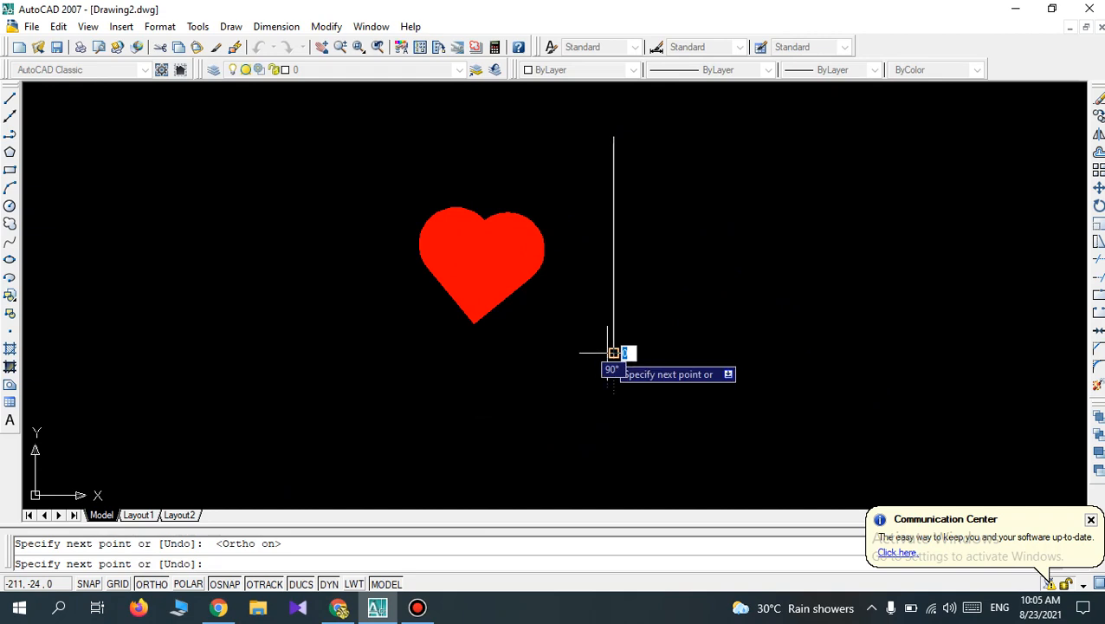
pyautogui.press('Return')
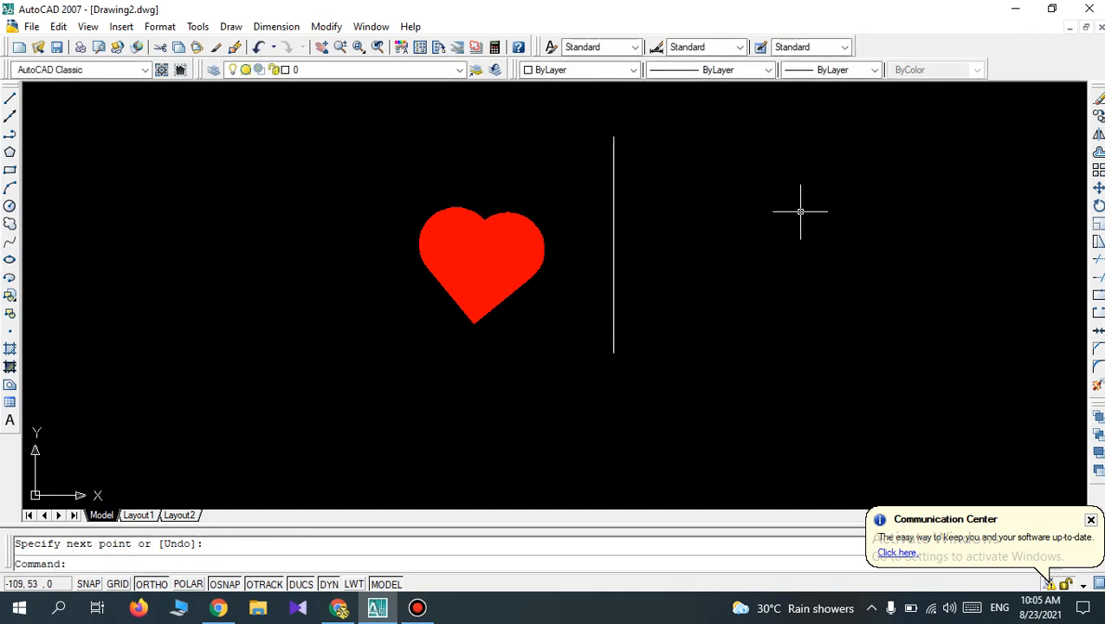
# Mirror the whole heart across the vertical line, using its two endpoints as the mirror axis and keeping the source objects.
pyautogui.click(1097, 134)
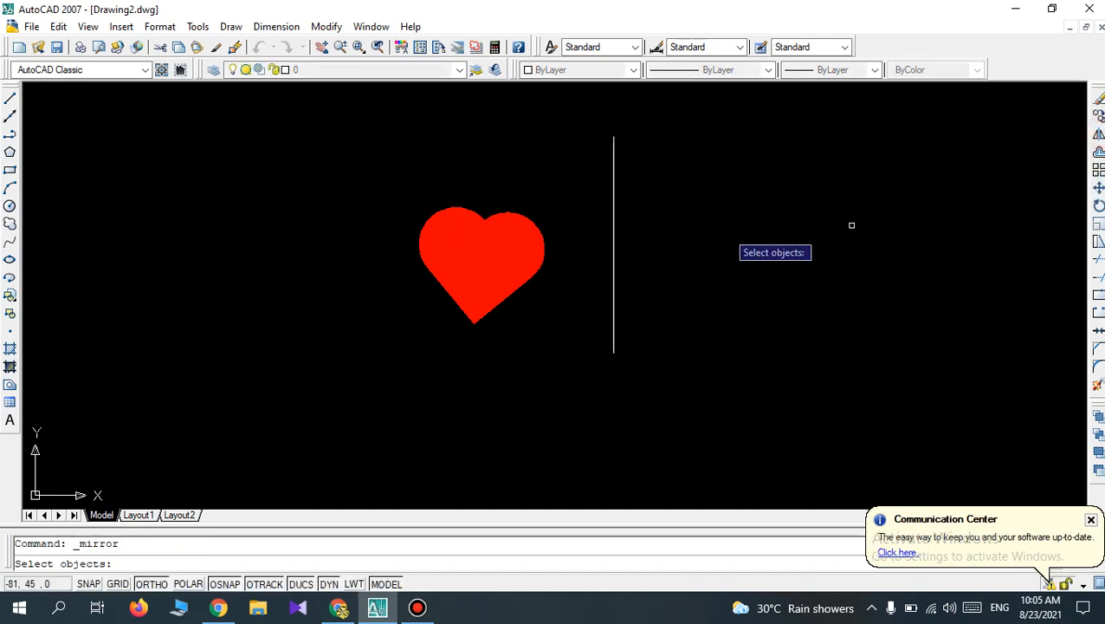
pyautogui.click(535, 350)
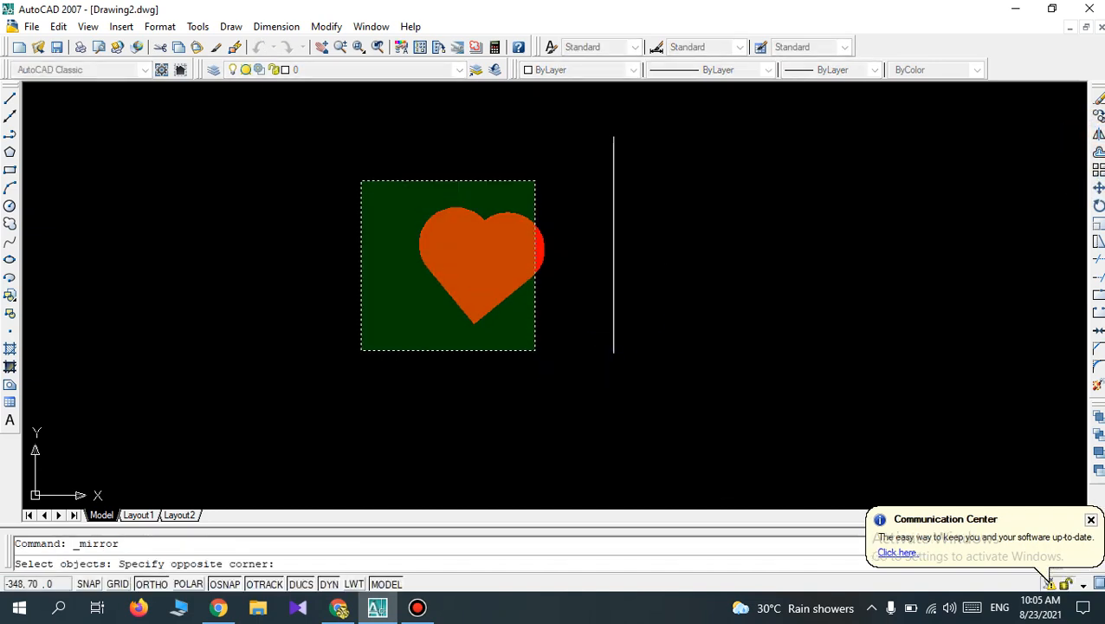
pyautogui.click(361, 181)
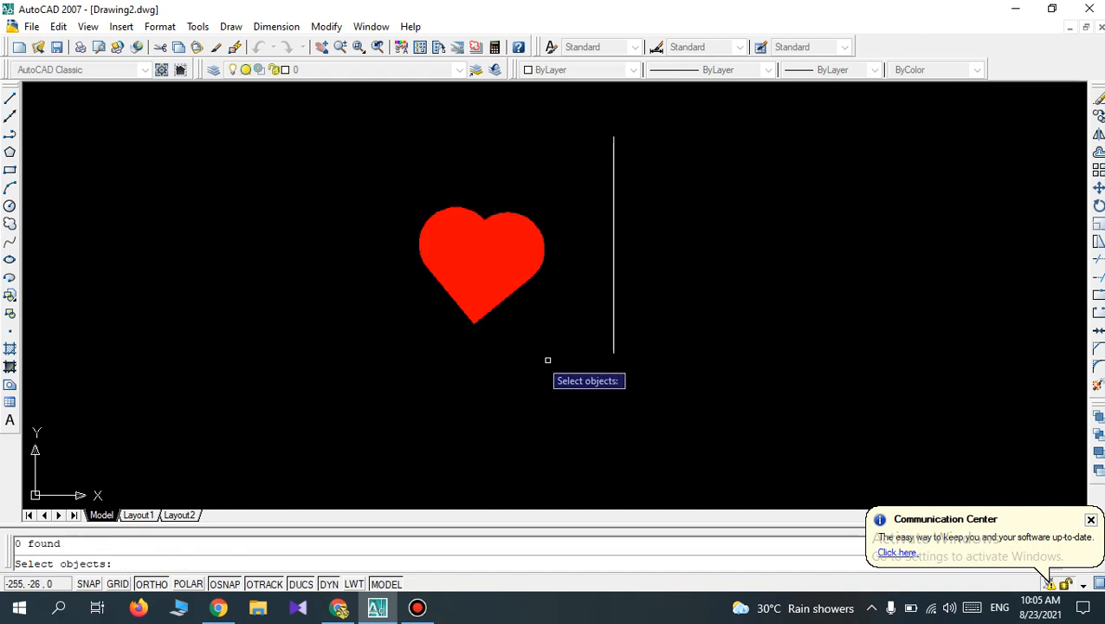
pyautogui.click(613, 342)
pyautogui.click(574, 342)
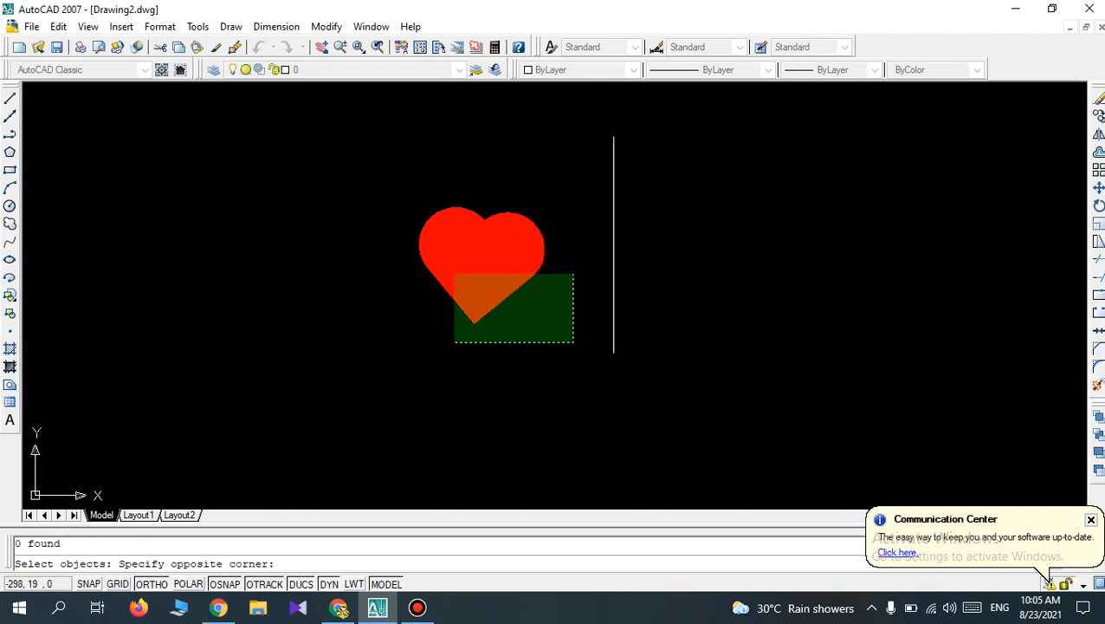
pyautogui.click(388, 185)
pyautogui.press('Return')
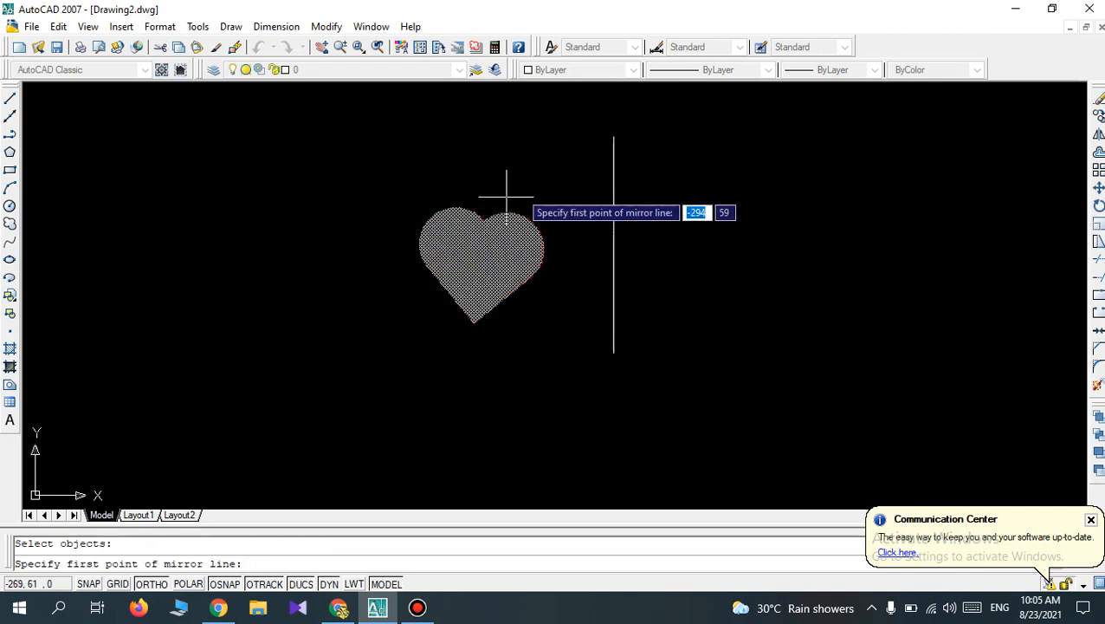
pyautogui.click(613, 136)
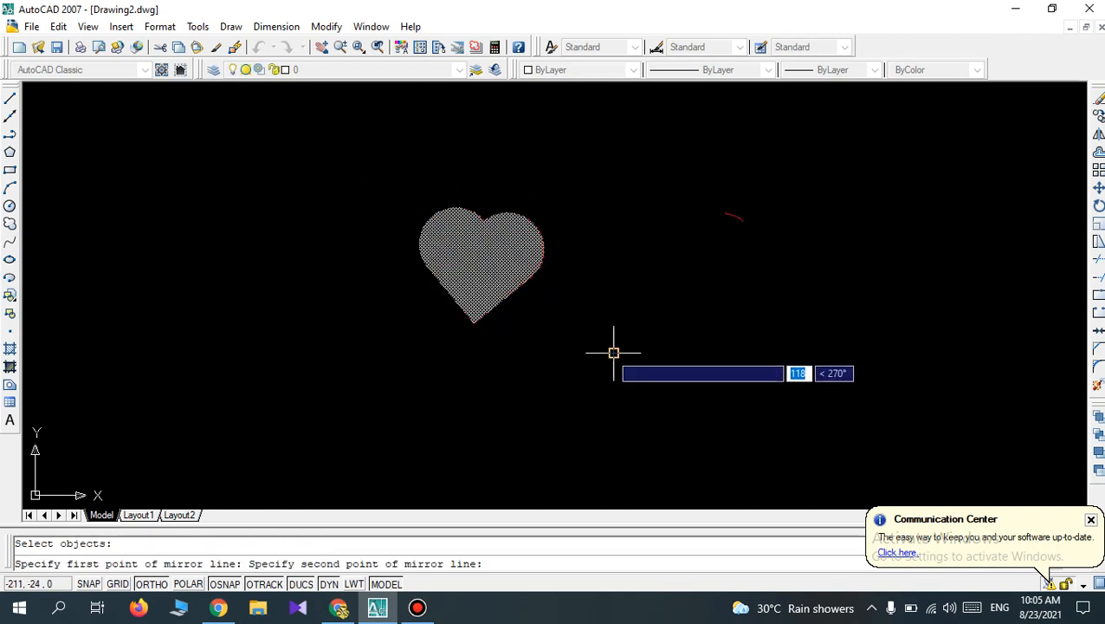
pyautogui.click(613, 352)
pyautogui.press('Return')
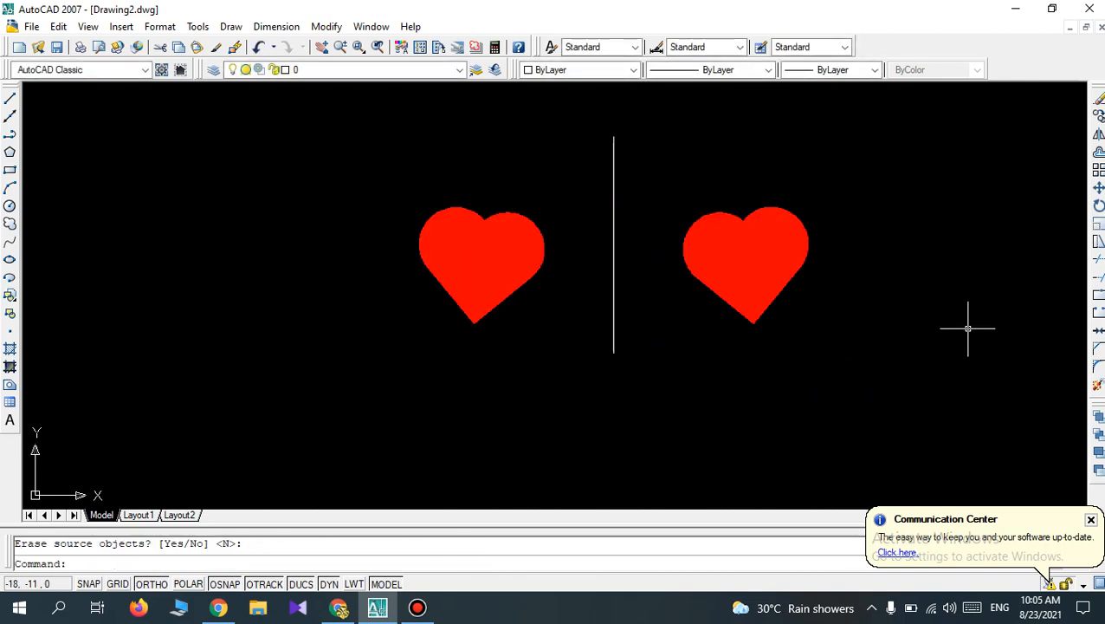
# Delete the vertical line between the two hearts.
pyautogui.click(647, 352)
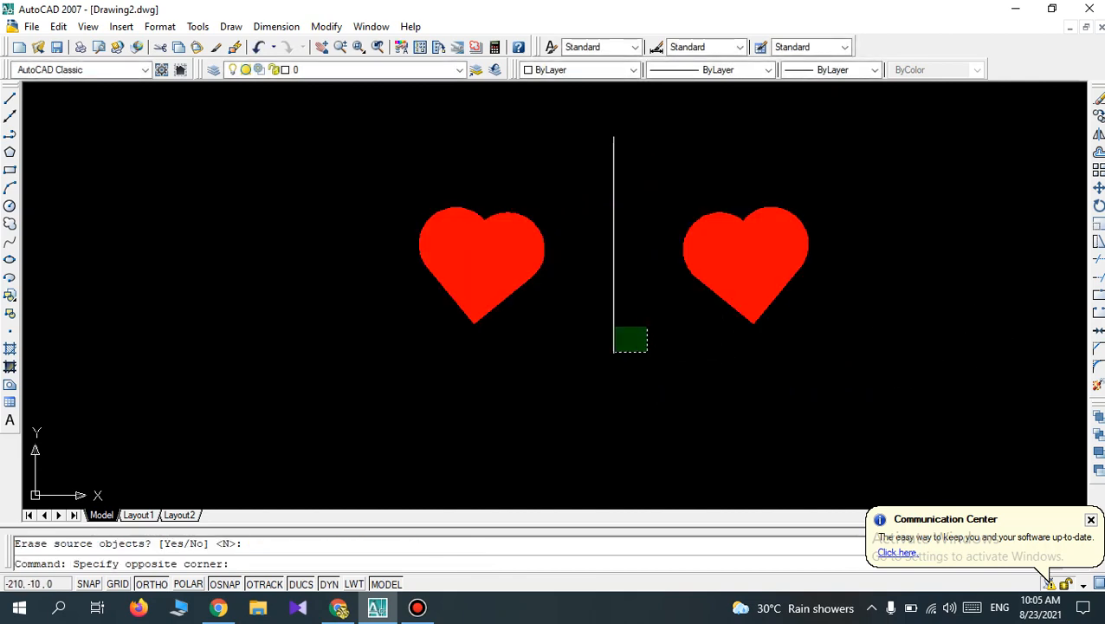
pyautogui.click(590, 279)
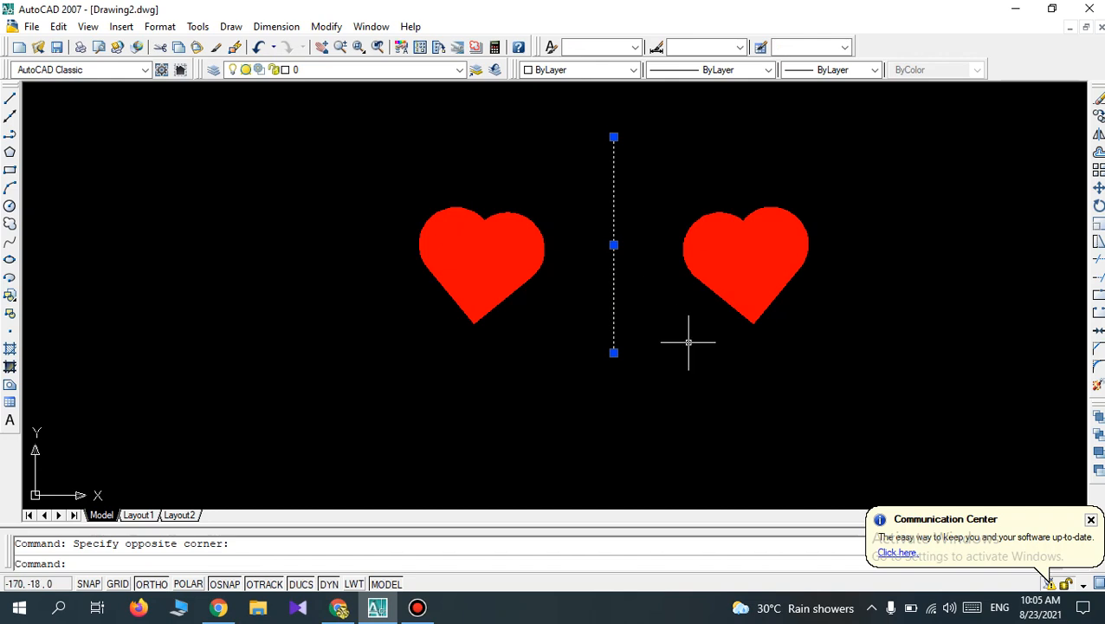
pyautogui.press('Escape')
pyautogui.click(651, 325)
pyautogui.click(593, 291)
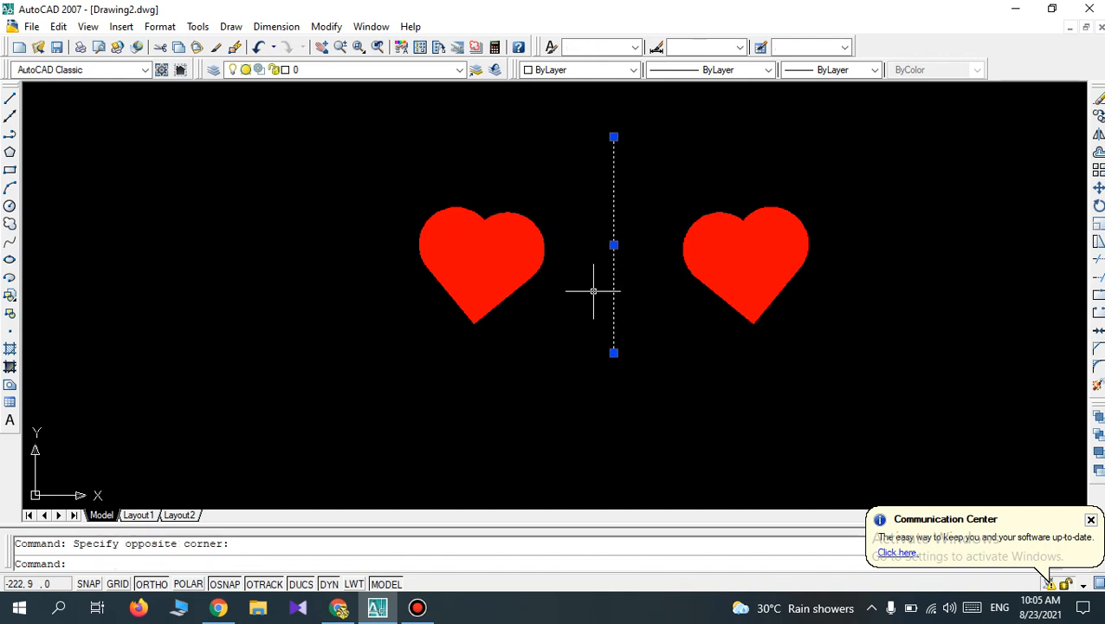
pyautogui.press('Delete')
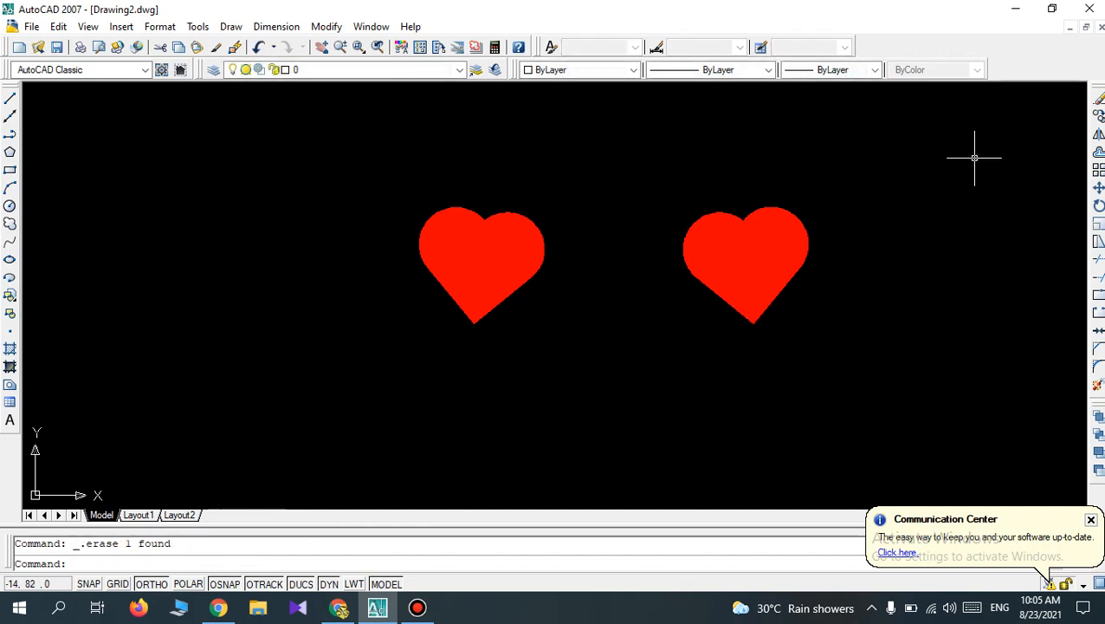
# Mirror the original heart about a vertical axis picked freely just to its right, keeping the source objects.
pyautogui.click(1099, 134)
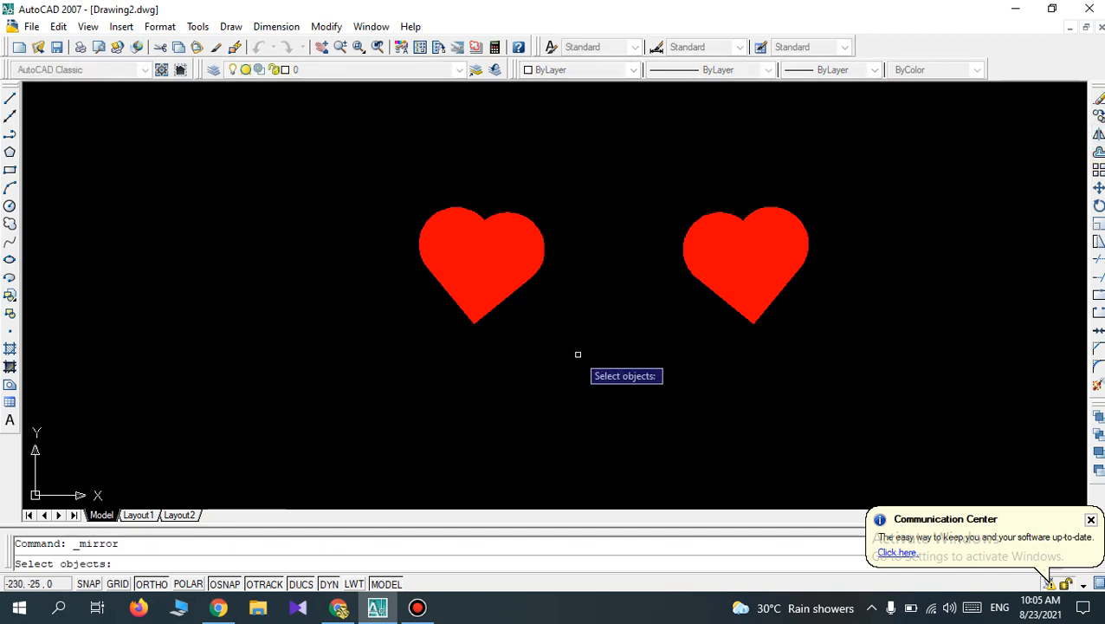
pyautogui.click(584, 358)
pyautogui.click(388, 168)
pyautogui.press('Return')
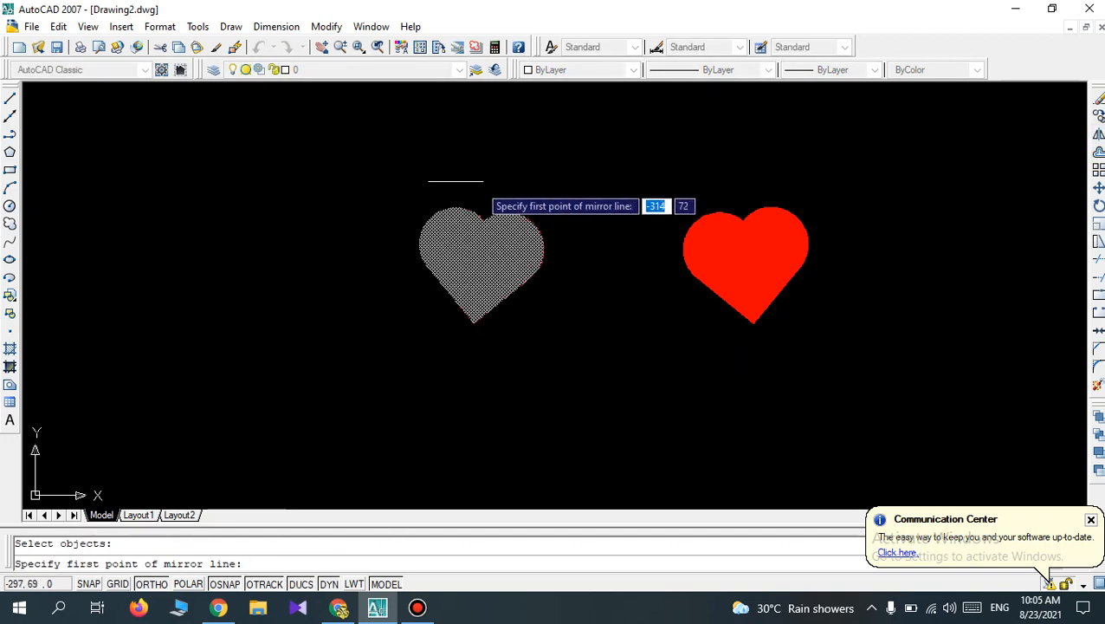
pyautogui.click(559, 160)
pyautogui.click(556, 341)
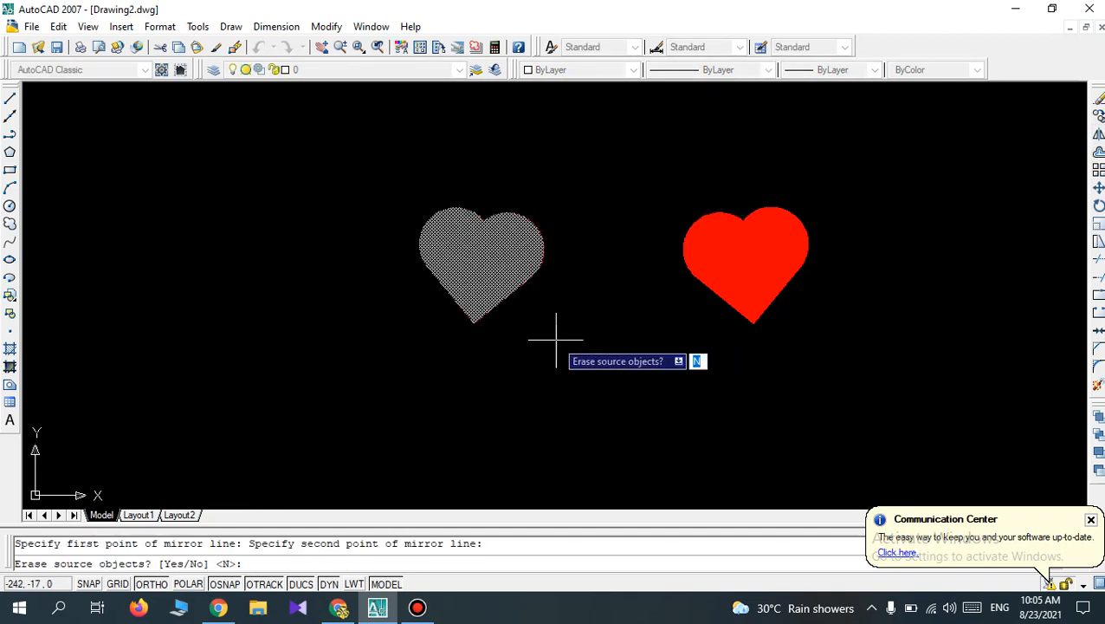
pyautogui.press('Return')
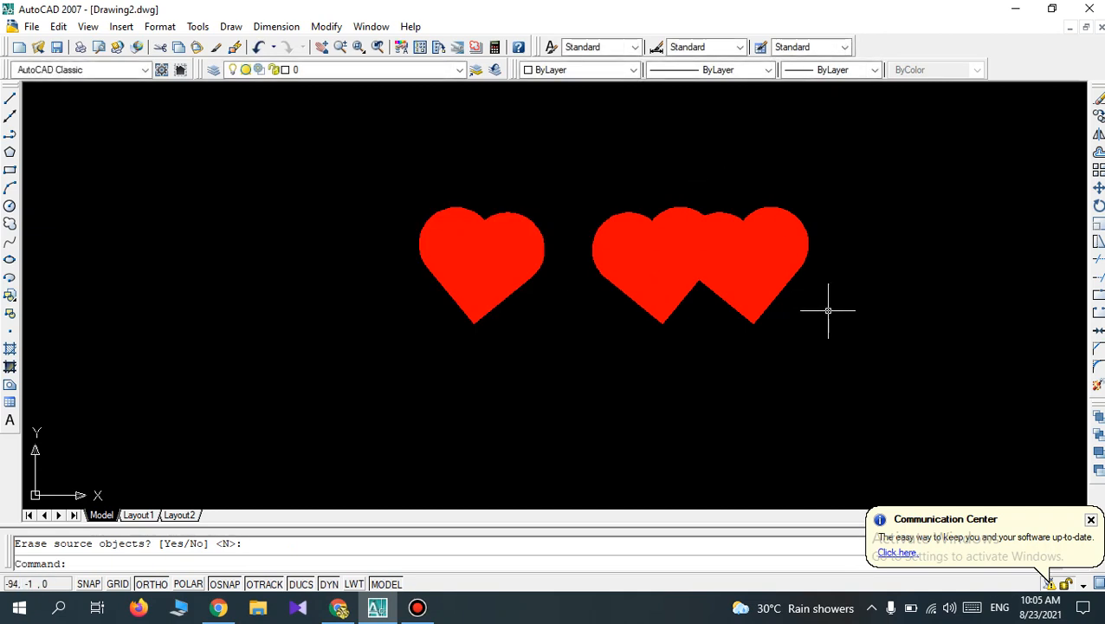
# Delete the two overlapping mirrored hearts, keeping only the original heart.
pyautogui.click(839, 391)
pyautogui.click(595, 168)
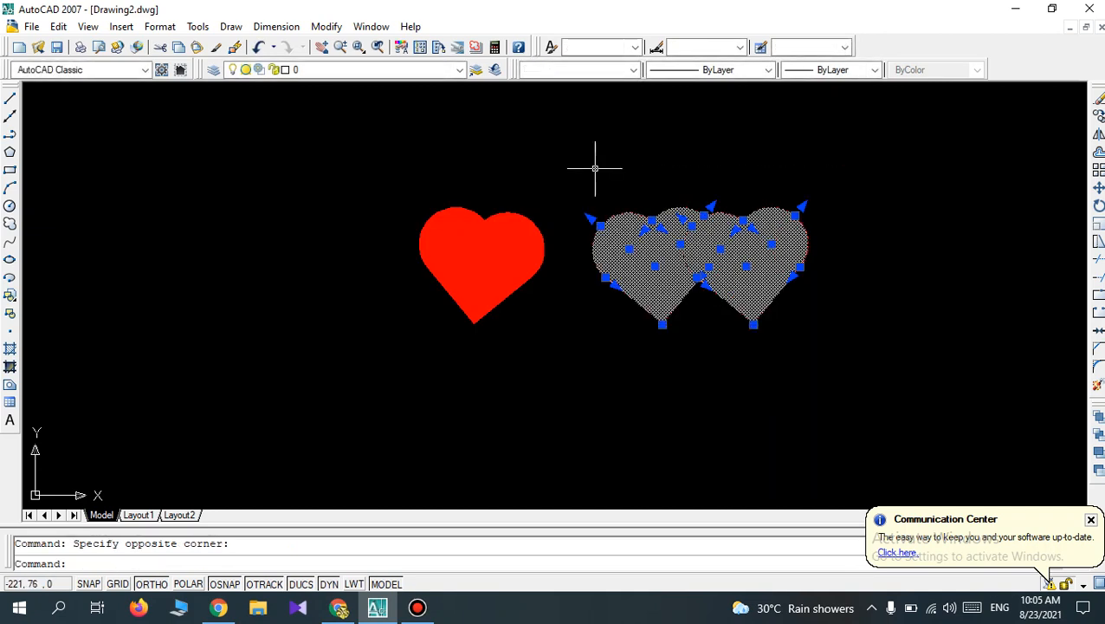
pyautogui.press('Delete')
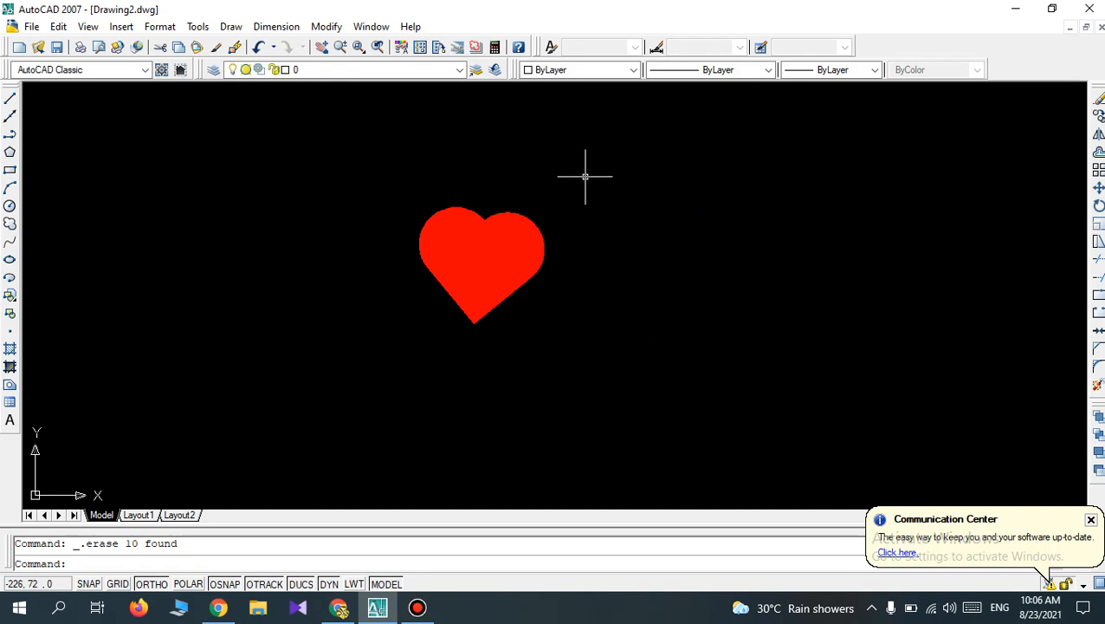
pyautogui.scroll(-4, 585, 173)
pyautogui.scroll(2, 587, 126)
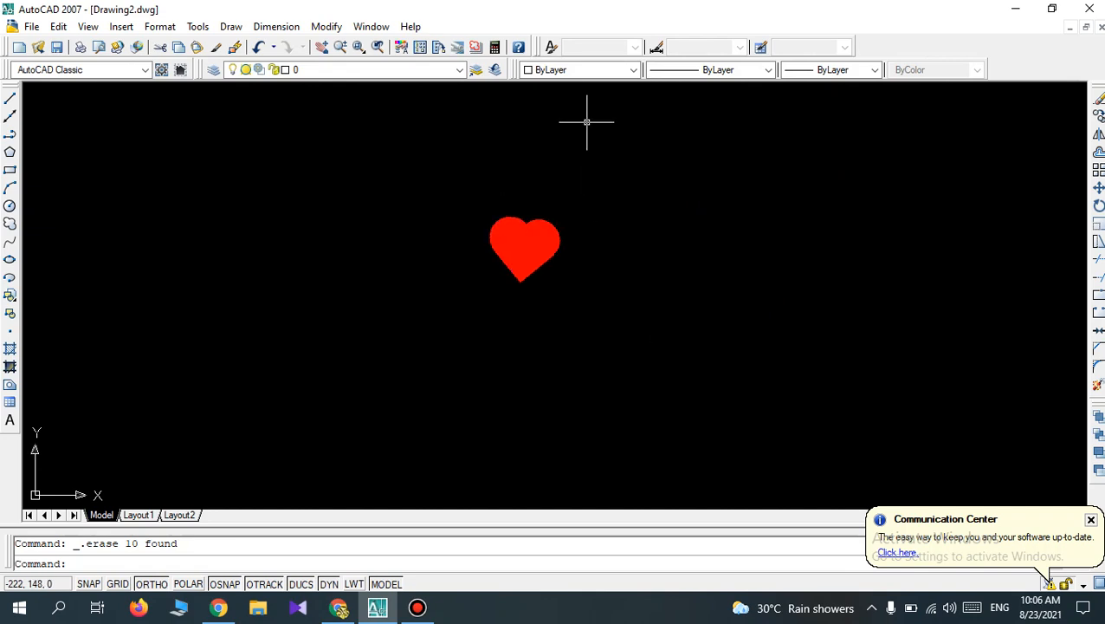
pyautogui.scroll(-2, 587, 121)
pyautogui.scroll(3, 586, 122)
pyautogui.scroll(-2, 587, 122)
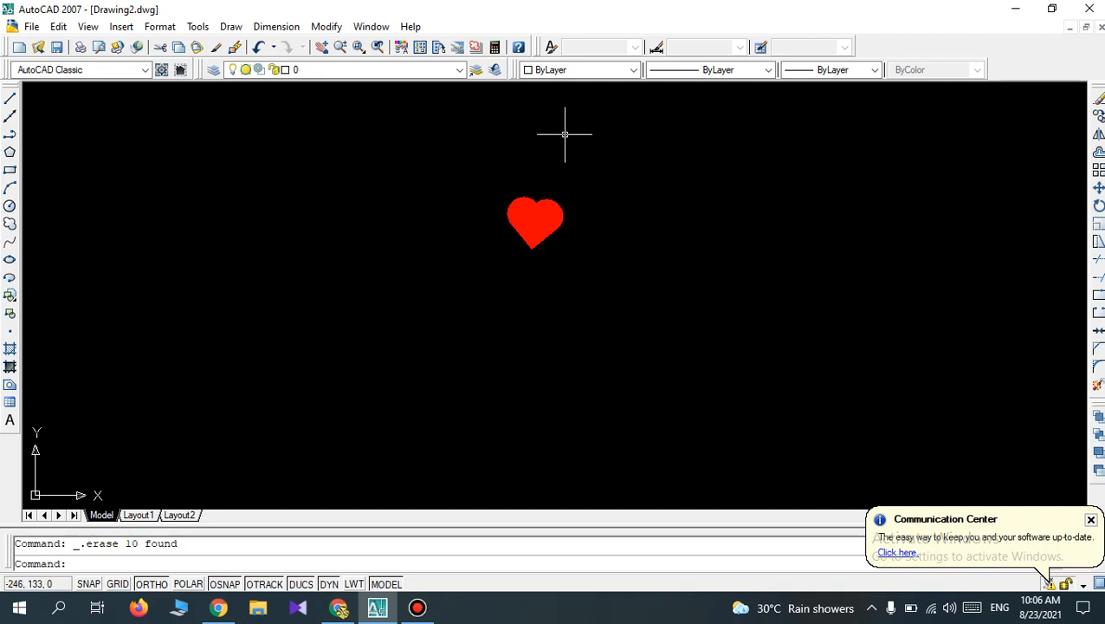
pyautogui.scroll(3, 564, 135)
pyautogui.scroll(-2, 565, 134)
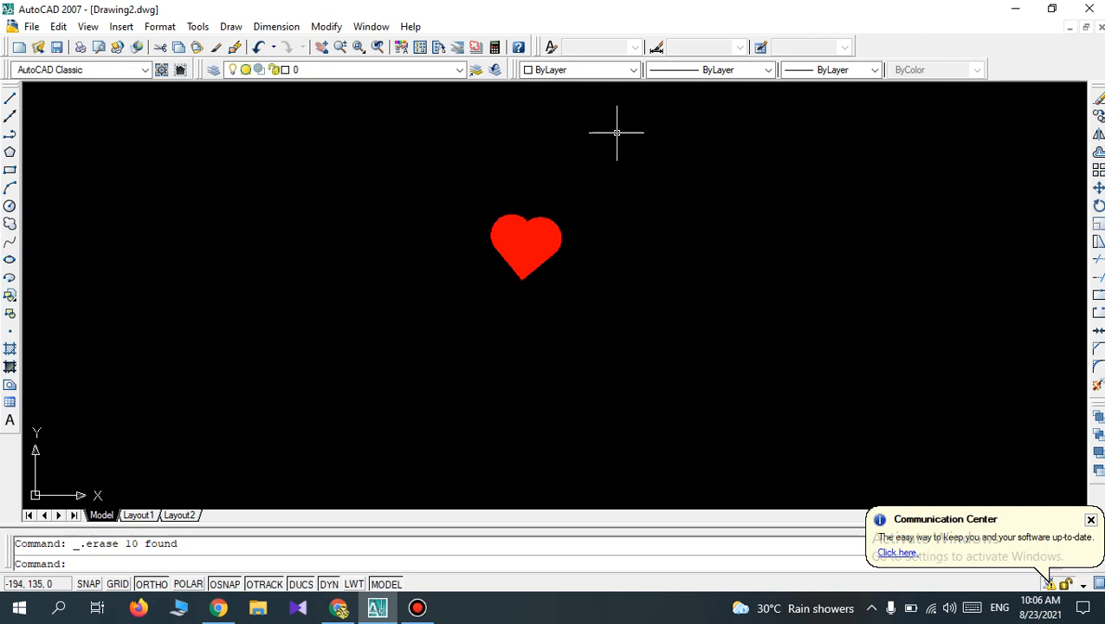
# Set up a rectangular array with 7 rows and 9 columns, selecting the whole heart as the source objects.
pyautogui.click(1098, 171)
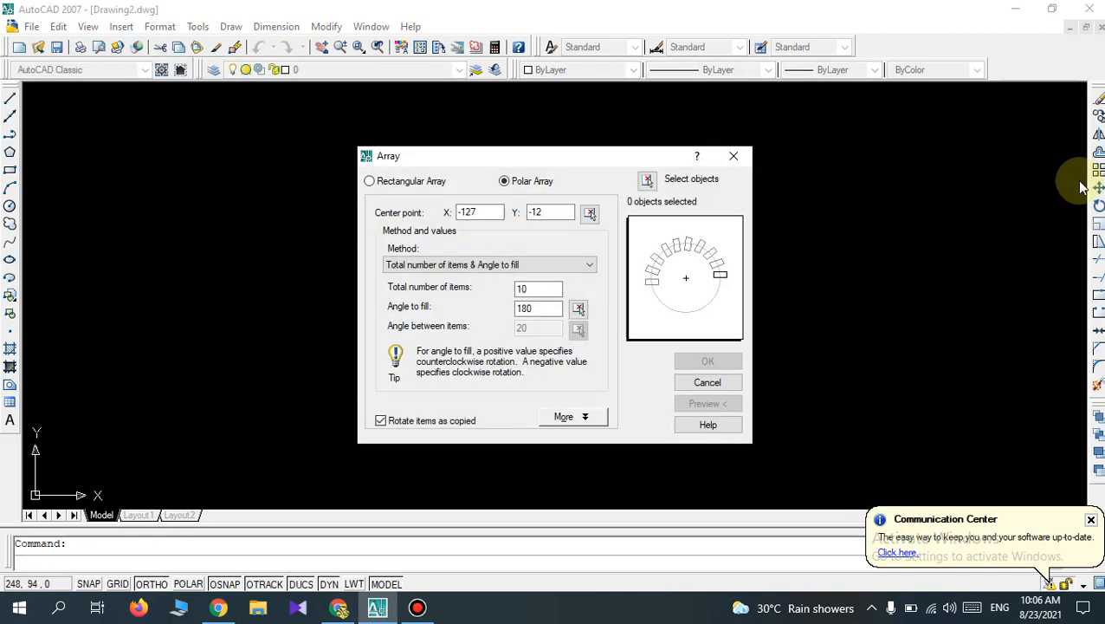
pyautogui.click(372, 185)
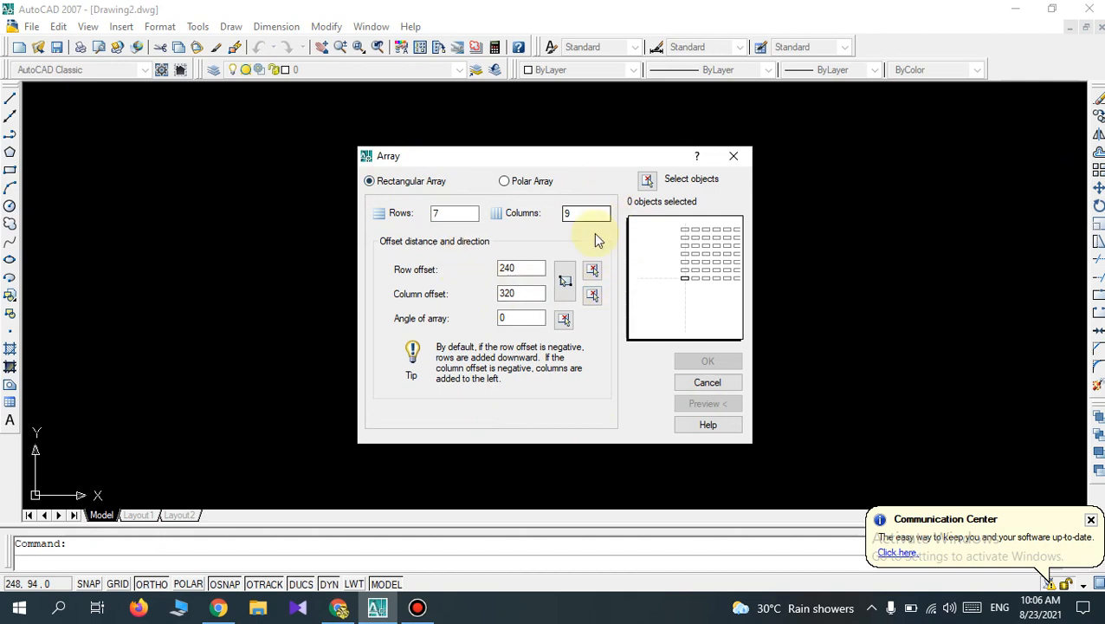
pyautogui.click(647, 180)
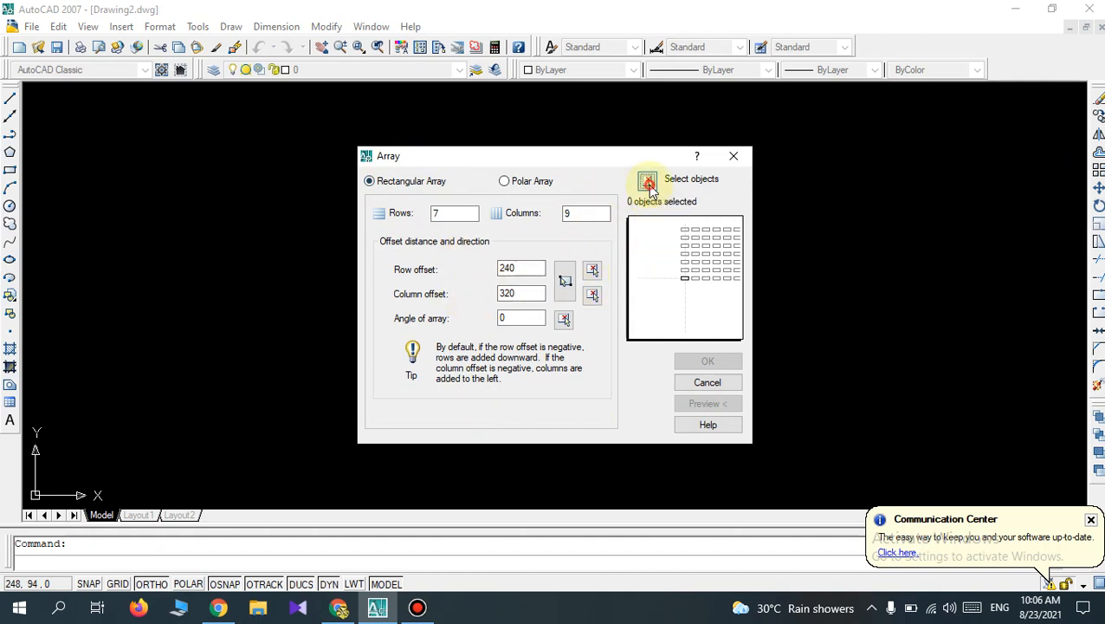
pyautogui.click(585, 297)
pyautogui.click(463, 166)
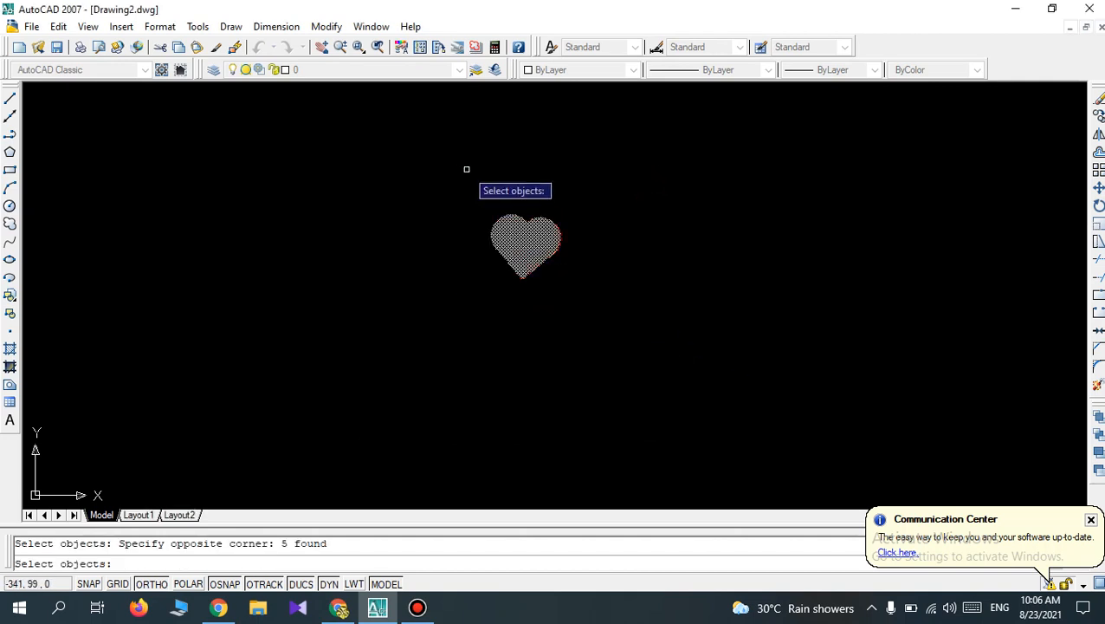
pyautogui.rightClick(499, 169)
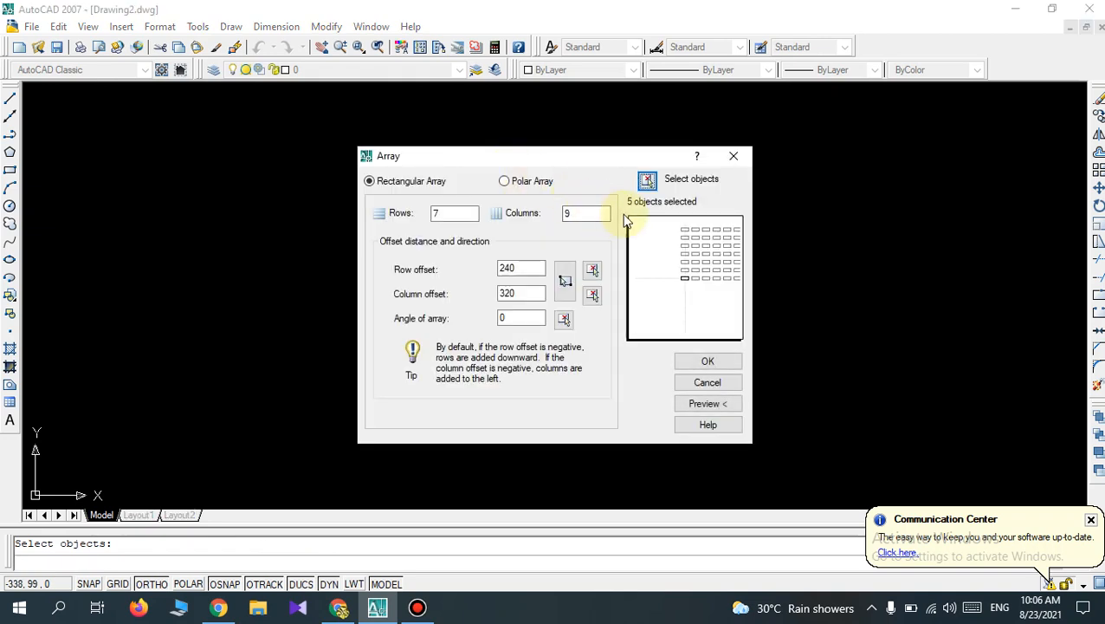
# Pick a unit cell around the heart to define the array's row and column offsets.
pyautogui.click(565, 280)
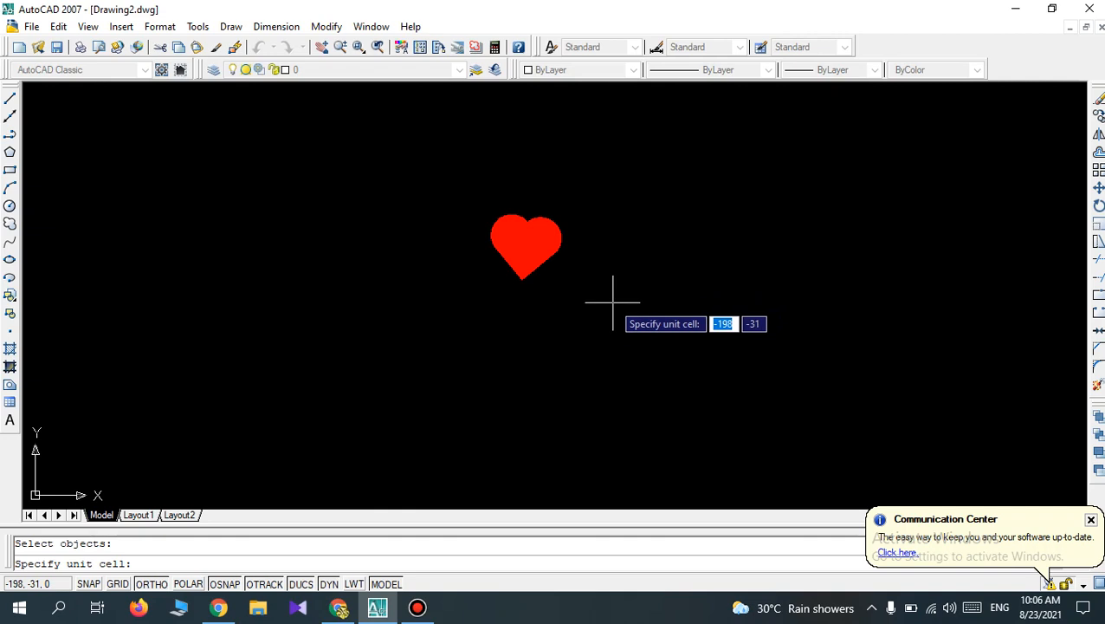
pyautogui.click(613, 302)
pyautogui.click(474, 188)
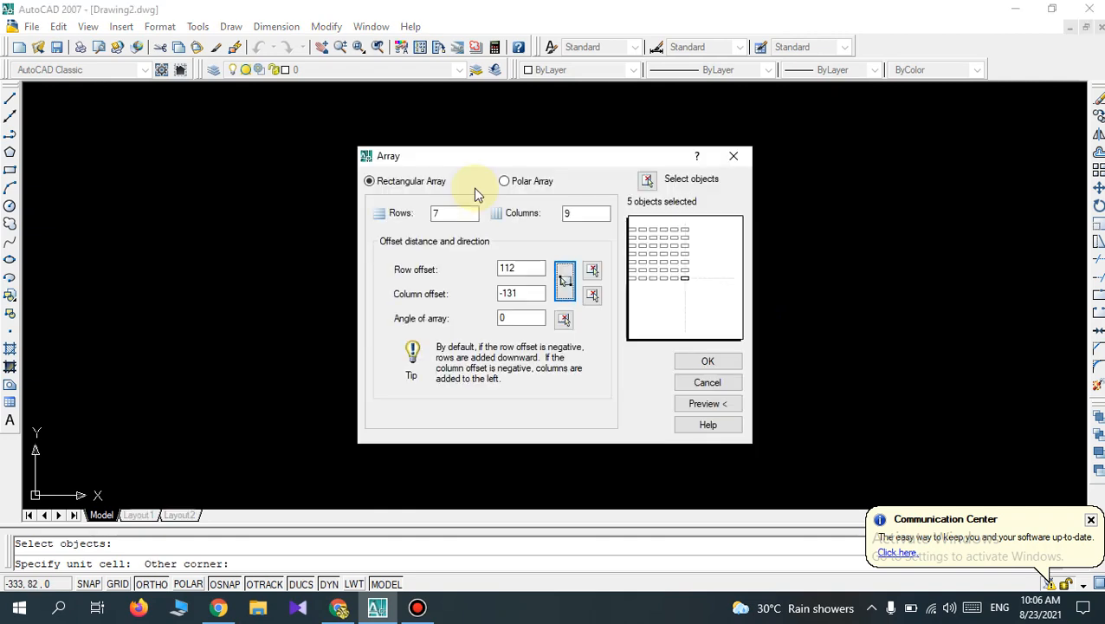
# Set the row offset to 250 and the column offset to 350, and create the array of hearts.
pyautogui.click(520, 268)
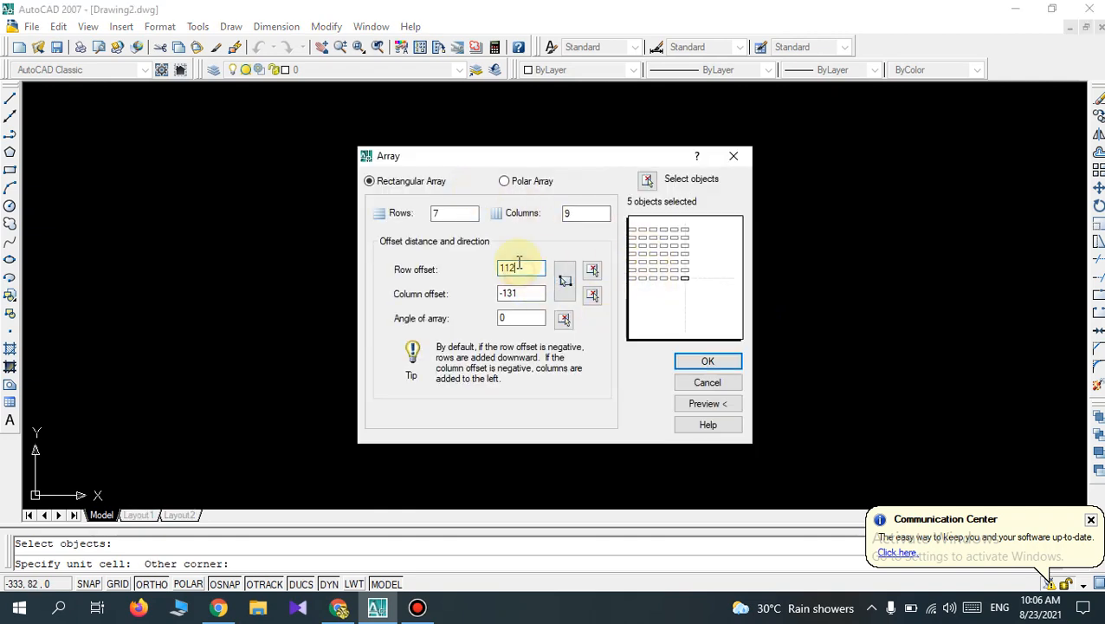
pyautogui.press('BackSpace')
pyautogui.press('BackSpace')
pyautogui.press('BackSpace')
pyautogui.write('250')
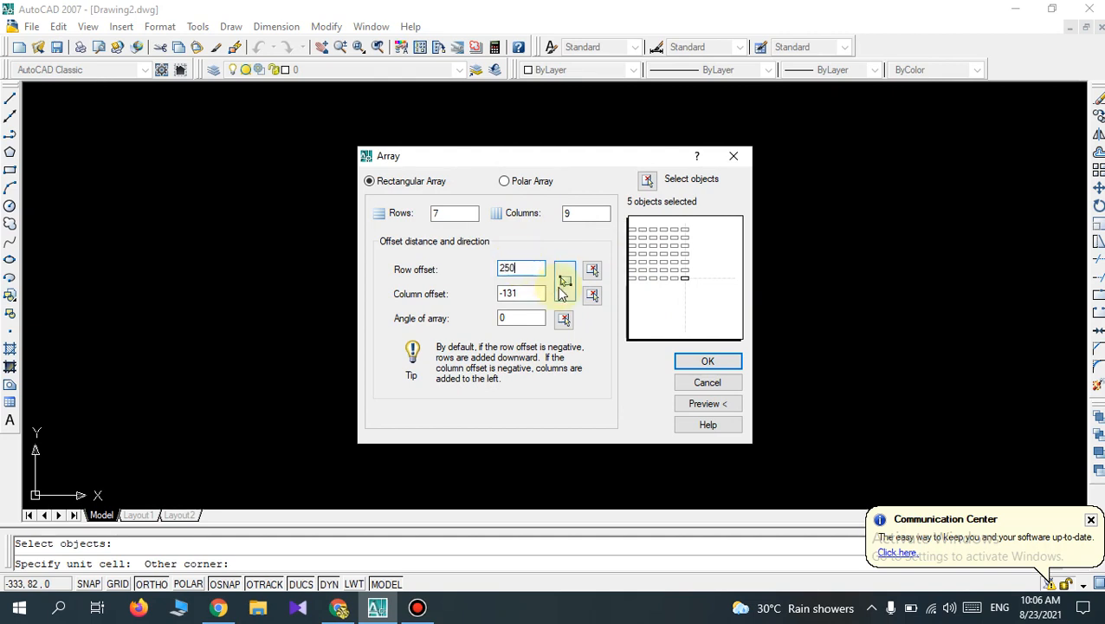
pyautogui.click(524, 294)
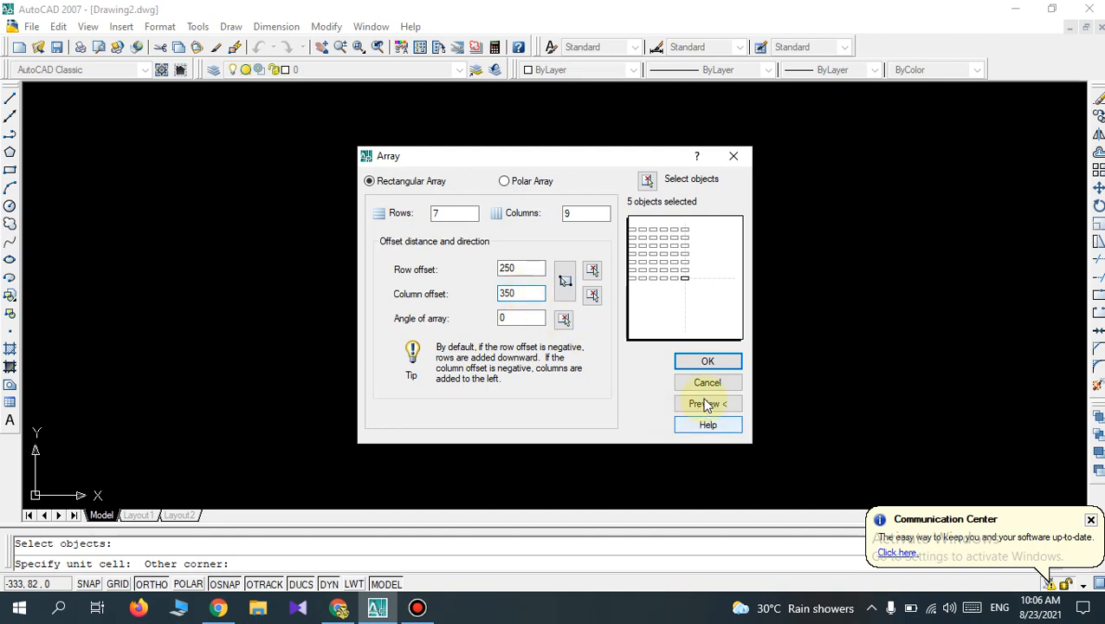
pyautogui.click(708, 362)
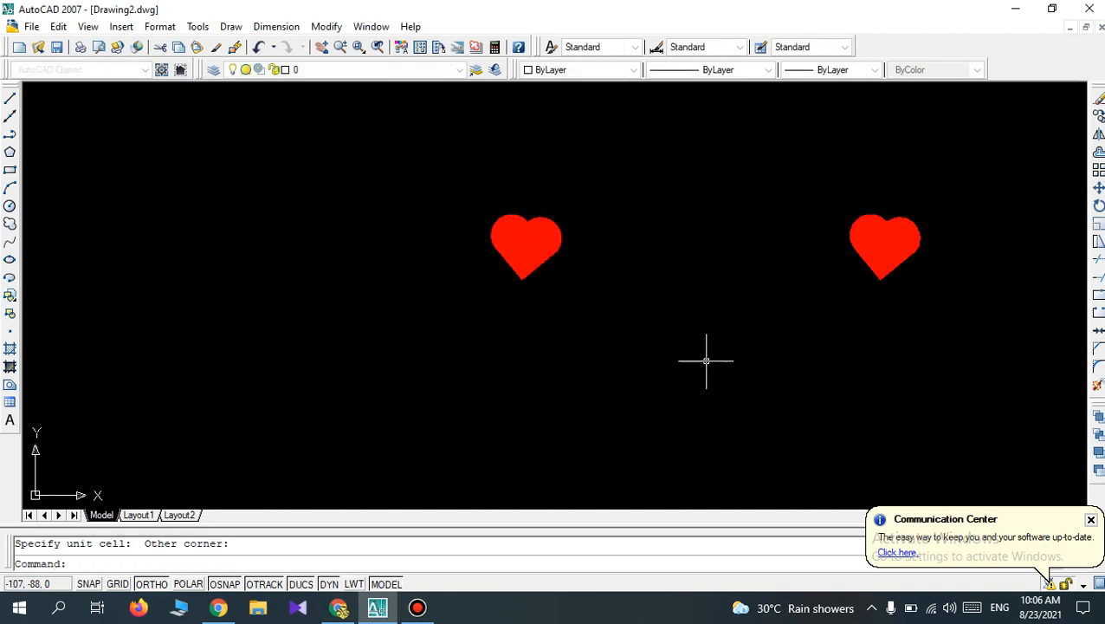
# Examine the complete array of hearts using Zoom All.
pyautogui.scroll(-4, 722, 315)
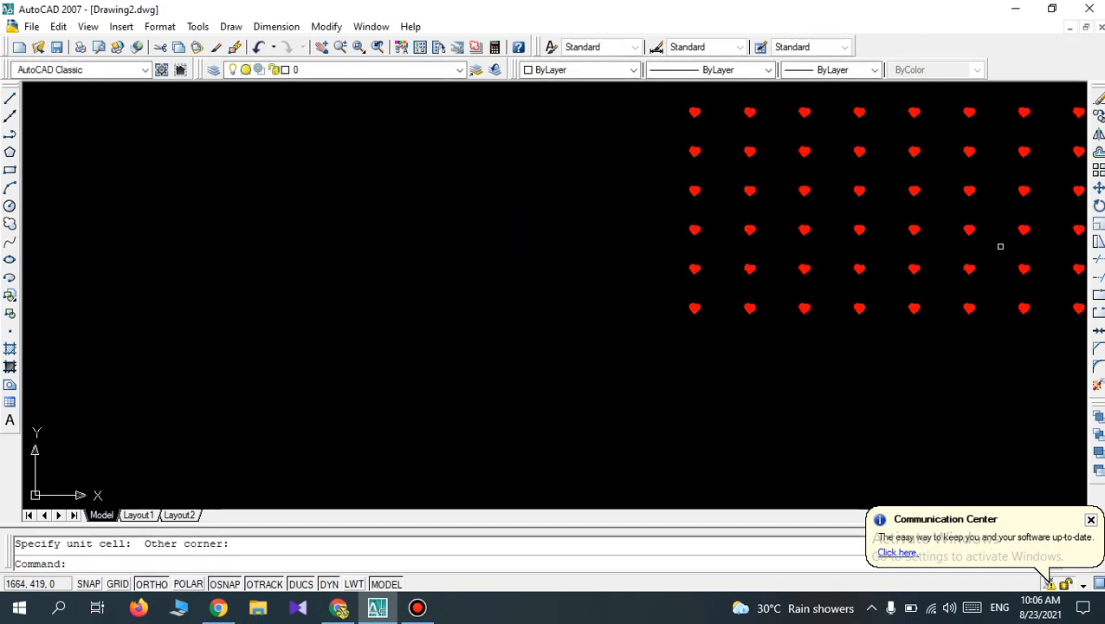
pyautogui.write('z')
pyautogui.press('Return')
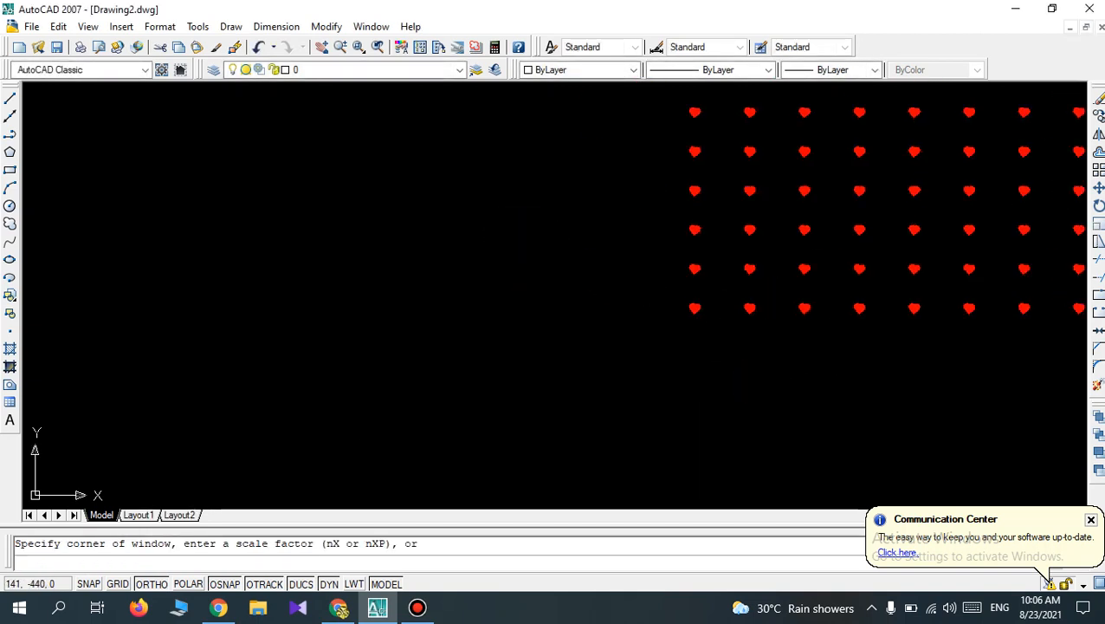
pyautogui.write('a')
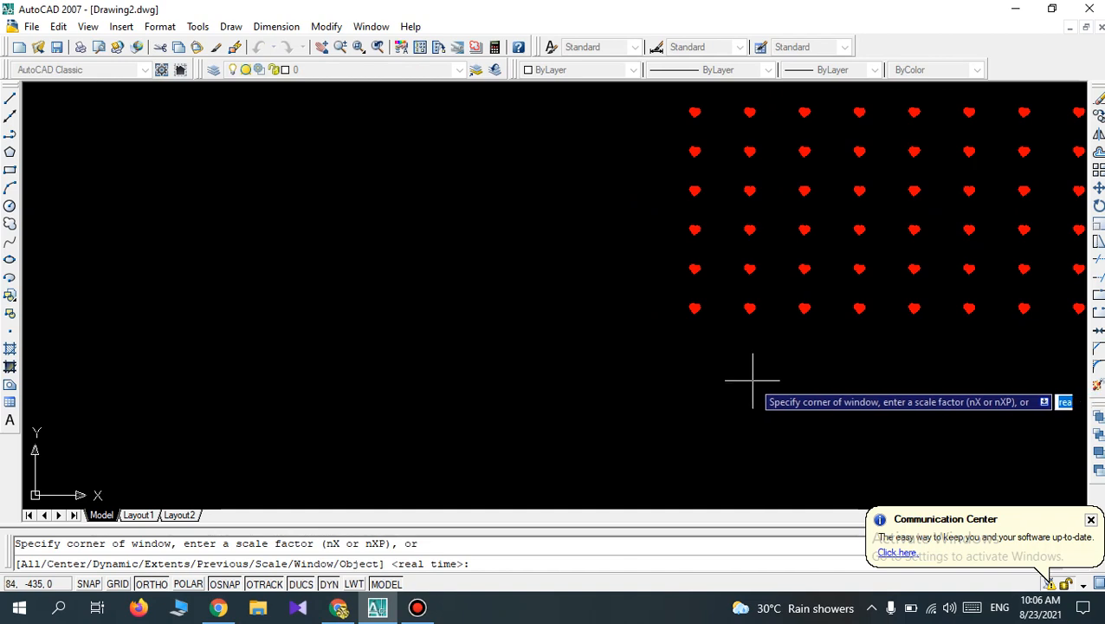
pyautogui.press('Return')
pyautogui.scroll(-3, 777, 246)
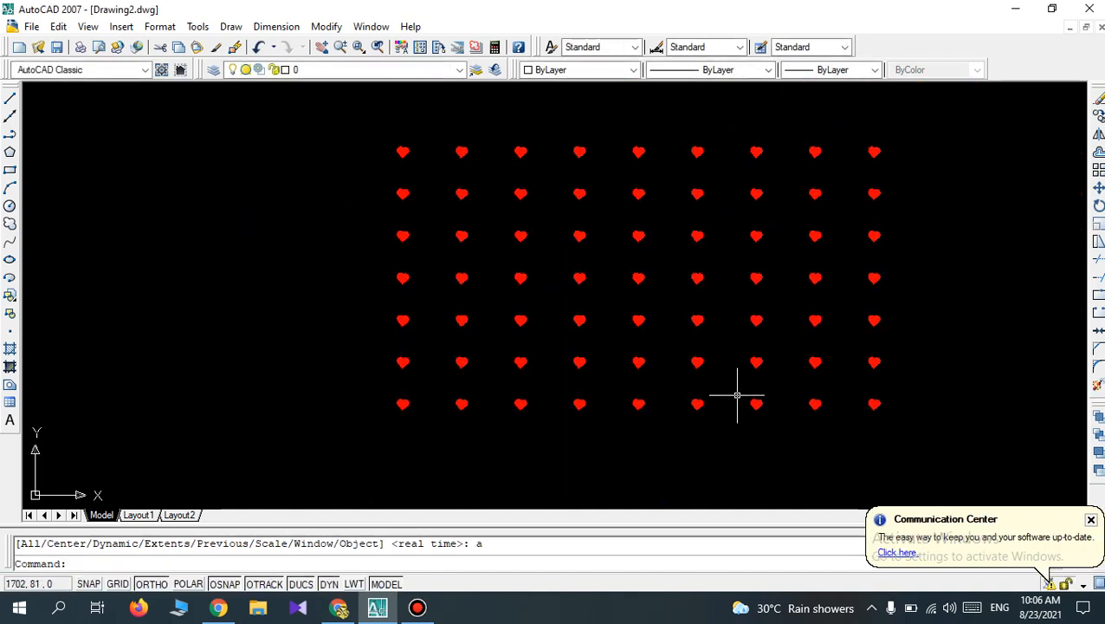
pyautogui.scroll(5, 736, 394)
pyautogui.scroll(-5, 737, 395)
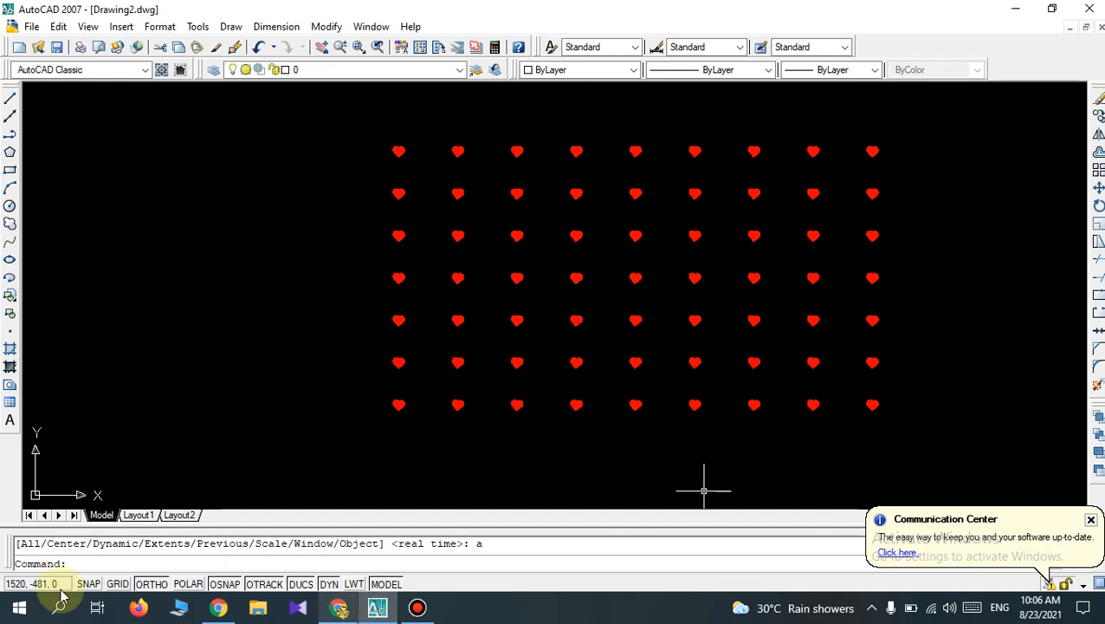
pyautogui.moveTo(323, 598)
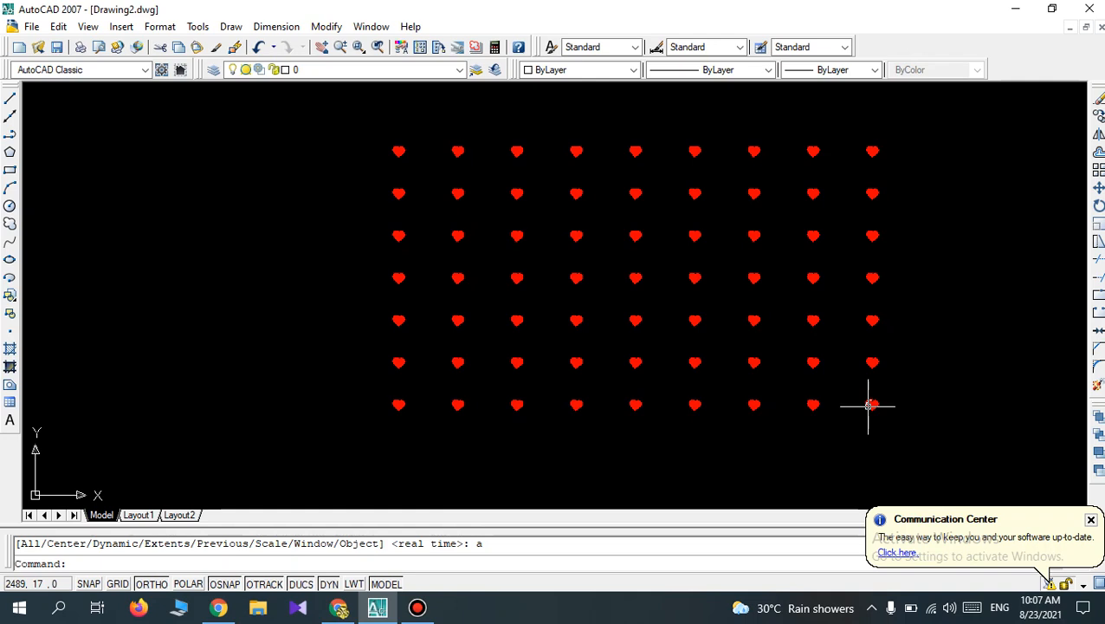
pyautogui.click(417, 609)
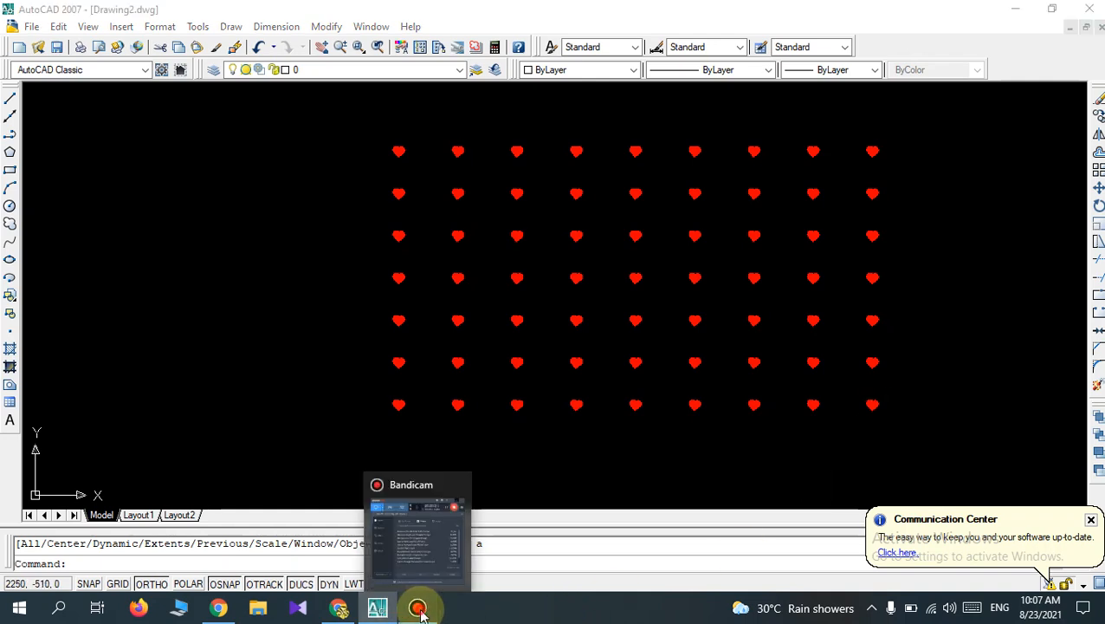